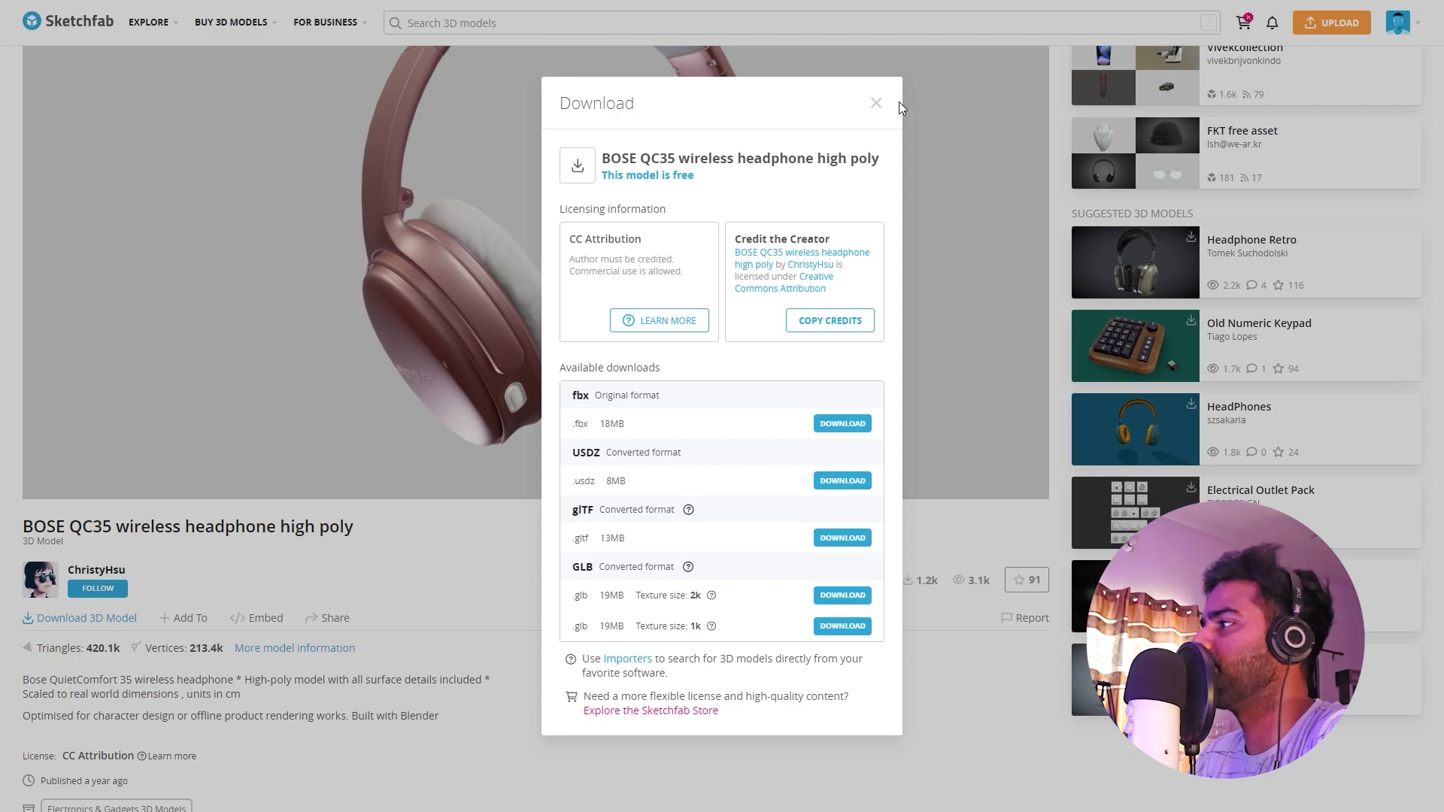
Close the model download dialog, switch to Blender and delete the default camera, cube and light
{"action": "left_click", "coordinate": [876, 103]}
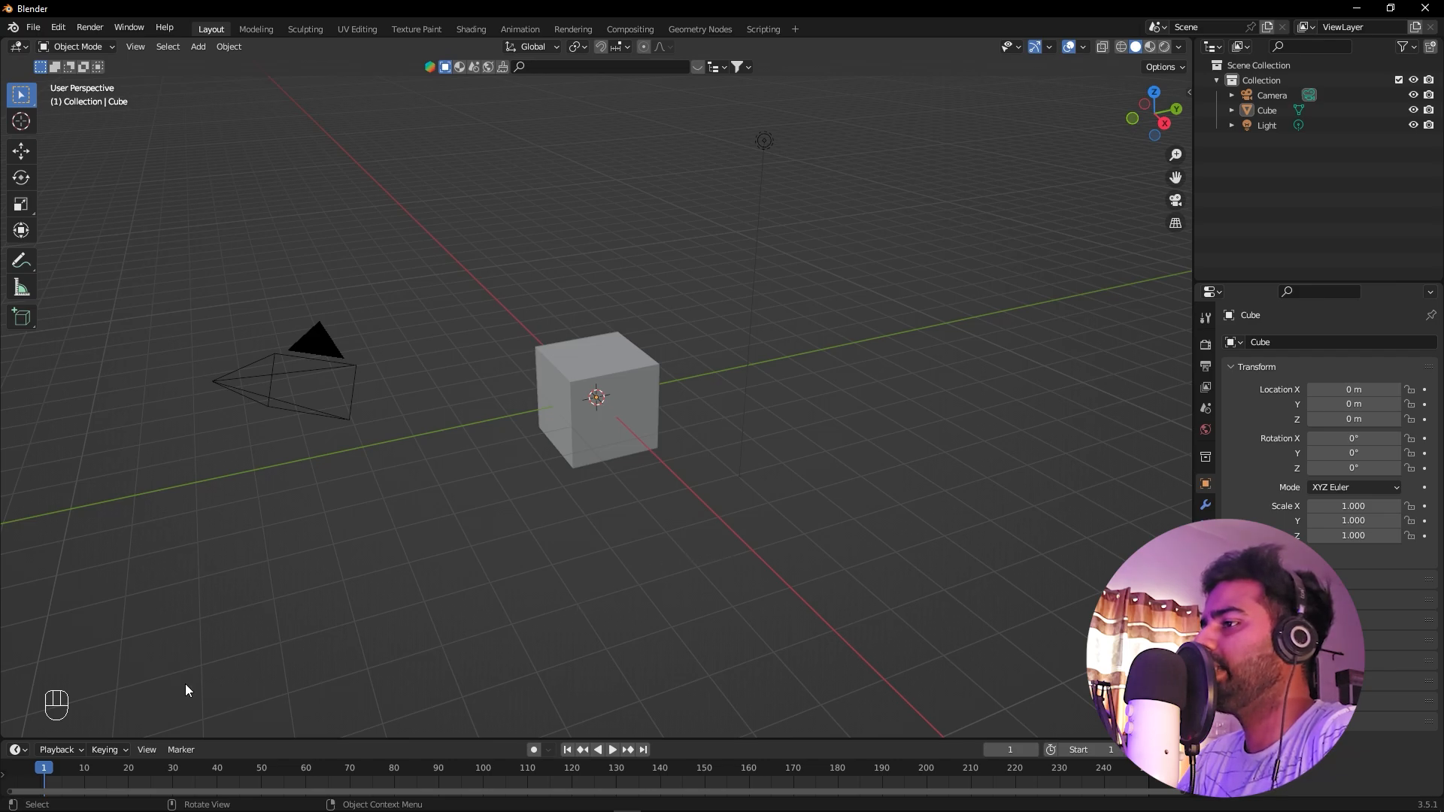
{"action": "key", "text": "a"}
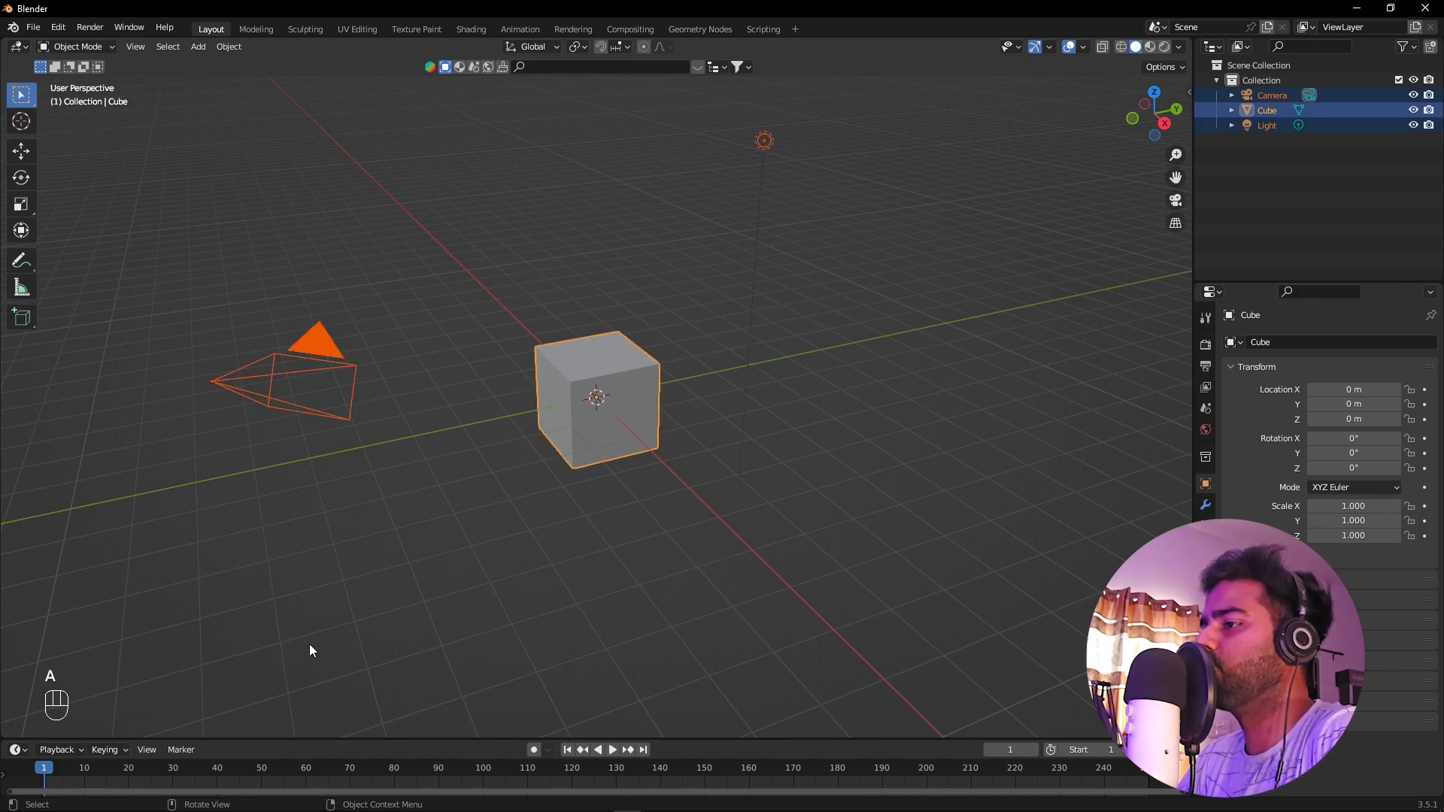
{"action": "key", "text": "a"}
{"action": "key", "text": "a"}
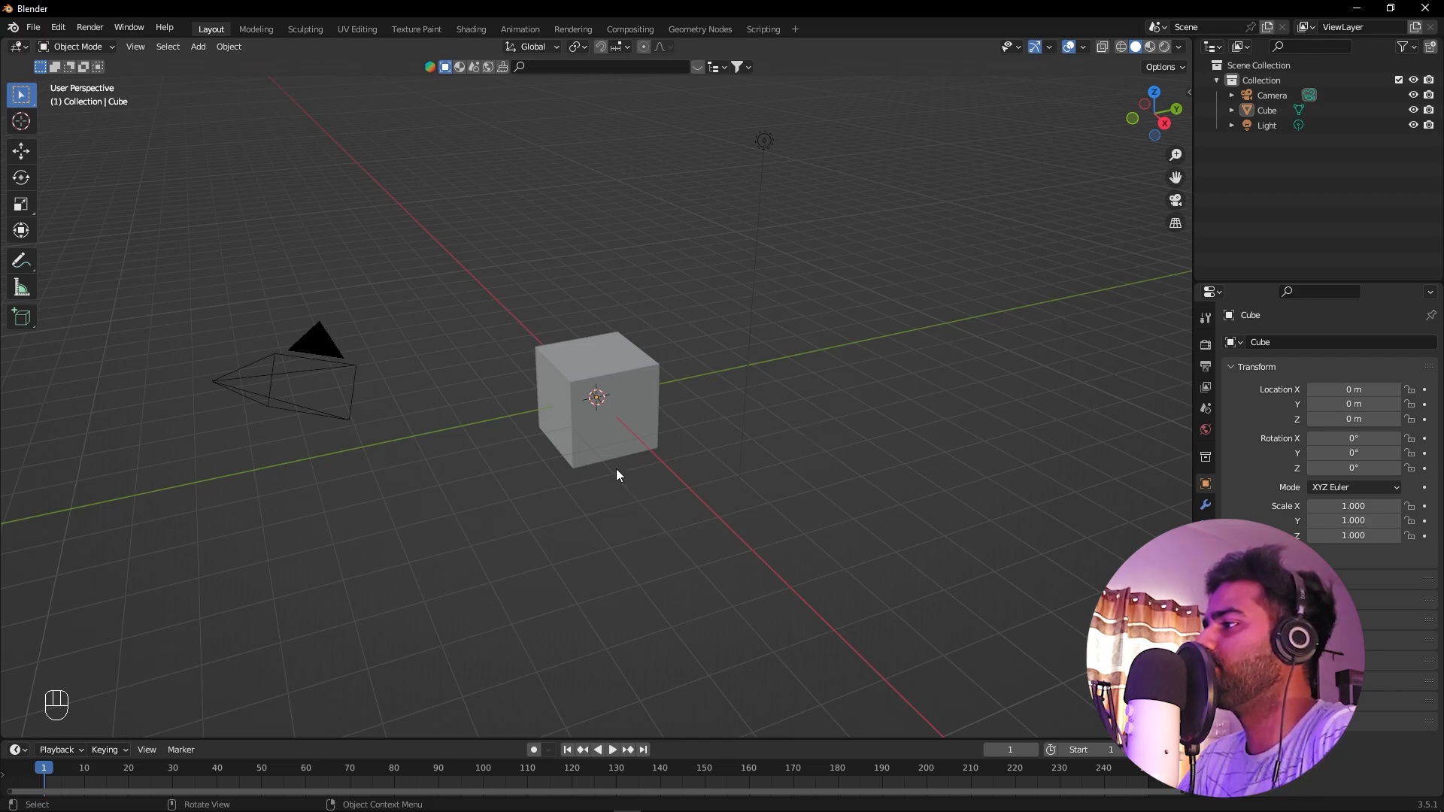
{"action": "key", "text": "a"}
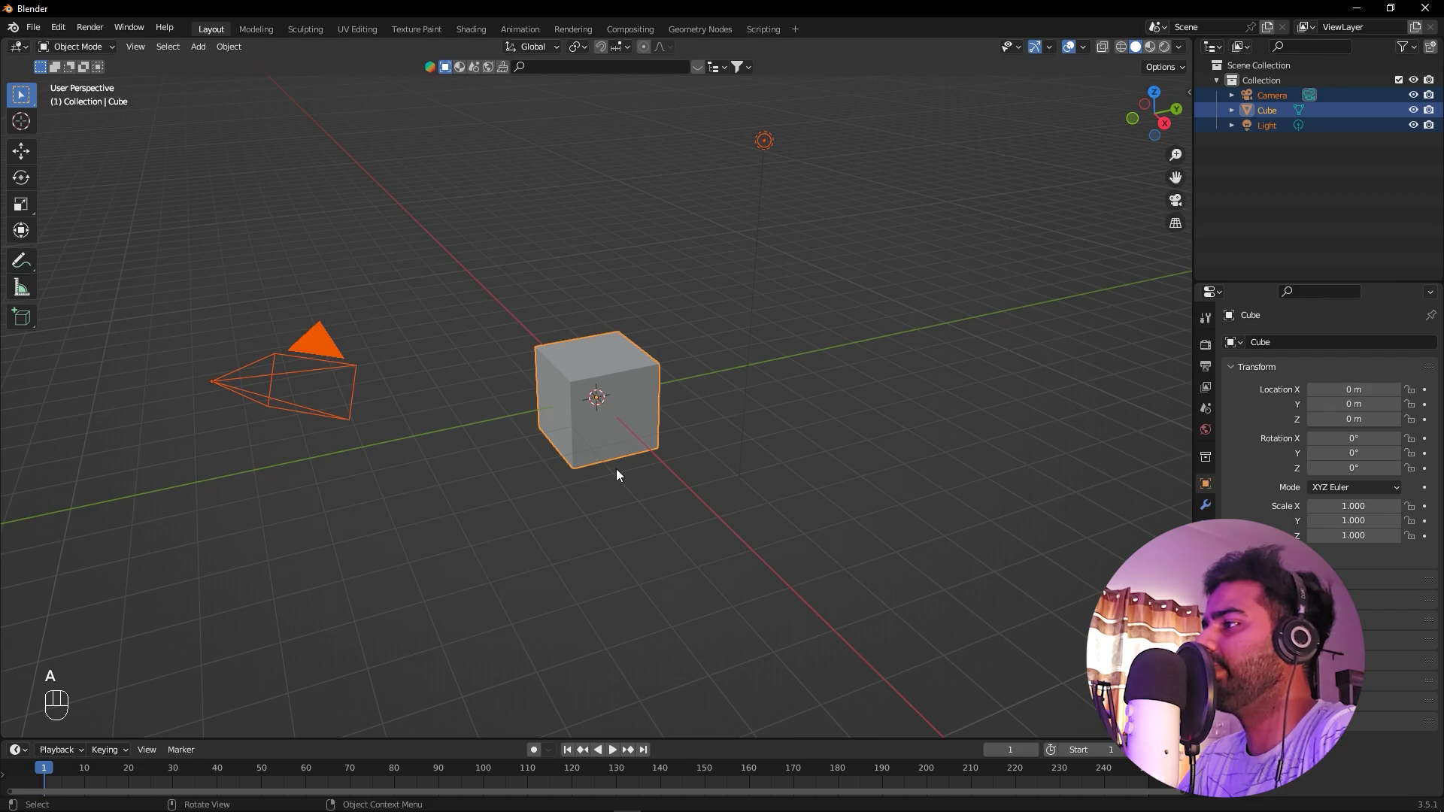
{"action": "key", "text": "x"}
{"action": "left_click", "coordinate": [616, 475]}
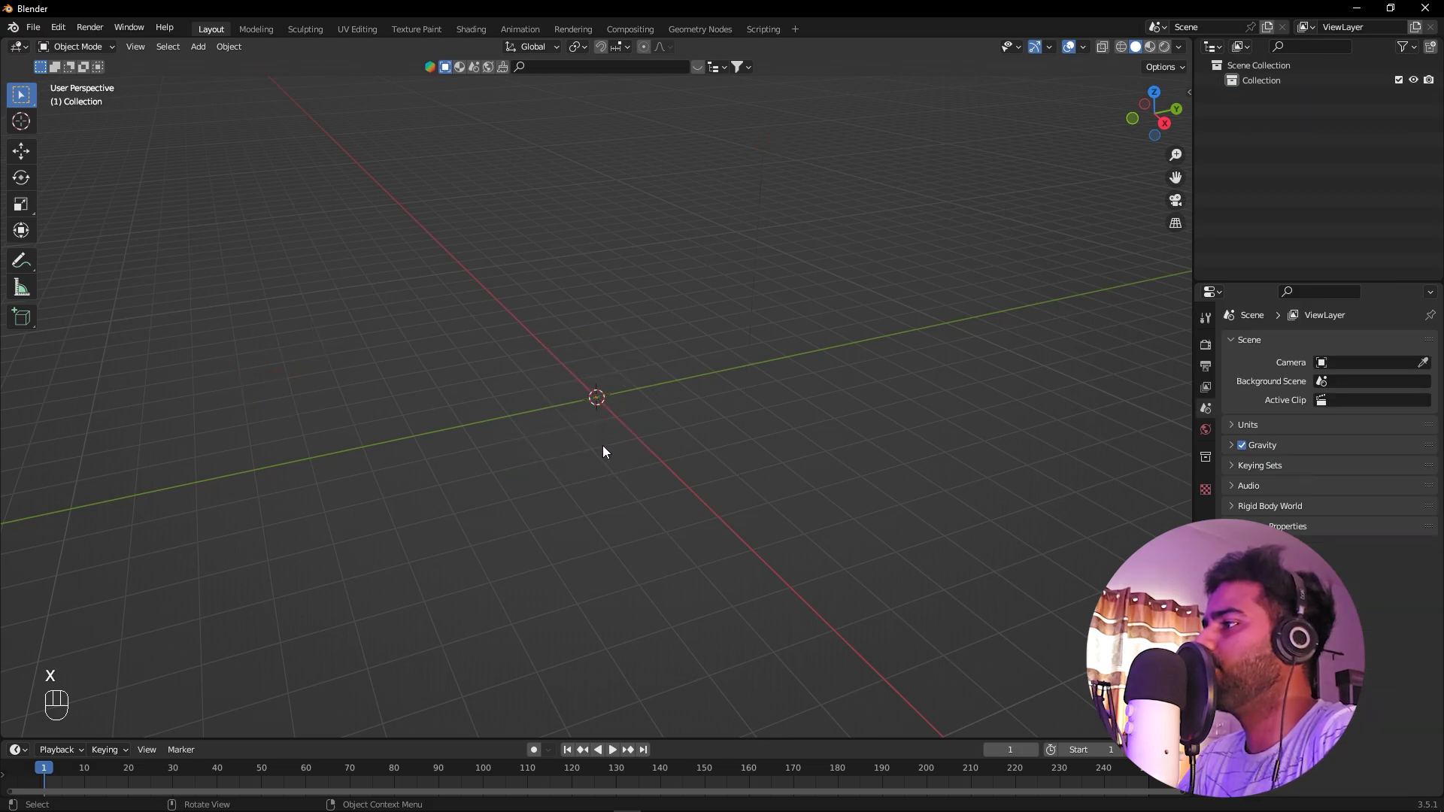
Import the headphone model from the FBX file 14.fbx in the source folder
{"action": "left_click", "coordinate": [36, 33]}
{"action": "mouse_move", "coordinate": [78, 236]}
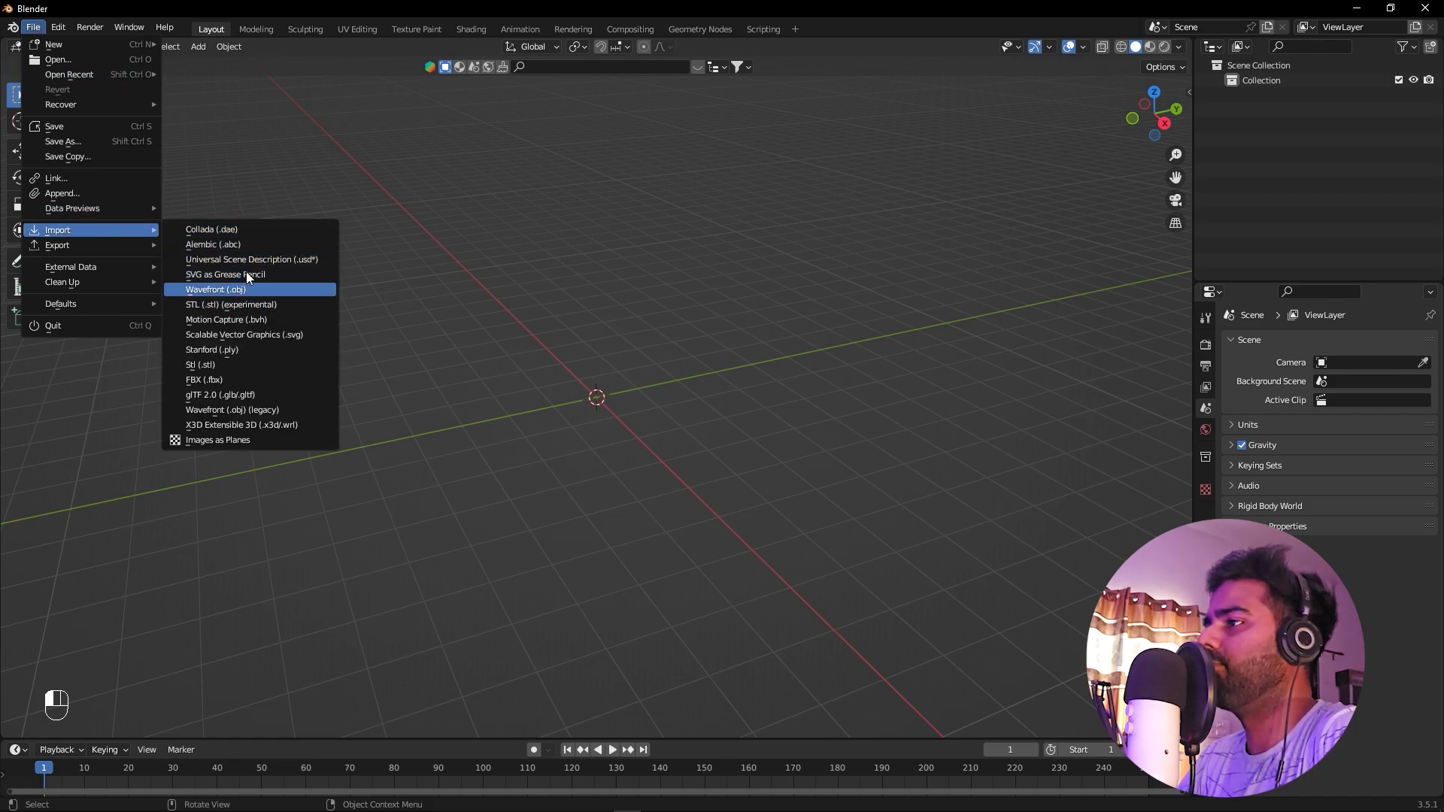
{"action": "left_click", "coordinate": [218, 380]}
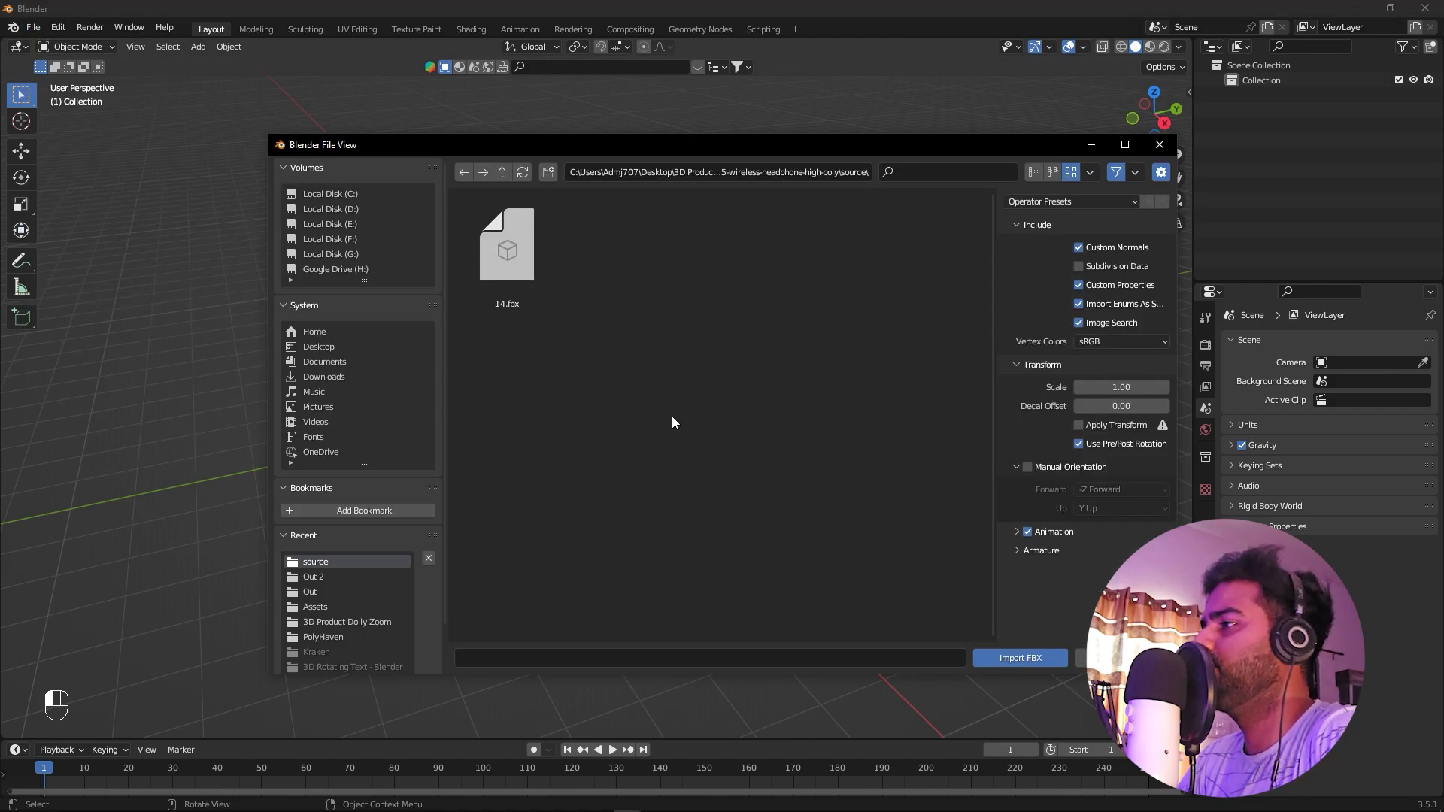
{"action": "left_click", "coordinate": [516, 242]}
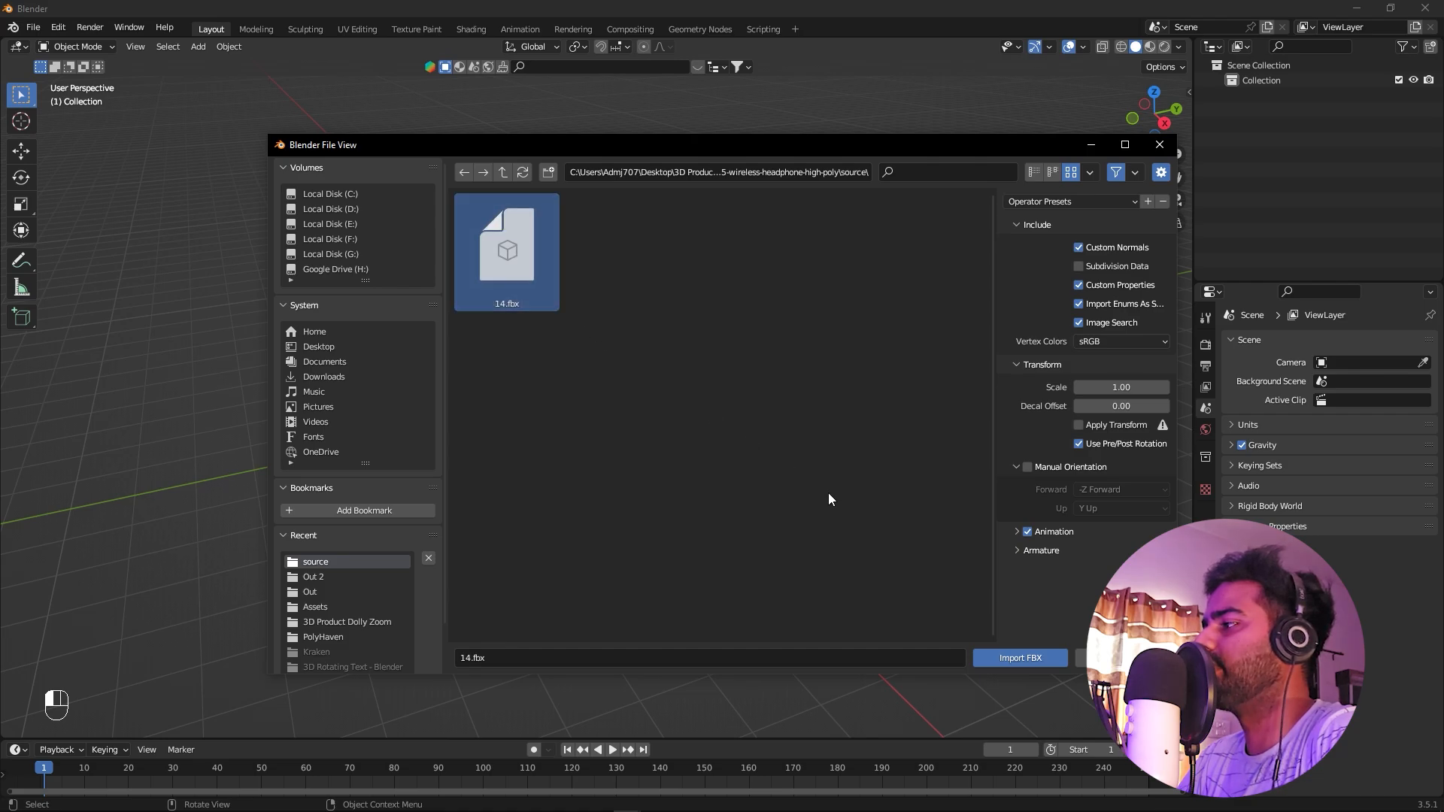
{"action": "left_click", "coordinate": [1022, 655]}
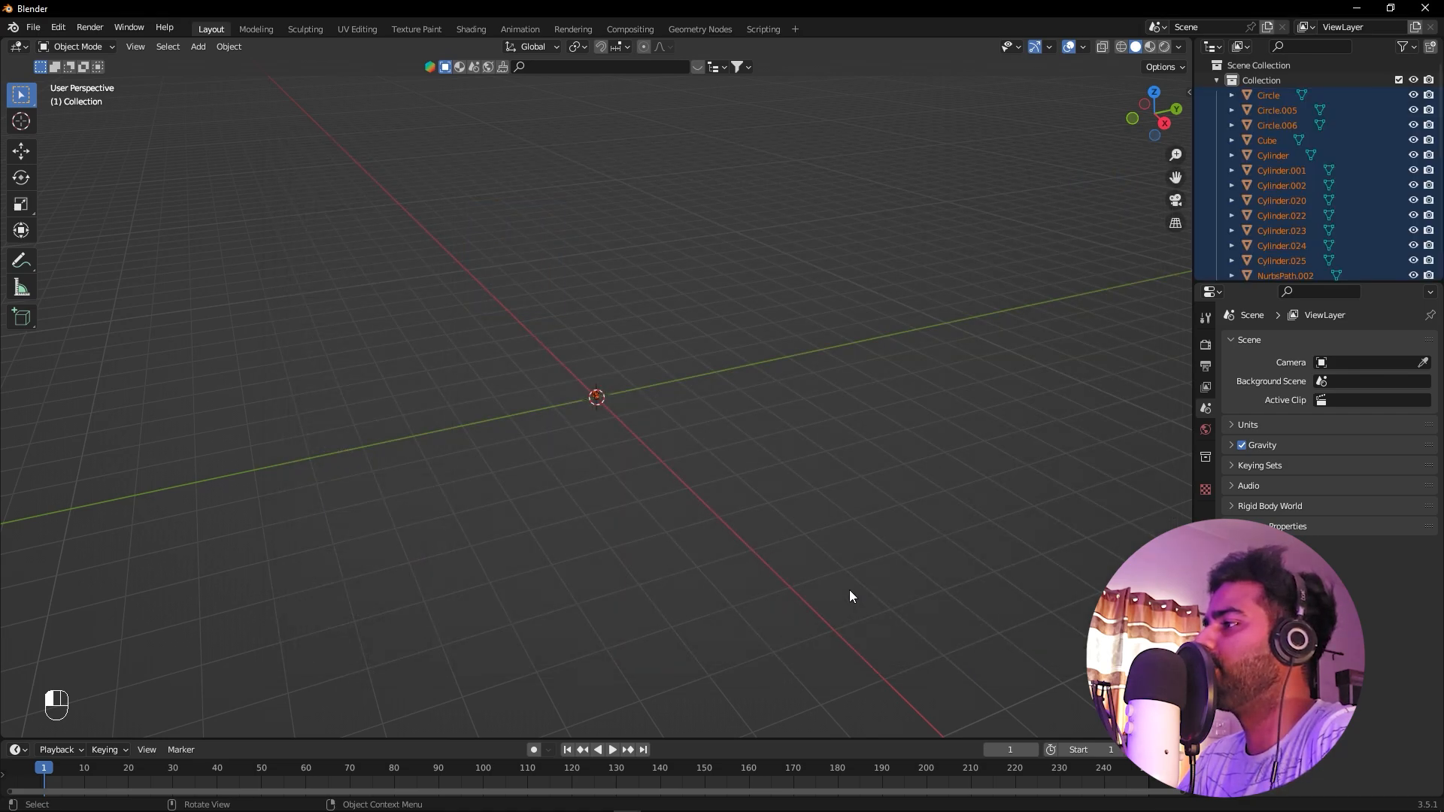
Scale all the imported headphone parts up uniformly to a scale of about 0.255
{"action": "scroll", "coordinate": [585, 427], "scroll_direction": "up", "scroll_amount": 2}
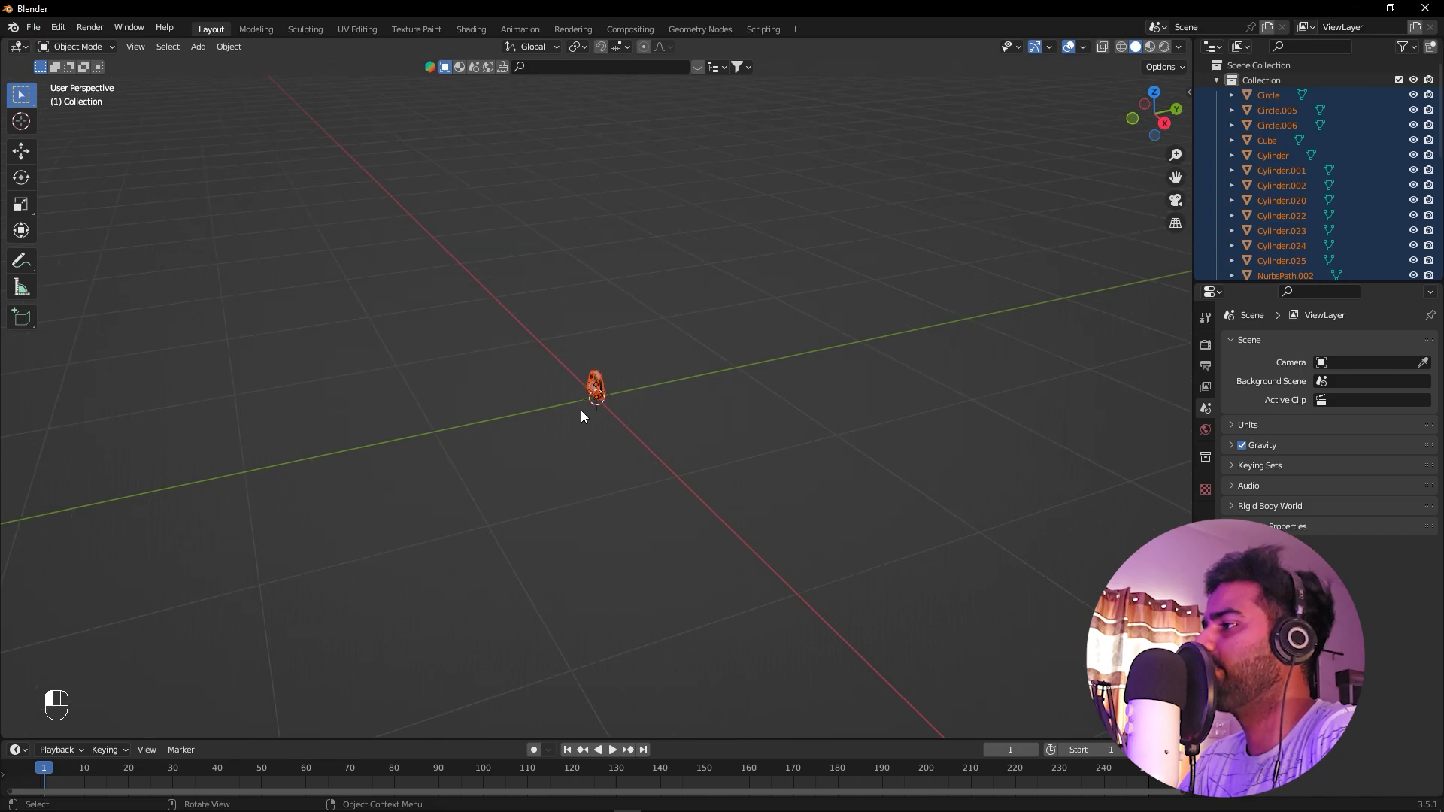
{"action": "scroll", "coordinate": [581, 411], "scroll_direction": "up", "scroll_amount": 5}
{"action": "scroll", "coordinate": [644, 439], "scroll_direction": "down", "scroll_amount": 7}
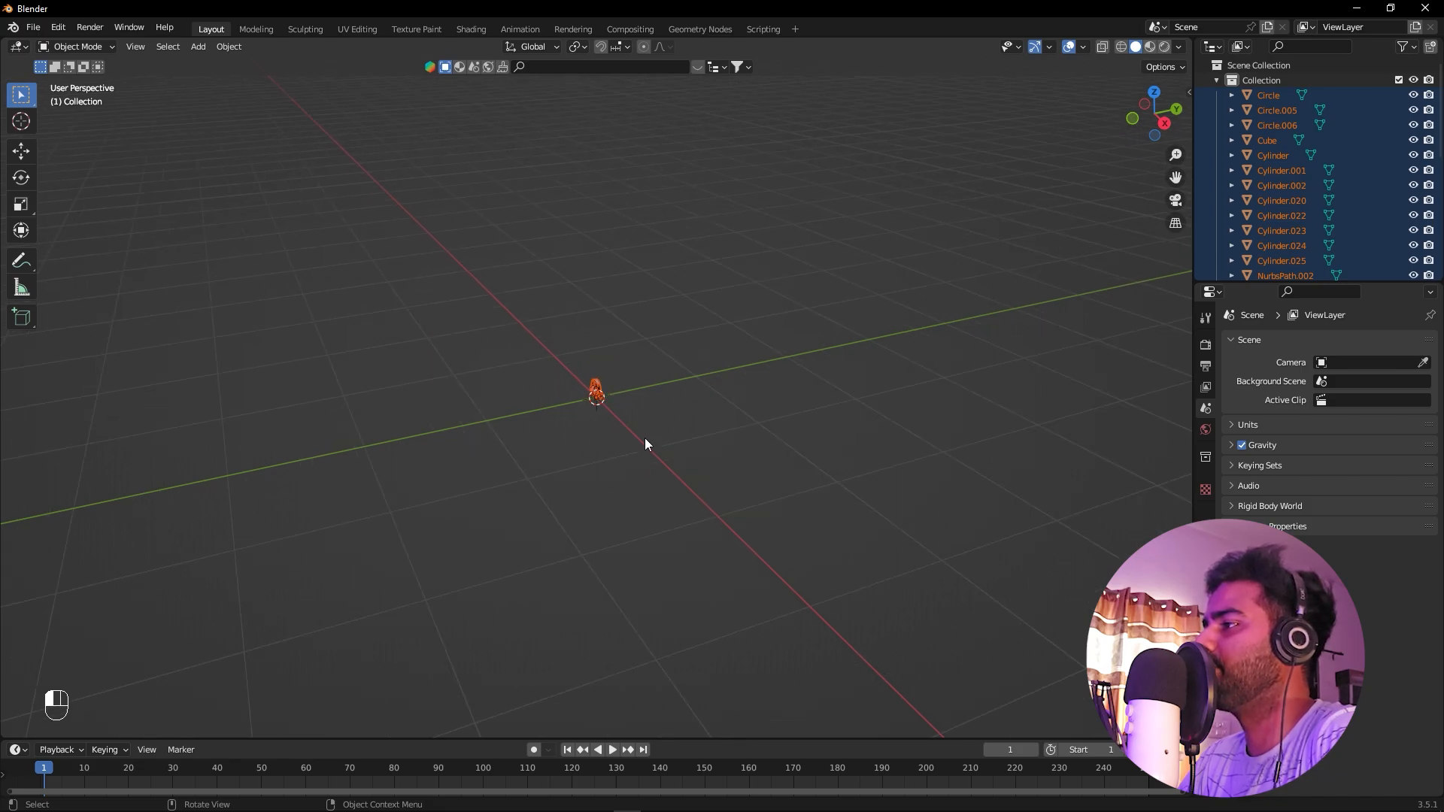
{"action": "key", "text": "s"}
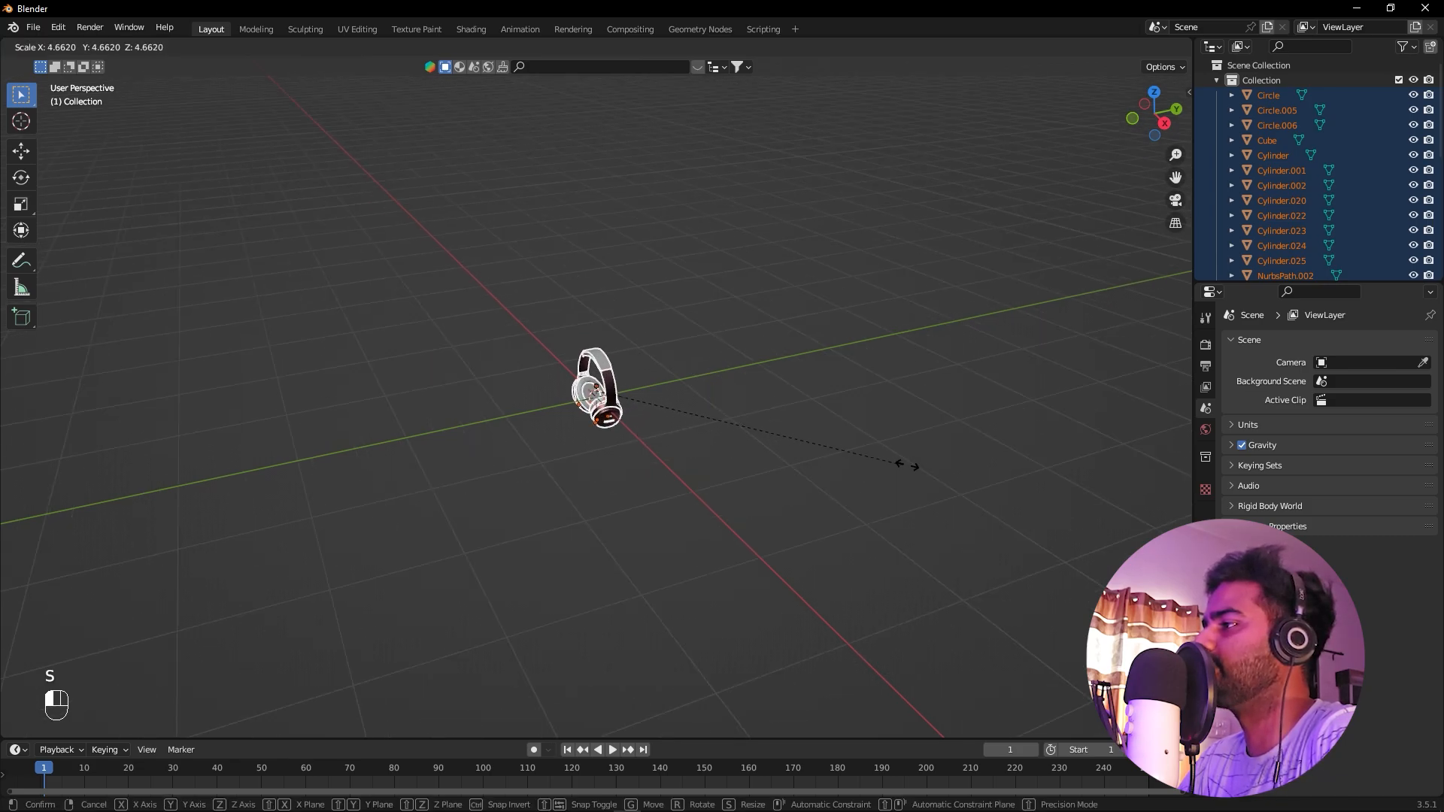
{"action": "left_click", "coordinate": [1042, 481]}
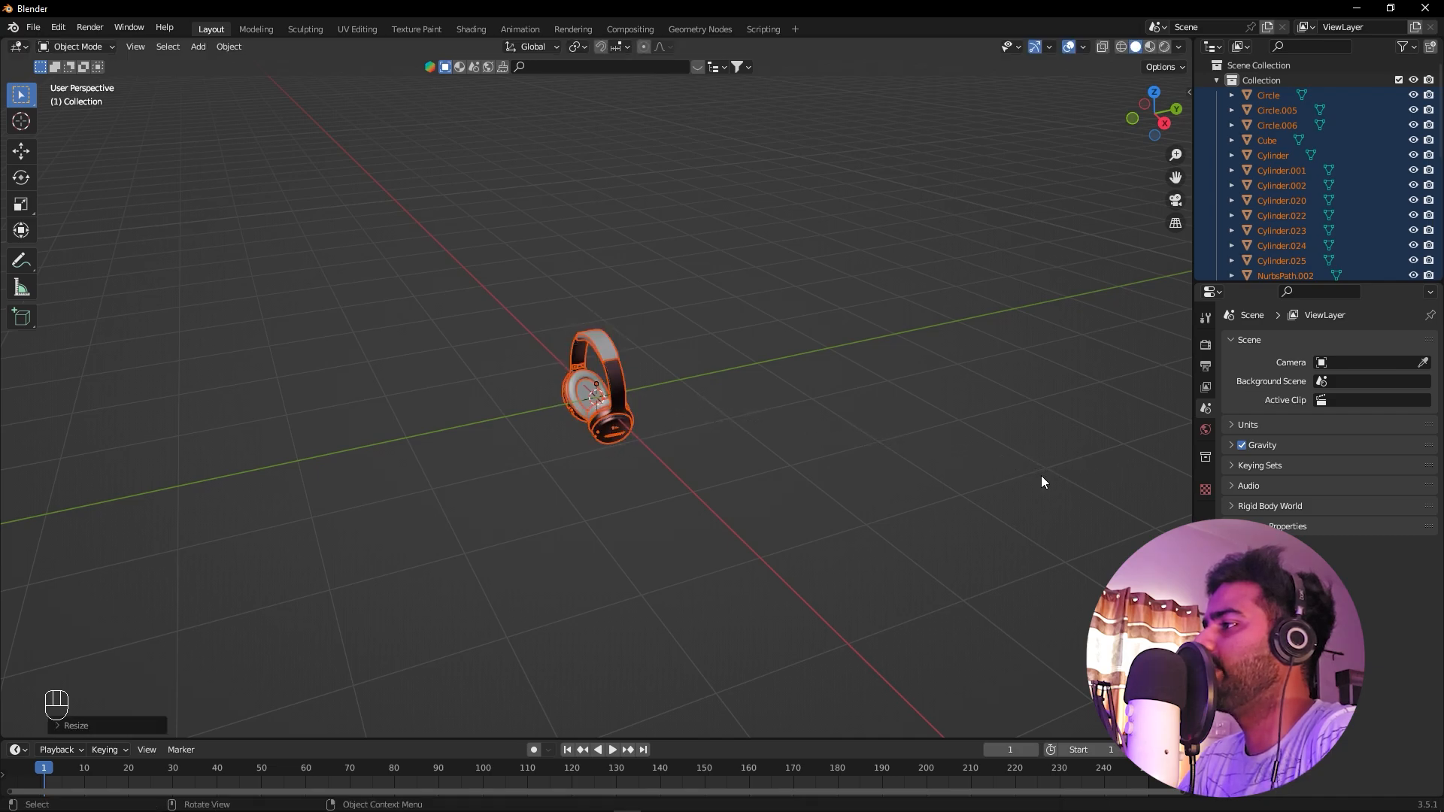
Examine the headphone's headband, ear cushions and frame to see which parts are separate objects
{"action": "left_click_drag", "start_coordinate": [1043, 481], "coordinate": [572, 443], "text": "alt"}
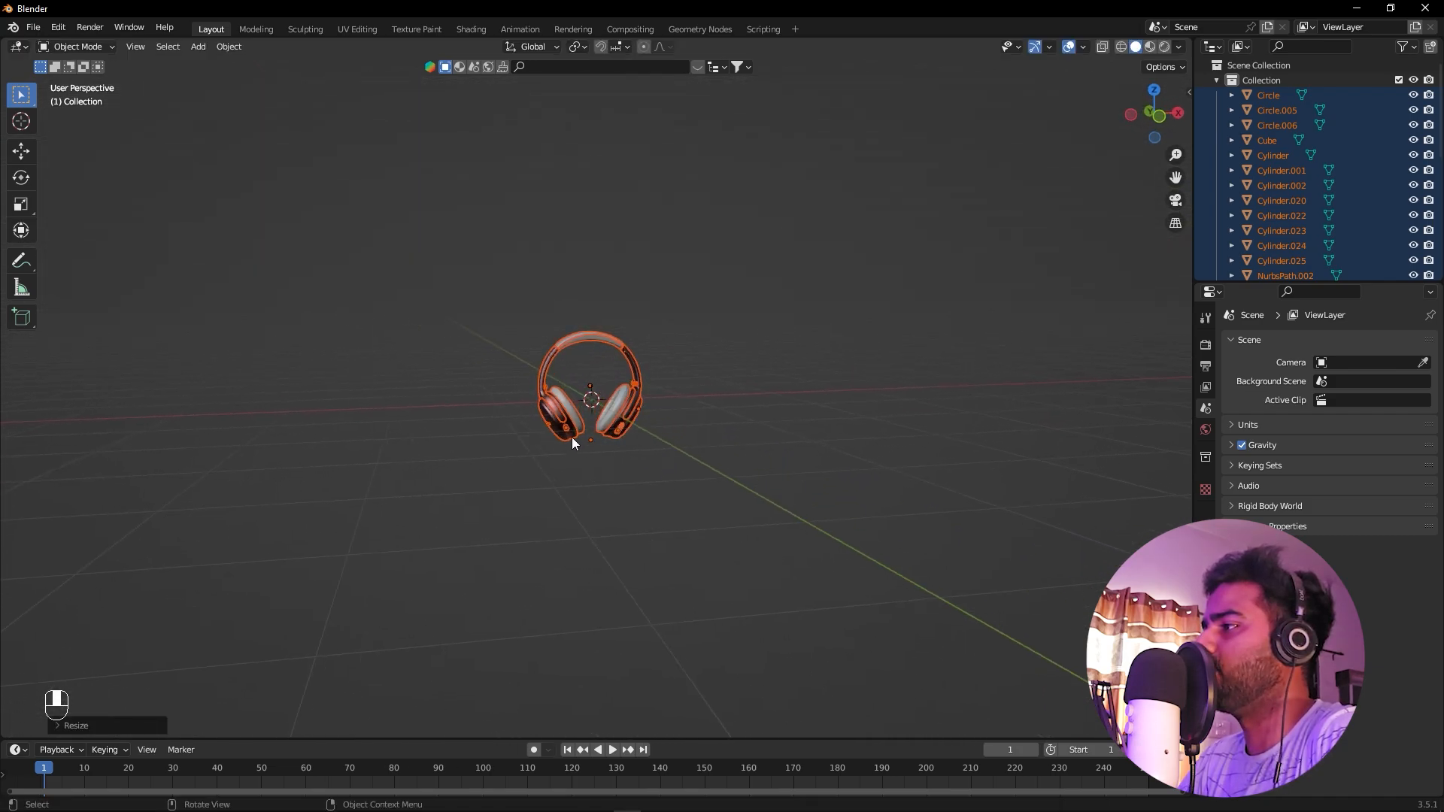
{"action": "scroll", "coordinate": [572, 442], "scroll_direction": "up", "scroll_amount": 6}
{"action": "left_click", "coordinate": [540, 180]}
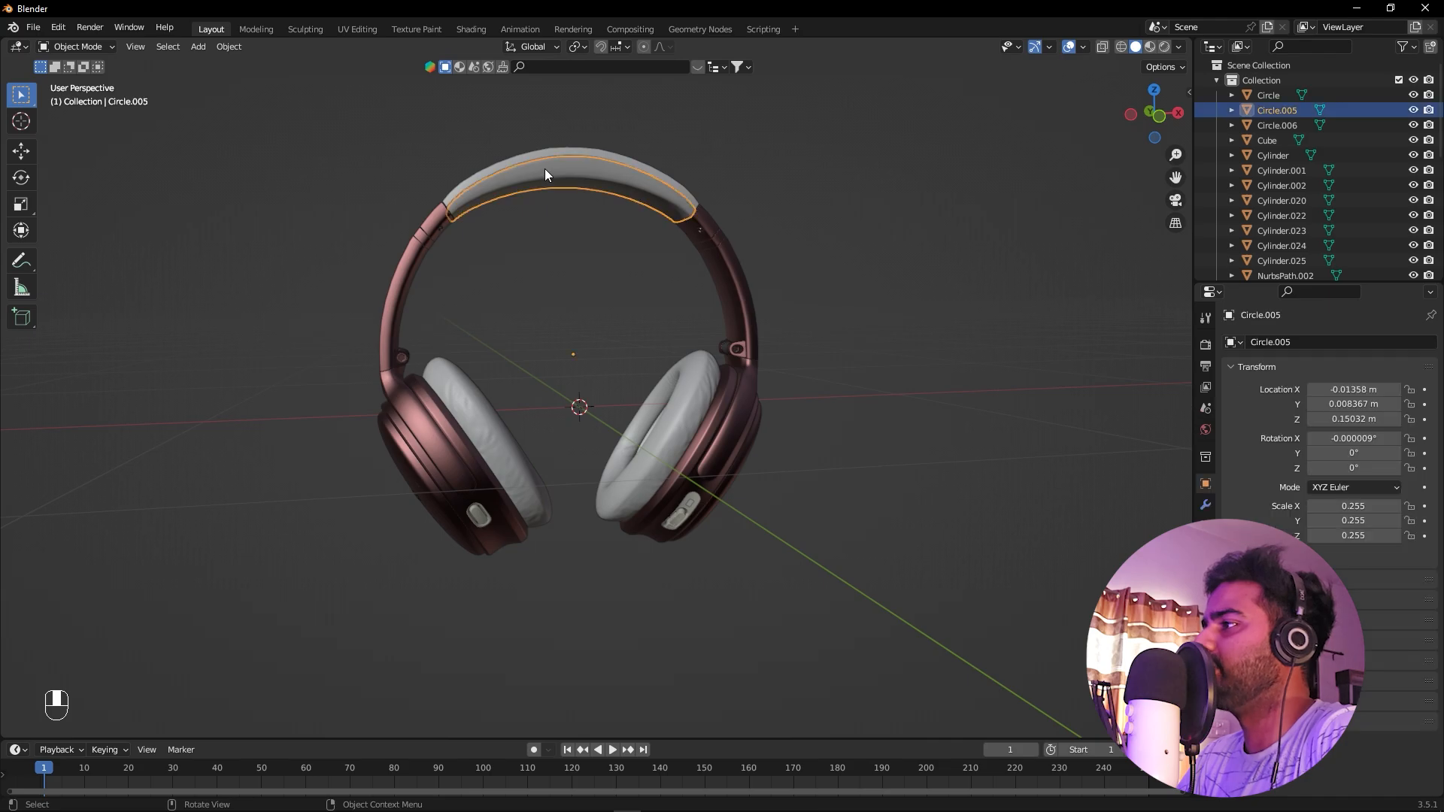
{"action": "left_click", "coordinate": [667, 427]}
{"action": "left_click", "coordinate": [720, 434]}
{"action": "left_click", "coordinate": [753, 440]}
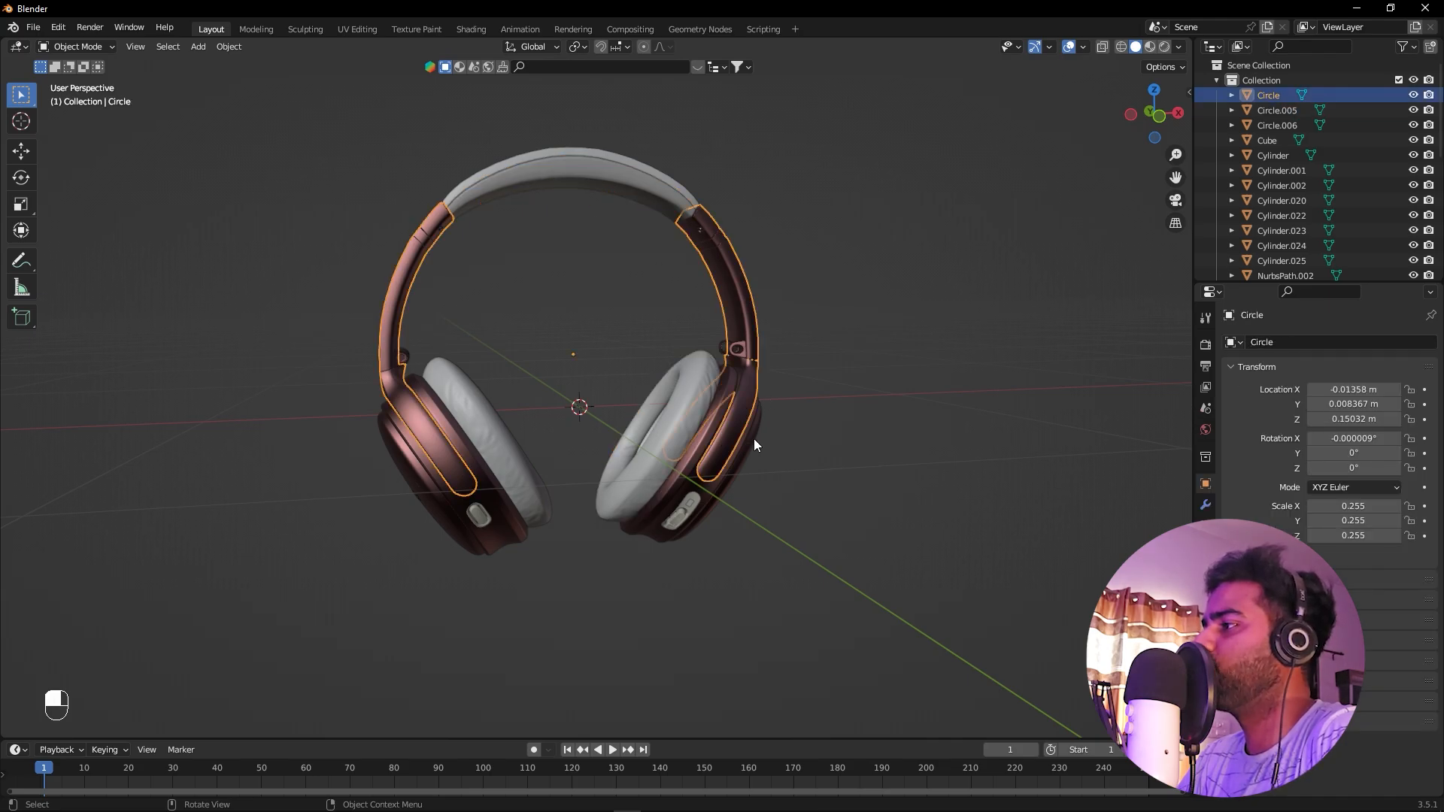
{"action": "left_click", "coordinate": [441, 454]}
{"action": "left_click_drag", "start_coordinate": [855, 349], "coordinate": [882, 335], "text": "alt"}
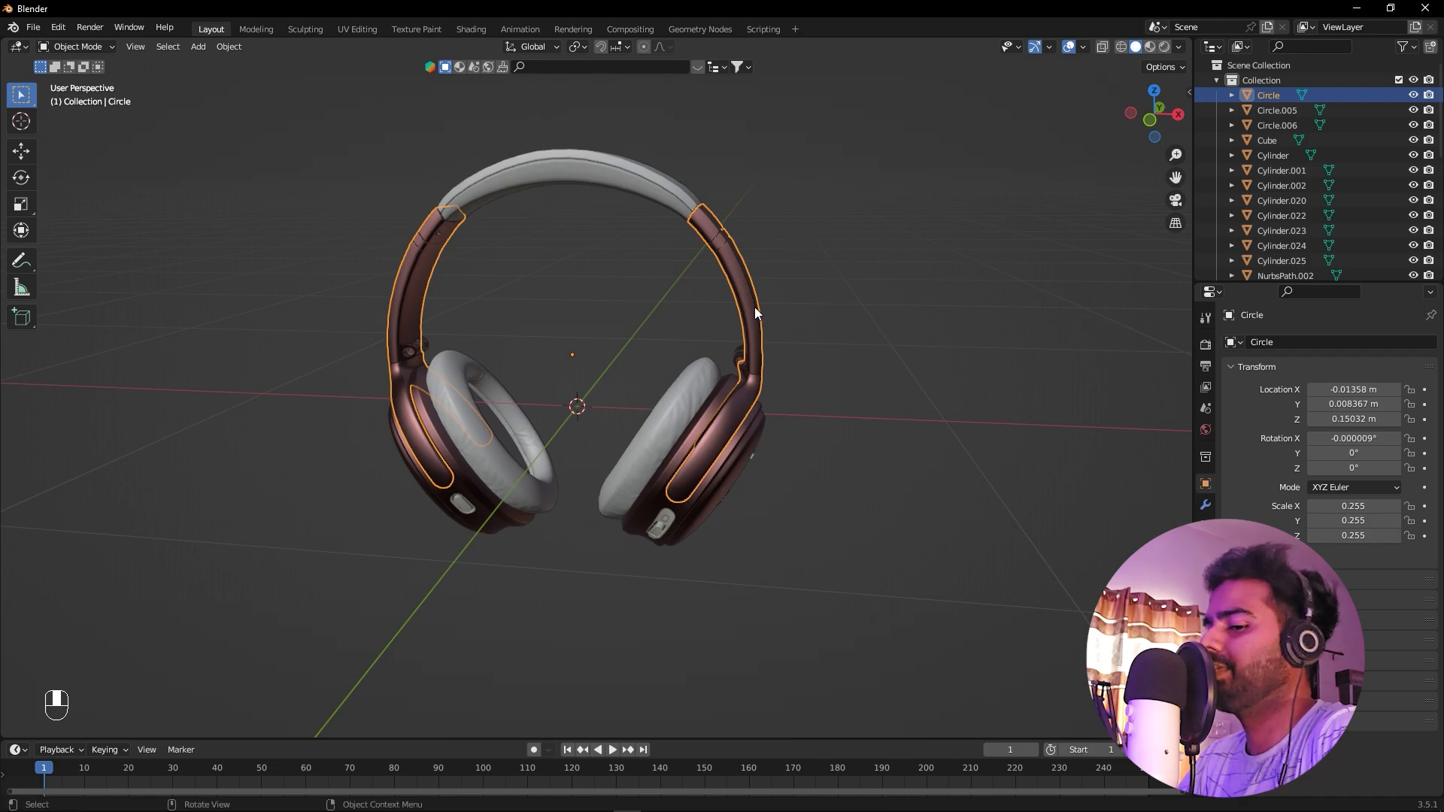
Join all the headphone parts into a single object
{"action": "key", "text": "a"}
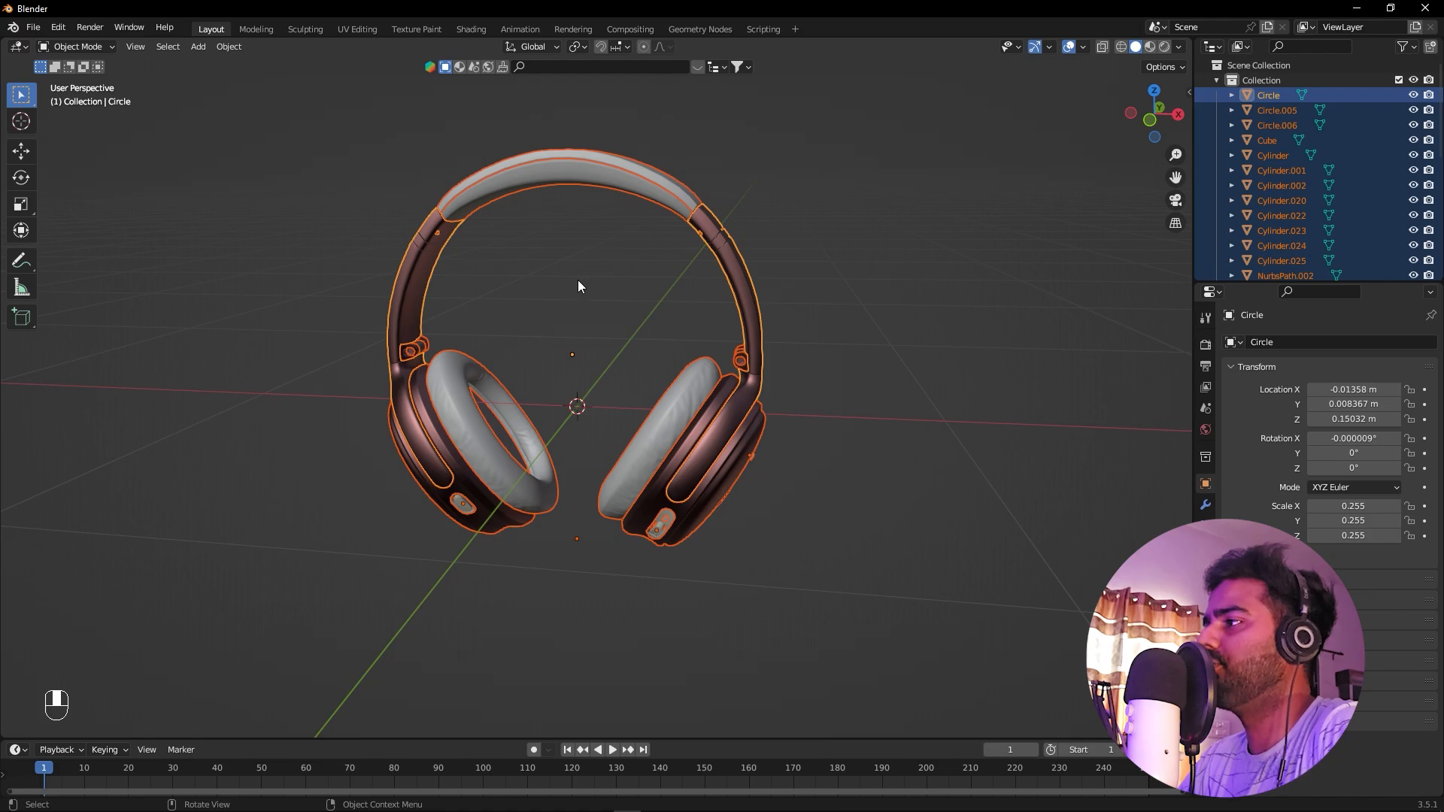
{"action": "left_click", "coordinate": [229, 47]}
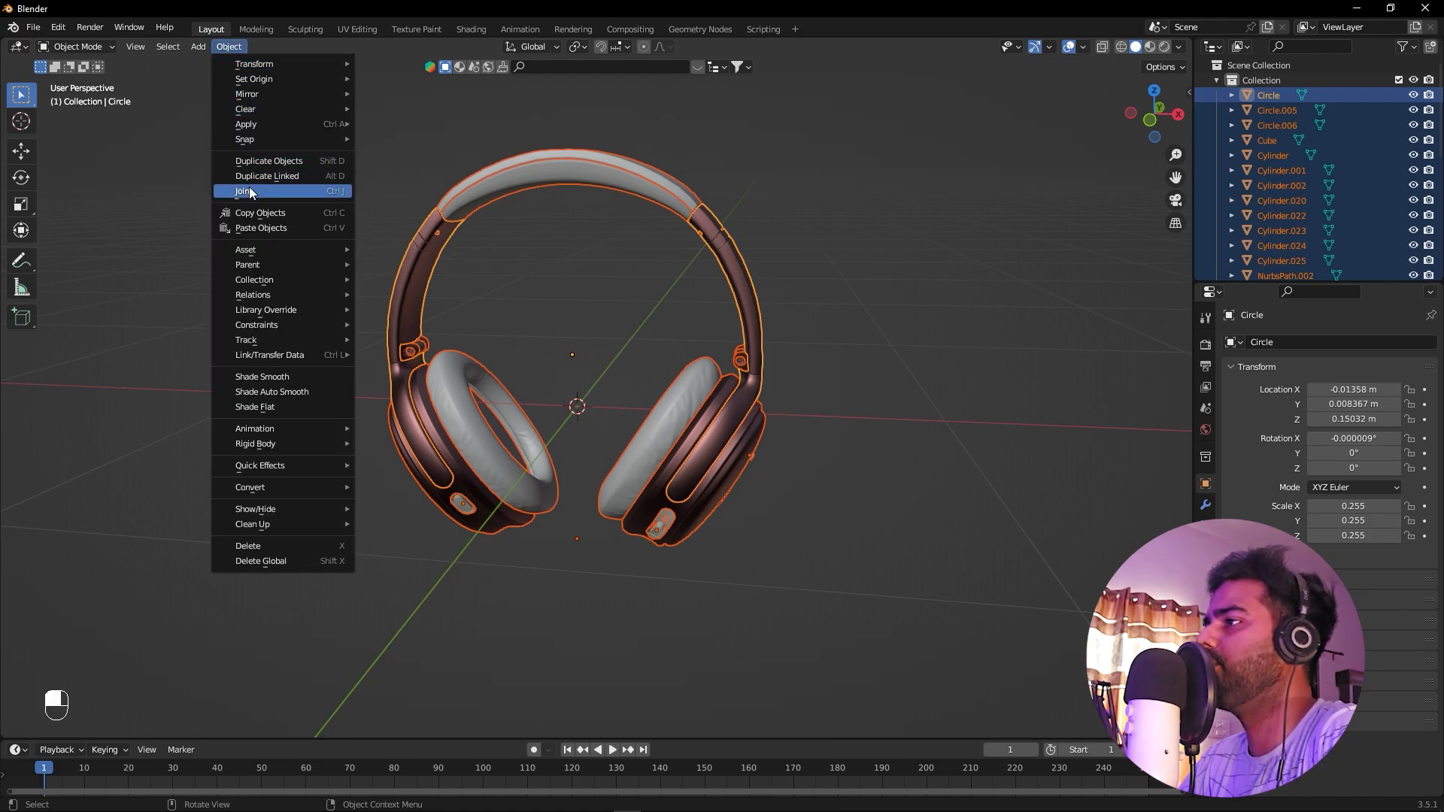
{"action": "left_click", "coordinate": [280, 191]}
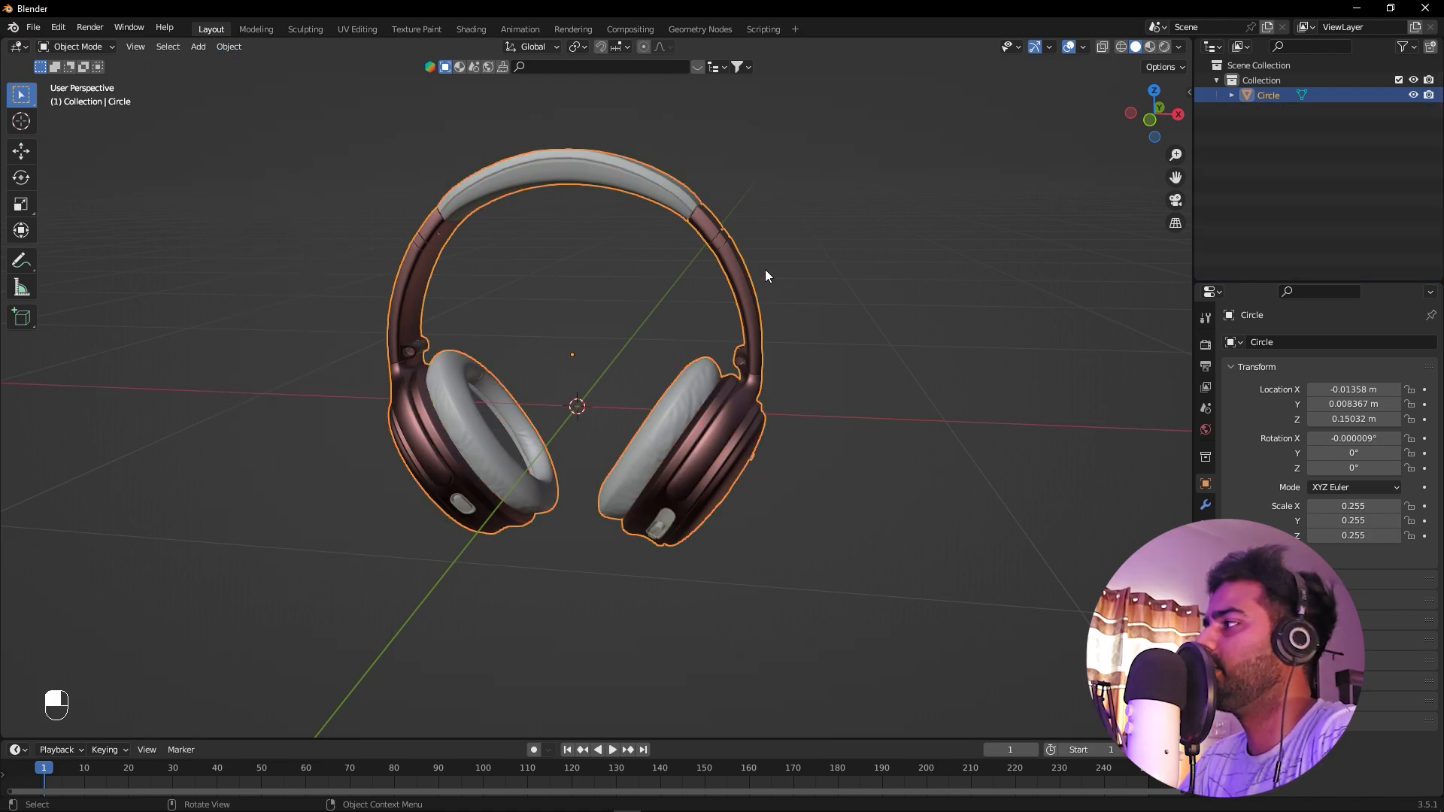
Rename the joined object as Headphone and deselect it
{"action": "left_click_drag", "start_coordinate": [542, 272], "coordinate": [676, 280], "text": "alt"}
{"action": "left_click", "coordinate": [1272, 122]}
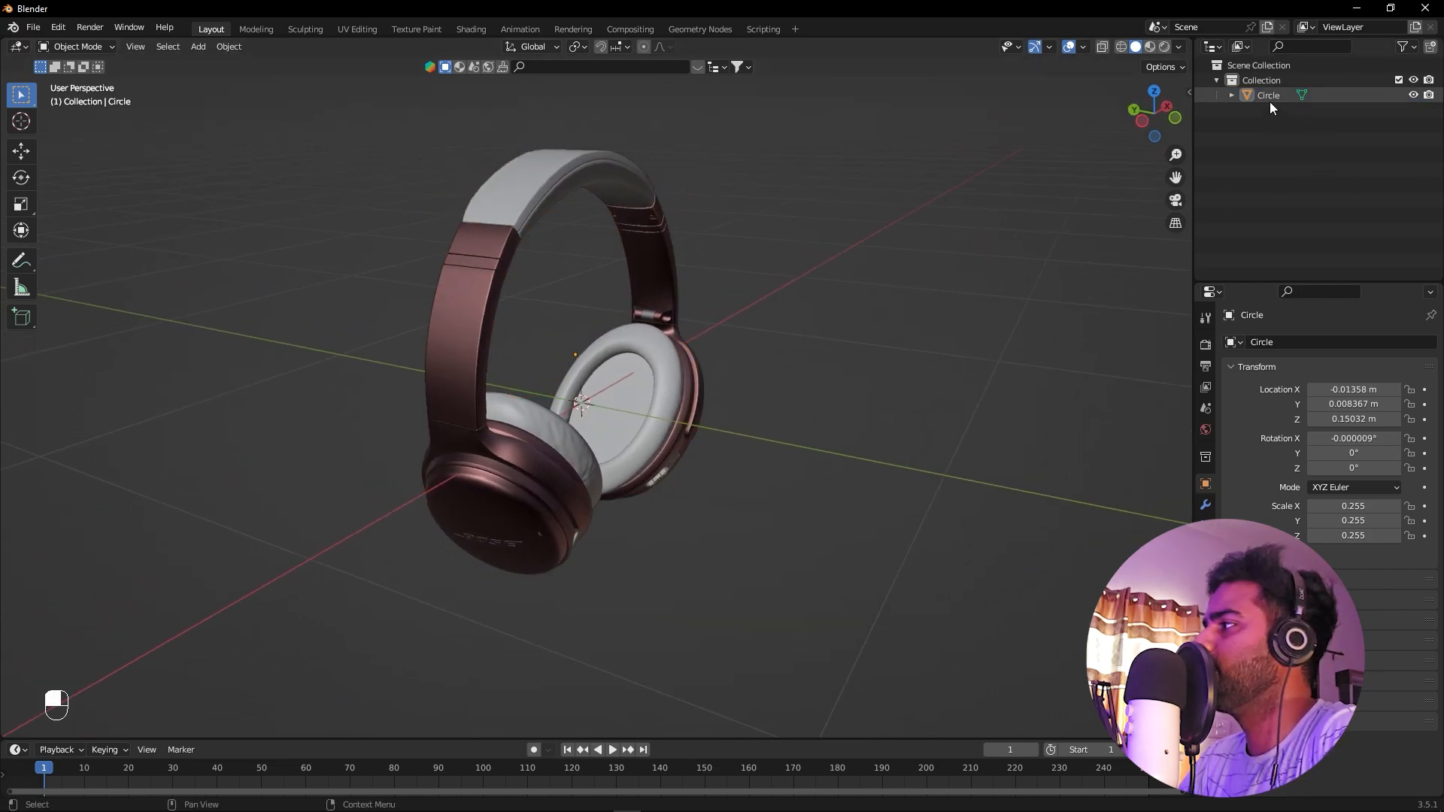
{"action": "left_click", "coordinate": [1270, 97]}
{"action": "double_click", "coordinate": [1271, 95]}
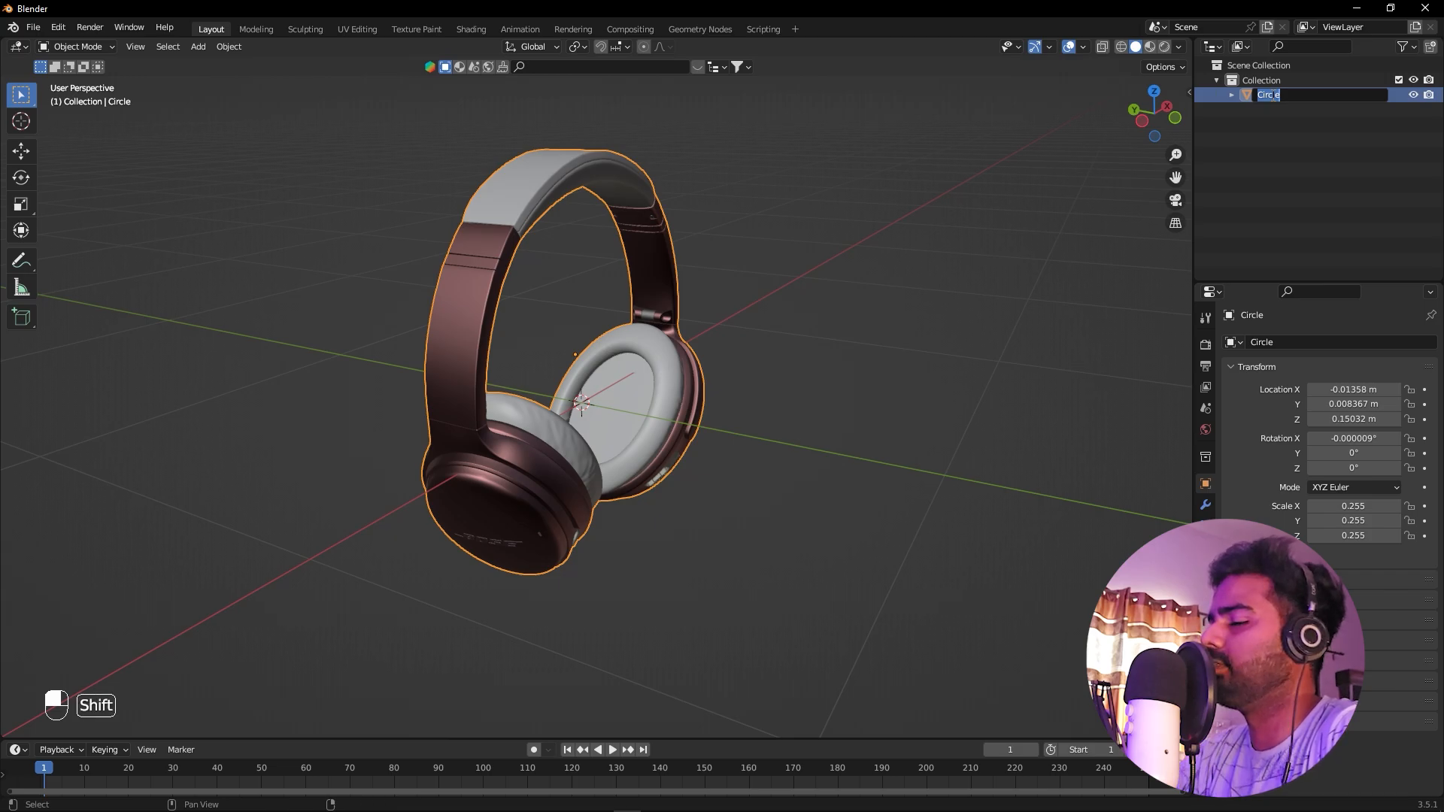
{"action": "type", "text": "Headphone"}
{"action": "key", "text": "Return"}
{"action": "left_click_drag", "start_coordinate": [906, 240], "coordinate": [784, 235], "text": "alt"}
{"action": "scroll", "coordinate": [784, 237], "scroll_direction": "down", "scroll_amount": 3}
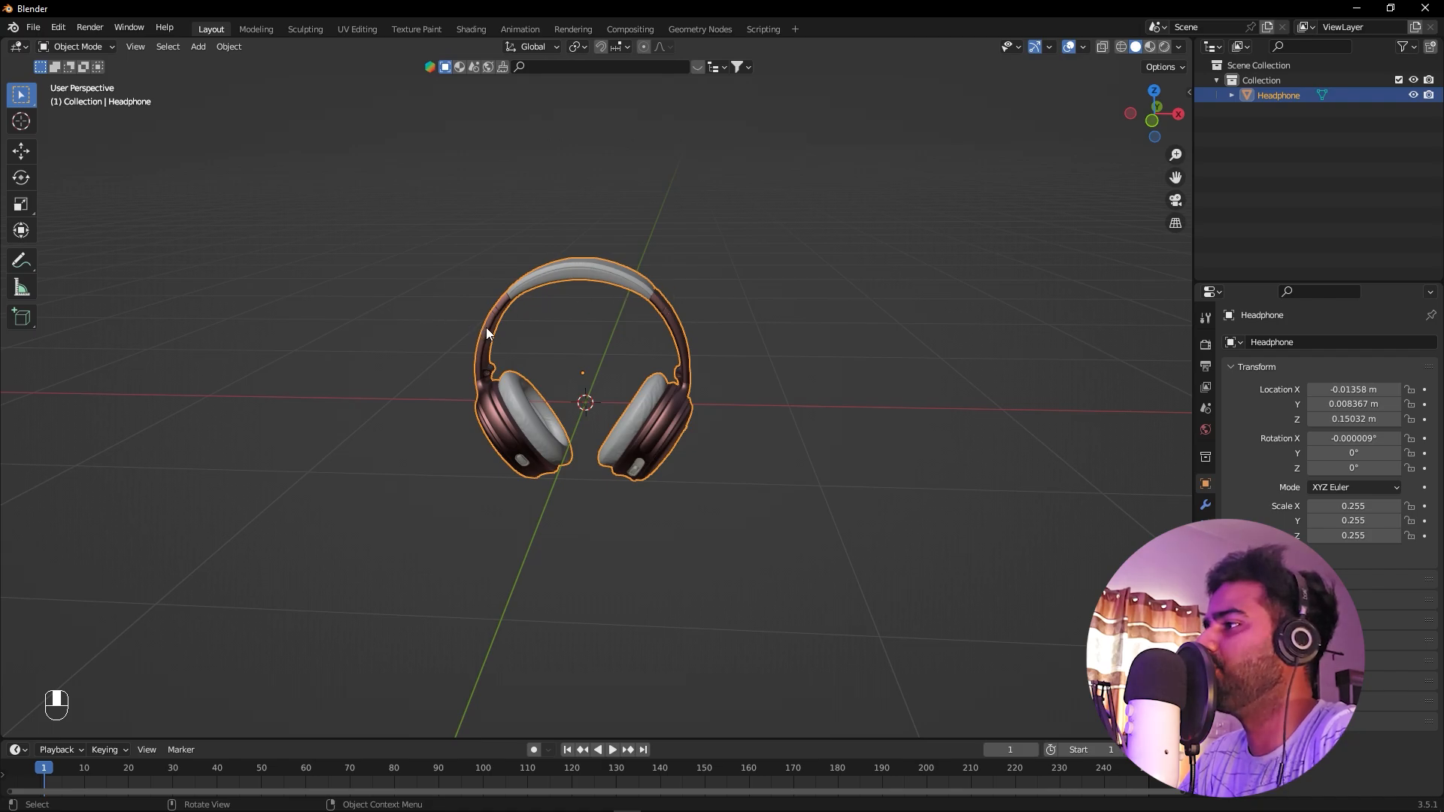
{"action": "left_click", "coordinate": [854, 338]}
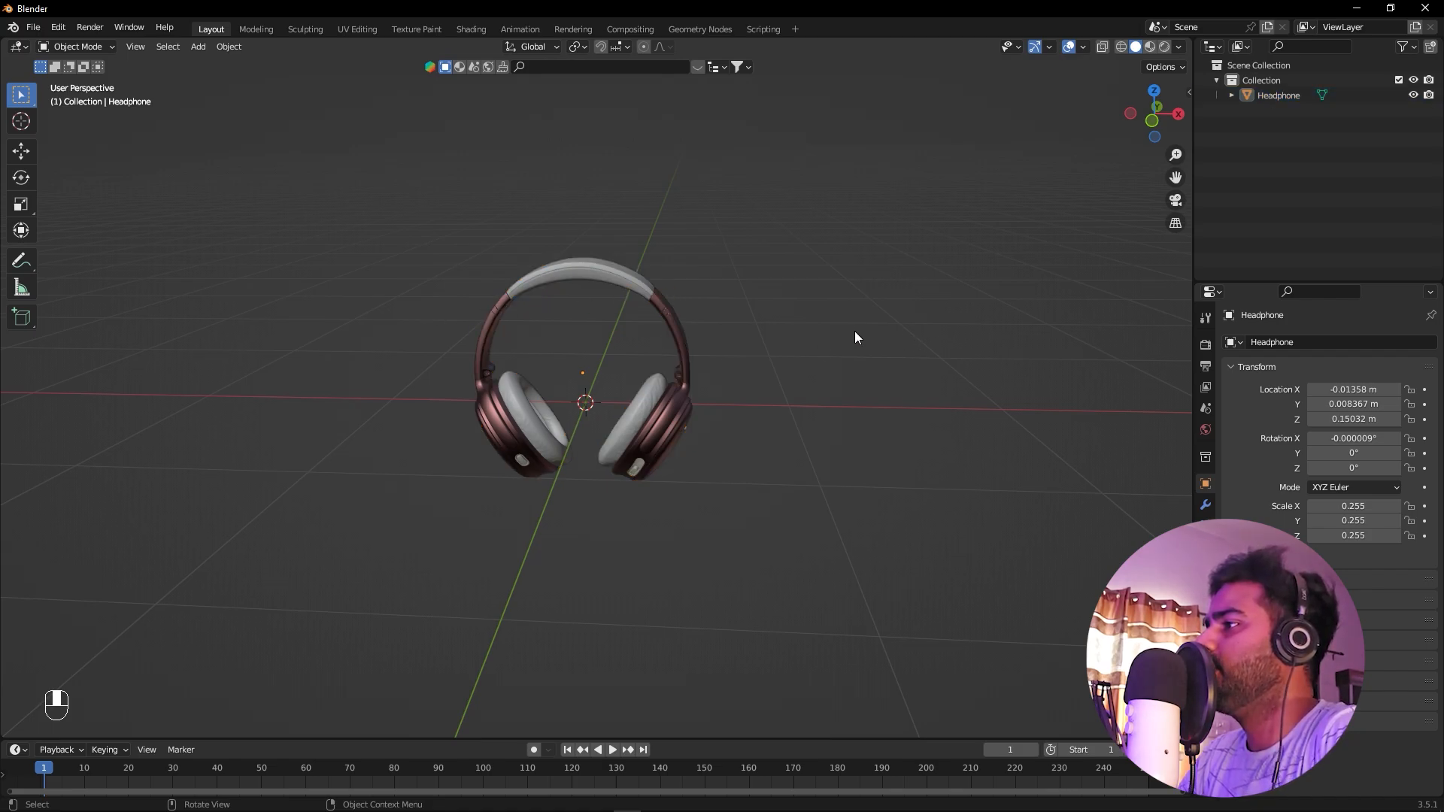
Add a camera to the scene at the origin
{"action": "scroll", "coordinate": [854, 338], "scroll_direction": "down", "scroll_amount": 2}
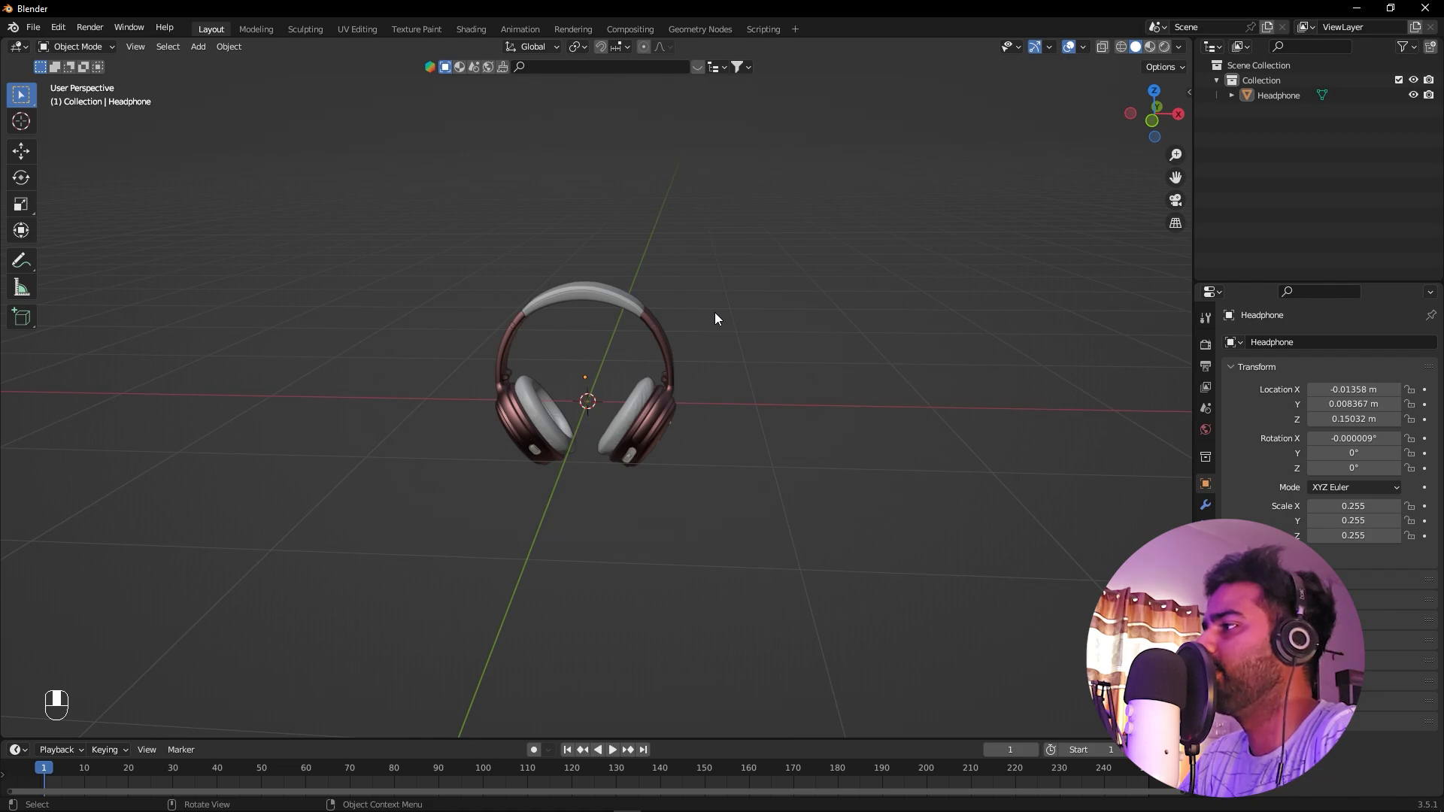
{"action": "key", "text": "shift+a"}
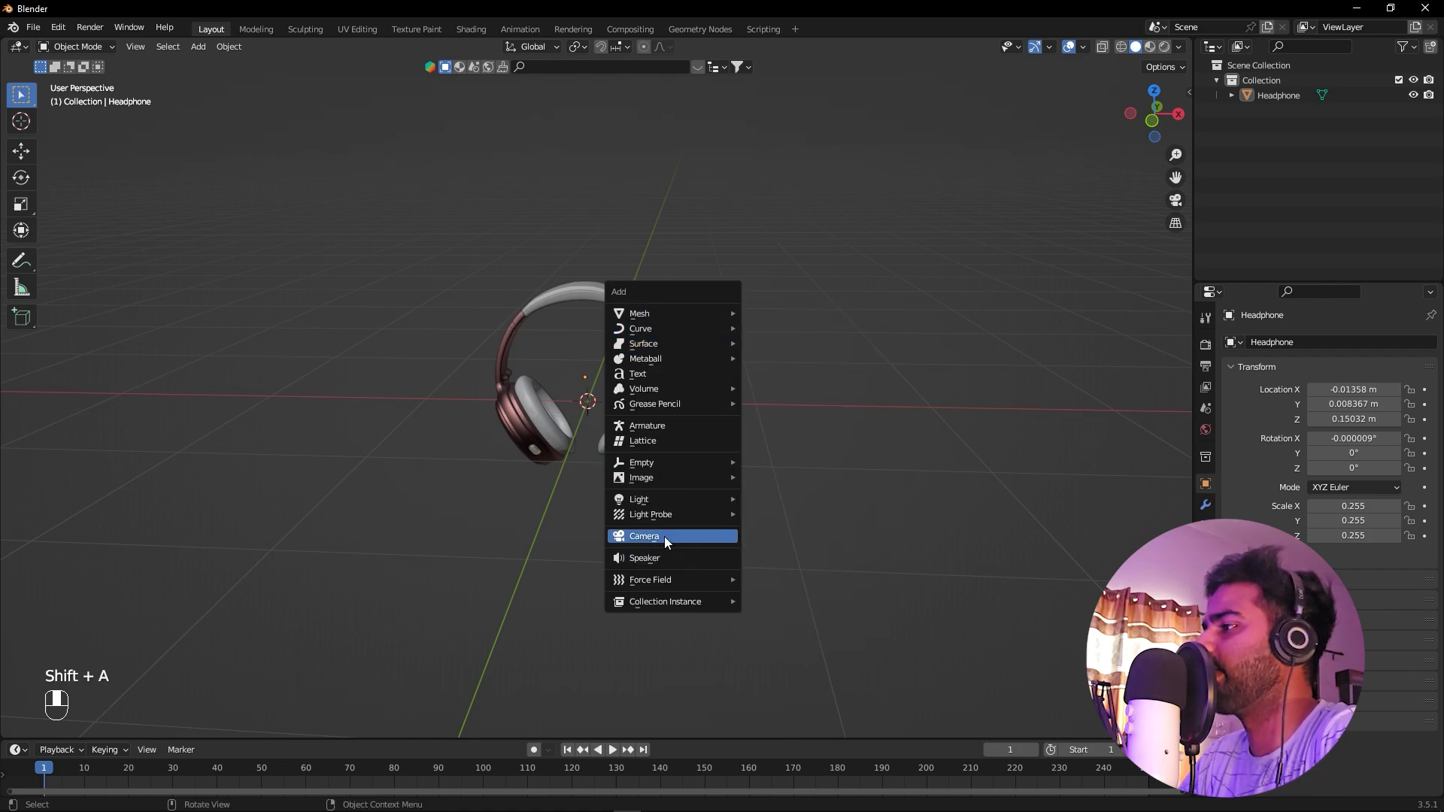
{"action": "left_click", "coordinate": [665, 536]}
Set the camera's rotation to 90° on X, 0° on Y and 0° on Z
{"action": "middle_click_drag", "start_coordinate": [747, 272], "coordinate": [930, 281], "text": "alt"}
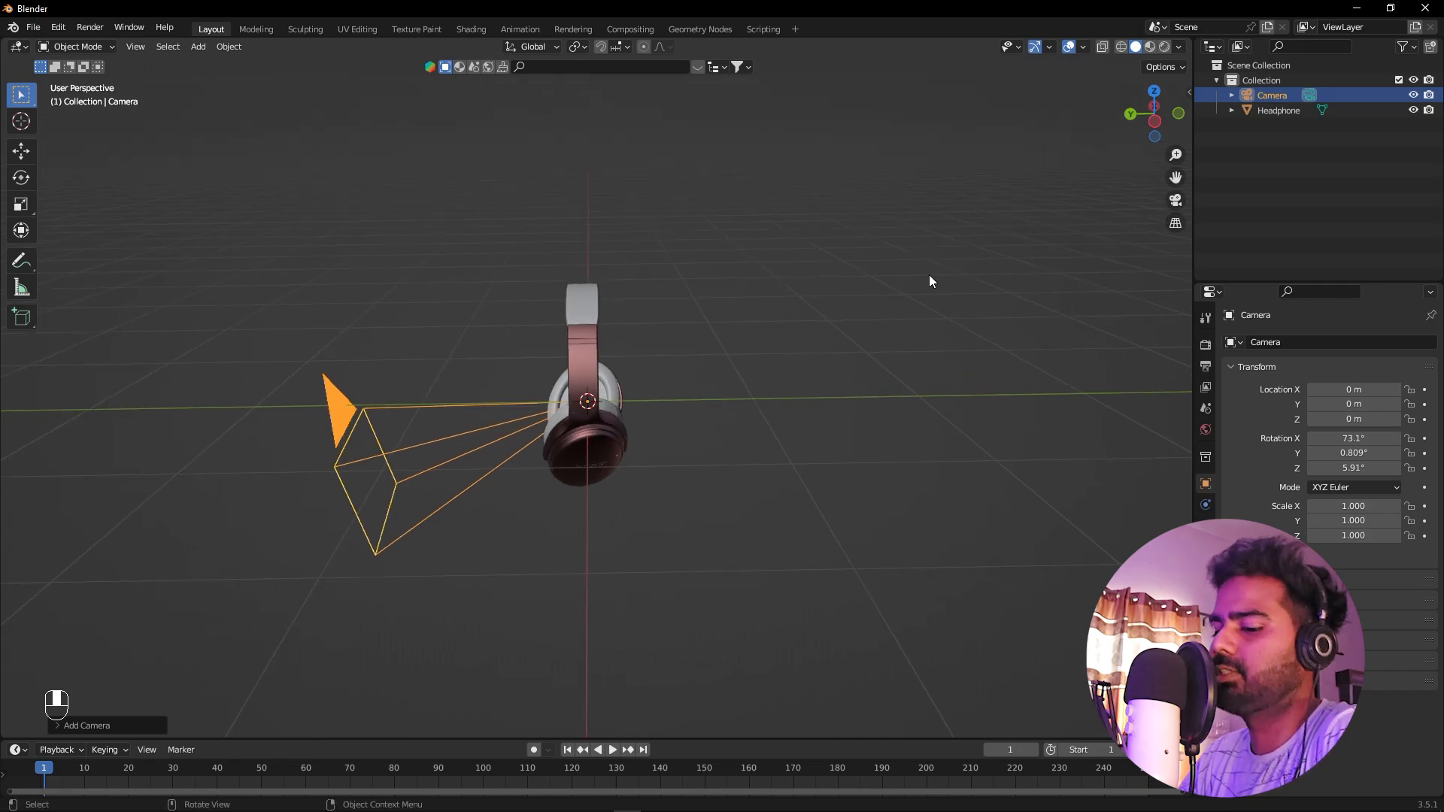
{"action": "key", "text": "n"}
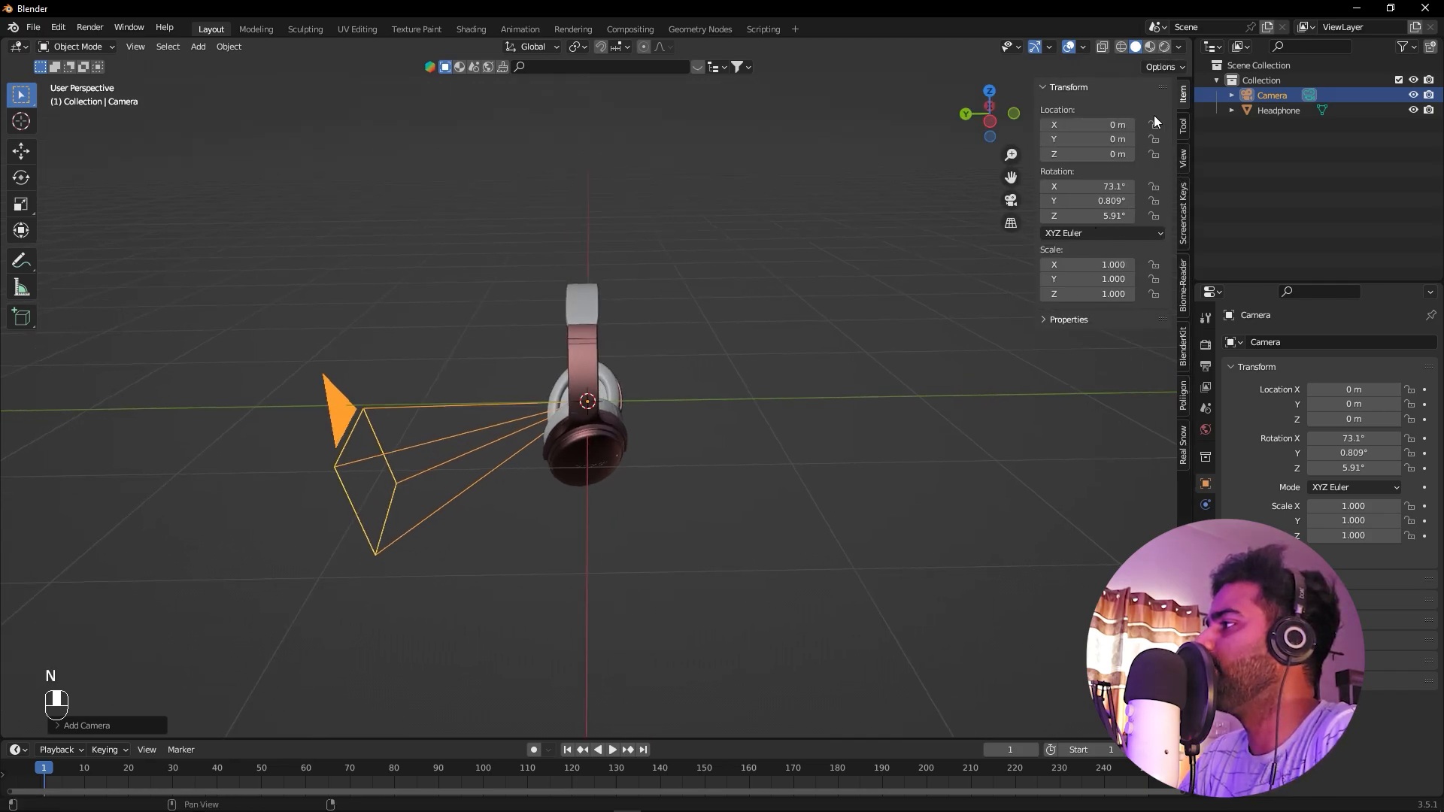
{"action": "left_click", "coordinate": [1095, 187]}
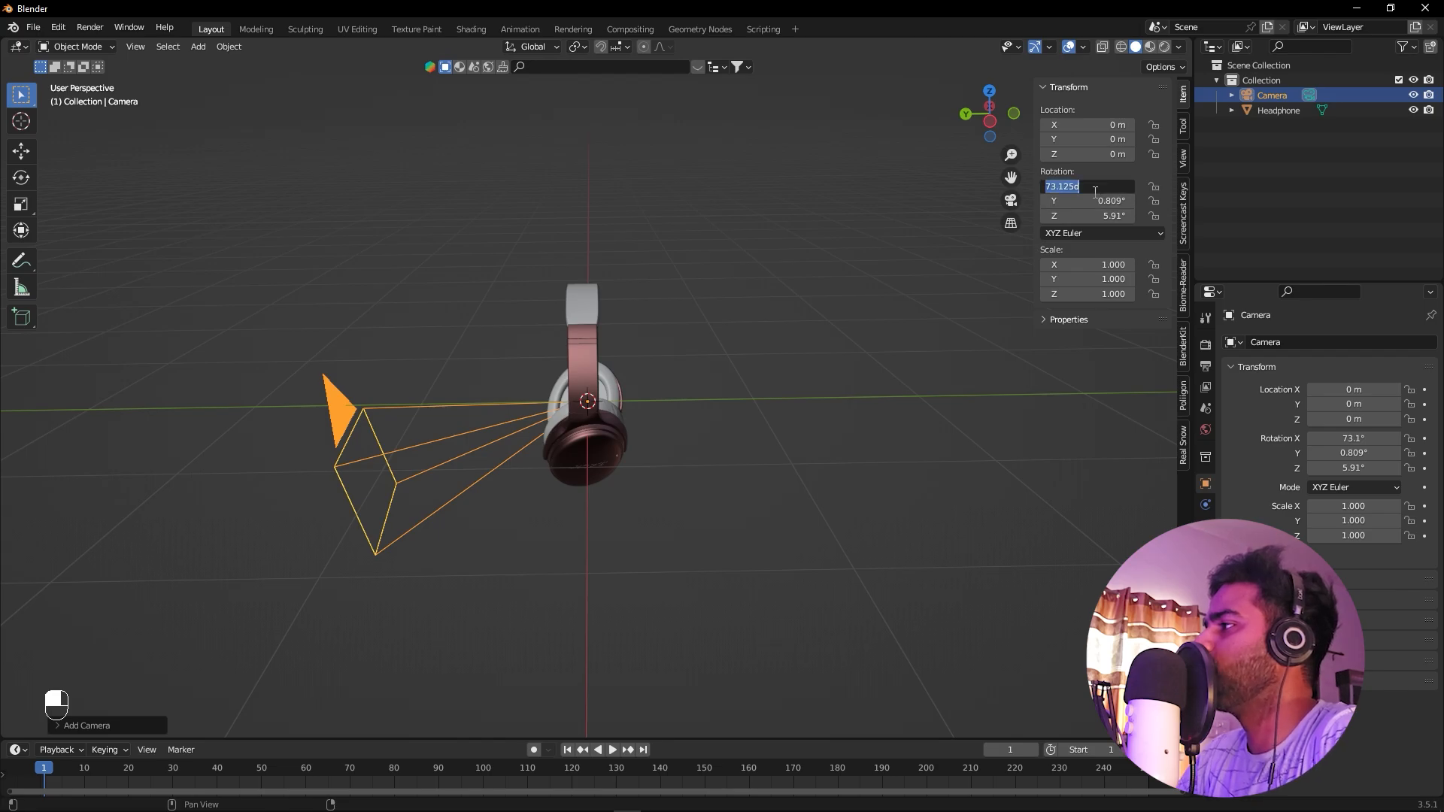
{"action": "type", "text": "90"}
{"action": "key", "text": "Return"}
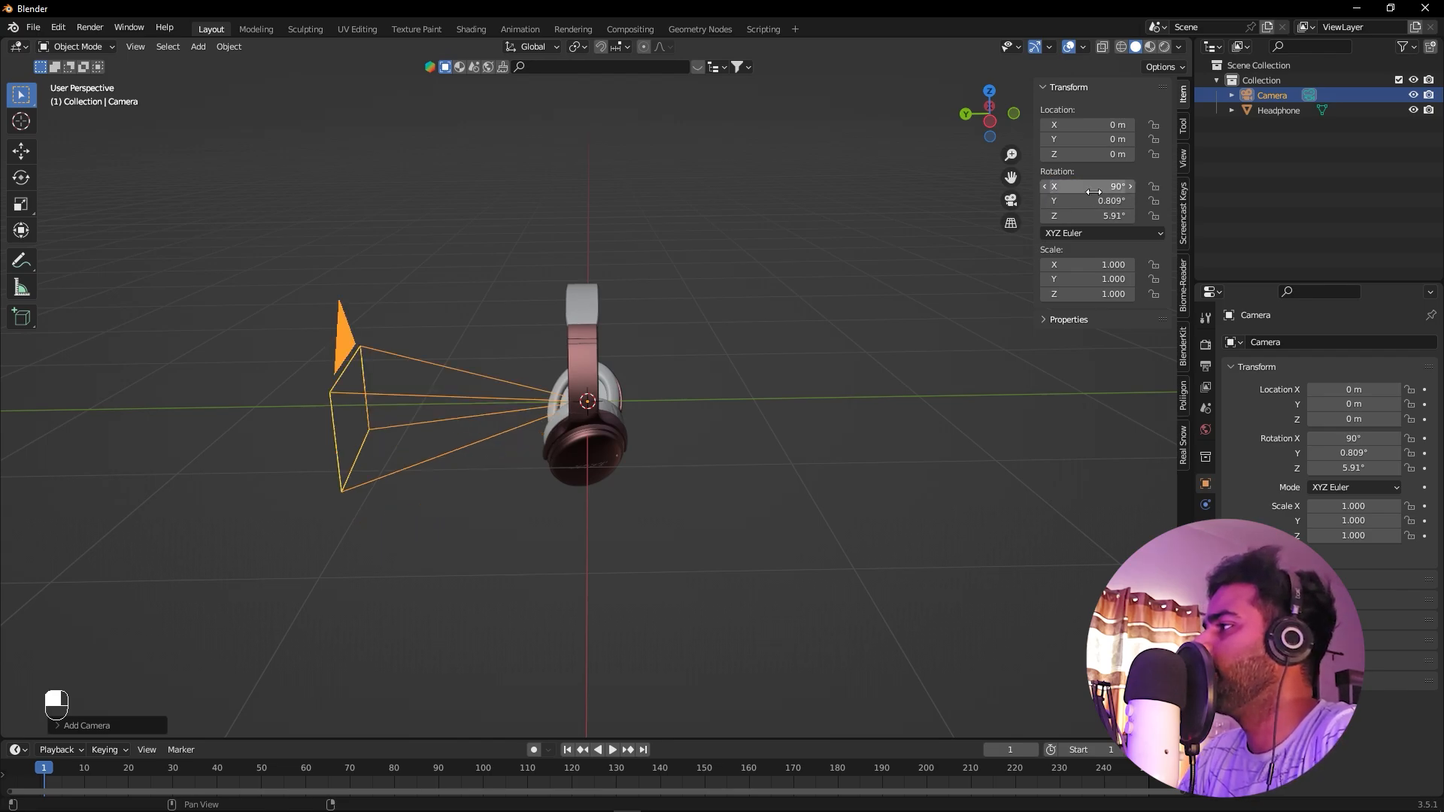
{"action": "left_click", "coordinate": [1094, 200]}
{"action": "type", "text": "0"}
{"action": "key", "text": "Return"}
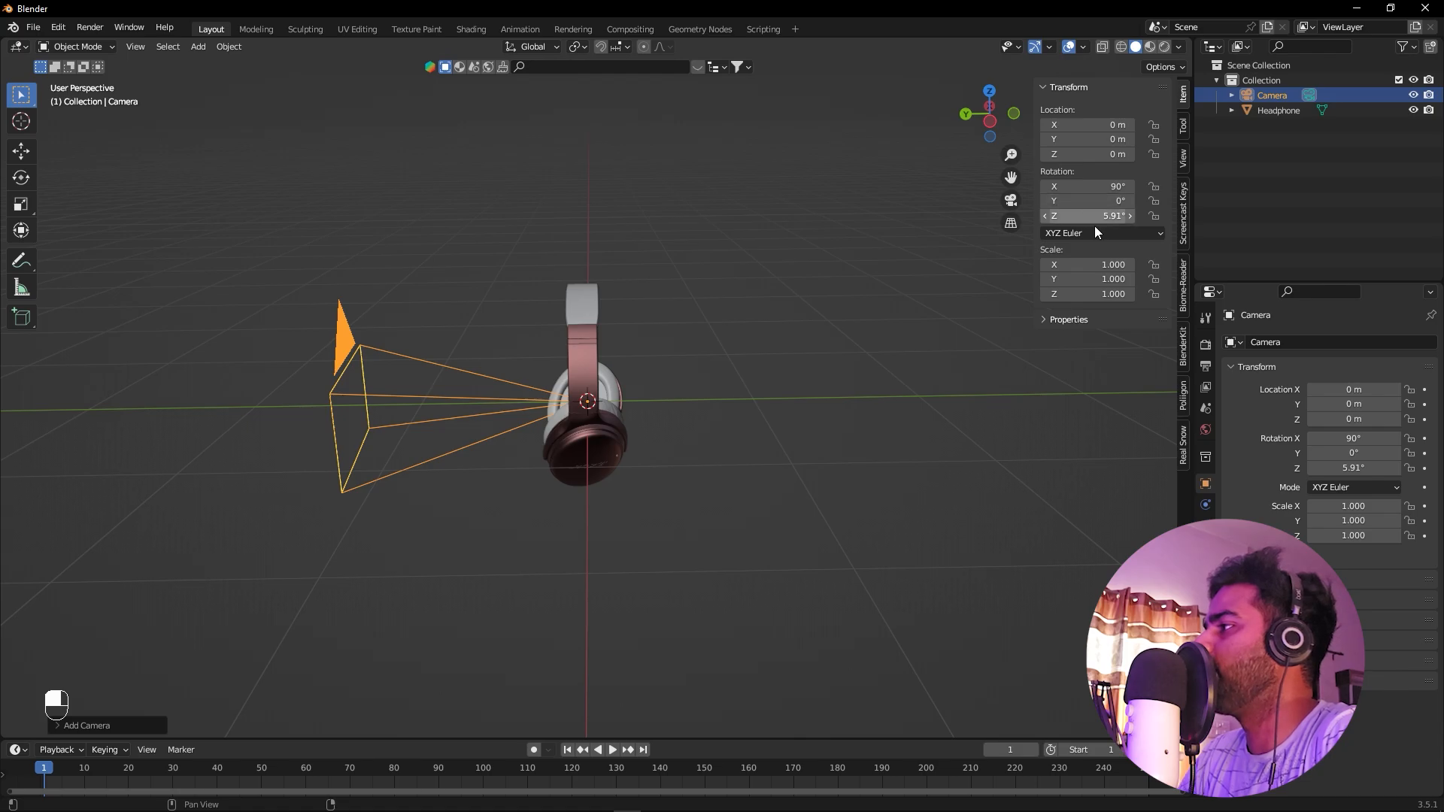
{"action": "left_click", "coordinate": [1103, 215]}
{"action": "type", "text": "0"}
{"action": "key", "text": "Return"}
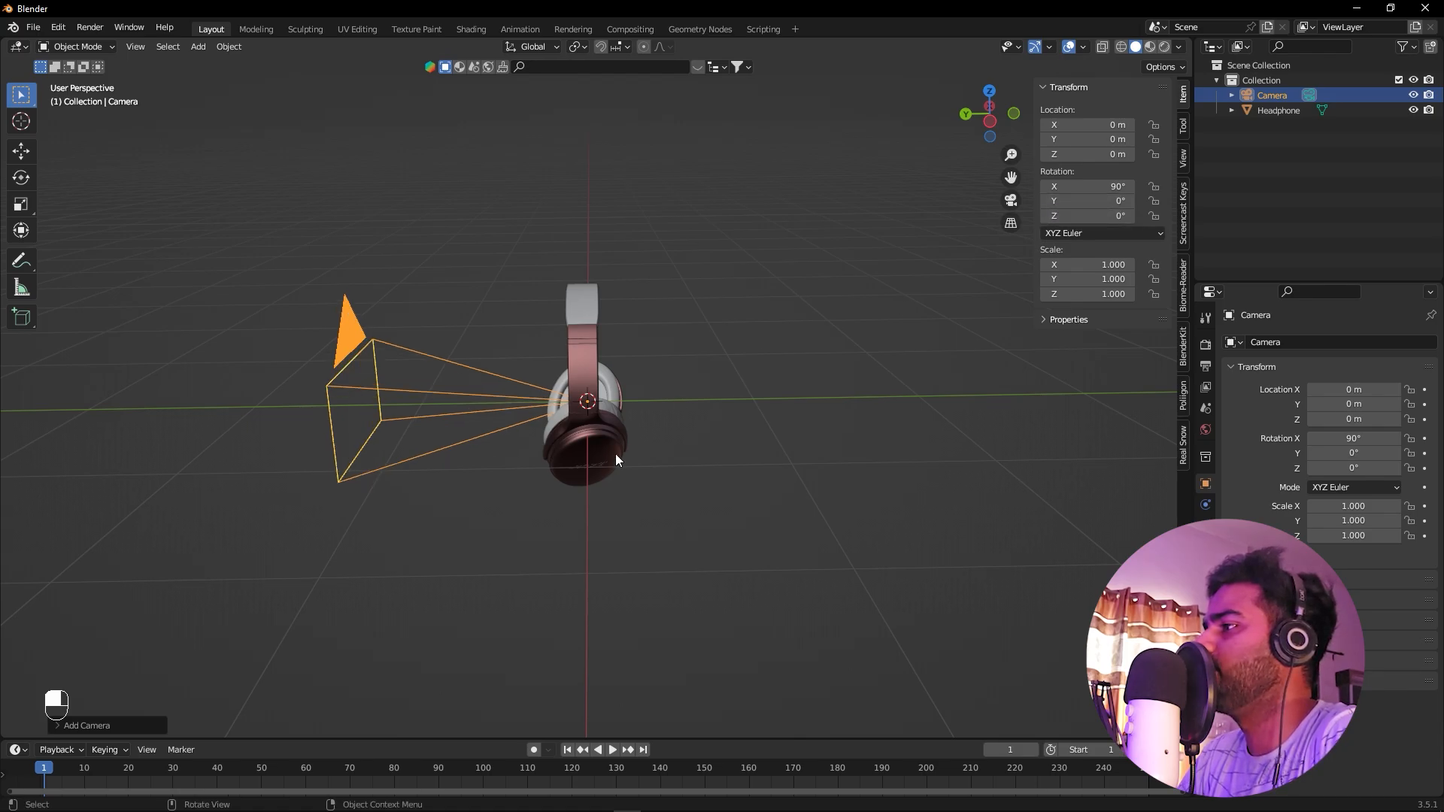
Move the camera back to -7.17 m on Y, look through it and select it in the camera view
{"action": "left_click_drag", "start_coordinate": [615, 453], "coordinate": [654, 482], "text": "alt"}
{"action": "left_click_drag", "start_coordinate": [1085, 134], "coordinate": [977, 133]}
{"action": "left_click_drag", "start_coordinate": [712, 366], "coordinate": [775, 409], "text": "alt"}
{"action": "key", "text": "KP_0"}
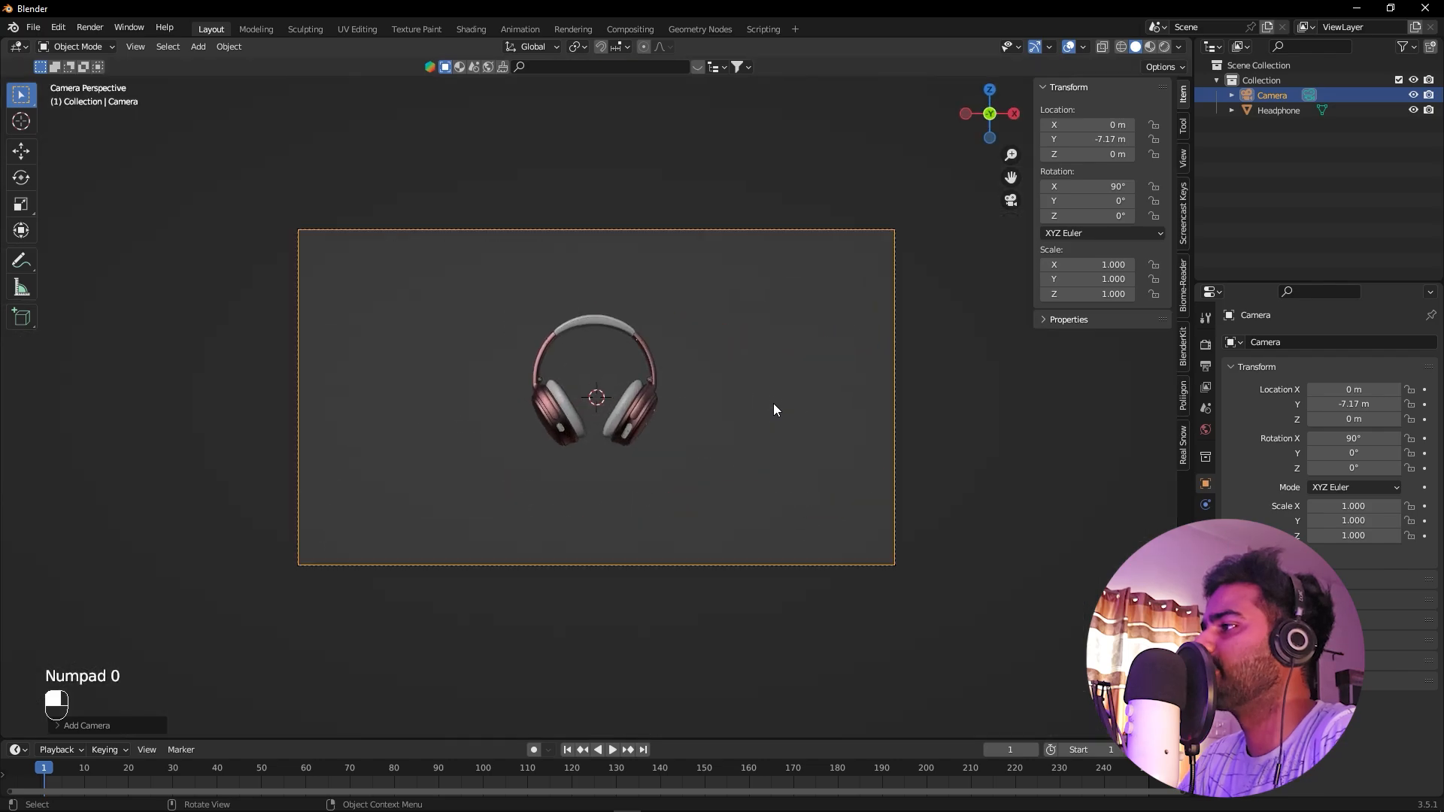
{"action": "left_click", "coordinate": [773, 403]}
{"action": "scroll", "coordinate": [730, 398], "scroll_direction": "up", "scroll_amount": 1}
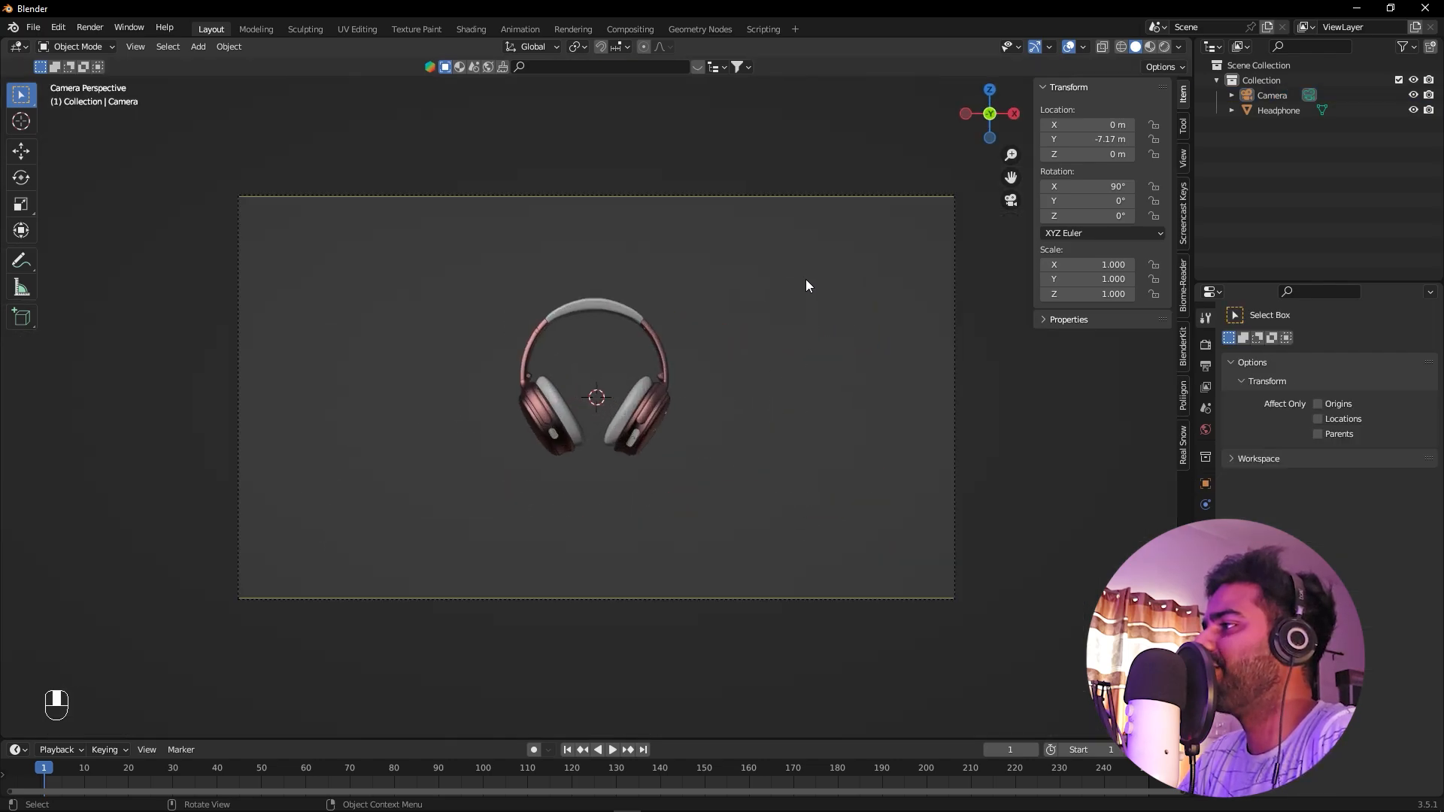
{"action": "left_click_drag", "start_coordinate": [767, 168], "coordinate": [818, 285]}
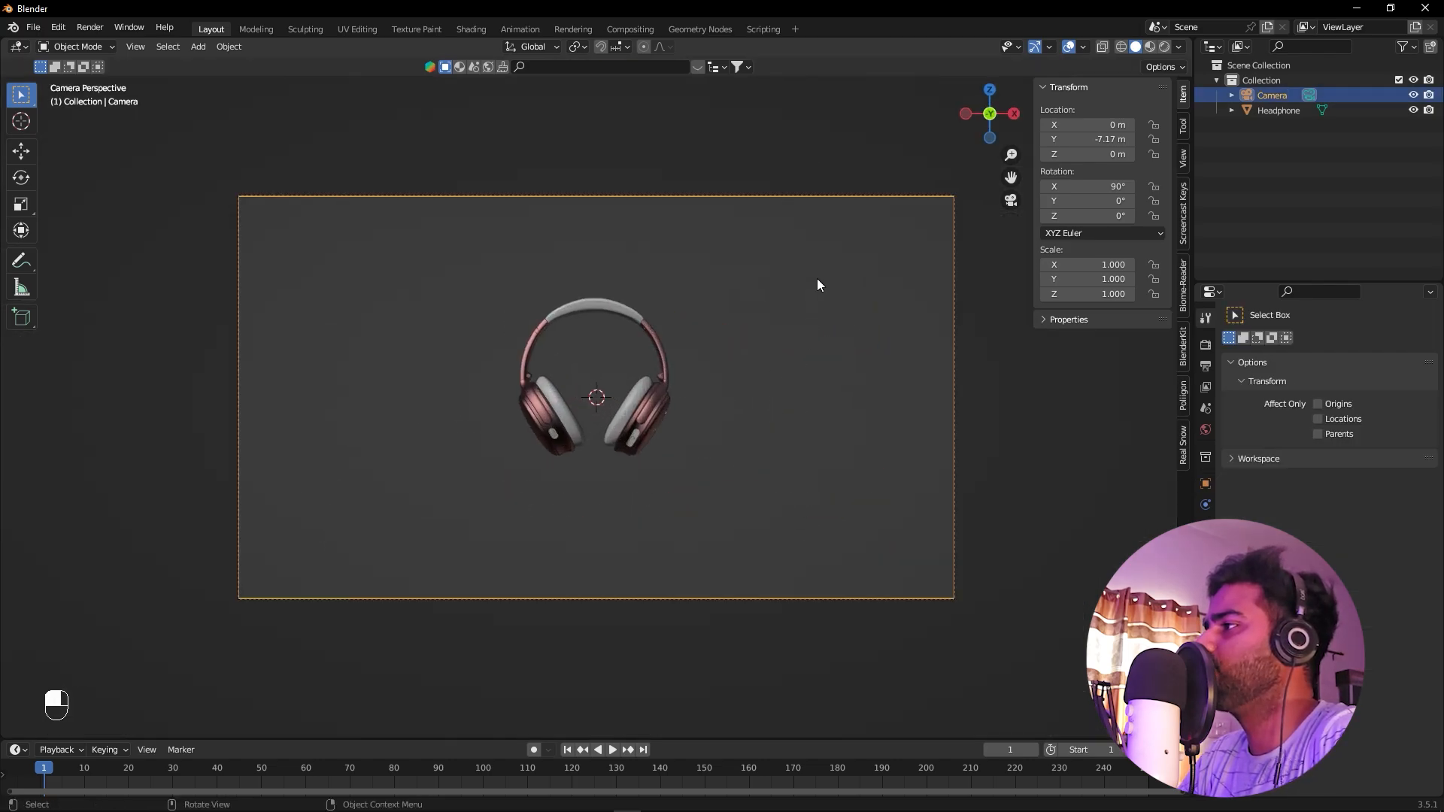
Try a portrait output resolution of 1080 px on X and 1920 px on Y
{"action": "left_click", "coordinate": [1205, 345]}
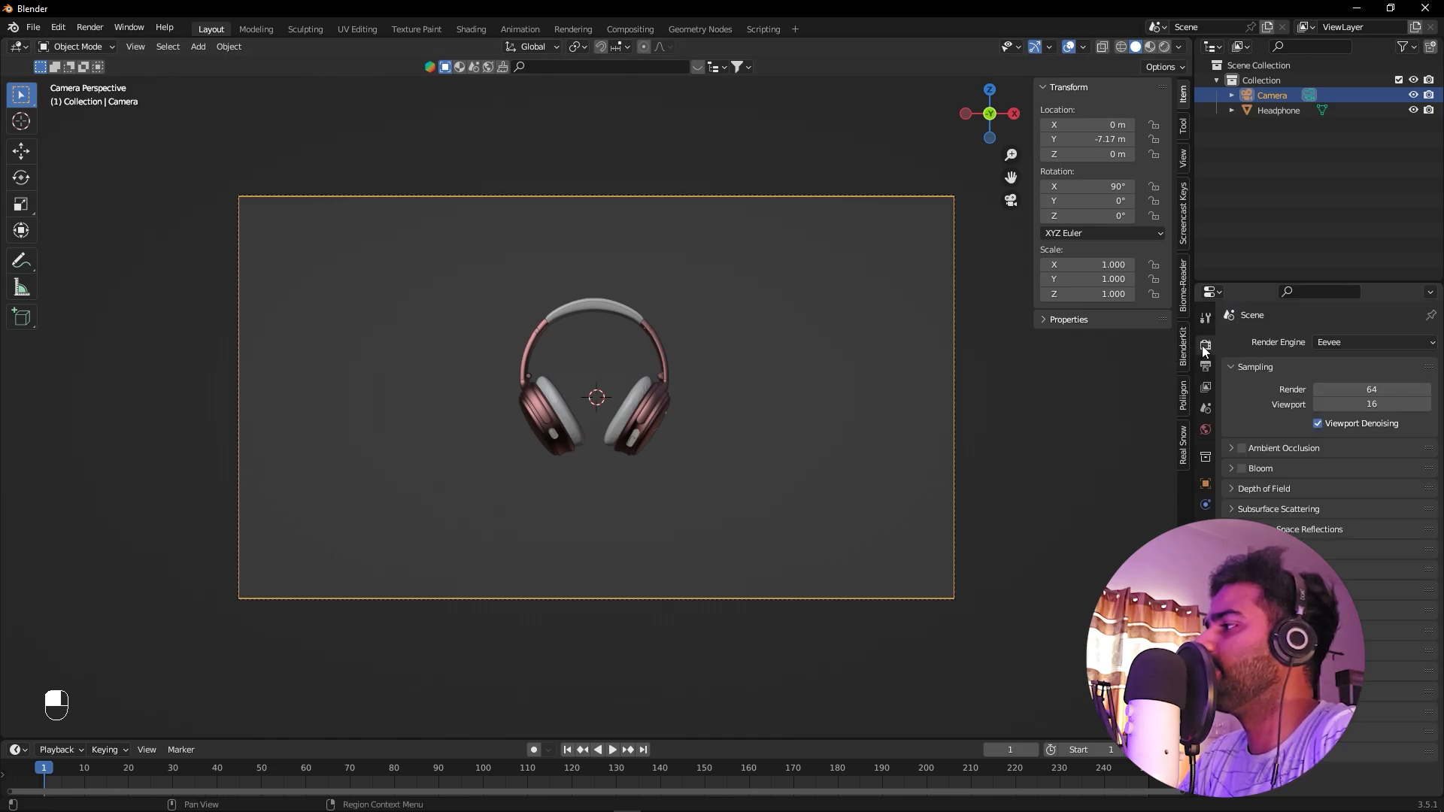
{"action": "left_click", "coordinate": [1205, 366]}
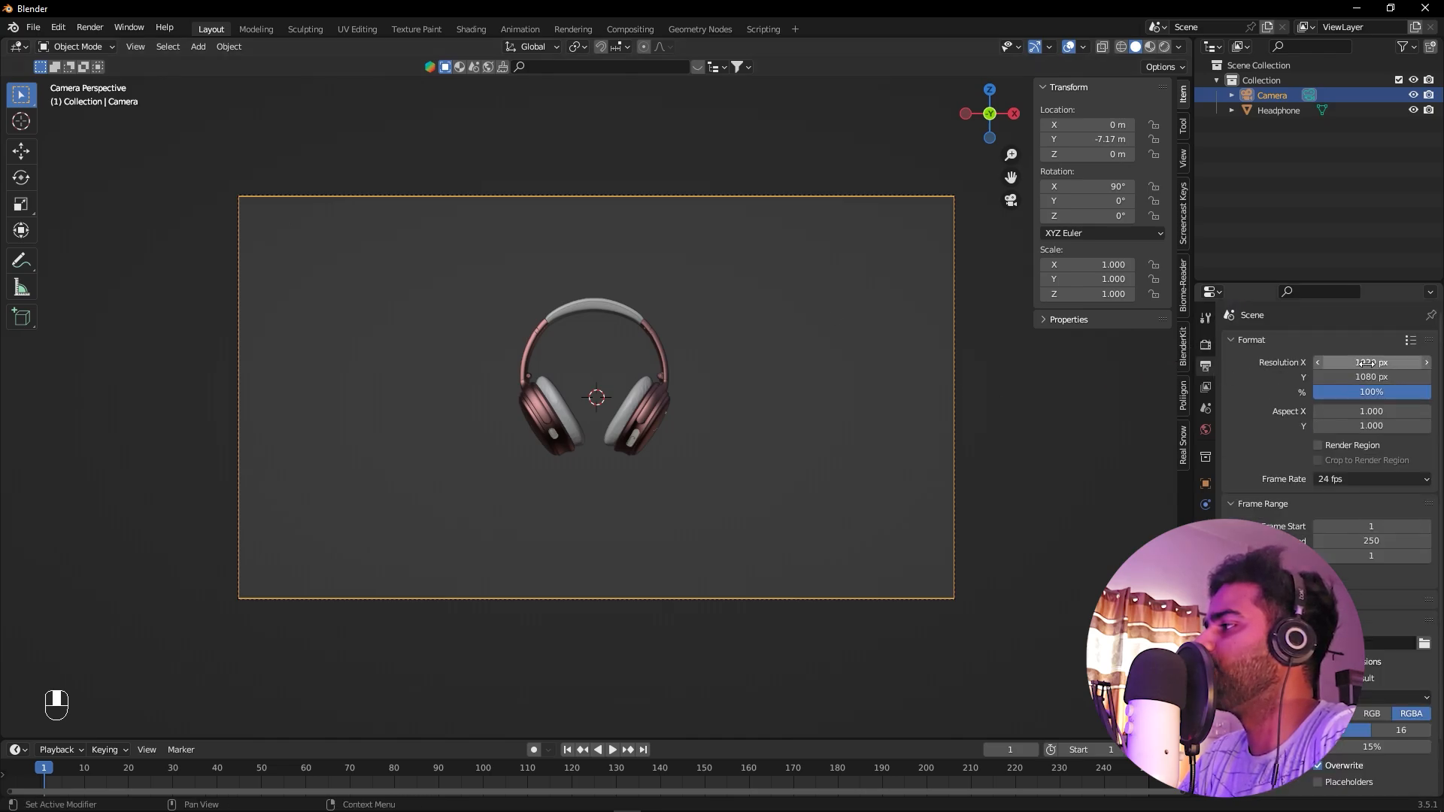
{"action": "left_click", "coordinate": [1368, 364]}
{"action": "type", "text": "10"}
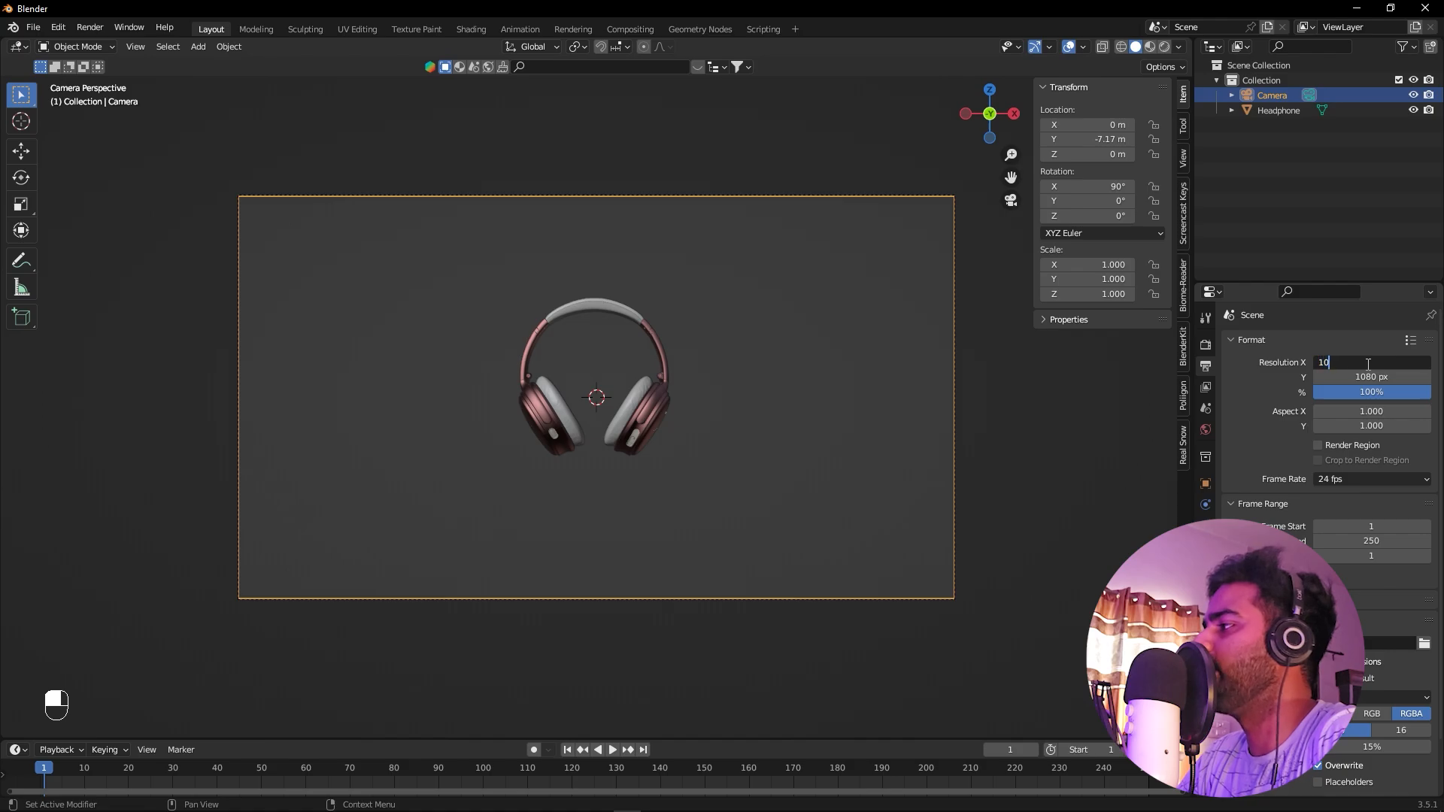
{"action": "type", "text": "80"}
{"action": "key", "text": "Tab"}
{"action": "type", "text": "19"}
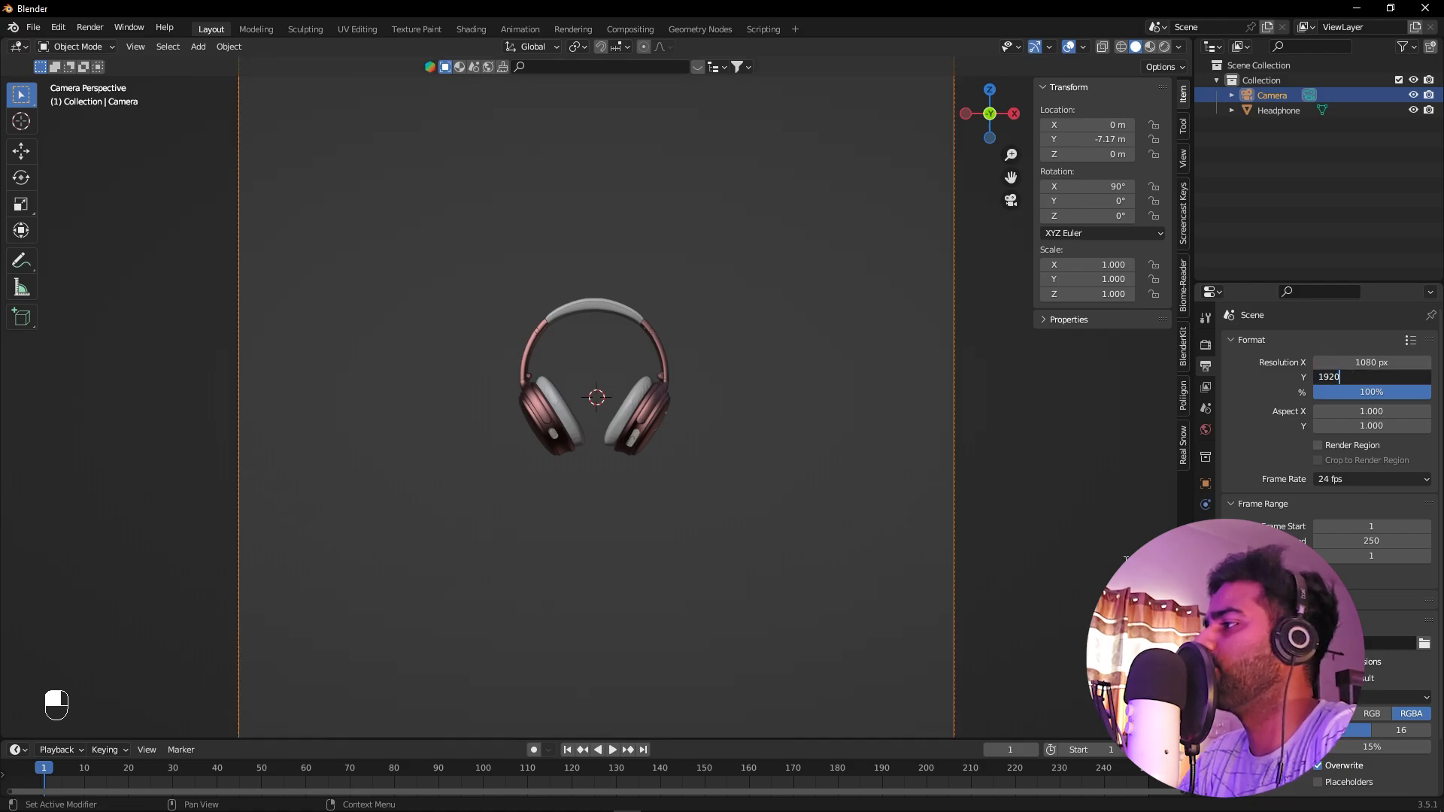
{"action": "key", "text": "Return"}
Undo both output resolution changes
{"action": "scroll", "coordinate": [813, 470], "scroll_direction": "down", "scroll_amount": 3}
{"action": "scroll", "coordinate": [801, 469], "scroll_direction": "up", "scroll_amount": 2}
{"action": "key", "text": "ctrl+z"}
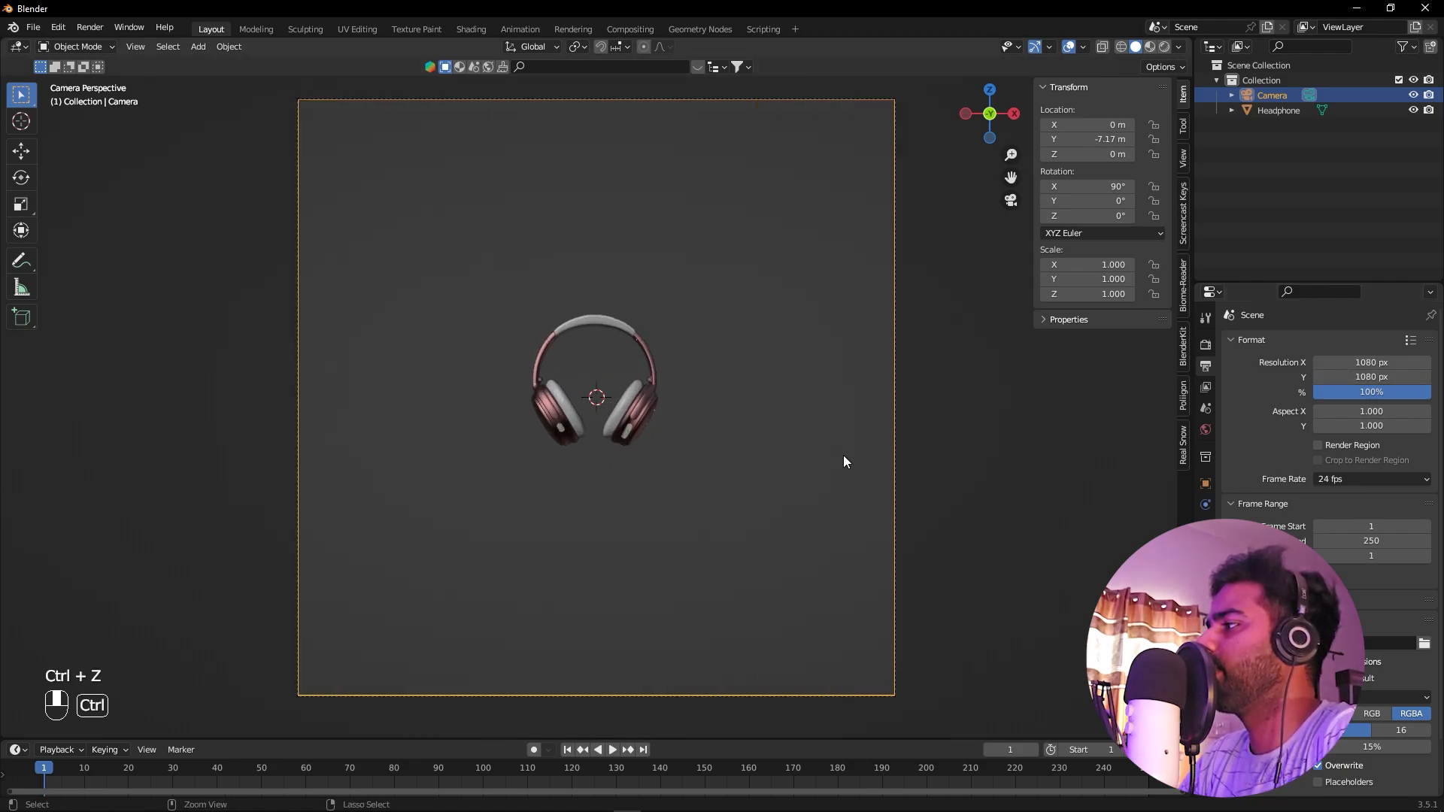
{"action": "key", "text": "ctrl+z"}
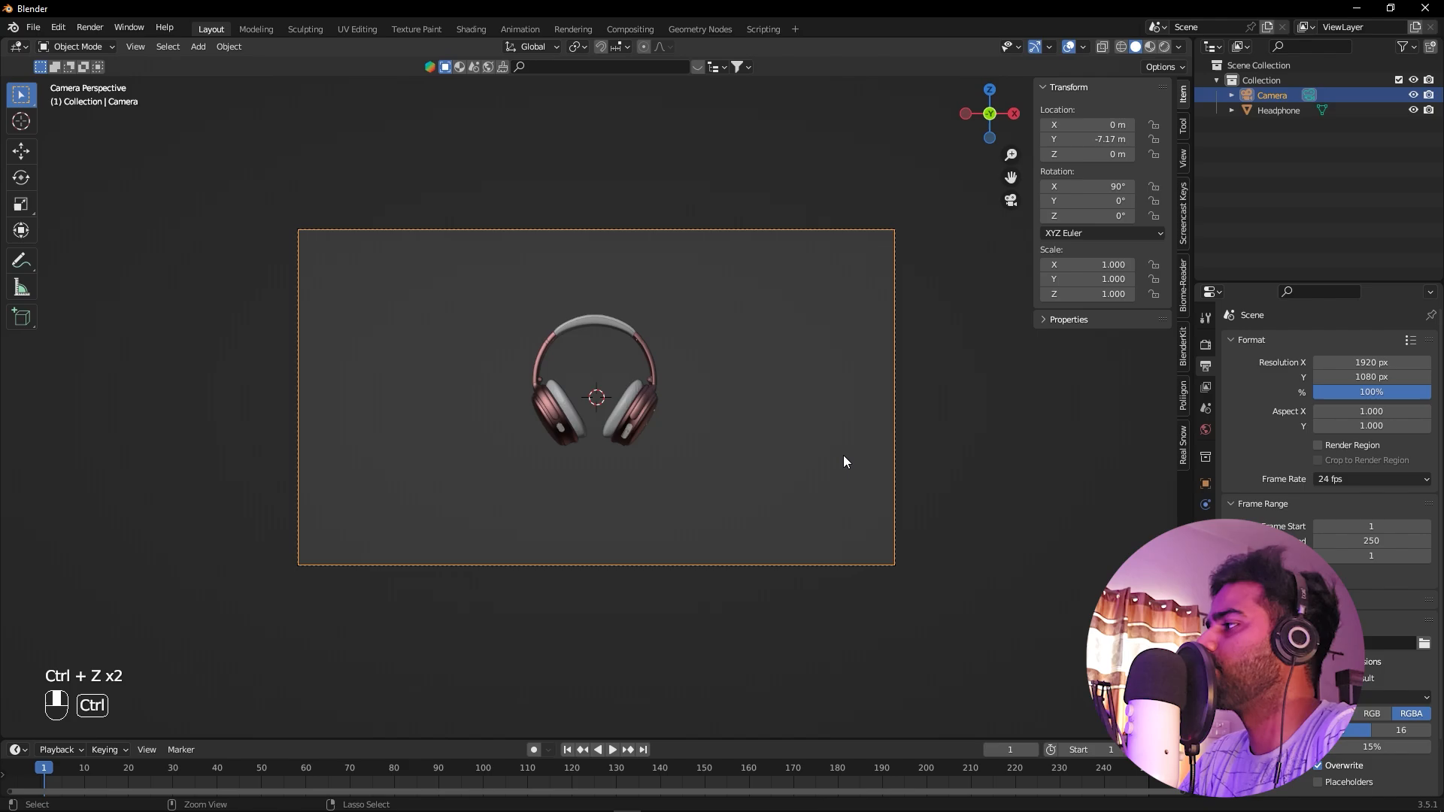
Deselect the camera and add a 2 m cube mesh at the scene origin
{"action": "left_click", "coordinate": [1020, 476]}
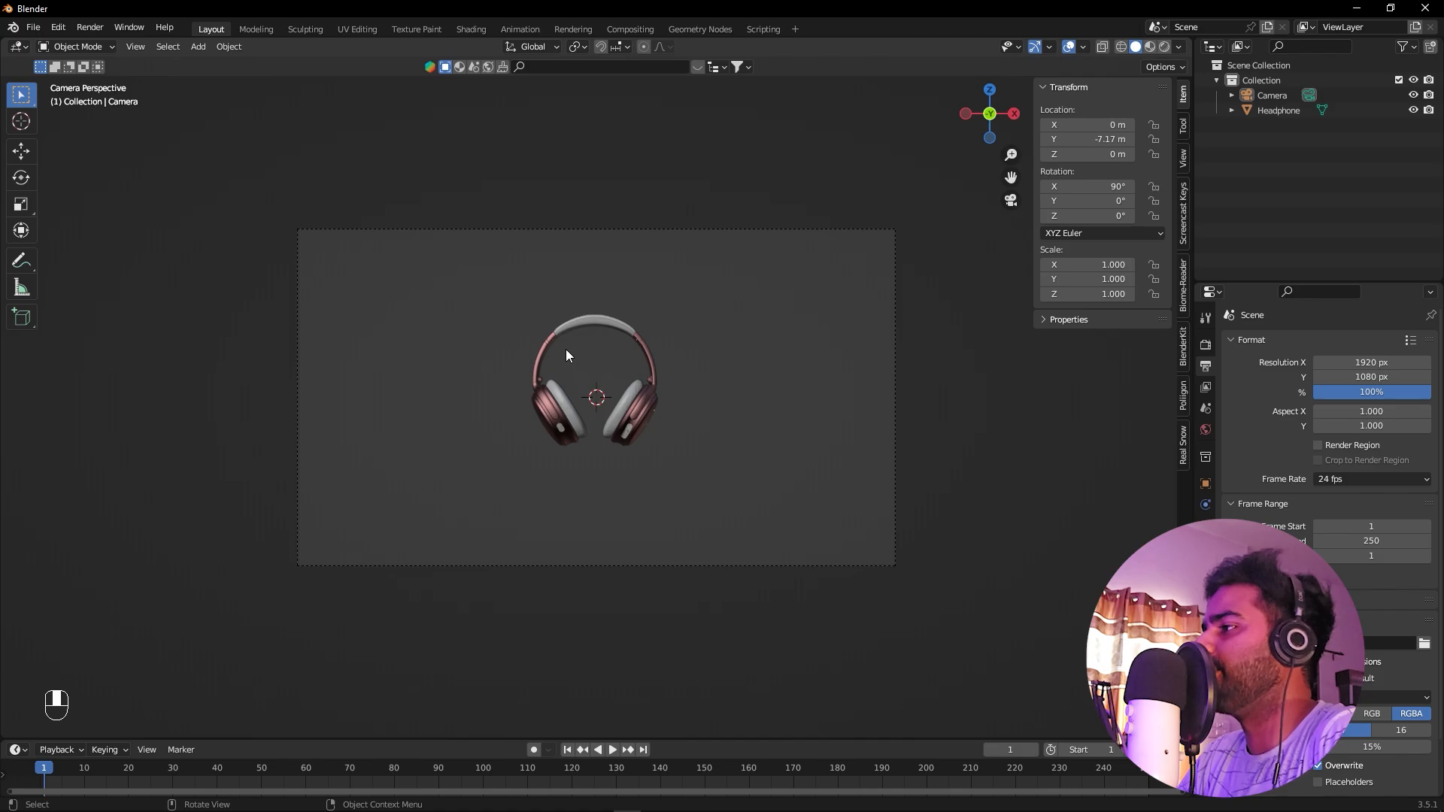
{"action": "key", "text": "shift+a"}
{"action": "mouse_move", "coordinate": [491, 112]}
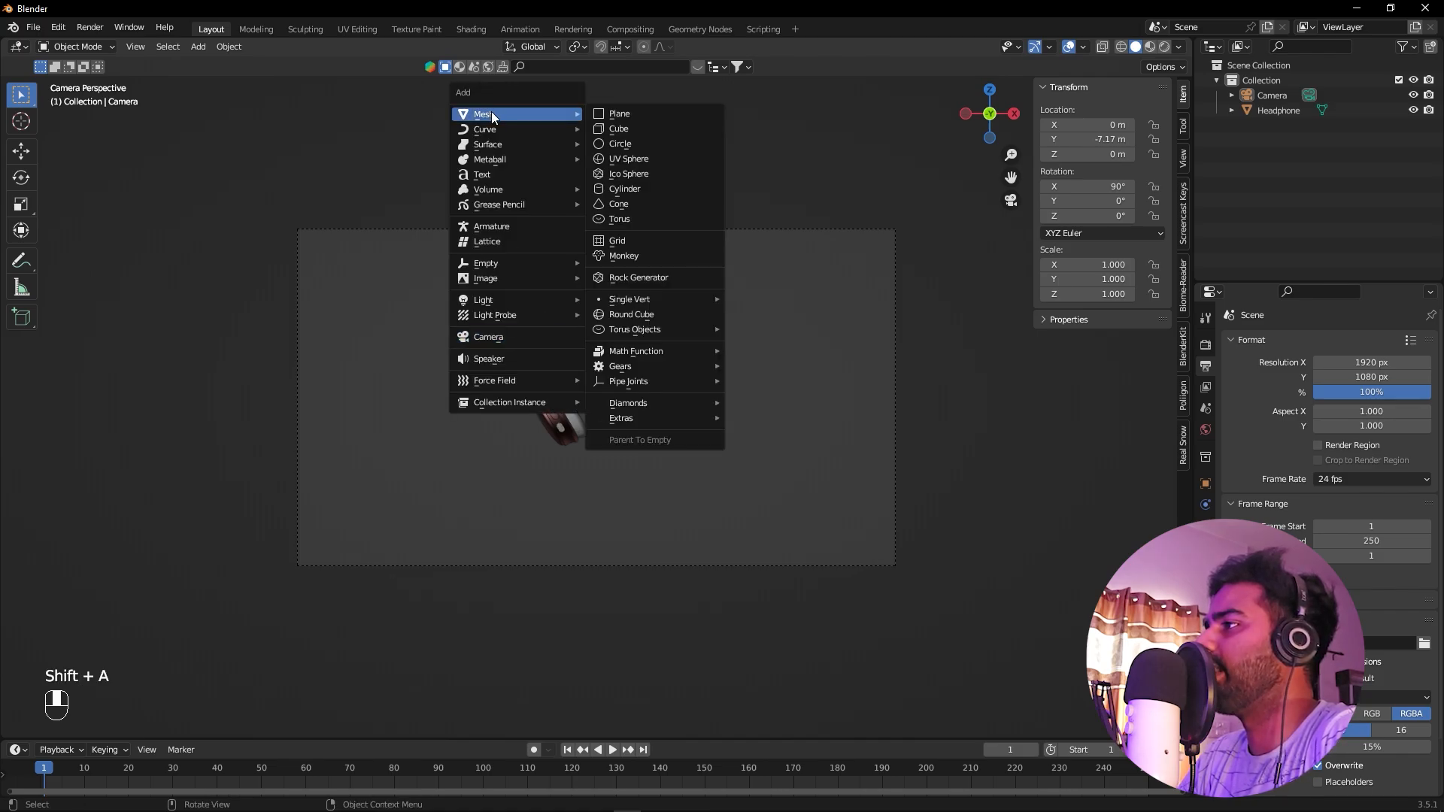
{"action": "left_click", "coordinate": [619, 128]}
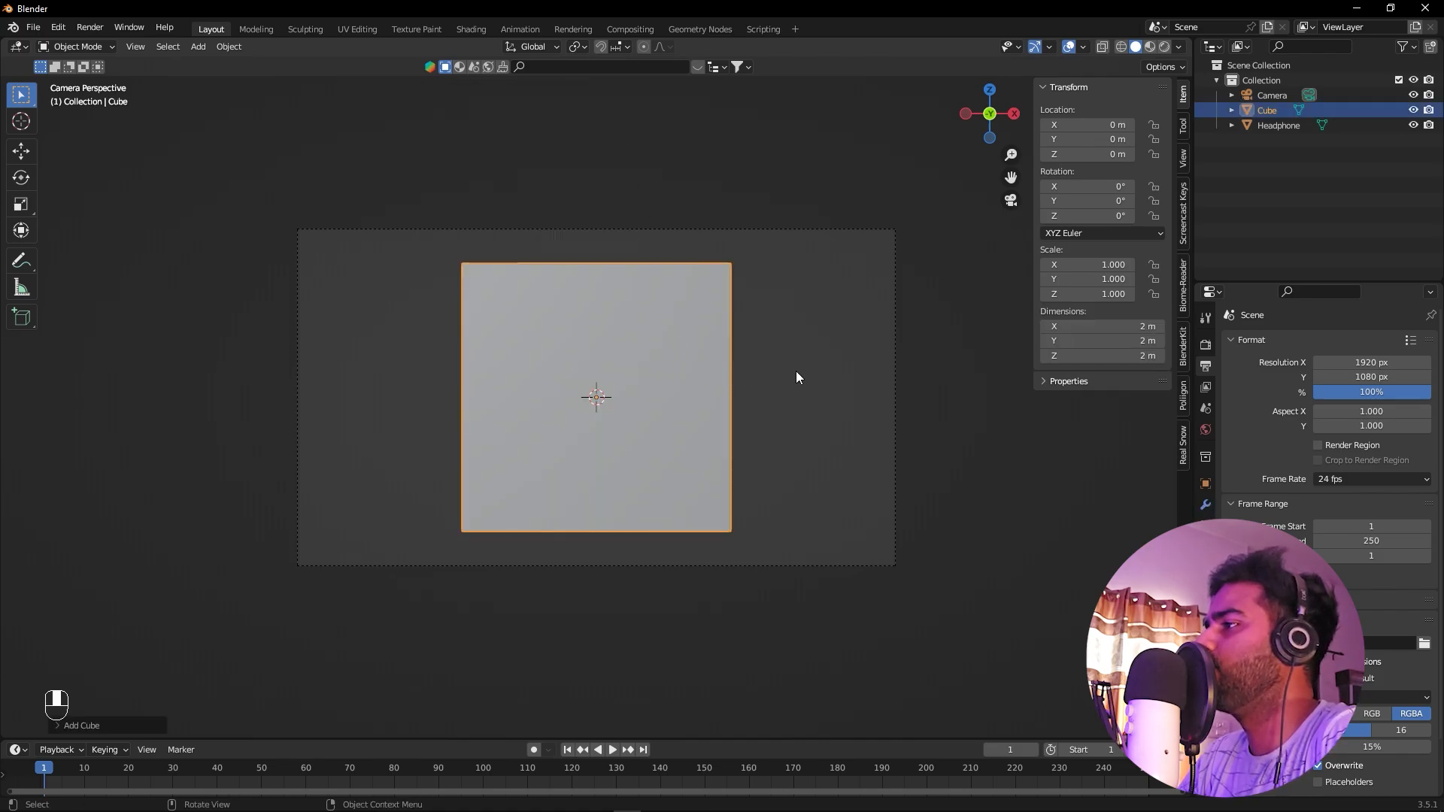
{"action": "key", "text": "KP_0"}
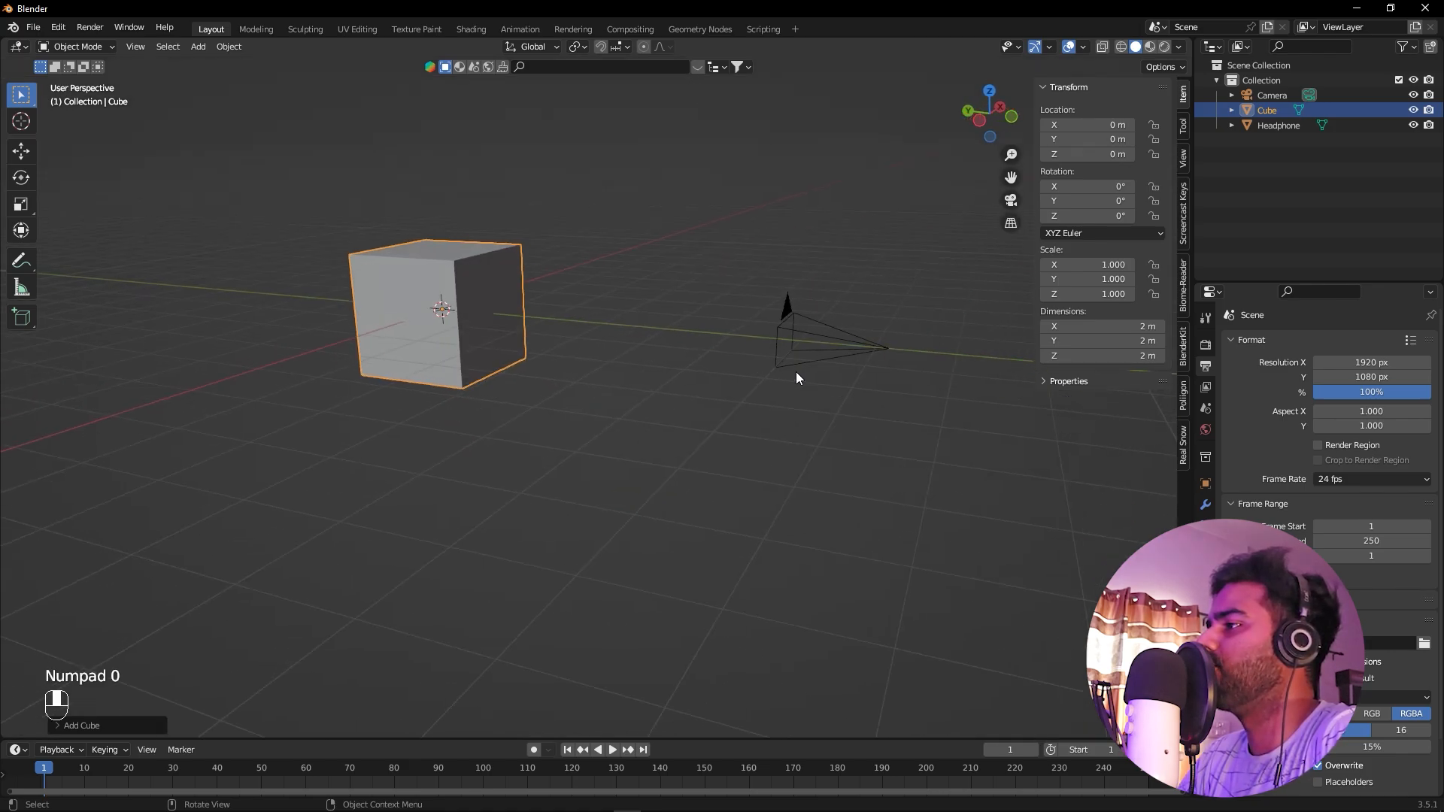
{"action": "middle_click_drag", "start_coordinate": [795, 371], "coordinate": [507, 336]}
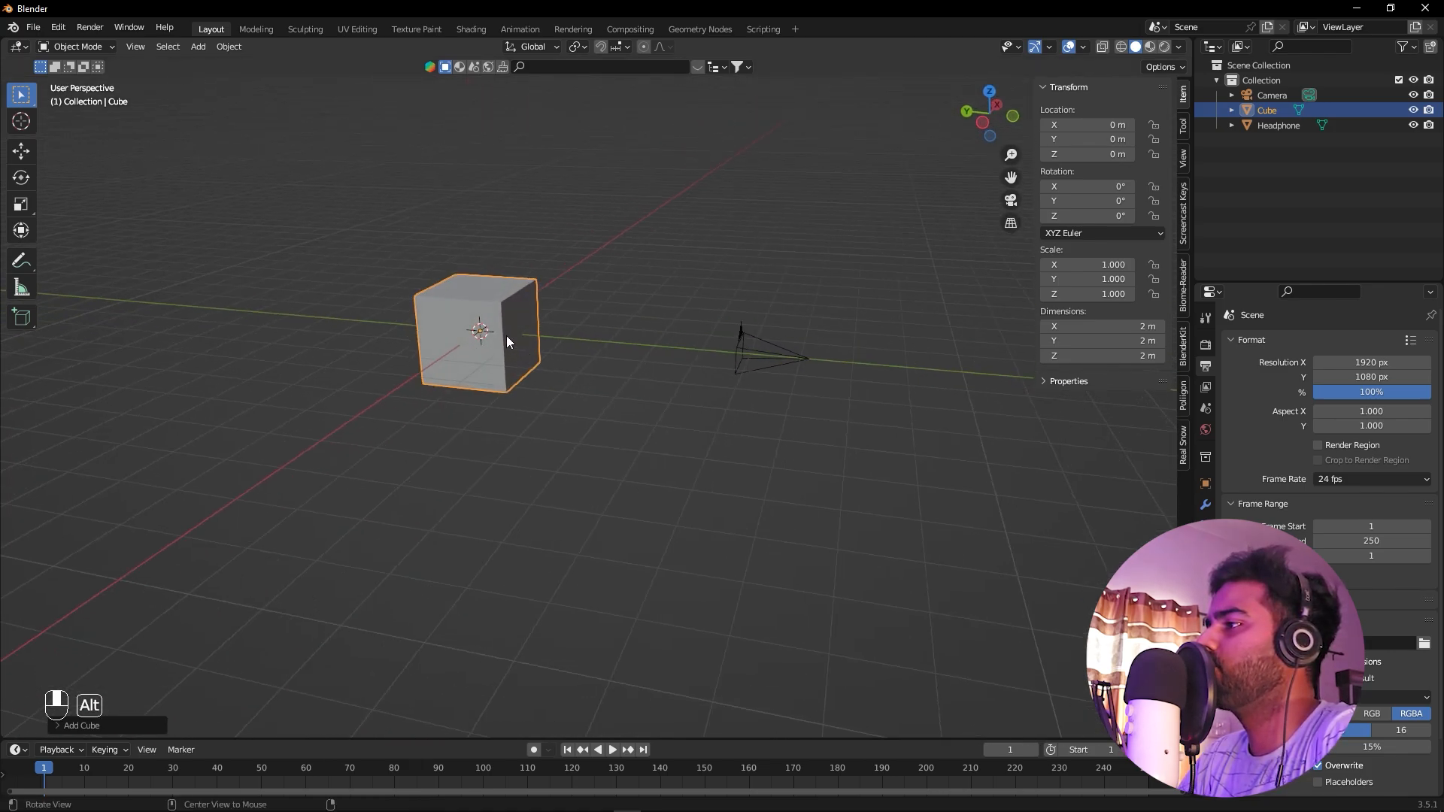
{"action": "key", "text": "g"}
{"action": "key", "text": "z"}
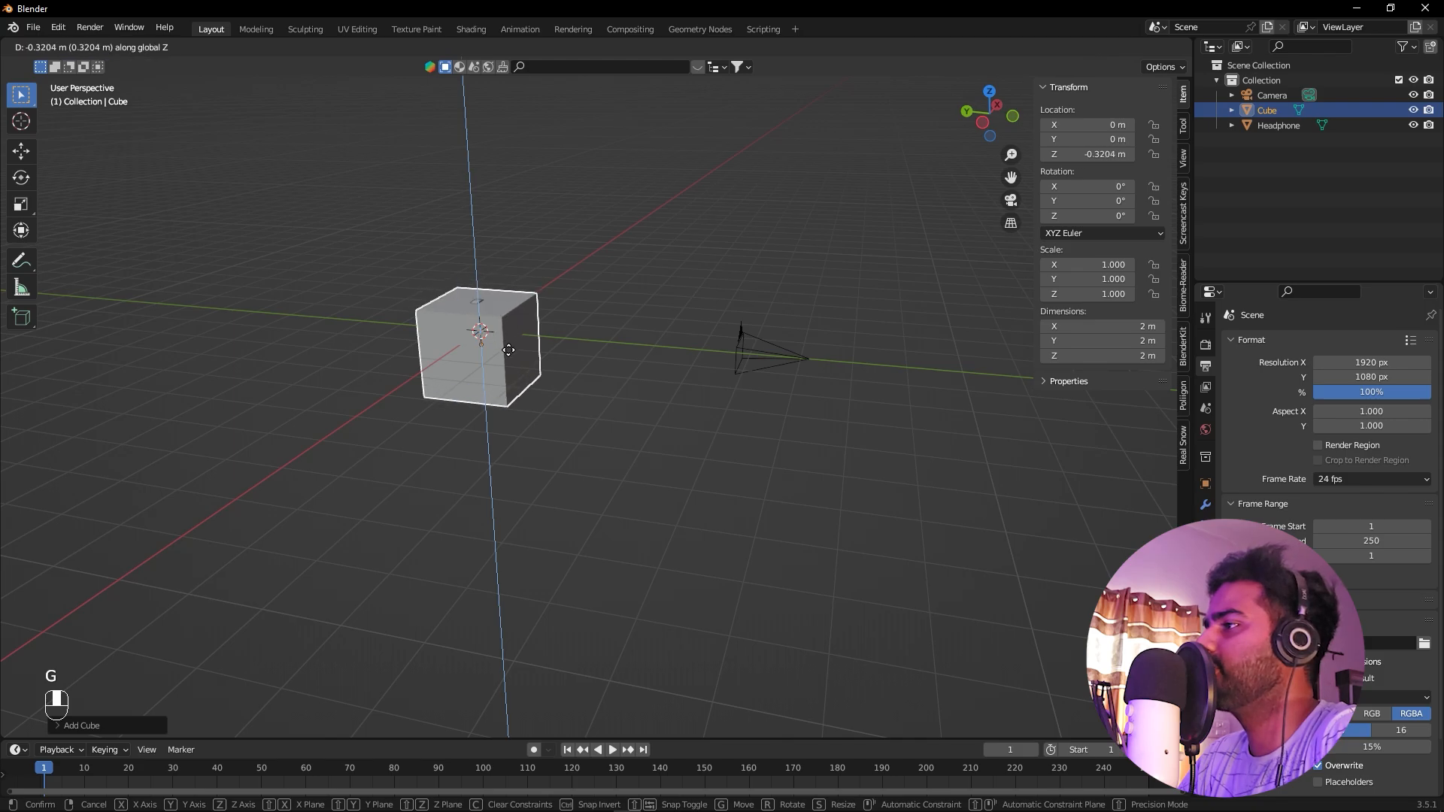
{"action": "key", "text": "ctrl+z"}
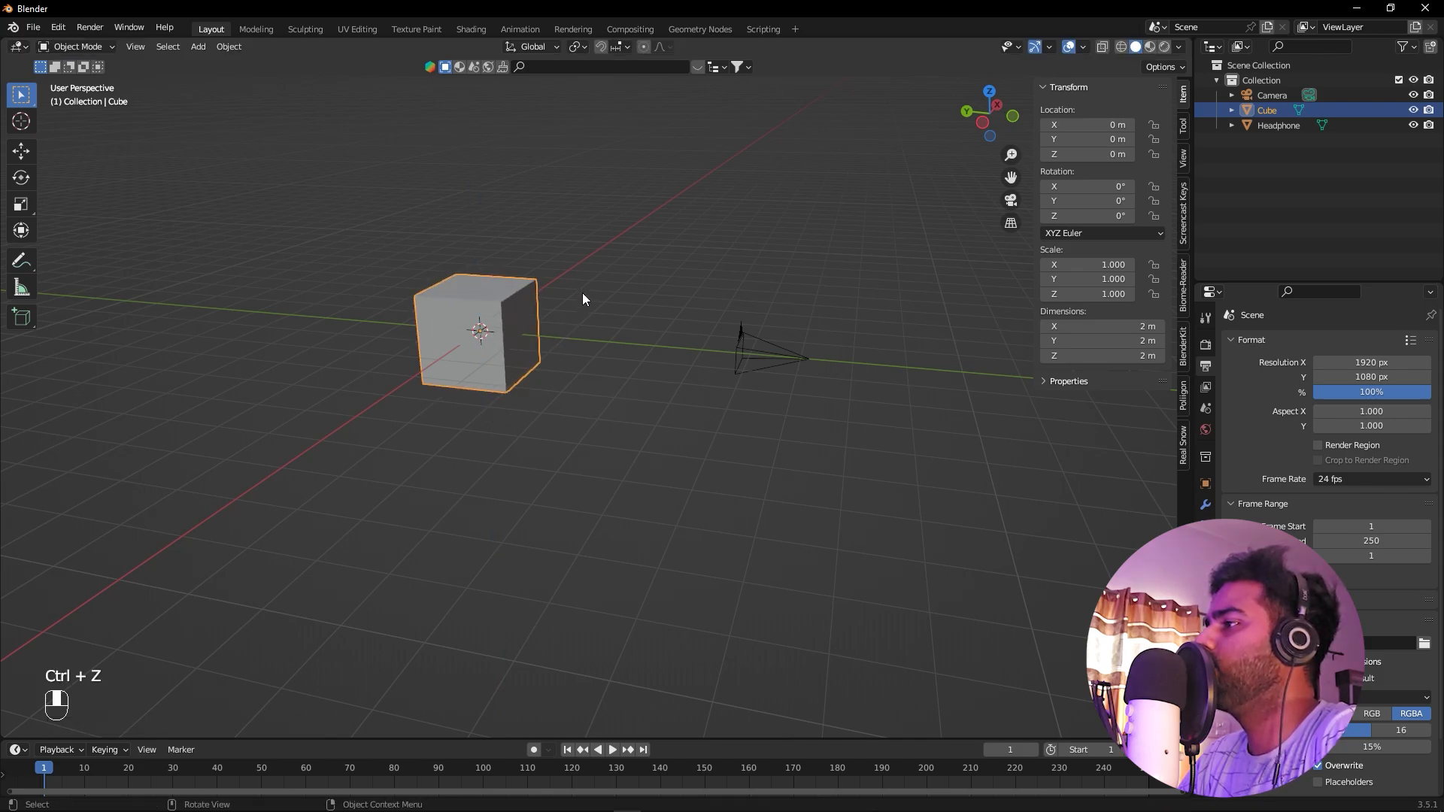
Raise the headphone along Z to about 1.67 m so it sits on top of the cube, and view it through the camera
{"action": "middle_click_drag", "start_coordinate": [582, 292], "coordinate": [1241, 148], "text": "alt"}
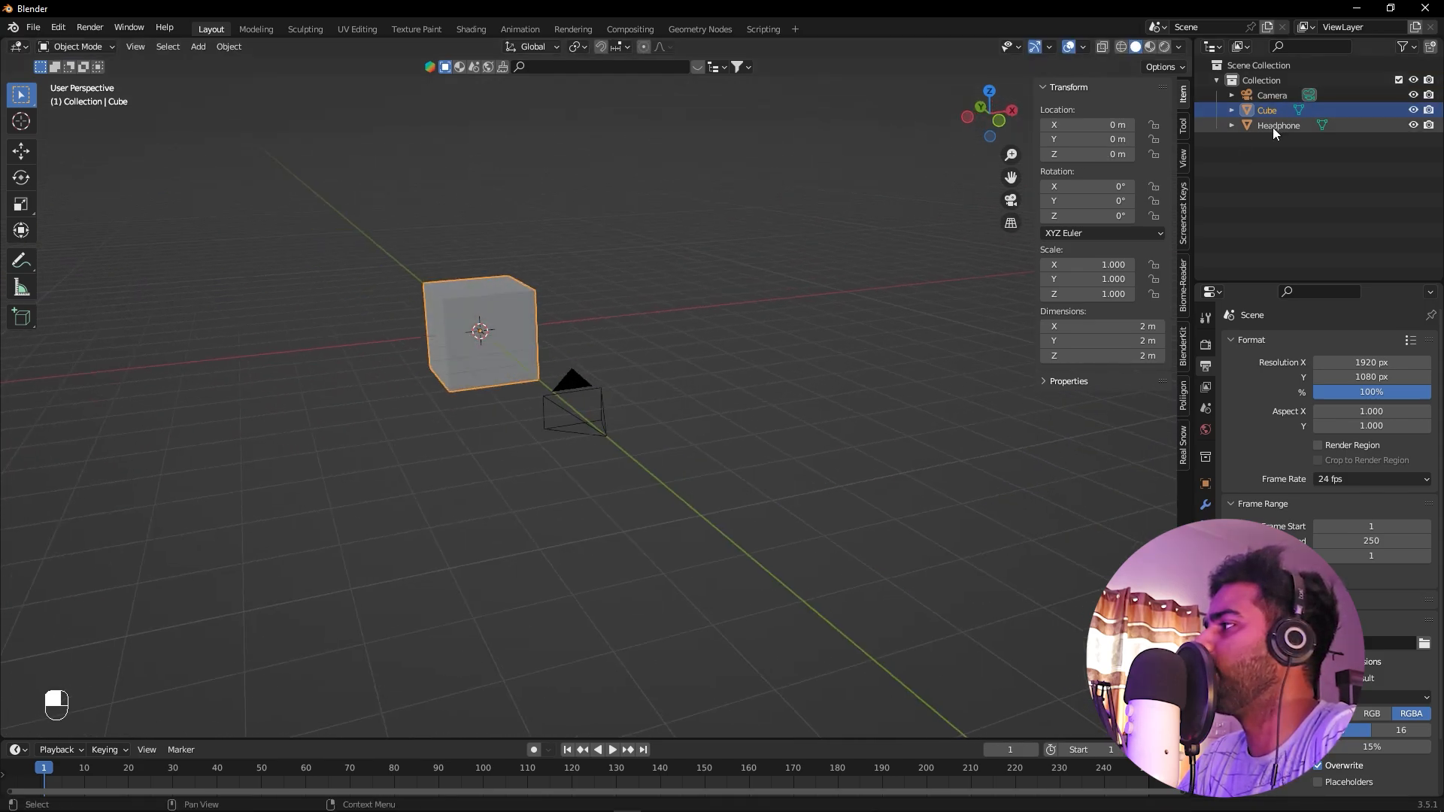
{"action": "left_click", "coordinate": [1272, 126]}
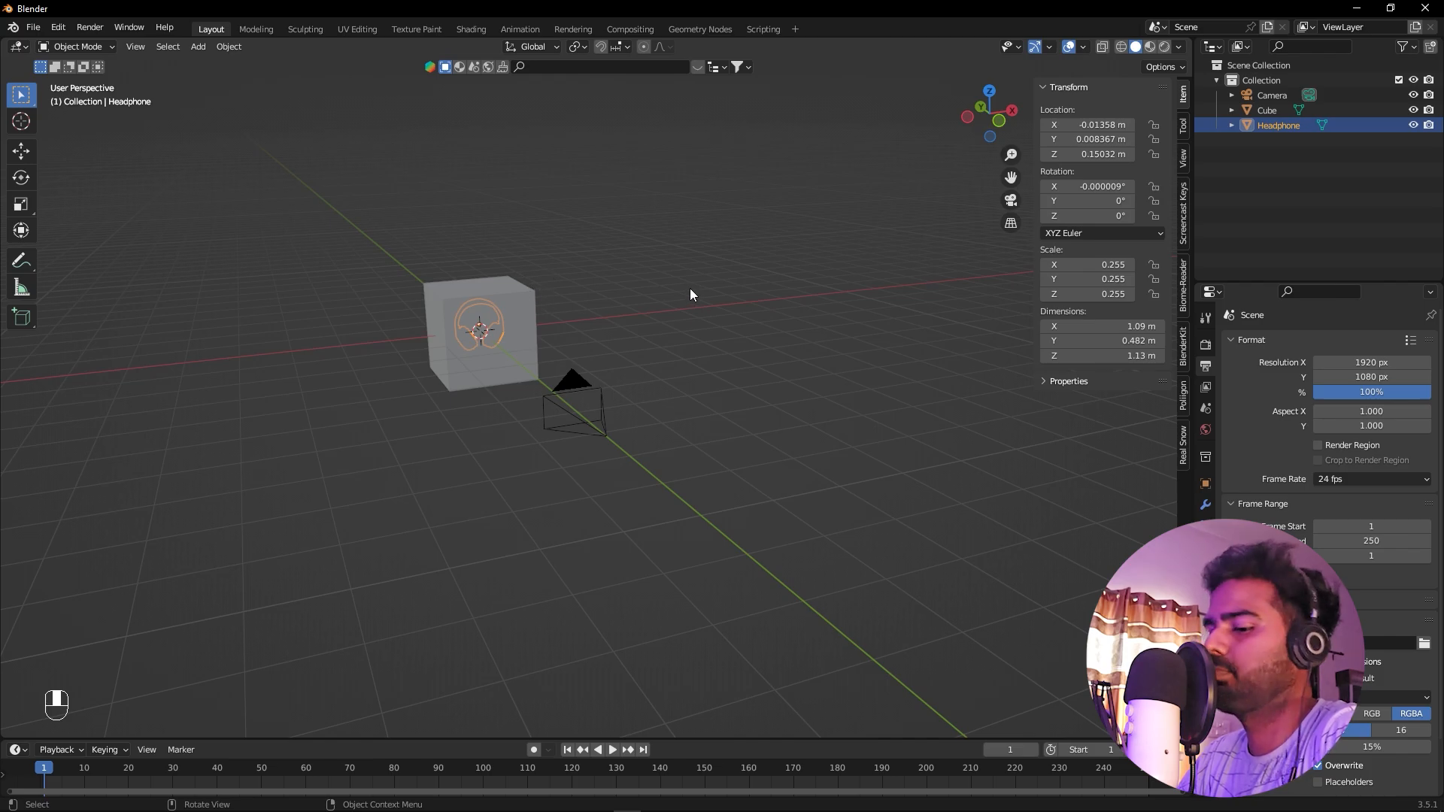
{"action": "key", "text": "g"}
{"action": "key", "text": "z"}
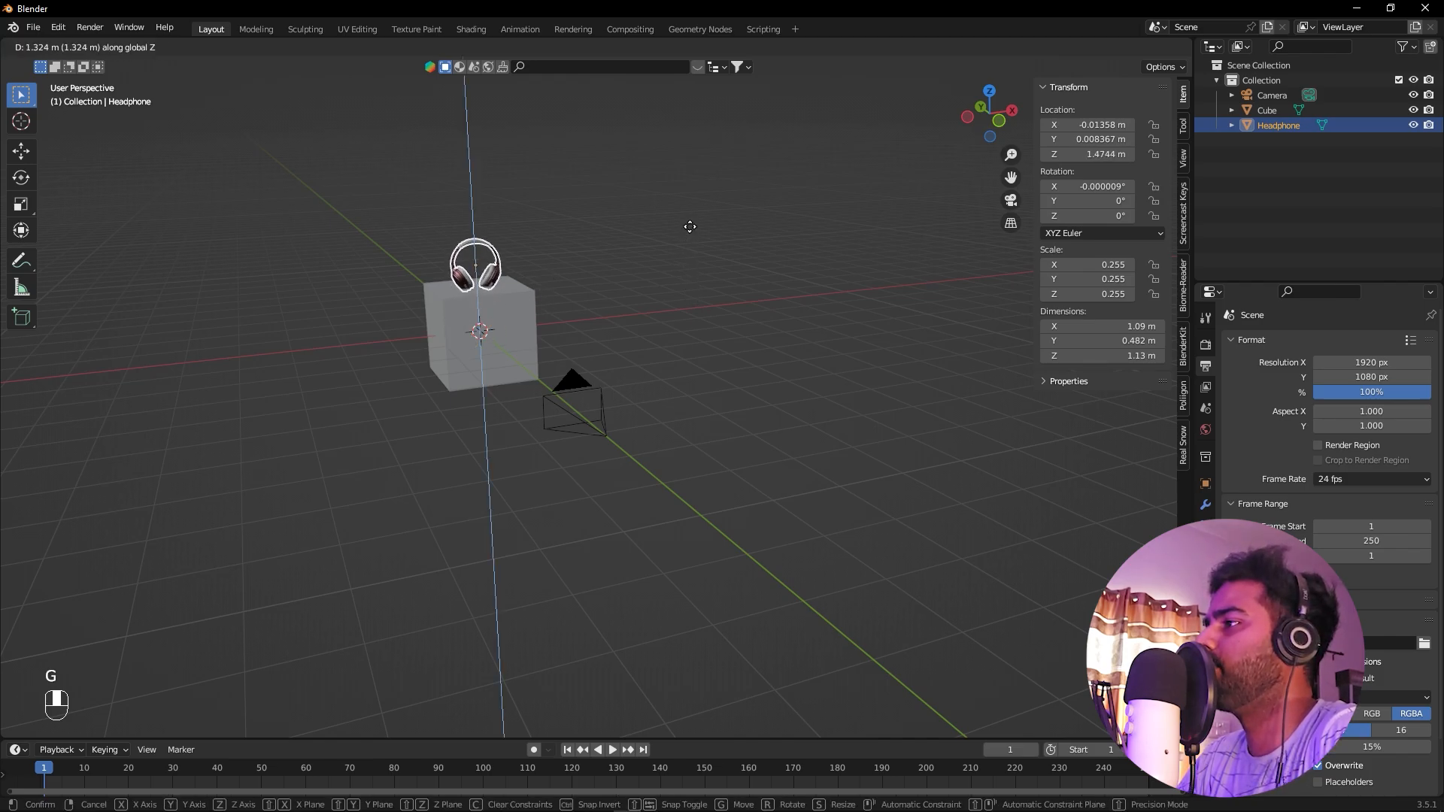
{"action": "left_click", "coordinate": [687, 220]}
{"action": "middle_click_drag", "start_coordinate": [745, 335], "coordinate": [707, 328], "text": "alt"}
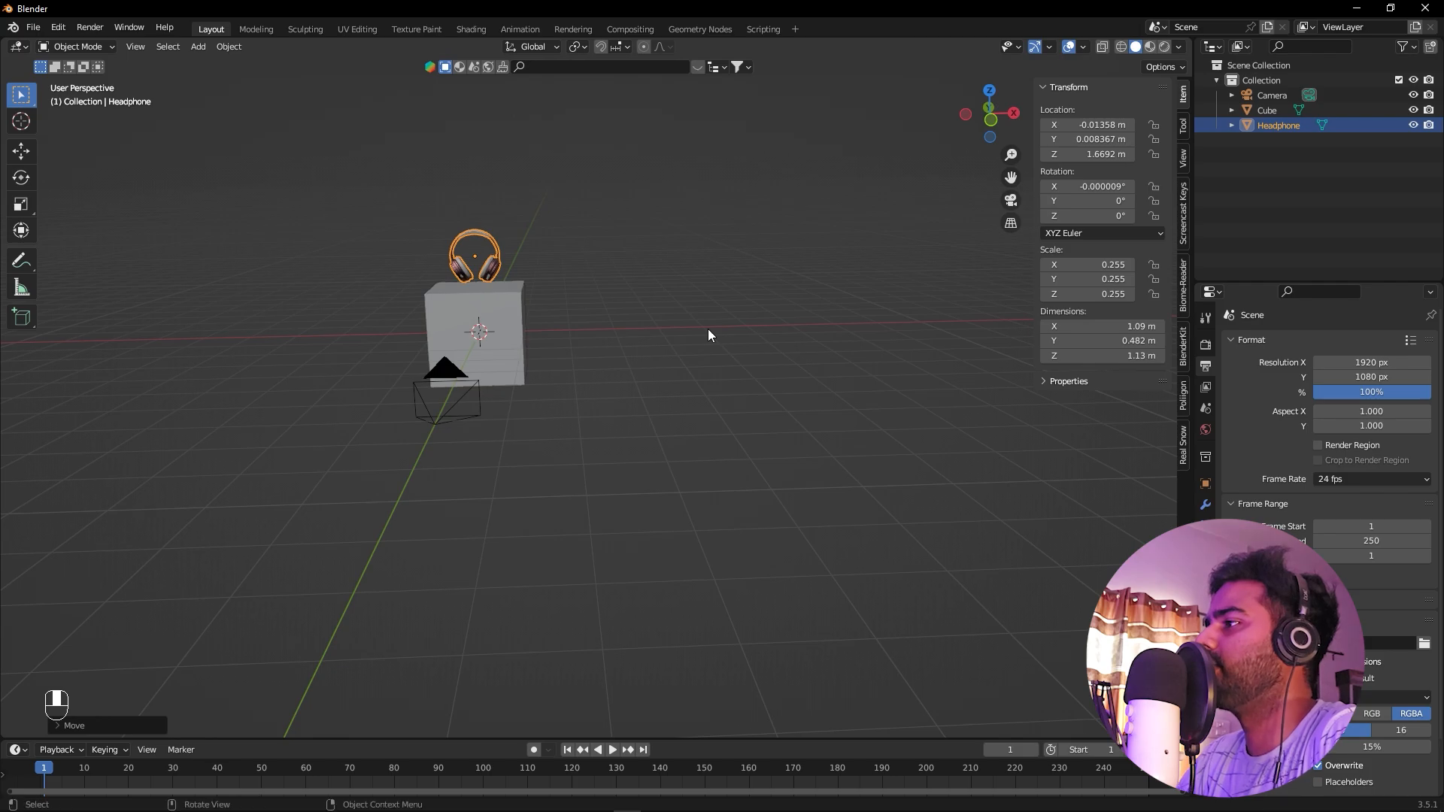
{"action": "key", "text": "KP_0"}
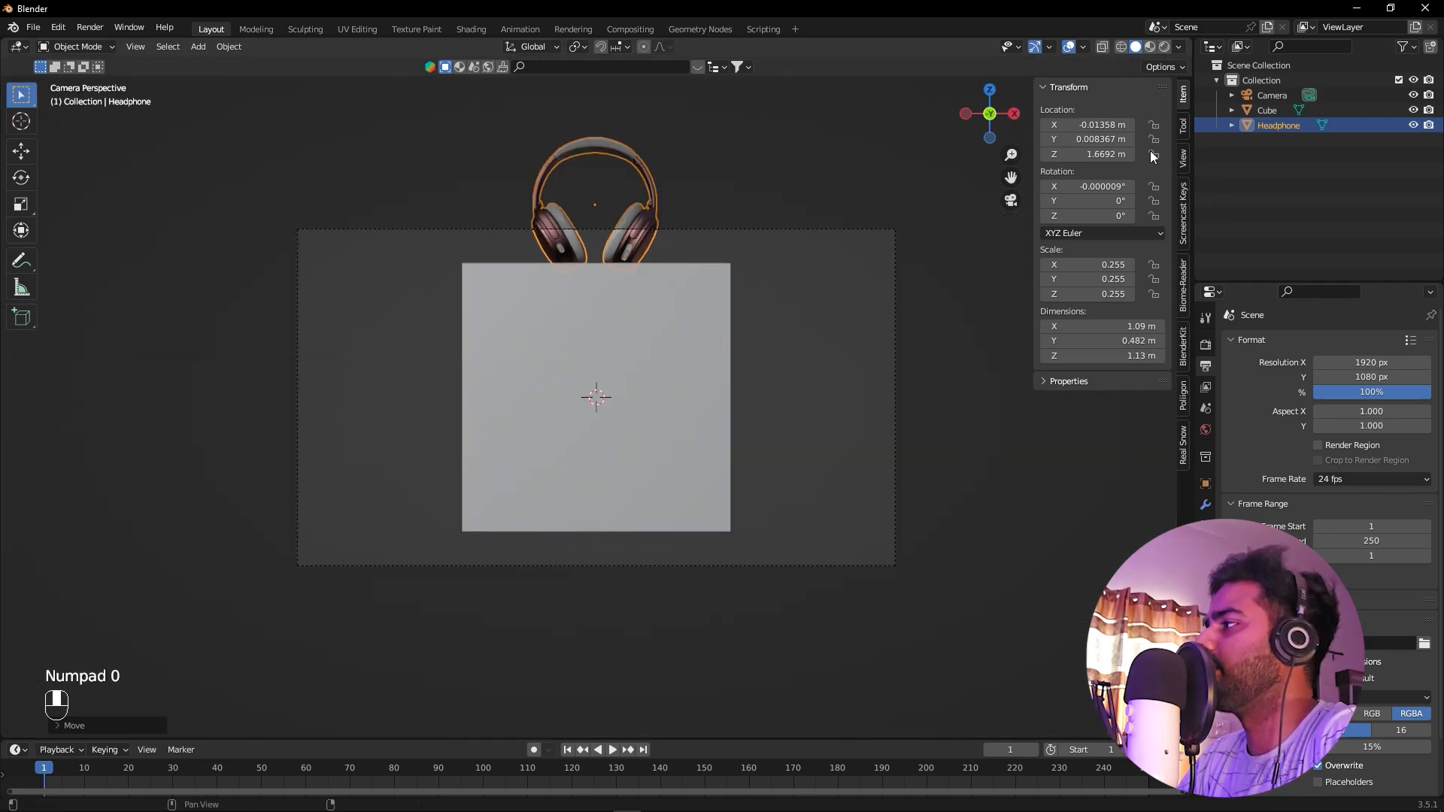
{"action": "left_click_drag", "start_coordinate": [1068, 153], "coordinate": [1128, 153]}
{"action": "key", "text": "ctrl+z"}
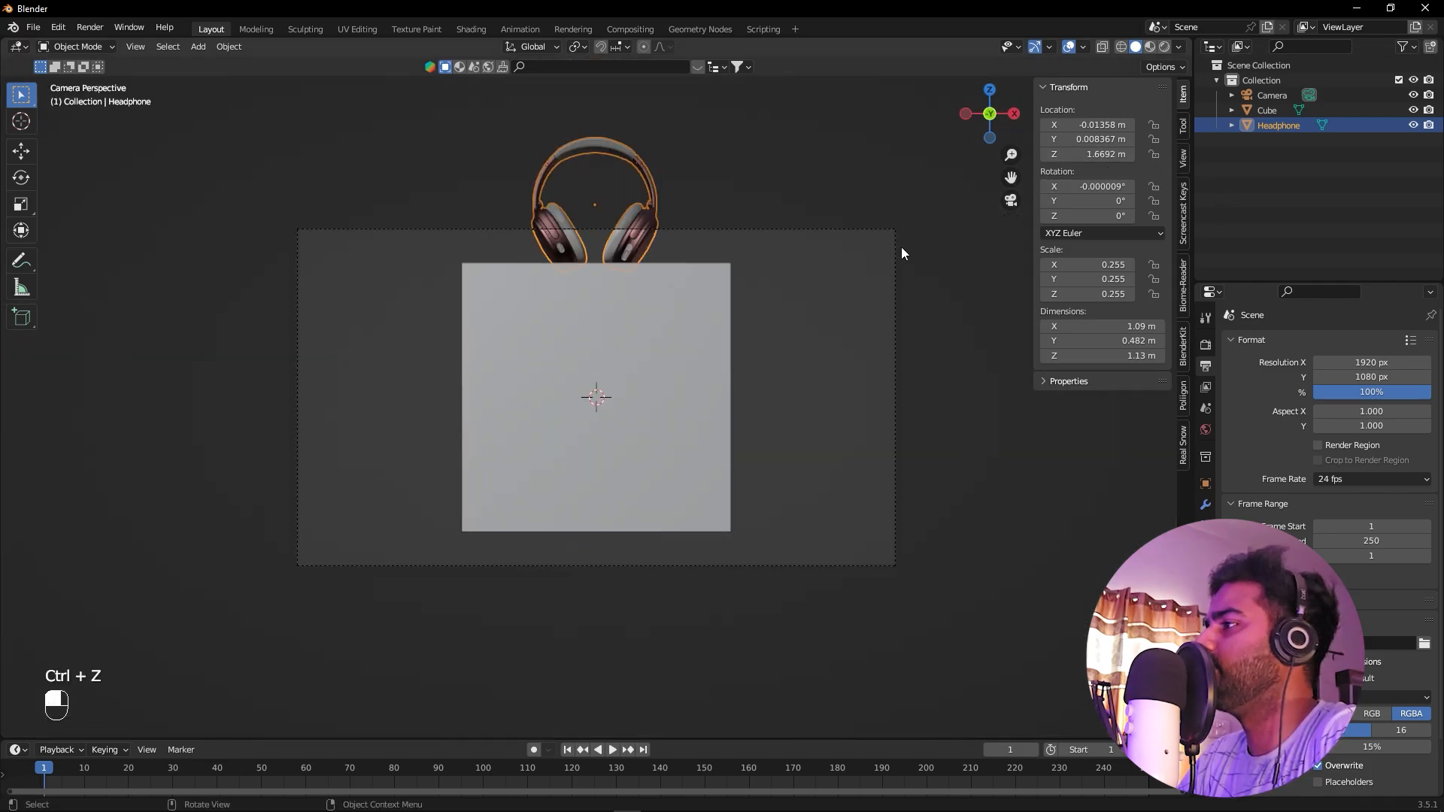
{"action": "left_click", "coordinate": [818, 219]}
{"action": "left_click", "coordinate": [850, 290]}
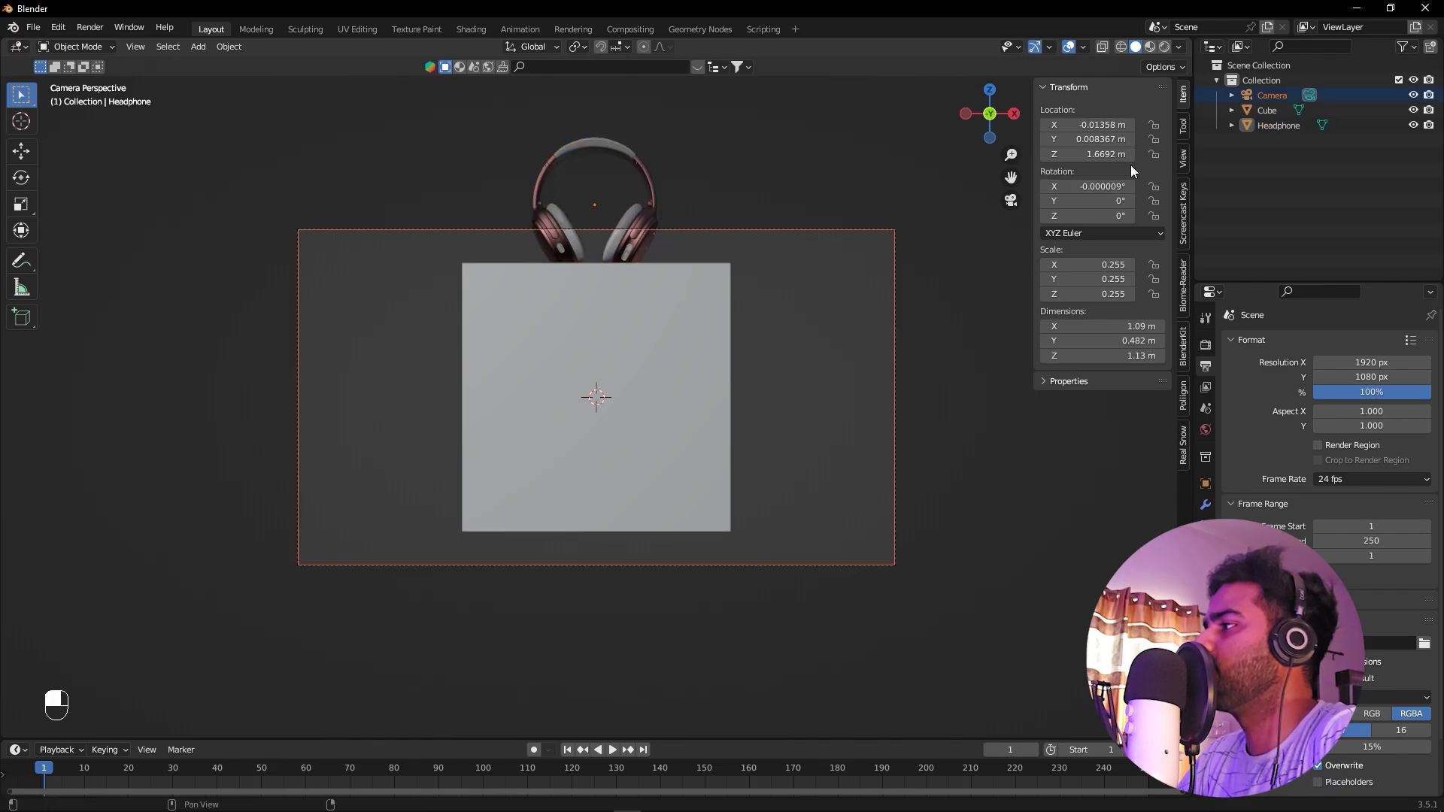
{"action": "mouse_move", "coordinate": [1098, 157]}
{"action": "left_mouse_down"}
{"action": "mouse_move", "coordinate": [1196, 155]}
{"action": "mouse_move", "coordinate": [1113, 139]}
{"action": "mouse_move", "coordinate": [1173, 139]}
{"action": "mouse_move", "coordinate": [1113, 154]}
{"action": "mouse_move", "coordinate": [1135, 155]}
{"action": "mouse_move", "coordinate": [1102, 139]}
{"action": "mouse_move", "coordinate": [1112, 155]}
{"action": "left_mouse_up"}
{"action": "key", "text": "ctrl+z"}
Select the camera, move it to -4.36 m on Y and 1.6 m on Z to frame the headphone, and deselect it
{"action": "left_click", "coordinate": [1388, 154]}
{"action": "left_click", "coordinate": [1266, 96]}
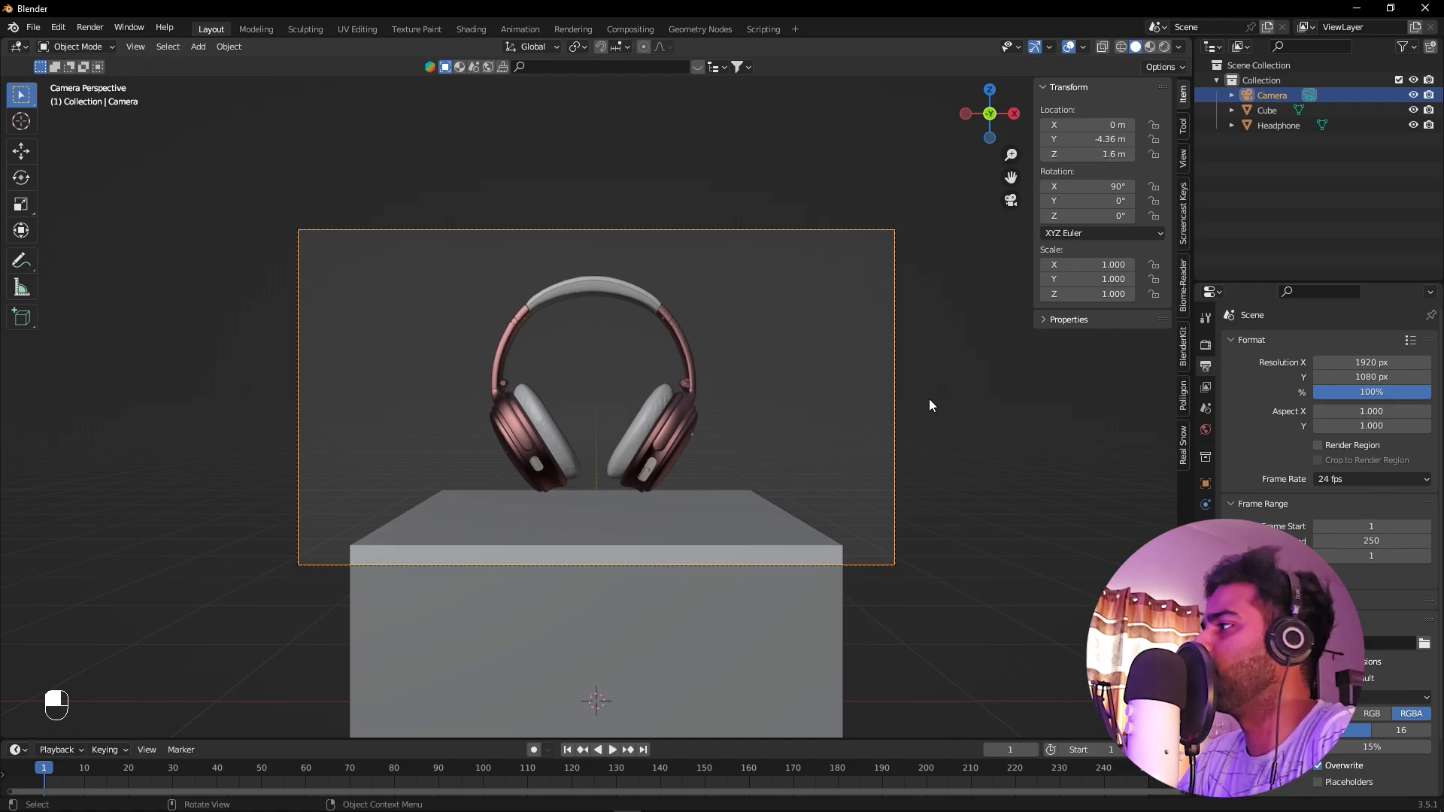
{"action": "left_click", "coordinate": [959, 409]}
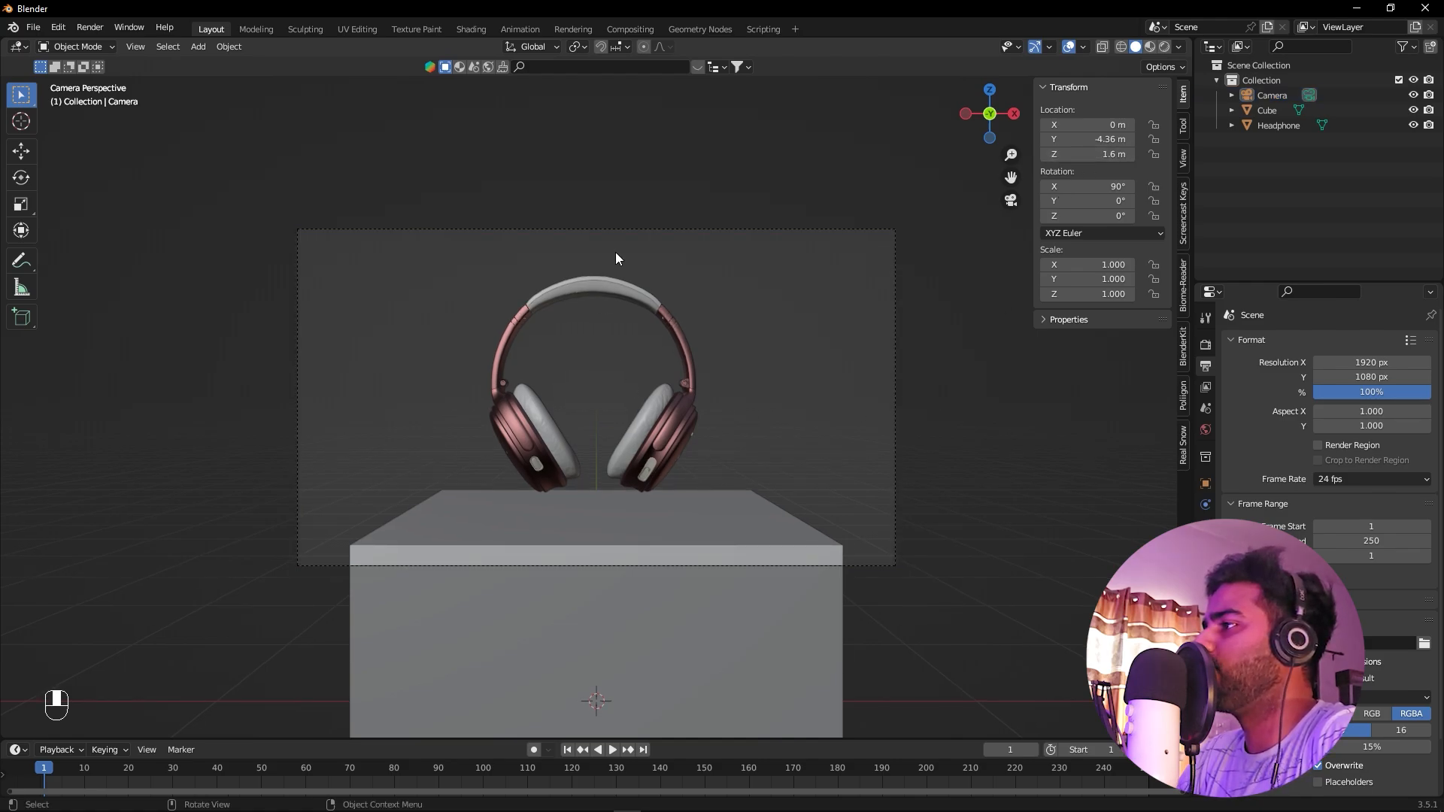
Reselect the camera and enlarge the timeline area upward
{"action": "left_click_drag", "start_coordinate": [761, 197], "coordinate": [813, 277]}
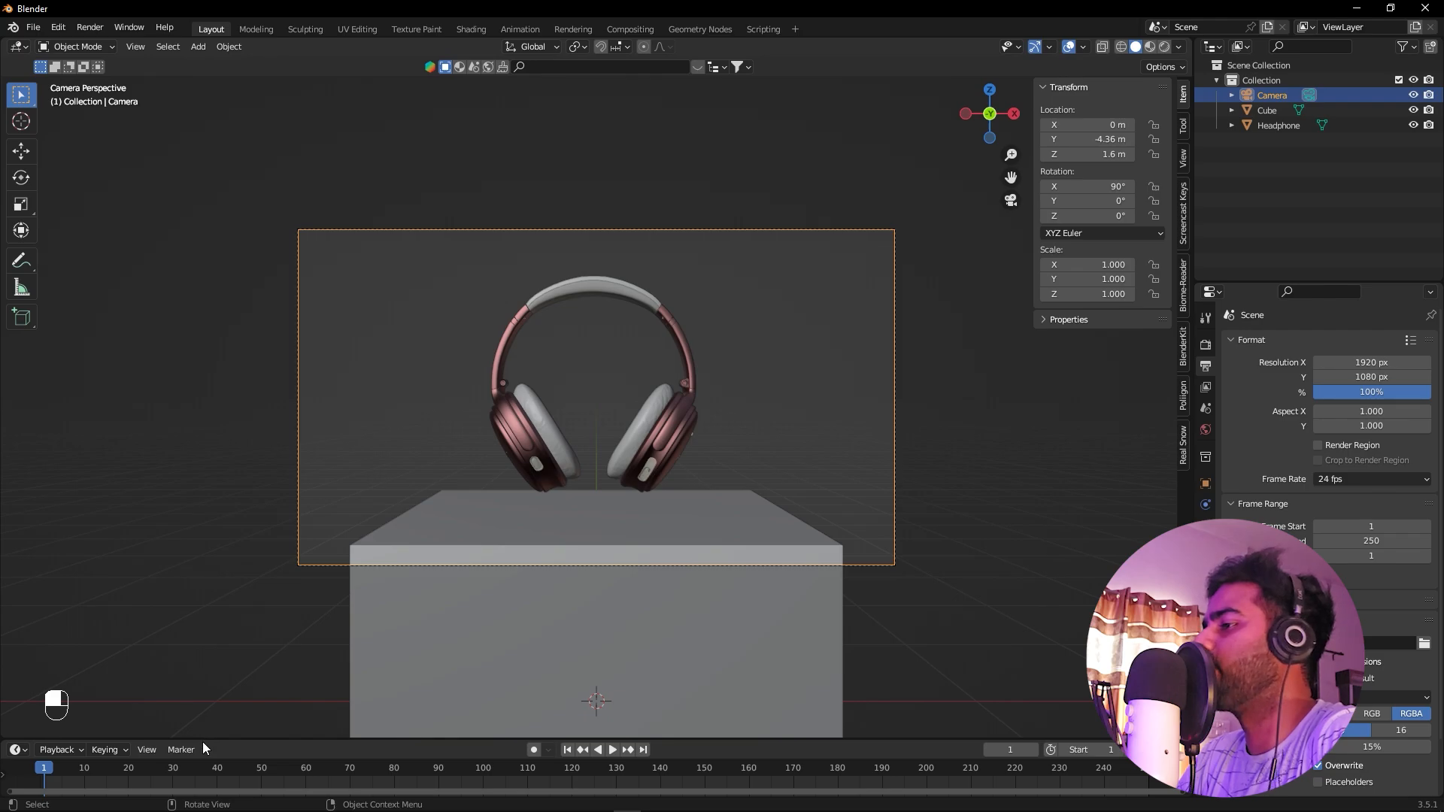
{"action": "left_click_drag", "start_coordinate": [203, 741], "coordinate": [205, 561]}
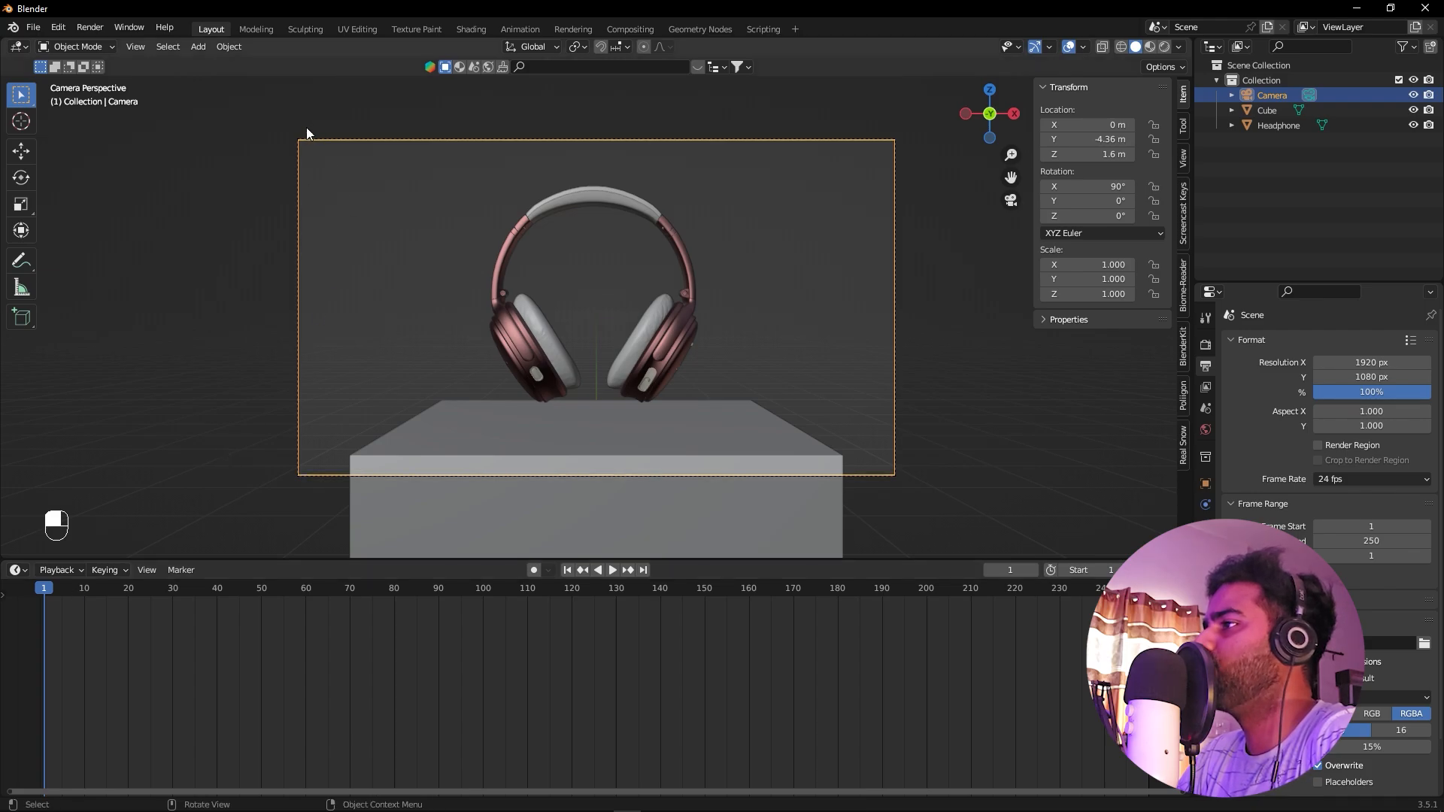
{"action": "left_click", "coordinate": [345, 154]}
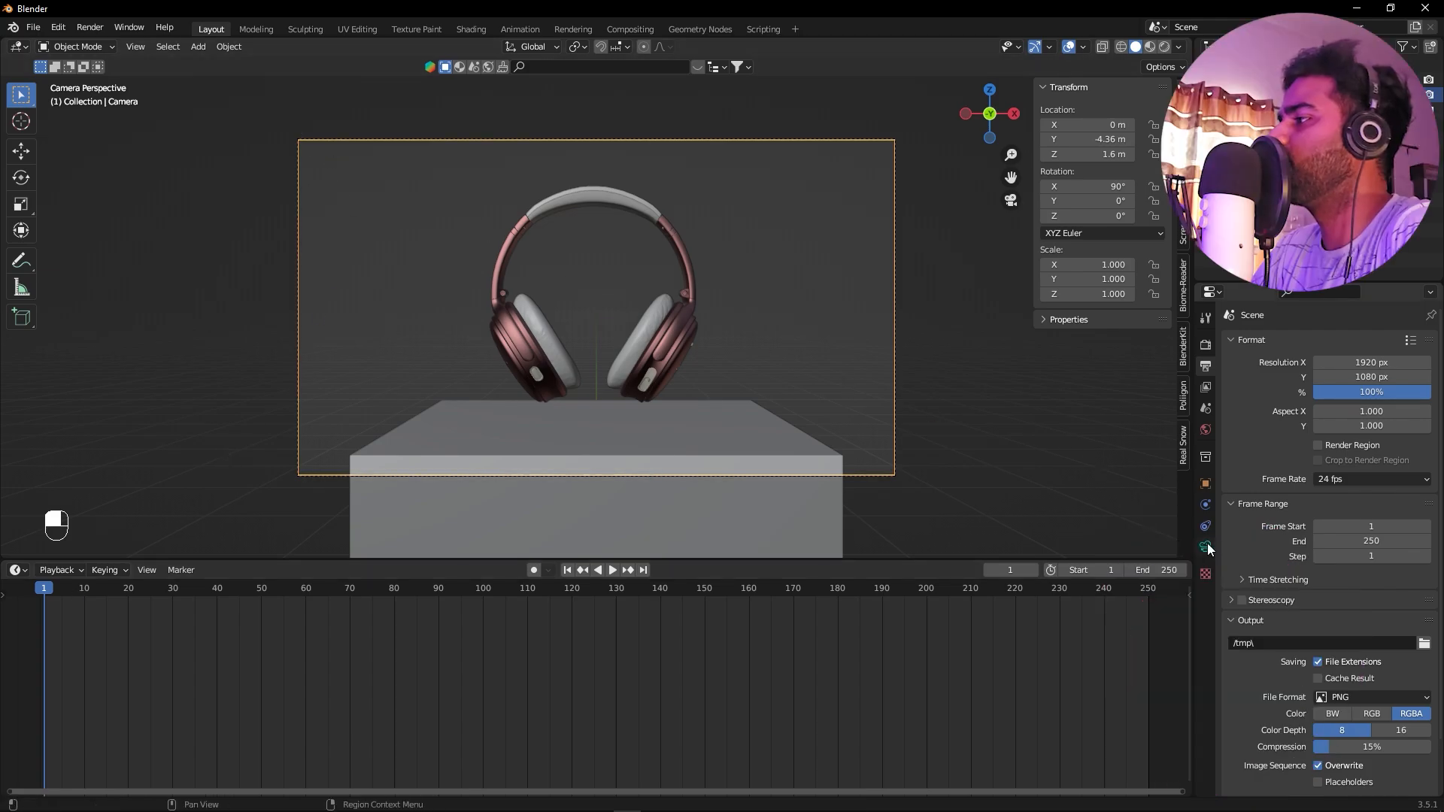
Set the camera's focal length to 16 mm
{"action": "left_click", "coordinate": [1205, 546]}
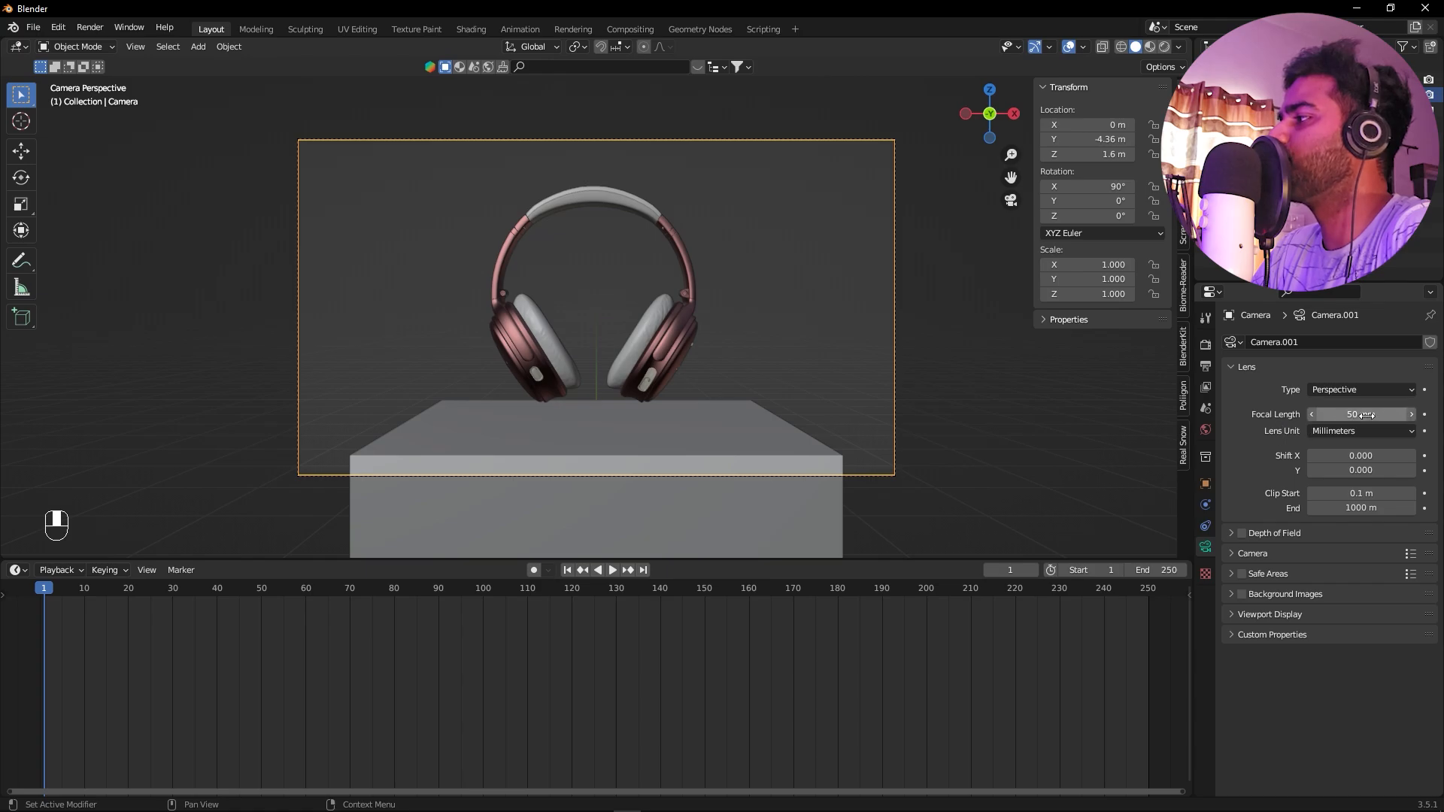
{"action": "left_click", "coordinate": [1368, 416]}
{"action": "type", "text": "16"}
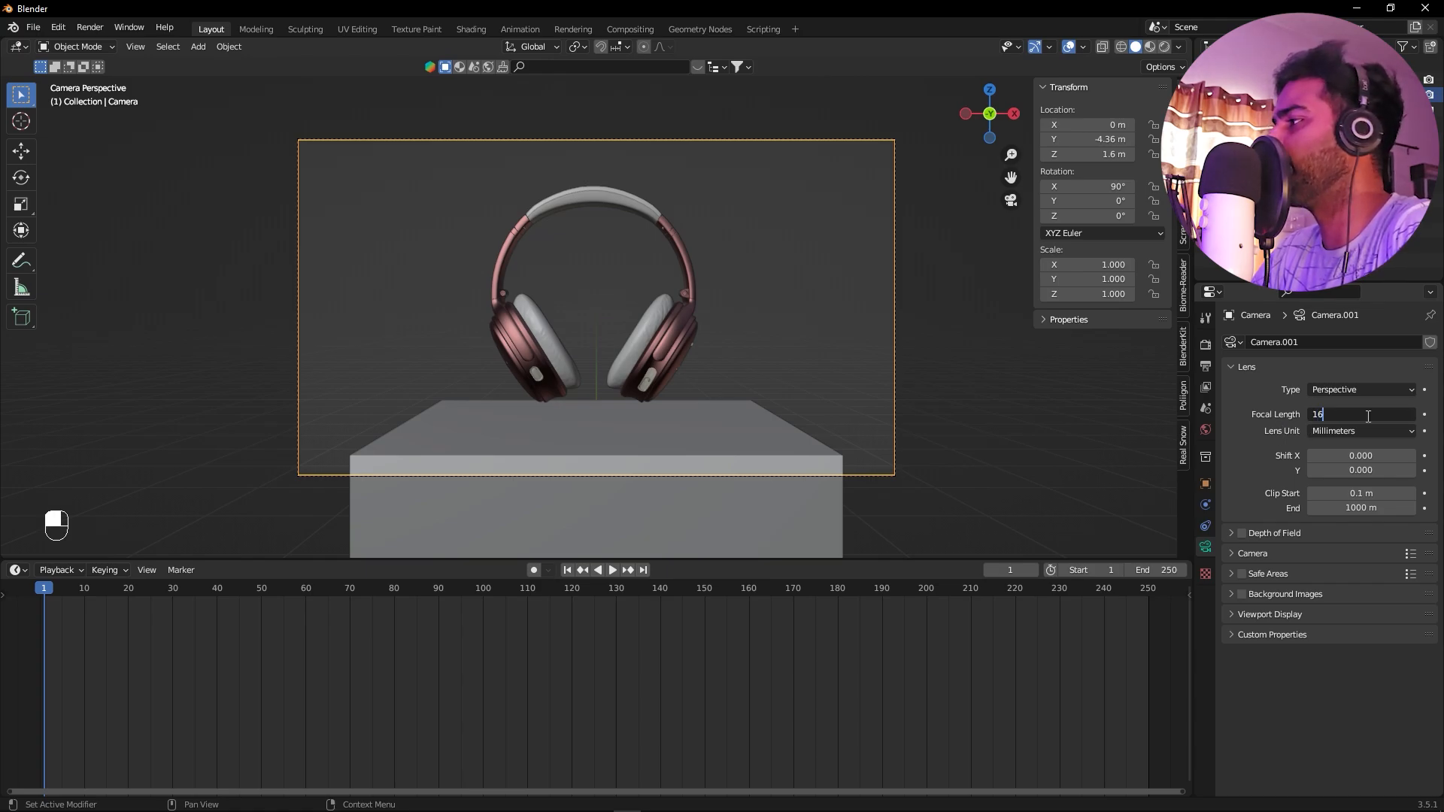
{"action": "key", "text": "Return"}
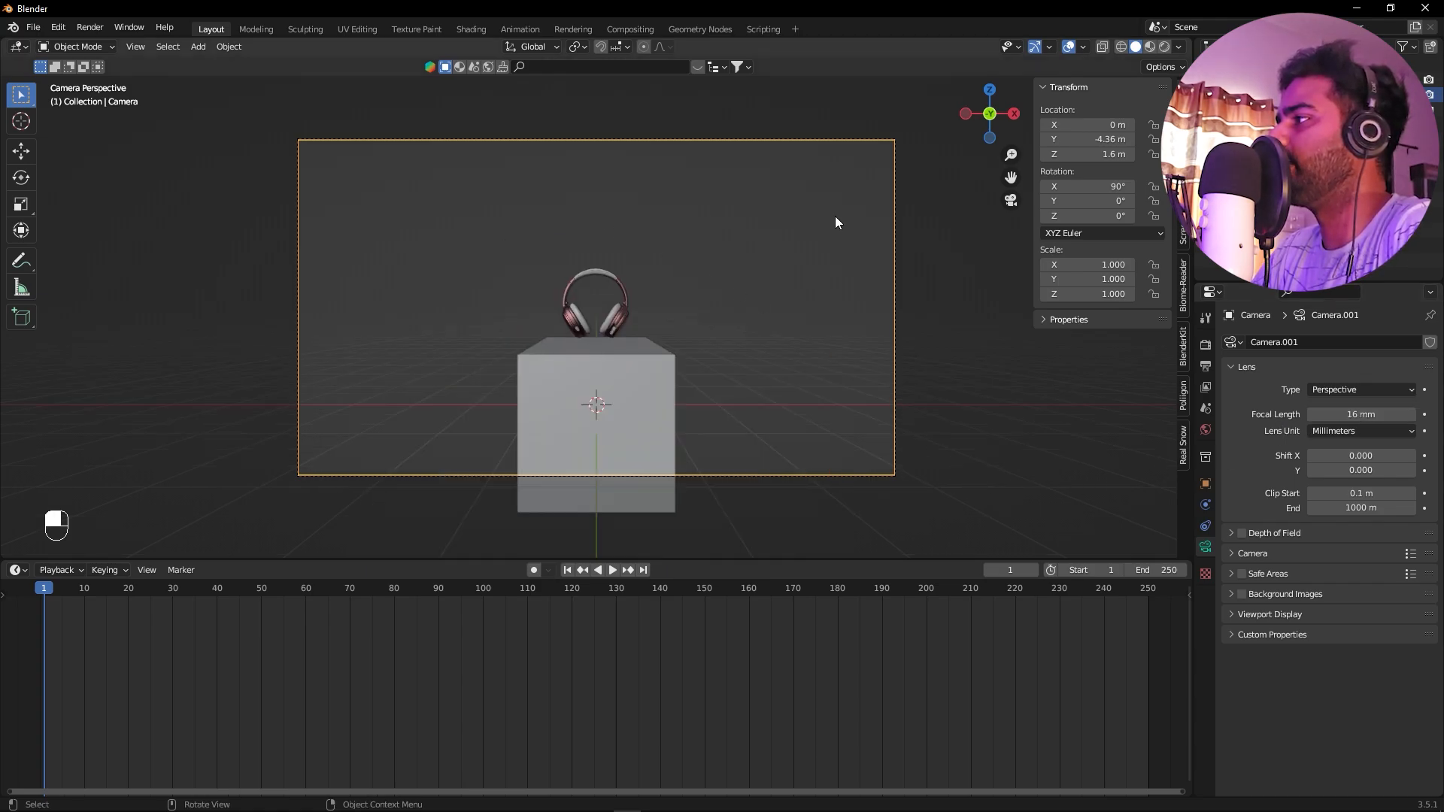
Move the camera close to the headphone, setting its location to -1.2 m on Y and 1.68 m on Z
{"action": "left_click_drag", "start_coordinate": [1090, 140], "coordinate": [1158, 139]}
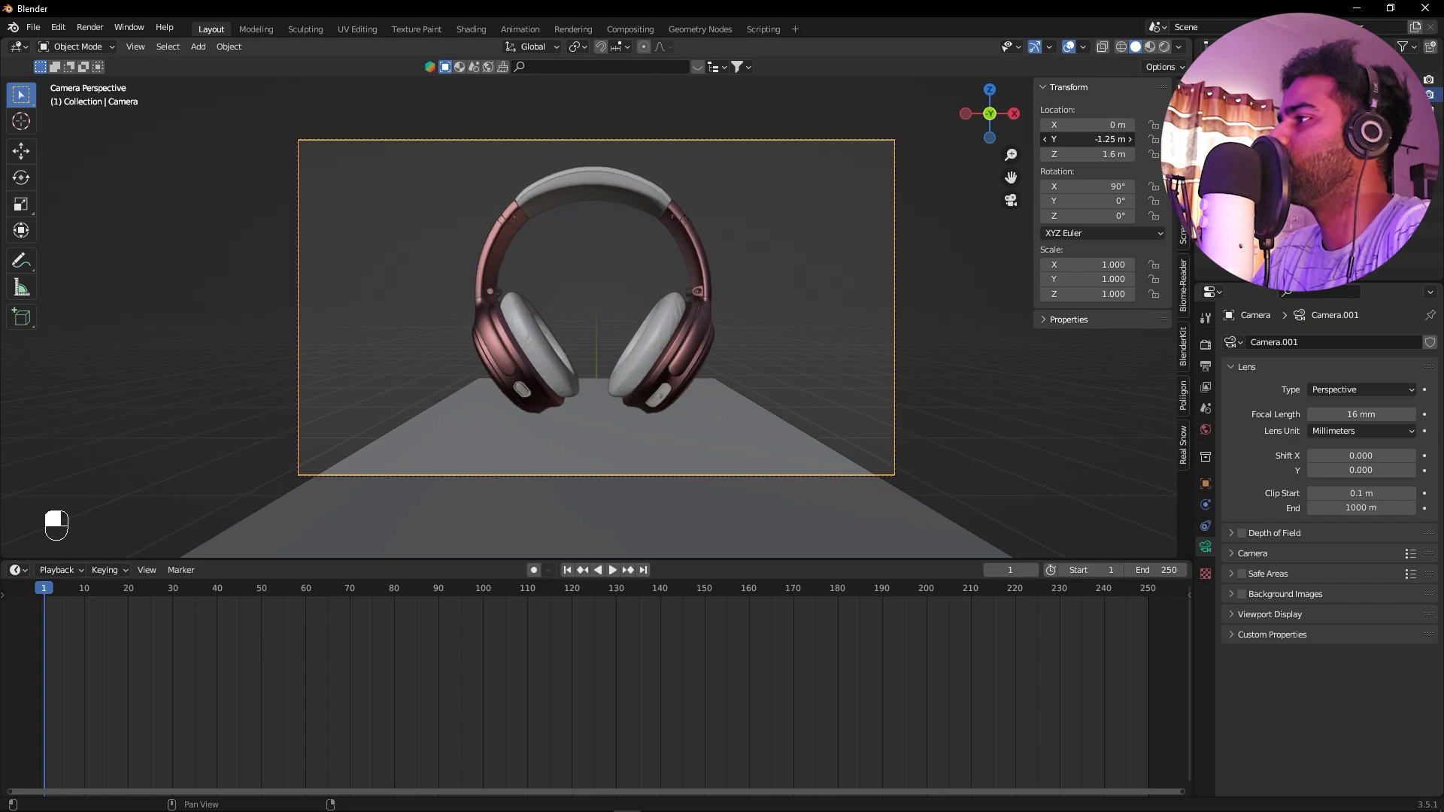
{"action": "left_click", "coordinate": [1104, 139]}
{"action": "type", "text": "-1.2"}
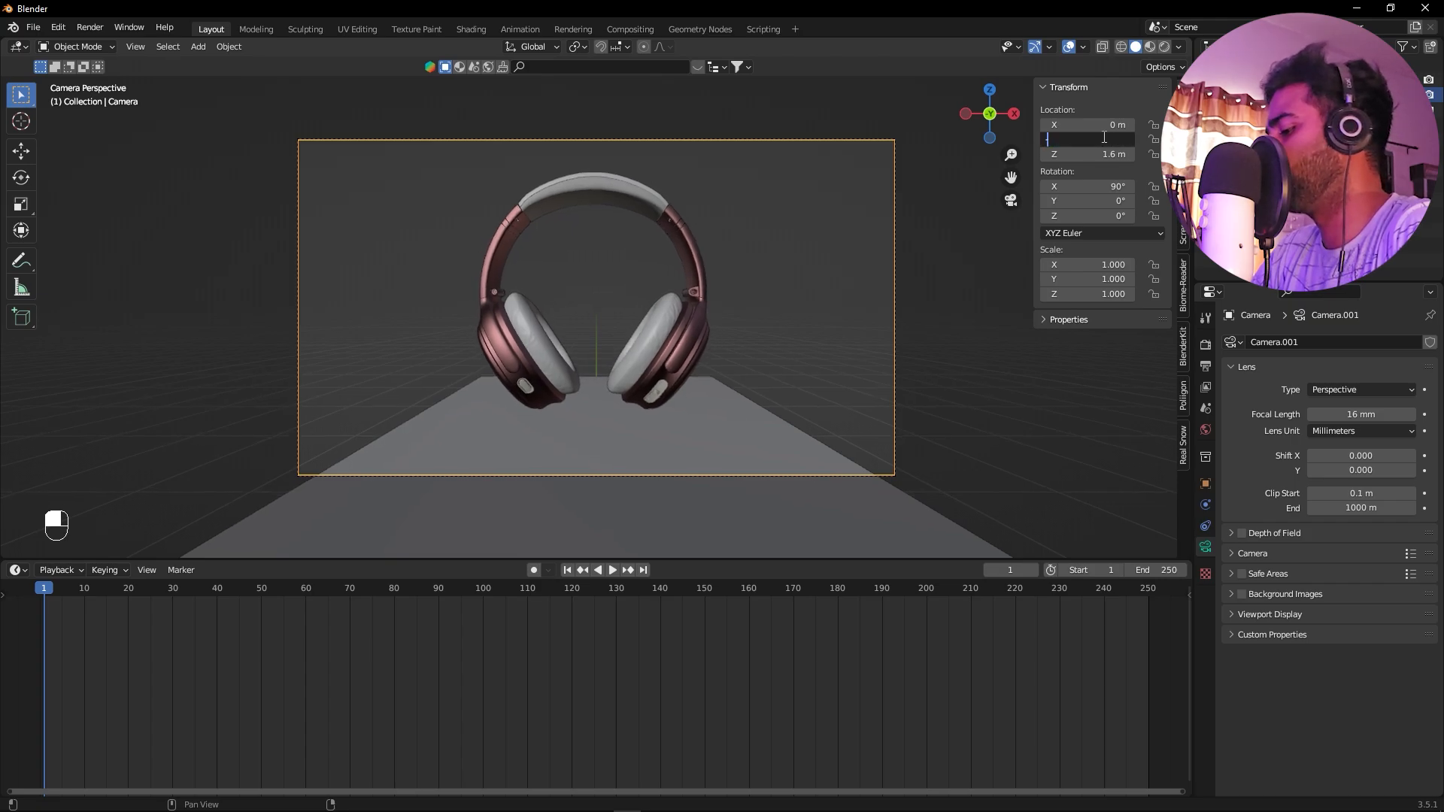
{"action": "key", "text": "Return"}
{"action": "left_click", "coordinate": [1090, 154]}
{"action": "type", "text": "1.68"}
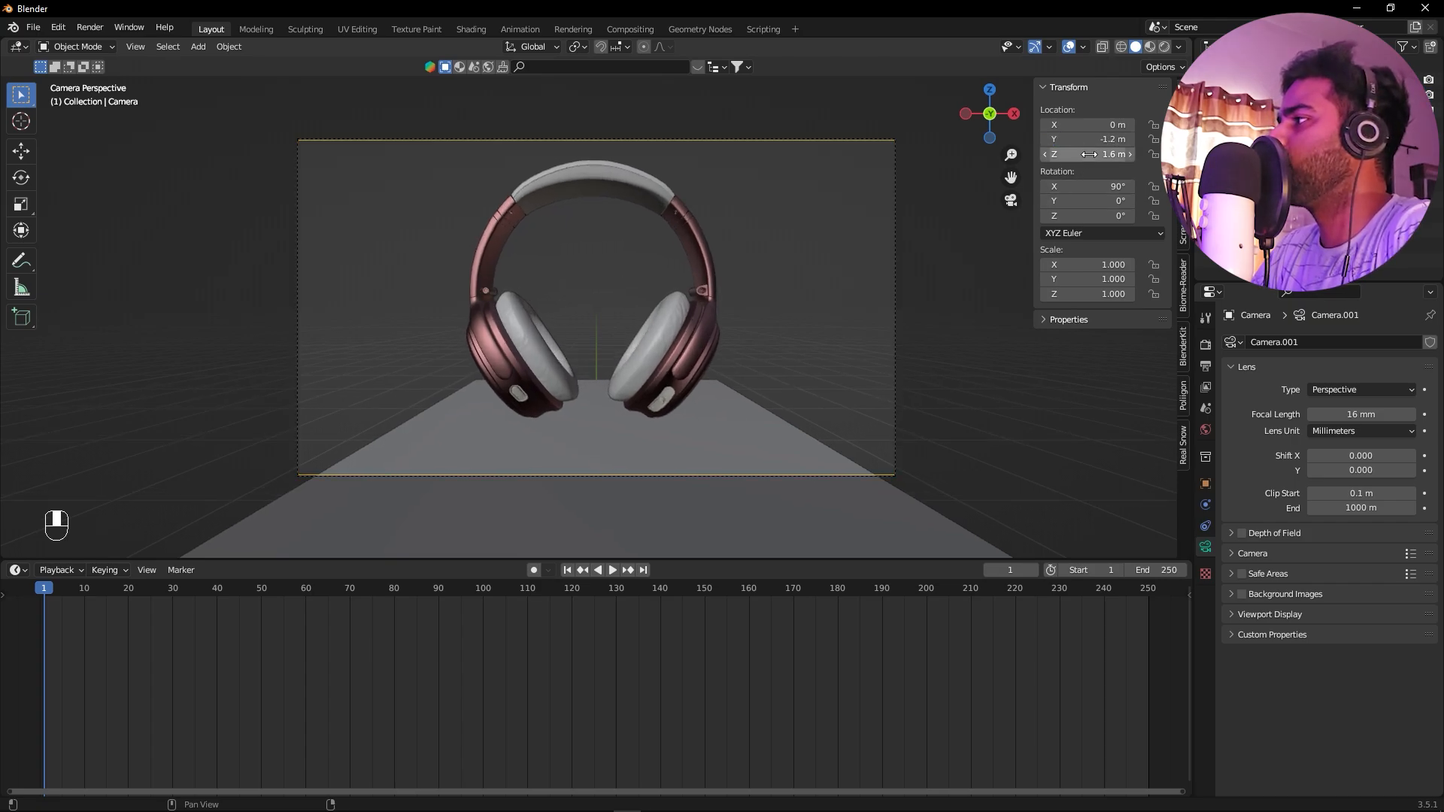
{"action": "key", "text": "Return"}
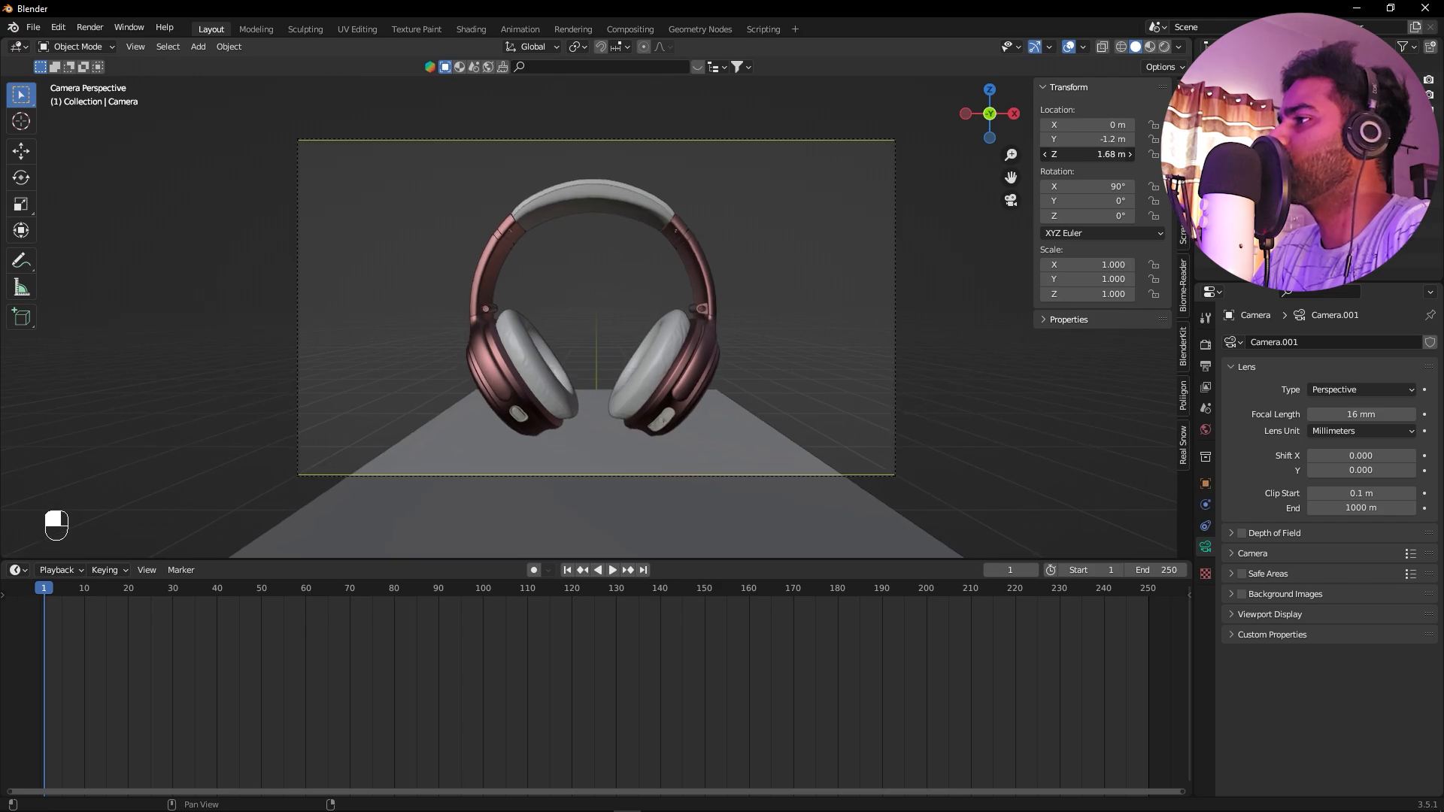
Fine-tune the camera's location to -1.301 m on Y and 1.67 m on Z, and insert a single keyframe for Y at frame 1
{"action": "left_click_drag", "start_coordinate": [1105, 154], "coordinate": [1083, 141]}
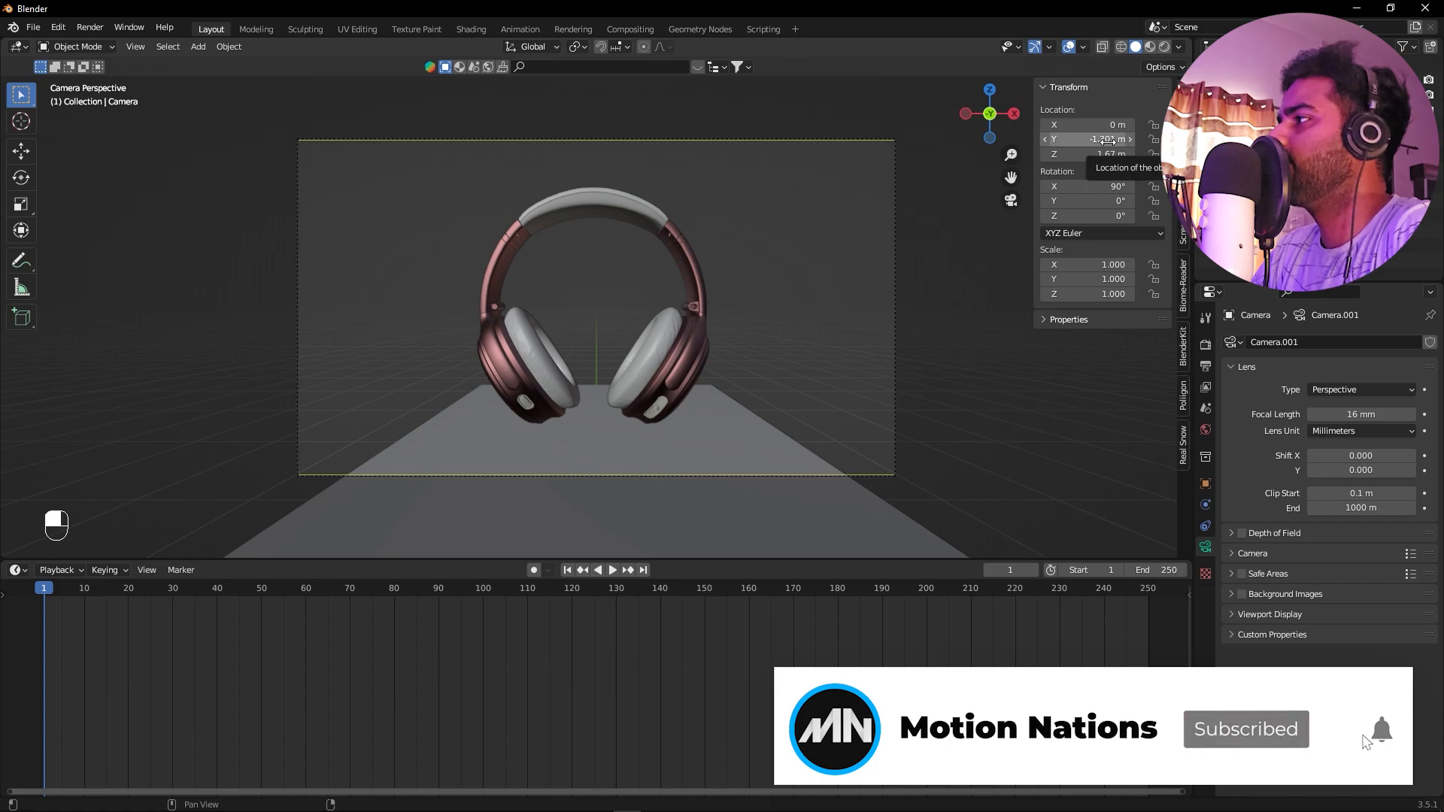
{"action": "right_click", "coordinate": [1051, 141]}
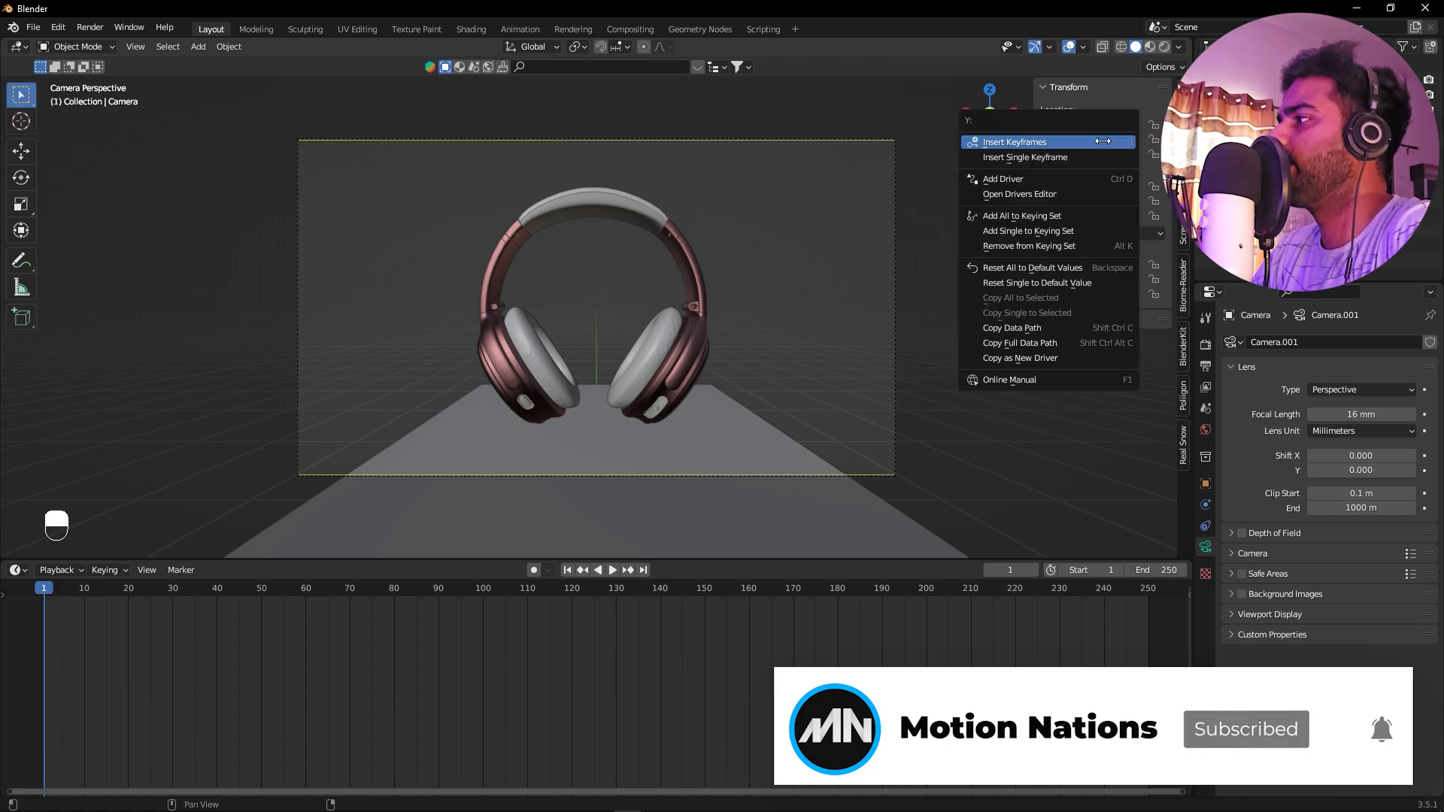
{"action": "left_click", "coordinate": [1027, 157]}
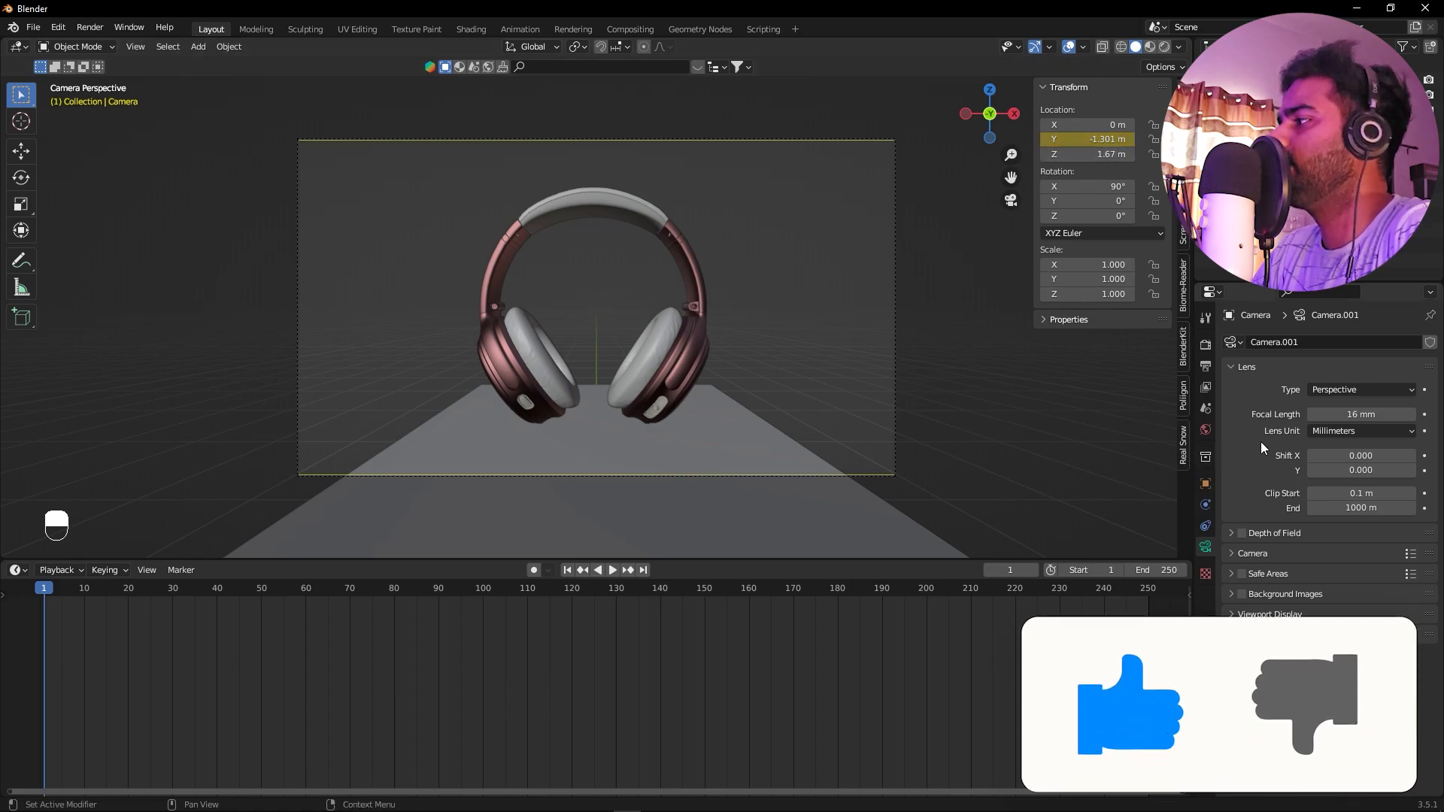
Keyframe the camera's 16 mm focal length at frame 1 and move the playhead to frame 60
{"action": "right_click", "coordinate": [1357, 415]}
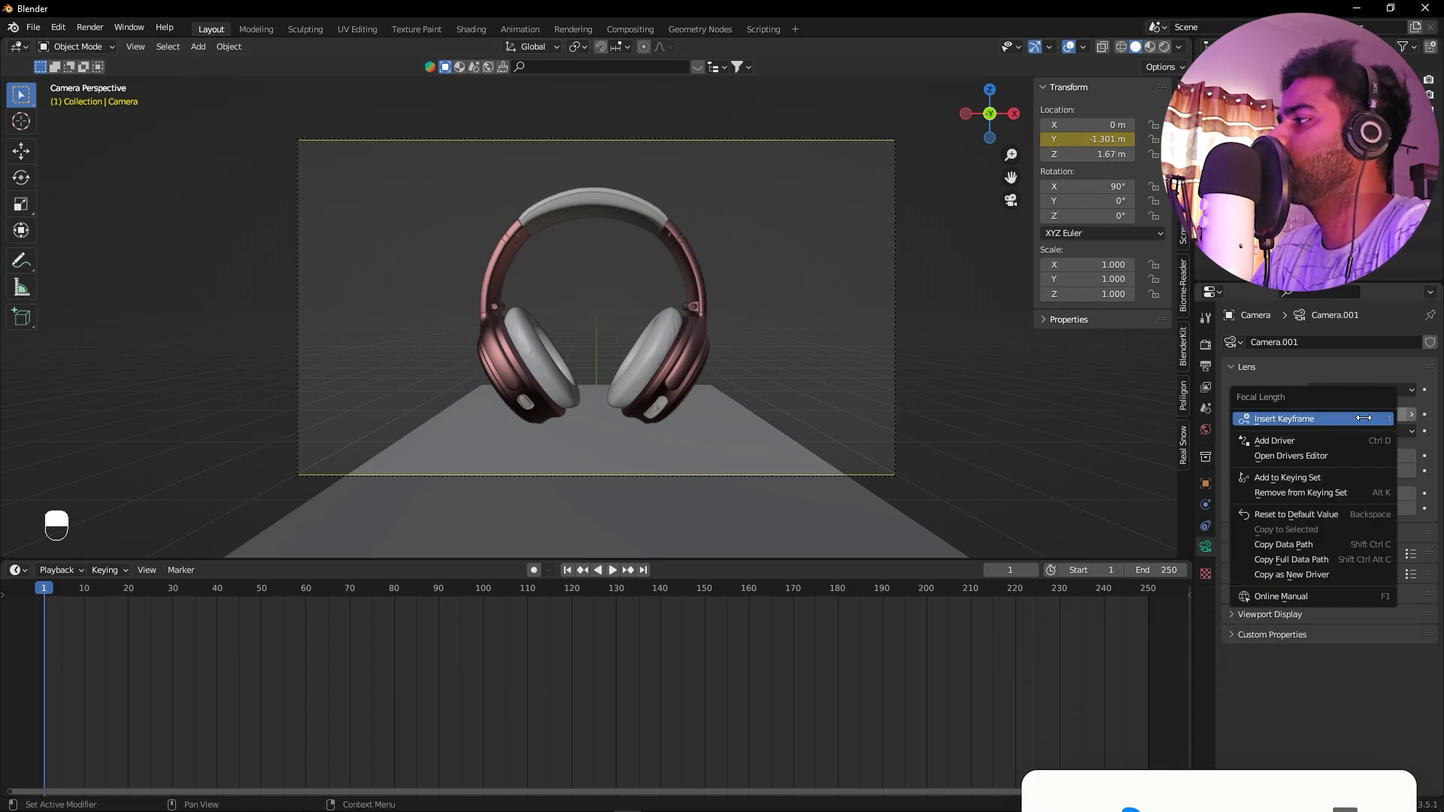
{"action": "left_click", "coordinate": [1287, 421]}
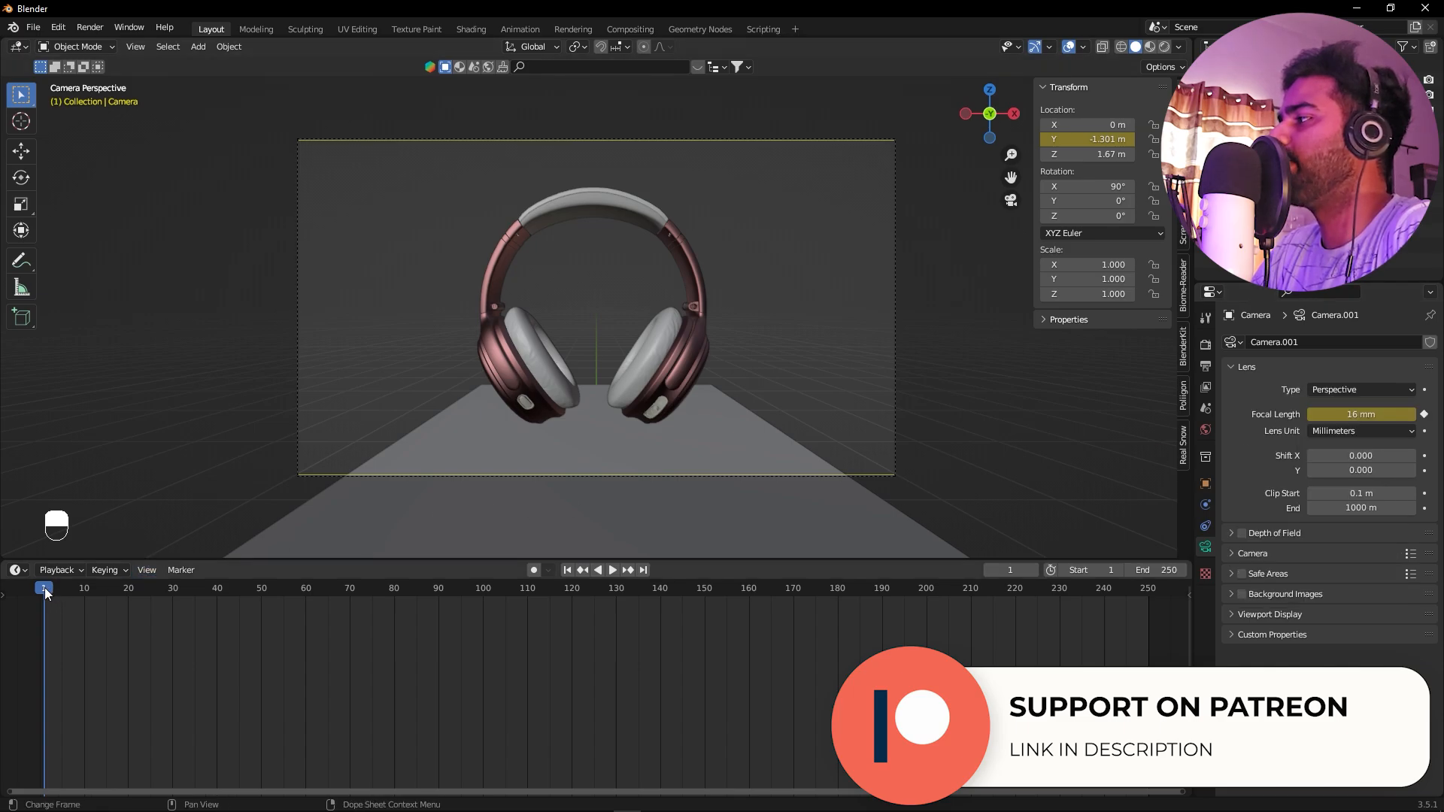
{"action": "left_click_drag", "start_coordinate": [44, 588], "coordinate": [307, 599]}
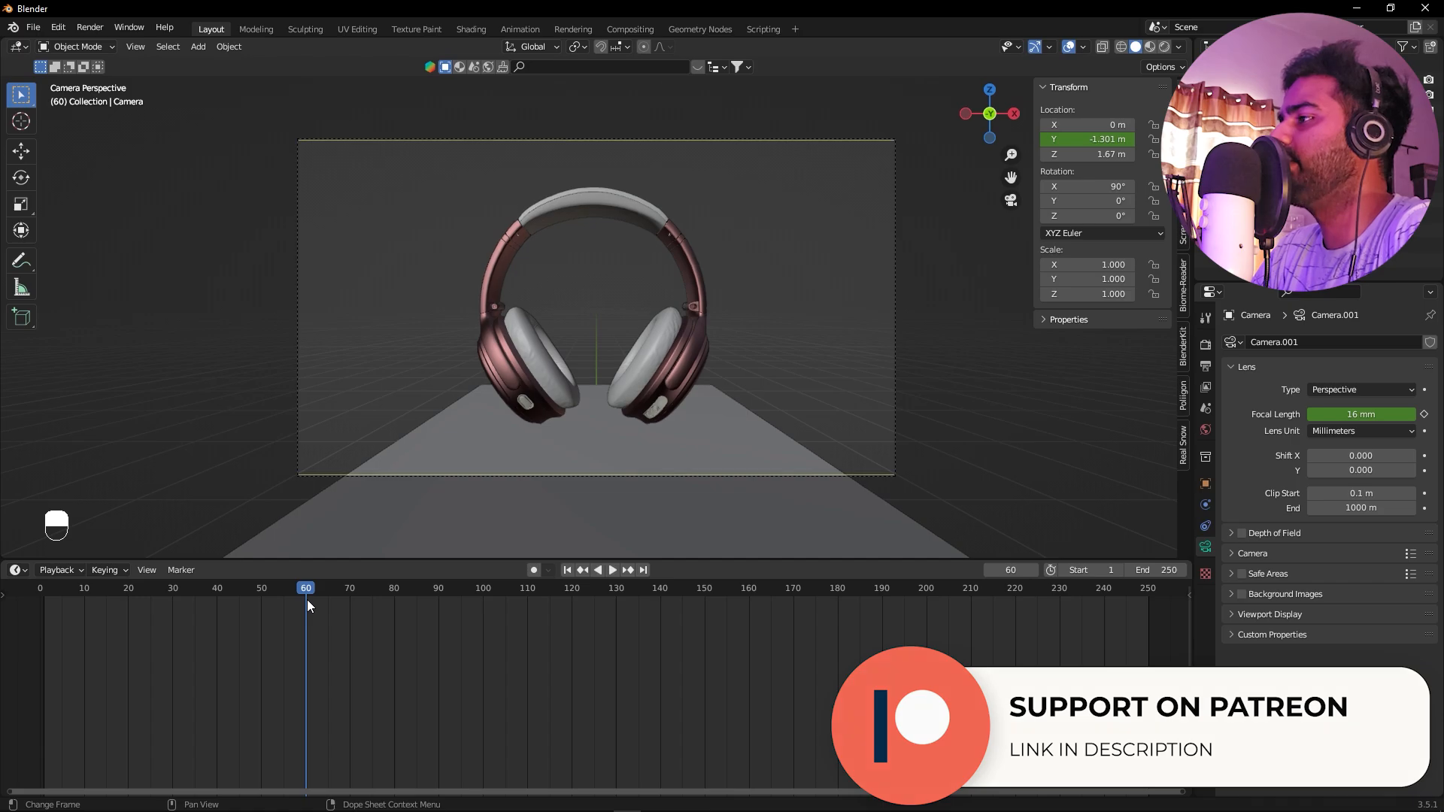
Pull the camera back to -20 m on Y and insert a single keyframe for that value at frame 60
{"action": "mouse_move", "coordinate": [1099, 139]}
{"action": "left_mouse_down"}
{"action": "mouse_move", "coordinate": [1075, 139]}
{"action": "mouse_move", "coordinate": [1102, 140]}
{"action": "left_mouse_up"}
{"action": "left_click", "coordinate": [1101, 140]}
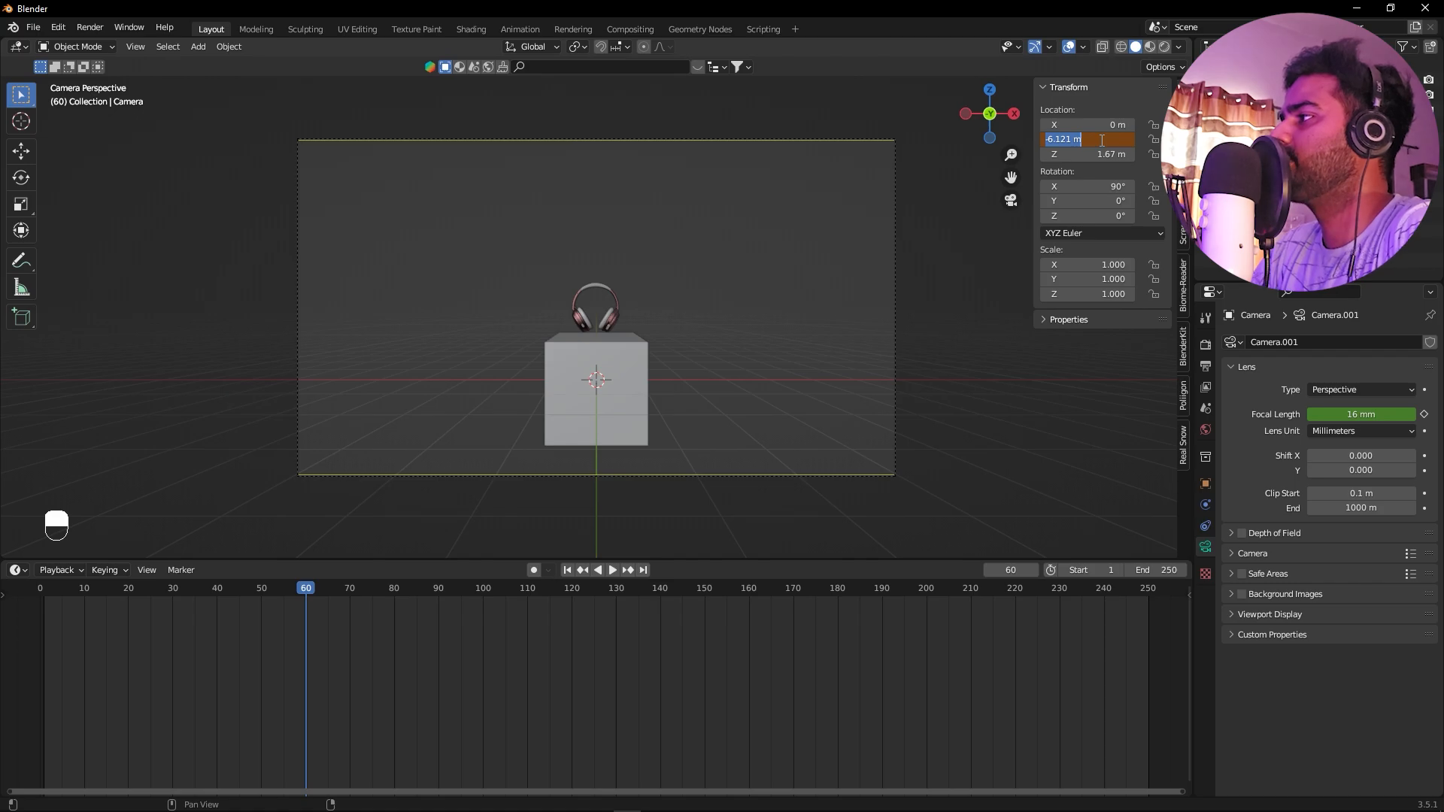
{"action": "type", "text": "-20"}
{"action": "key", "text": "Return"}
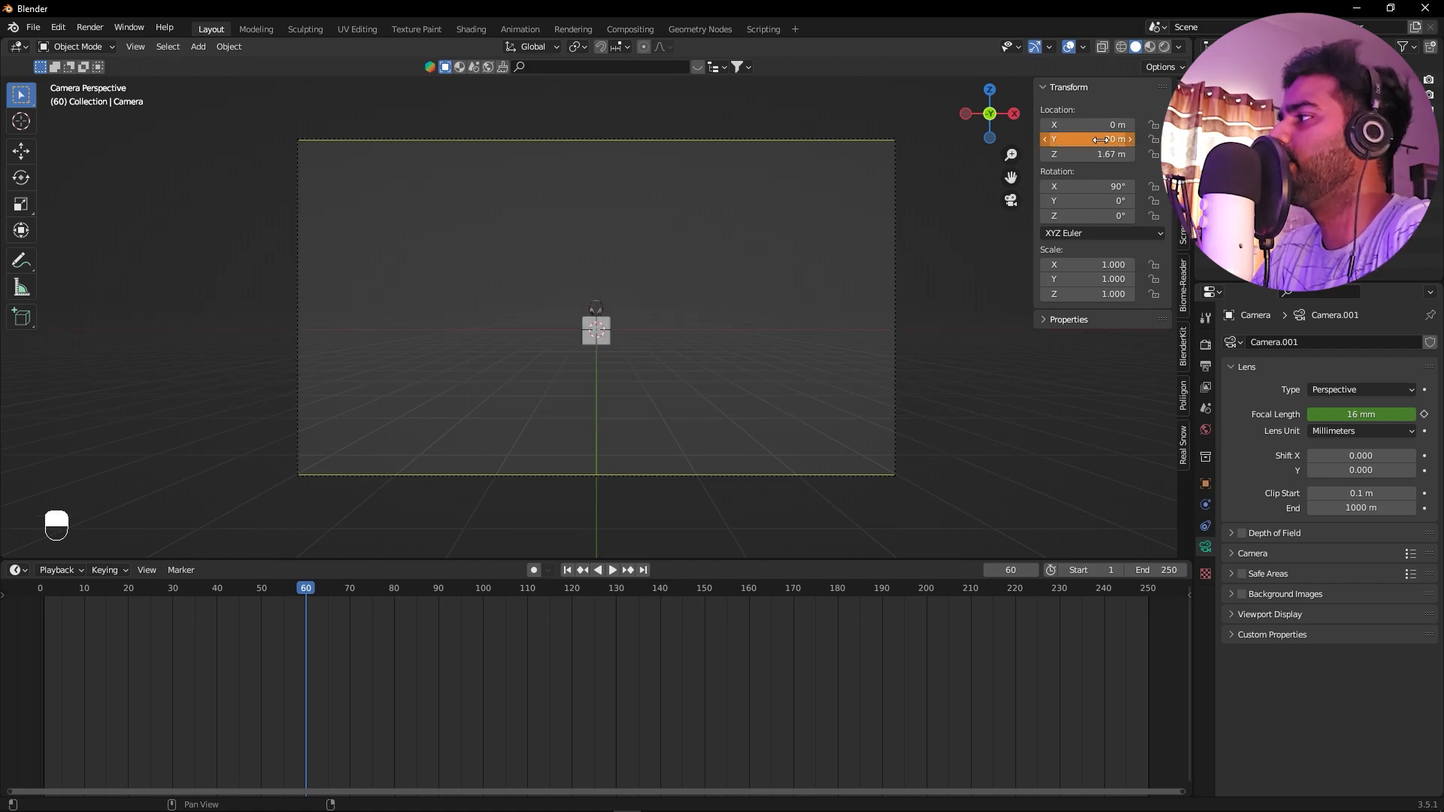
{"action": "right_click", "coordinate": [1099, 140]}
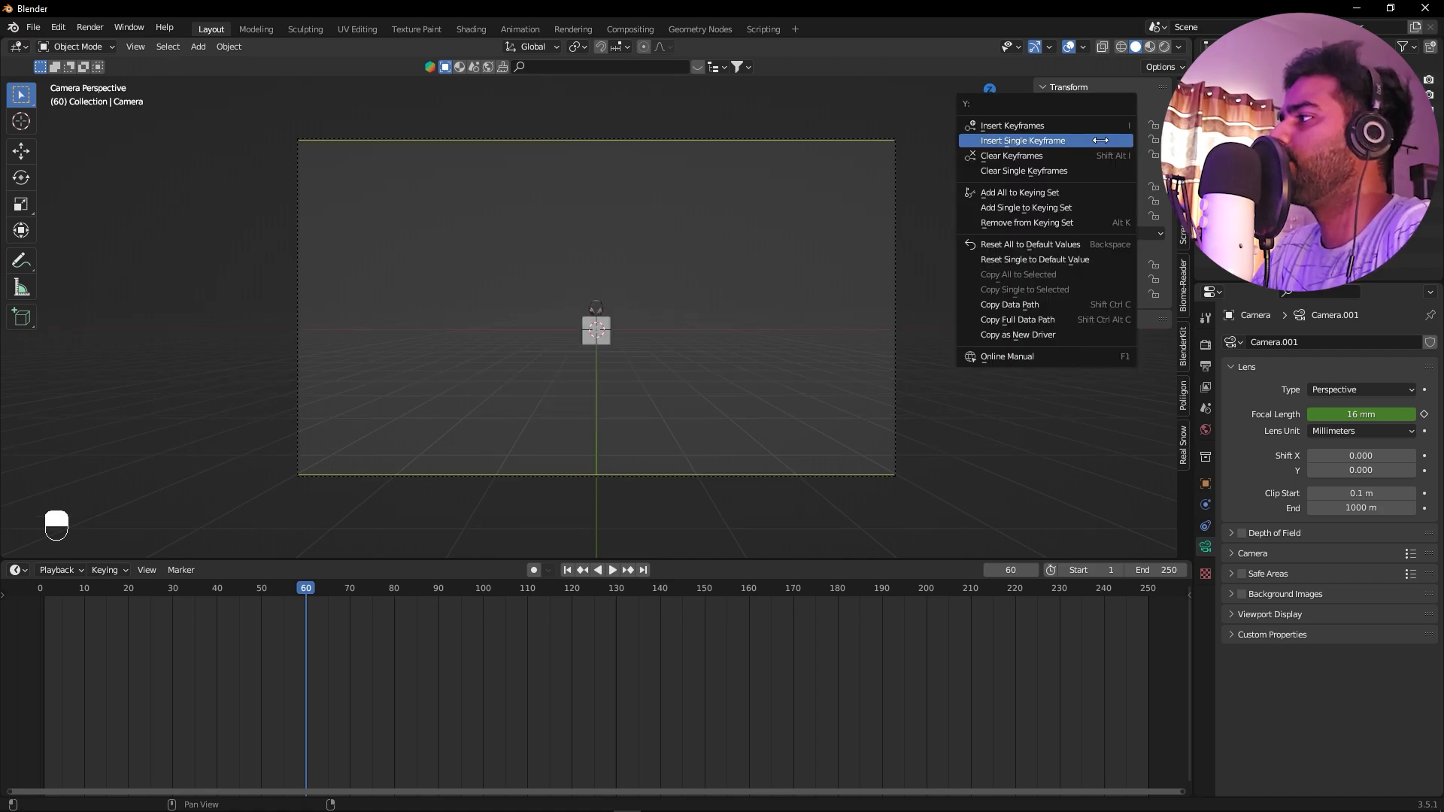
{"action": "left_click", "coordinate": [1018, 140]}
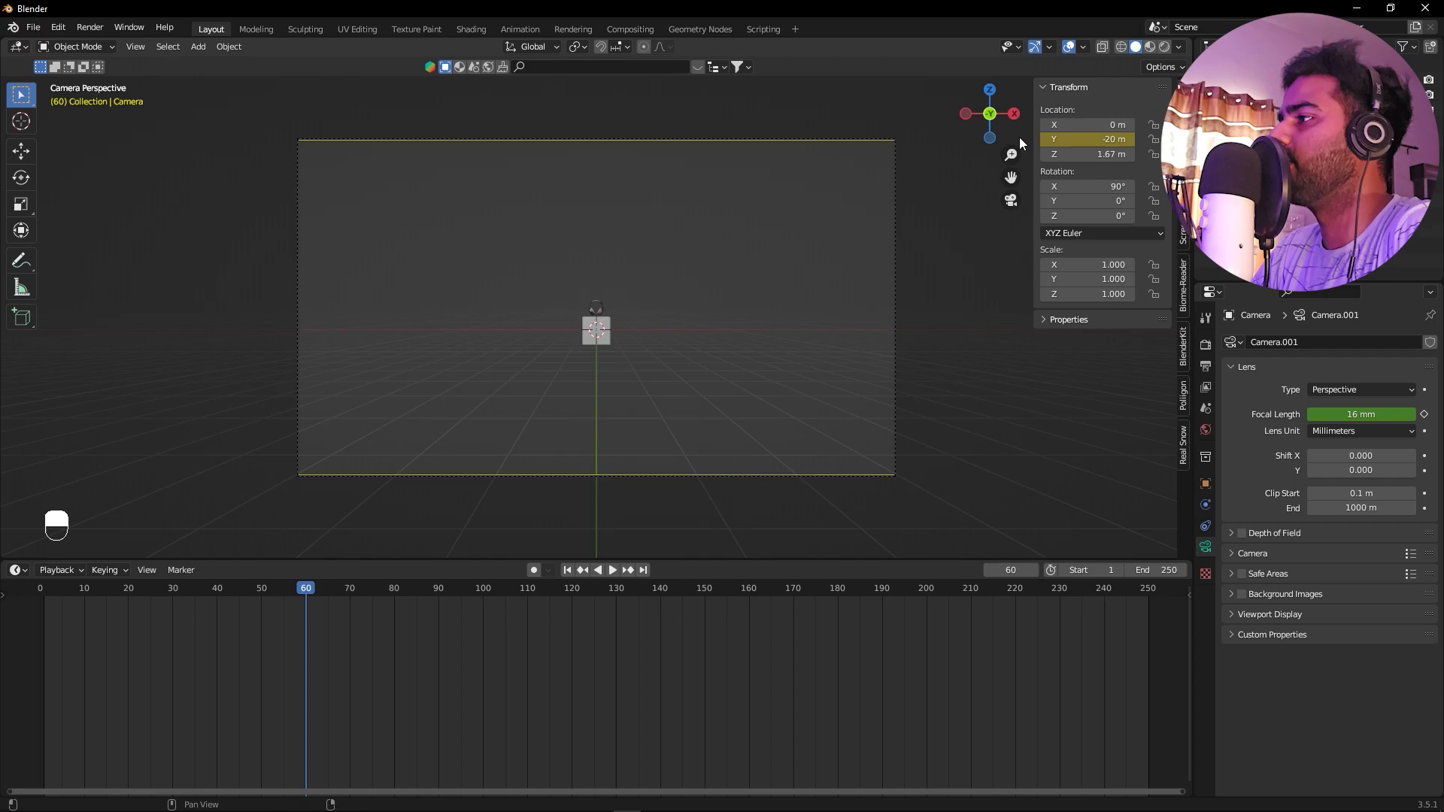
Reselect the camera, set its focal length to 250 mm and keyframe it at frame 60
{"action": "left_click", "coordinate": [818, 139]}
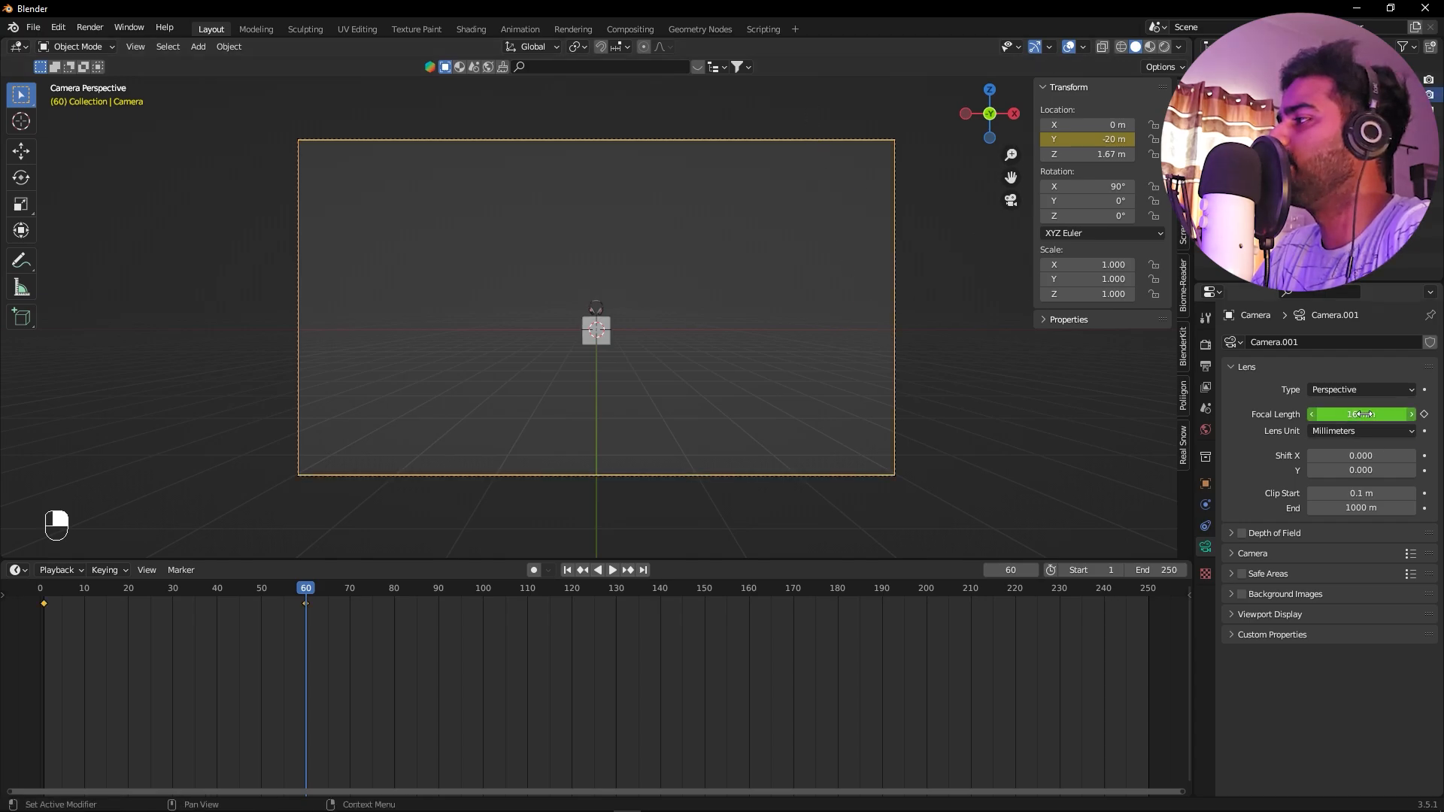
{"action": "mouse_move", "coordinate": [1354, 416]}
{"action": "left_mouse_down"}
{"action": "mouse_move", "coordinate": [1433, 416]}
{"action": "mouse_move", "coordinate": [1365, 414]}
{"action": "left_mouse_up"}
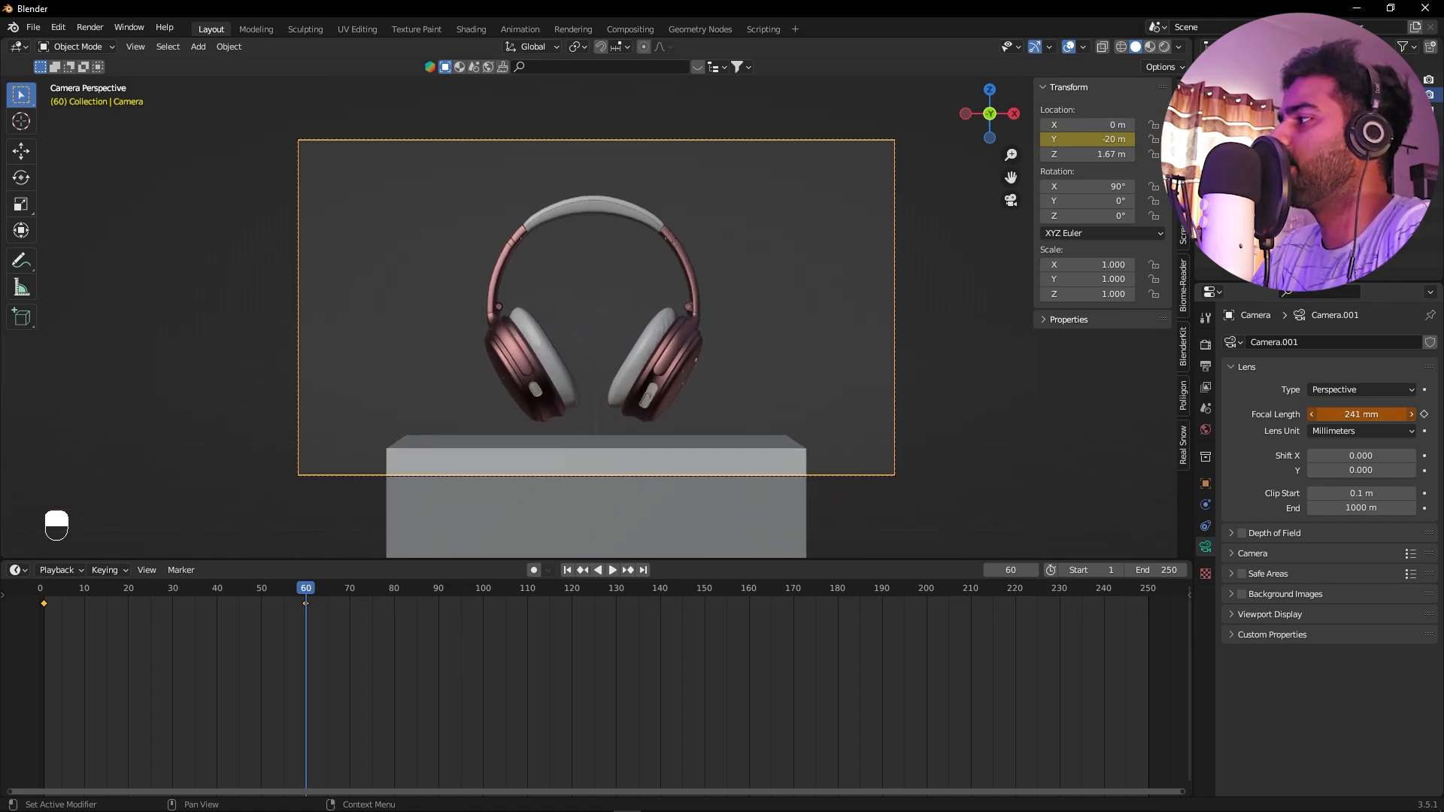
{"action": "left_click", "coordinate": [1365, 414]}
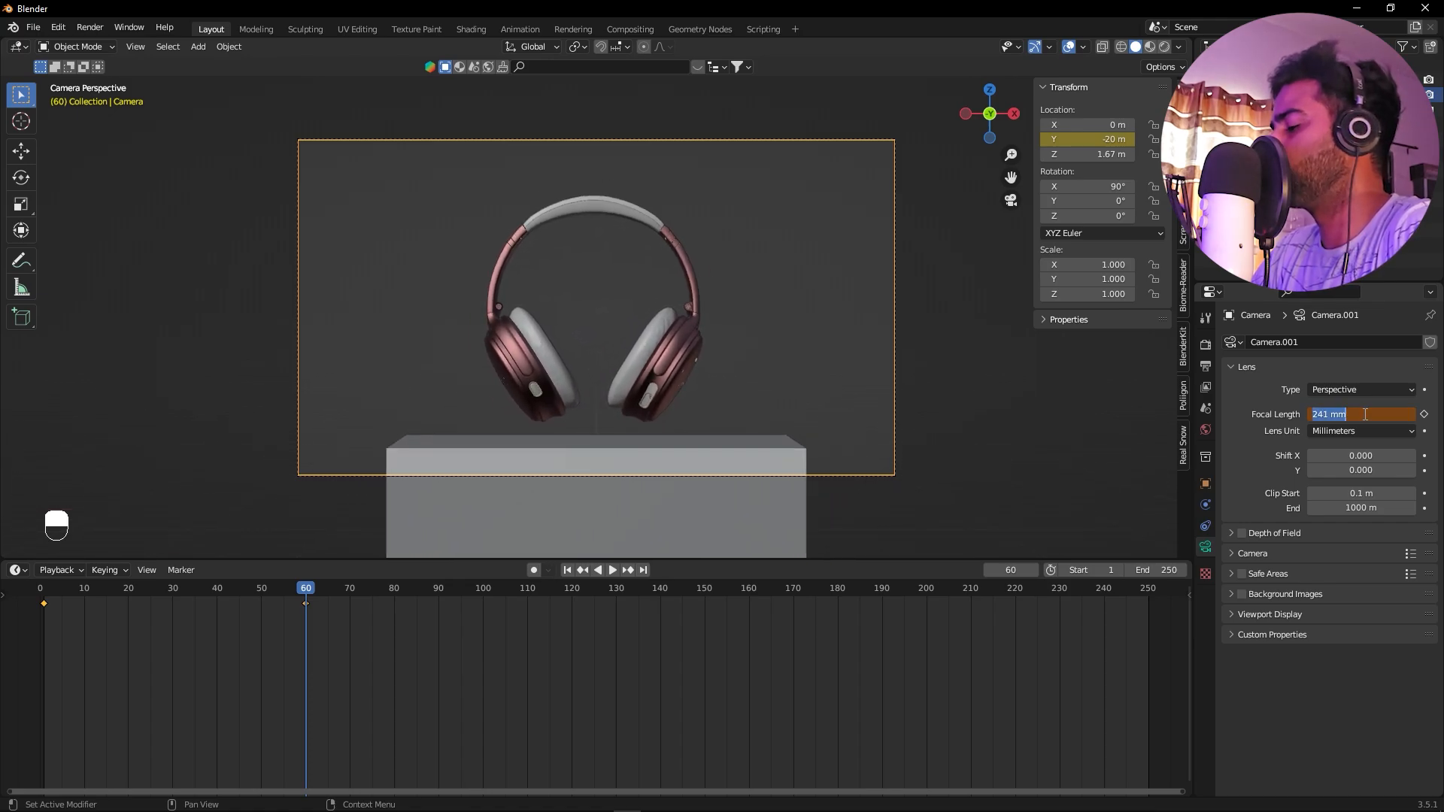
{"action": "type", "text": "250"}
{"action": "key", "text": "Return"}
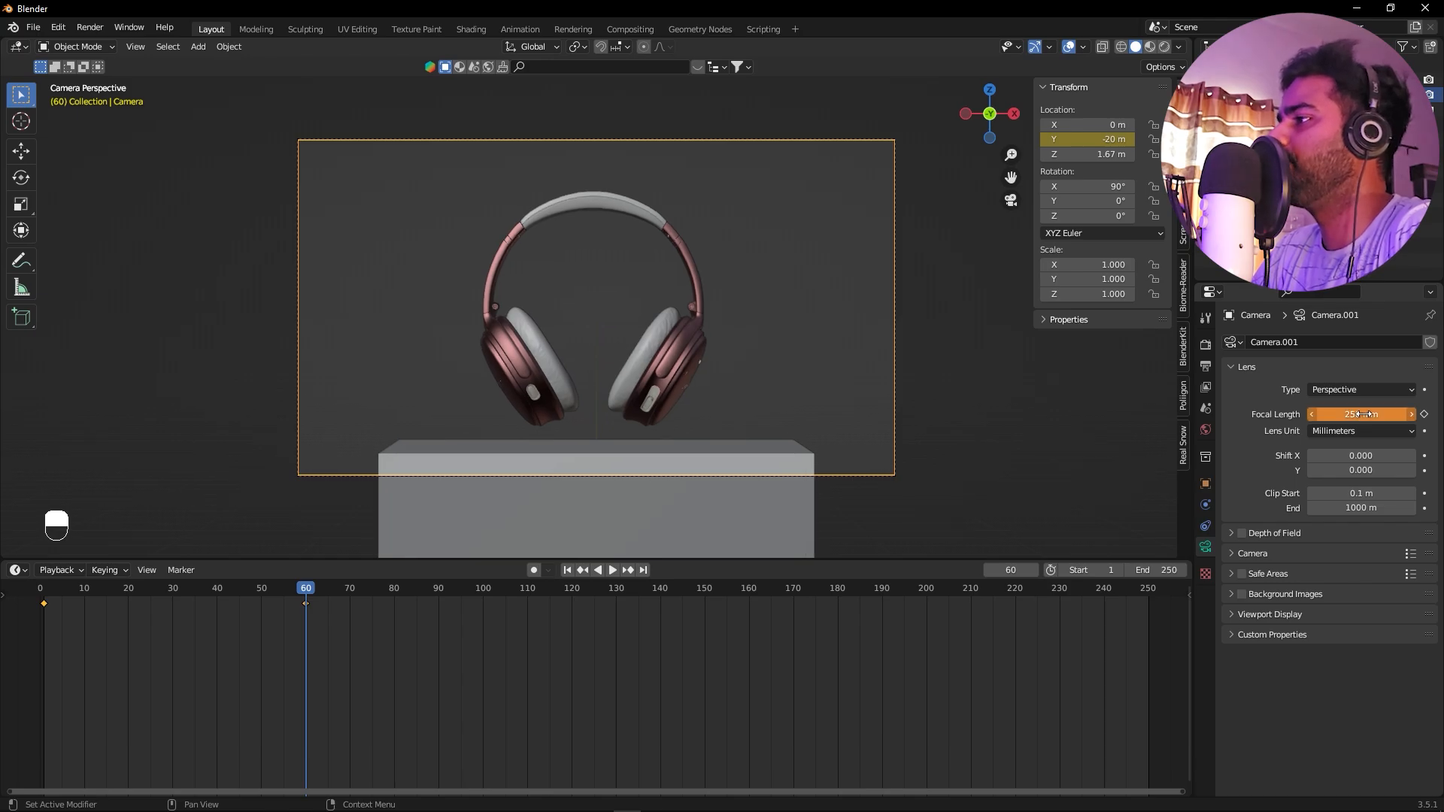
{"action": "right_click", "coordinate": [1365, 415]}
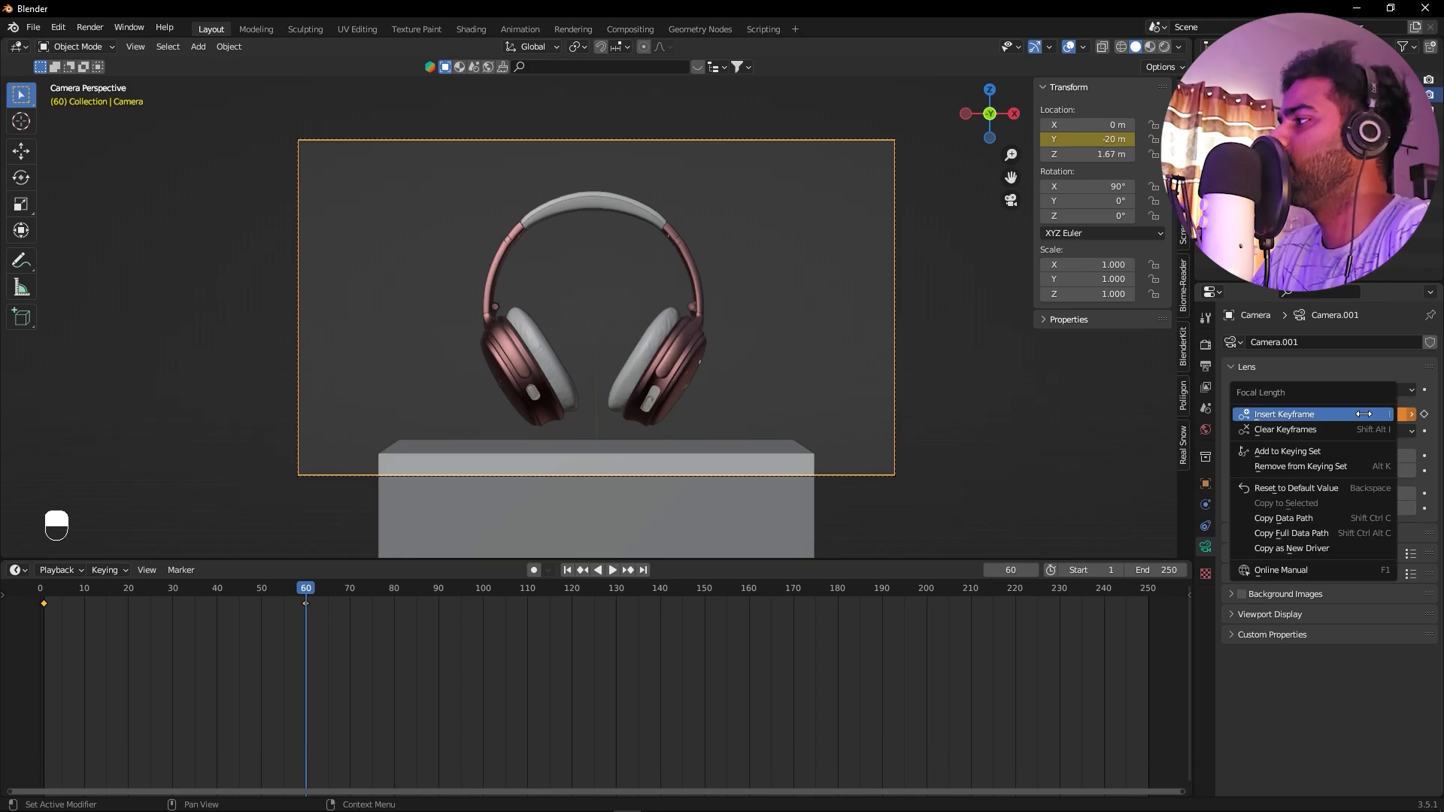
{"action": "left_click", "coordinate": [1350, 414]}
Play the animation and scrub between frames 1 and 60 to review the camera's dolly zoom
{"action": "key", "text": "space"}
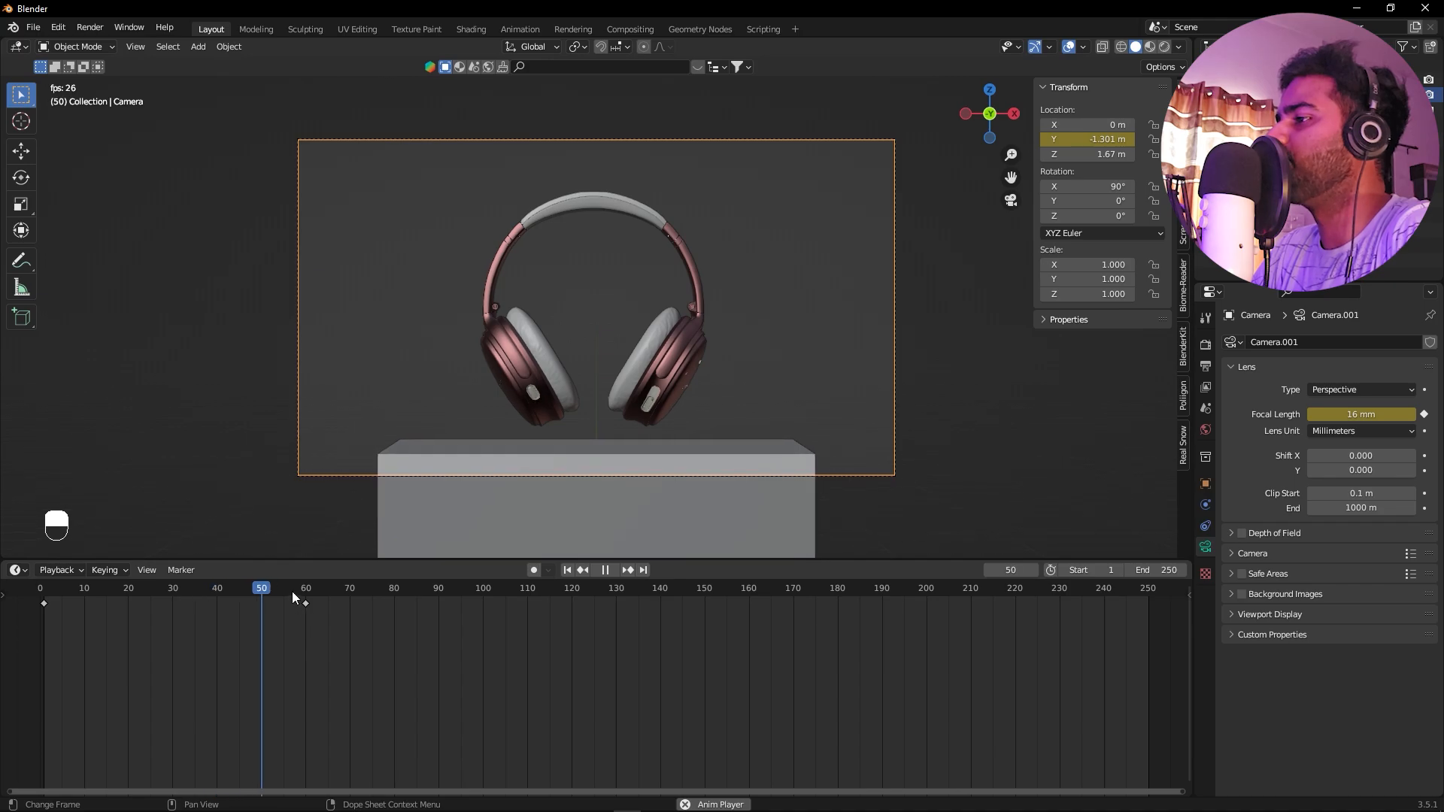
{"action": "mouse_move", "coordinate": [291, 591]}
{"action": "left_mouse_down"}
{"action": "mouse_move", "coordinate": [16, 615]}
{"action": "mouse_move", "coordinate": [306, 592]}
{"action": "left_mouse_up"}
{"action": "left_click", "coordinate": [311, 602]}
{"action": "key", "text": "space"}
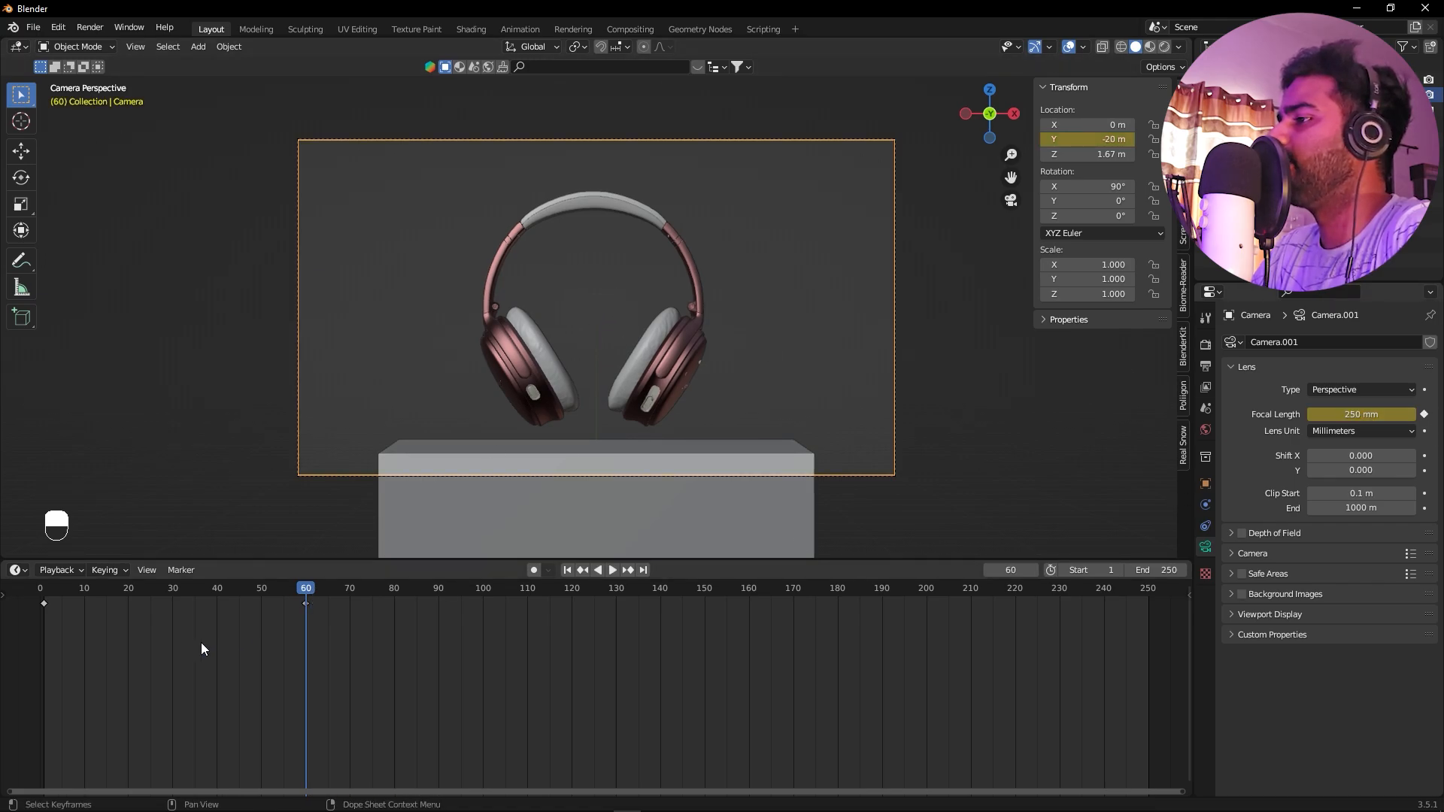
{"action": "left_click_drag", "start_coordinate": [200, 643], "coordinate": [44, 600]}
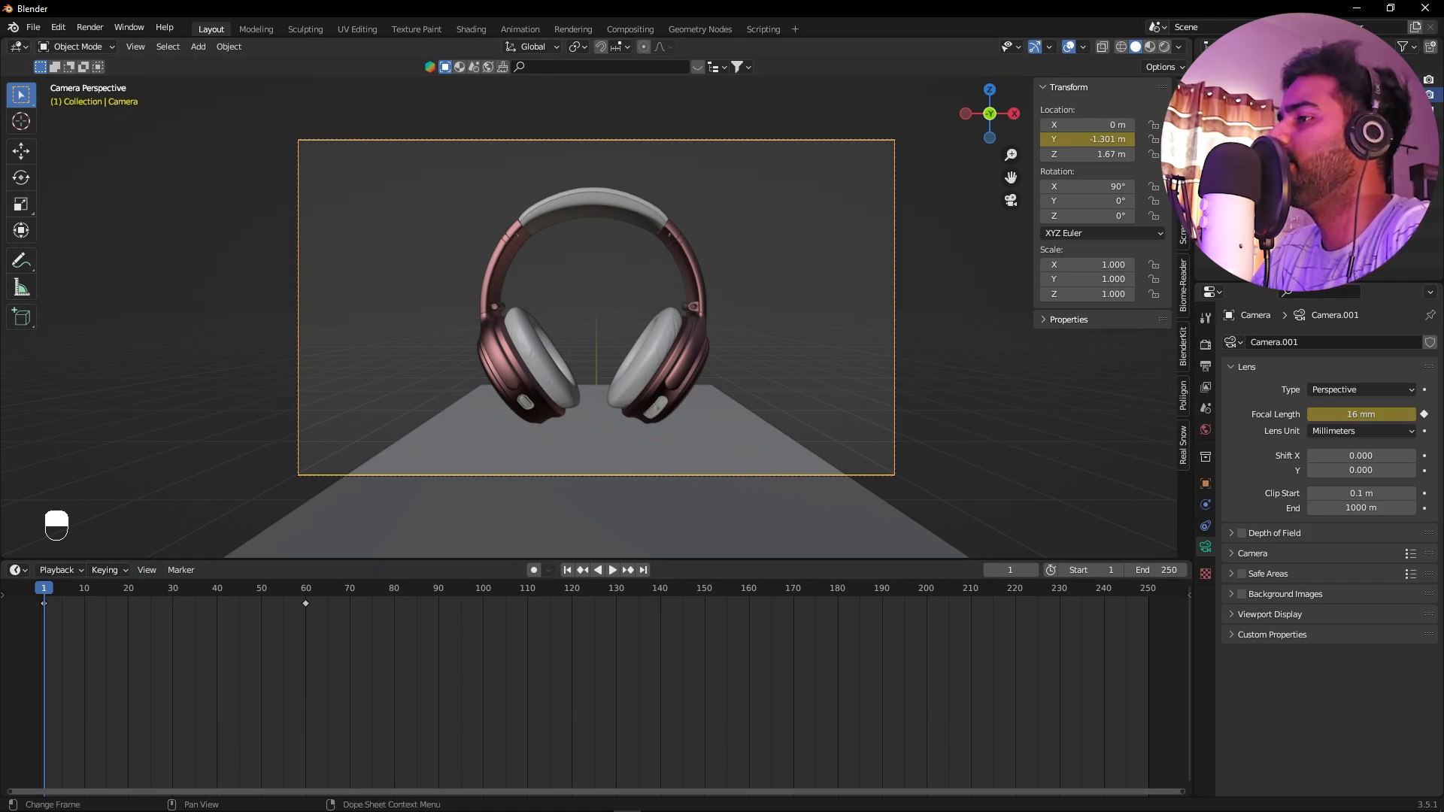
{"action": "left_click_drag", "start_coordinate": [54, 592], "coordinate": [301, 589]}
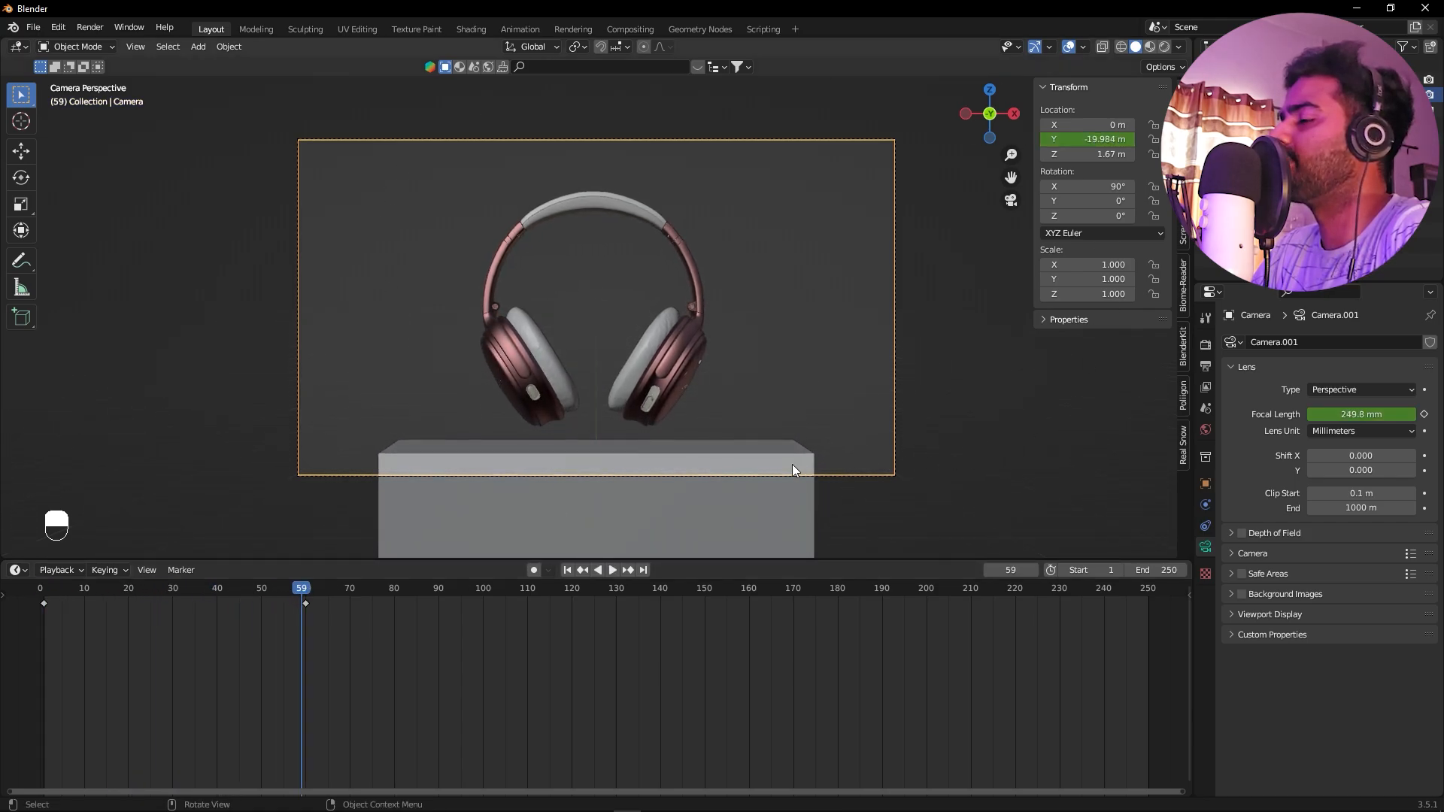
Check the Biome-Reader add-on's emitter settings and hide the viewport sidebar
{"action": "left_click", "coordinate": [1032, 440]}
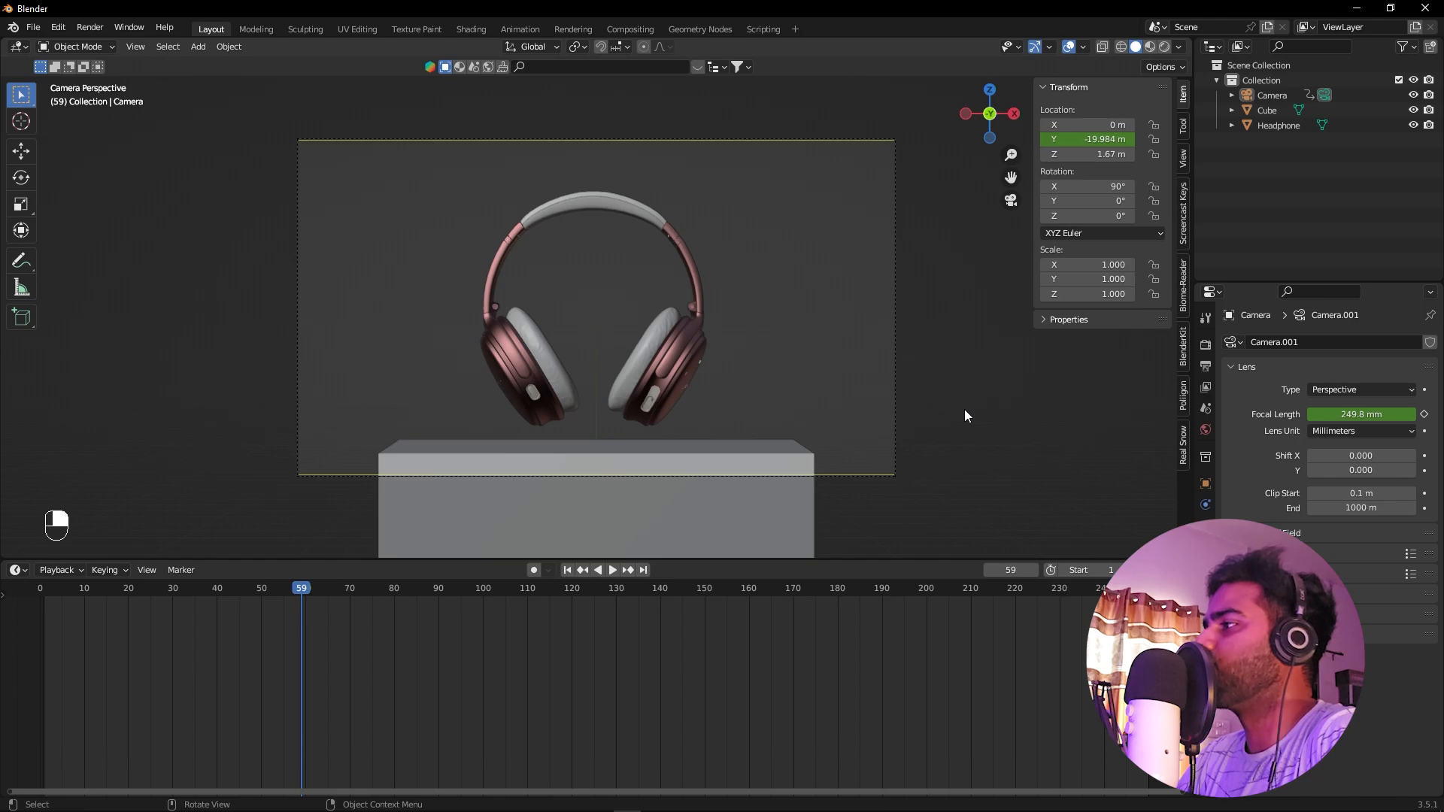
{"action": "left_click", "coordinate": [1184, 286]}
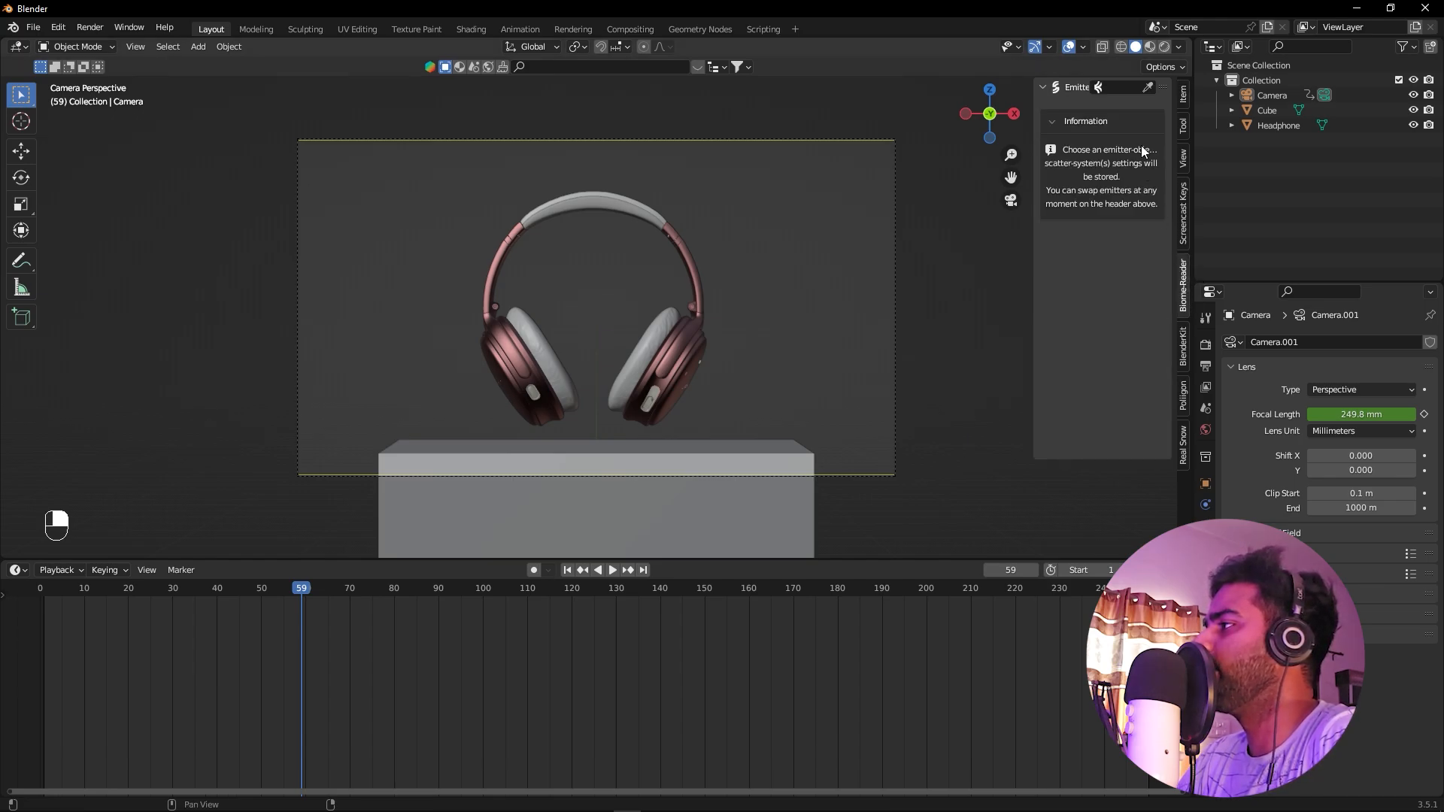
{"action": "key", "text": "n"}
{"action": "key", "text": "n"}
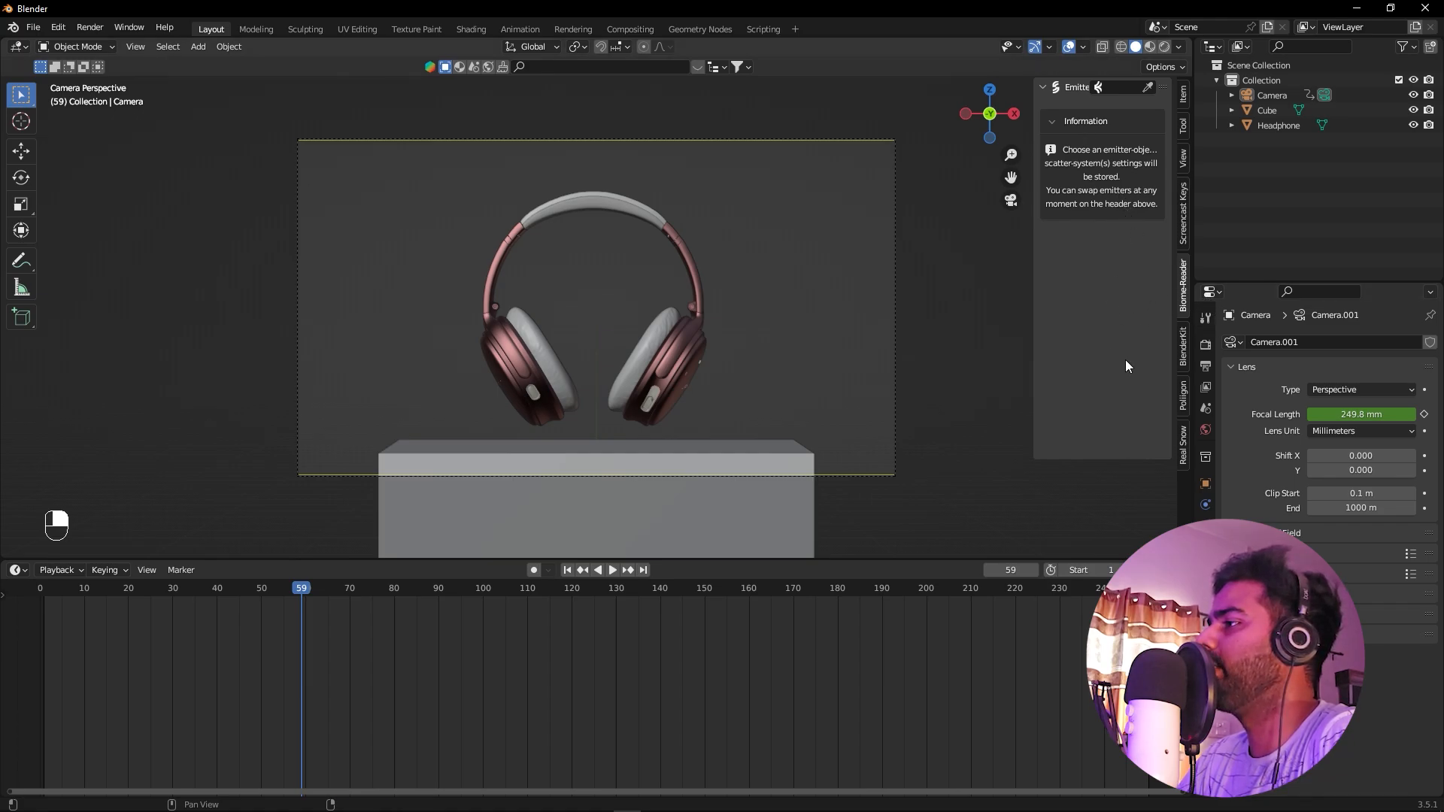
{"action": "left_click", "coordinate": [706, 457]}
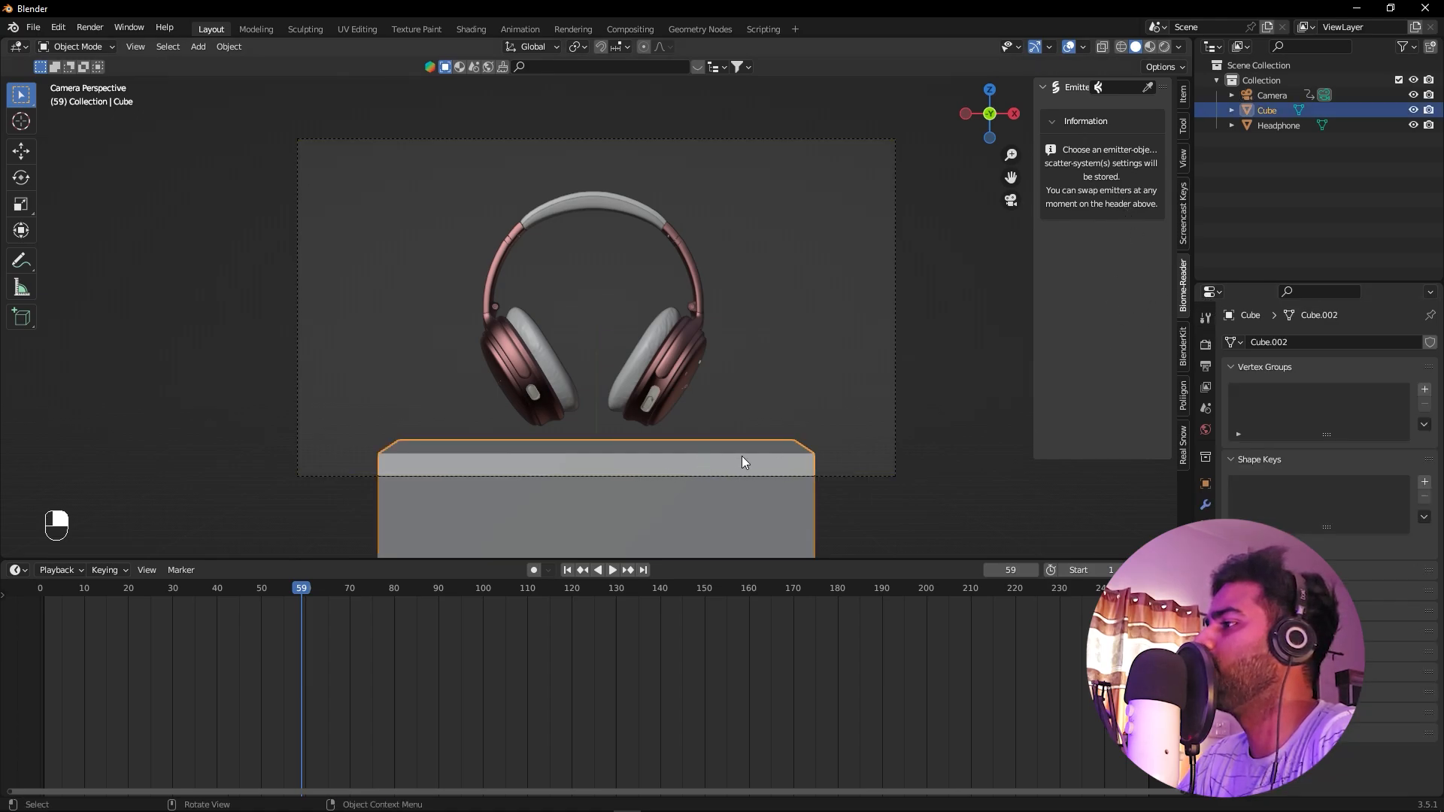
{"action": "left_click", "coordinate": [848, 263]}
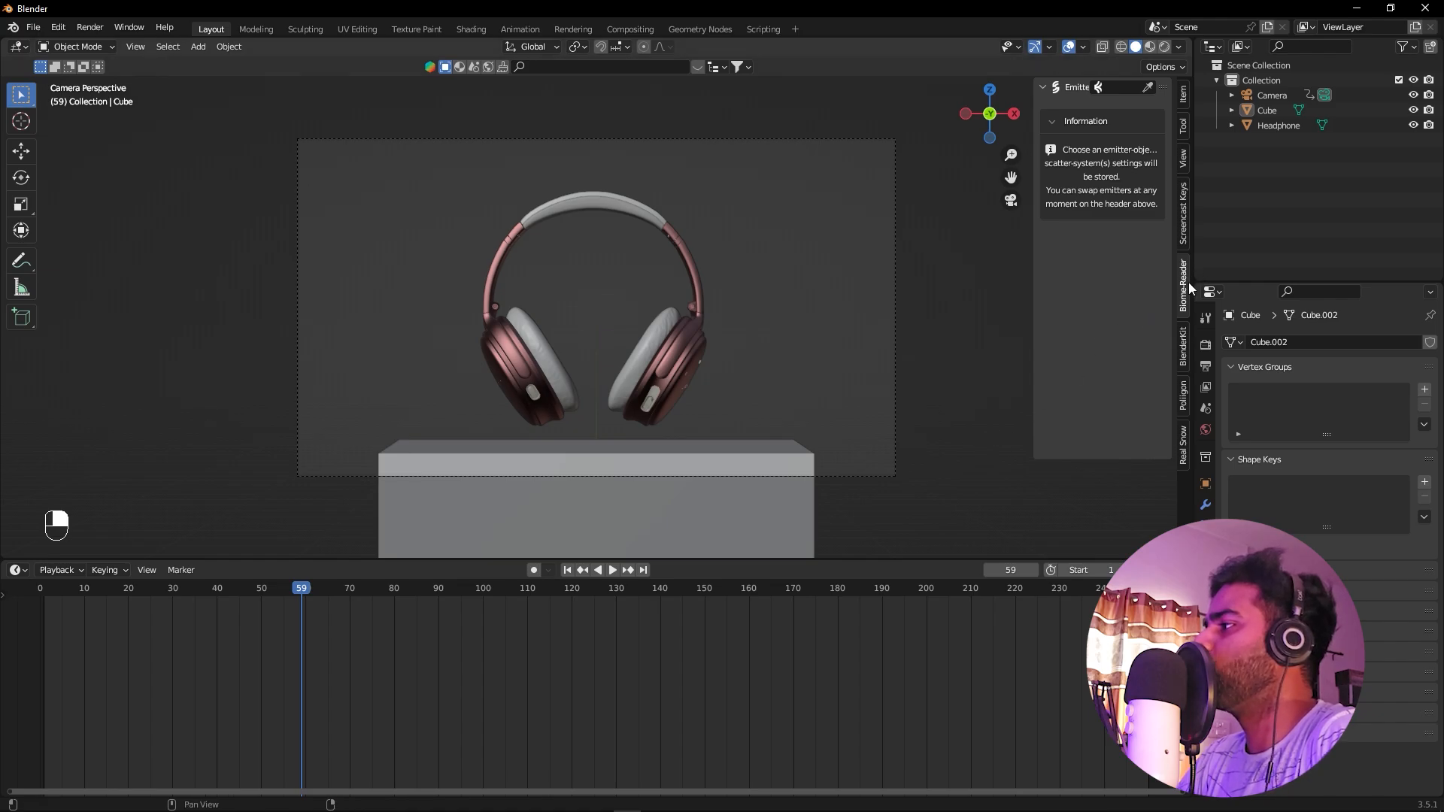
{"action": "key", "text": "n"}
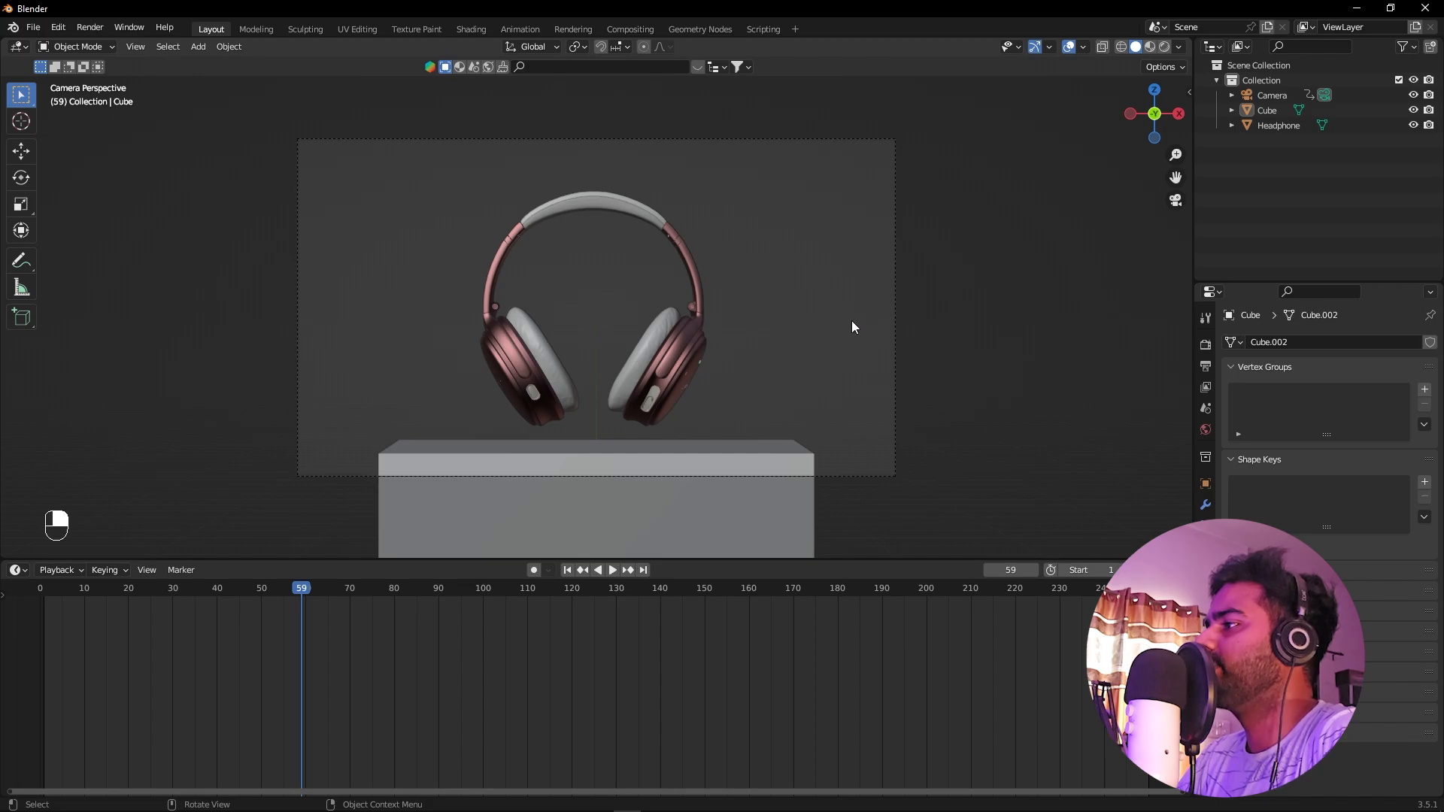
Add a mesh plane and raise it along Z to just below the cube's top face
{"action": "key", "text": "shift+a"}
{"action": "mouse_move", "coordinate": [599, 269]}
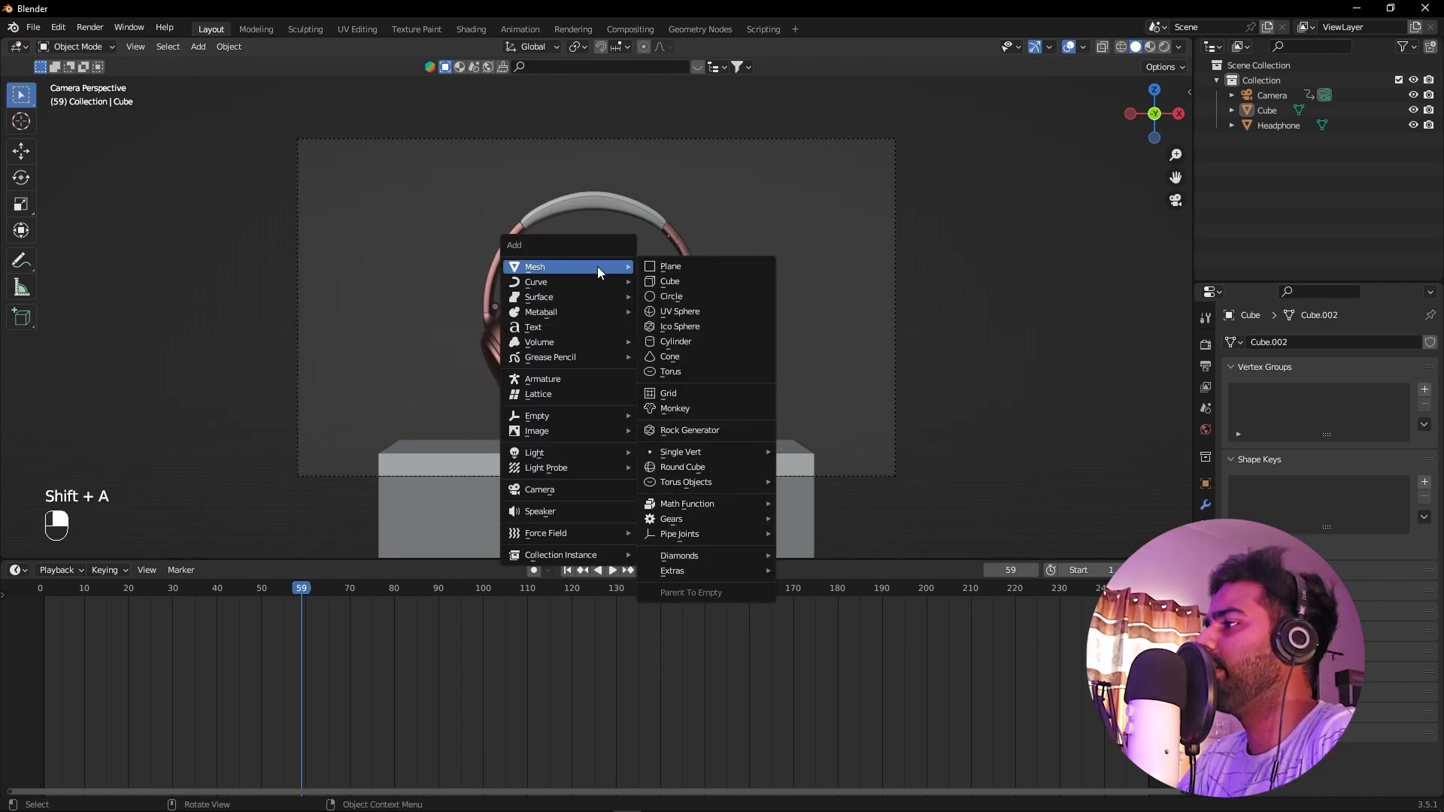
{"action": "left_click", "coordinate": [666, 268]}
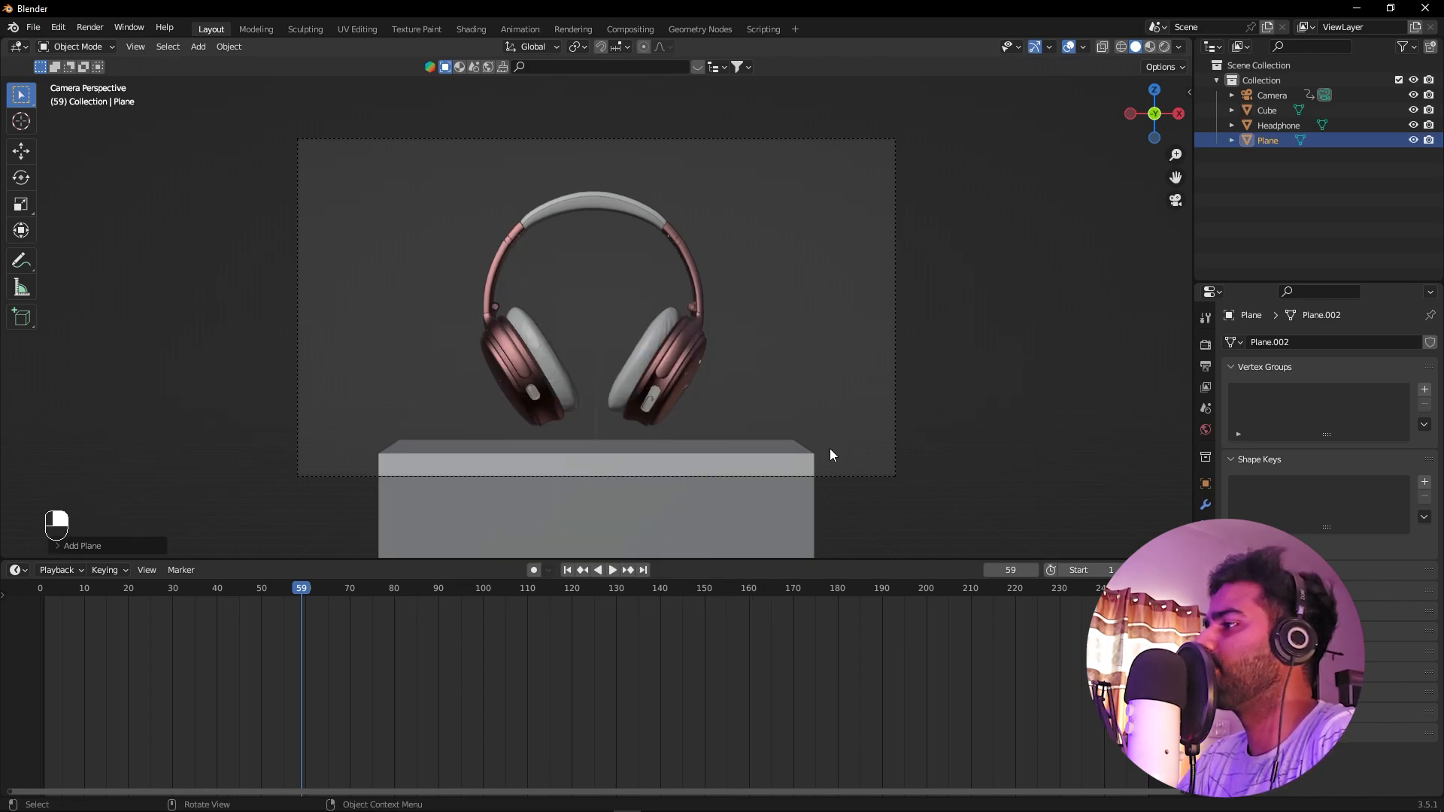
{"action": "key", "text": "g"}
{"action": "key", "text": "z"}
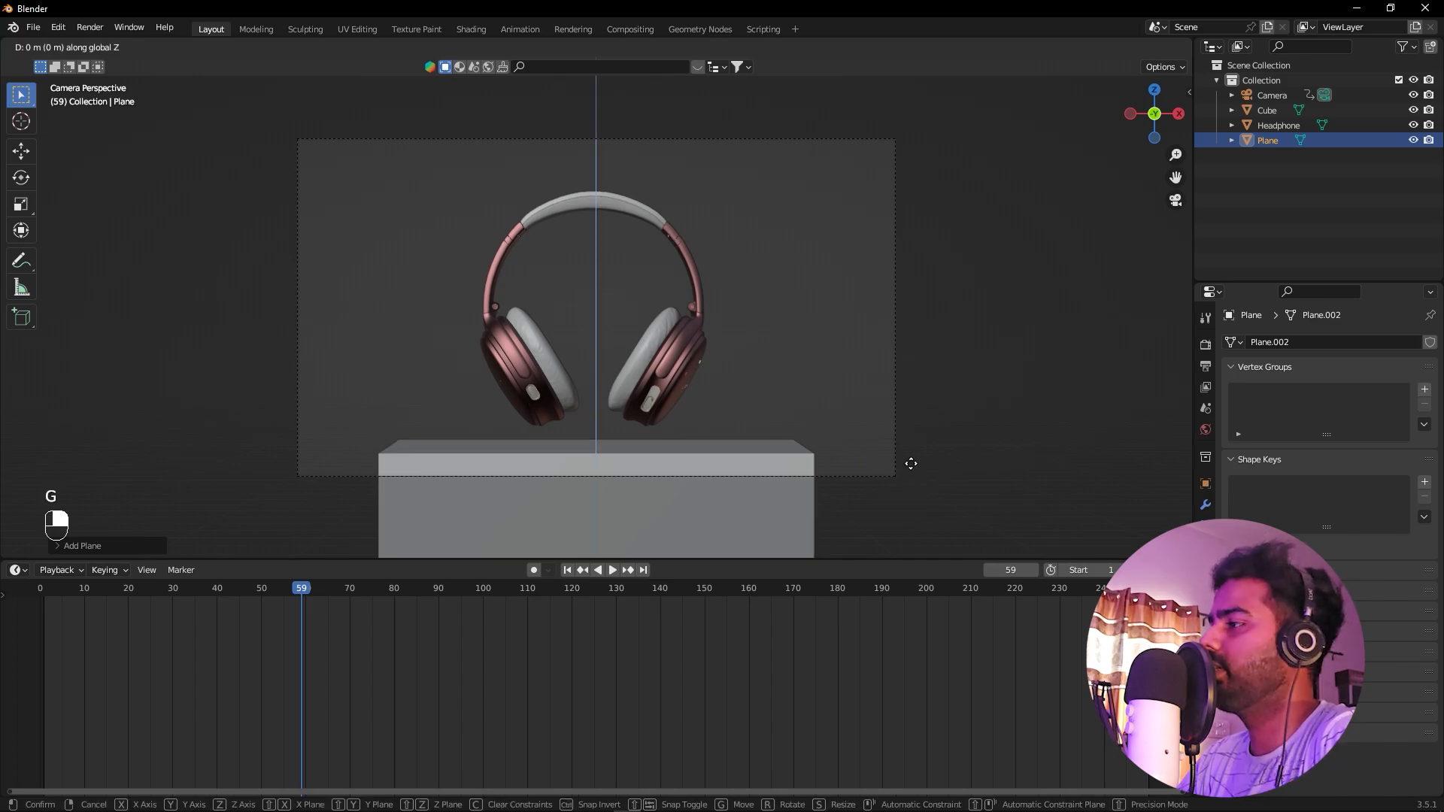
{"action": "left_click", "coordinate": [915, 311]}
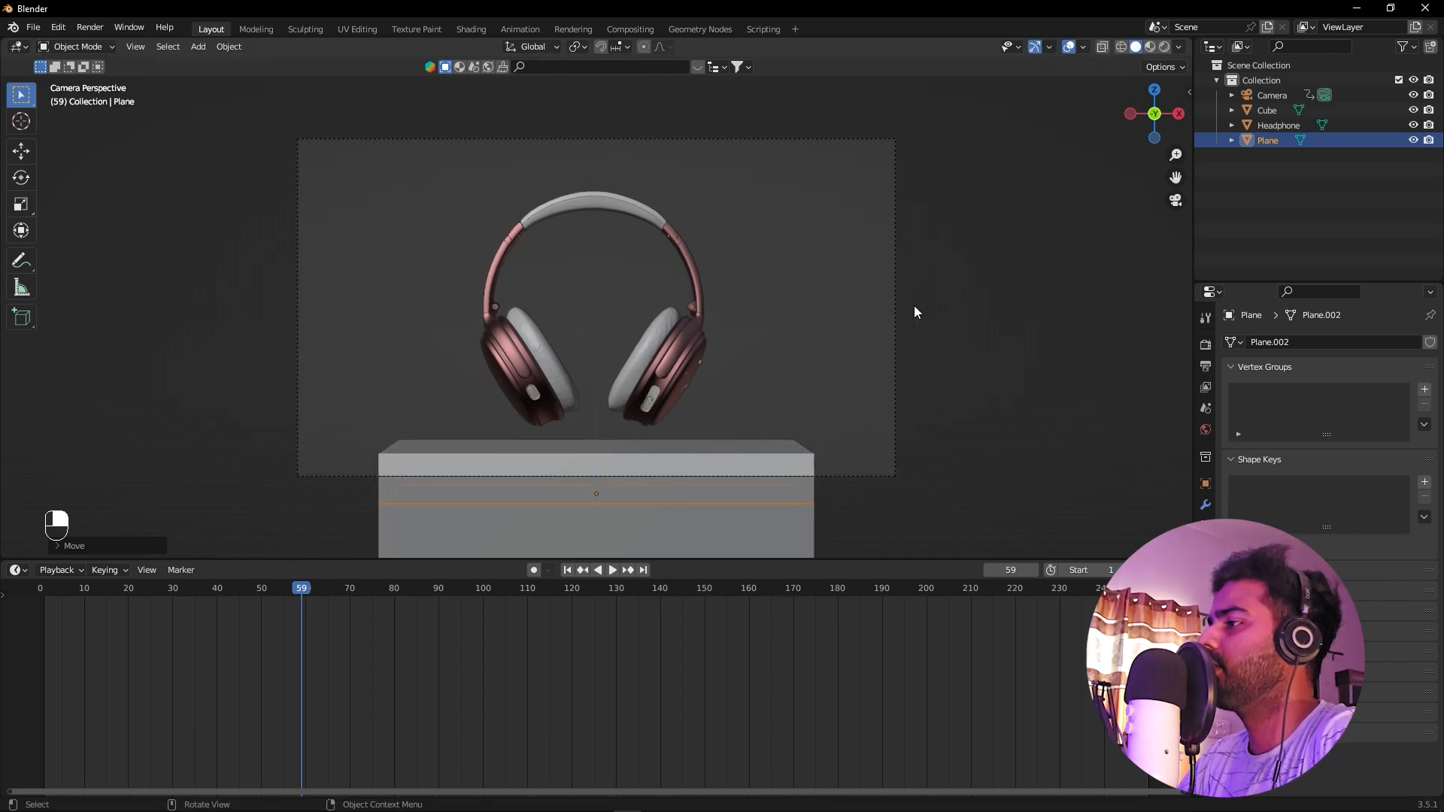
Scale the plane up into a wide ground surface around the cube and return to frame 1 with nothing selected
{"action": "key", "text": "s"}
{"action": "left_click", "coordinate": [658, 477]}
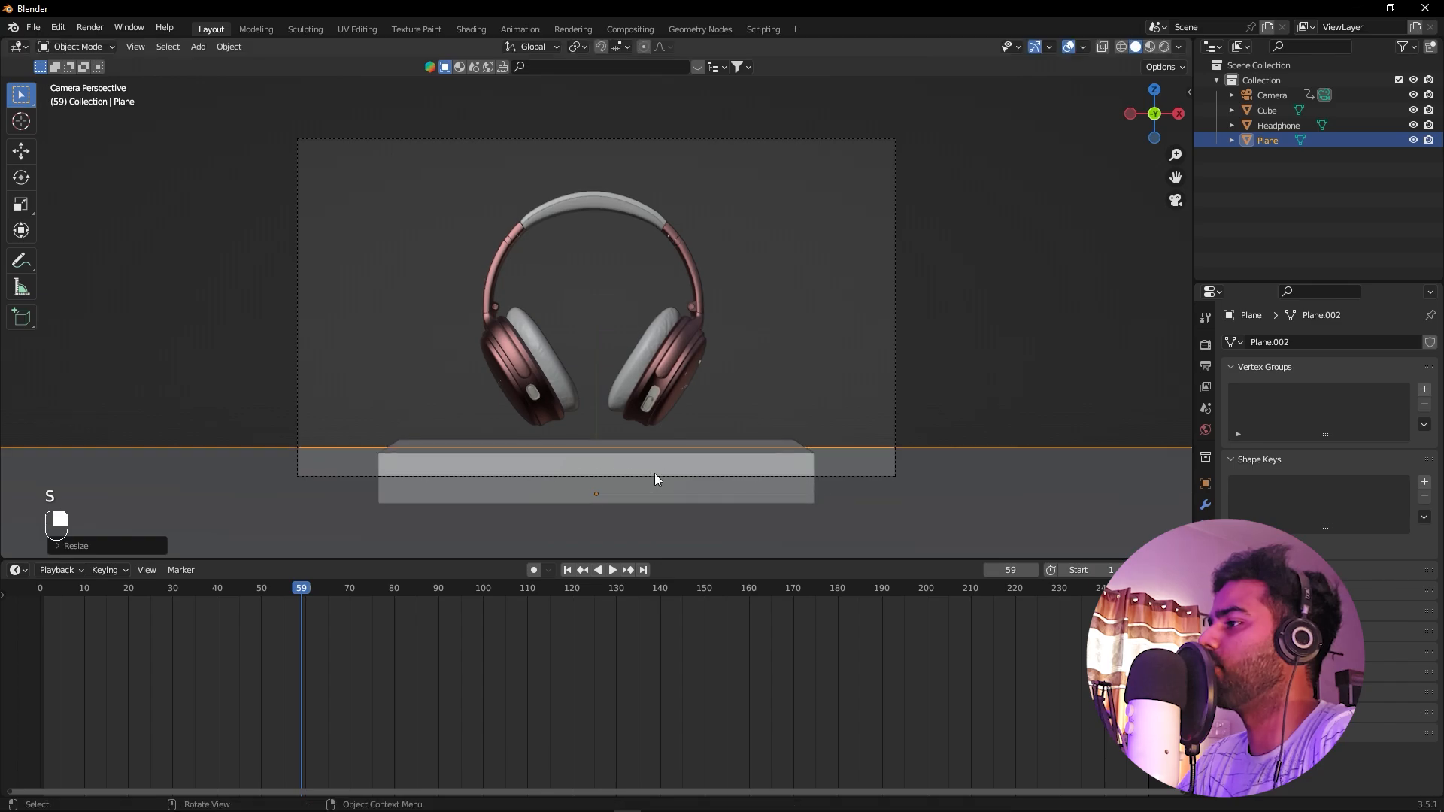
{"action": "left_click_drag", "start_coordinate": [183, 588], "coordinate": [44, 618]}
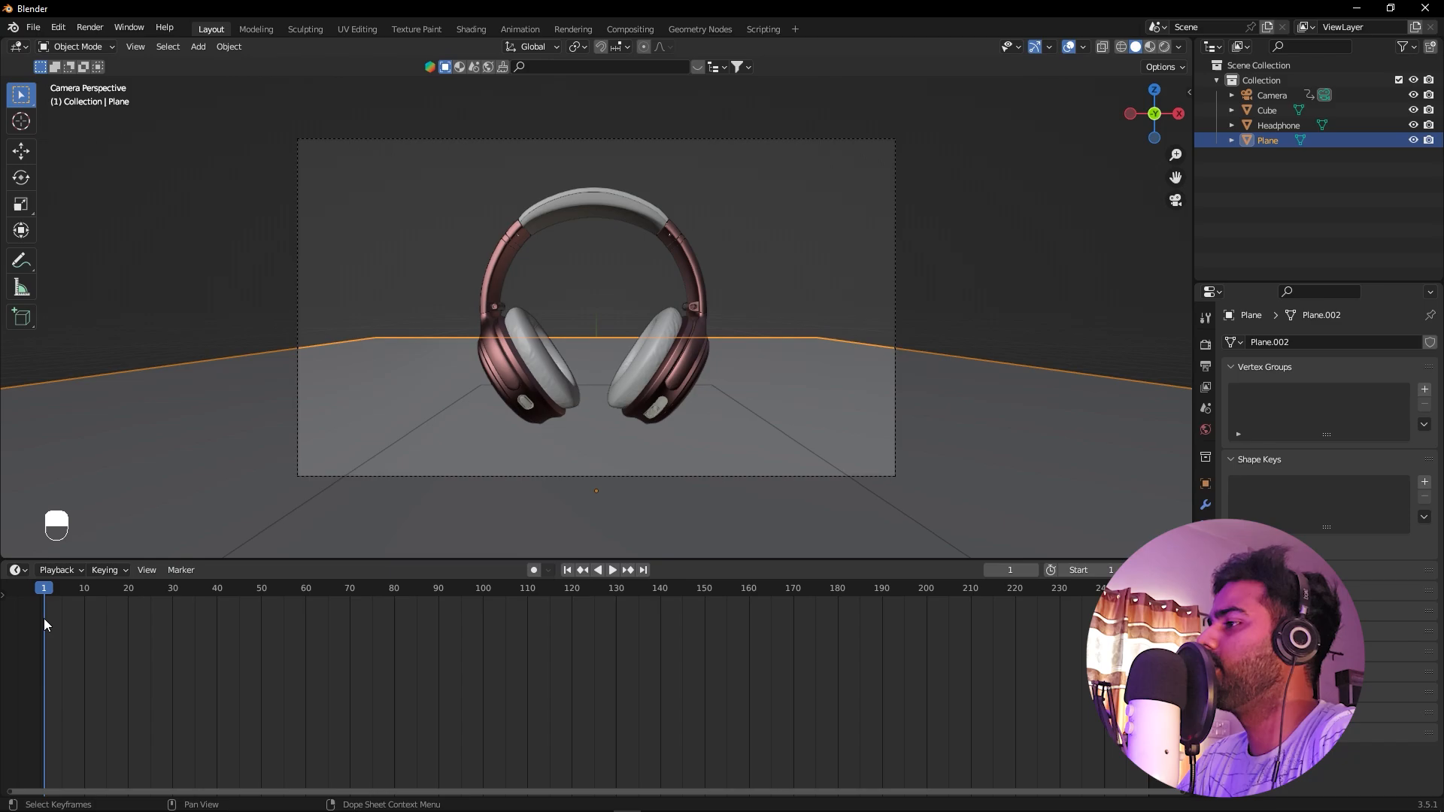
{"action": "left_click", "coordinate": [1036, 274]}
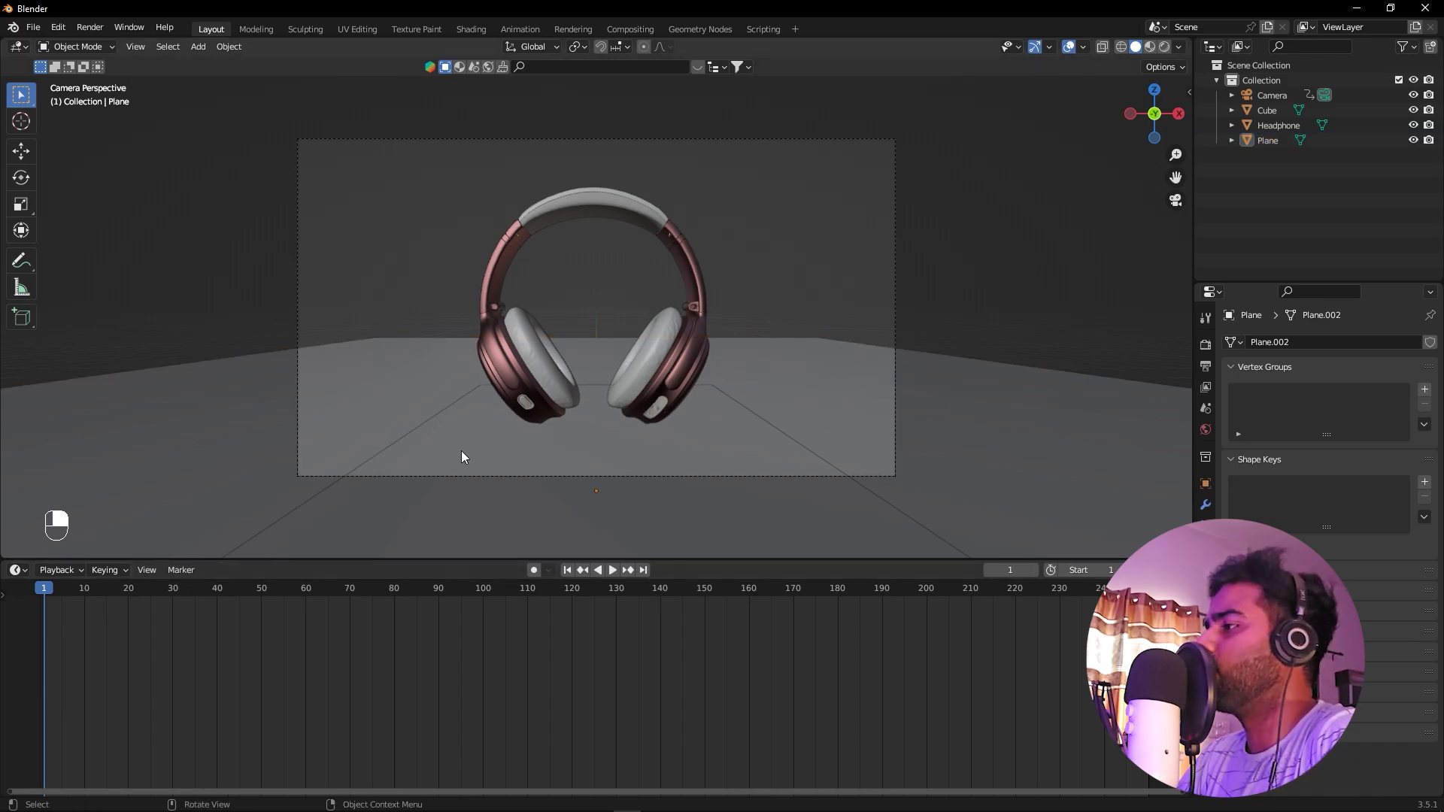
Change the timeline area to the Asset Browser and show the Bushes catalog
{"action": "left_click", "coordinate": [16, 570]}
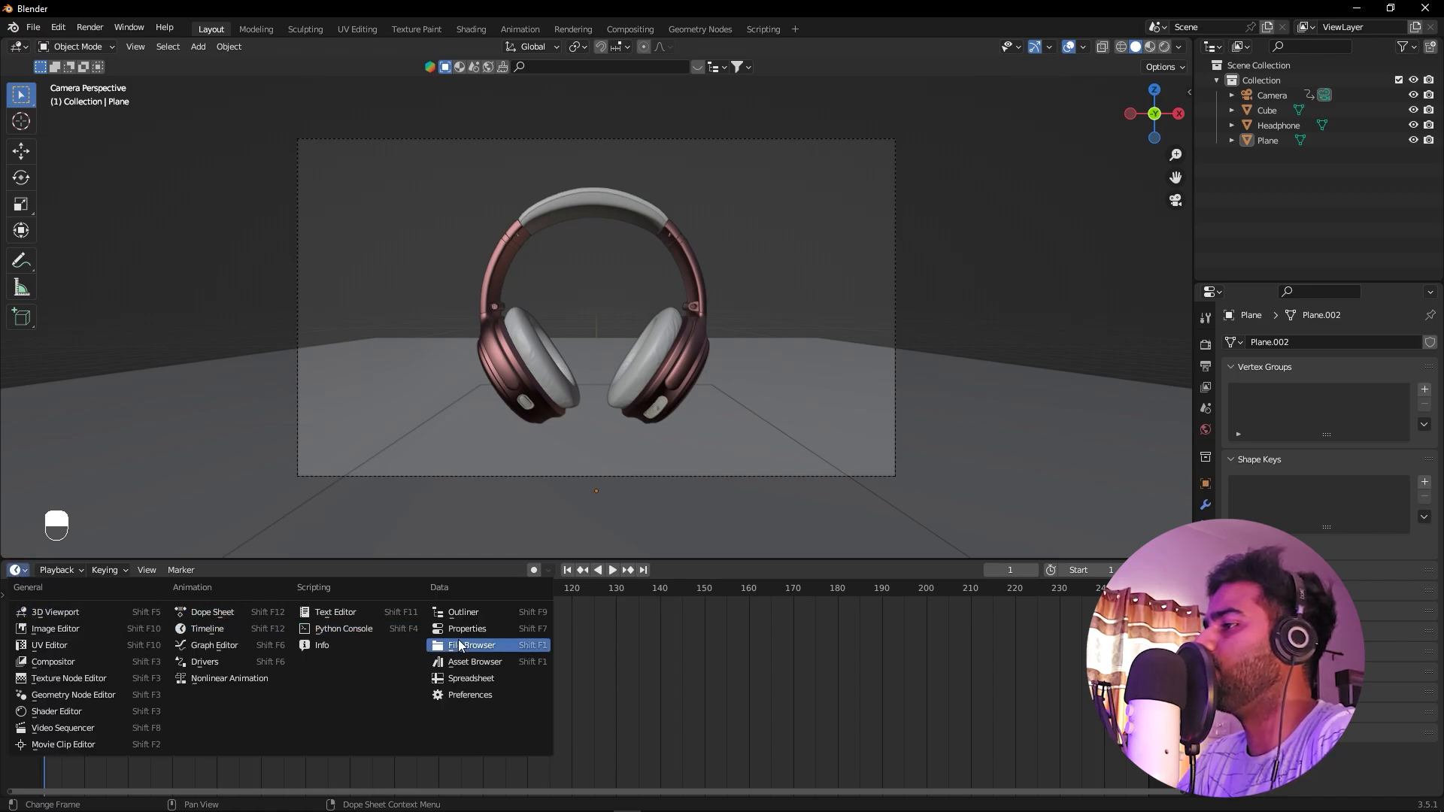
{"action": "left_click", "coordinate": [475, 662]}
{"action": "left_click", "coordinate": [74, 633]}
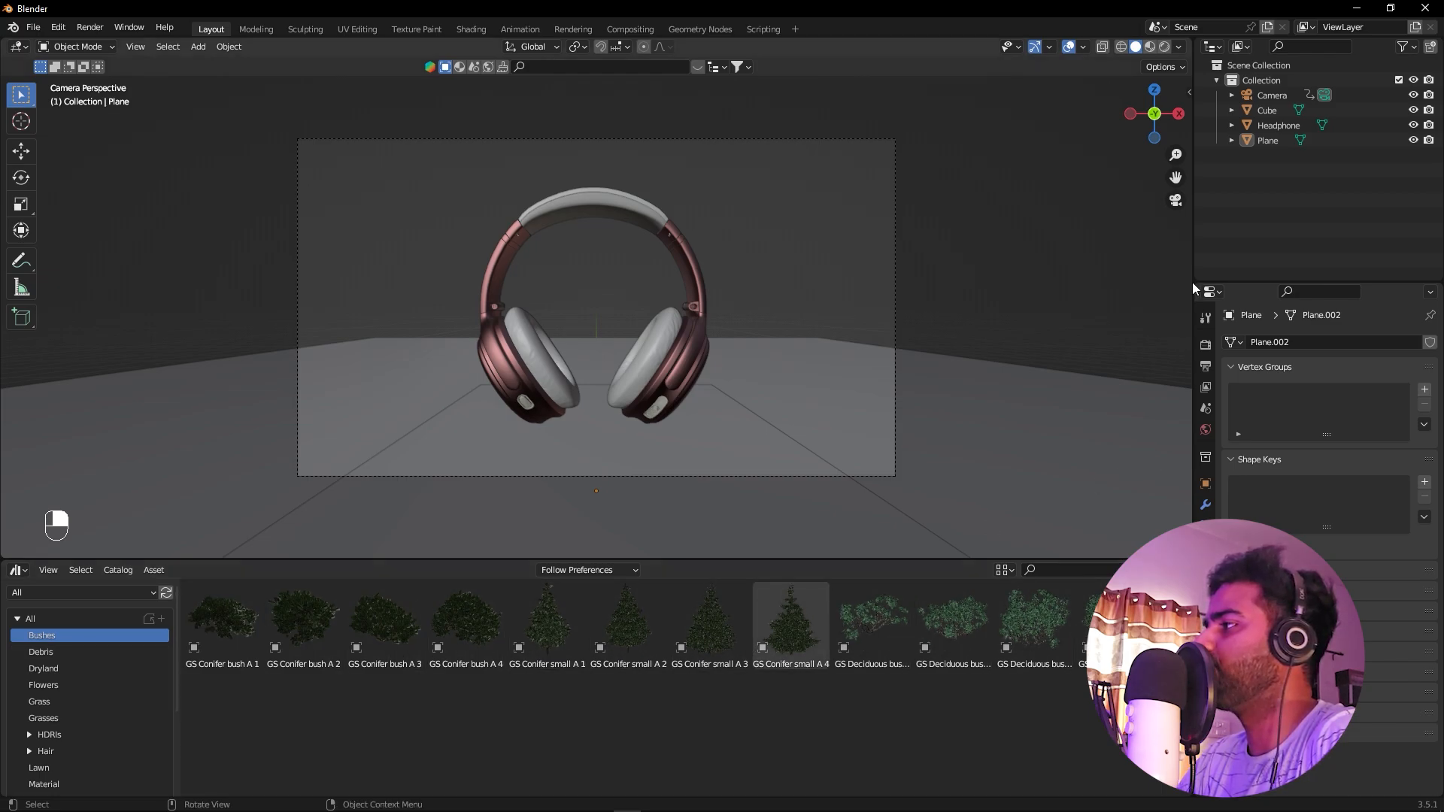
Browse the Debris, Dryland, Flowers and Bushes catalogs for vegetation assets suited to the scene
{"action": "left_click", "coordinate": [41, 655]}
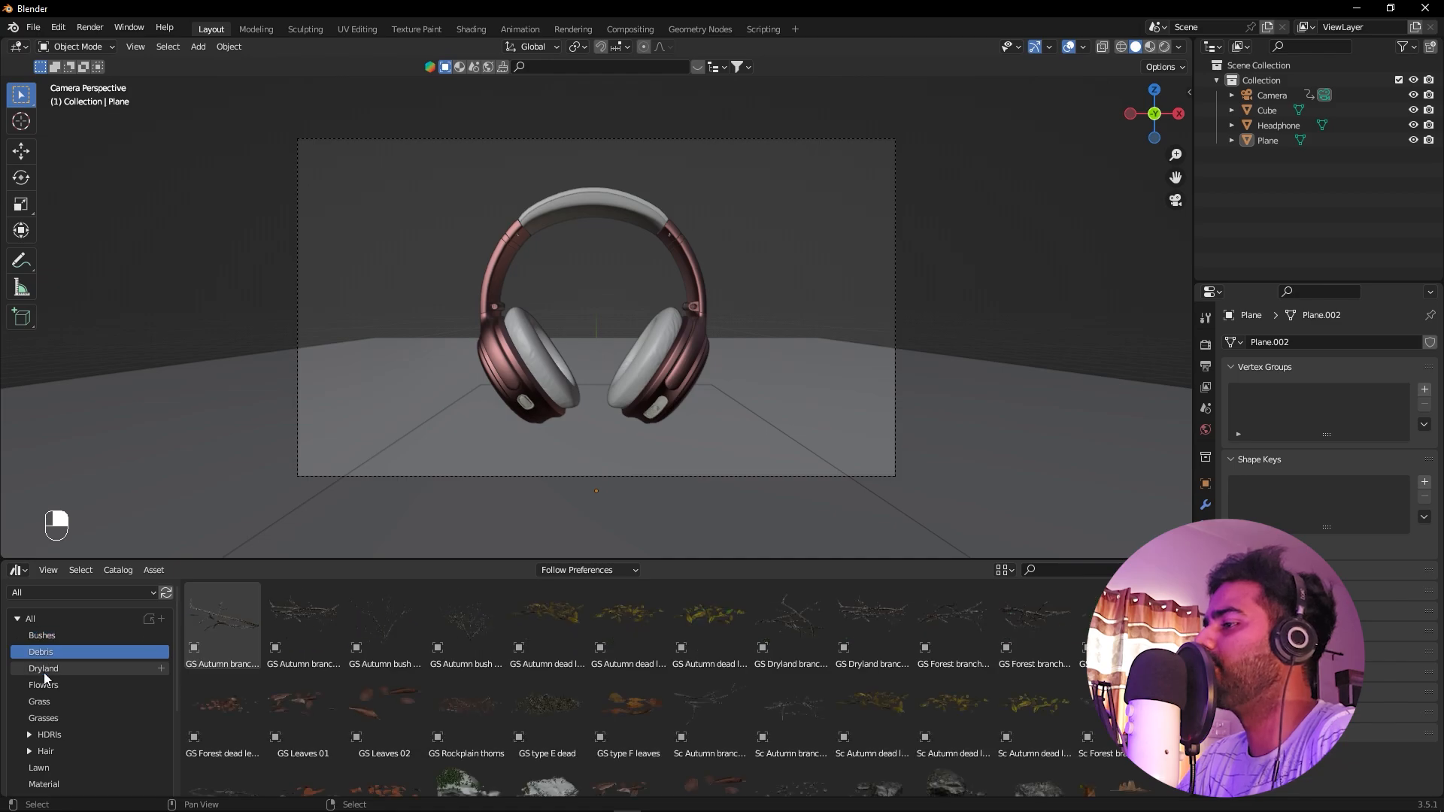
{"action": "left_click", "coordinate": [44, 671]}
{"action": "left_click", "coordinate": [46, 685]}
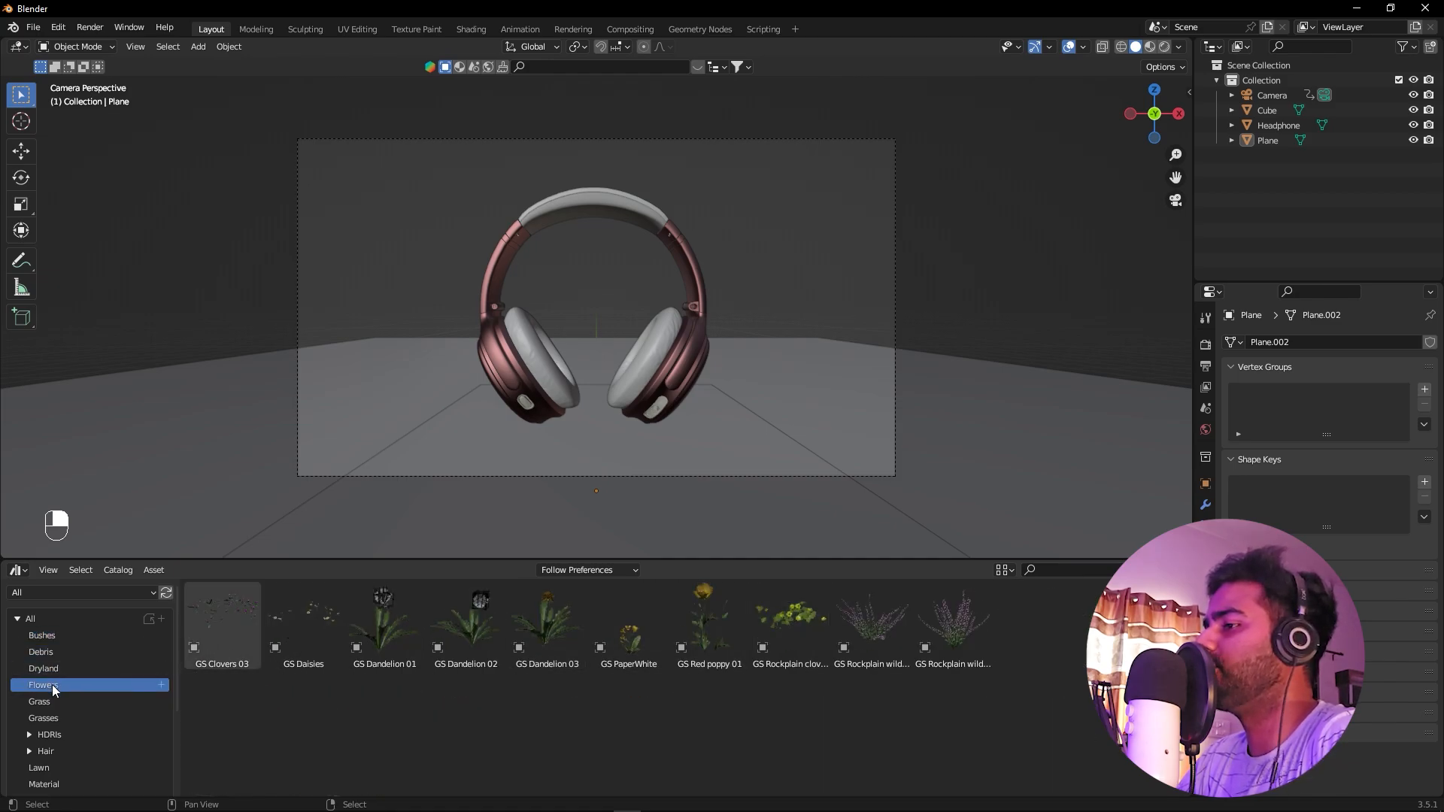
{"action": "left_click", "coordinate": [547, 624]}
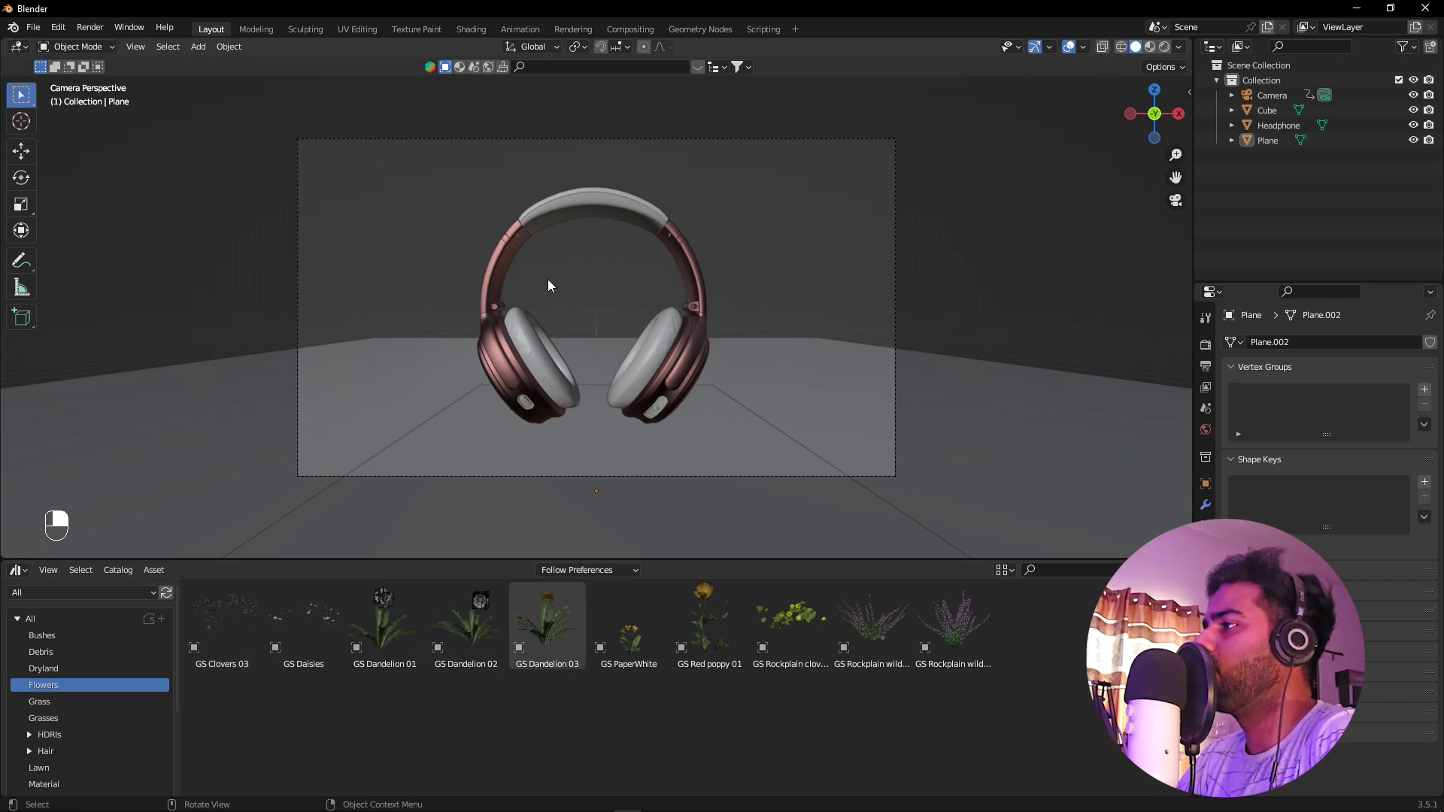
{"action": "left_click", "coordinate": [48, 634]}
{"action": "left_click", "coordinate": [52, 651]}
{"action": "left_click", "coordinate": [48, 665]}
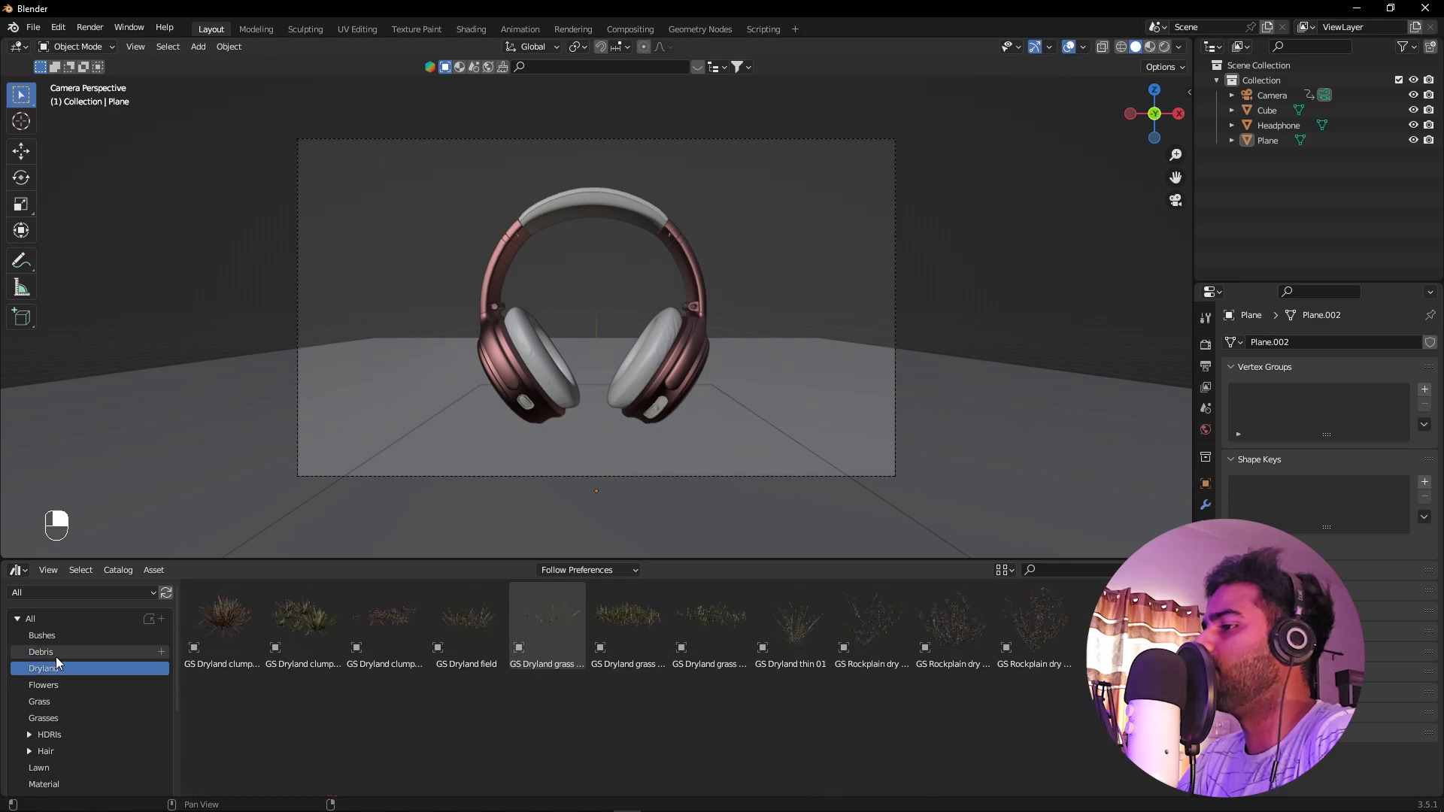
Add the Sc Forest mossy rock 01 asset from the Debris catalog to the ground beside the headphones
{"action": "left_click", "coordinate": [56, 654]}
{"action": "scroll", "coordinate": [760, 665], "scroll_direction": "down", "scroll_amount": 2}
{"action": "scroll", "coordinate": [760, 664], "scroll_direction": "down", "scroll_amount": 1}
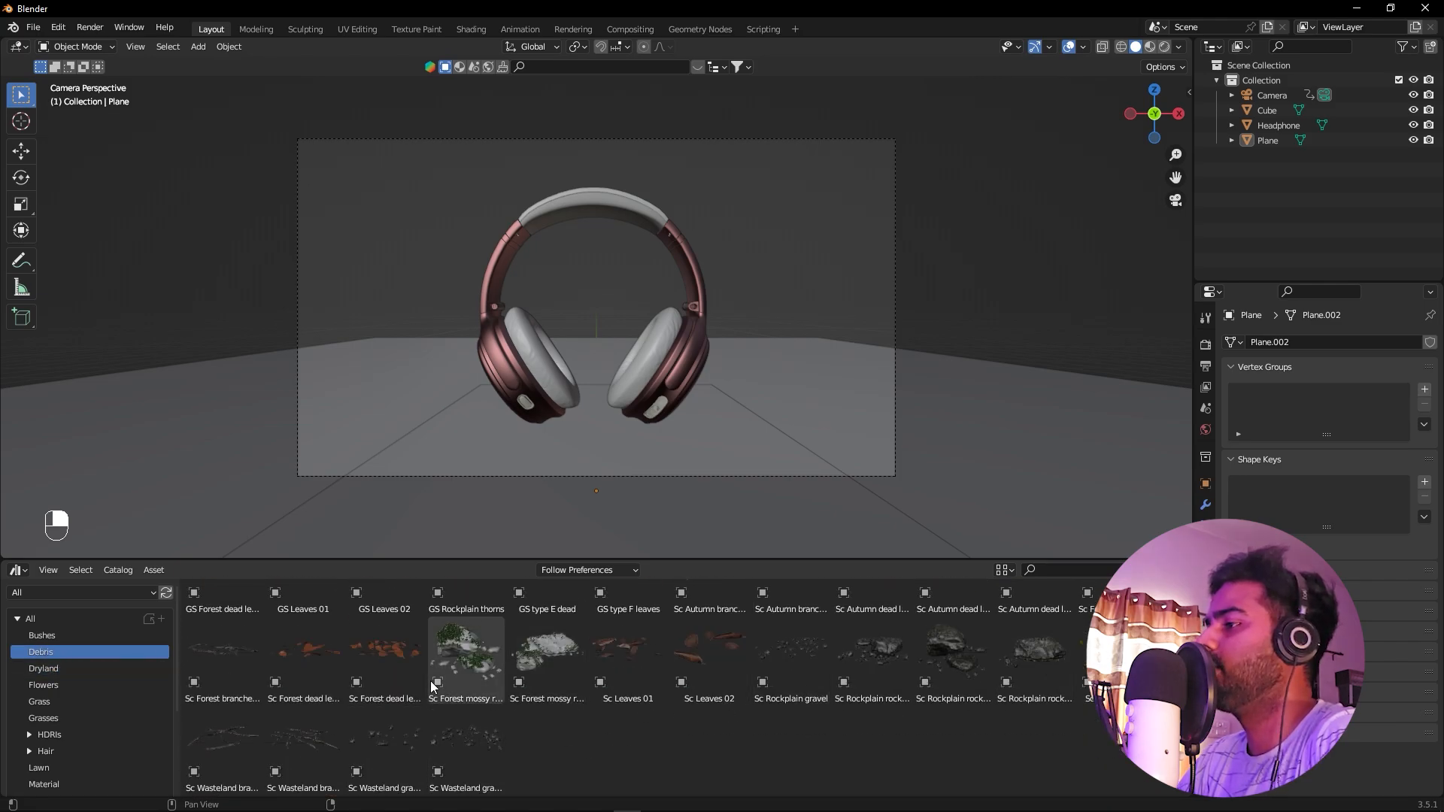
{"action": "left_click", "coordinate": [462, 659]}
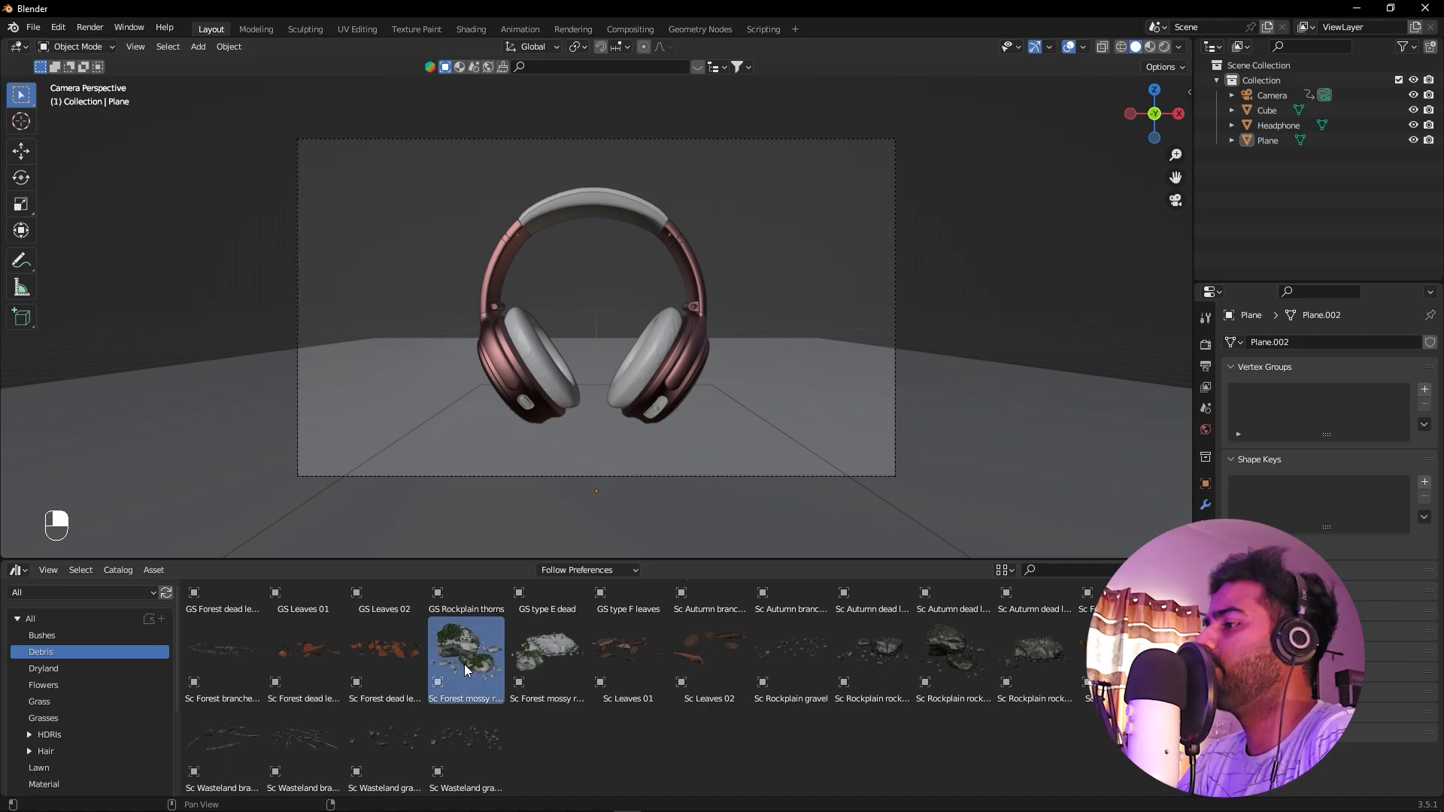
{"action": "left_click_drag", "start_coordinate": [461, 668], "coordinate": [857, 488]}
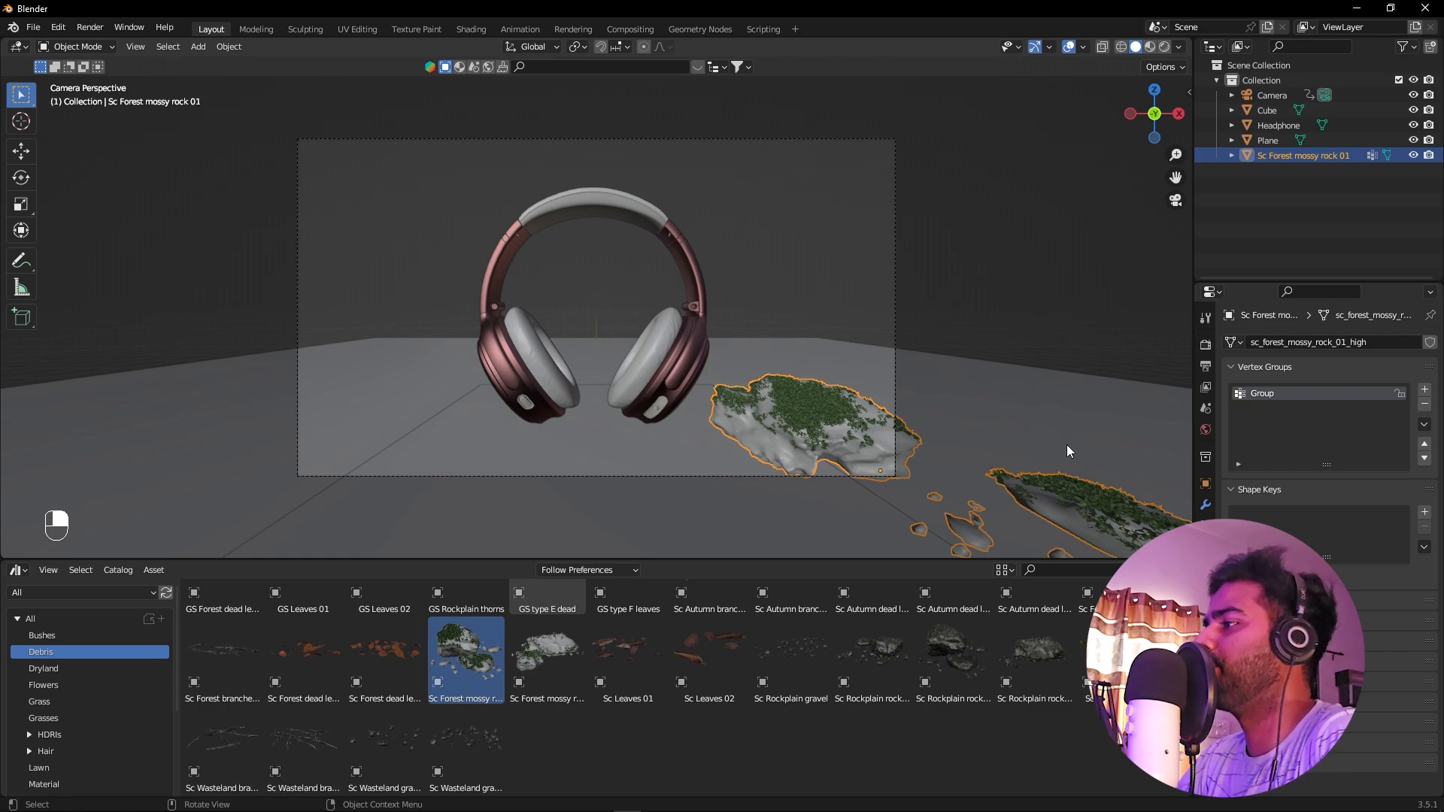
Delete the cube beneath the headphones
{"action": "key", "text": "KP_0"}
{"action": "middle_click_drag", "start_coordinate": [654, 385], "coordinate": [829, 431], "text": "alt"}
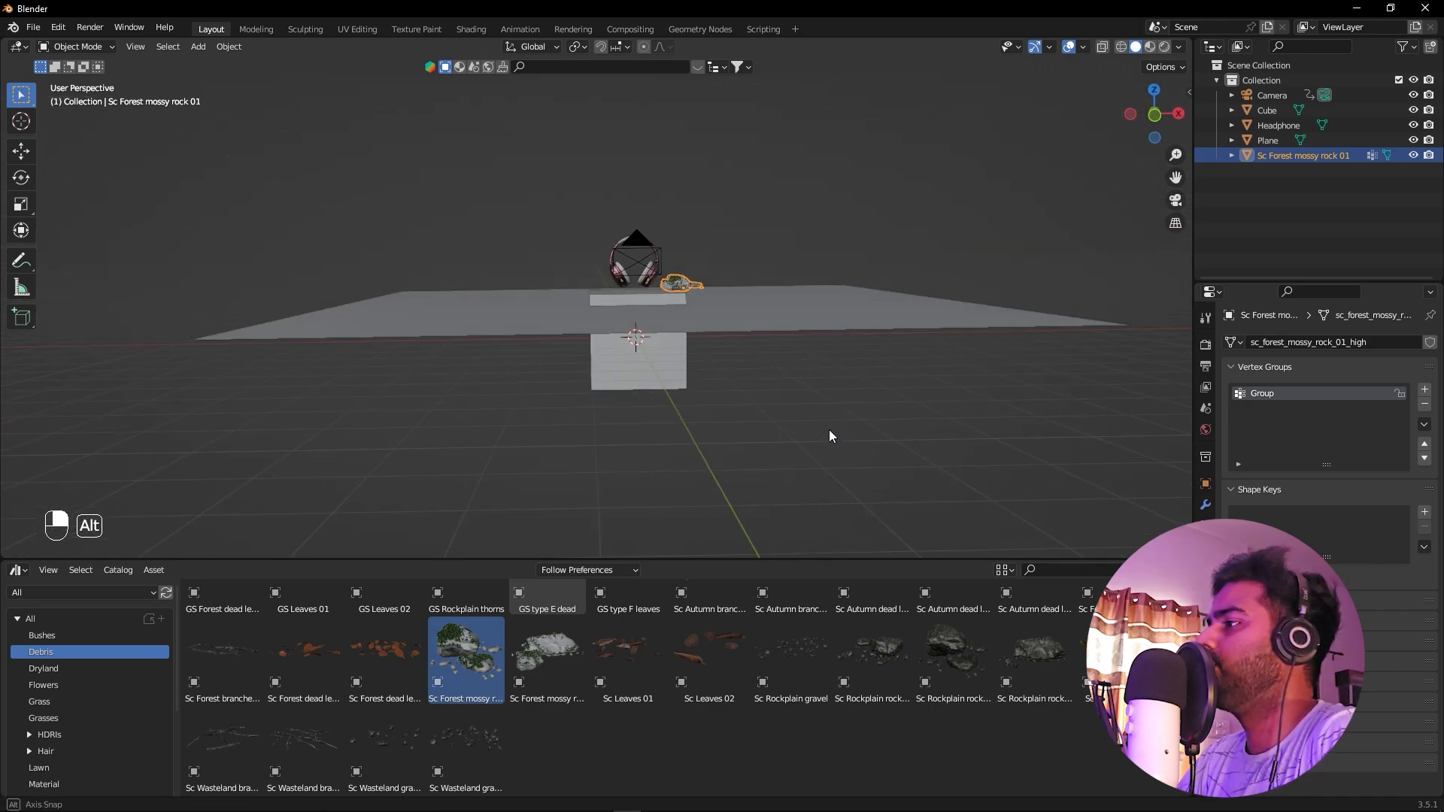
{"action": "left_click", "coordinate": [655, 380]}
{"action": "key", "text": "x"}
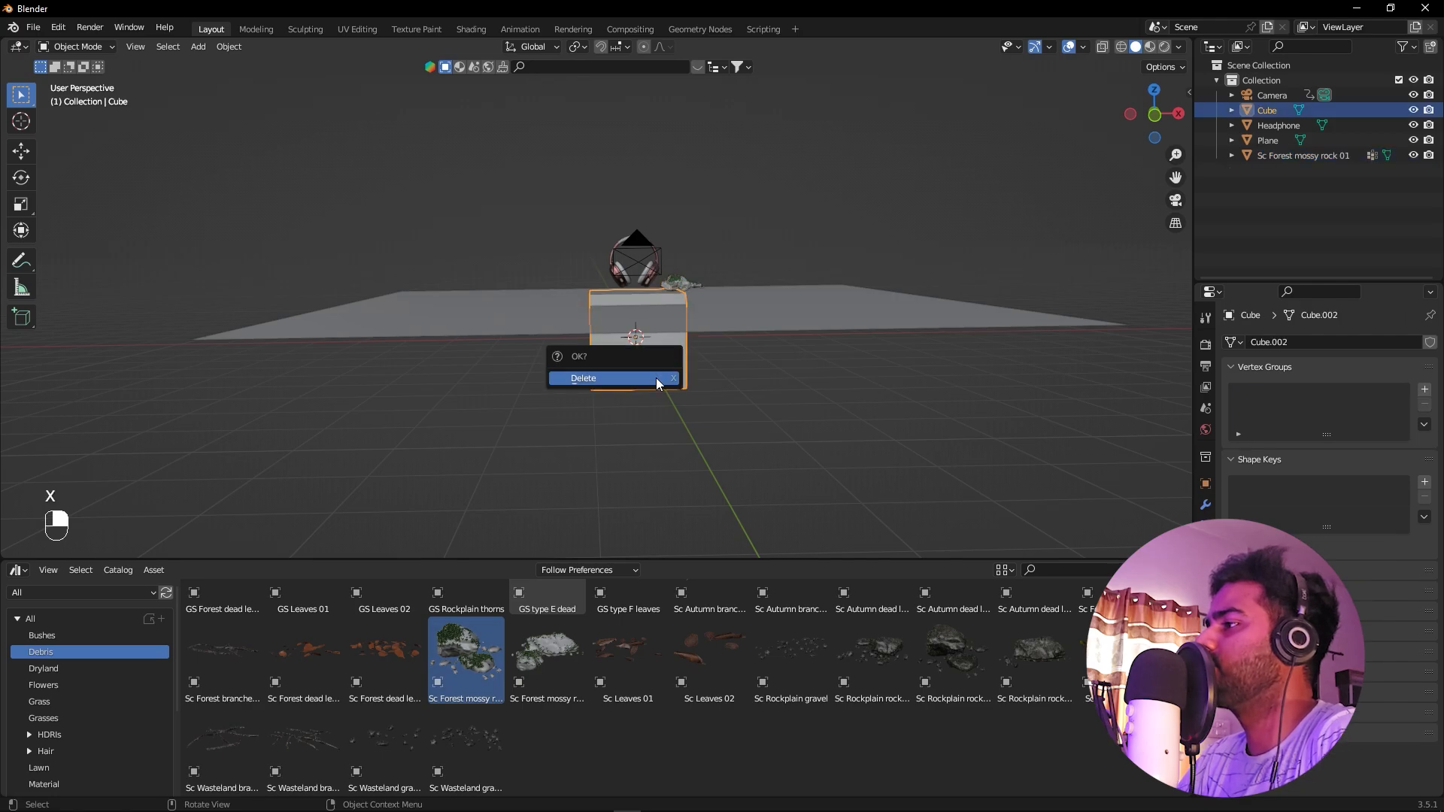
{"action": "left_click", "coordinate": [655, 378]}
Scale the mossy rock up uniformly to about 2.62
{"action": "left_click", "coordinate": [681, 285]}
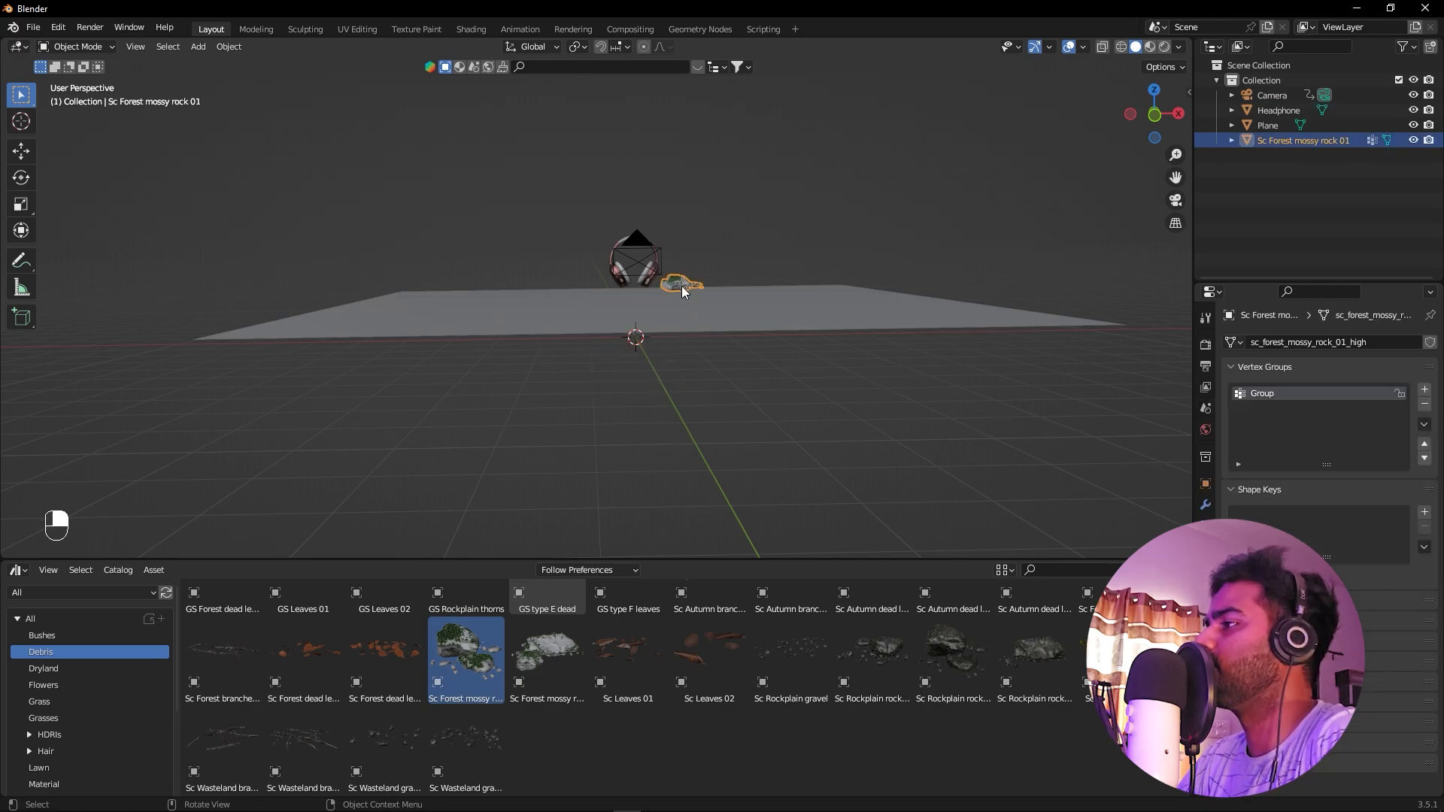
{"action": "key", "text": "s"}
{"action": "left_click", "coordinate": [814, 354]}
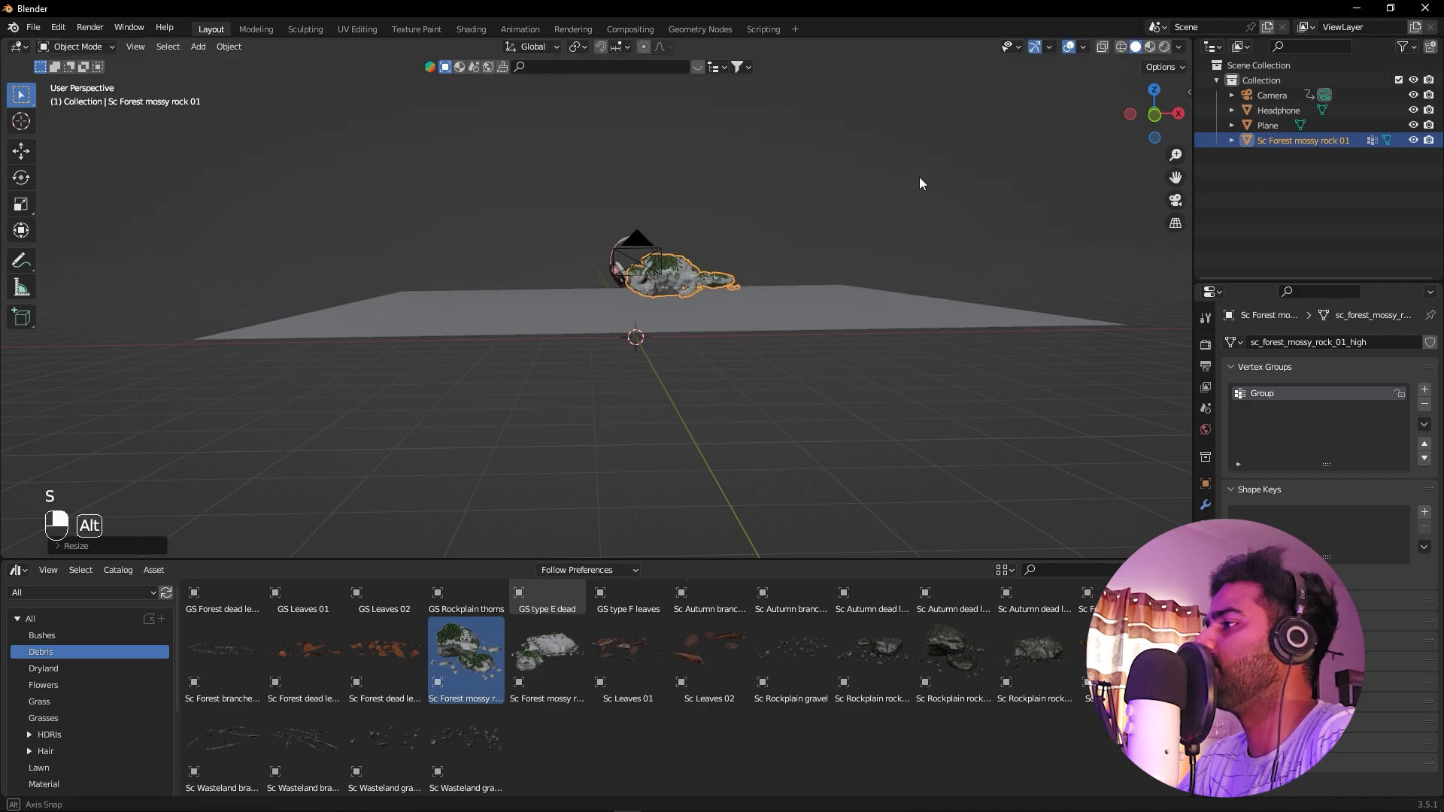
In the right view, move the mossy rock about 0.77 m down and 0.21 m along negative Y, beneath the headphones
{"action": "left_click_drag", "start_coordinate": [919, 177], "coordinate": [929, 263], "text": "alt"}
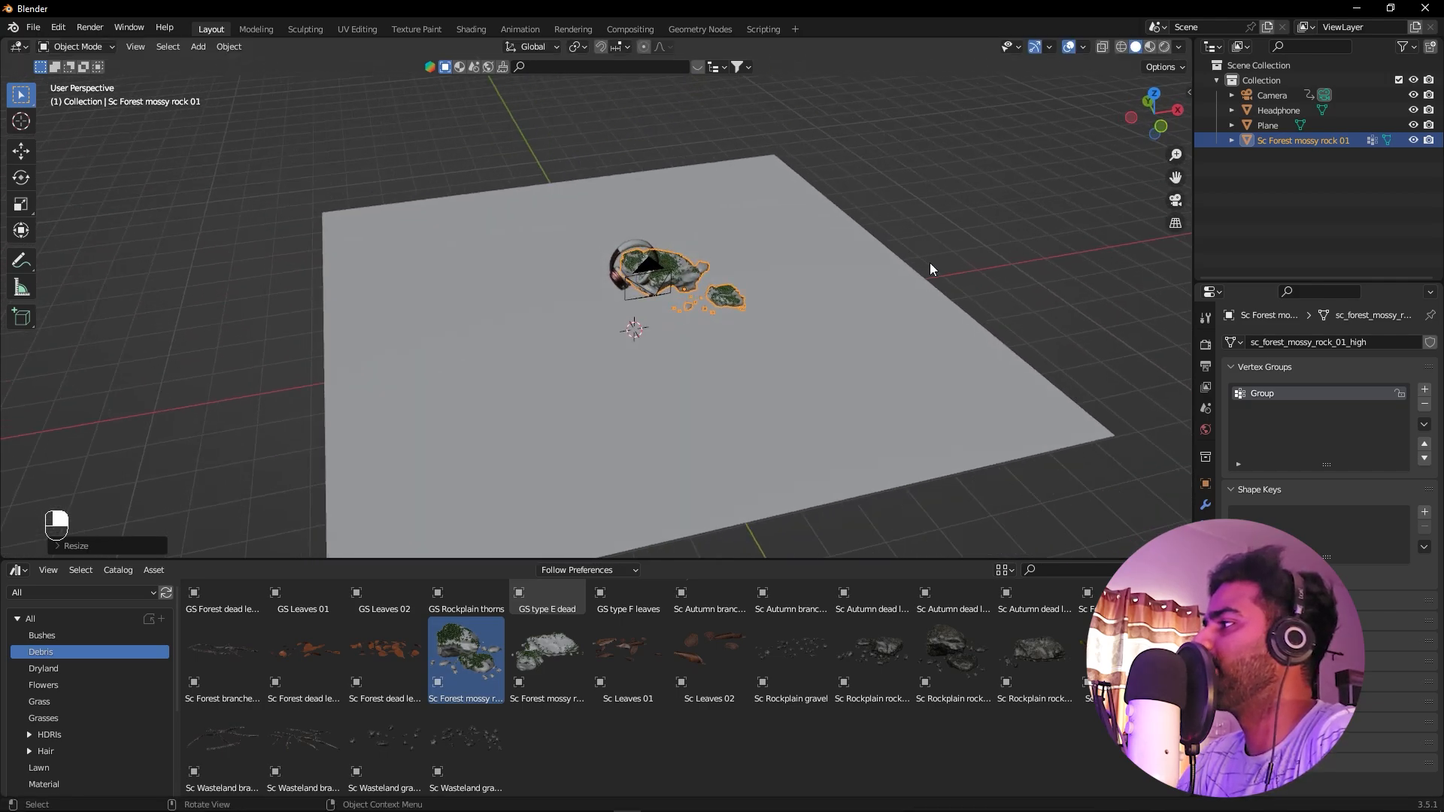
{"action": "left_click", "coordinate": [1179, 111]}
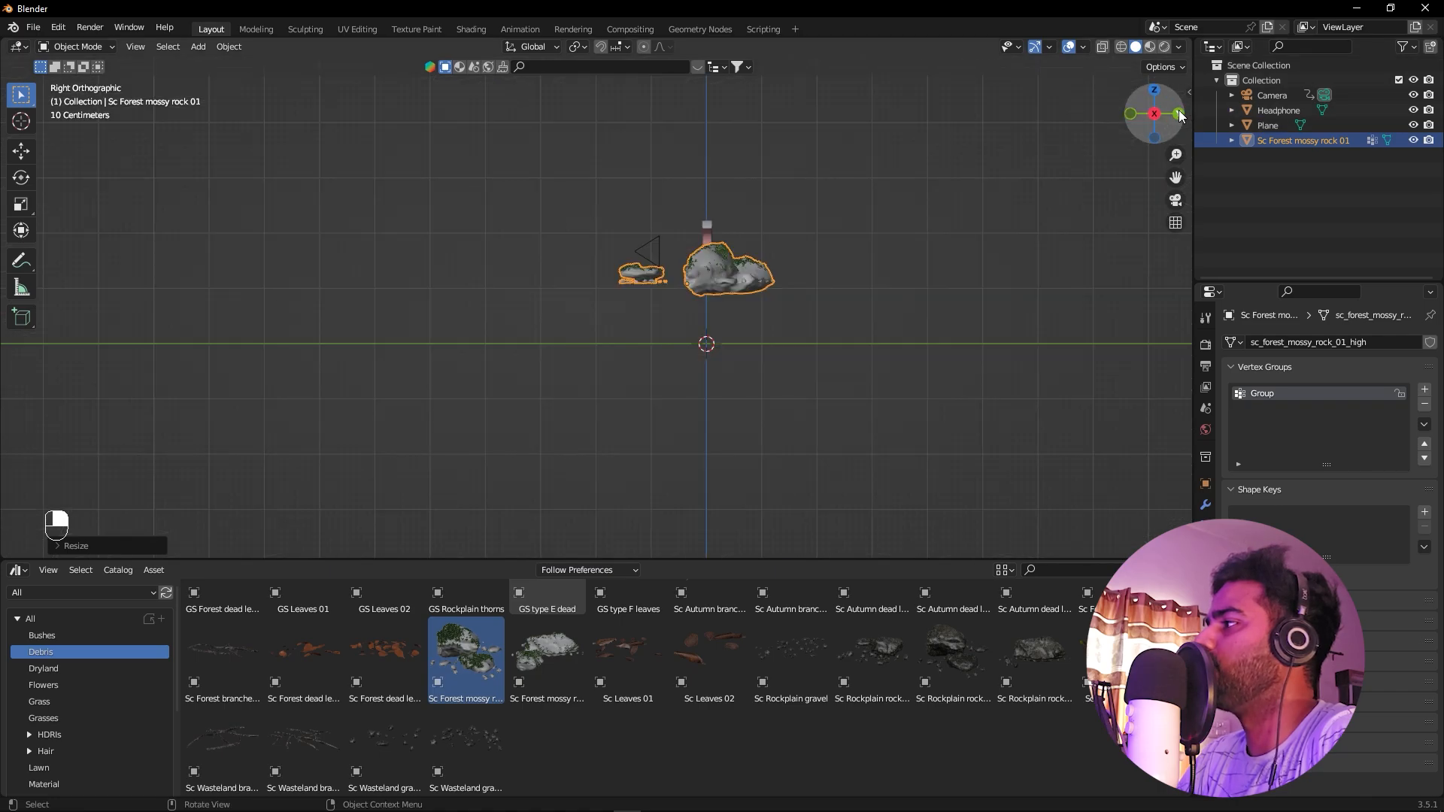
{"action": "scroll", "coordinate": [797, 328], "scroll_direction": "up", "scroll_amount": 5}
{"action": "left_click_drag", "start_coordinate": [1044, 291], "coordinate": [826, 314], "text": "alt+shift"}
{"action": "scroll", "coordinate": [802, 370], "scroll_direction": "up", "scroll_amount": 2}
{"action": "key", "text": "g"}
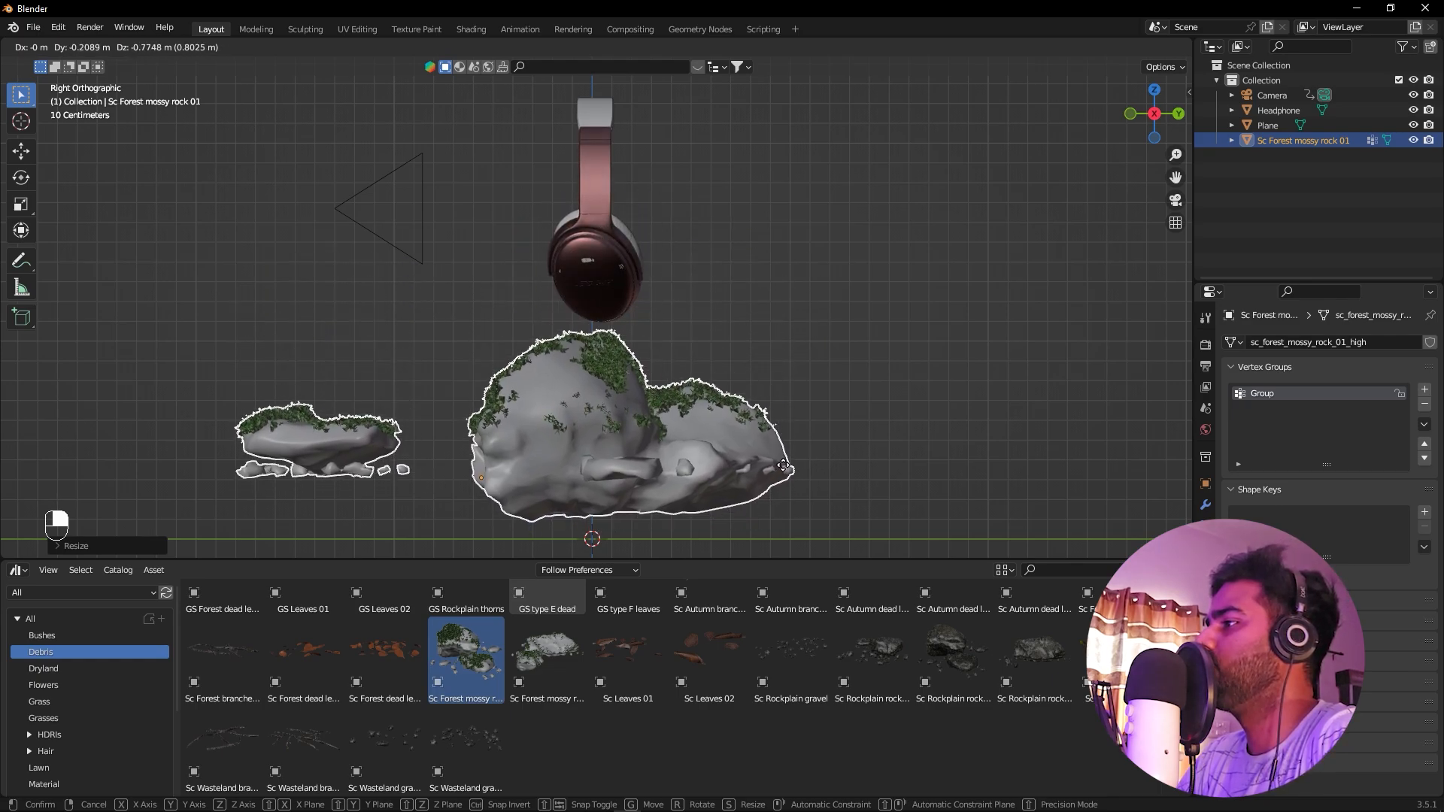
{"action": "left_click", "coordinate": [783, 465]}
{"action": "left_click_drag", "start_coordinate": [783, 465], "coordinate": [939, 446], "text": "alt"}
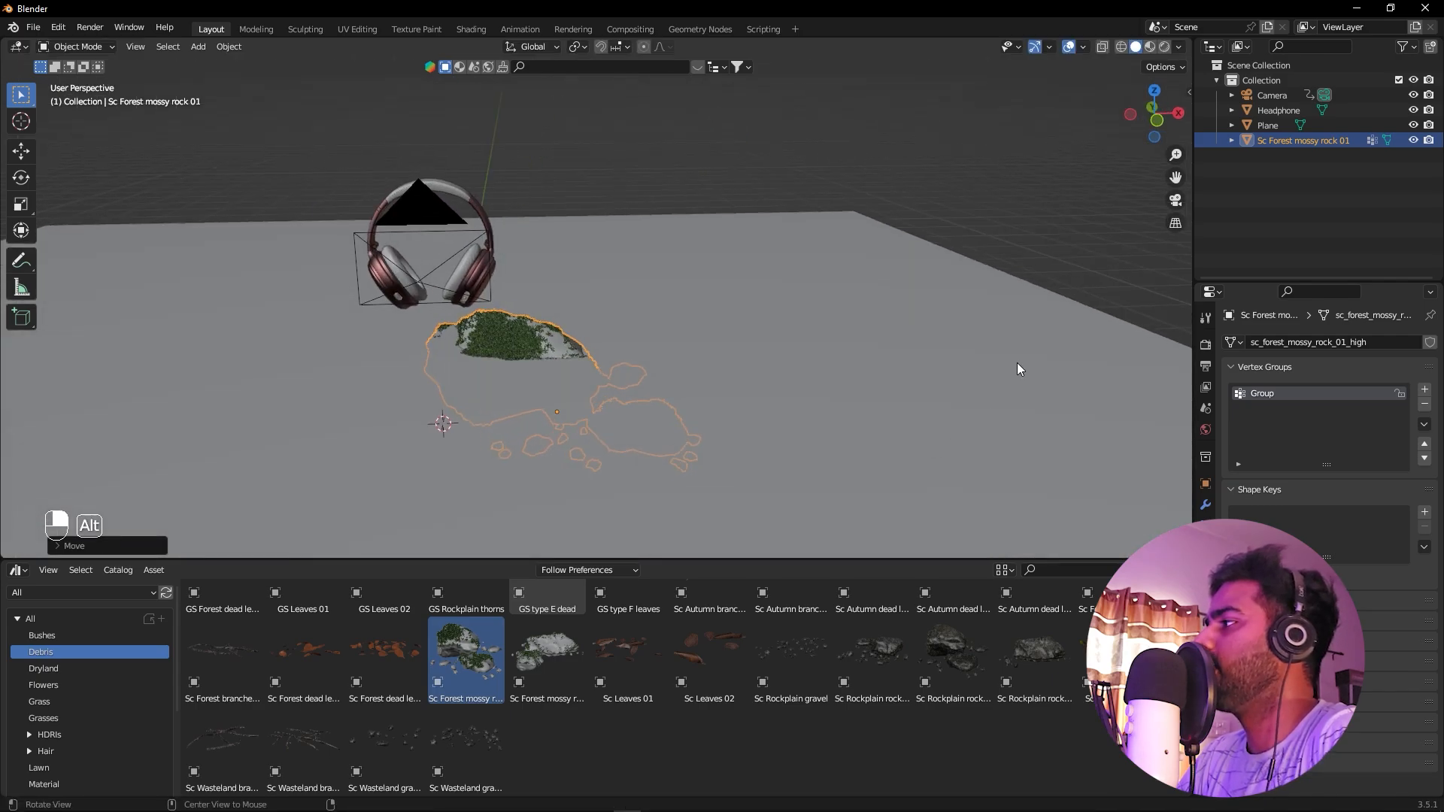
In the front view, shift the mossy rock along X to about 0.45 m under the headphones and return to the camera view
{"action": "key", "text": "KP_3"}
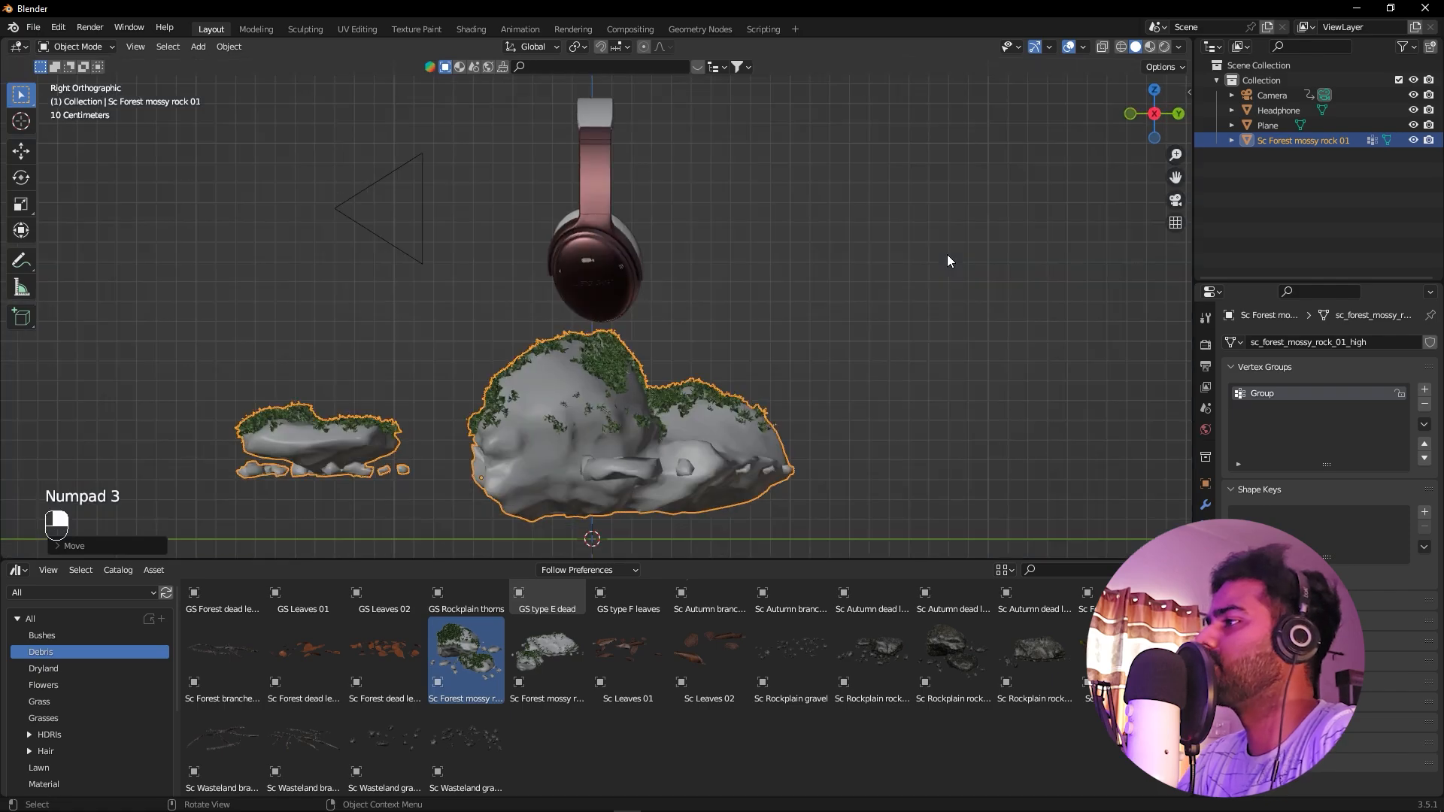
{"action": "key", "text": "KP_1"}
{"action": "left_click_drag", "start_coordinate": [932, 255], "coordinate": [1006, 269], "text": "alt+shift"}
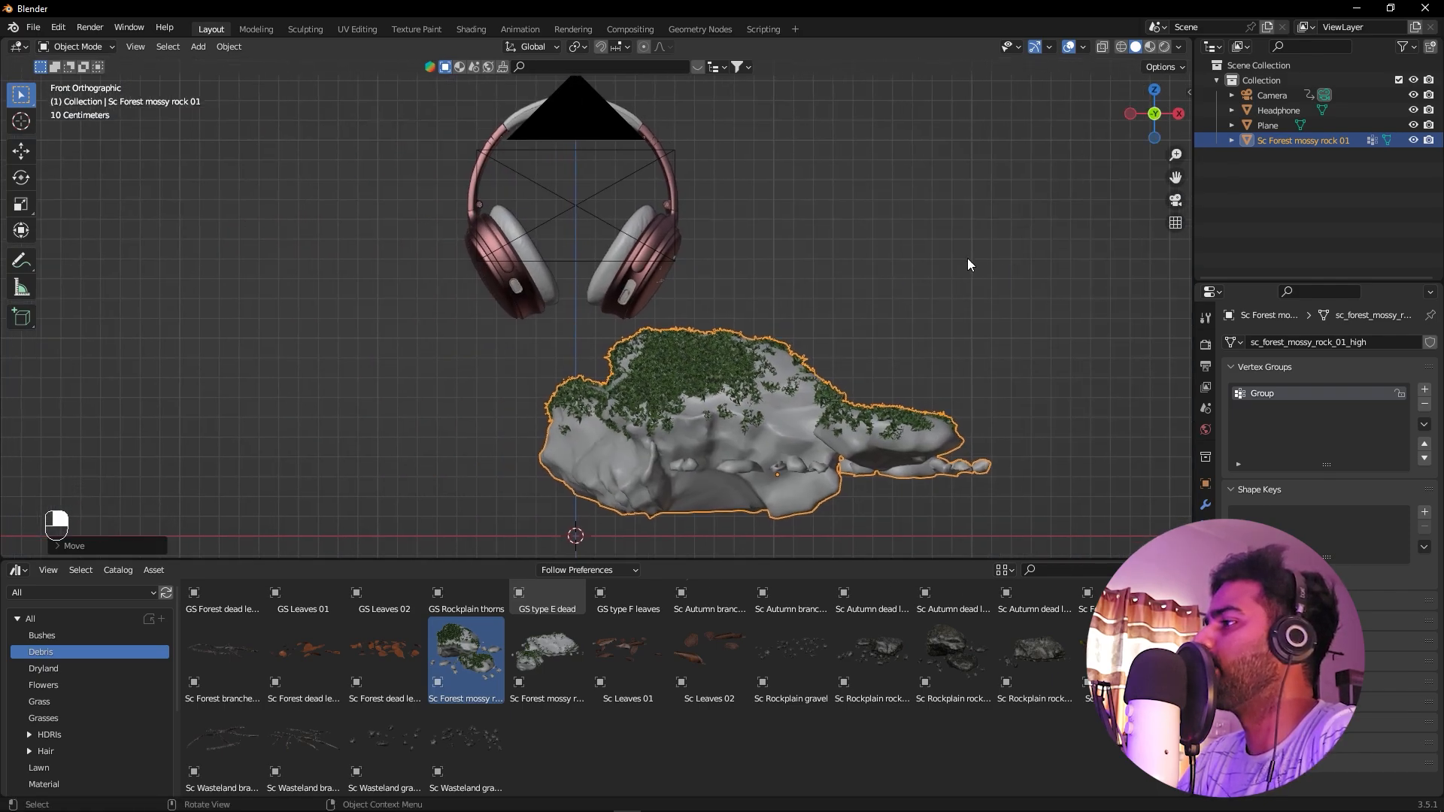
{"action": "key", "text": "g"}
{"action": "key", "text": "x"}
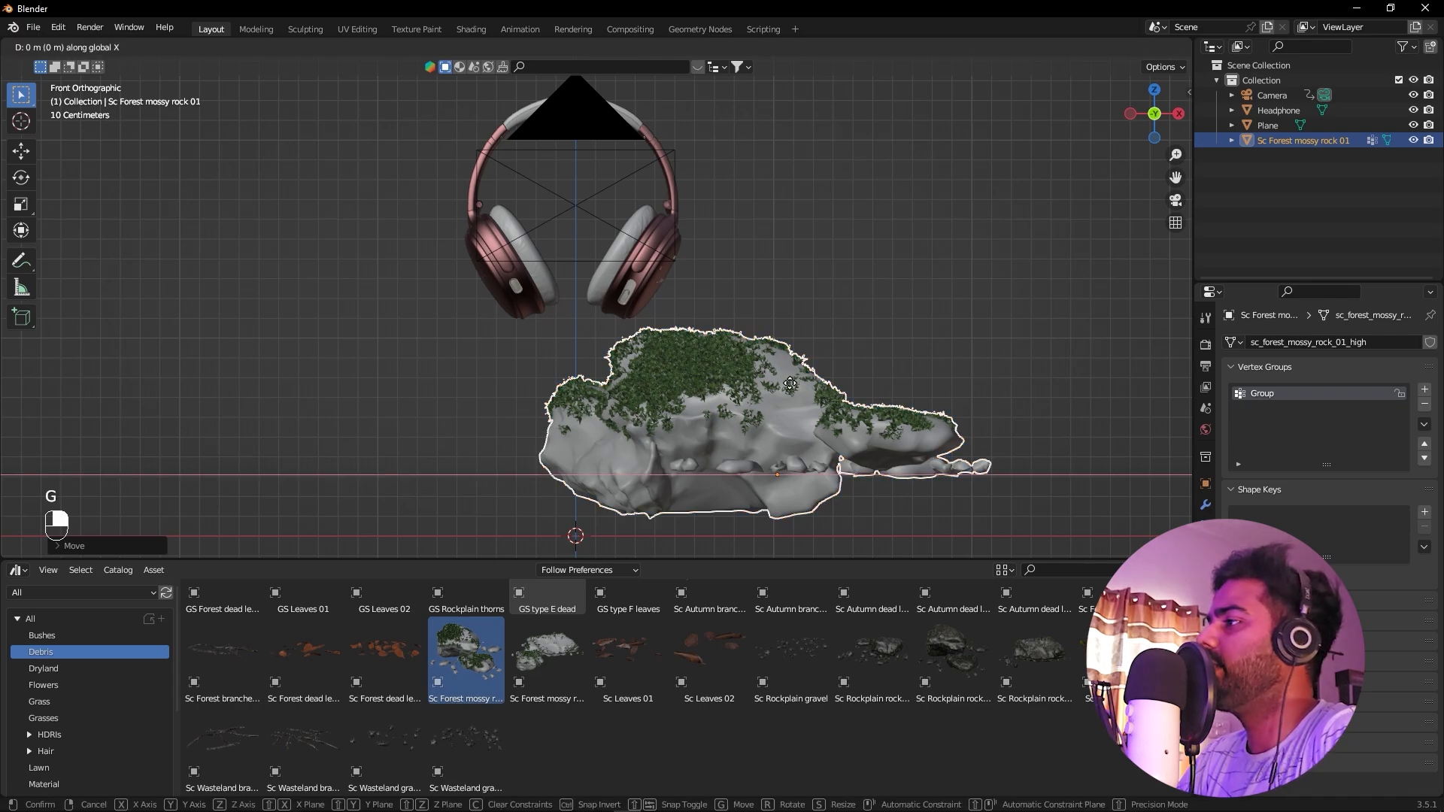
{"action": "left_click", "coordinate": [671, 422]}
{"action": "left_click_drag", "start_coordinate": [677, 415], "coordinate": [821, 309], "text": "alt"}
{"action": "key", "text": "KP_0"}
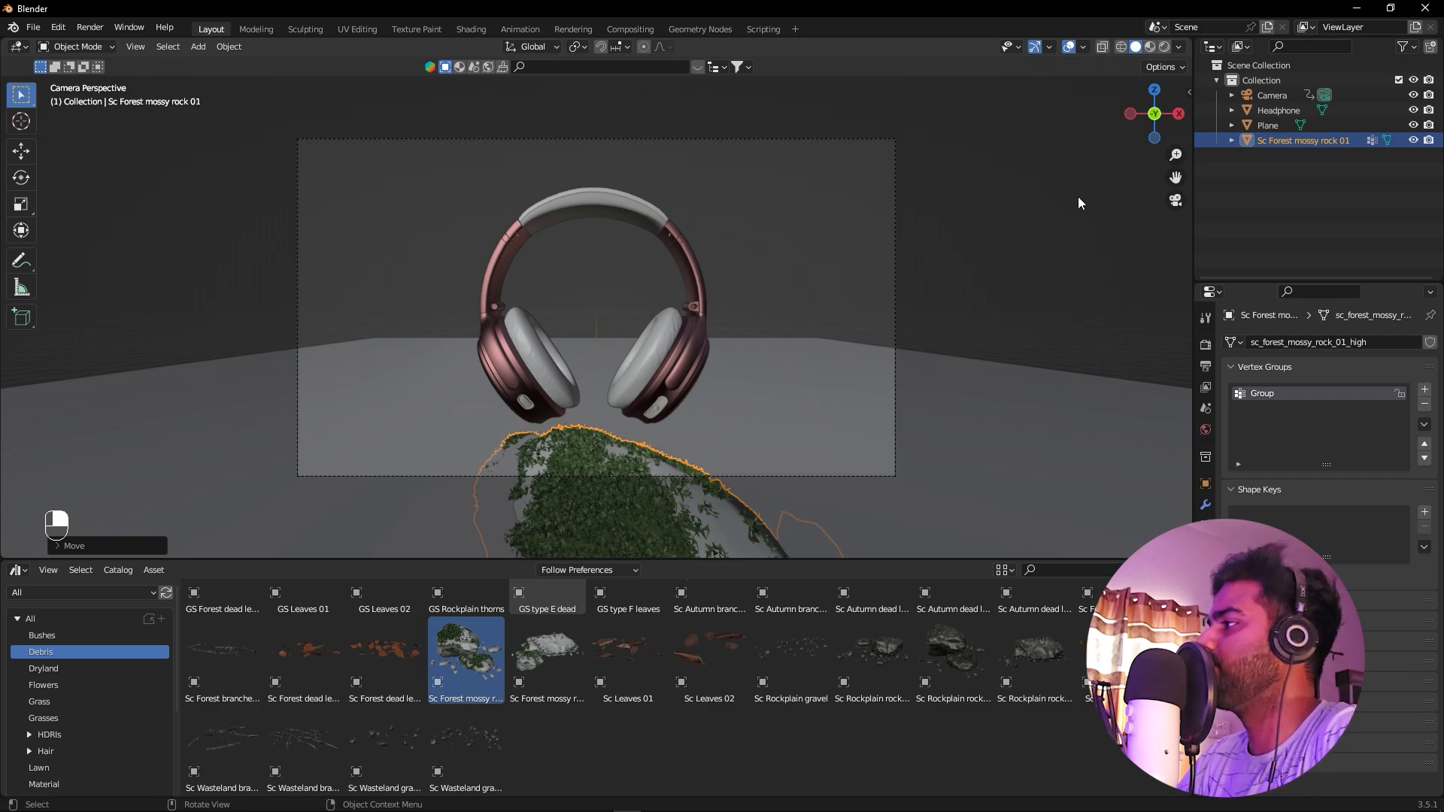
Rotate the mossy rock to about -76° around Z and shift its X location to about -0.4 m beneath the headphones
{"action": "key", "text": "n"}
{"action": "left_click", "coordinate": [1182, 95]}
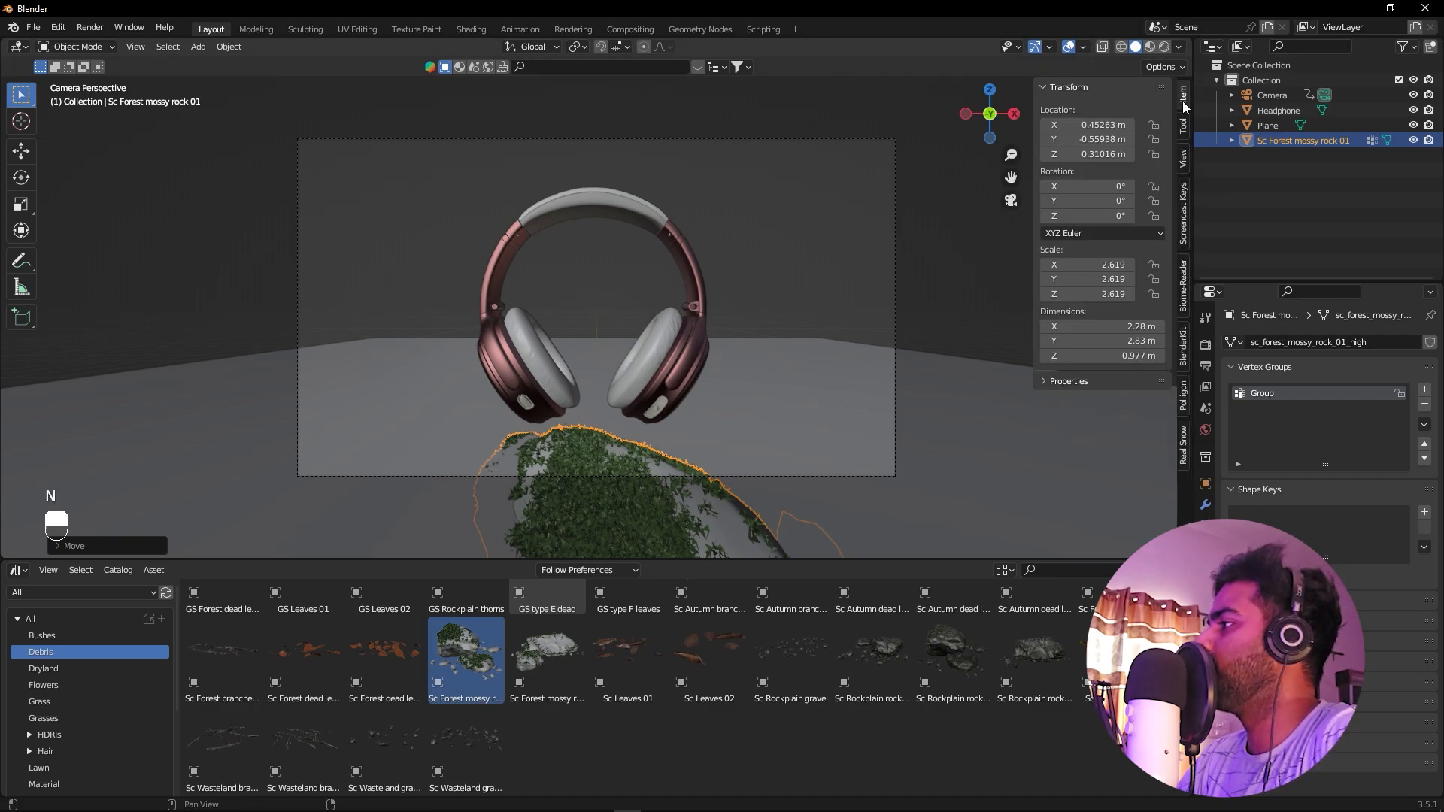
{"action": "mouse_move", "coordinate": [1098, 216]}
{"action": "left_mouse_down"}
{"action": "mouse_move", "coordinate": [1128, 216]}
{"action": "mouse_move", "coordinate": [1068, 216]}
{"action": "mouse_move", "coordinate": [1098, 215]}
{"action": "left_mouse_up"}
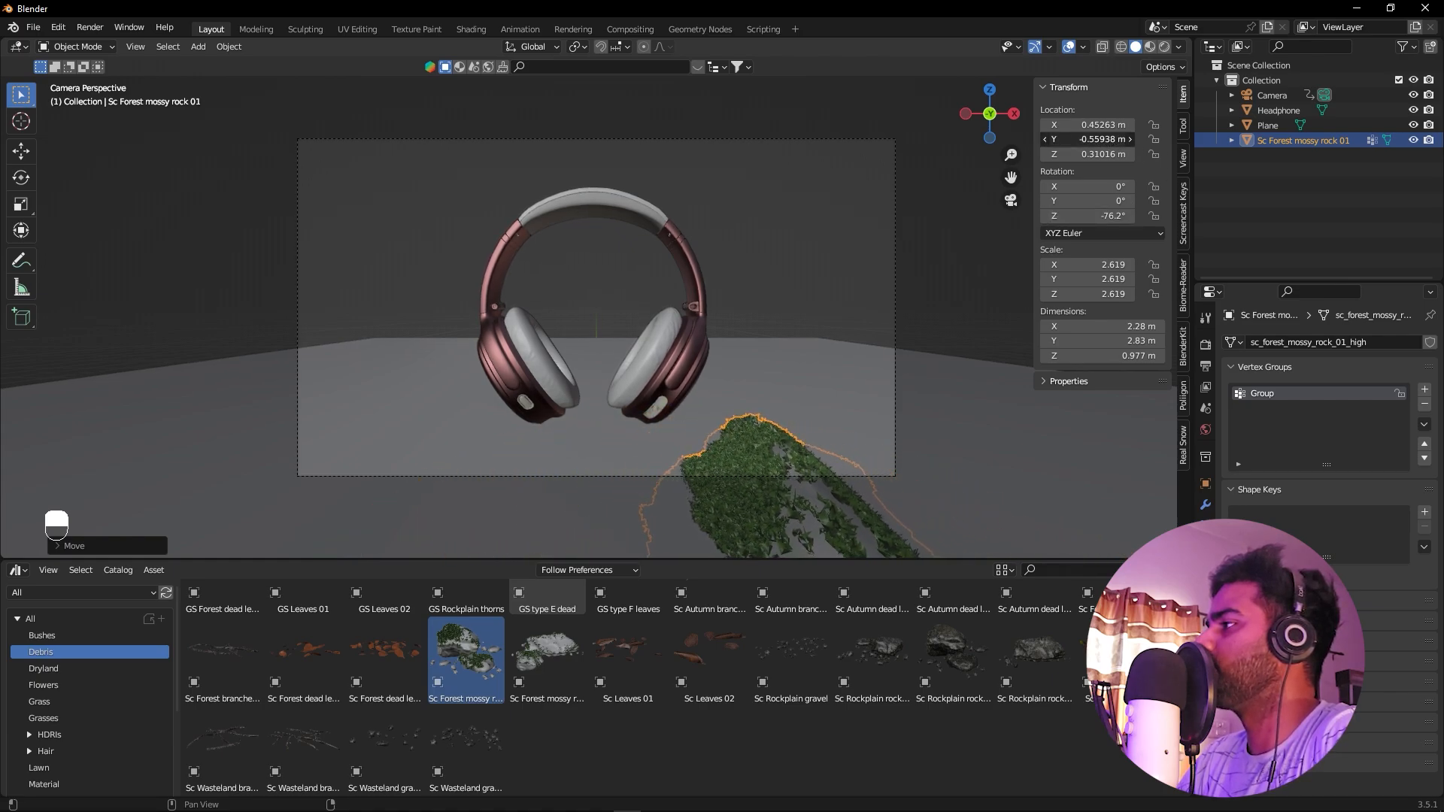
{"action": "mouse_move", "coordinate": [1098, 139]}
{"action": "left_mouse_down"}
{"action": "mouse_move", "coordinate": [1076, 124]}
{"action": "mouse_move", "coordinate": [1102, 124]}
{"action": "left_mouse_up"}
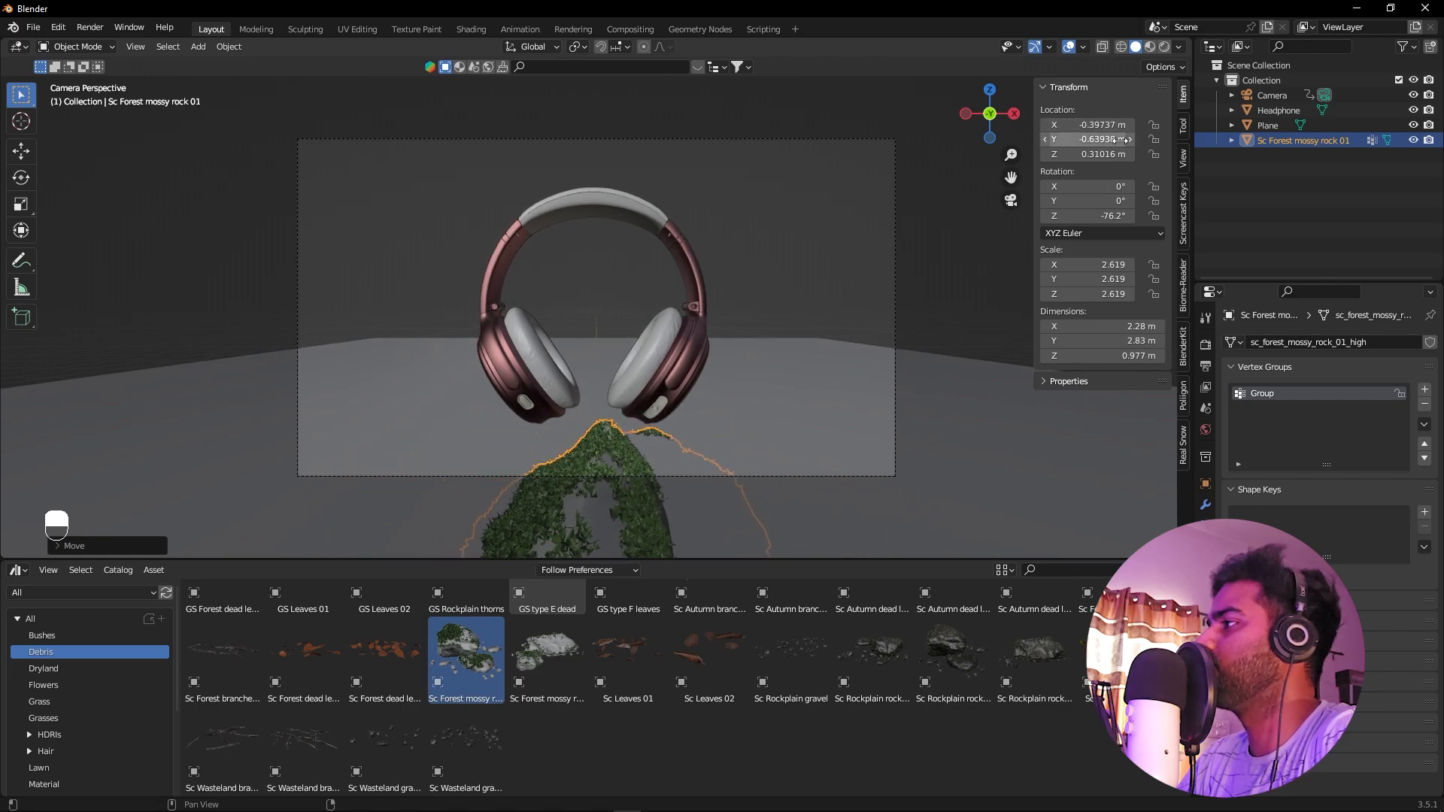
Lower the ground plane about 0.4 m along Z to expose more of the mossy rock
{"action": "left_click", "coordinate": [908, 453]}
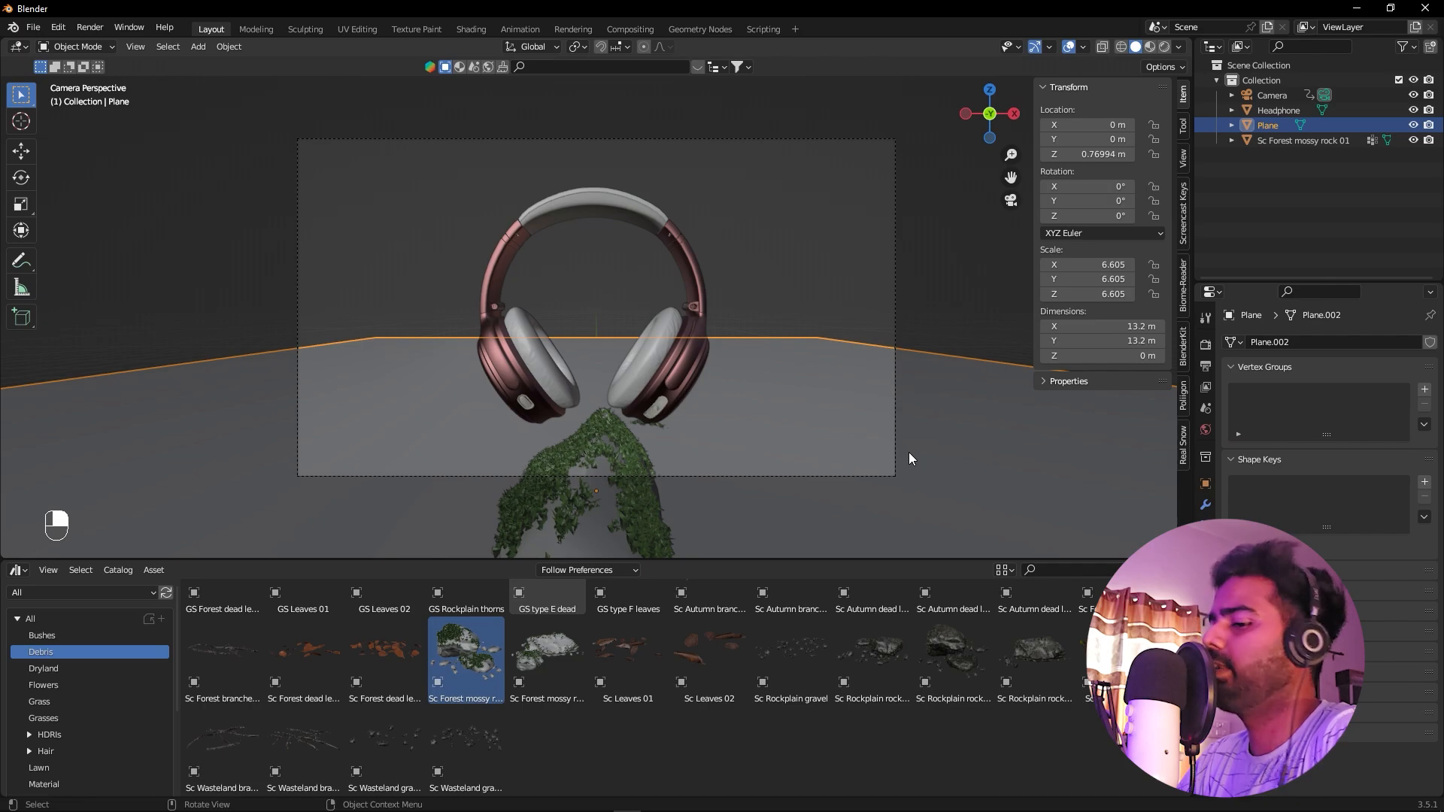
{"action": "key", "text": "g"}
{"action": "key", "text": "z"}
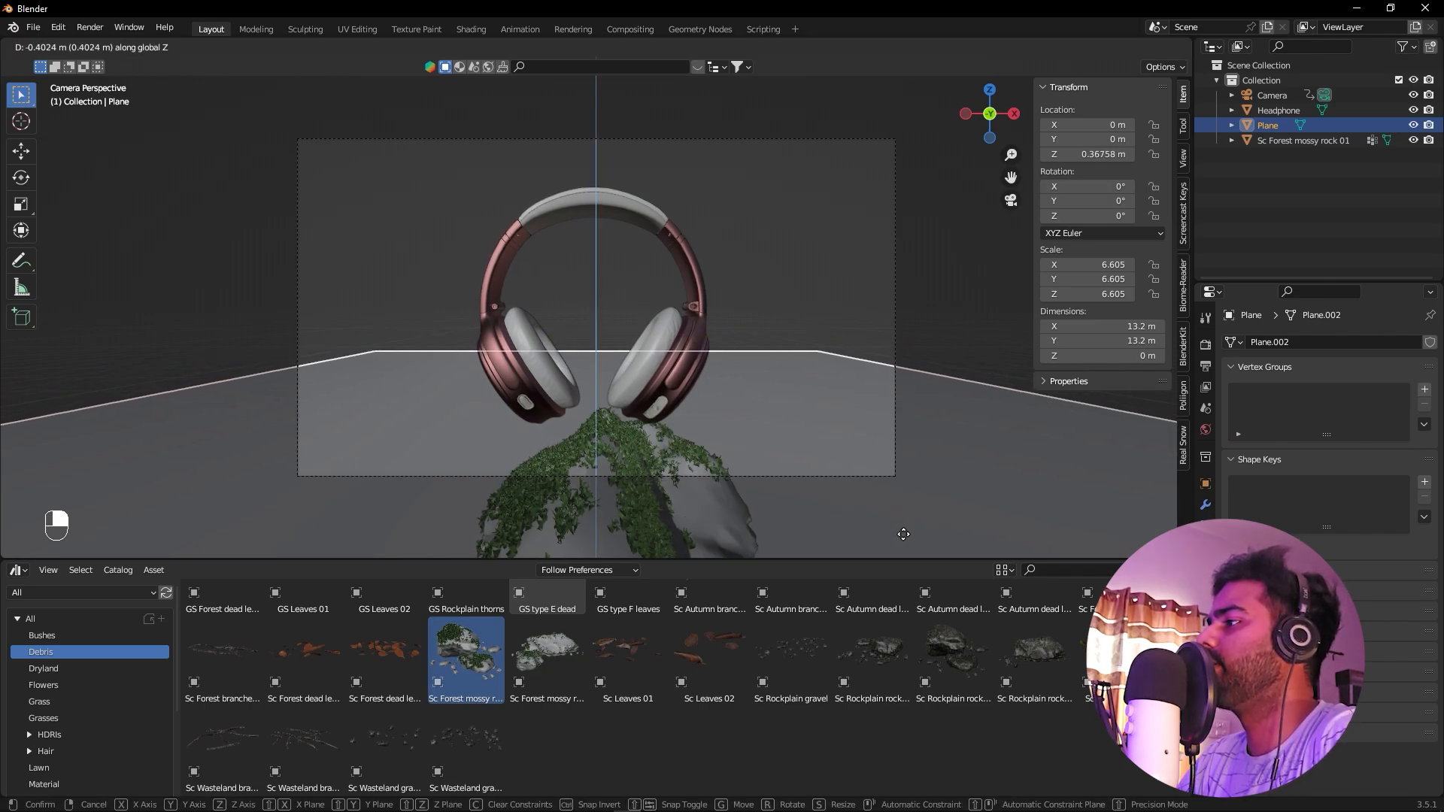
{"action": "left_click", "coordinate": [903, 534]}
Turn the mossy rock to -103° around Z and set its location to about X -0.74 m, Y -0.36 m
{"action": "left_click", "coordinate": [746, 519]}
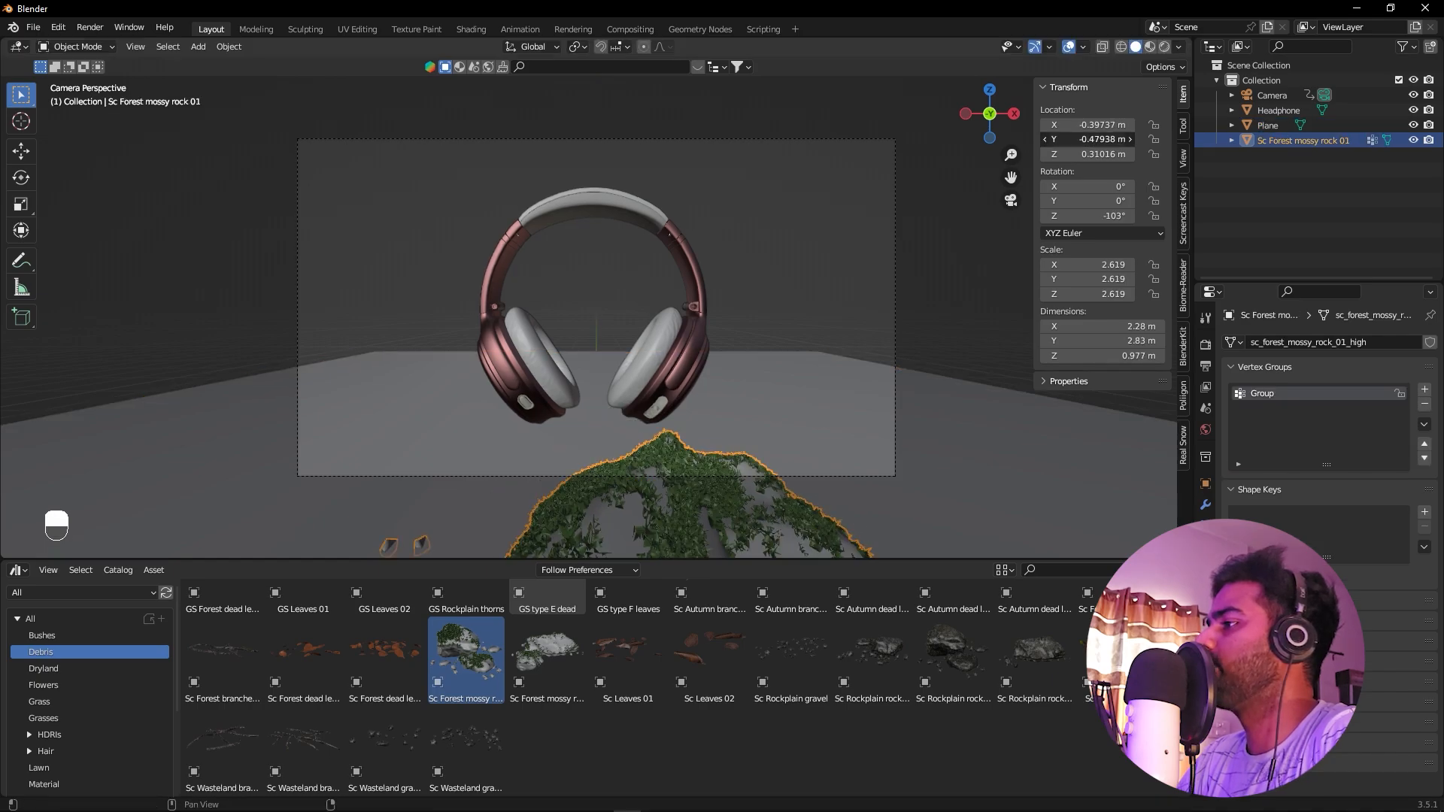
{"action": "left_click_drag", "start_coordinate": [1087, 139], "coordinate": [1057, 139]}
{"action": "left_click_drag", "start_coordinate": [1087, 125], "coordinate": [1062, 125]}
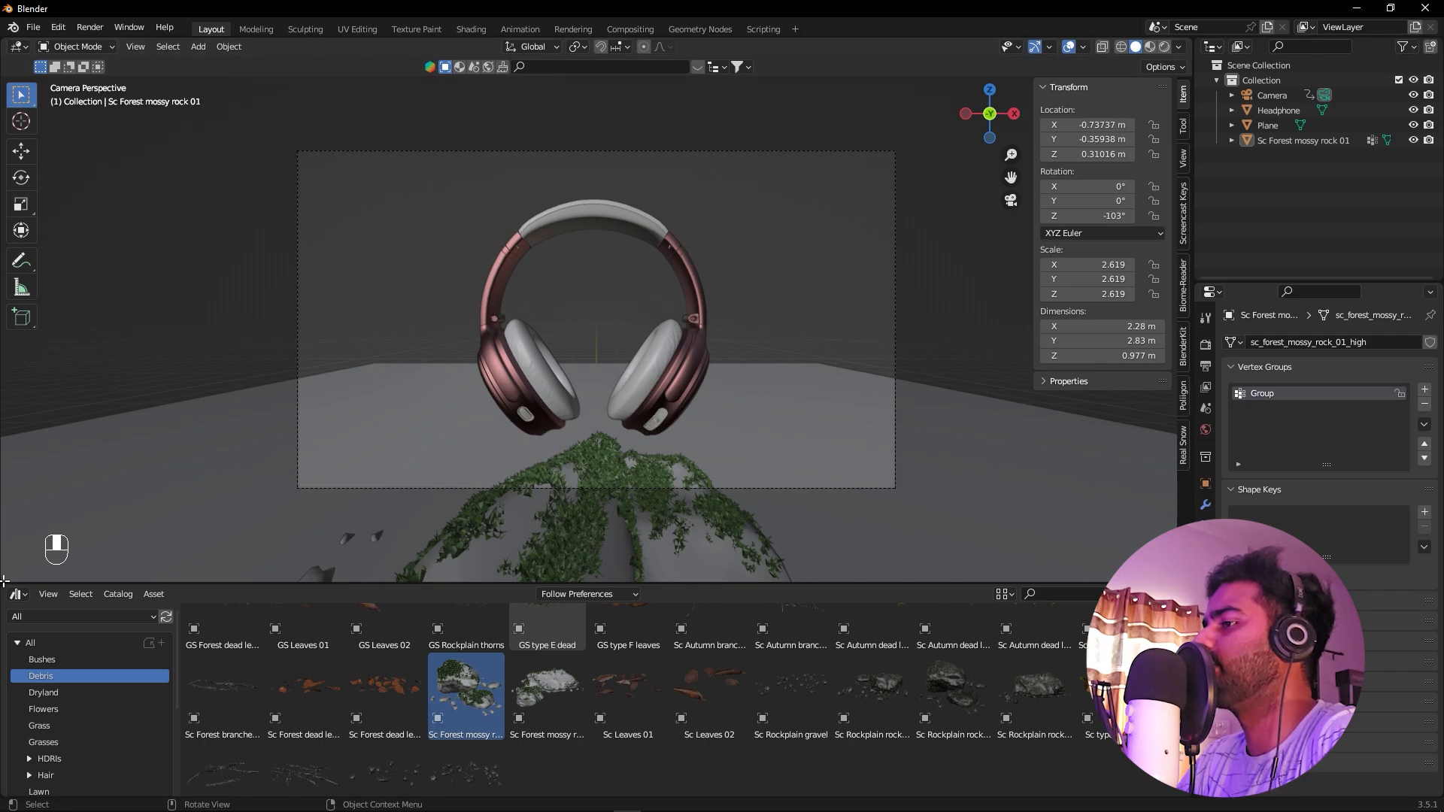
Split a new area off the 3D viewport, make it a Timeline and move the playhead to frame 0
{"action": "left_click_drag", "start_coordinate": [4, 581], "coordinate": [27, 500]}
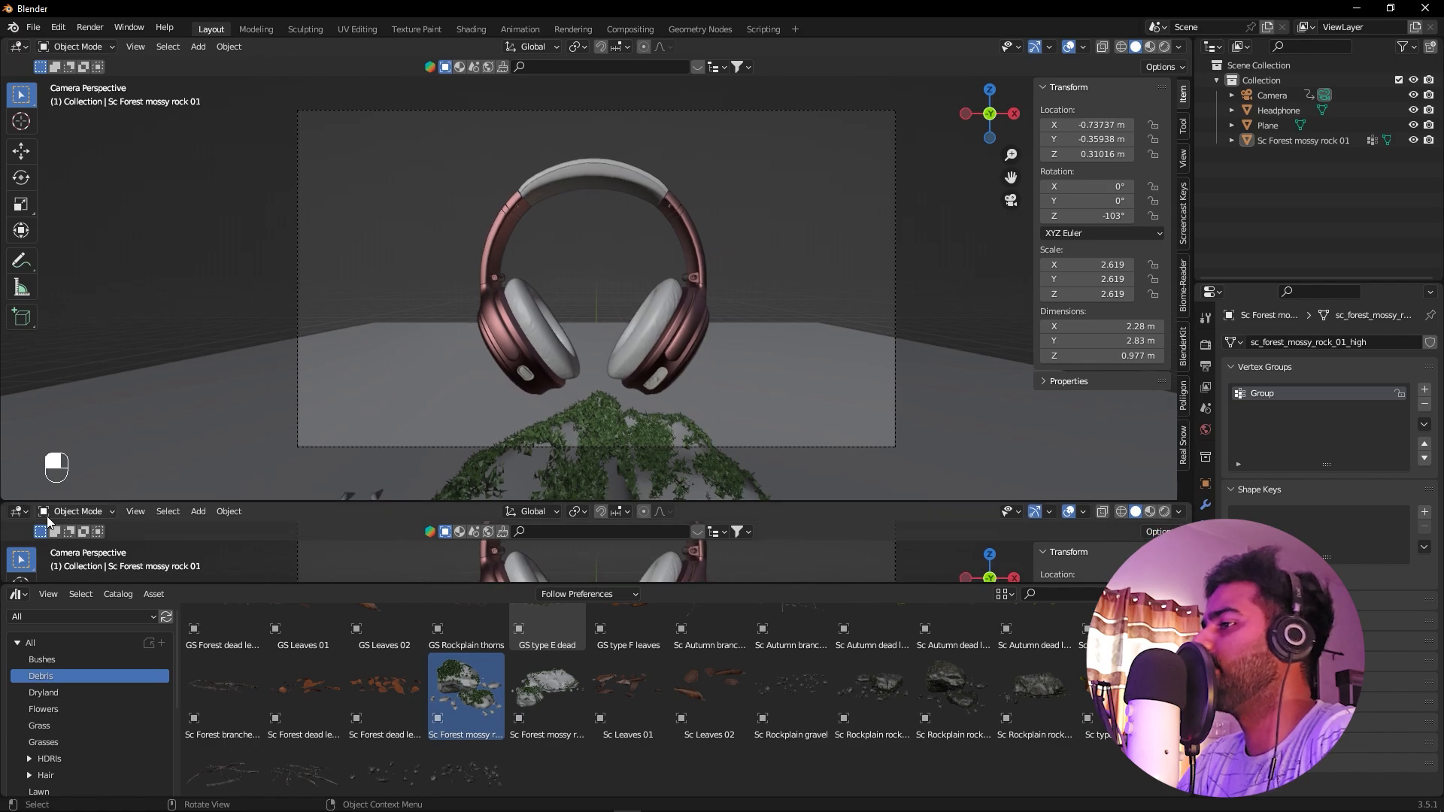
{"action": "left_click", "coordinate": [18, 514]}
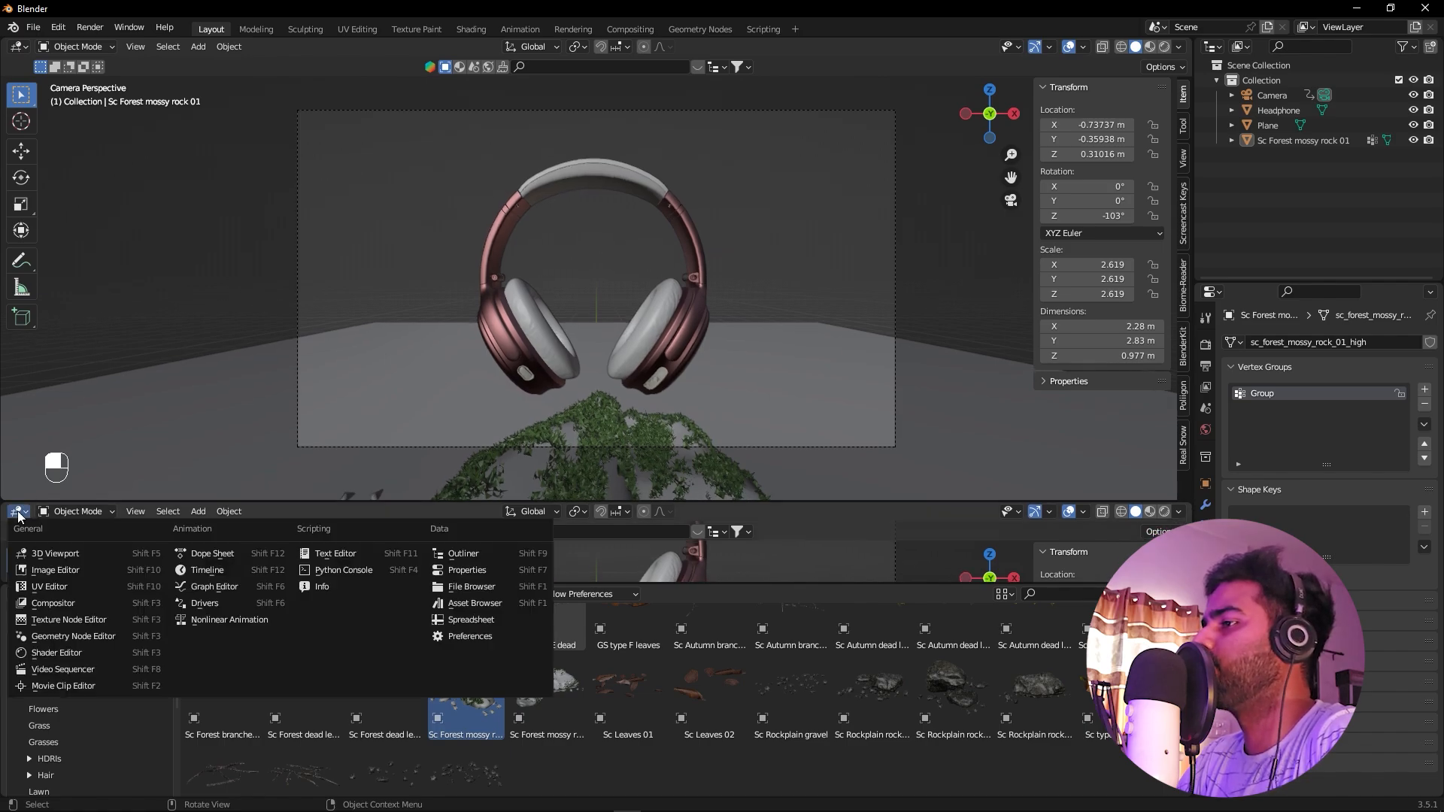
{"action": "left_click", "coordinate": [203, 581]}
{"action": "left_click_drag", "start_coordinate": [204, 536], "coordinate": [162, 548]}
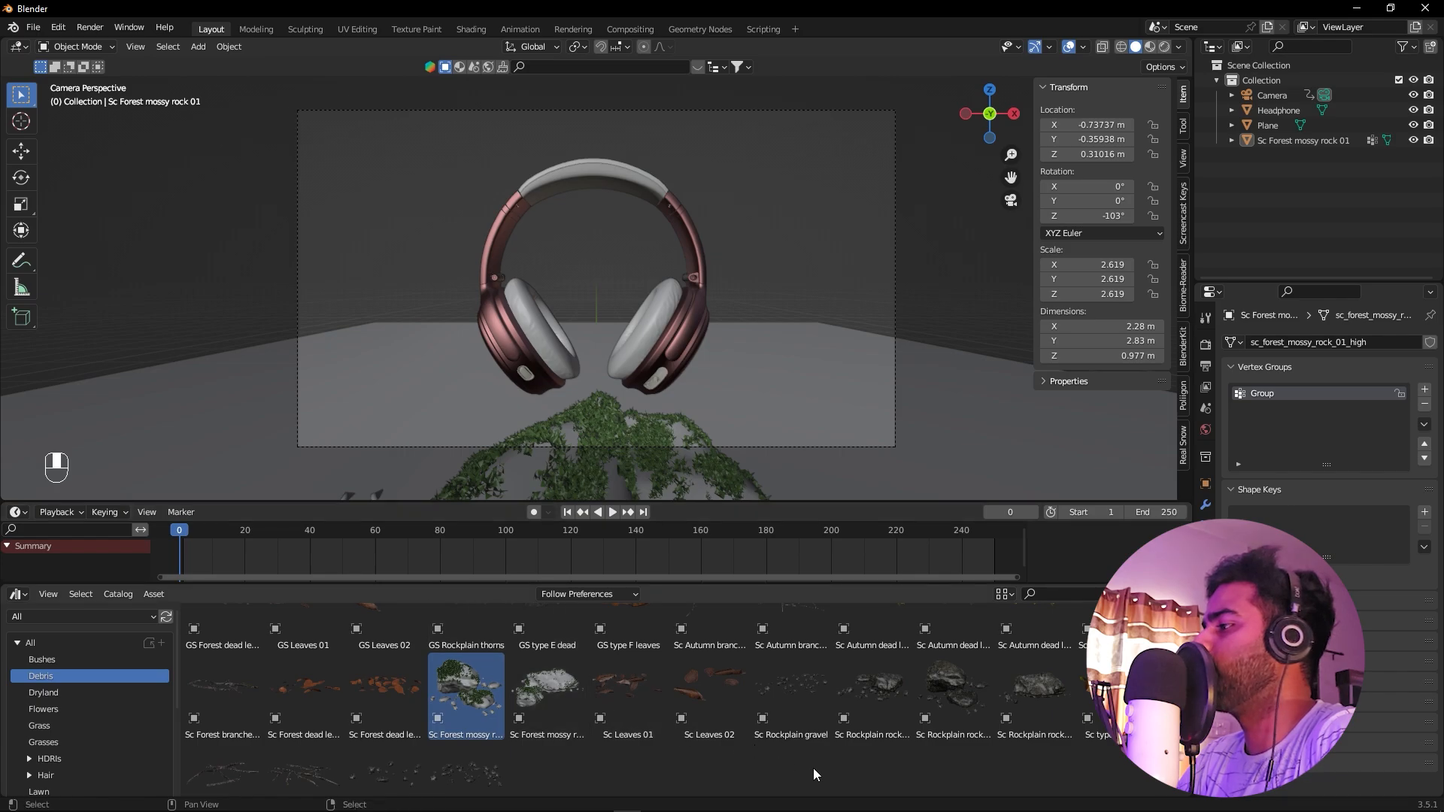
Add the GS Conifer small A 4 asset from the Bushes catalog to the ground, right of the headphones
{"action": "scroll", "coordinate": [814, 769], "scroll_direction": "up", "scroll_amount": 4}
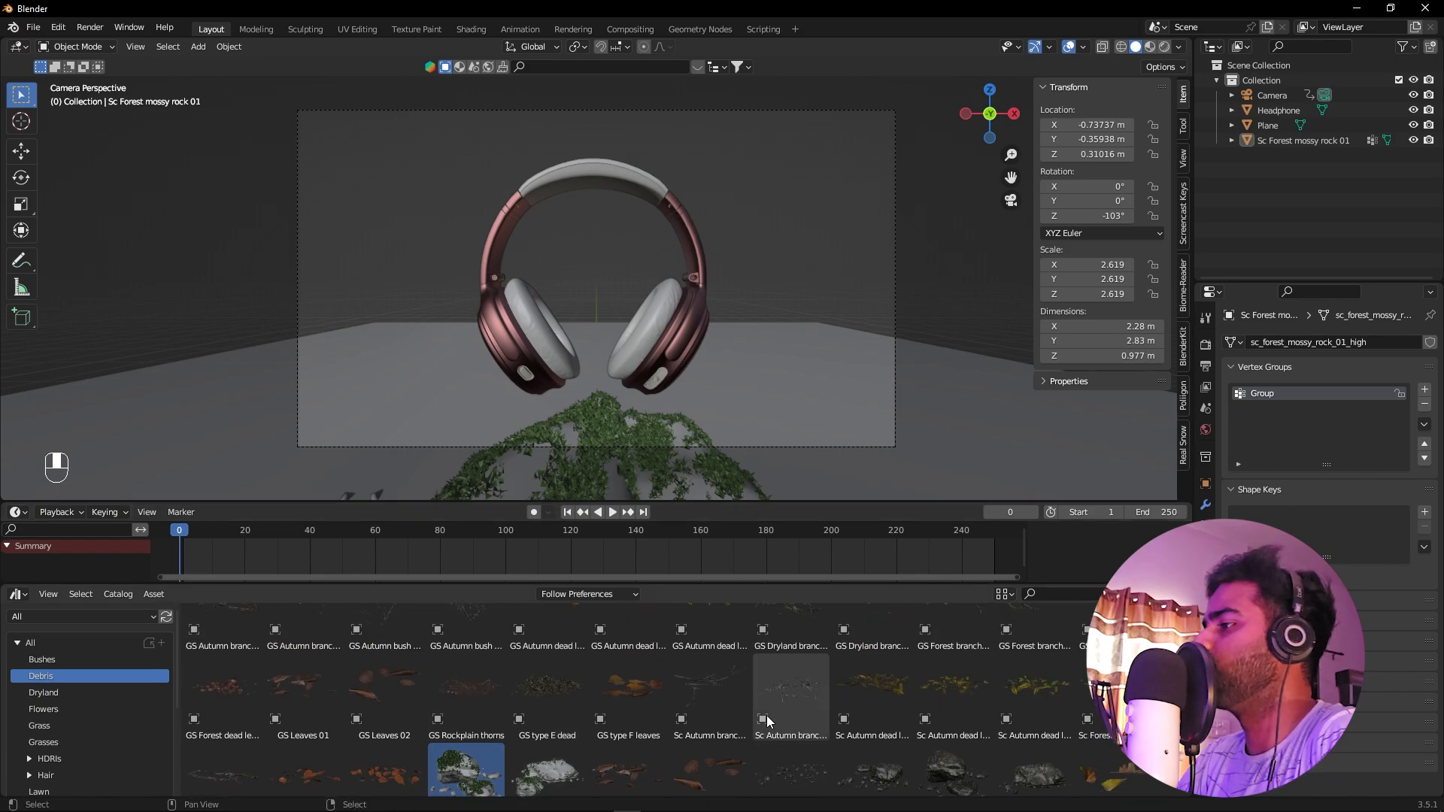
{"action": "left_click", "coordinate": [38, 658]}
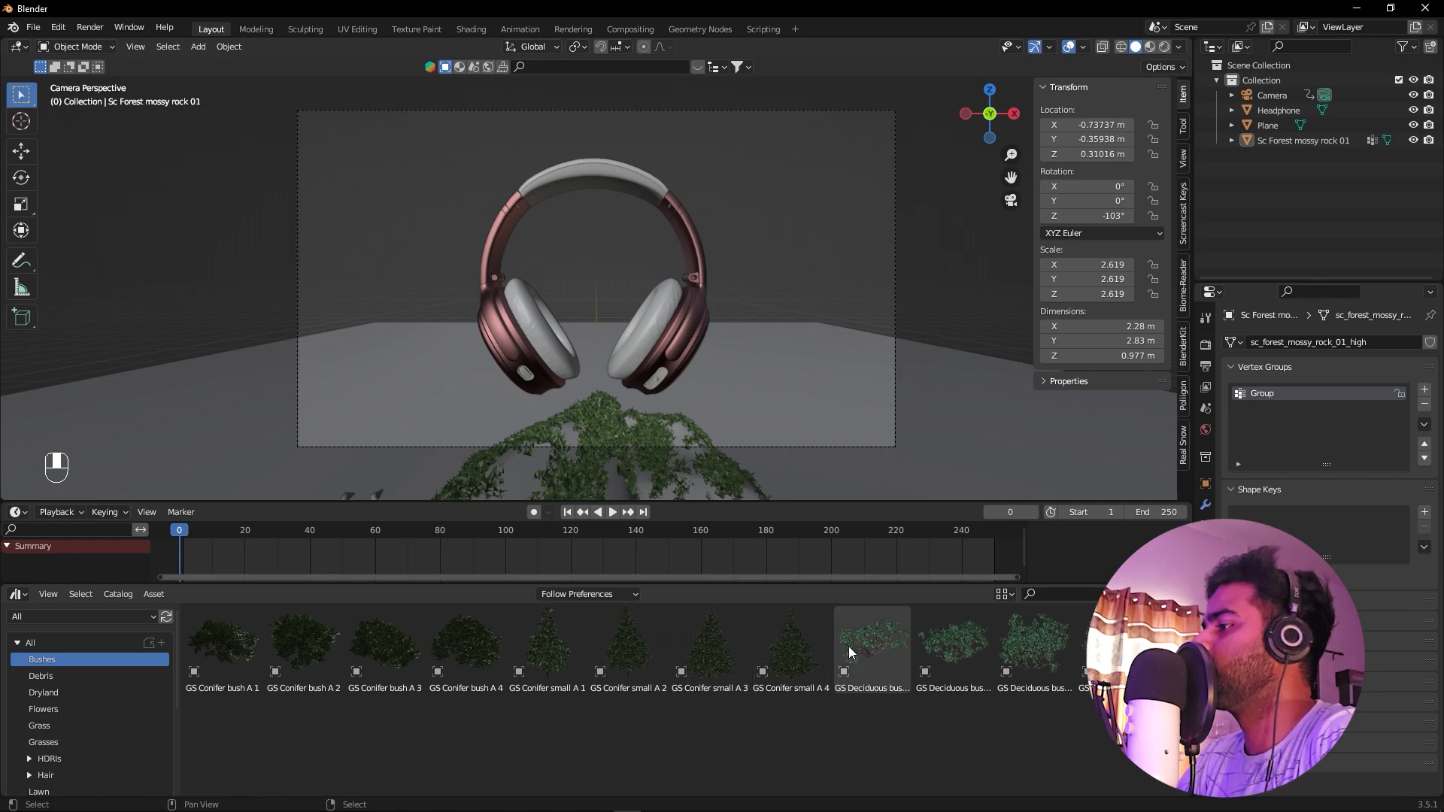
{"action": "left_click_drag", "start_coordinate": [788, 651], "coordinate": [775, 382]}
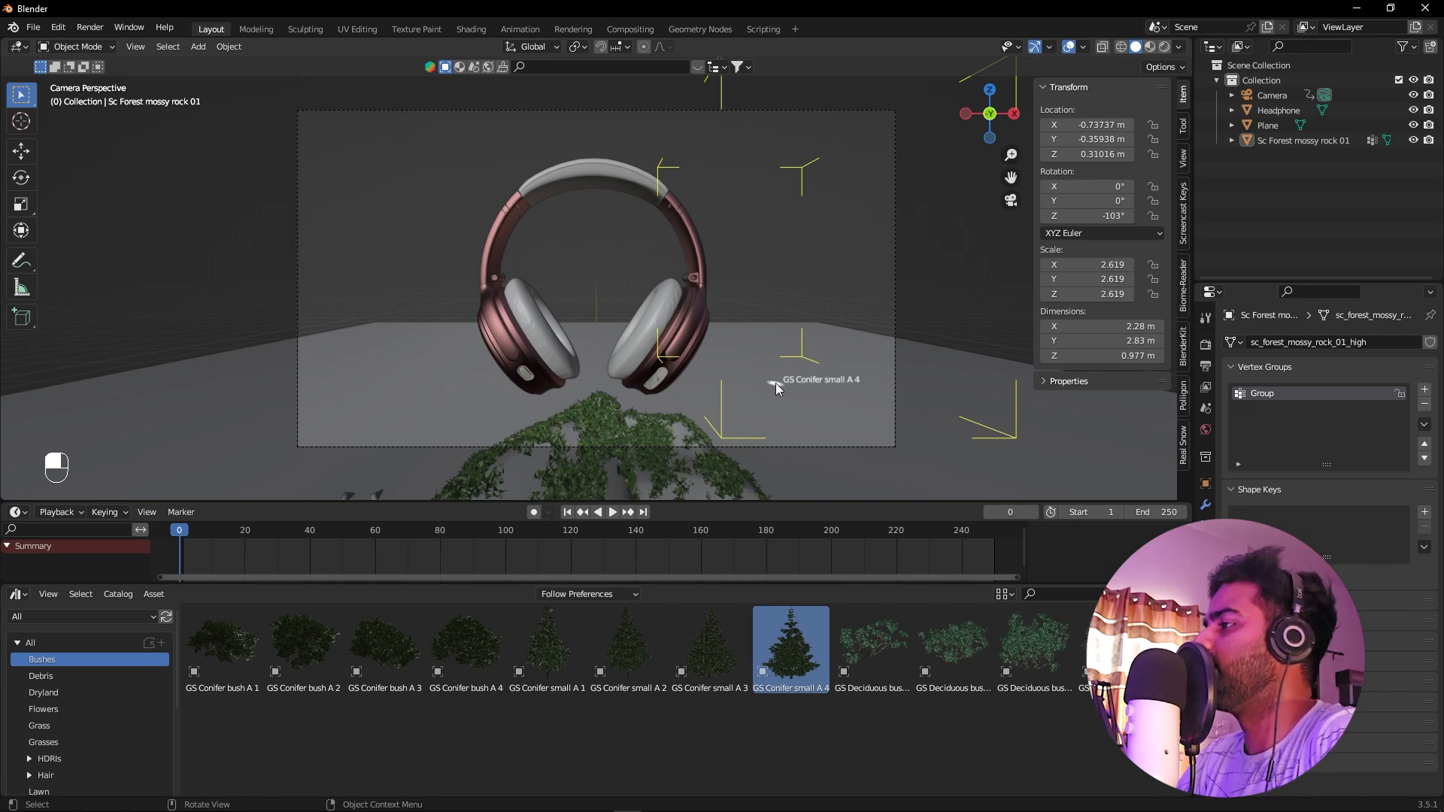
{"action": "left_click_drag", "start_coordinate": [774, 382], "coordinate": [774, 383]}
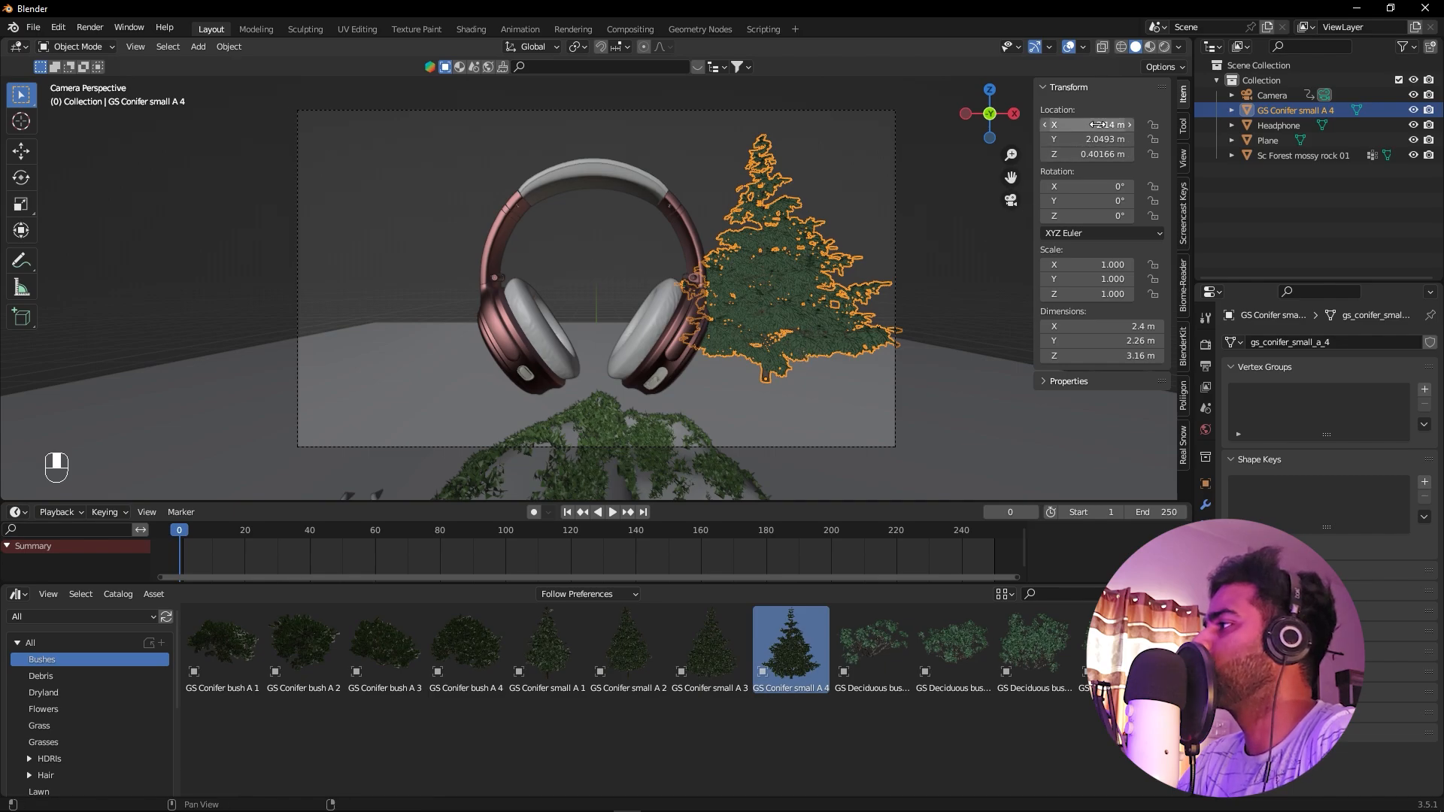
Move the conifer to about X 2.35 m, Y 1.35 m and scrub the animation to check its framing
{"action": "mouse_move", "coordinate": [1098, 125]}
{"action": "left_mouse_down"}
{"action": "mouse_move", "coordinate": [1038, 124]}
{"action": "mouse_move", "coordinate": [1131, 126]}
{"action": "mouse_move", "coordinate": [1101, 137]}
{"action": "left_mouse_up"}
{"action": "left_click", "coordinate": [752, 162]}
{"action": "left_click_drag", "start_coordinate": [182, 532], "coordinate": [501, 566]}
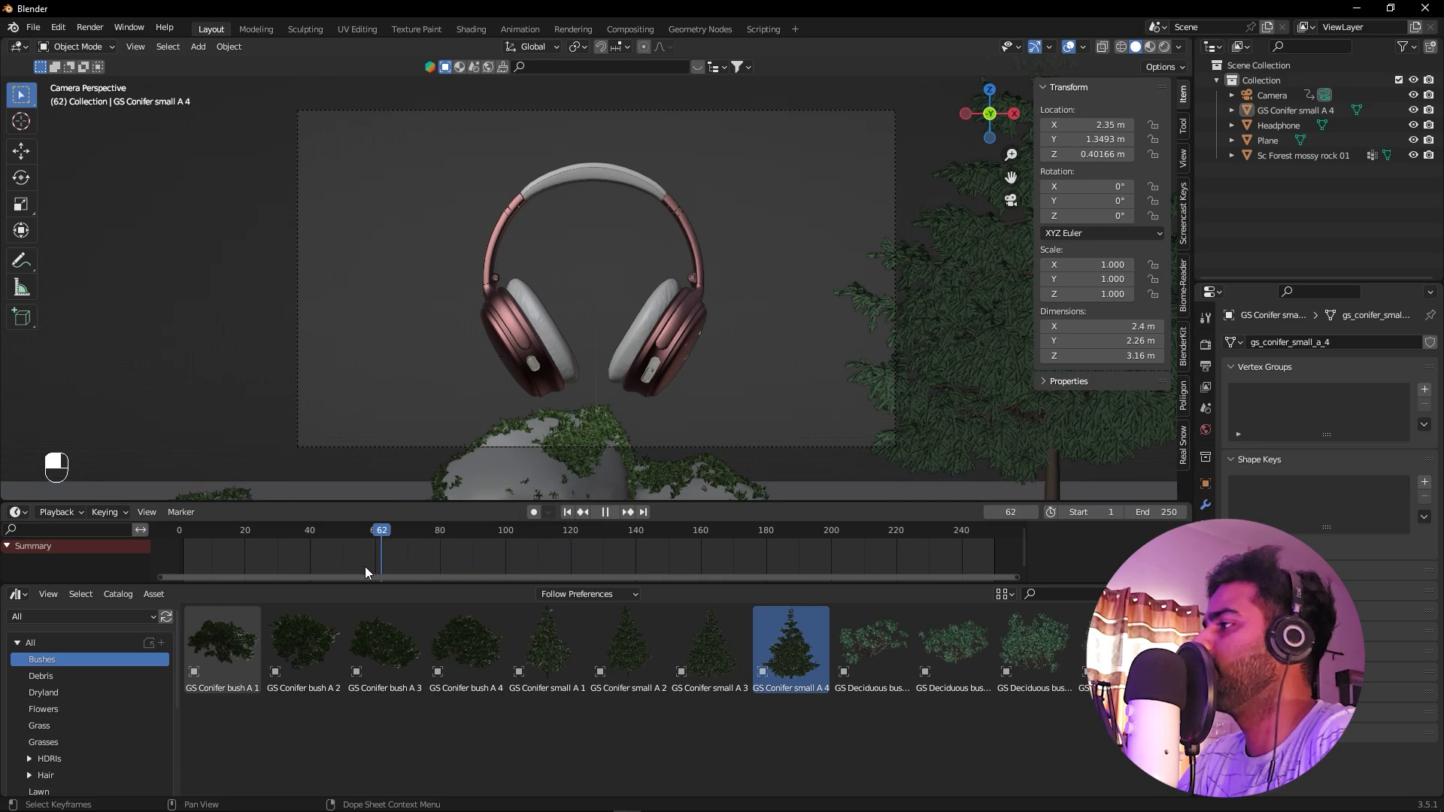
{"action": "left_click_drag", "start_coordinate": [365, 567], "coordinate": [1007, 575]}
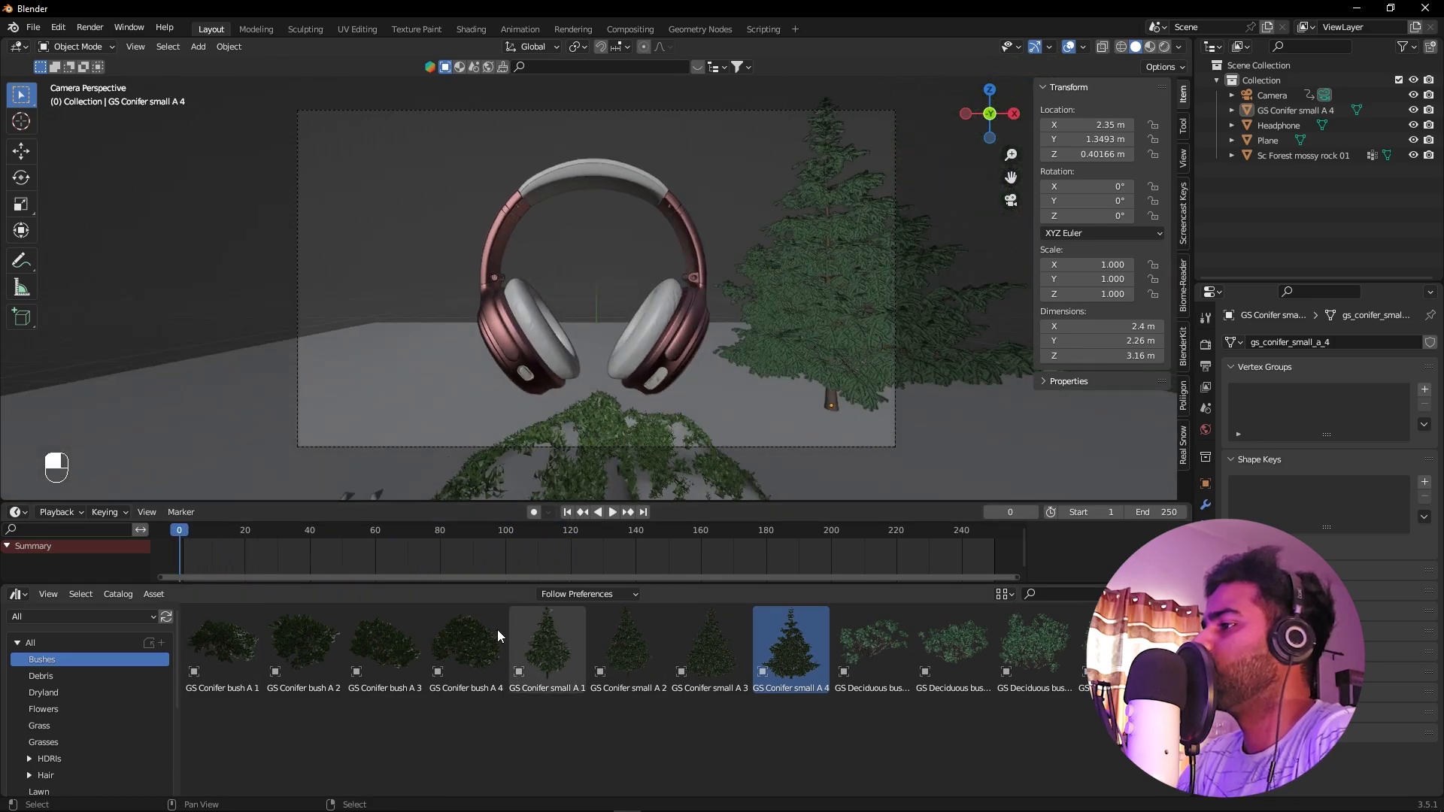
Browse the Debris, Dryland and Flowers catalogs and add GS Dryland clump bush to the ground, left of the headphones
{"action": "left_click", "coordinate": [45, 677]}
{"action": "scroll", "coordinate": [415, 707], "scroll_direction": "down", "scroll_amount": 2}
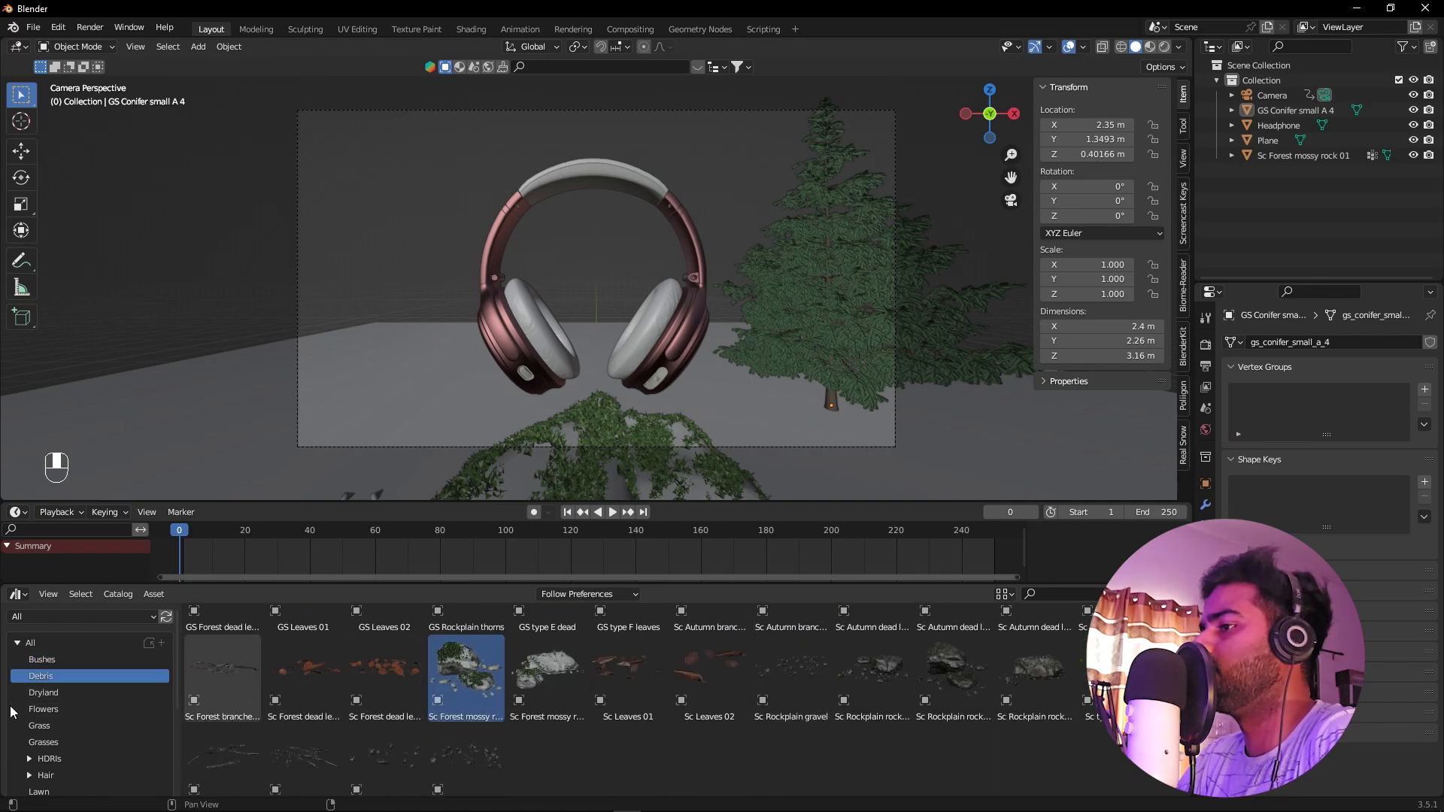
{"action": "left_click", "coordinate": [36, 694]}
{"action": "left_click", "coordinate": [38, 703]}
{"action": "left_click", "coordinate": [44, 693]}
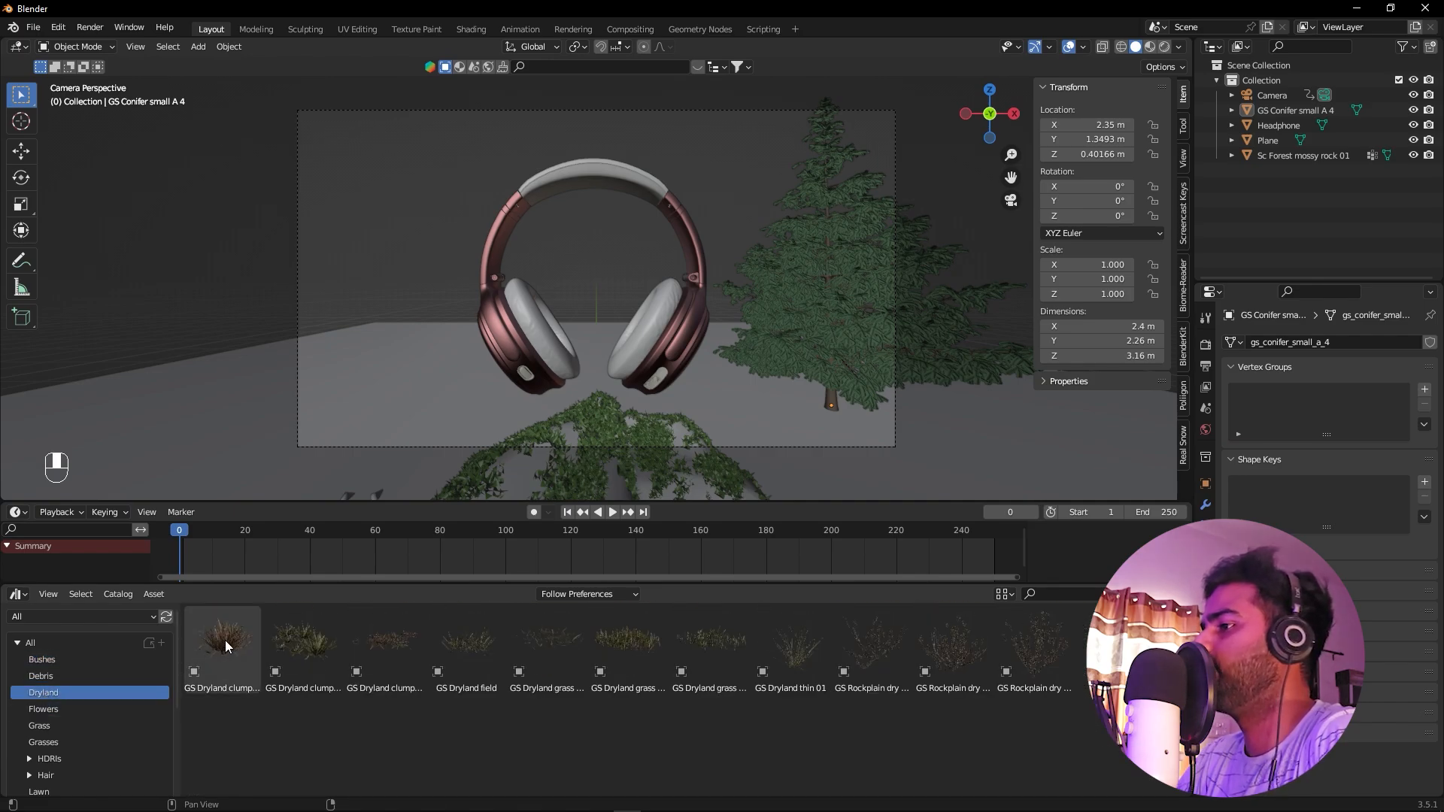
{"action": "left_click", "coordinate": [224, 639]}
{"action": "left_click_drag", "start_coordinate": [225, 649], "coordinate": [402, 391]}
Scale the dryland clump bush to about 3.43 and move it to about X -2.85 m, Y 2.26 m
{"action": "key", "text": "s"}
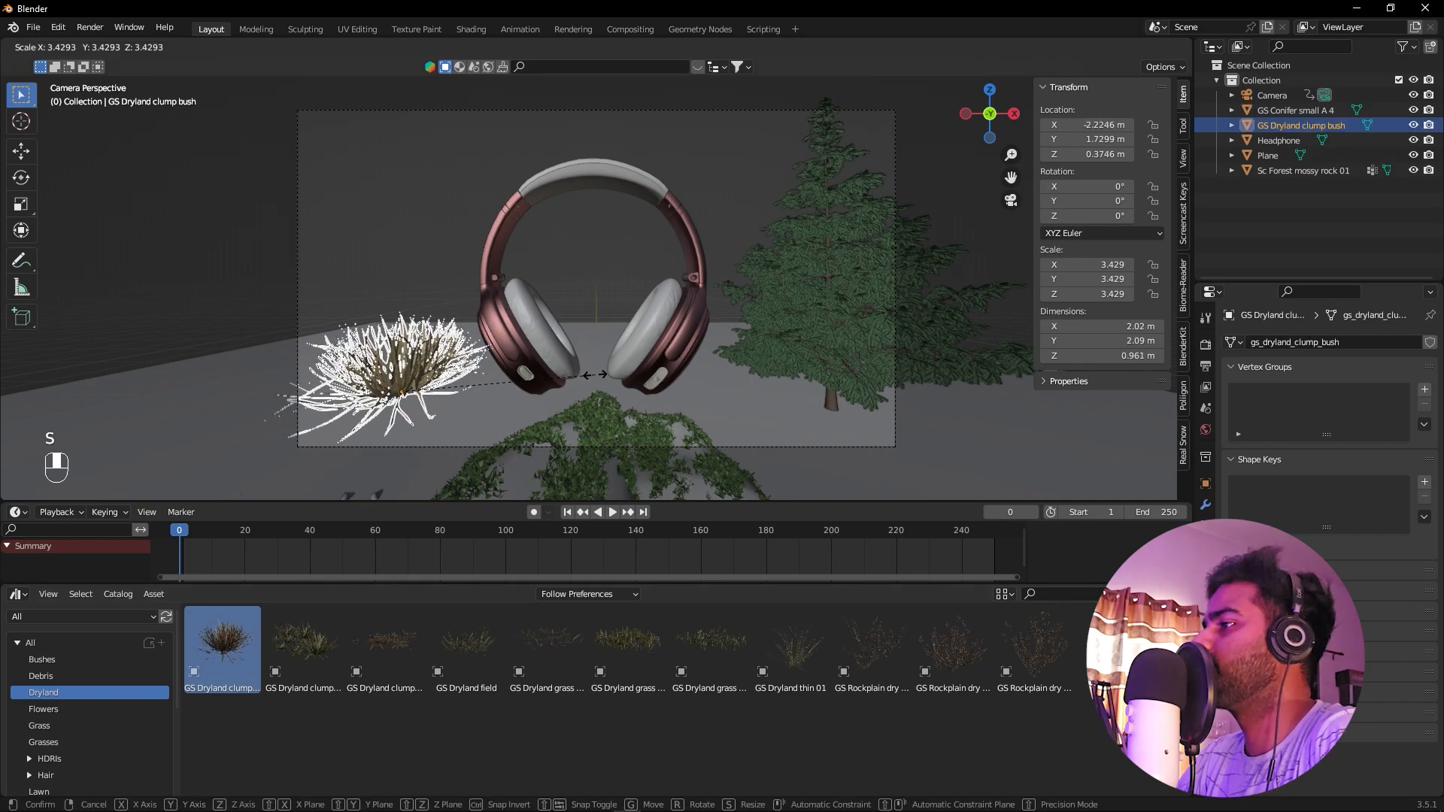
{"action": "left_click", "coordinate": [594, 376]}
{"action": "mouse_move", "coordinate": [1102, 139]}
{"action": "left_mouse_down"}
{"action": "mouse_move", "coordinate": [1060, 139]}
{"action": "mouse_move", "coordinate": [1154, 139]}
{"action": "mouse_move", "coordinate": [1053, 124]}
{"action": "mouse_move", "coordinate": [1104, 143]}
{"action": "left_mouse_up"}
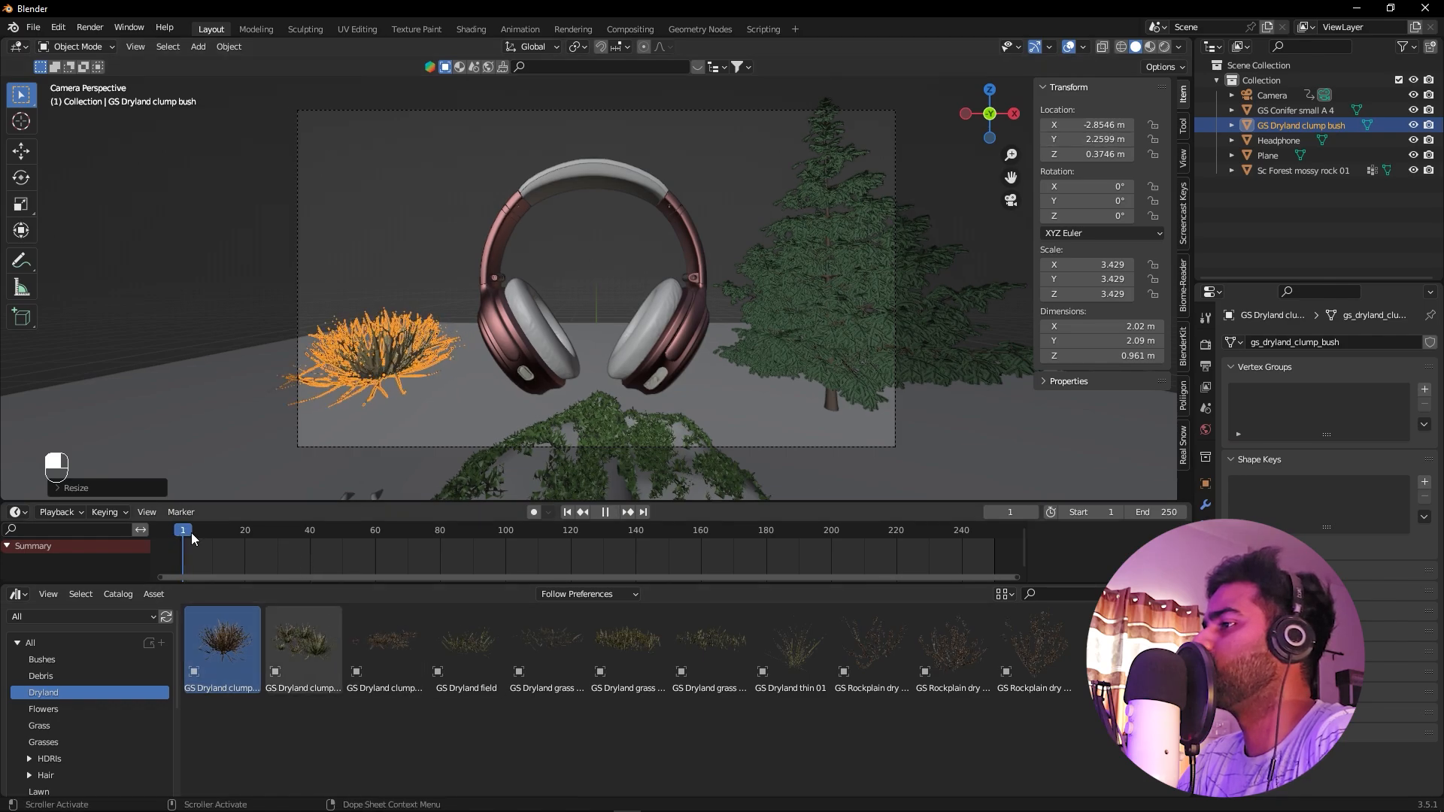
Browse the Flowers and Grasses catalogs and add GS Deciduous bush A 1 from the Bushes catalog to the ground, left of the headphones
{"action": "mouse_move", "coordinate": [194, 537]}
{"action": "left_mouse_down"}
{"action": "mouse_move", "coordinate": [467, 537]}
{"action": "mouse_move", "coordinate": [179, 537]}
{"action": "left_mouse_up"}
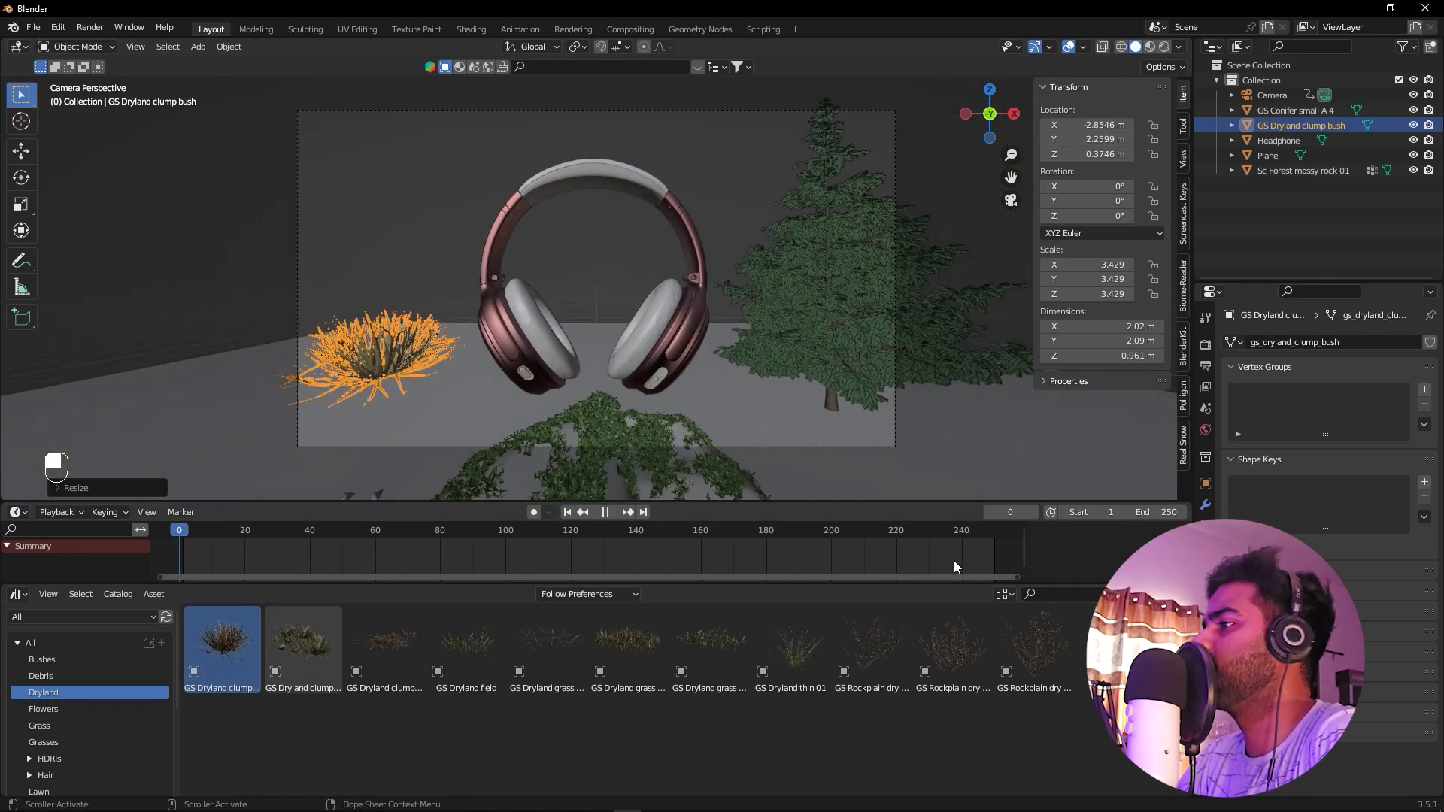
{"action": "left_click", "coordinate": [33, 712]}
{"action": "left_click", "coordinate": [48, 739]}
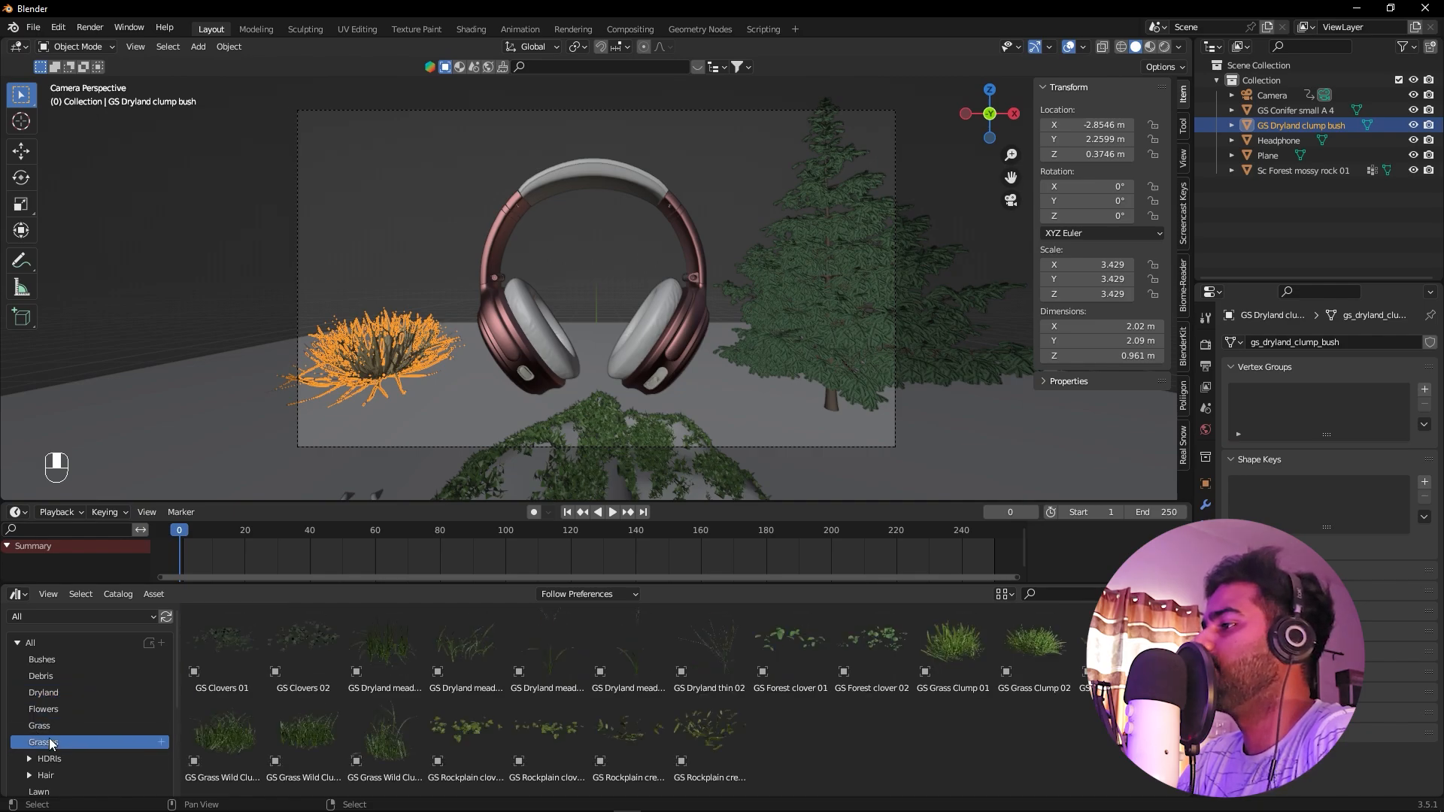
{"action": "left_click", "coordinate": [42, 660]}
{"action": "left_click", "coordinate": [874, 643]}
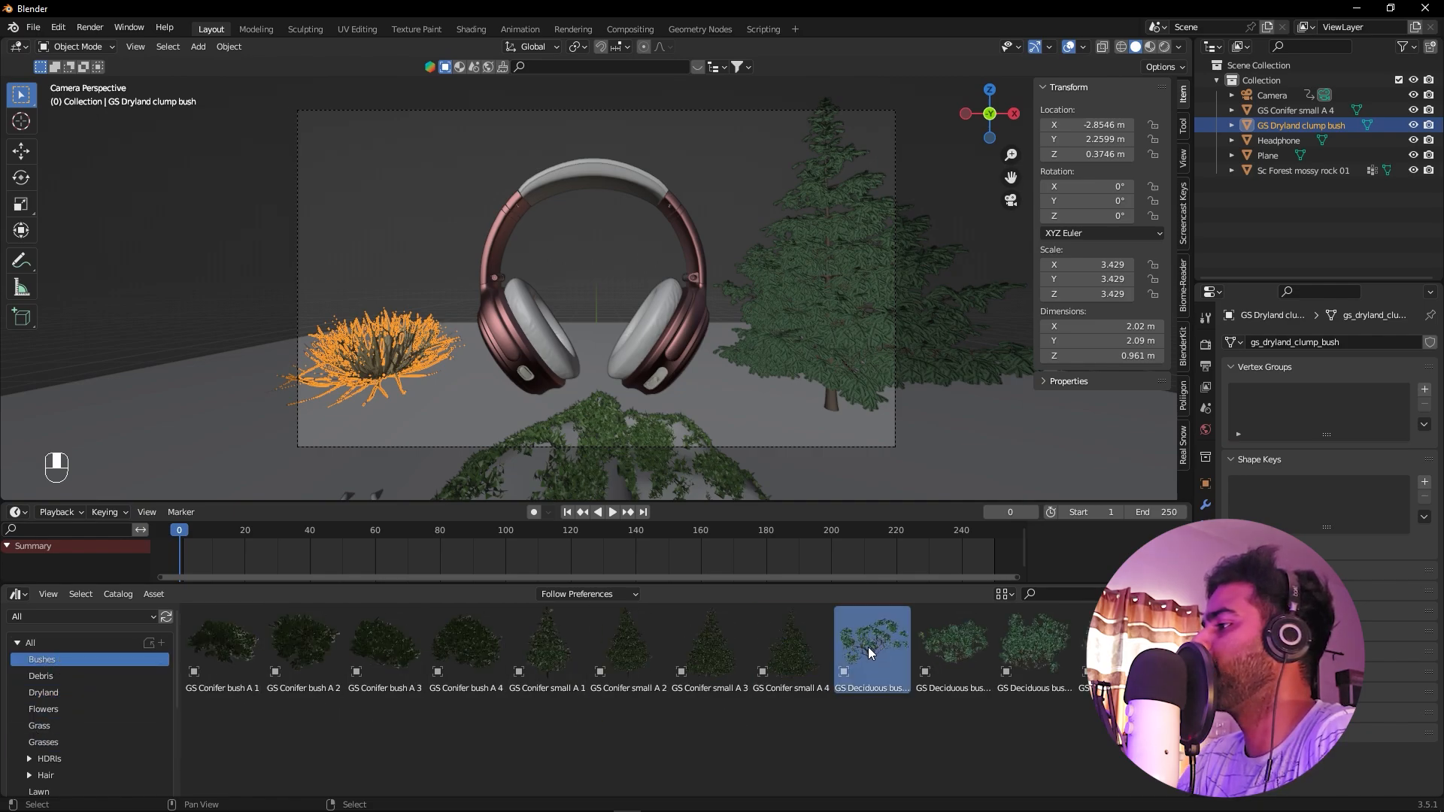
{"action": "left_click_drag", "start_coordinate": [868, 647], "coordinate": [399, 477]}
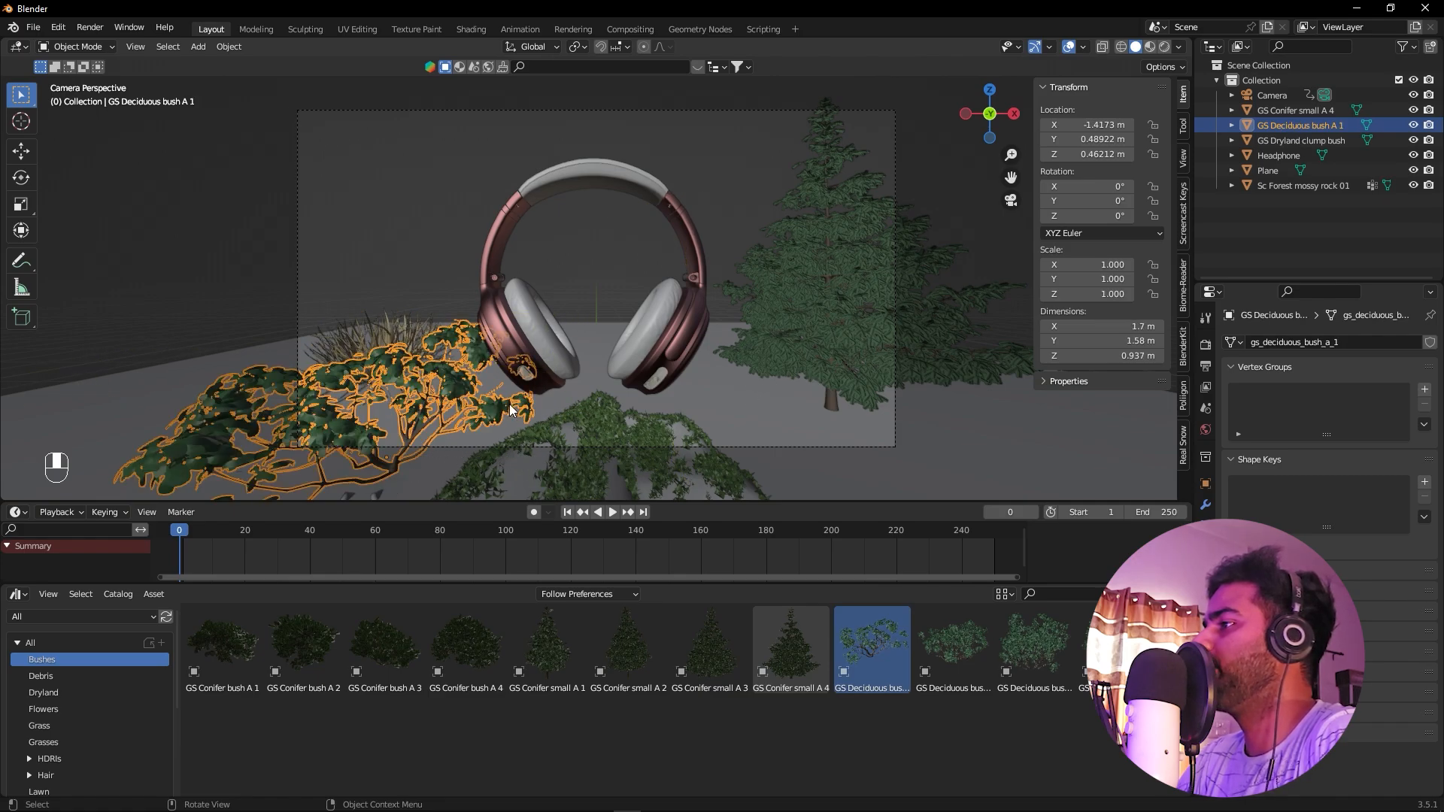
Move the deciduous bush to about X -1.42 m, Y -3.62 m, Z 0.77 m and scrub the animation to check its framing
{"action": "left_click_drag", "start_coordinate": [1102, 140], "coordinate": [1056, 139]}
{"action": "left_click_drag", "start_coordinate": [1101, 124], "coordinate": [1128, 124]}
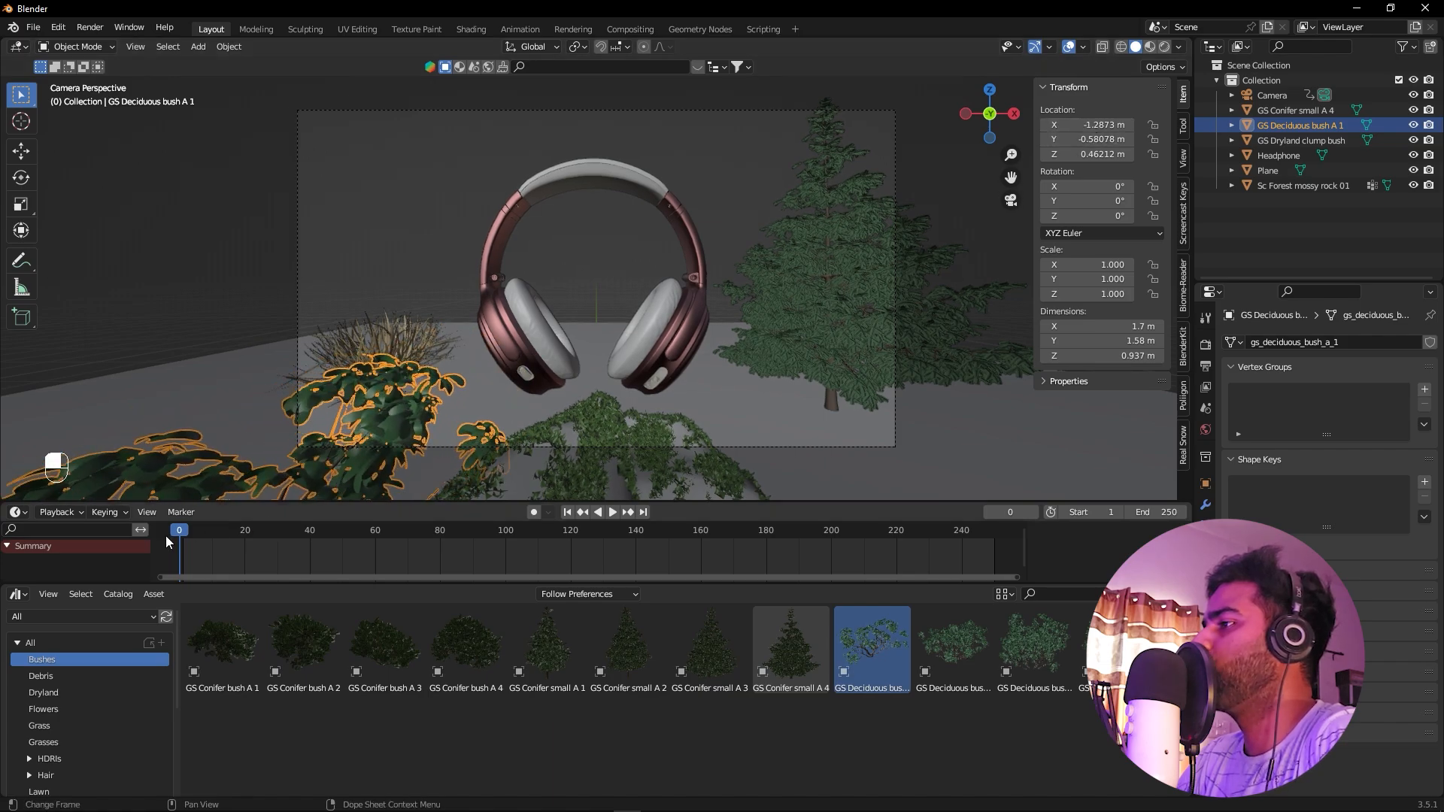
{"action": "left_click_drag", "start_coordinate": [180, 532], "coordinate": [376, 532]}
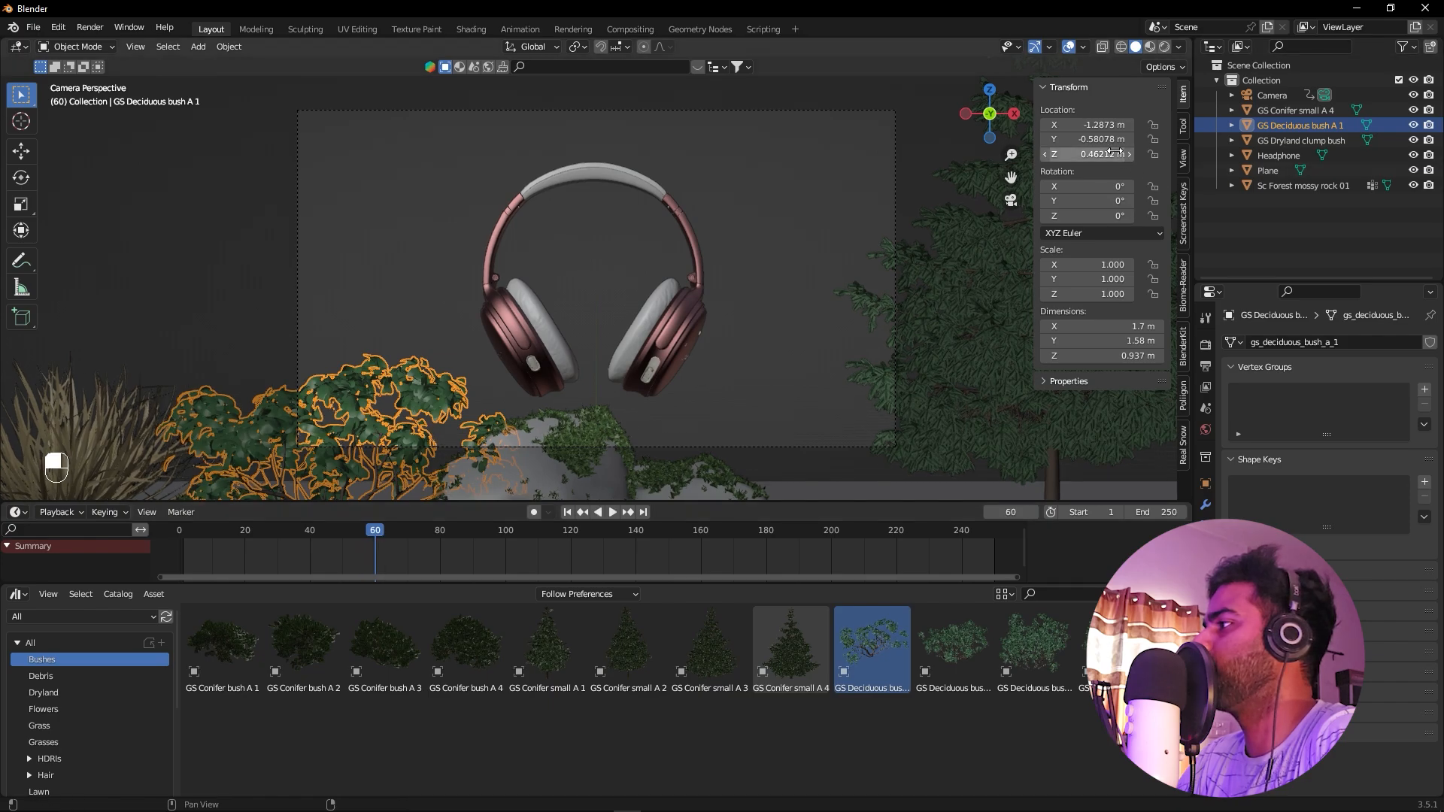
{"action": "mouse_move", "coordinate": [1098, 139]}
{"action": "left_mouse_down"}
{"action": "mouse_move", "coordinate": [1037, 140]}
{"action": "mouse_move", "coordinate": [1090, 128]}
{"action": "mouse_move", "coordinate": [1083, 154]}
{"action": "mouse_move", "coordinate": [1057, 154]}
{"action": "mouse_move", "coordinate": [1091, 154]}
{"action": "left_mouse_up"}
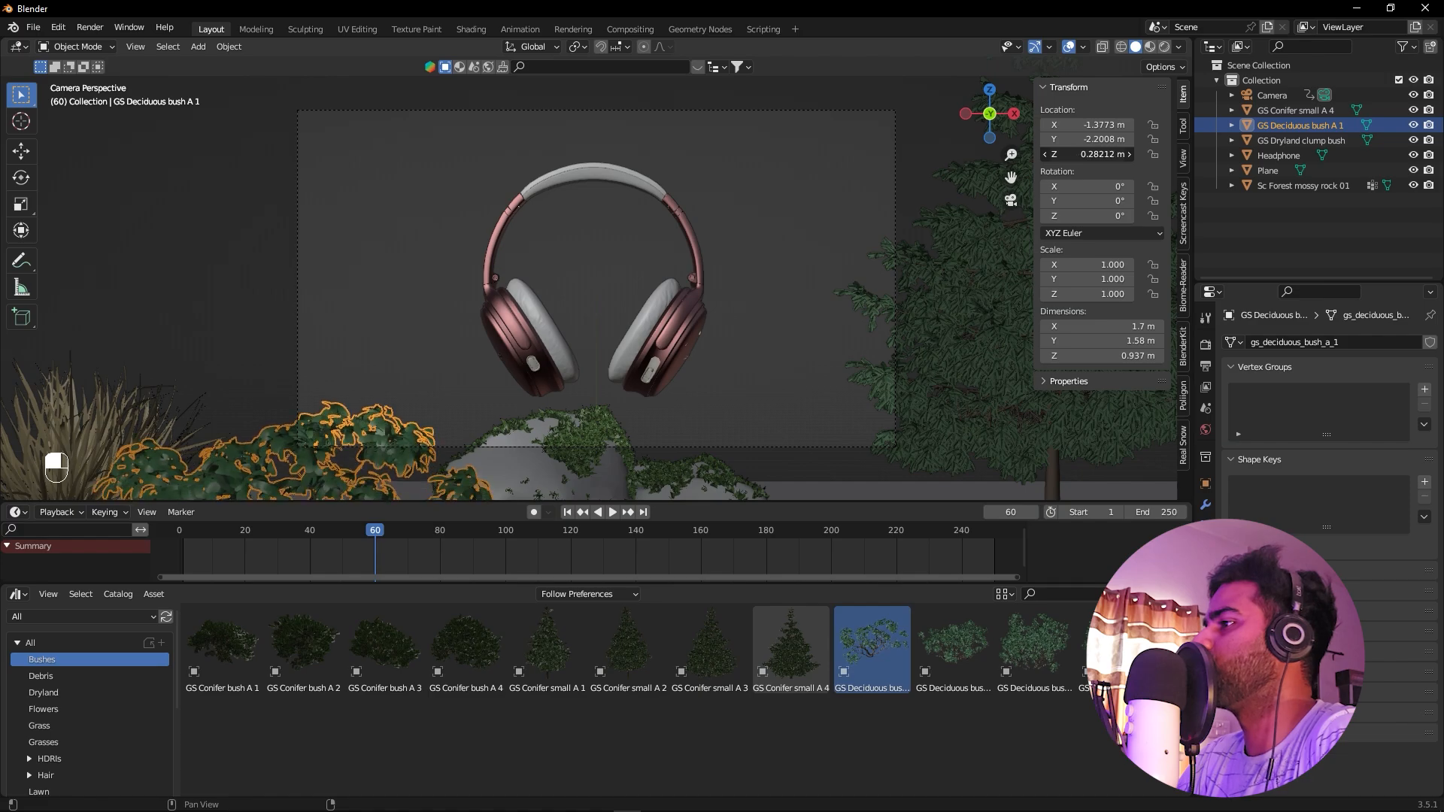
{"action": "left_click_drag", "start_coordinate": [372, 551], "coordinate": [983, 571]}
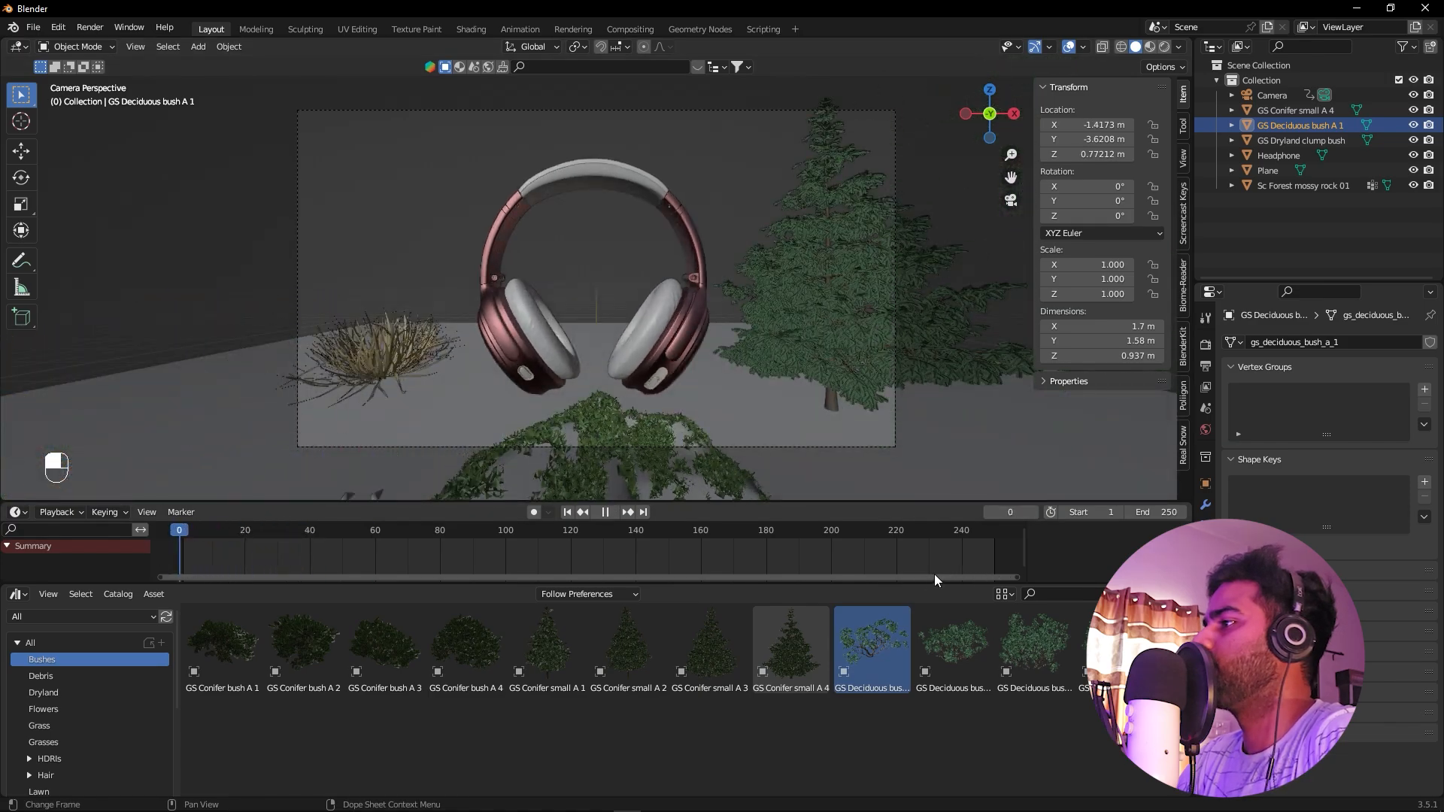
{"action": "left_click_drag", "start_coordinate": [218, 561], "coordinate": [413, 556]}
{"action": "left_click_drag", "start_coordinate": [520, 559], "coordinate": [178, 564]}
{"action": "left_click_drag", "start_coordinate": [324, 577], "coordinate": [463, 576]}
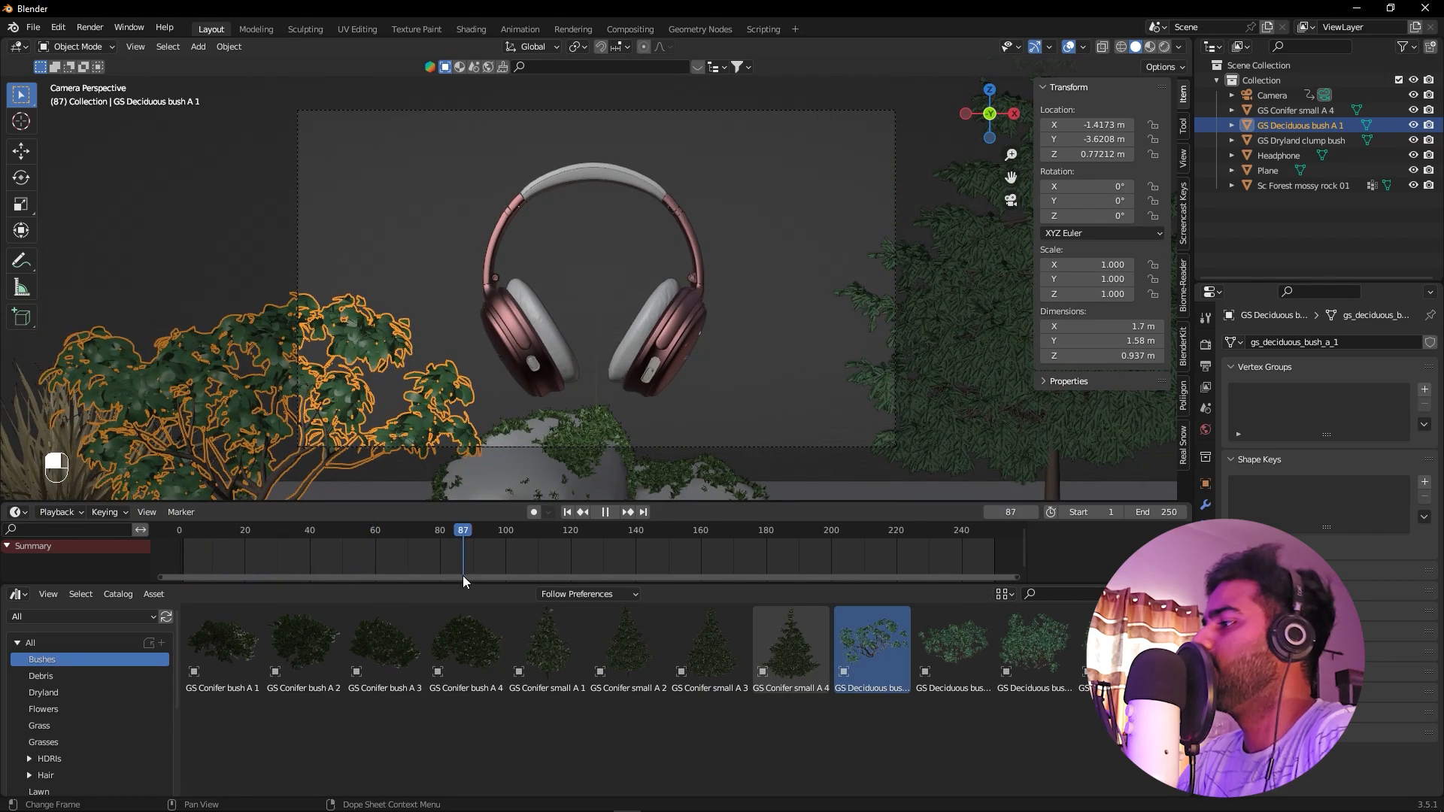
{"action": "key", "text": "space"}
Add Sc conifer 03.001 from the Tree catalog to the ground behind the headphones
{"action": "scroll", "coordinate": [87, 695], "scroll_direction": "down", "scroll_amount": 5}
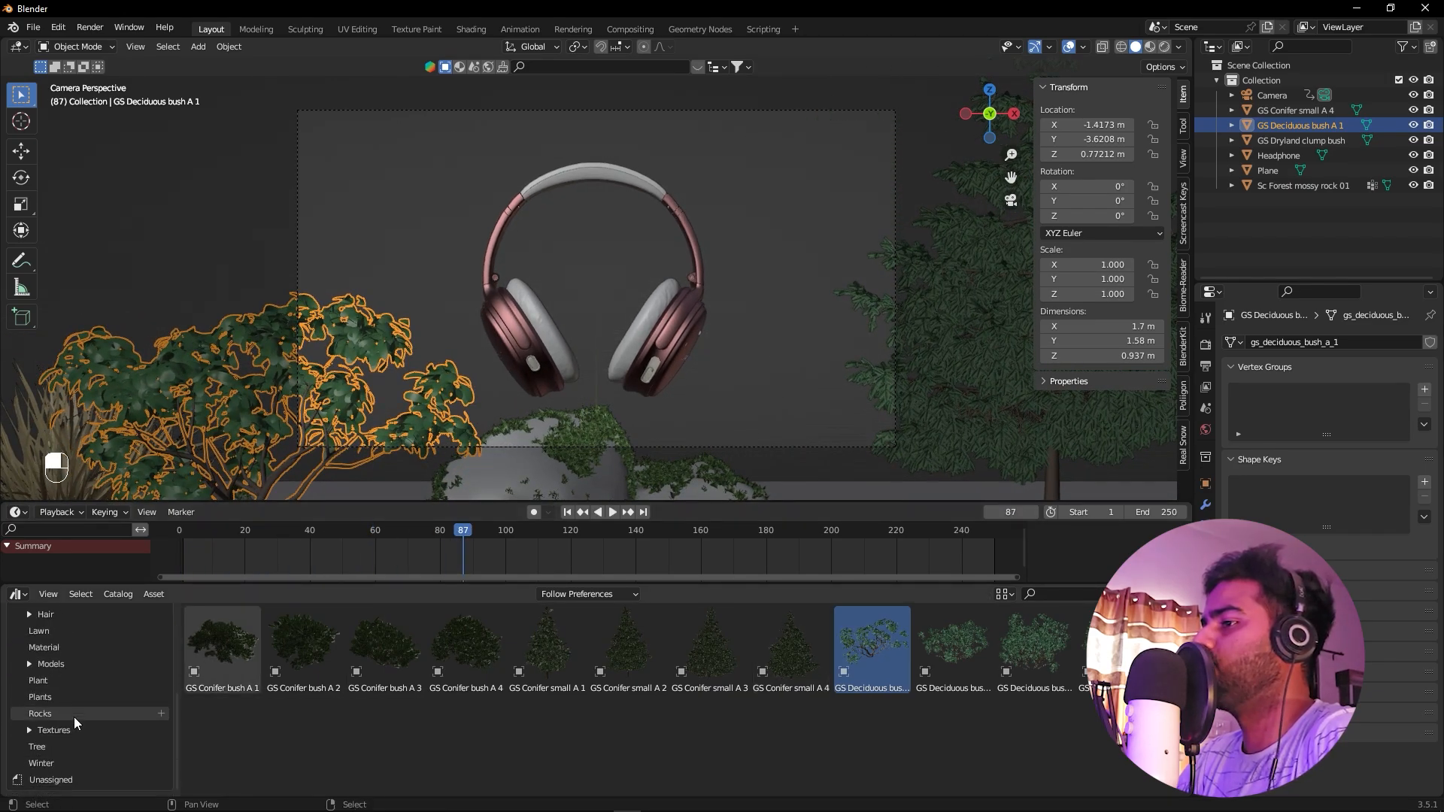
{"action": "left_click", "coordinate": [37, 746]}
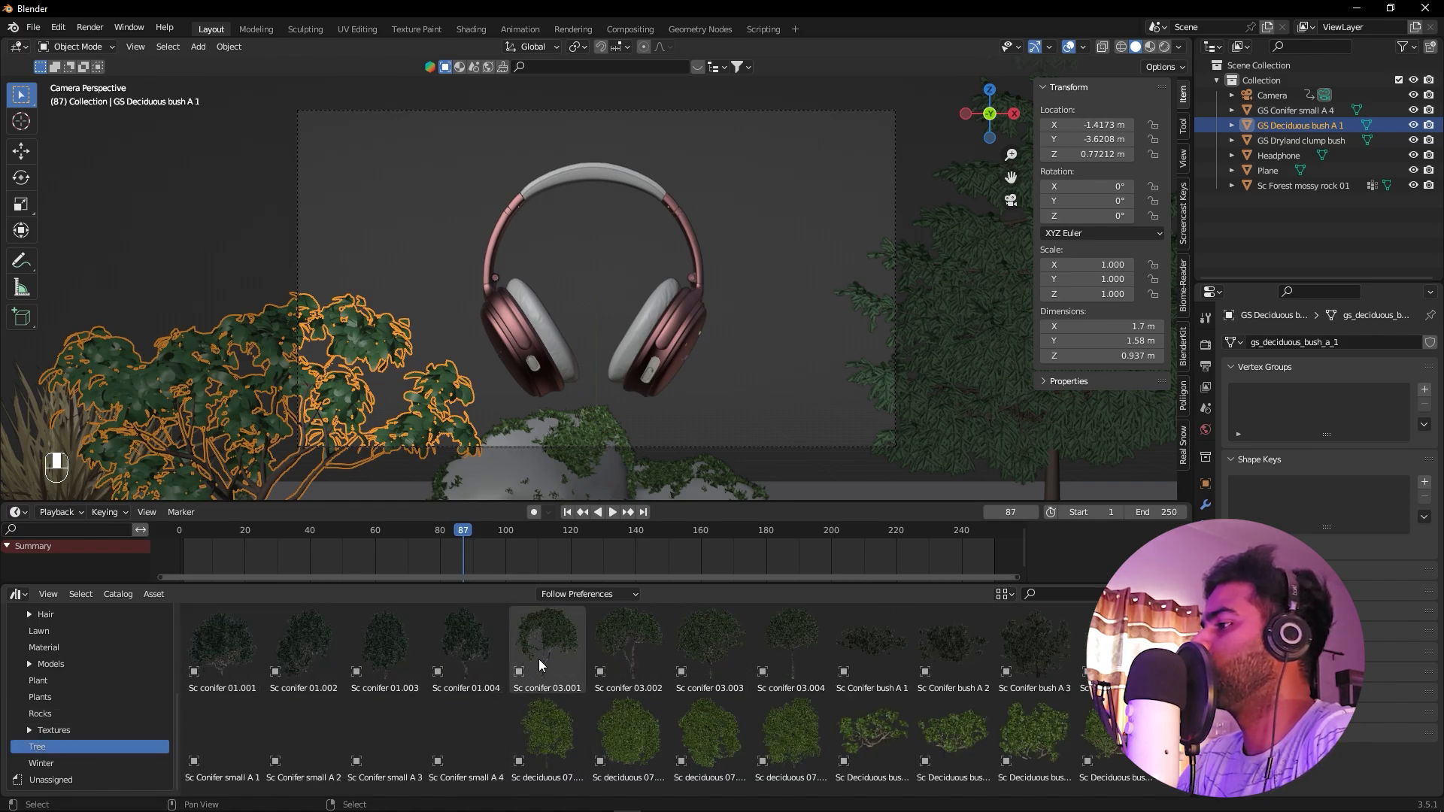
{"action": "left_click_drag", "start_coordinate": [548, 643], "coordinate": [836, 490]}
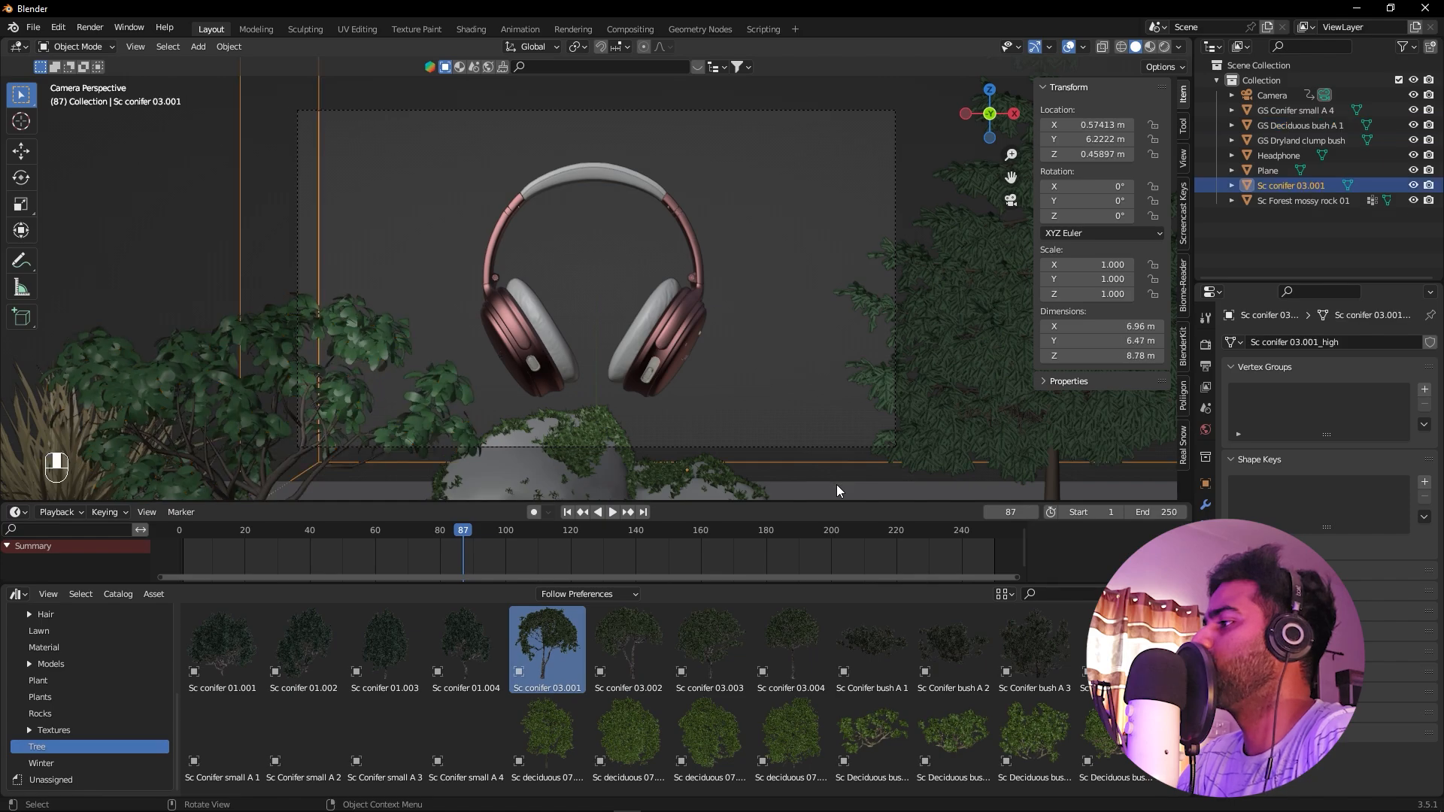
Examine the placement and size of the added tree from outside the camera view
{"action": "scroll", "coordinate": [827, 394], "scroll_direction": "down", "scroll_amount": 4}
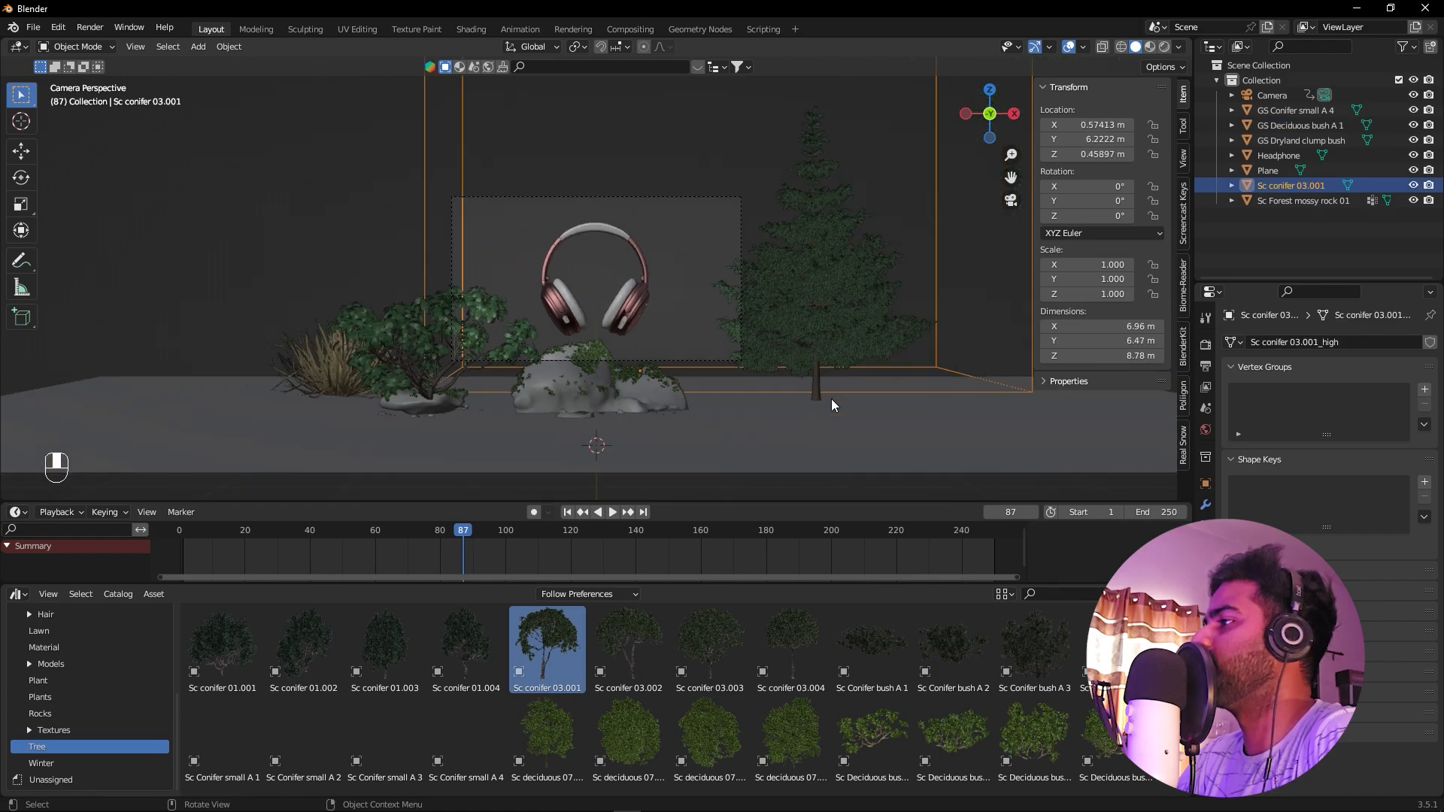
{"action": "scroll", "coordinate": [831, 404], "scroll_direction": "up", "scroll_amount": 2}
{"action": "key", "text": "KP_0"}
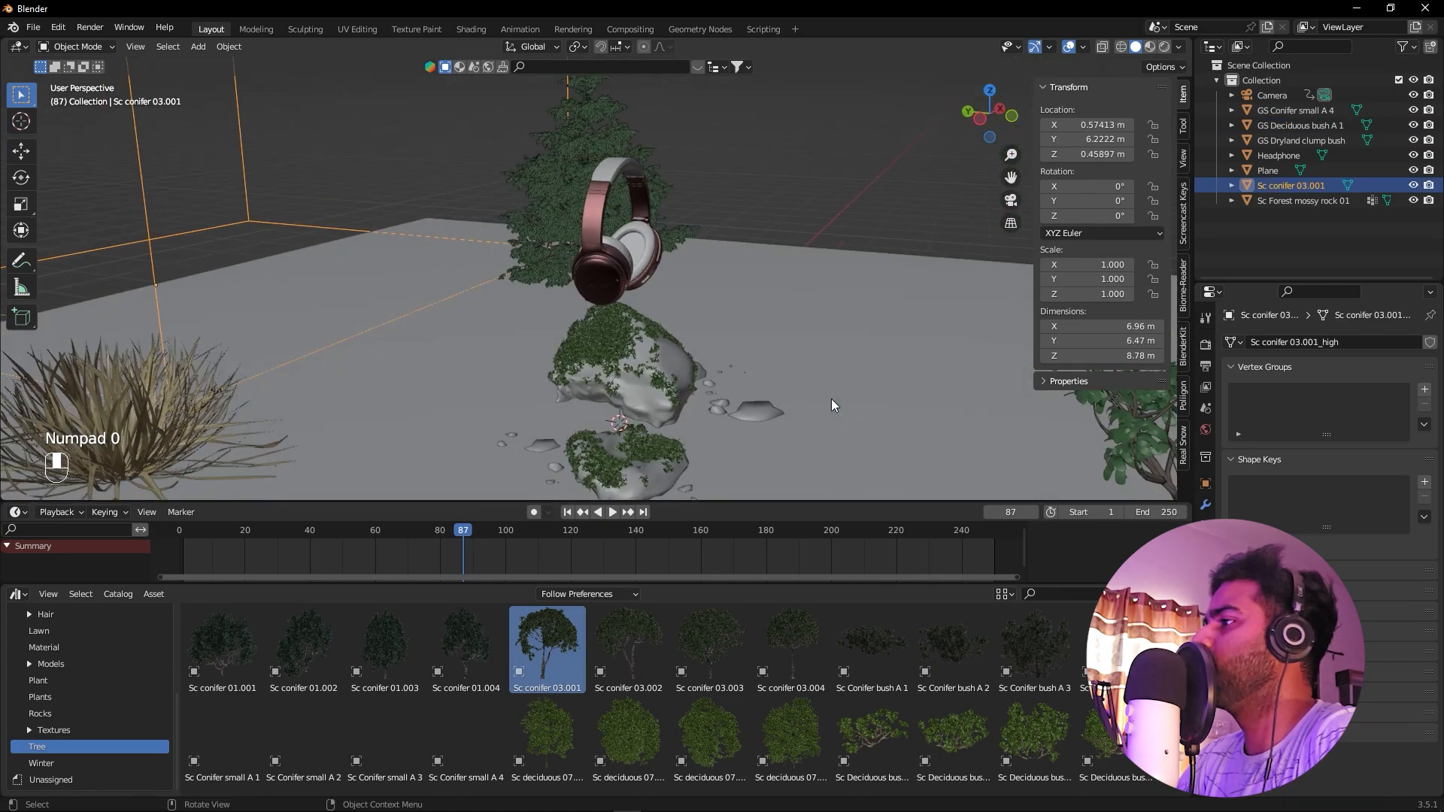
{"action": "middle_click_drag", "start_coordinate": [832, 398], "coordinate": [766, 378]}
{"action": "middle_click_drag", "start_coordinate": [764, 272], "coordinate": [749, 328], "text": "shift"}
{"action": "scroll", "coordinate": [795, 355], "scroll_direction": "down", "scroll_amount": 5}
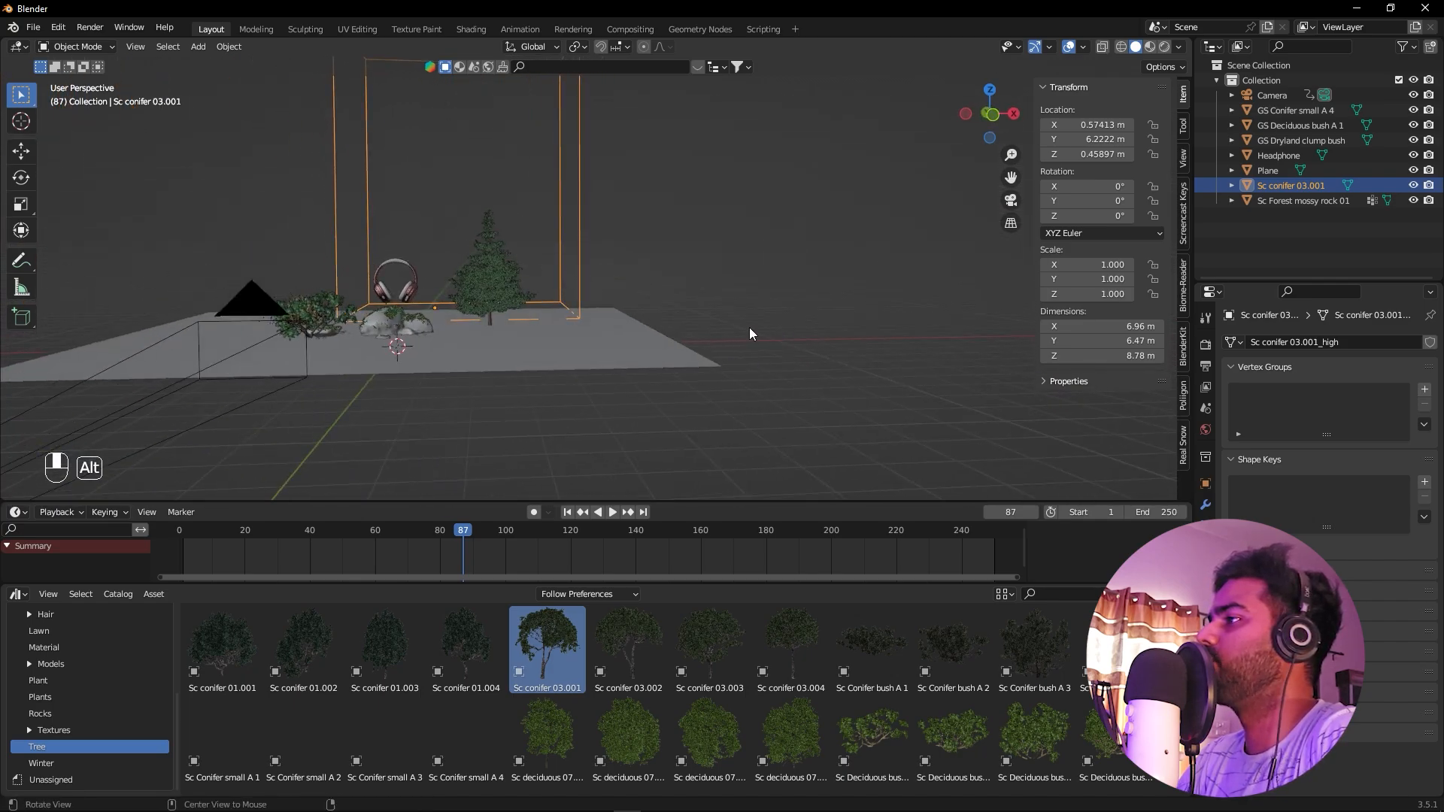
{"action": "middle_click_drag", "start_coordinate": [716, 218], "coordinate": [793, 250], "text": "shift"}
{"action": "scroll", "coordinate": [796, 258], "scroll_direction": "up", "scroll_amount": 2}
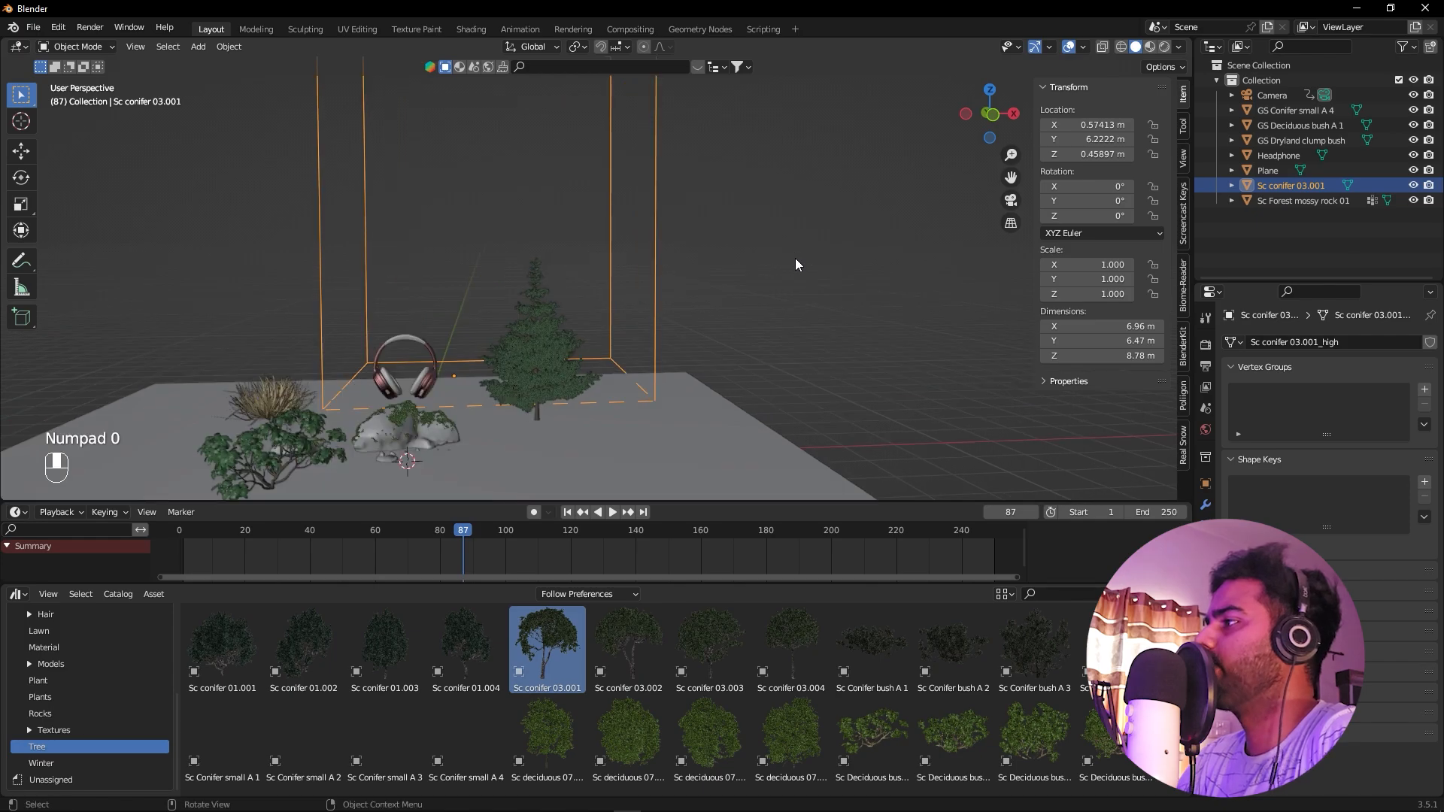
{"action": "left_click", "coordinate": [796, 258]}
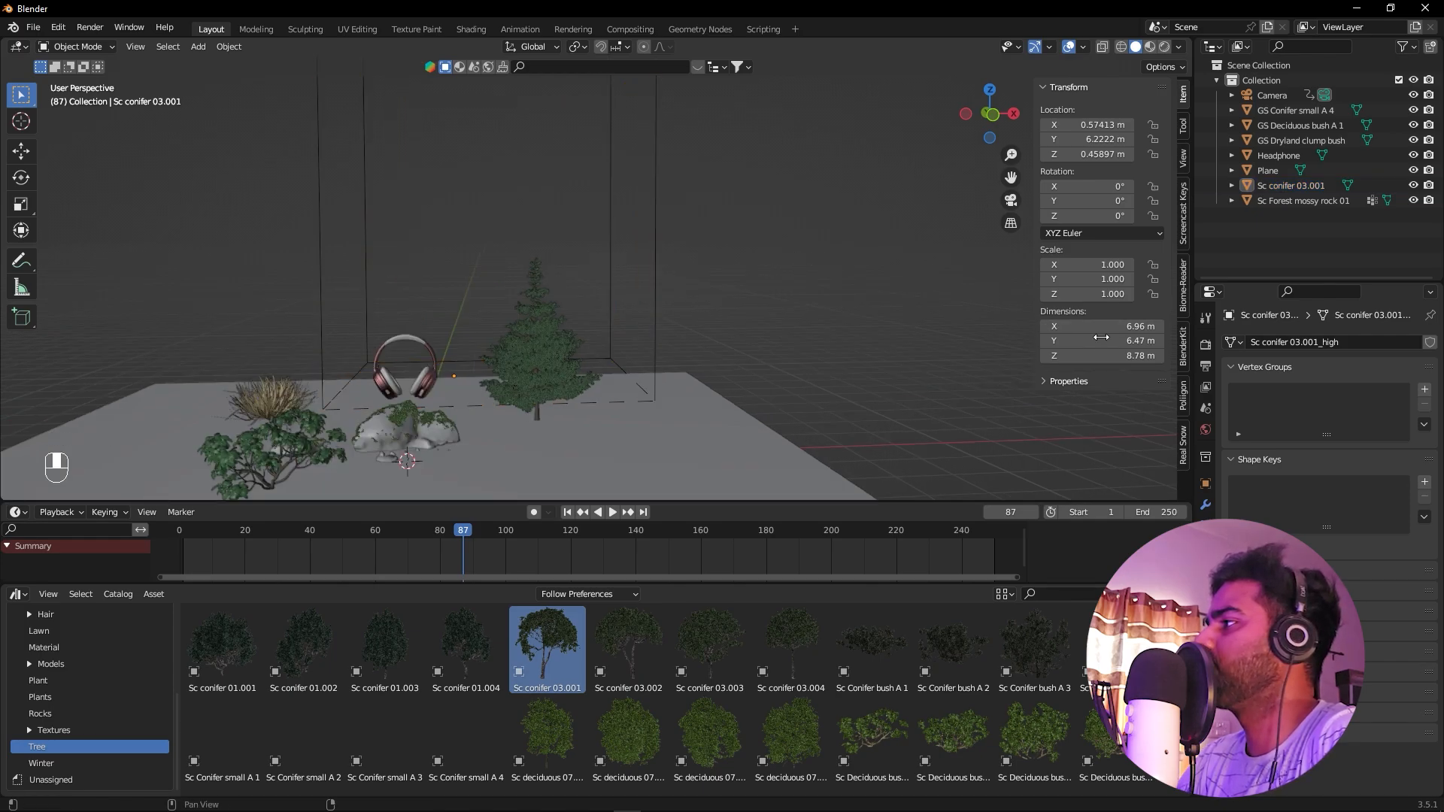
Show the viewport in rendered shading and set the render engine to Cycles with GPU Compute as the device
{"action": "left_click", "coordinate": [1165, 50]}
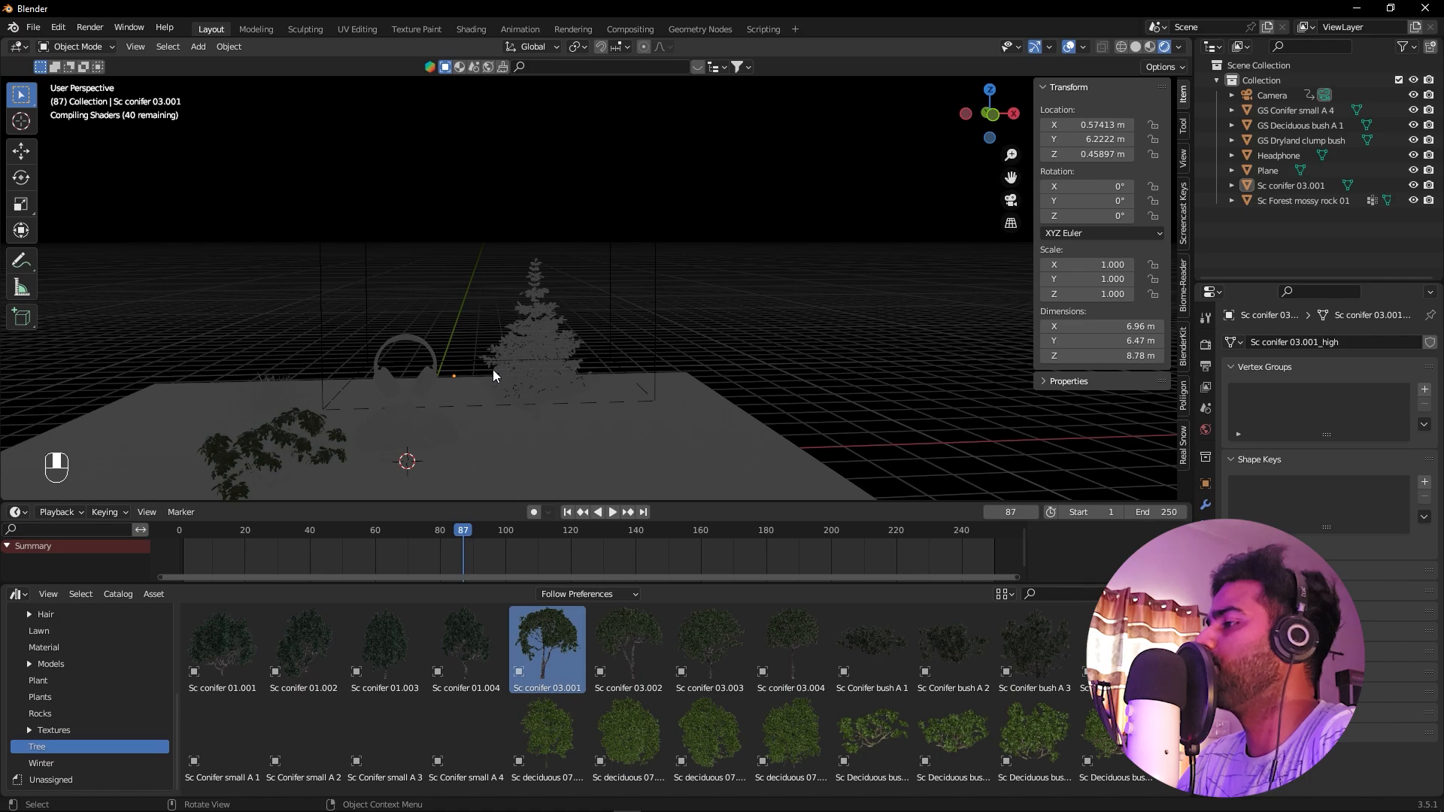
{"action": "left_click", "coordinate": [1205, 346]}
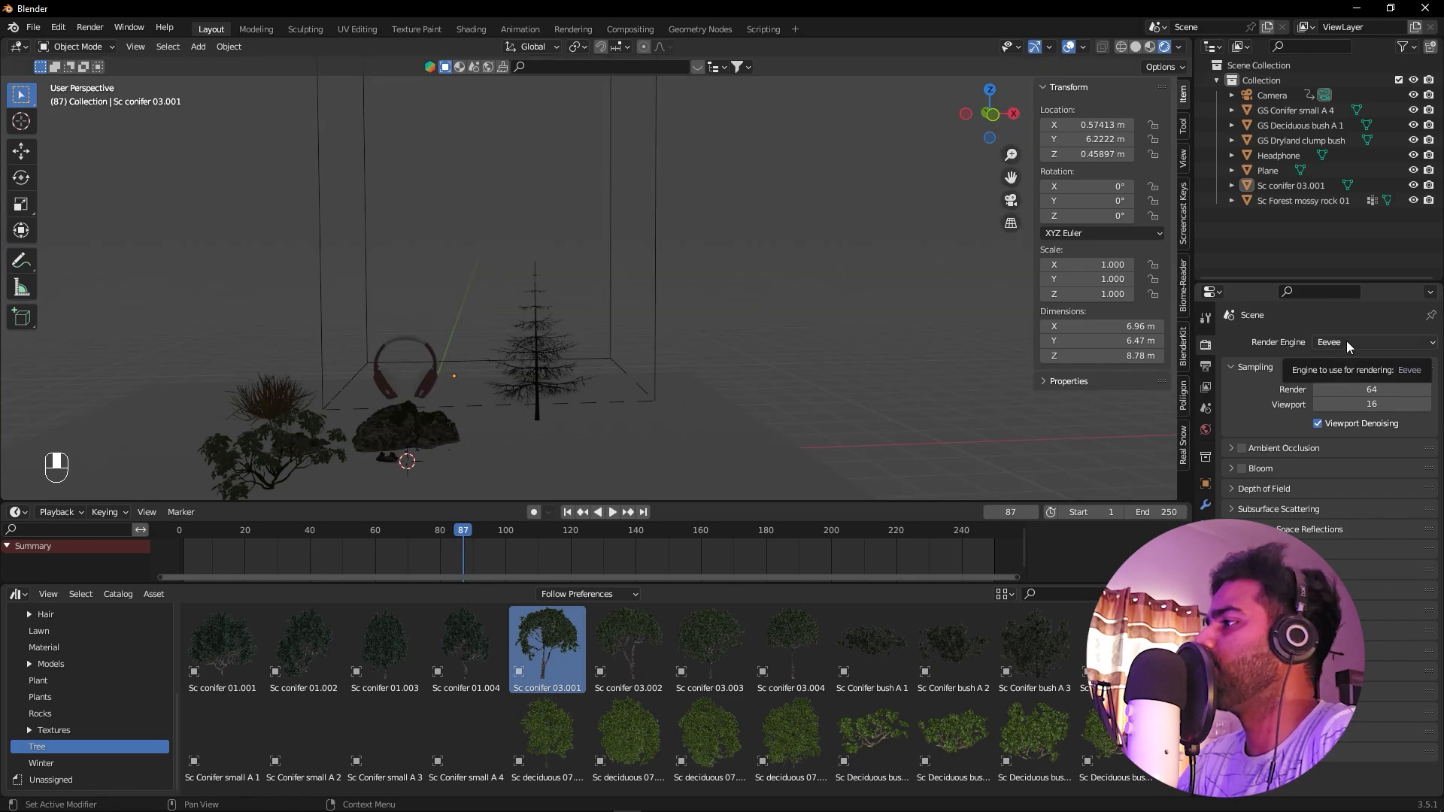
{"action": "left_click", "coordinate": [1347, 340]}
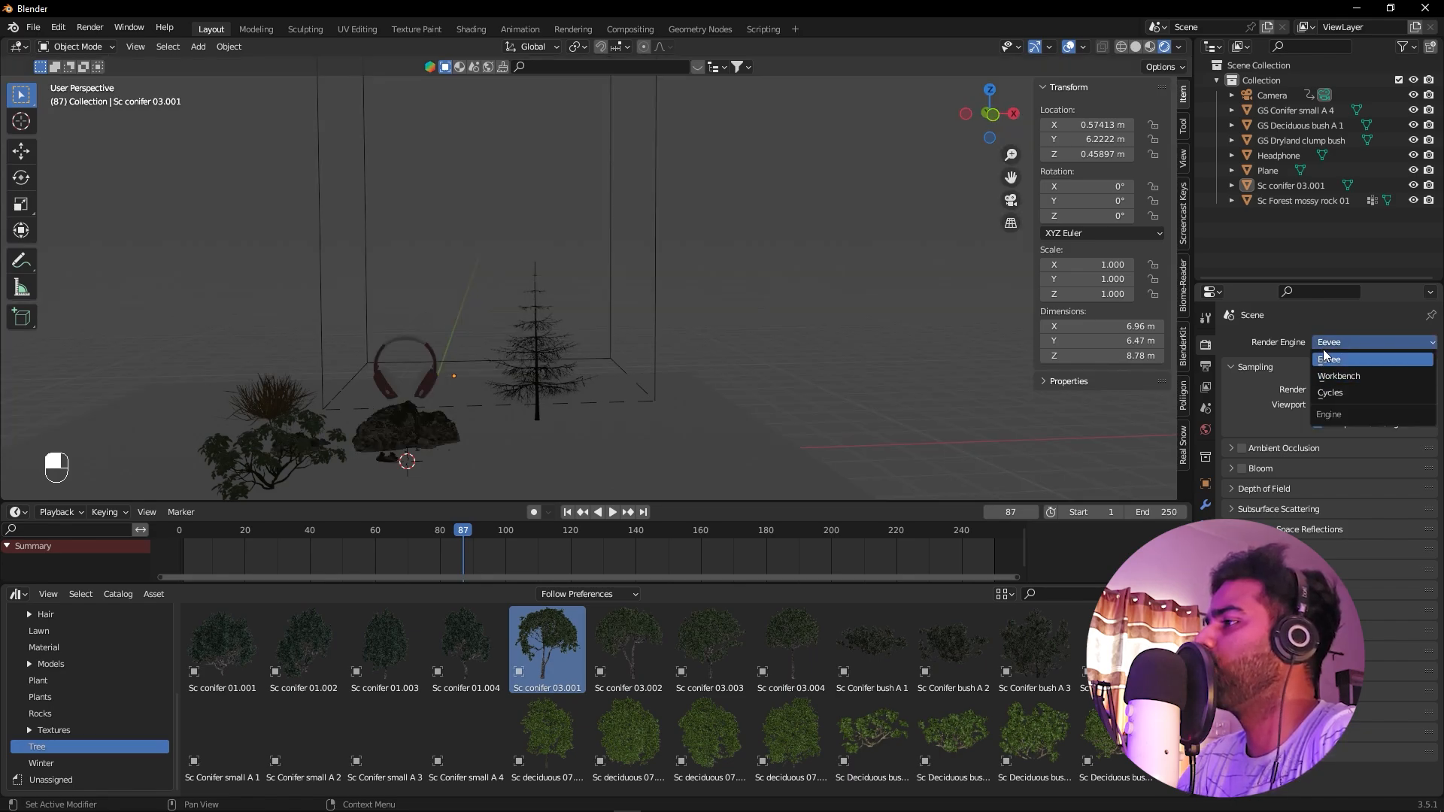
{"action": "left_click", "coordinate": [1329, 394]}
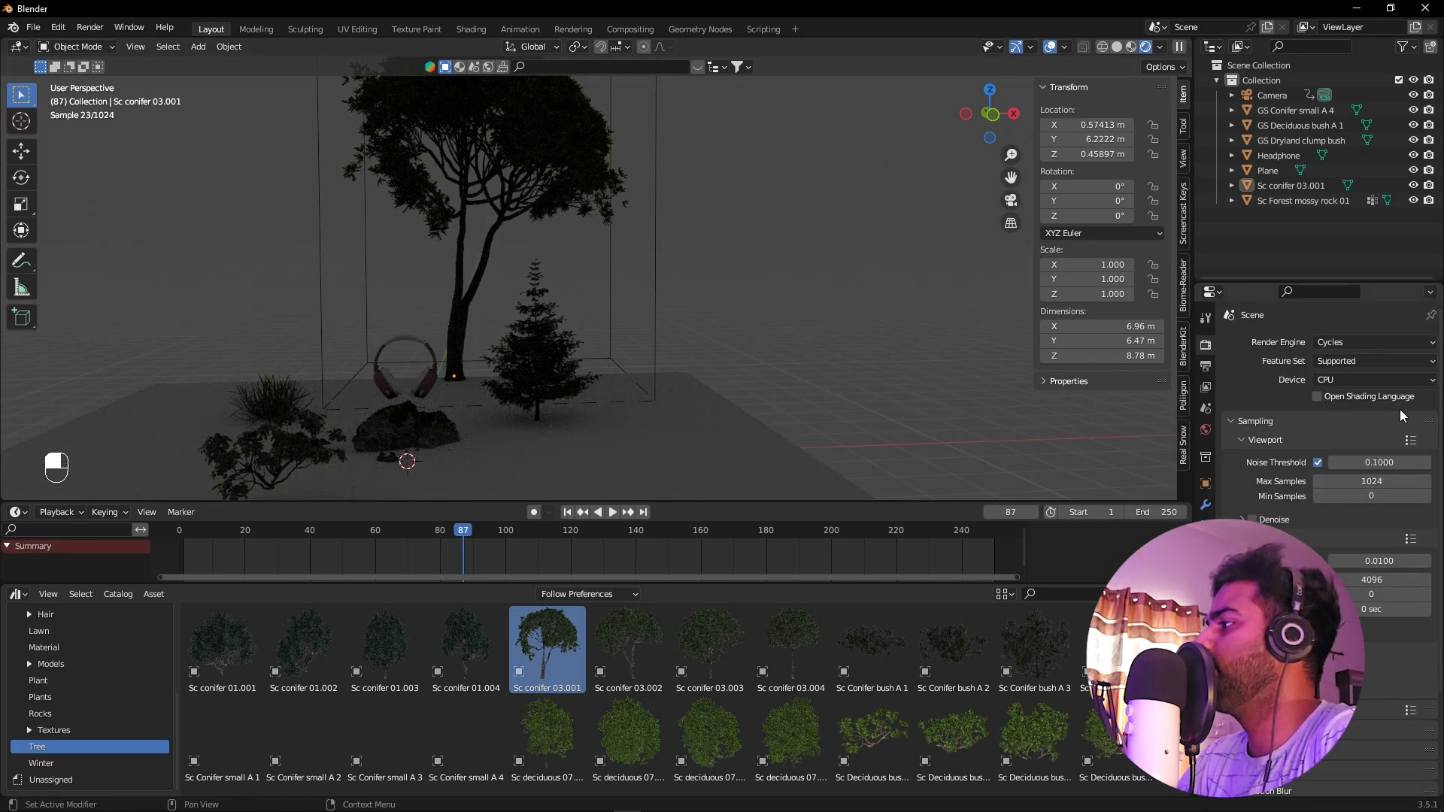
{"action": "left_click", "coordinate": [1342, 379]}
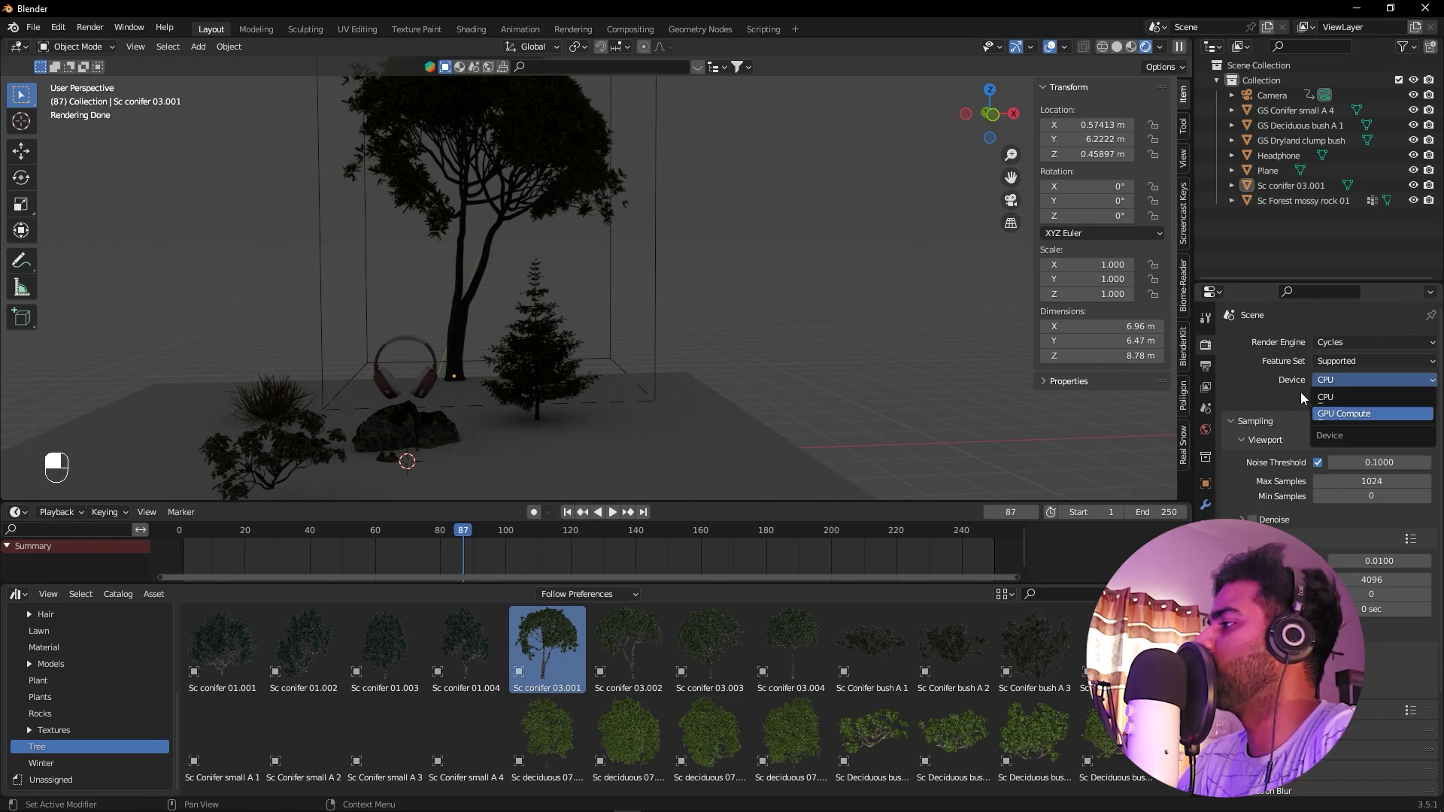
{"action": "left_click", "coordinate": [1333, 417]}
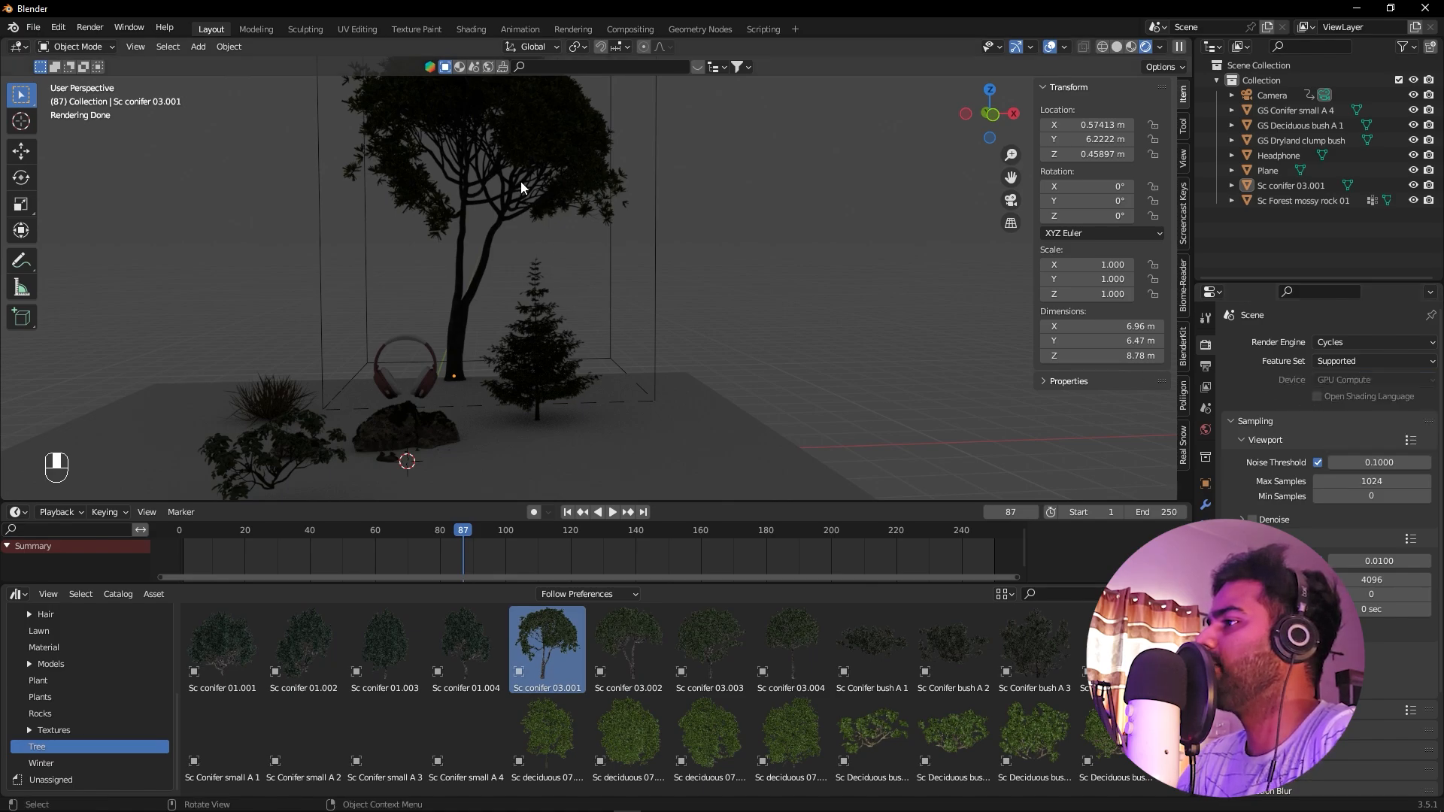
Scale Sc conifer 03.001 to about 1.48, move it to about X -7.48 m, Y 14.91 m, Z -1.71 m and preview the animation
{"action": "key", "text": "KP_0"}
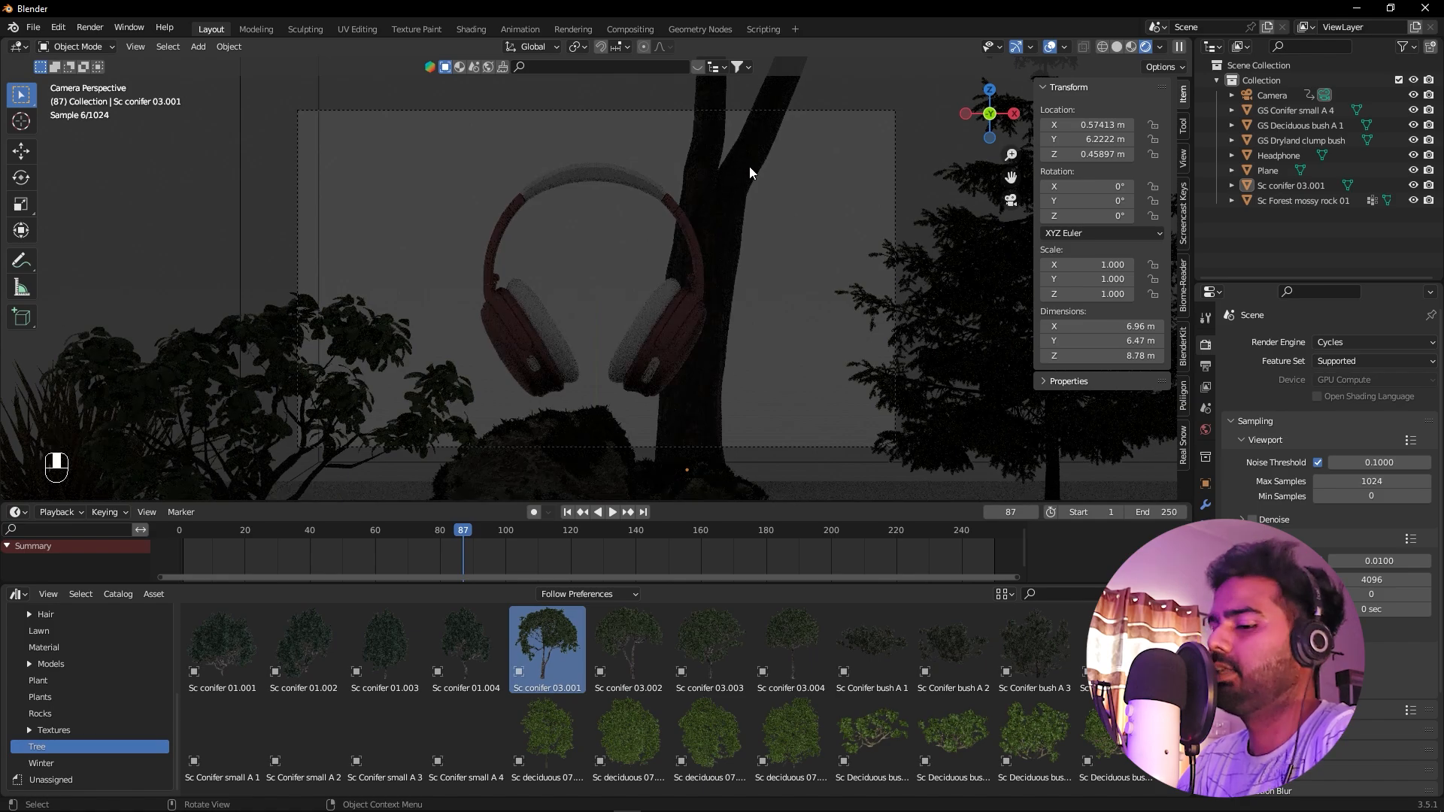
{"action": "key", "text": "g"}
{"action": "left_click_drag", "start_coordinate": [1087, 154], "coordinate": [978, 149]}
{"action": "left_click_drag", "start_coordinate": [1104, 125], "coordinate": [721, 126]}
{"action": "left_click_drag", "start_coordinate": [1104, 139], "coordinate": [1158, 154]}
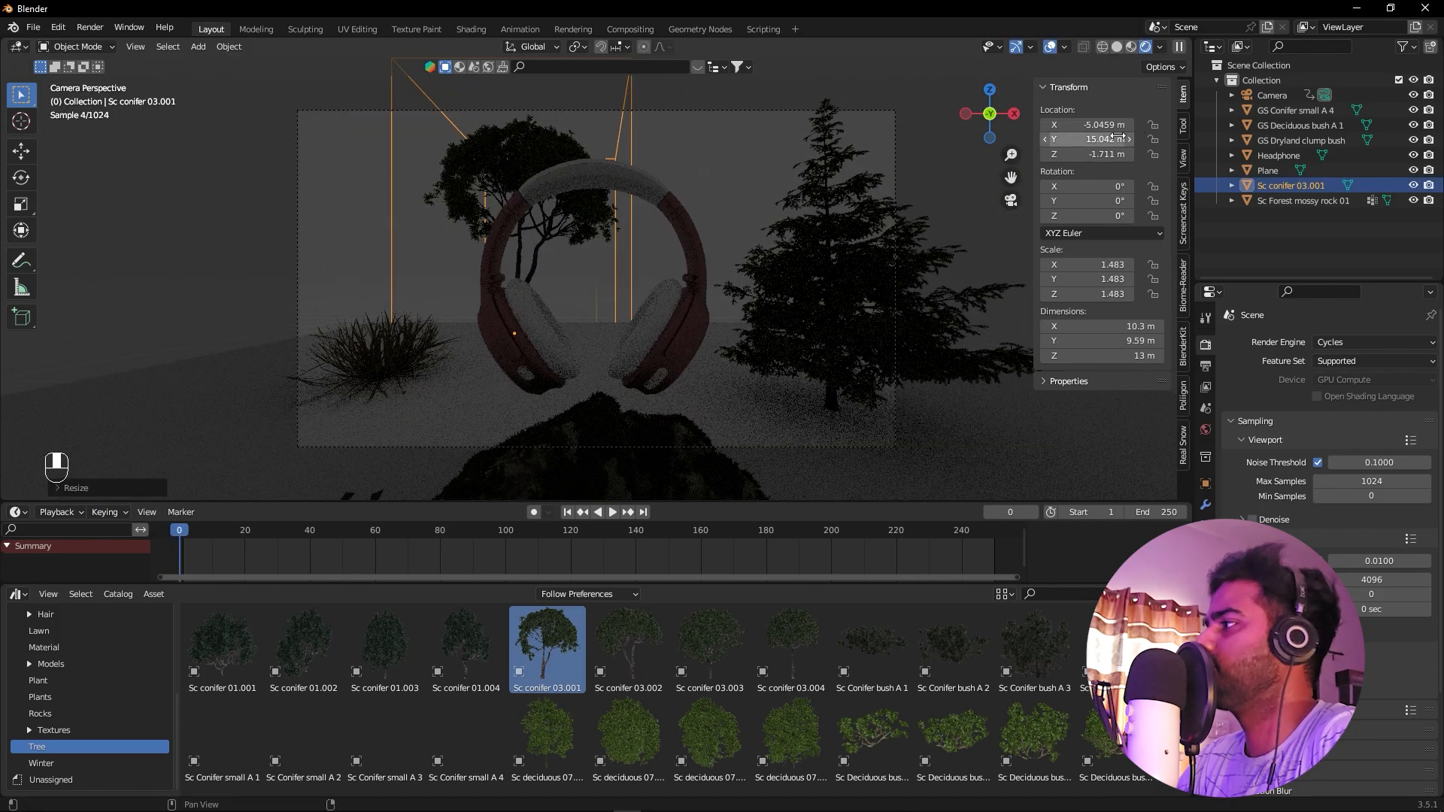
{"action": "left_click_drag", "start_coordinate": [1091, 140], "coordinate": [908, 125]}
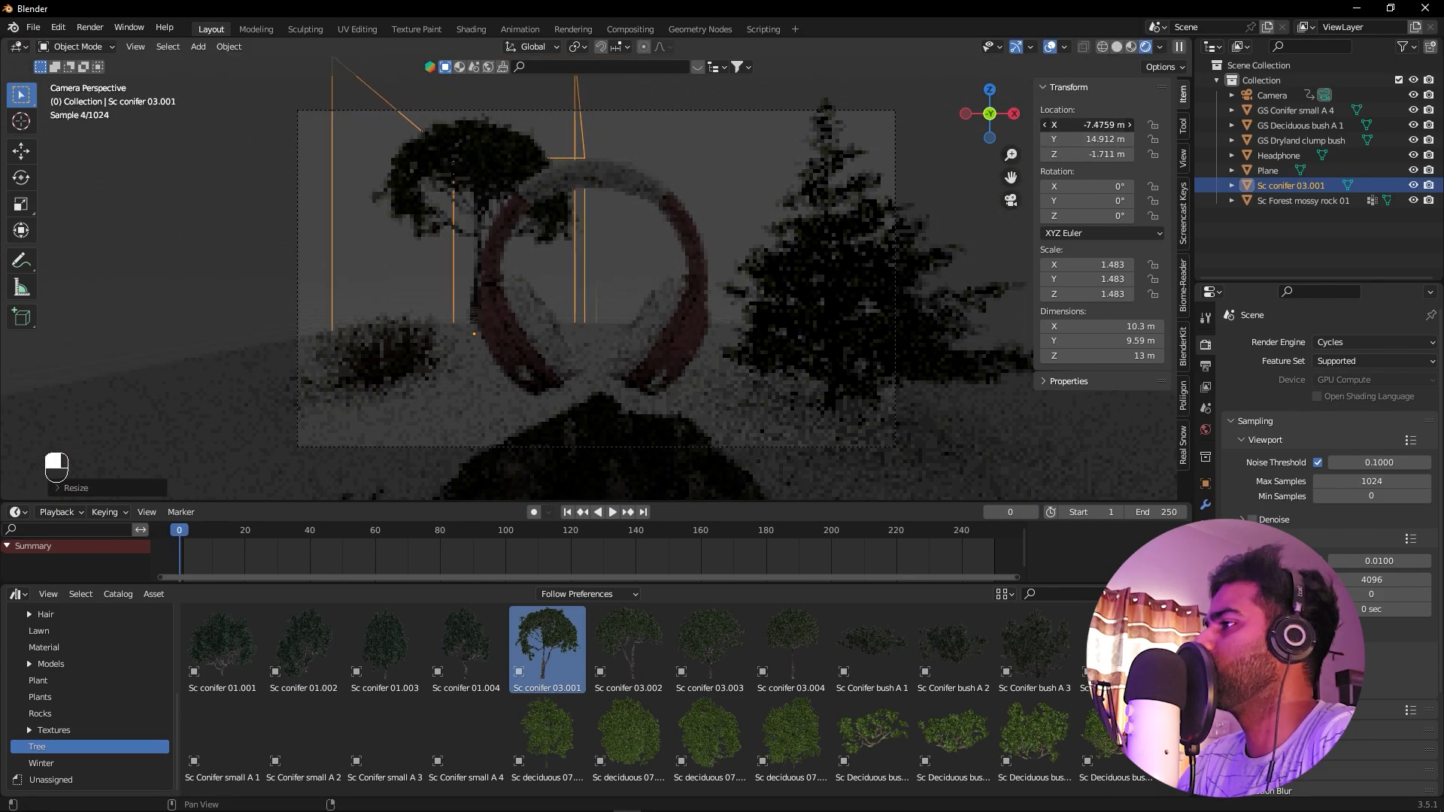
{"action": "key", "text": "space"}
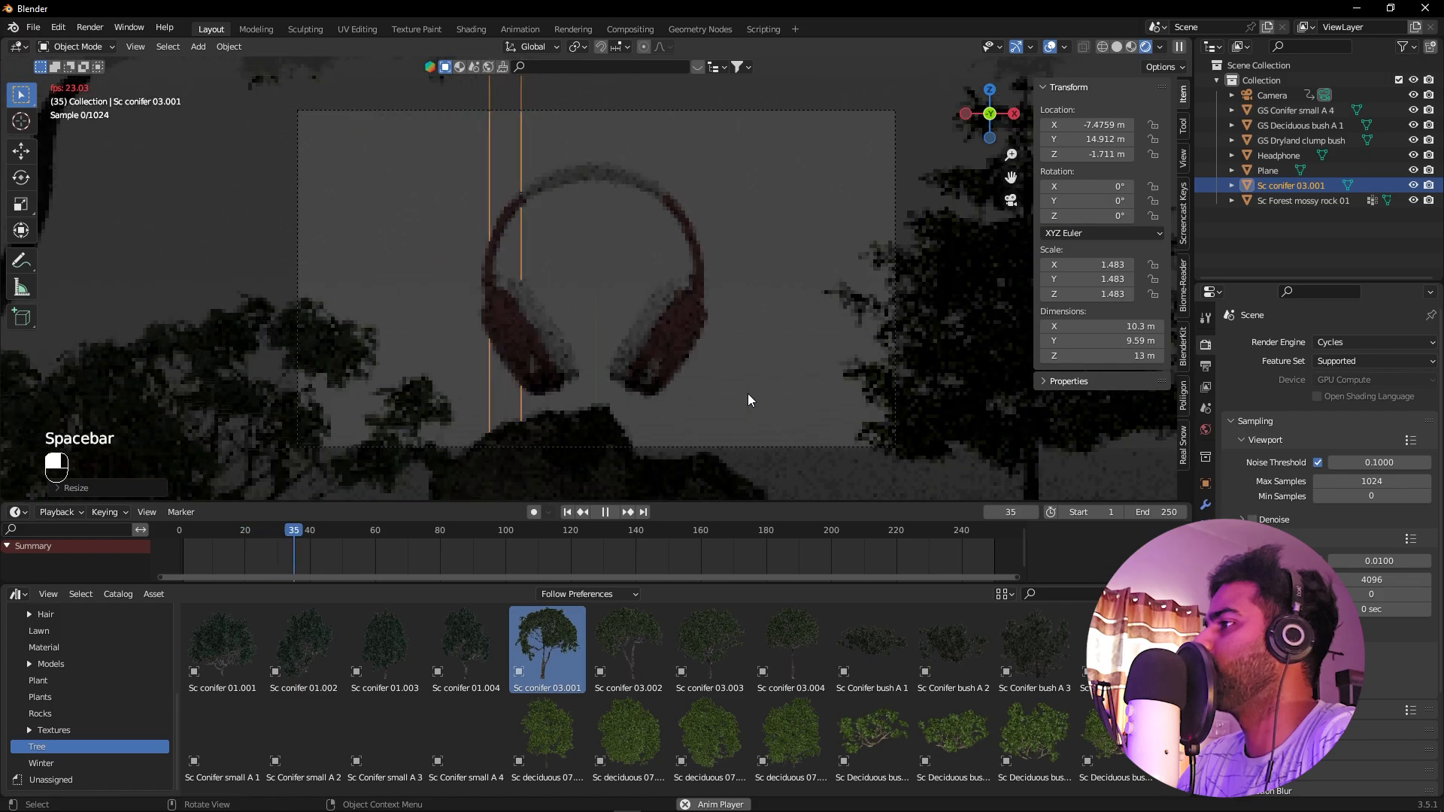
{"action": "key", "text": "space"}
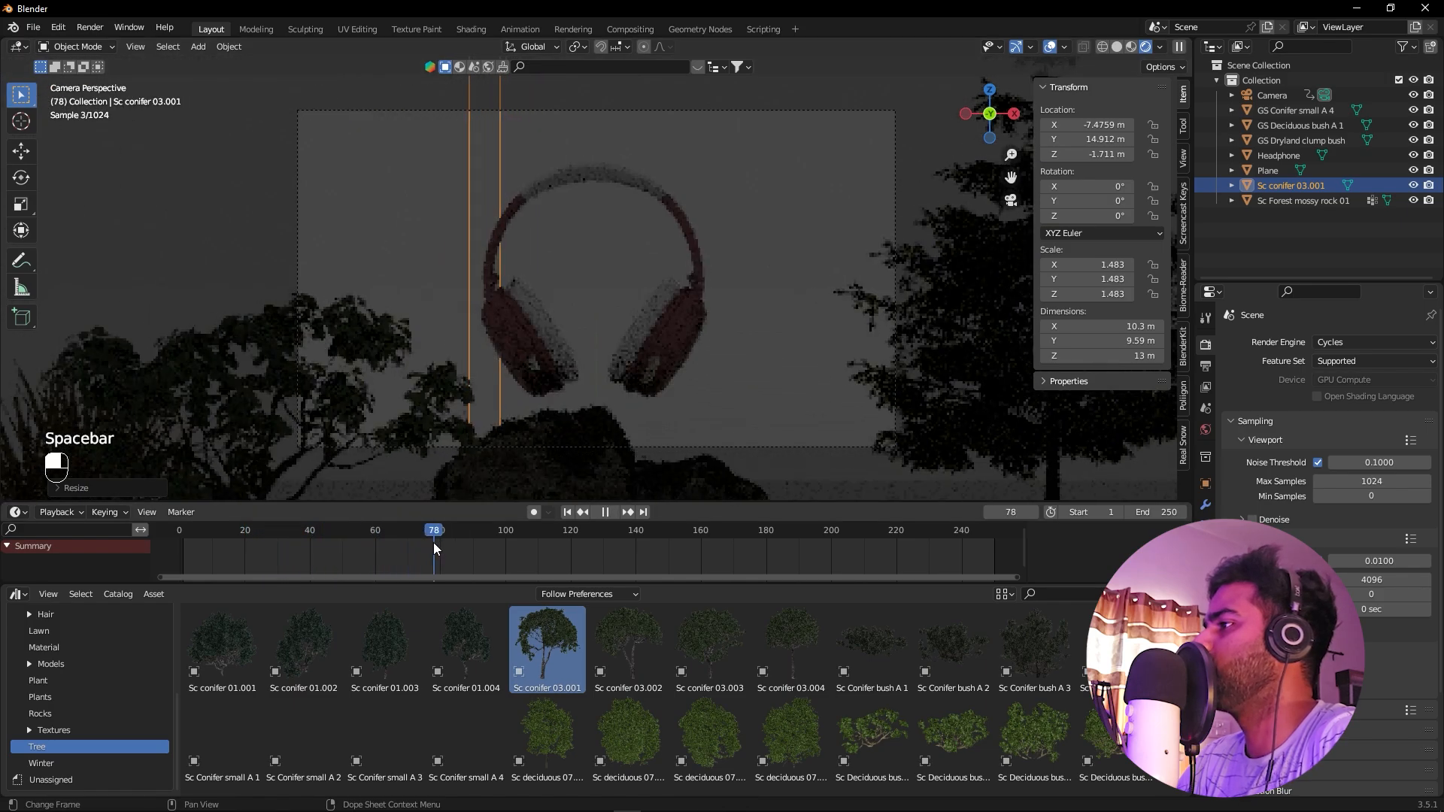
Inspect Sc conifer 03.001 from outside the camera view and delete it
{"action": "key", "text": "KP_0"}
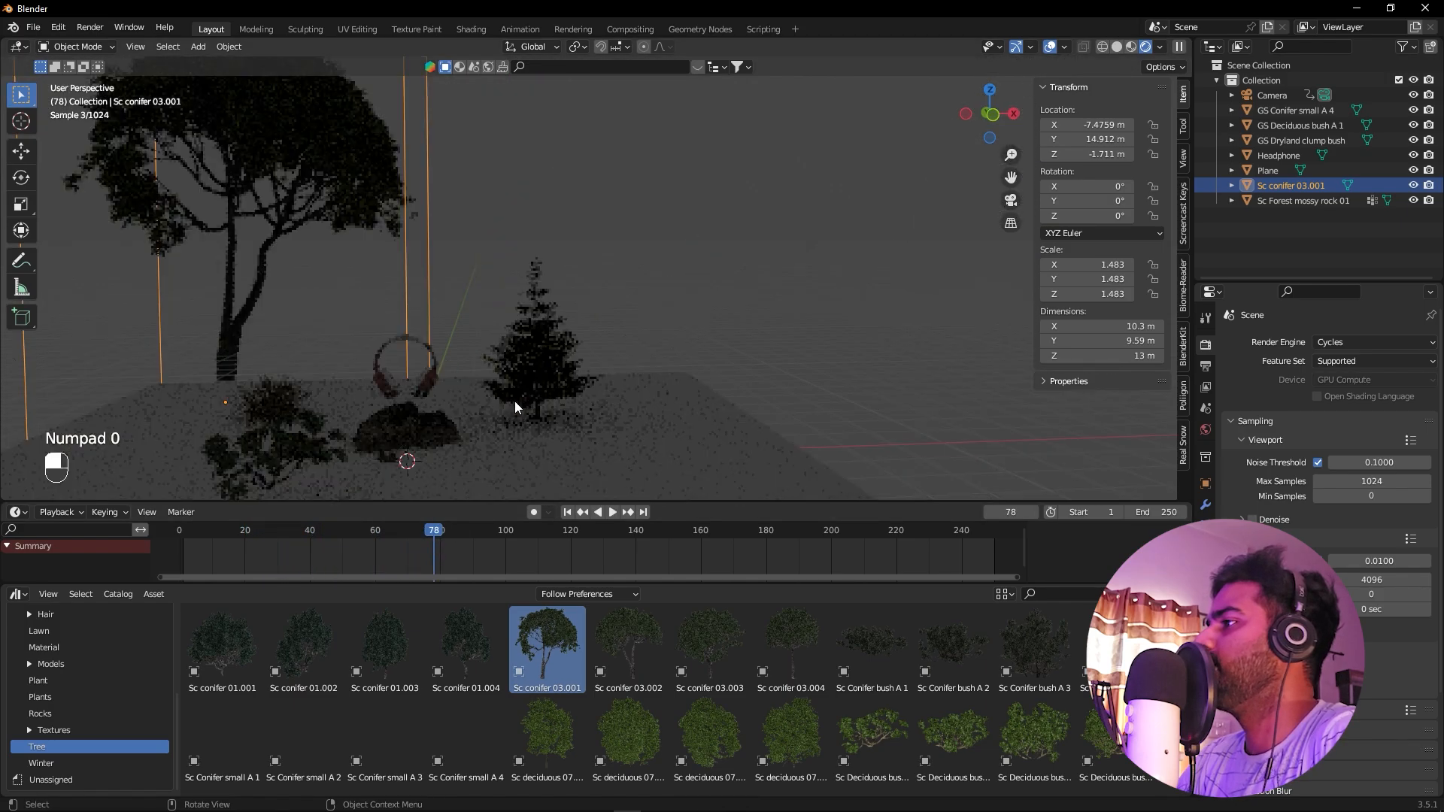
{"action": "left_click_drag", "start_coordinate": [581, 332], "coordinate": [669, 348], "text": "alt"}
{"action": "scroll", "coordinate": [644, 379], "scroll_direction": "down", "scroll_amount": 3}
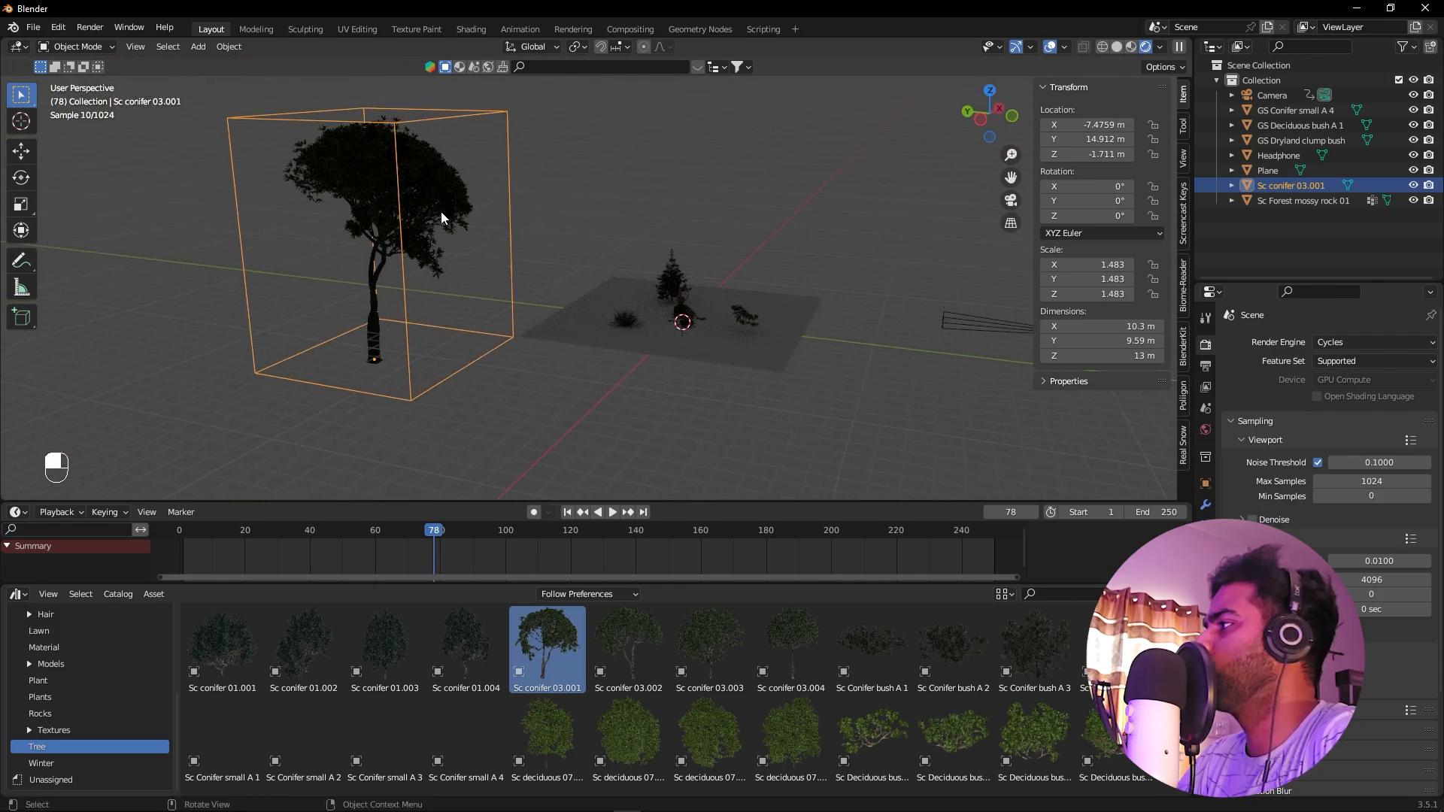
{"action": "key", "text": "x"}
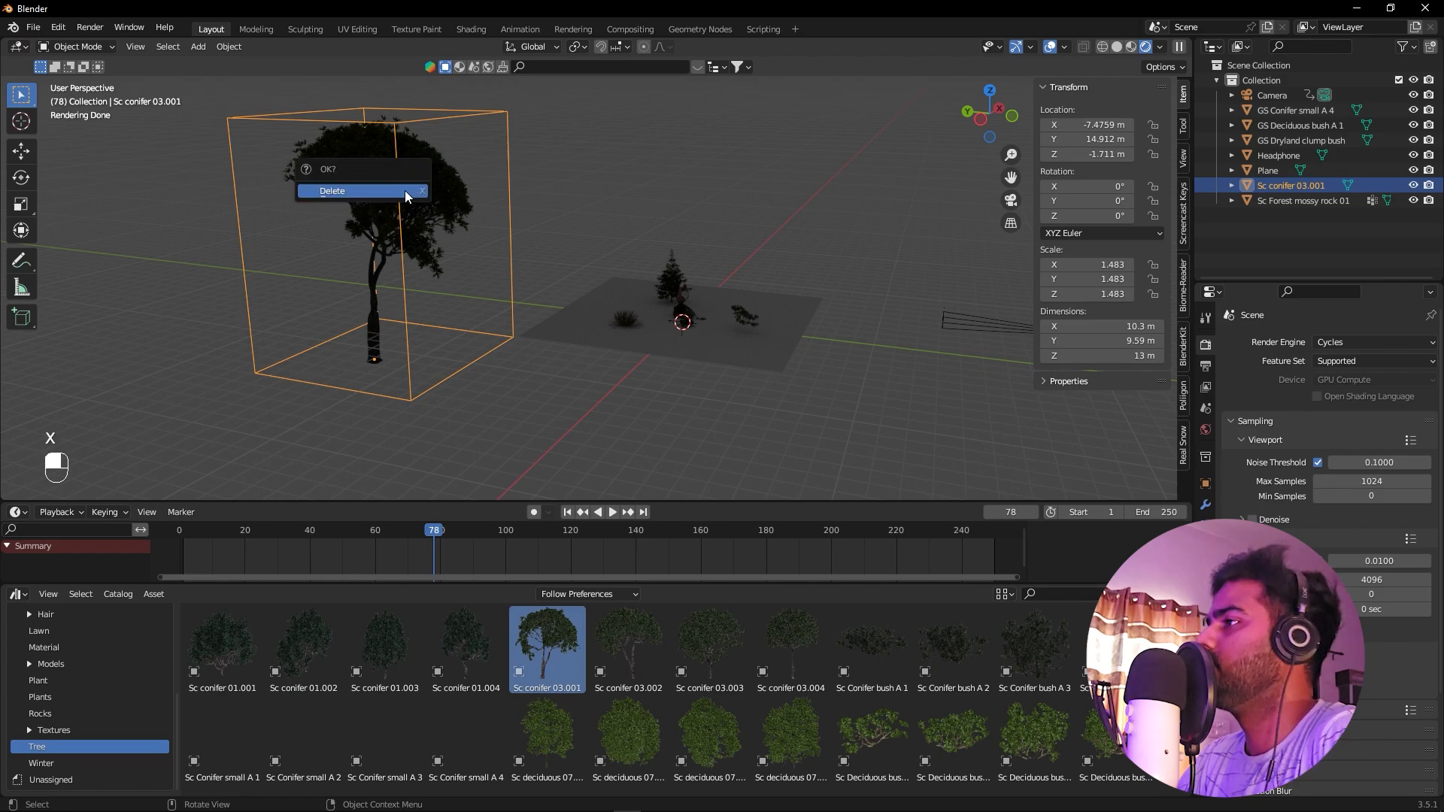
{"action": "key", "text": "Return"}
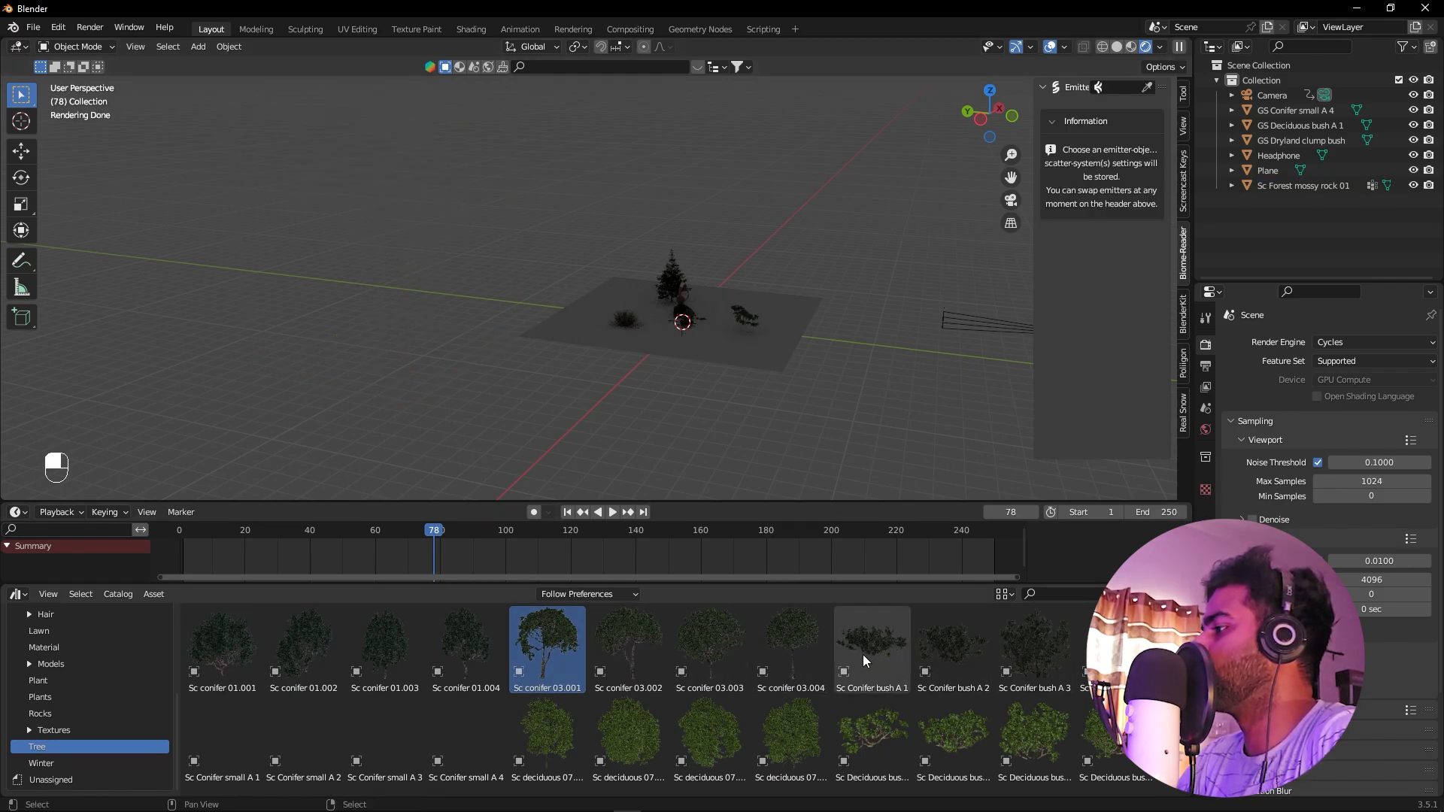
Add Sc conifer 01.001 from the Tree catalog to the ground plane and return to the camera view
{"action": "left_click_drag", "start_coordinate": [213, 660], "coordinate": [609, 338]}
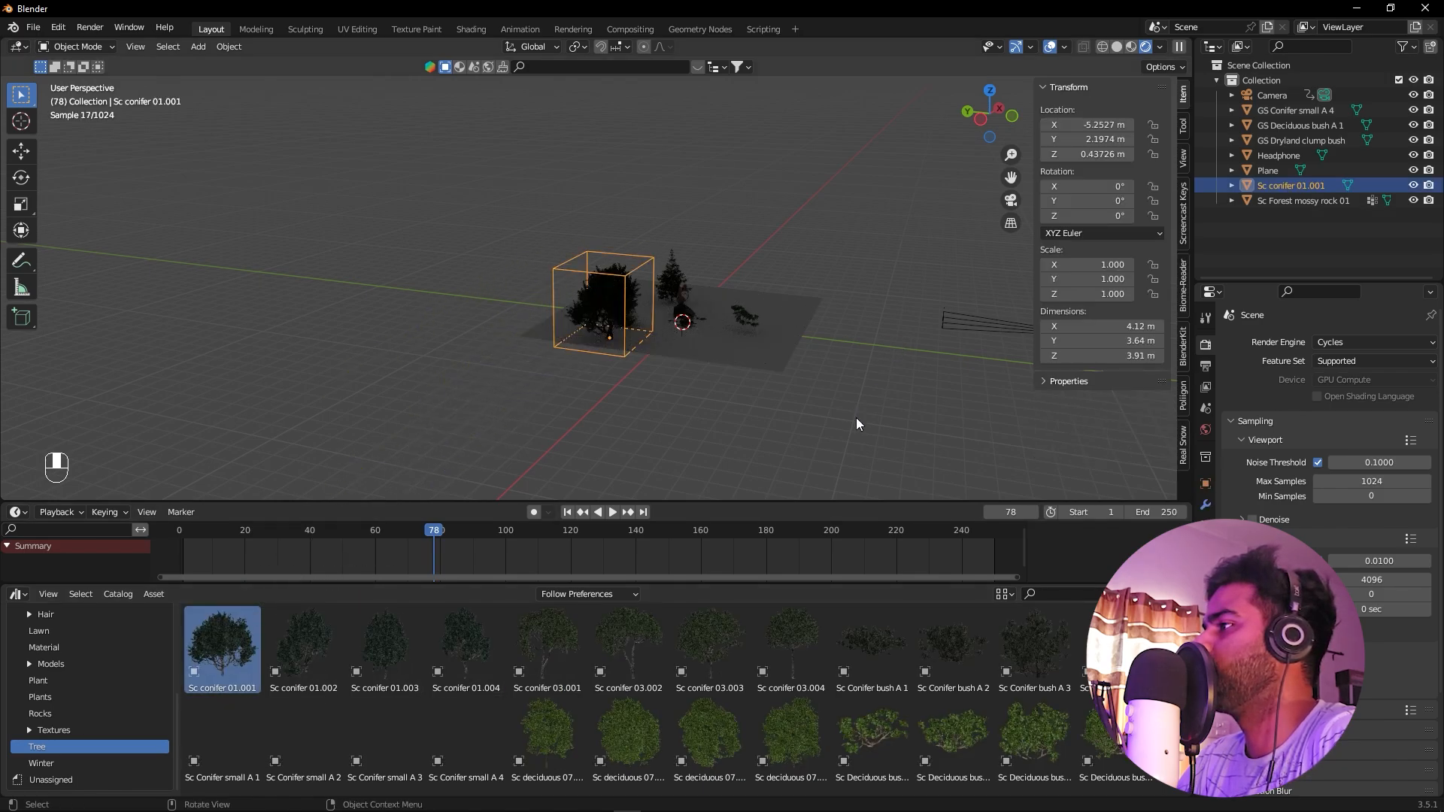
{"action": "middle_click_drag", "start_coordinate": [855, 420], "coordinate": [732, 423]}
{"action": "key", "text": "KP_0"}
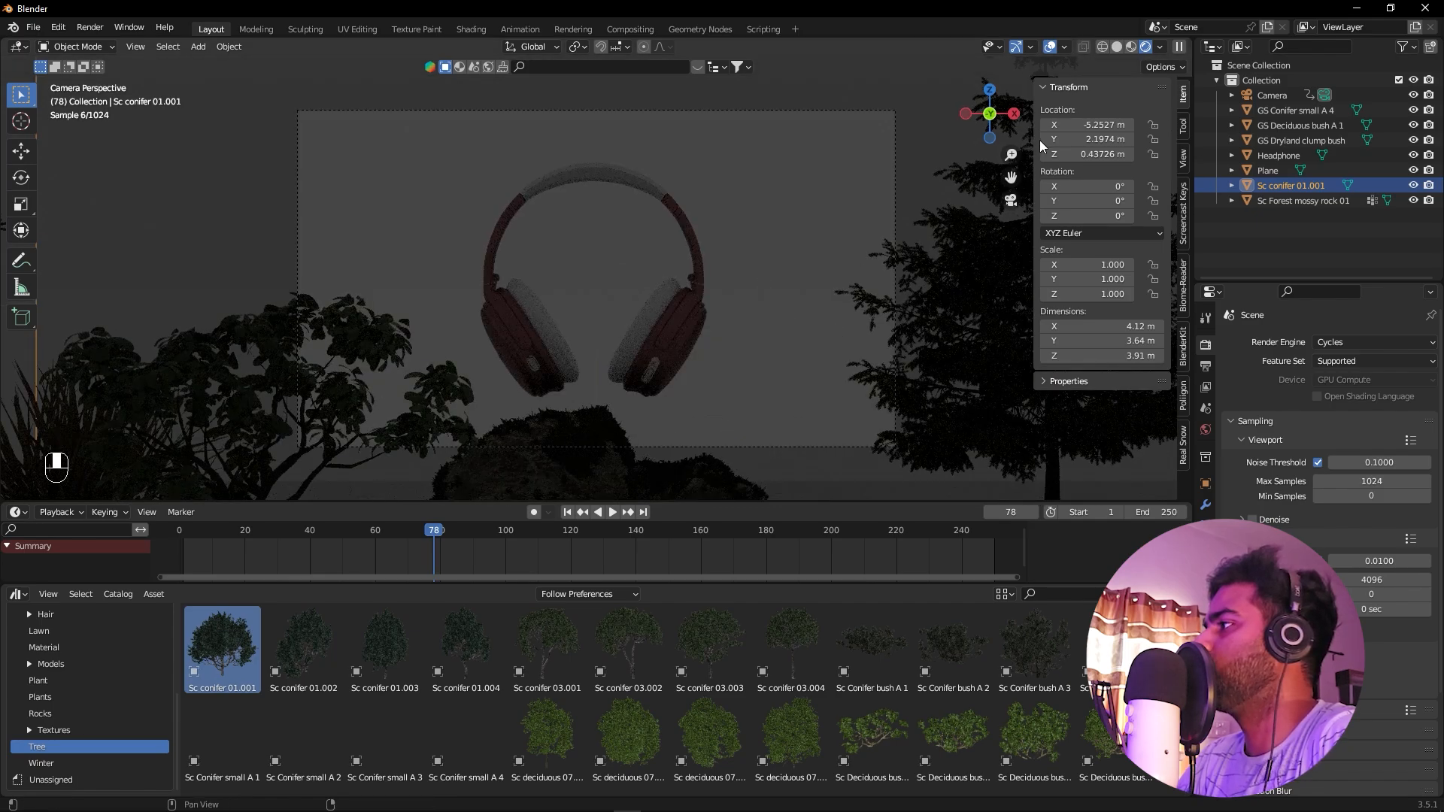
Scale Sc conifer 01.001 to about 1.29 and move it to about X -3.89 m, Y 27.58 m, Z -0.60 m
{"action": "left_click_drag", "start_coordinate": [1039, 140], "coordinate": [1085, 126]}
{"action": "key", "text": "s"}
{"action": "left_click", "coordinate": [693, 211]}
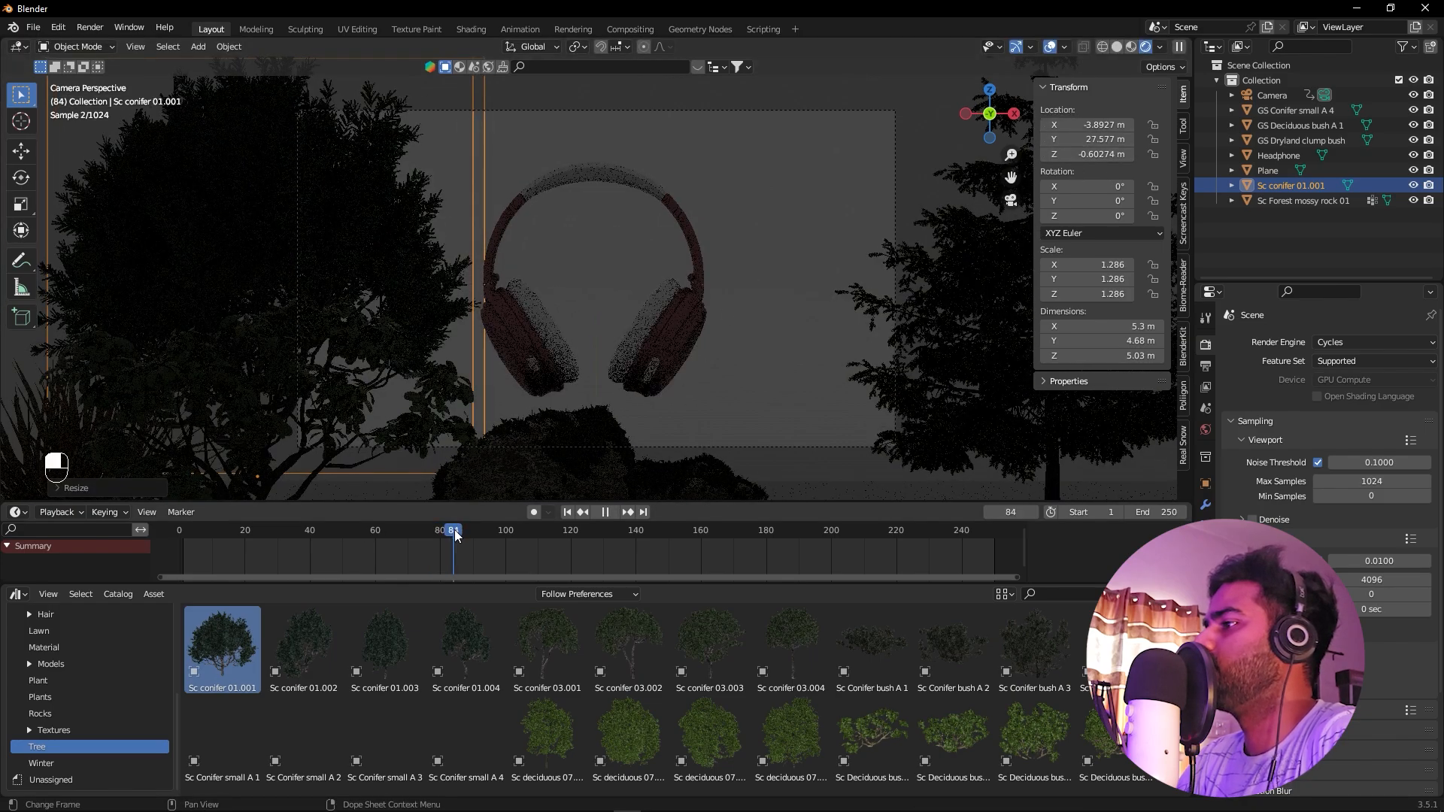
Rewind the animation to frame 0 and move Sc conifer 01.001 to about Y 4.80 m, Z 0.50 m, returning to the camera view
{"action": "left_click_drag", "start_coordinate": [449, 530], "coordinate": [165, 556]}
{"action": "key", "text": "space"}
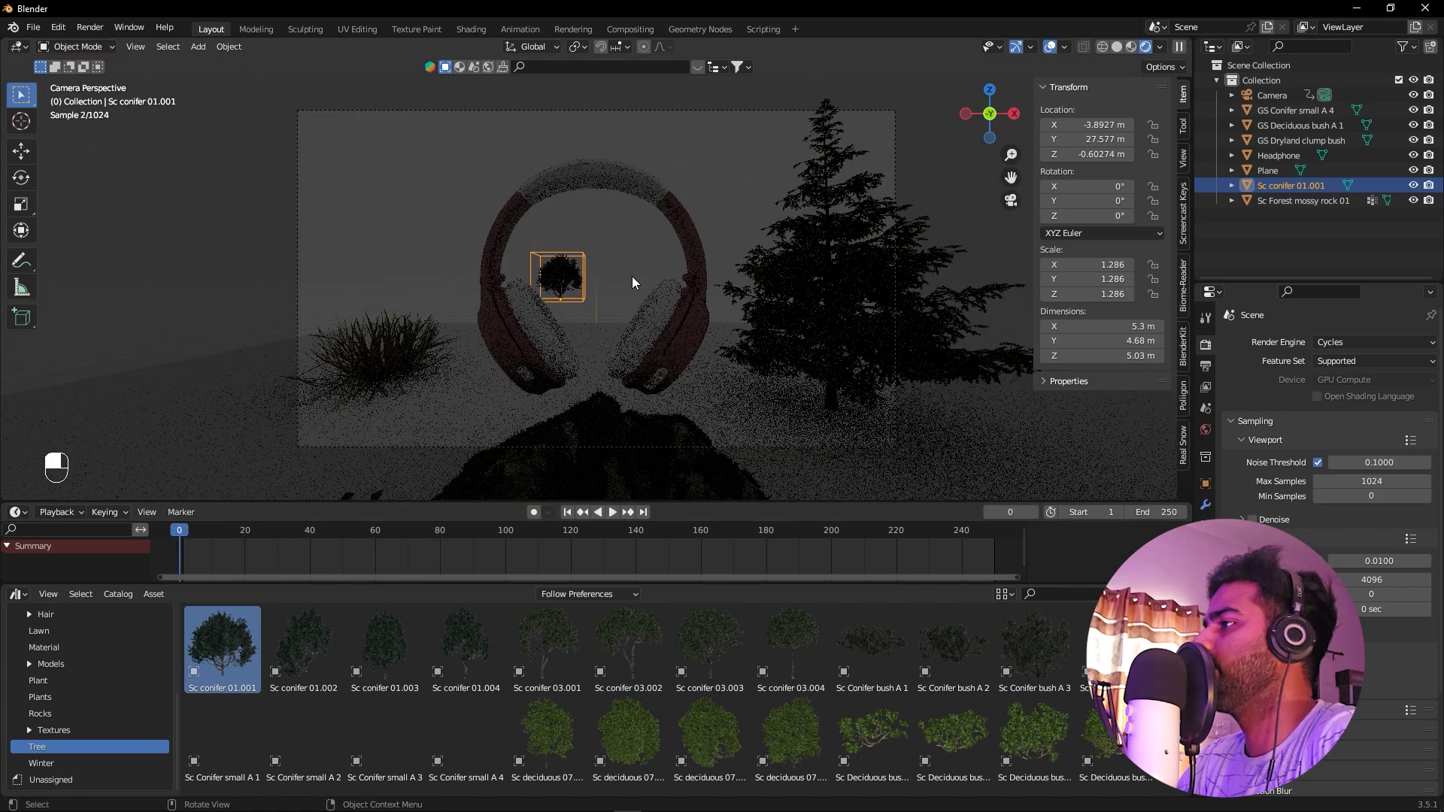
{"action": "key", "text": "KP_0"}
{"action": "middle_click_drag", "start_coordinate": [634, 273], "coordinate": [1057, 201], "text": "alt"}
{"action": "left_click_drag", "start_coordinate": [1091, 139], "coordinate": [1140, 154]}
{"action": "key", "text": "KP_0"}
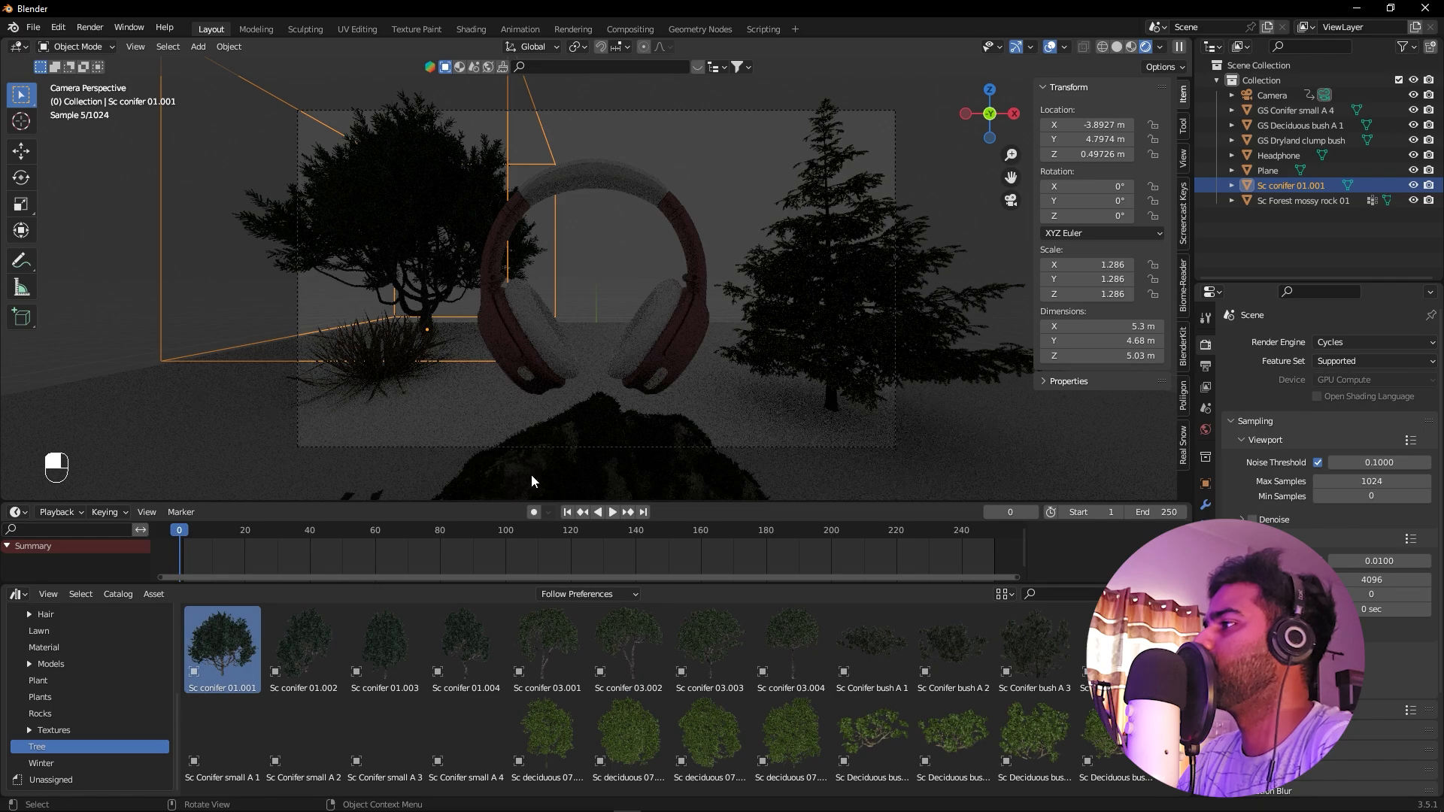
Preview the animation up to frame 104 and shift Sc conifer 01.001 along X toward the headphones
{"action": "key", "text": "space"}
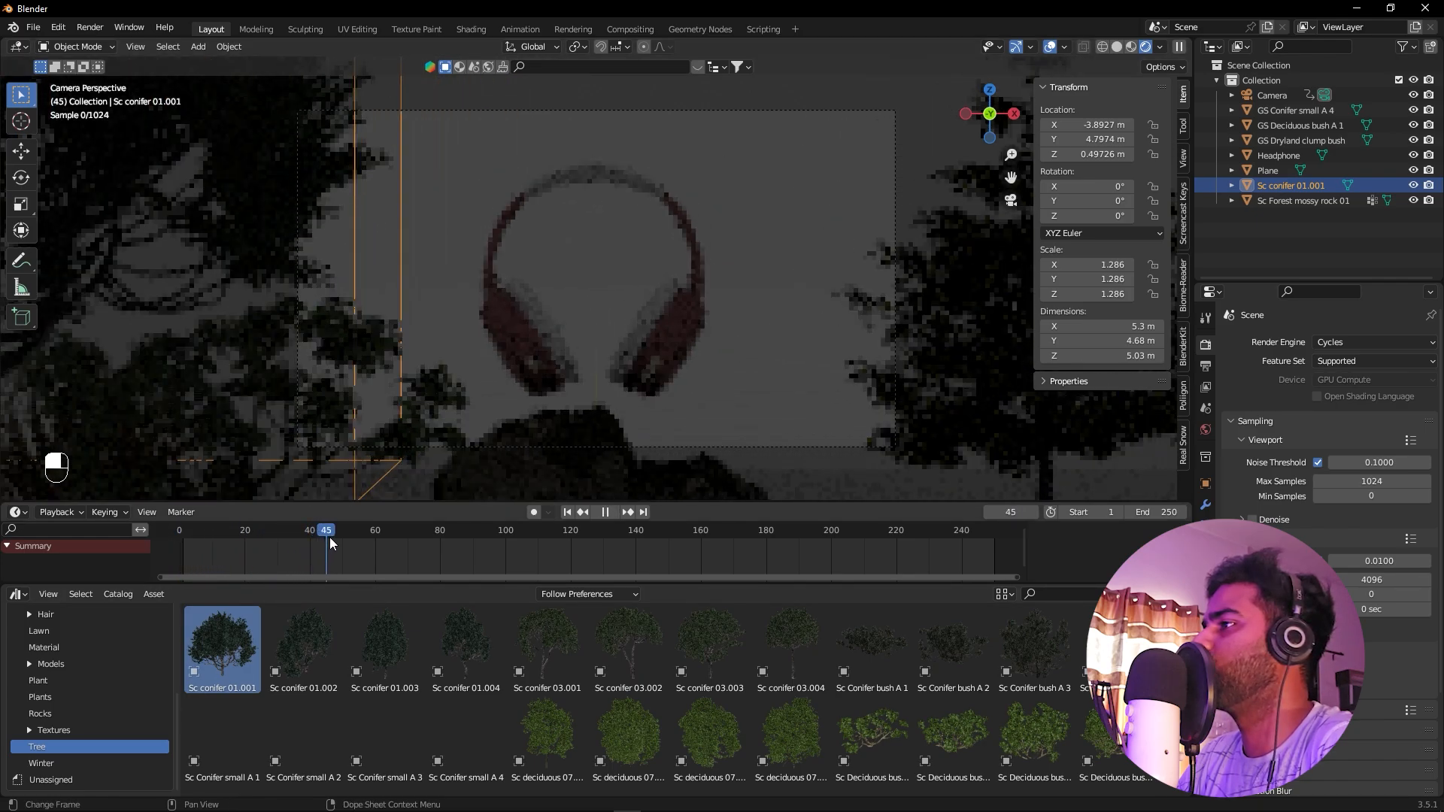
{"action": "key", "text": "space"}
{"action": "left_click", "coordinate": [195, 148]}
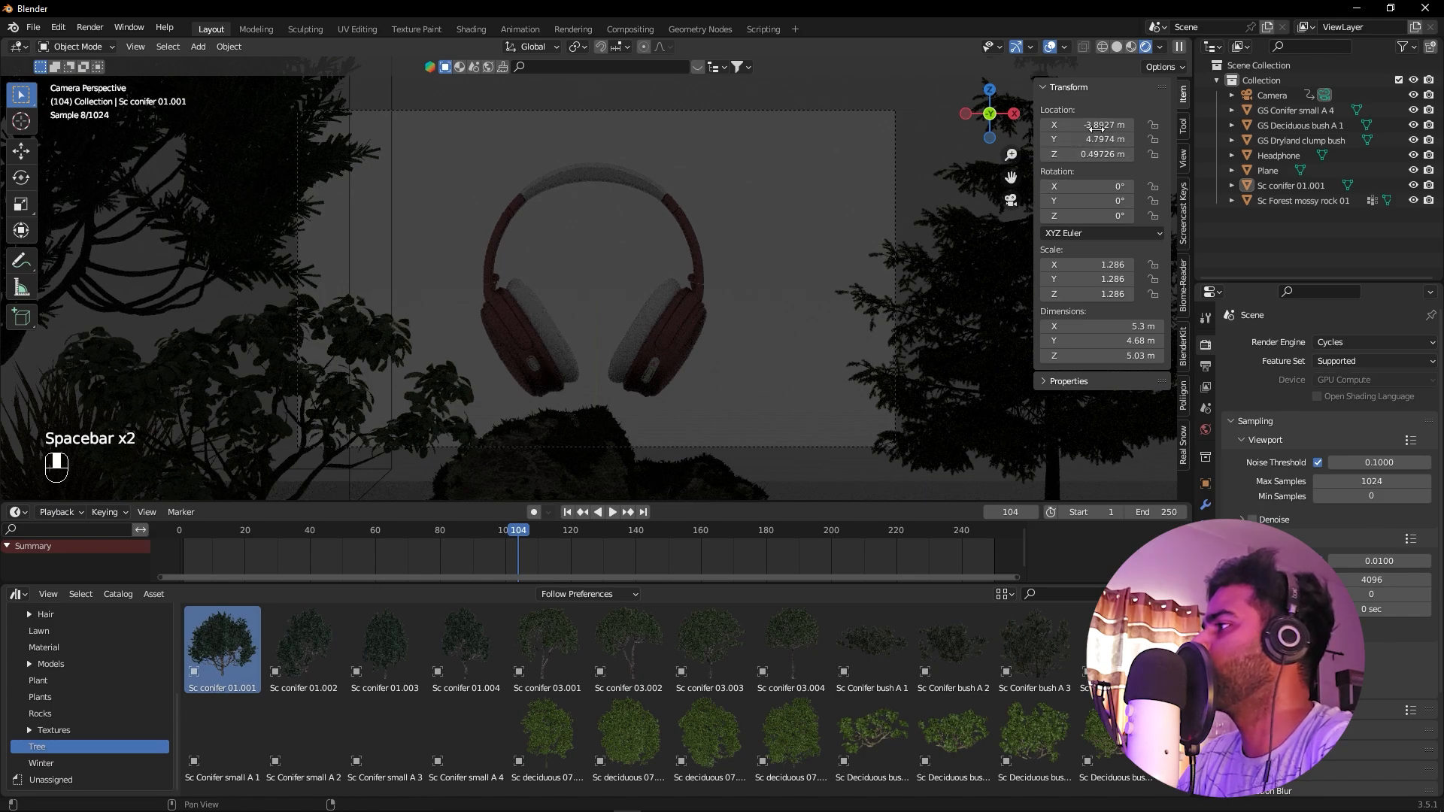
{"action": "mouse_move", "coordinate": [1098, 124]}
{"action": "left_mouse_down"}
{"action": "mouse_move", "coordinate": [1139, 125]}
{"action": "mouse_move", "coordinate": [1099, 139]}
{"action": "mouse_move", "coordinate": [1082, 120]}
{"action": "left_mouse_up"}
Move GS Conifer small A 4 to X 2.11 m and rewind to frame 0 to preview the animation
{"action": "left_click", "coordinate": [818, 181]}
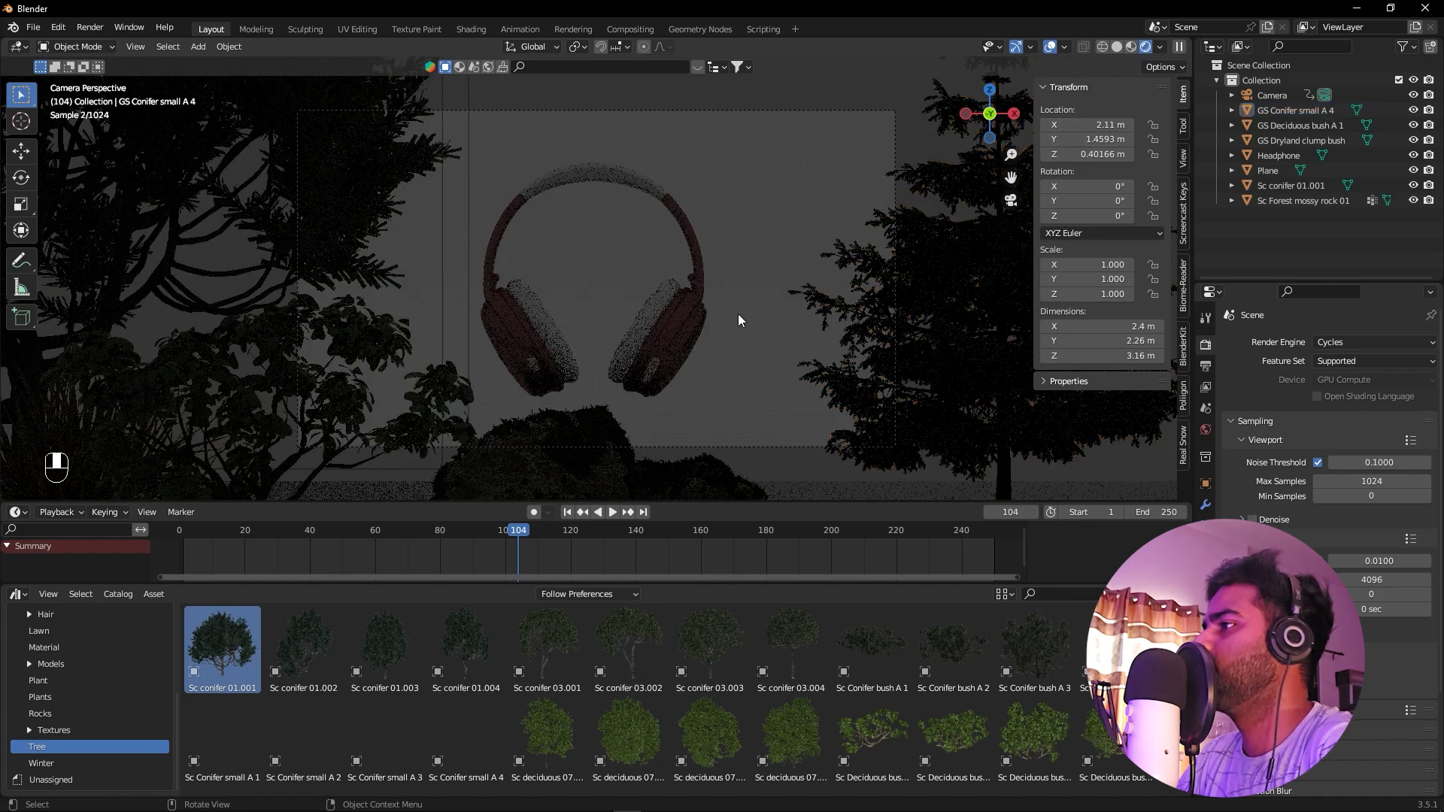
{"action": "left_click_drag", "start_coordinate": [507, 532], "coordinate": [164, 553]}
{"action": "key", "text": "space"}
{"action": "key", "text": "space"}
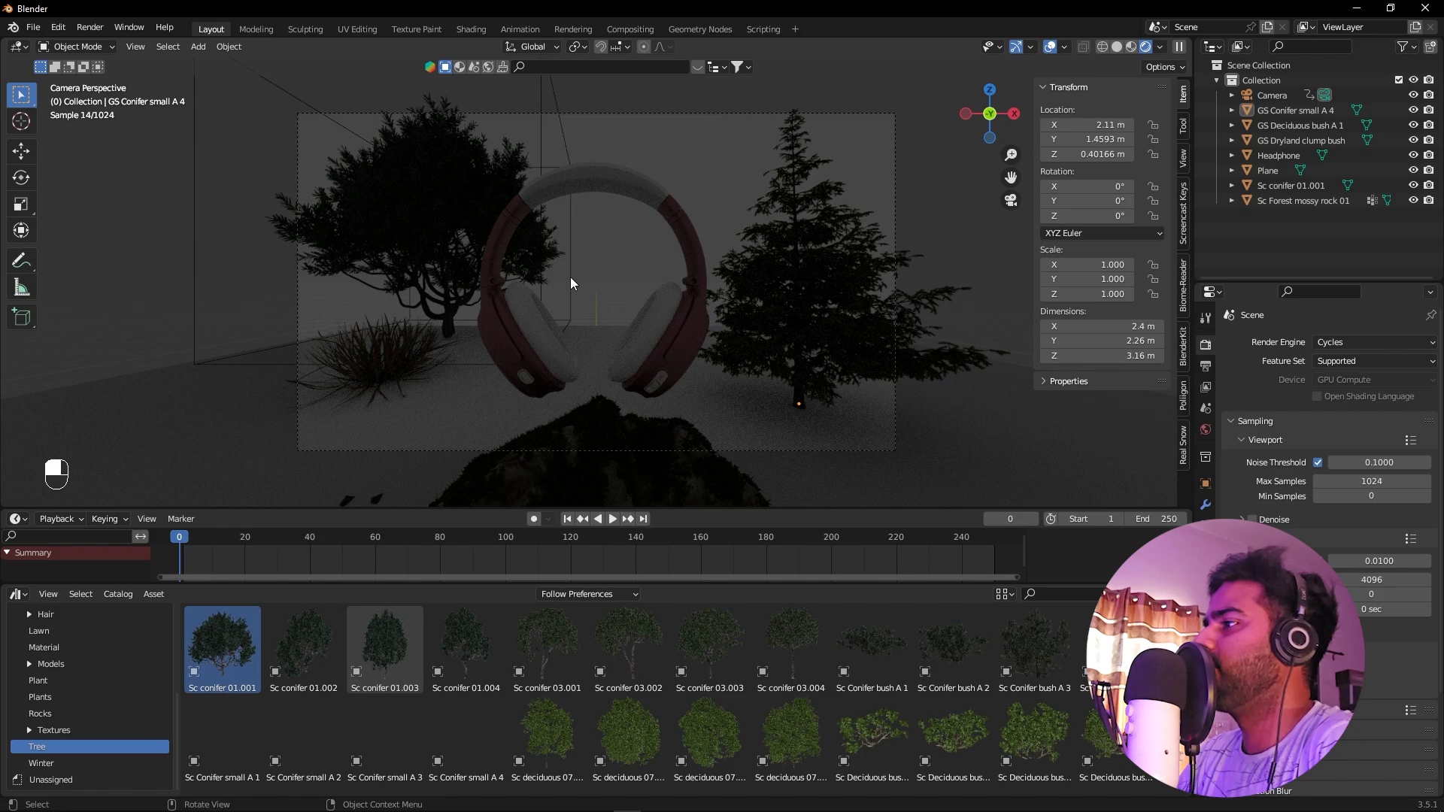
Replace the asset browser with an enlarged Shader Editor showing the World nodes
{"action": "left_click", "coordinate": [18, 594]}
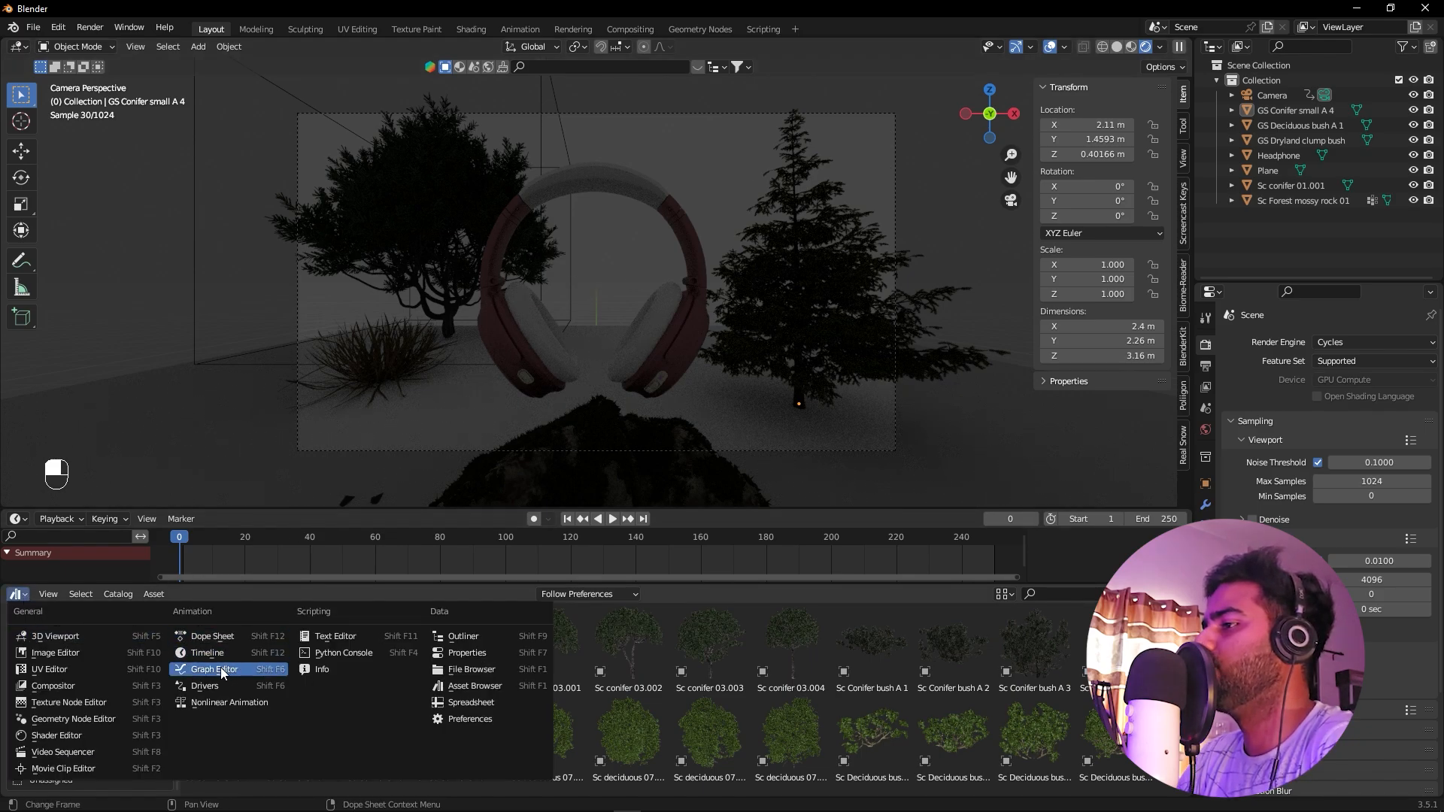
{"action": "left_click", "coordinate": [48, 734]}
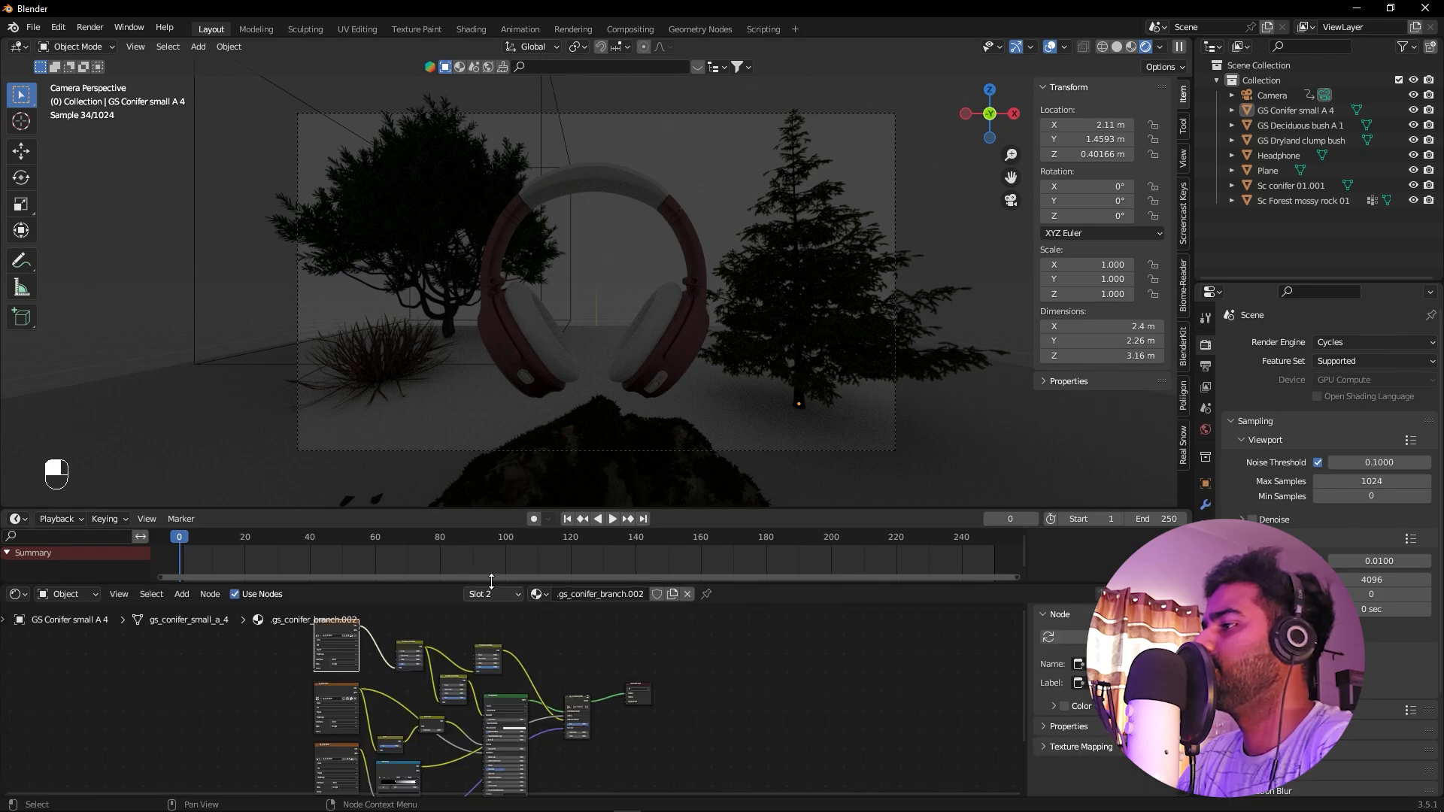
{"action": "left_click_drag", "start_coordinate": [431, 582], "coordinate": [432, 545]}
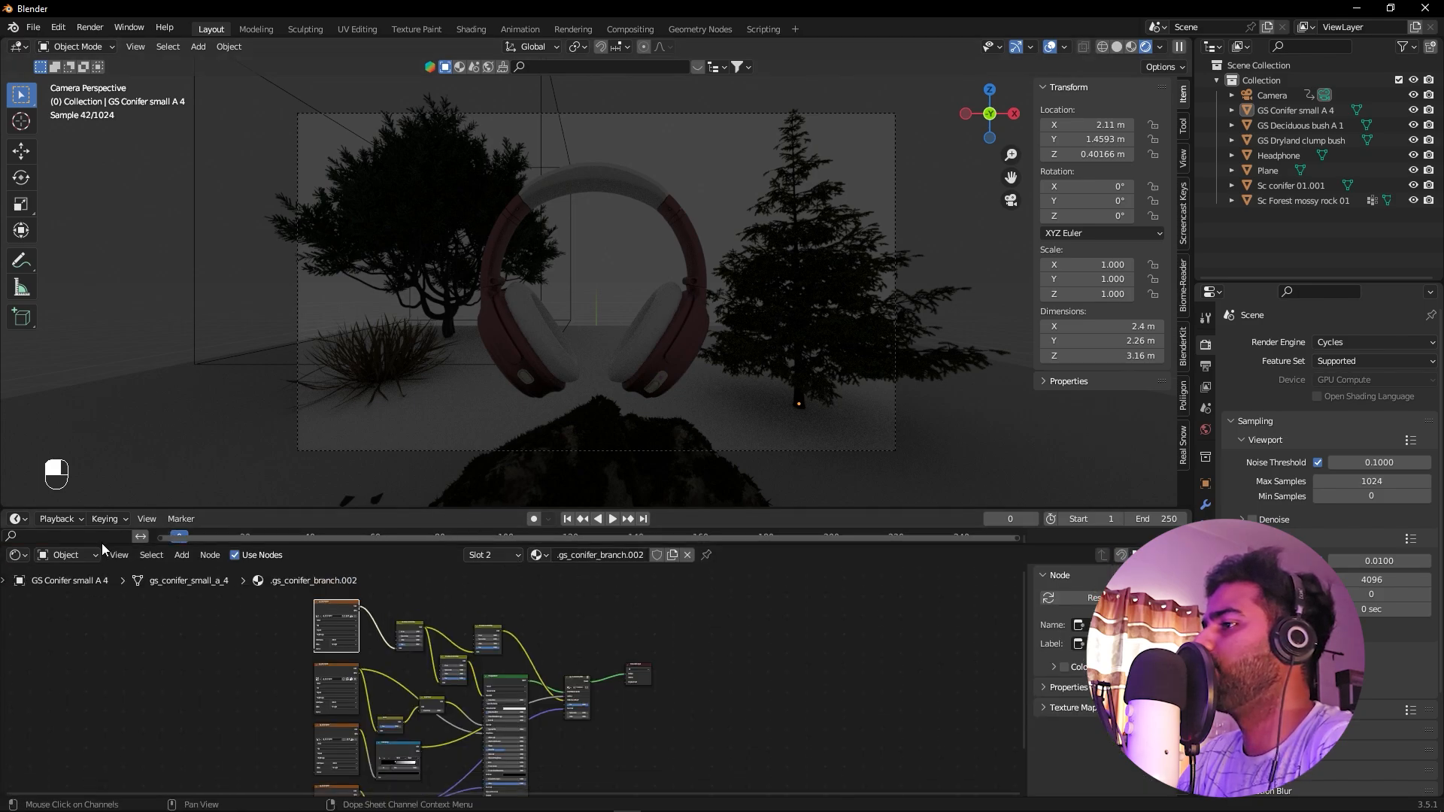
{"action": "left_click", "coordinate": [81, 554]}
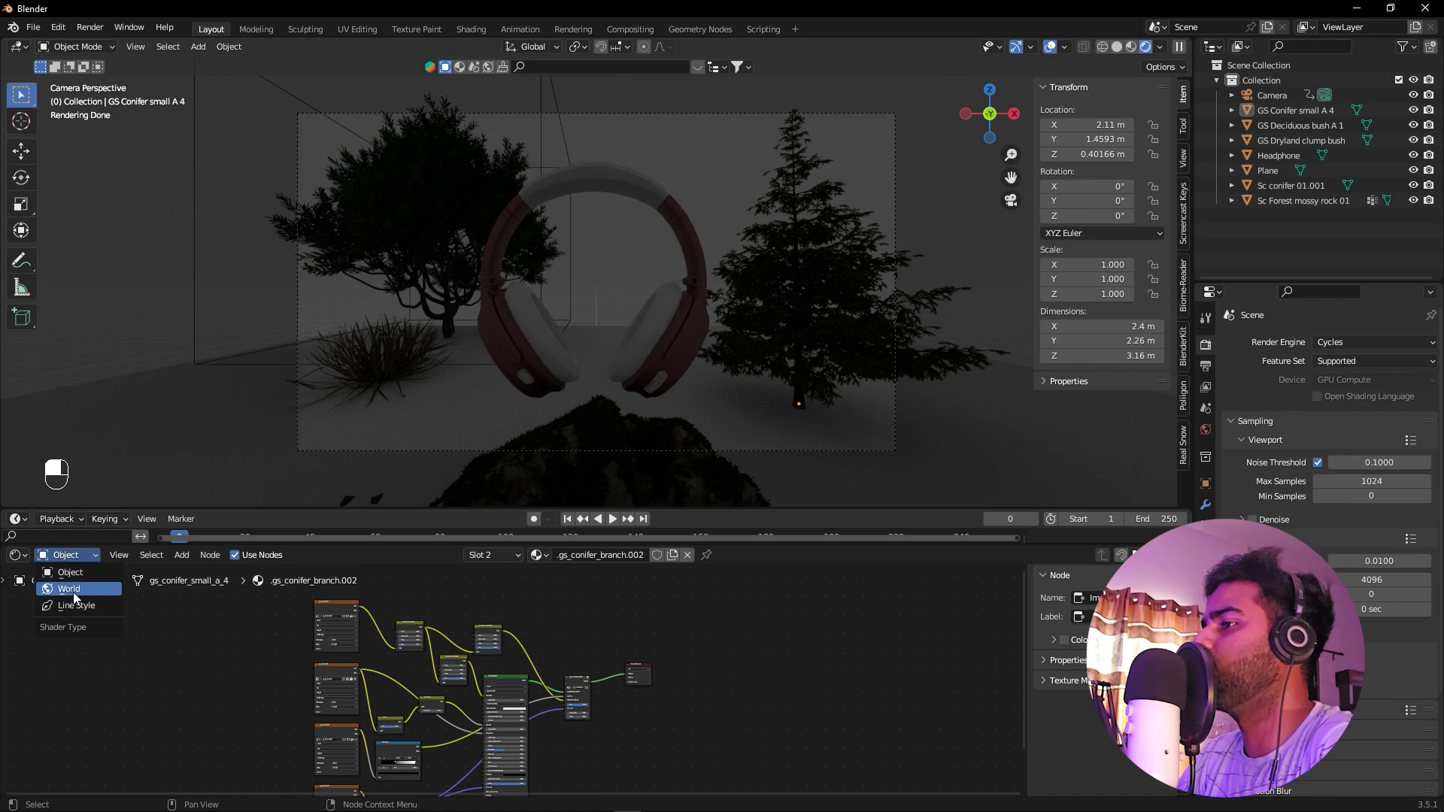
{"action": "left_click", "coordinate": [75, 590]}
Make room beside the World nodes, add a Sky Texture node and connect its Color output to the Background node's Color input
{"action": "scroll", "coordinate": [475, 620], "scroll_direction": "up", "scroll_amount": 2}
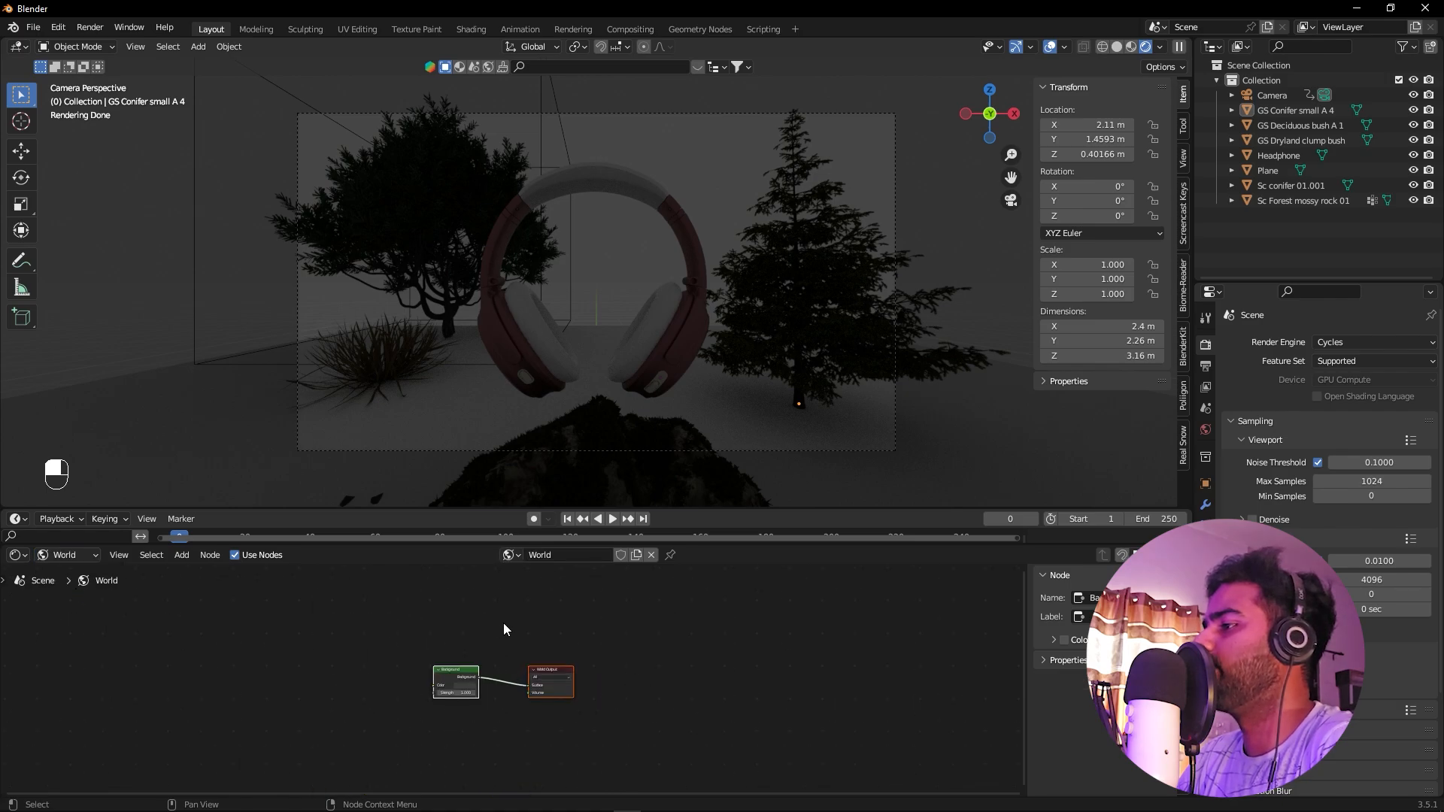
{"action": "scroll", "coordinate": [607, 652], "scroll_direction": "up", "scroll_amount": 3}
{"action": "left_click_drag", "start_coordinate": [701, 598], "coordinate": [291, 733]}
{"action": "left_click_drag", "start_coordinate": [373, 665], "coordinate": [578, 624]}
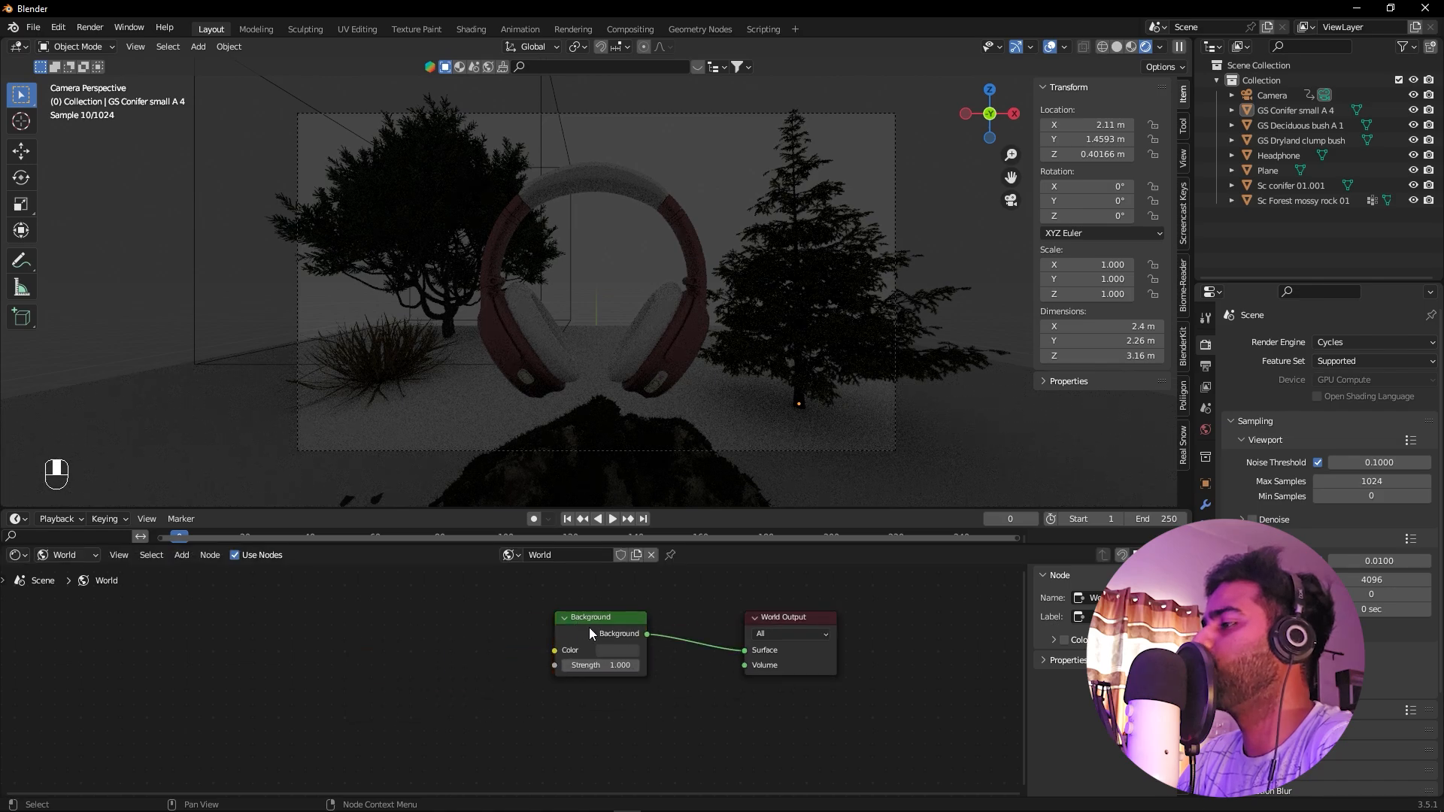
{"action": "key", "text": "shift+a"}
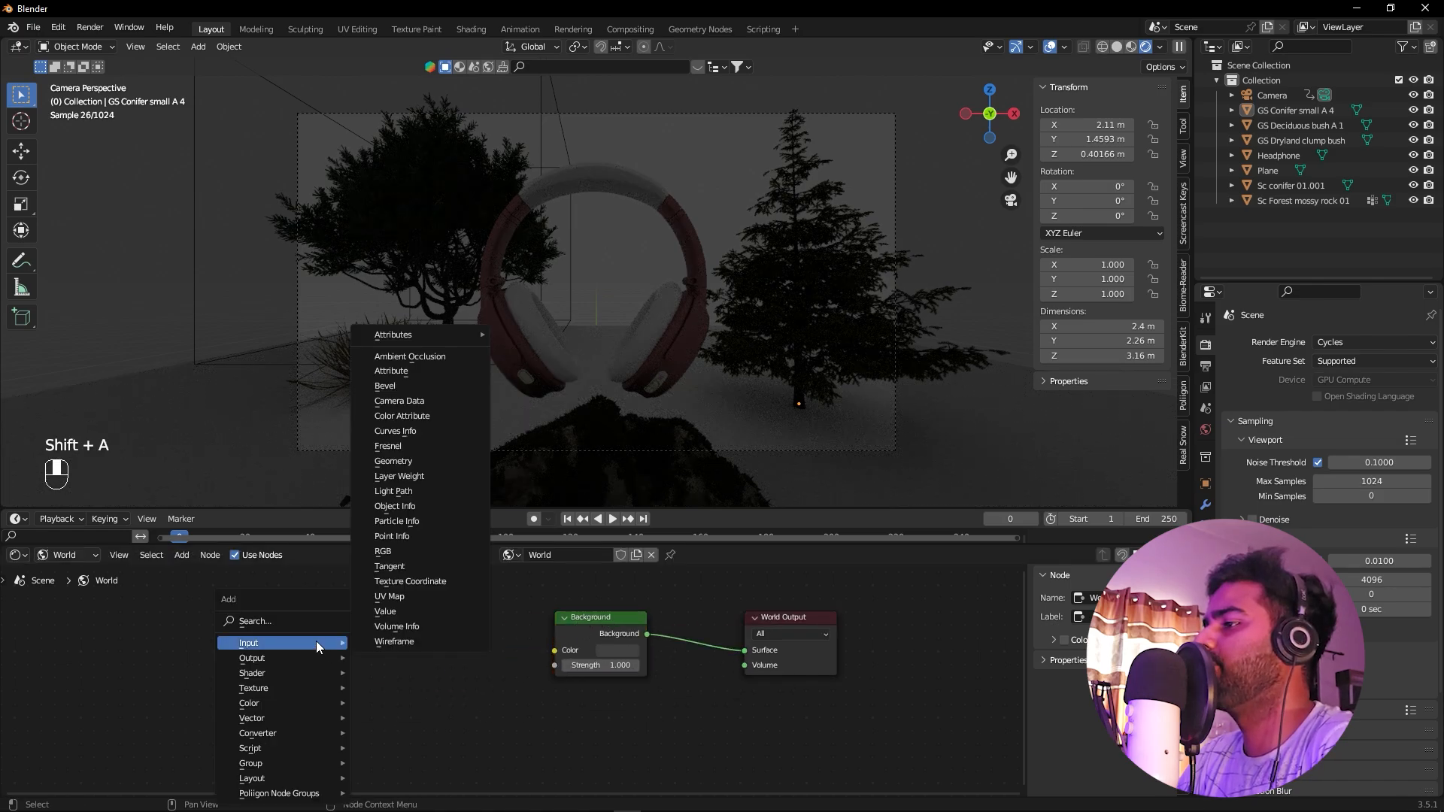
{"action": "left_click", "coordinate": [298, 624]}
{"action": "type", "text": "sk"}
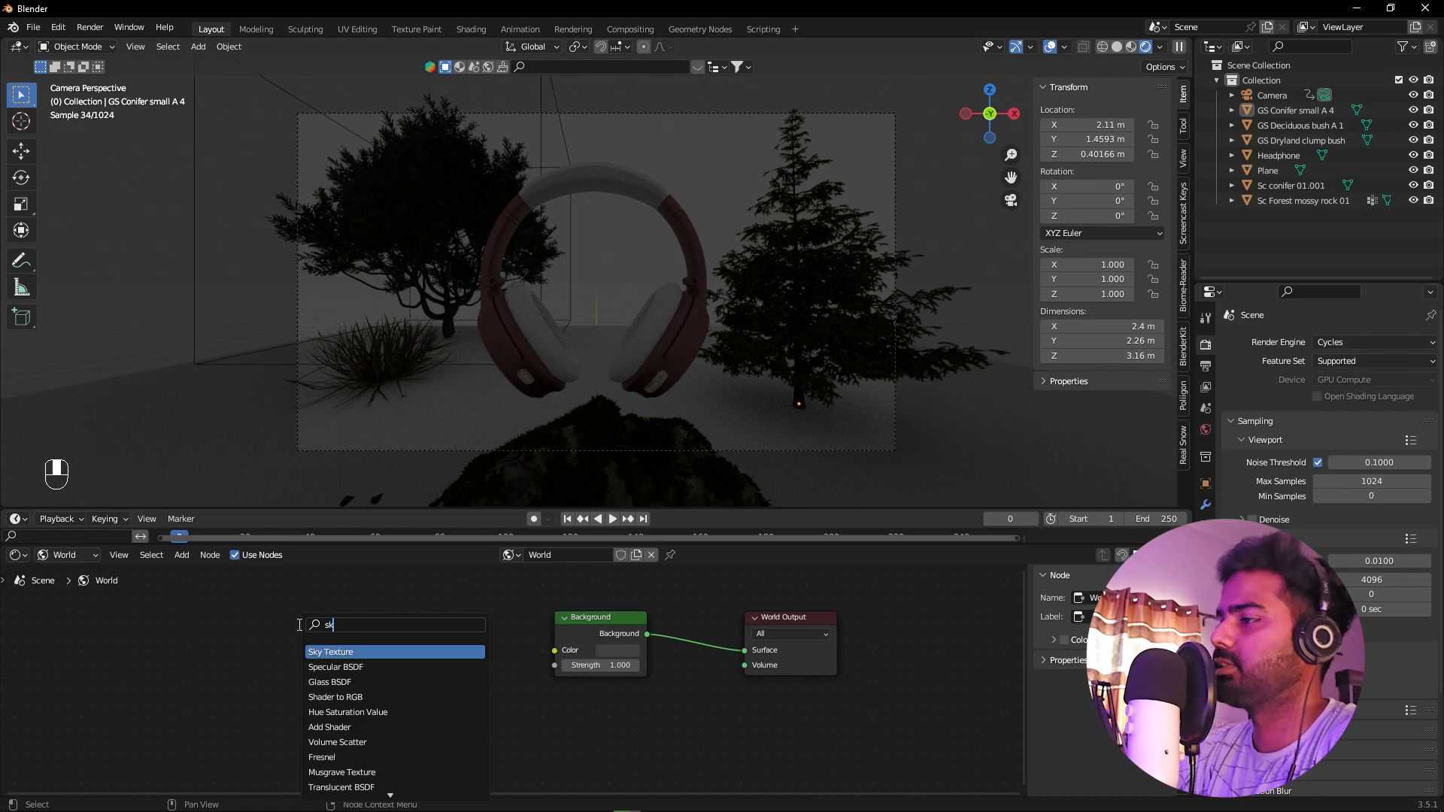
{"action": "key", "text": "Return"}
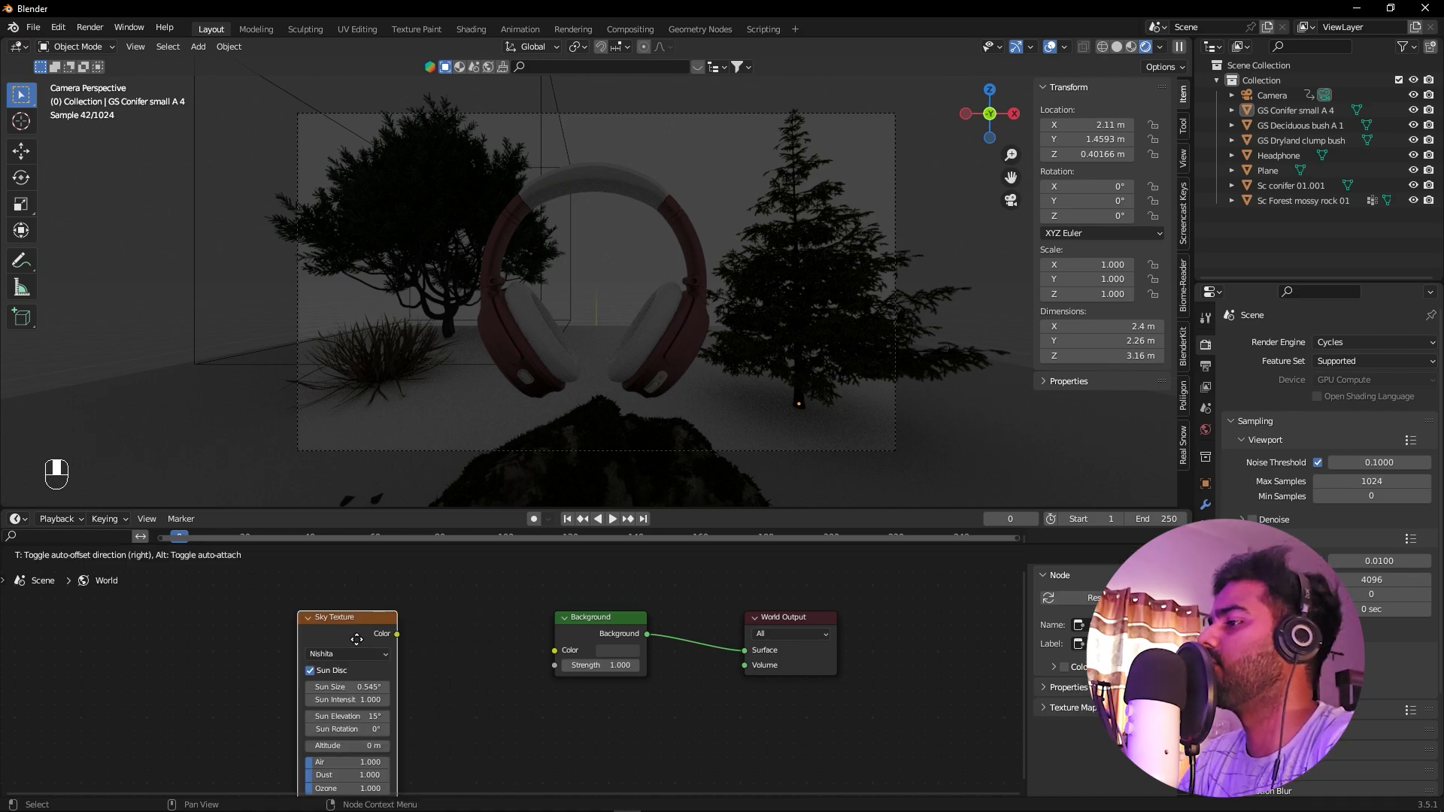
{"action": "left_click", "coordinate": [404, 624]}
{"action": "left_click_drag", "start_coordinate": [444, 618], "coordinate": [558, 652]}
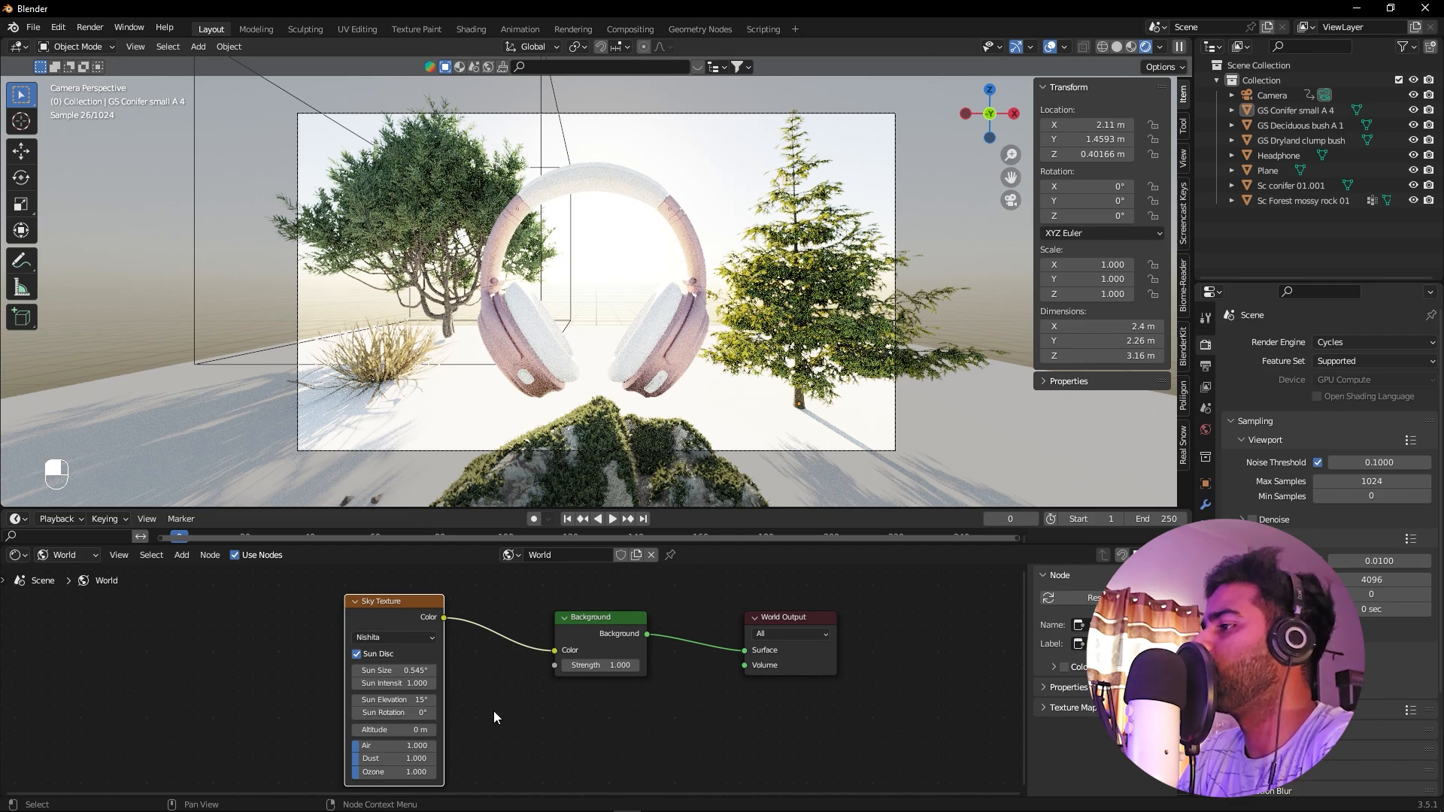
Set the Sky Texture's sun rotation to 81°
{"action": "scroll", "coordinate": [497, 706], "scroll_direction": "up", "scroll_amount": 4}
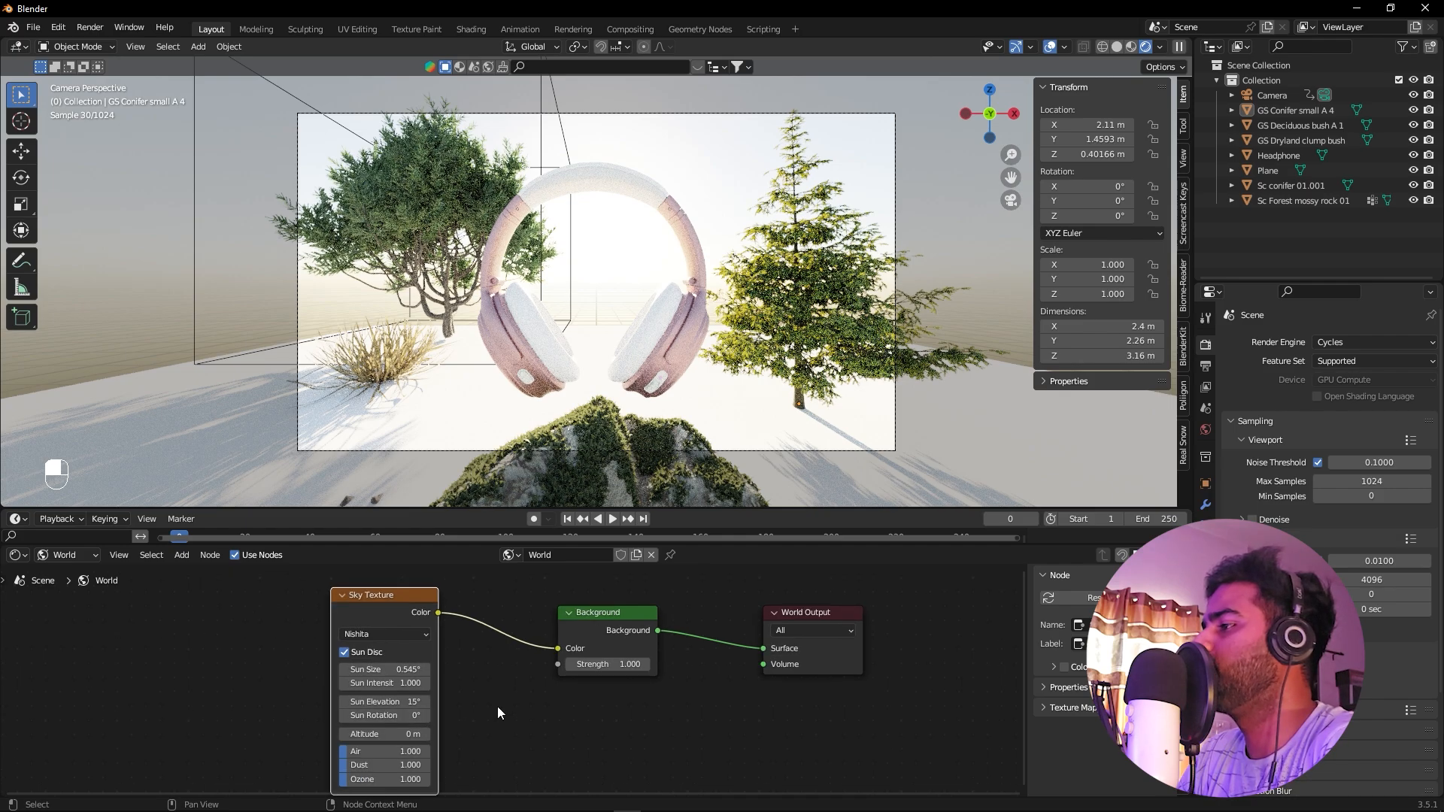
{"action": "left_click_drag", "start_coordinate": [396, 701], "coordinate": [611, 702]}
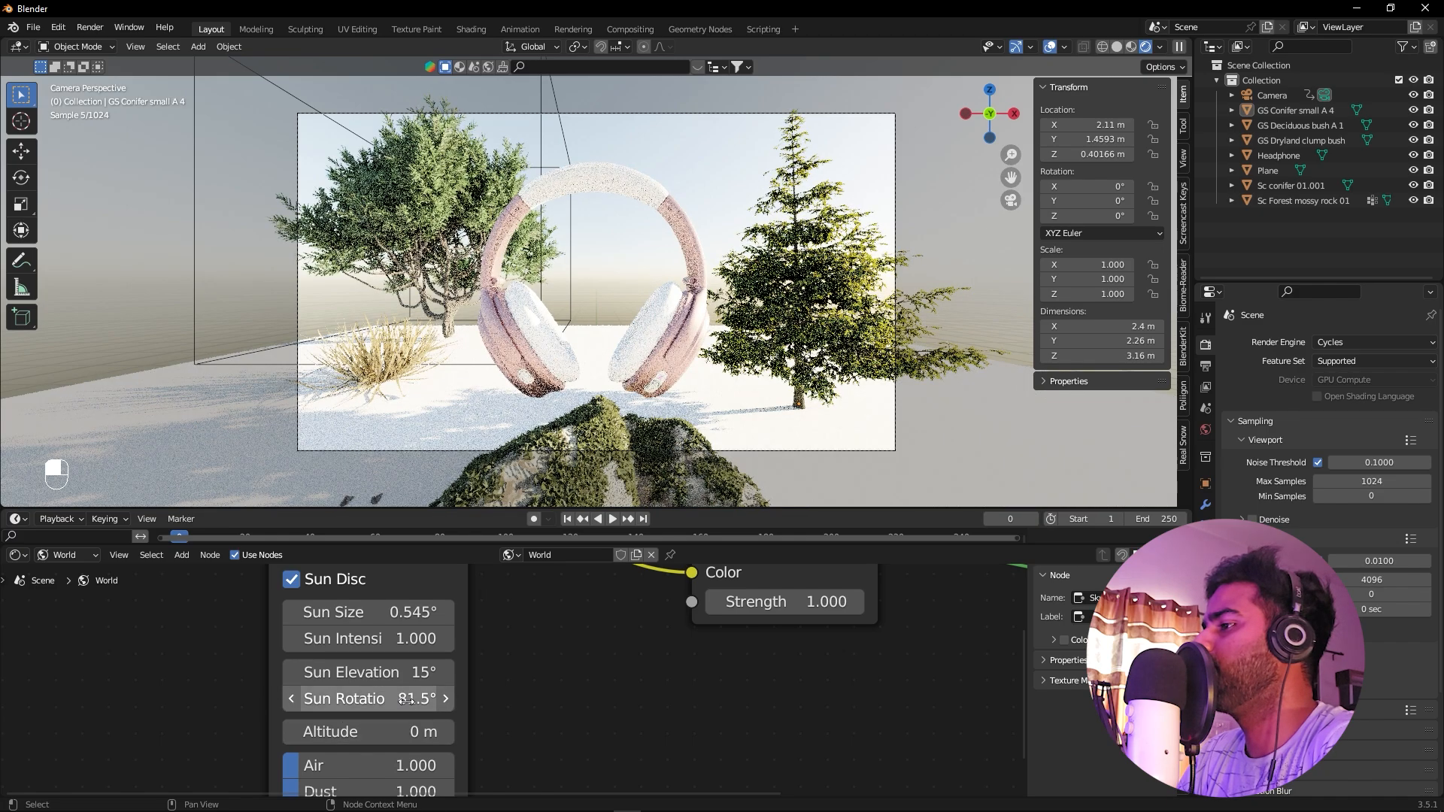
{"action": "mouse_move", "coordinate": [411, 699]}
{"action": "left_mouse_down"}
{"action": "mouse_move", "coordinate": [433, 700]}
{"action": "mouse_move", "coordinate": [407, 699]}
{"action": "left_mouse_up"}
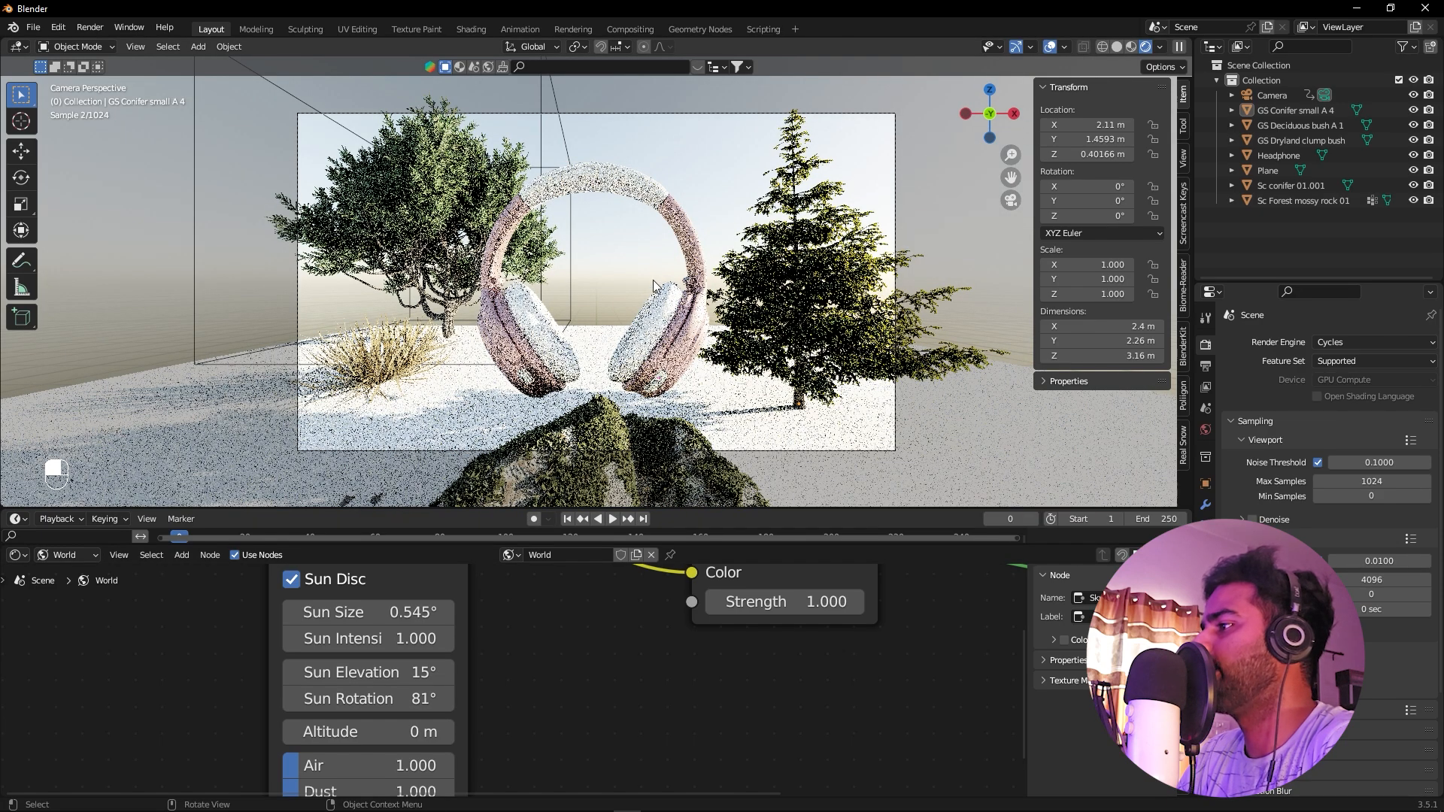
Reduce the Background node's strength to 0.6, trying 0.48 and 0.5 first
{"action": "mouse_move", "coordinate": [775, 602]}
{"action": "left_mouse_down"}
{"action": "mouse_move", "coordinate": [740, 601]}
{"action": "mouse_move", "coordinate": [782, 601]}
{"action": "mouse_move", "coordinate": [758, 602]}
{"action": "left_mouse_up"}
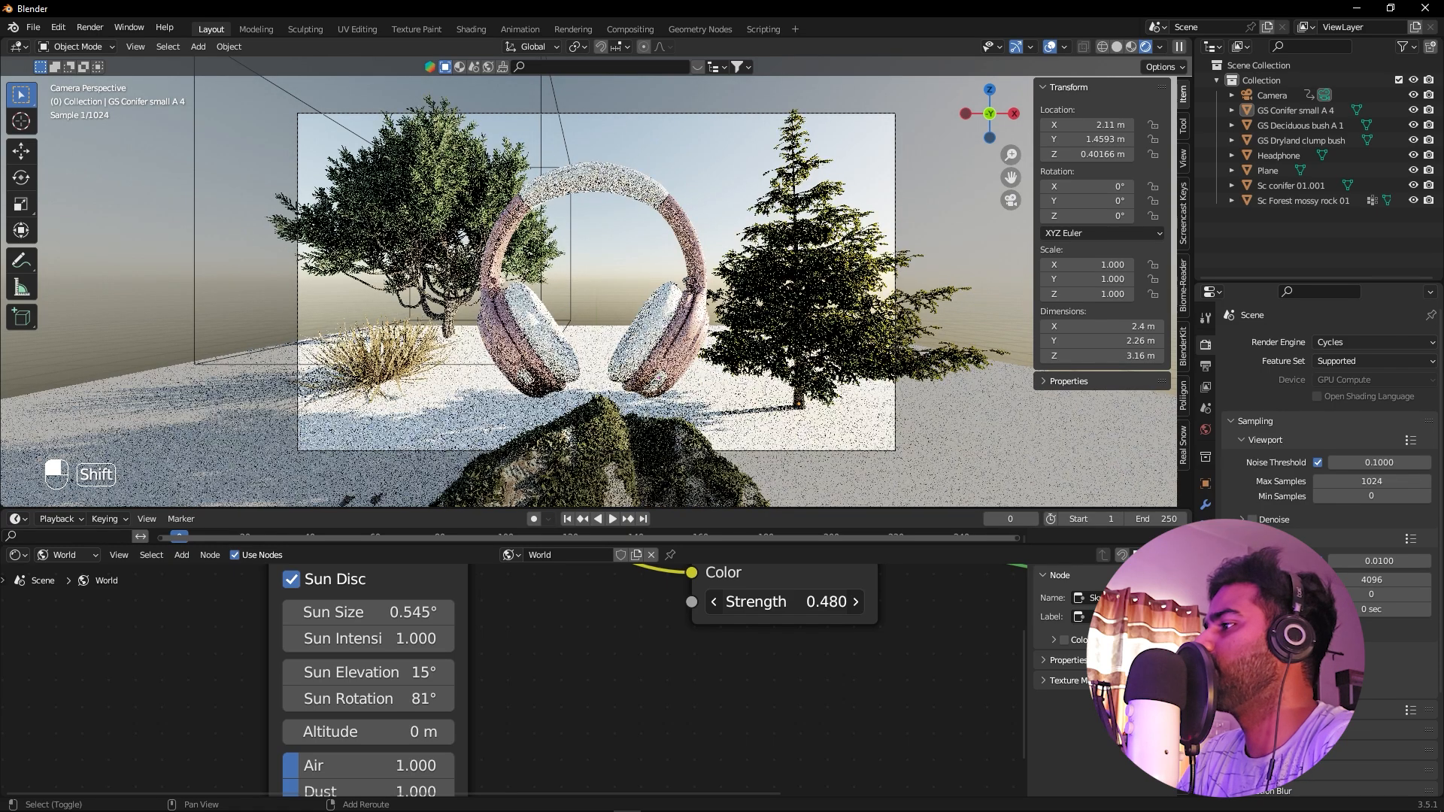
{"action": "left_click", "coordinate": [758, 601]}
{"action": "type", "text": "0.5"}
{"action": "key", "text": "Return"}
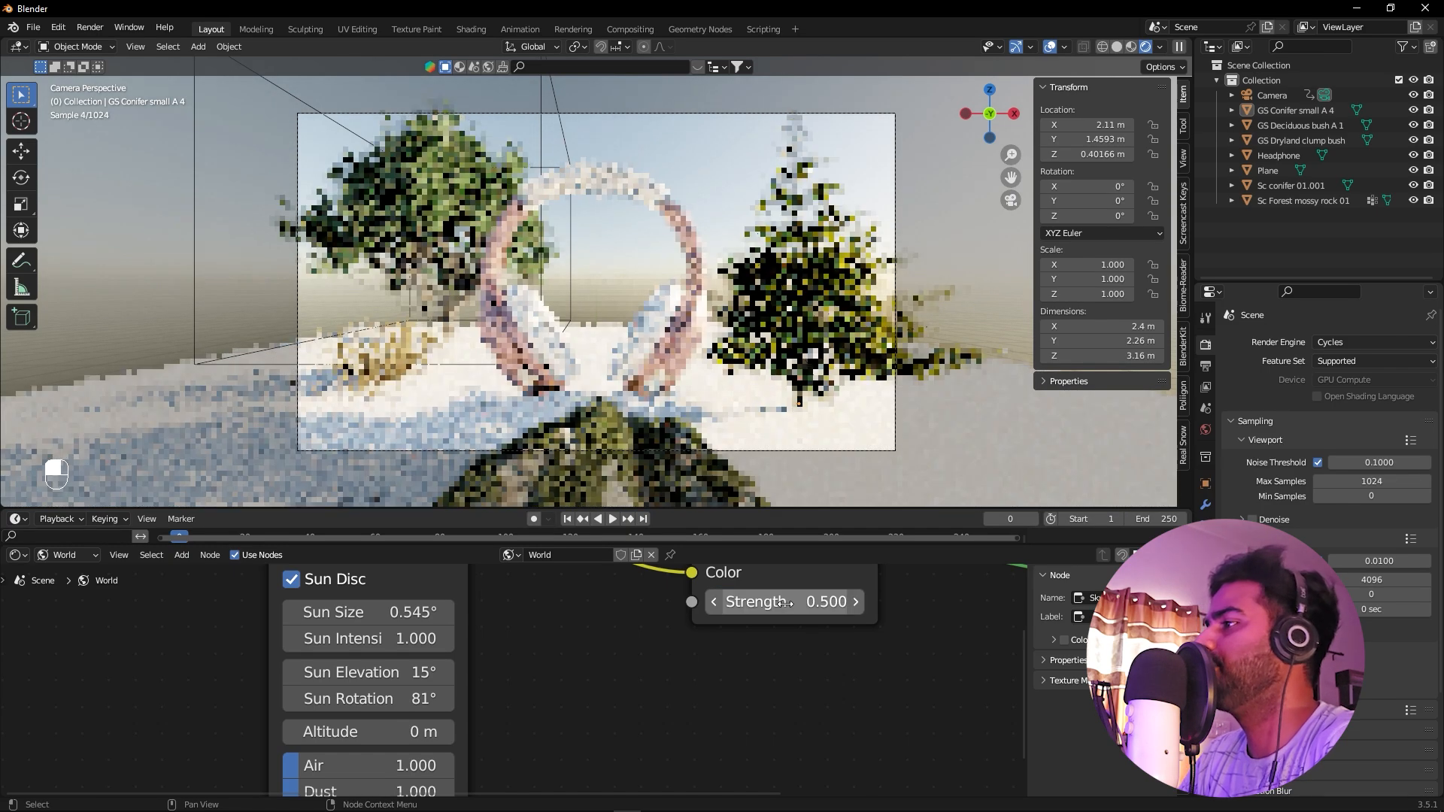
{"action": "left_click", "coordinate": [790, 612]}
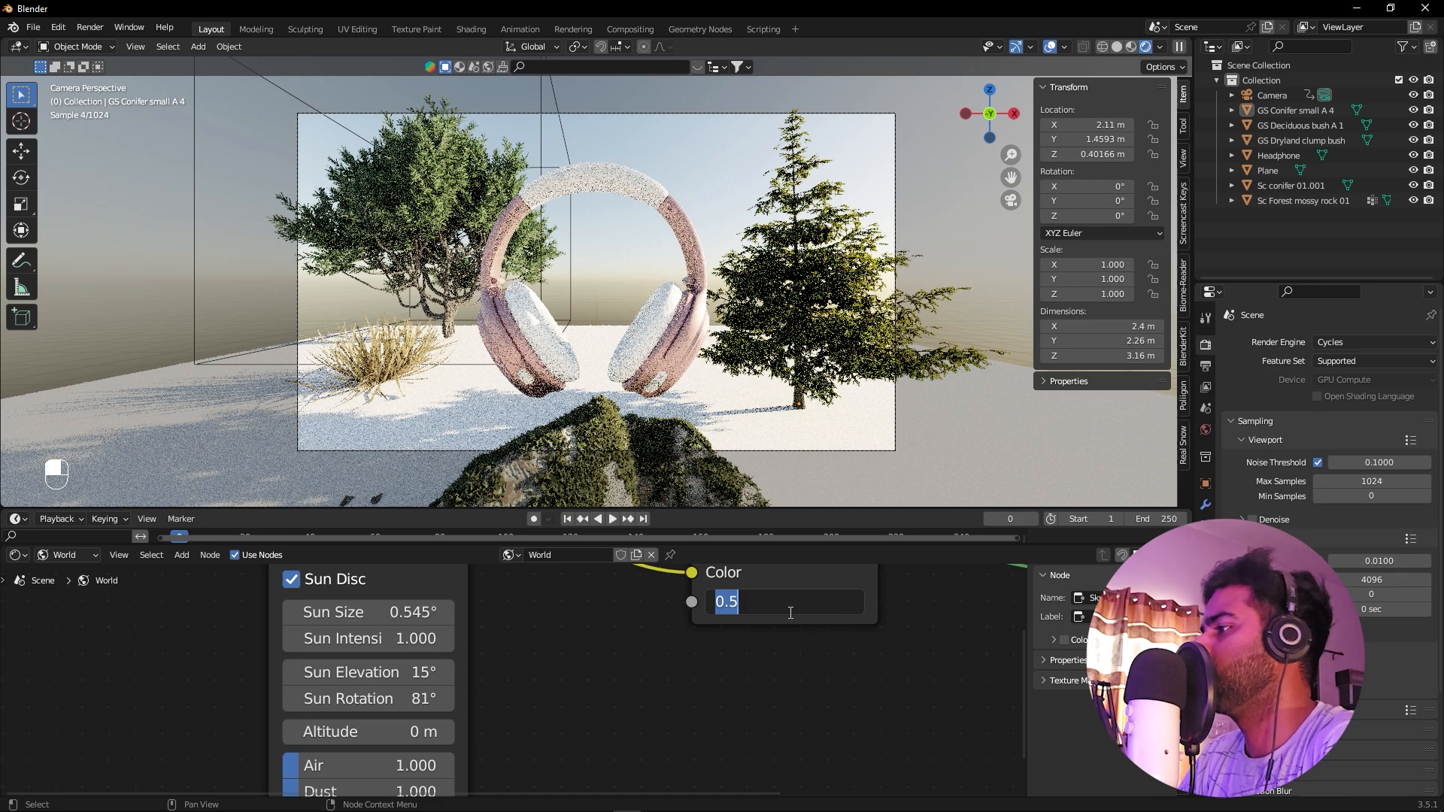
{"action": "type", "text": ".6"}
{"action": "key", "text": "Return"}
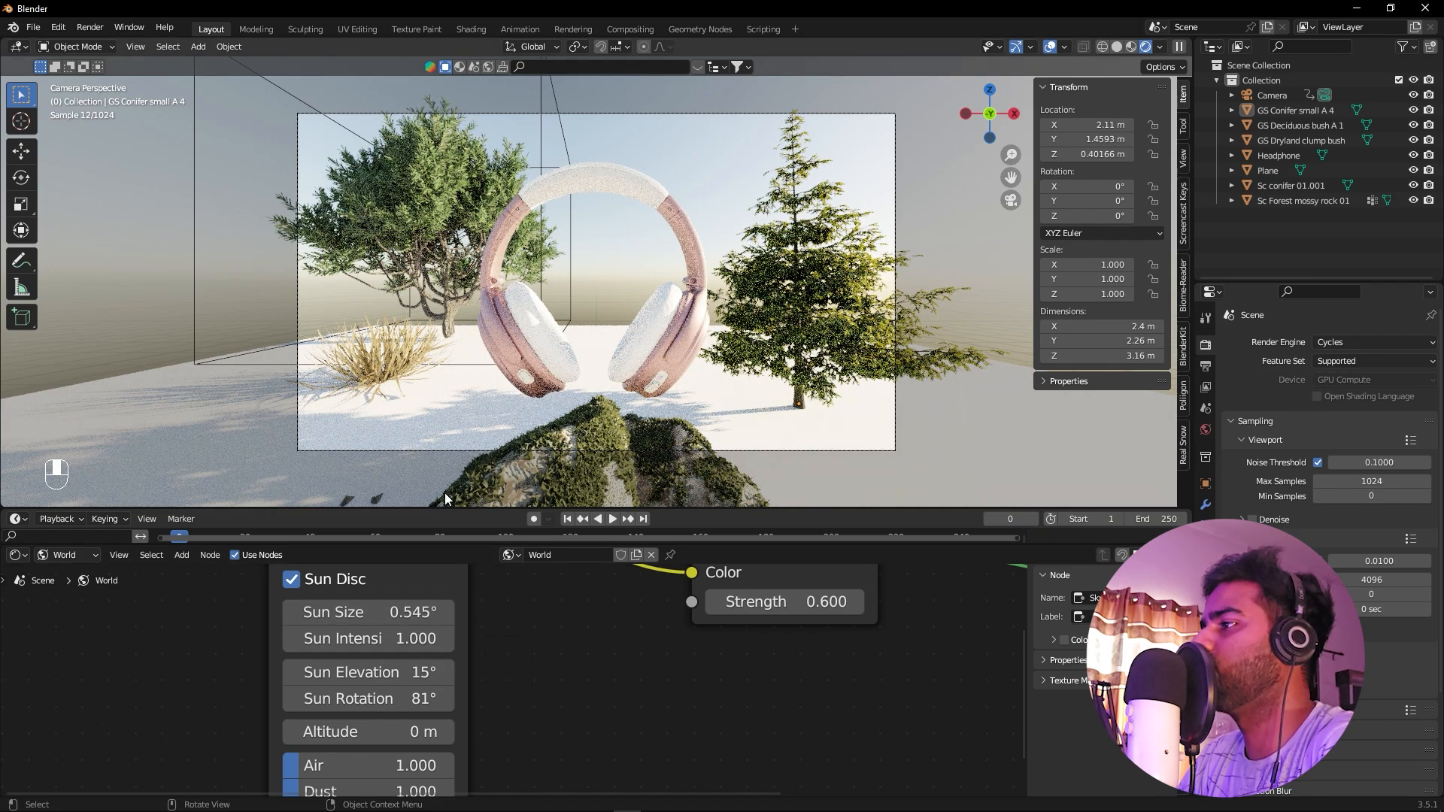
Try Sky Texture sun sizes of 0° and about 31.7°, and undo the last change
{"action": "key", "text": "BackSpace"}
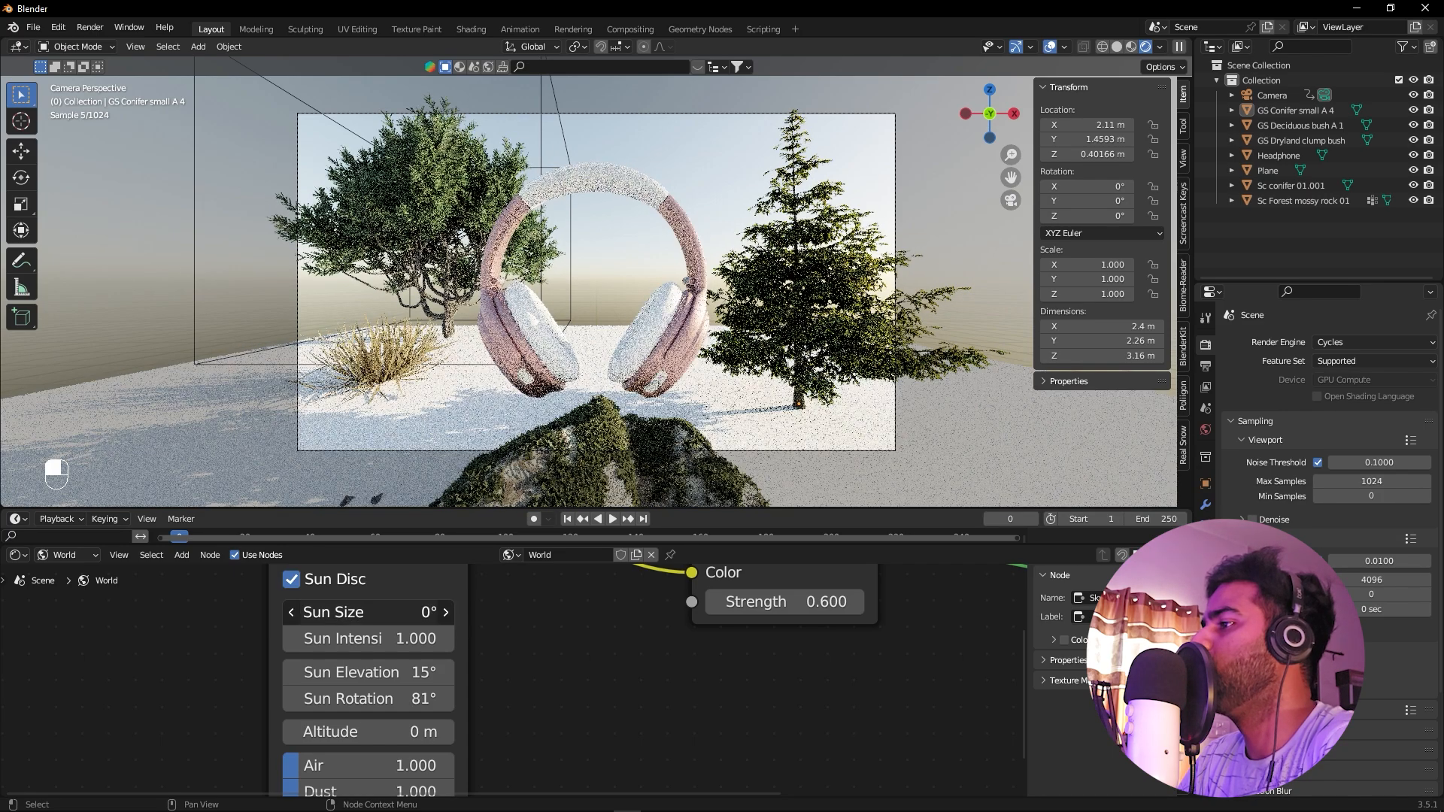
{"action": "left_click_drag", "start_coordinate": [421, 612], "coordinate": [549, 612]}
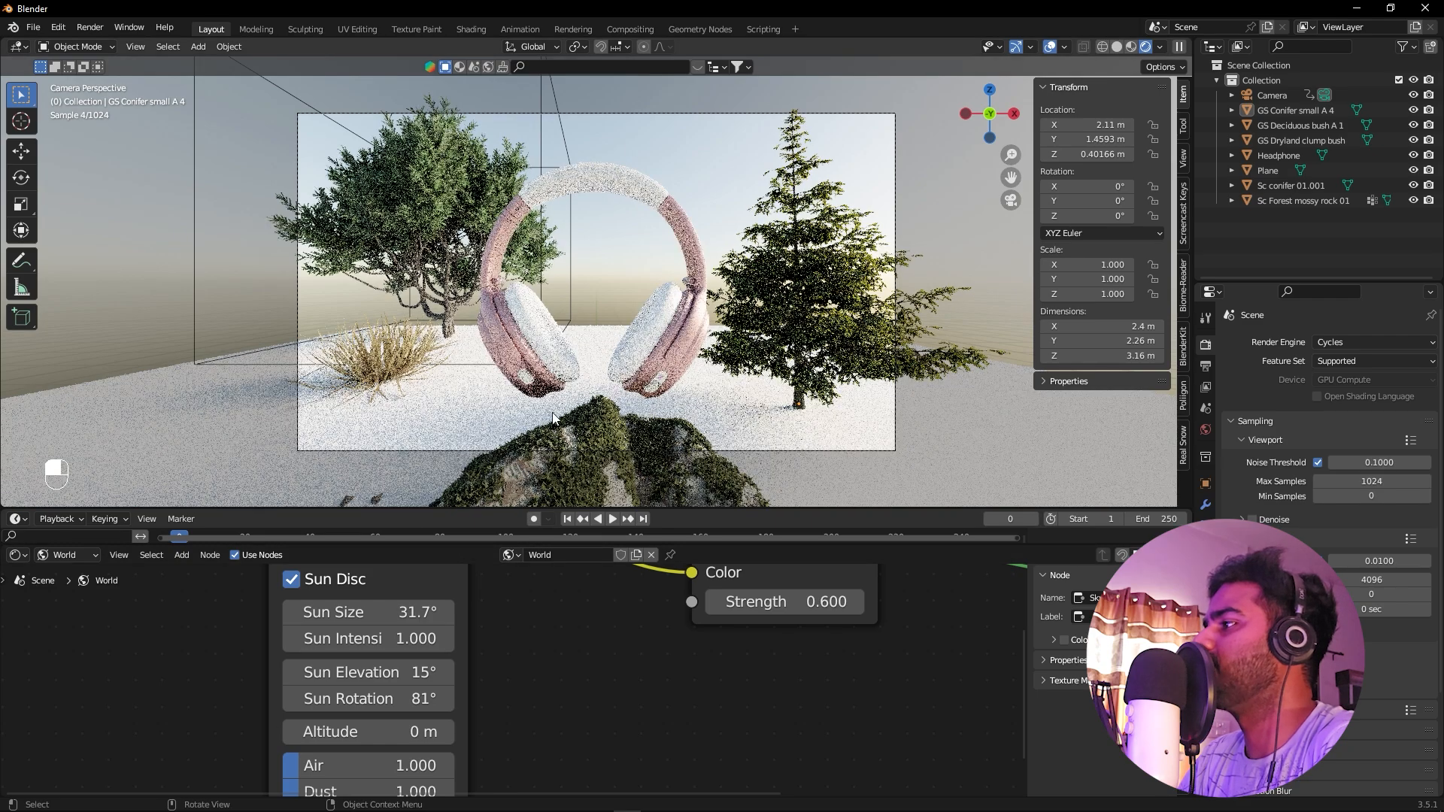
{"action": "key", "text": "ctrl+z"}
Try a sun size of 1.2° on the Sky Texture and raise it to about 3.6°
{"action": "left_click", "coordinate": [422, 614]}
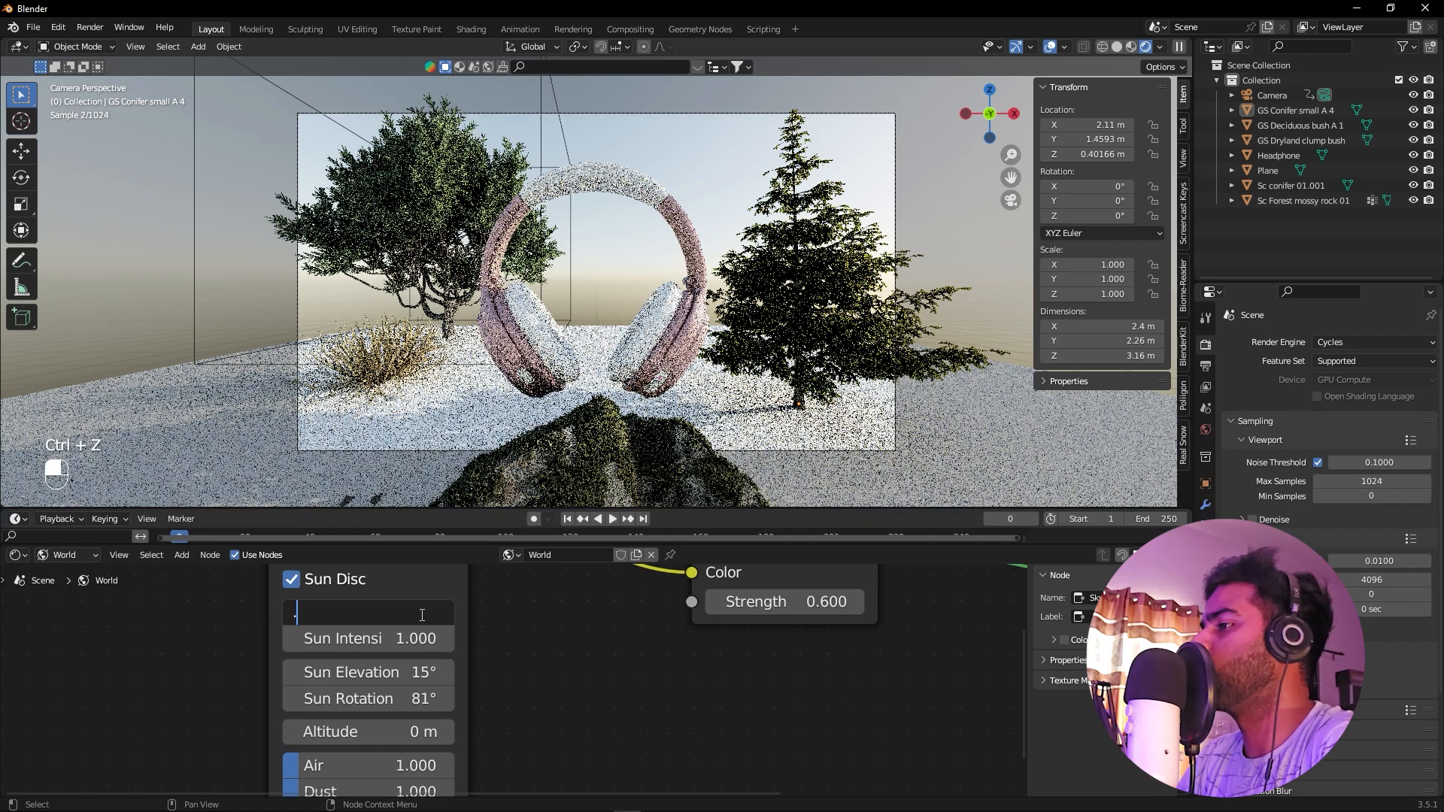
{"action": "type", "text": "1.2"}
{"action": "key", "text": "Return"}
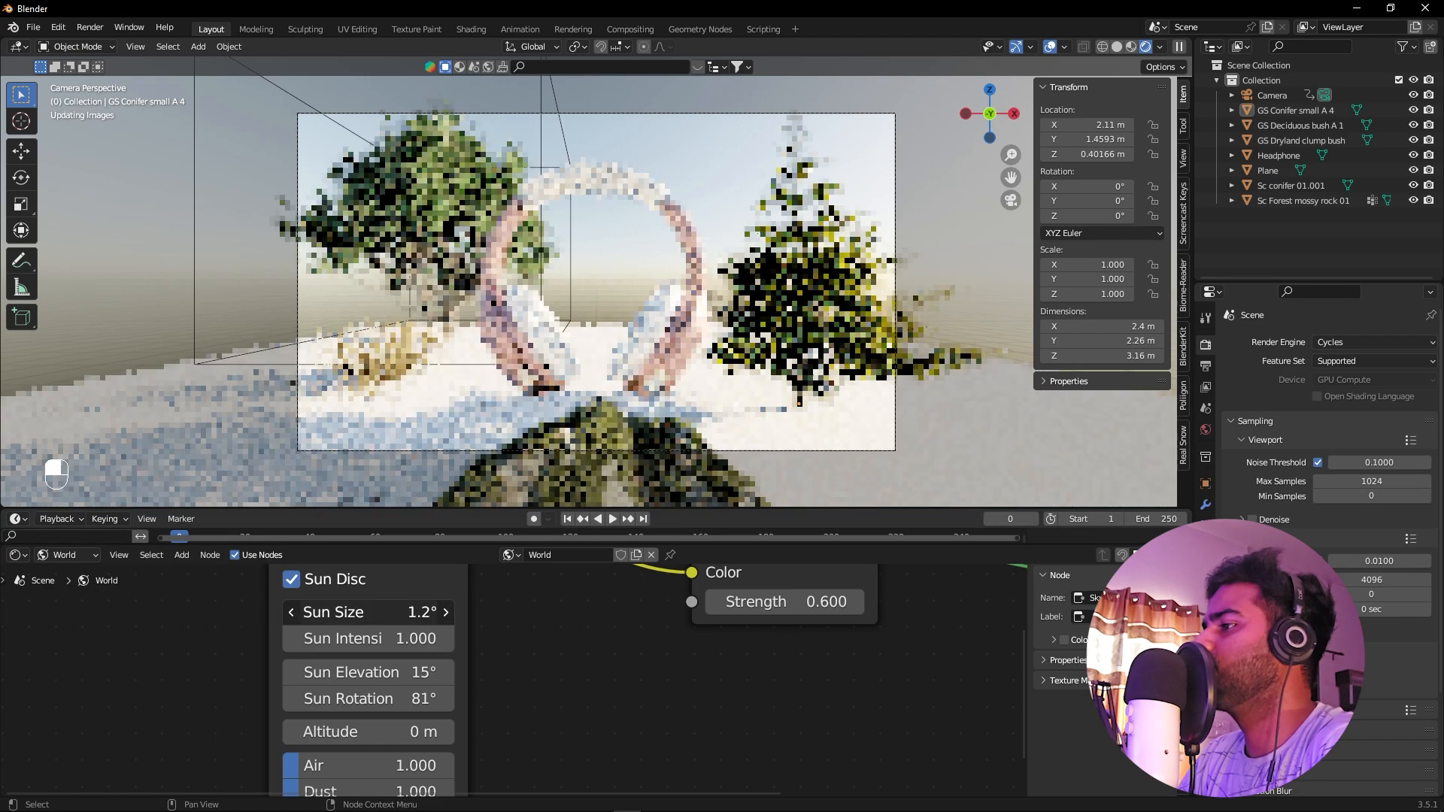
{"action": "left_click_drag", "start_coordinate": [368, 612], "coordinate": [458, 612]}
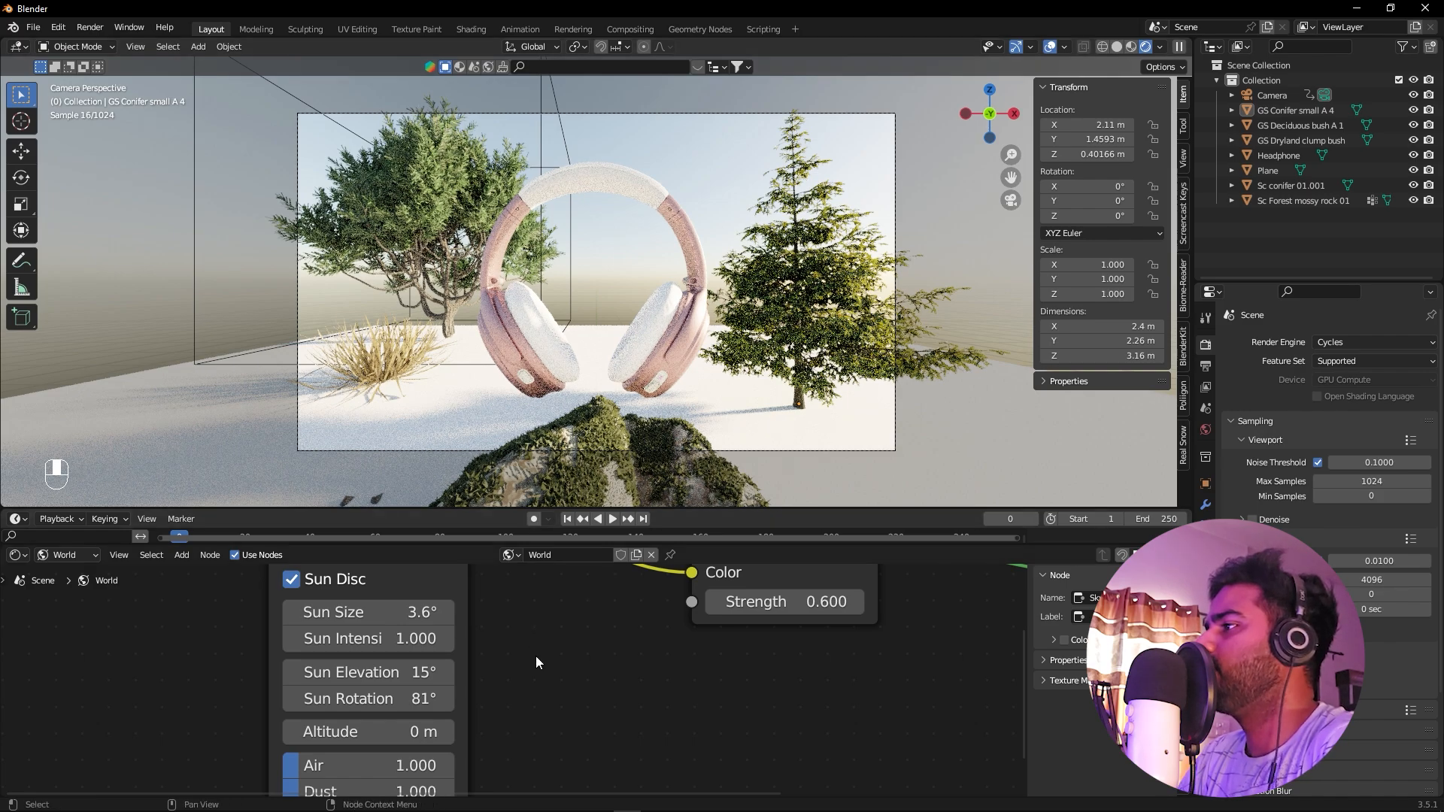
Lower the Sky Texture's sun elevation to about 6.6°
{"action": "scroll", "coordinate": [531, 680], "scroll_direction": "down", "scroll_amount": 1}
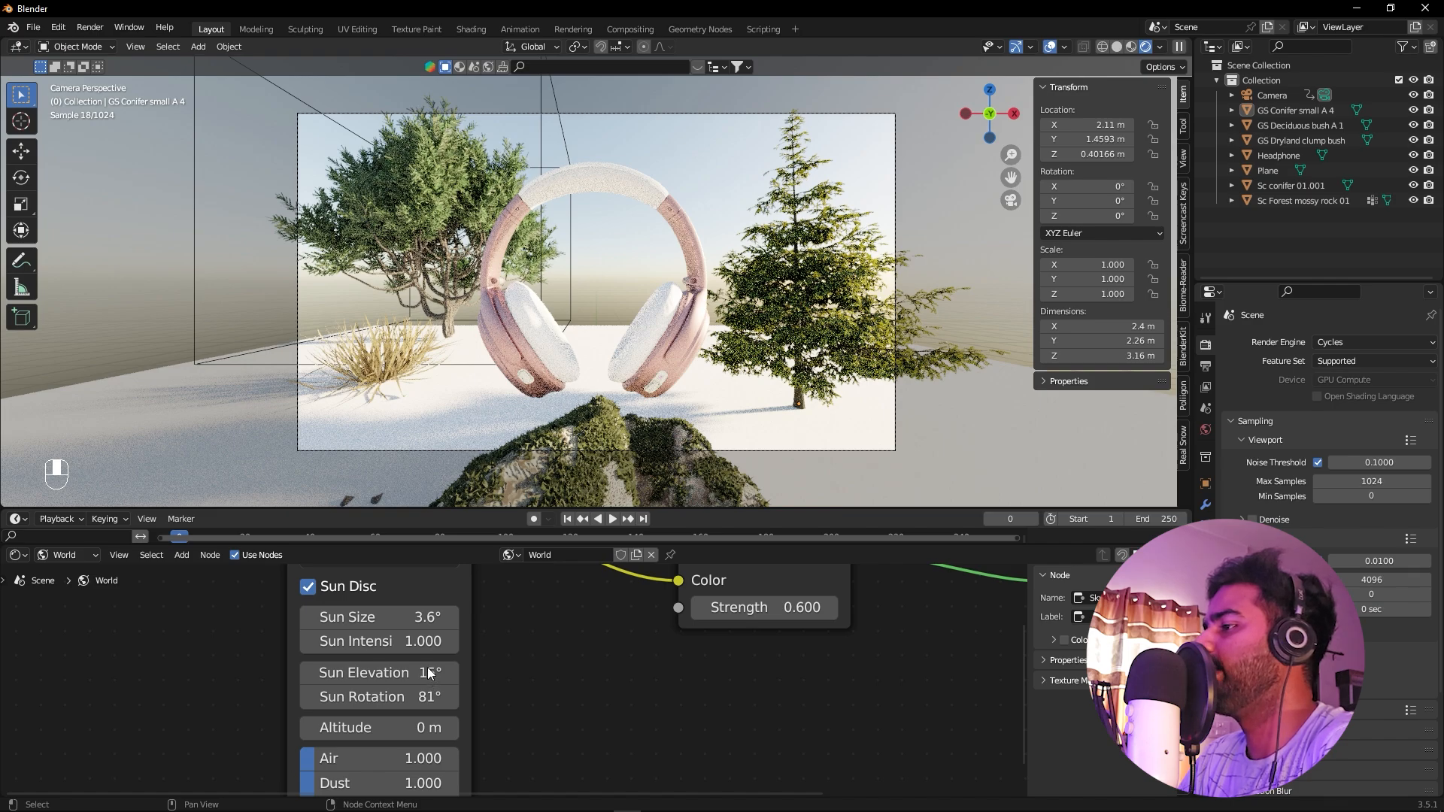
{"action": "scroll", "coordinate": [490, 672], "scroll_direction": "down", "scroll_amount": 1}
{"action": "scroll", "coordinate": [391, 673], "scroll_direction": "up", "scroll_amount": 1}
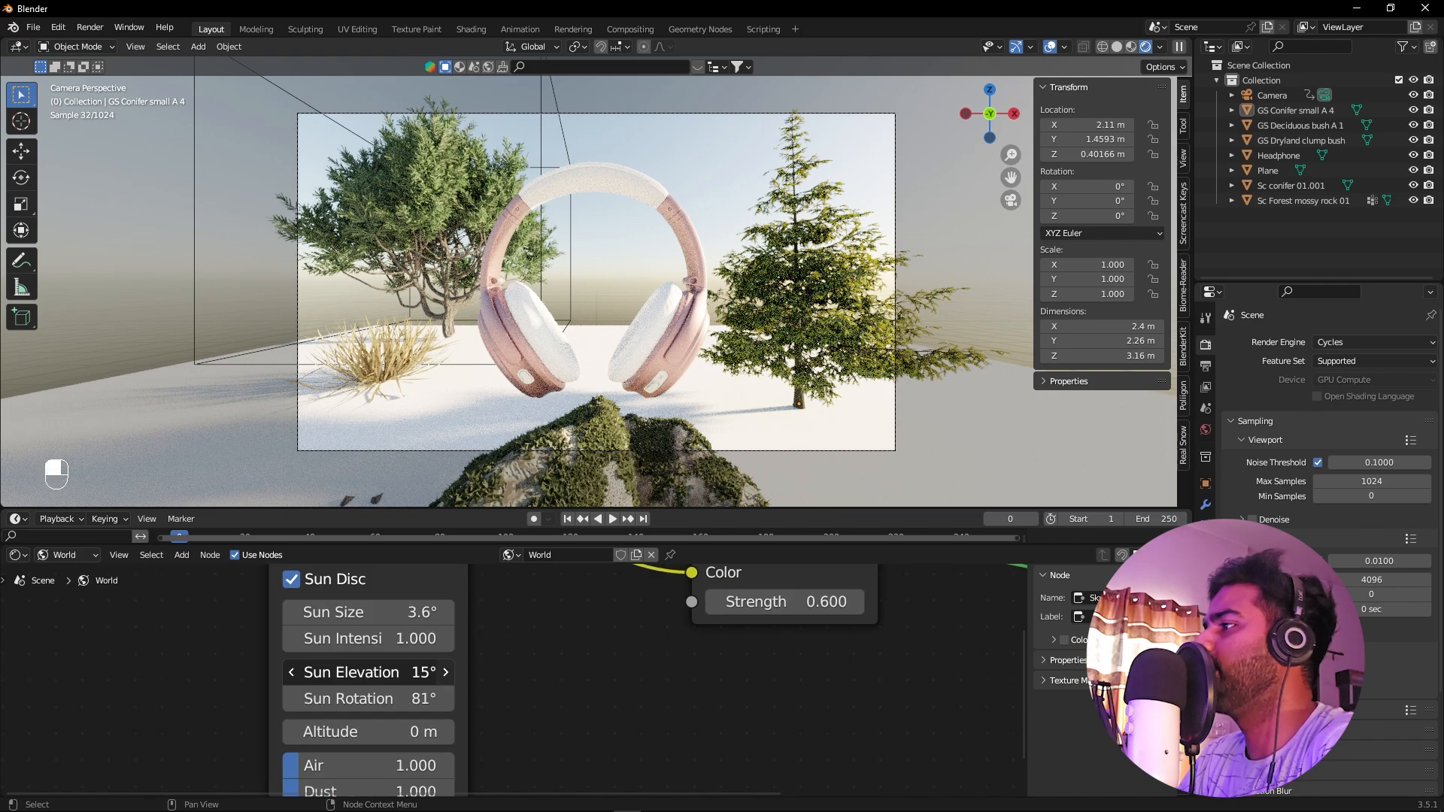
{"action": "mouse_move", "coordinate": [391, 673]}
{"action": "left_mouse_down"}
{"action": "mouse_move", "coordinate": [421, 673]}
{"action": "mouse_move", "coordinate": [354, 672]}
{"action": "mouse_move", "coordinate": [380, 673]}
{"action": "left_mouse_up"}
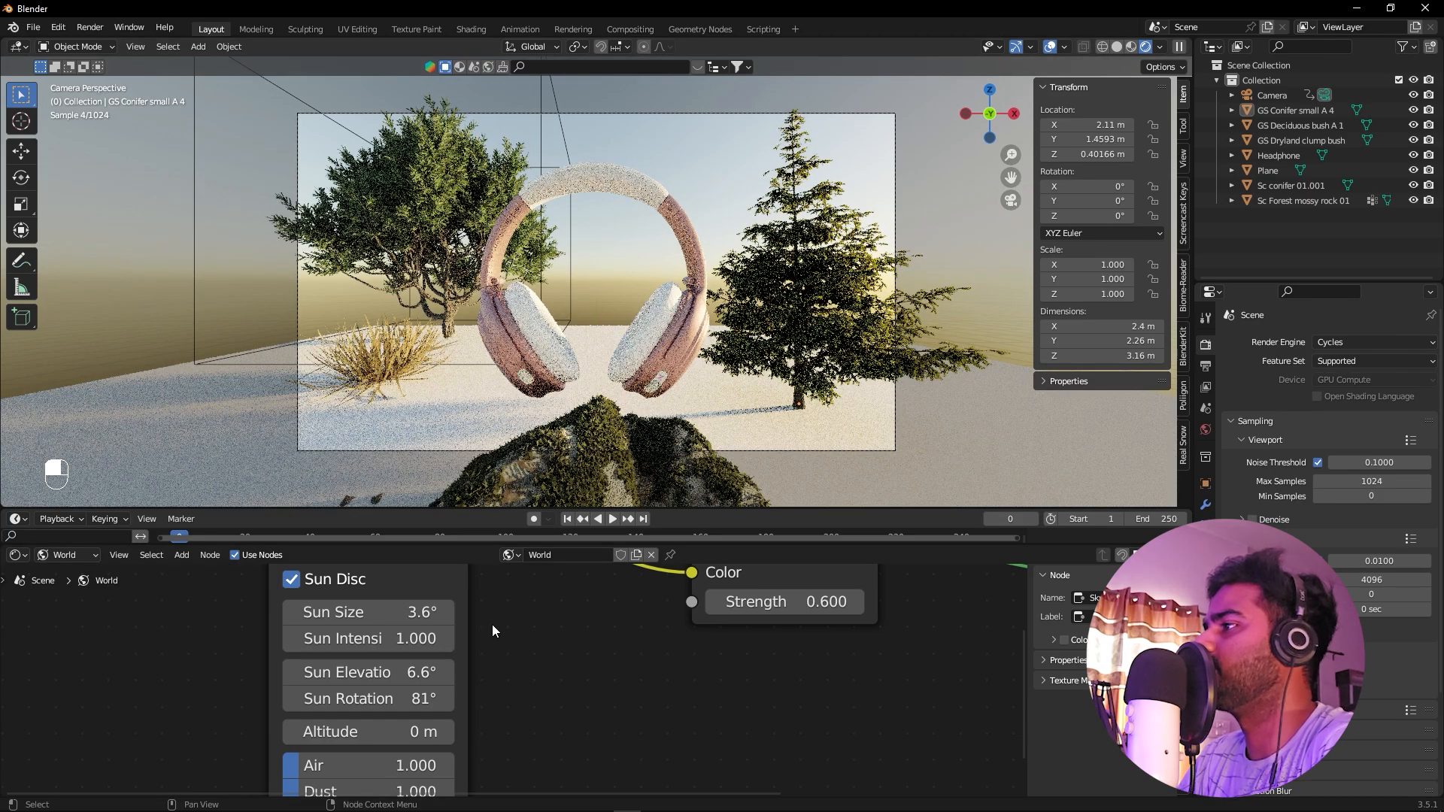
Try lowering the Sky Texture's Air, Dust and Ozone values one after another, undoing each change
{"action": "middle_click_drag", "start_coordinate": [524, 737], "coordinate": [557, 683]}
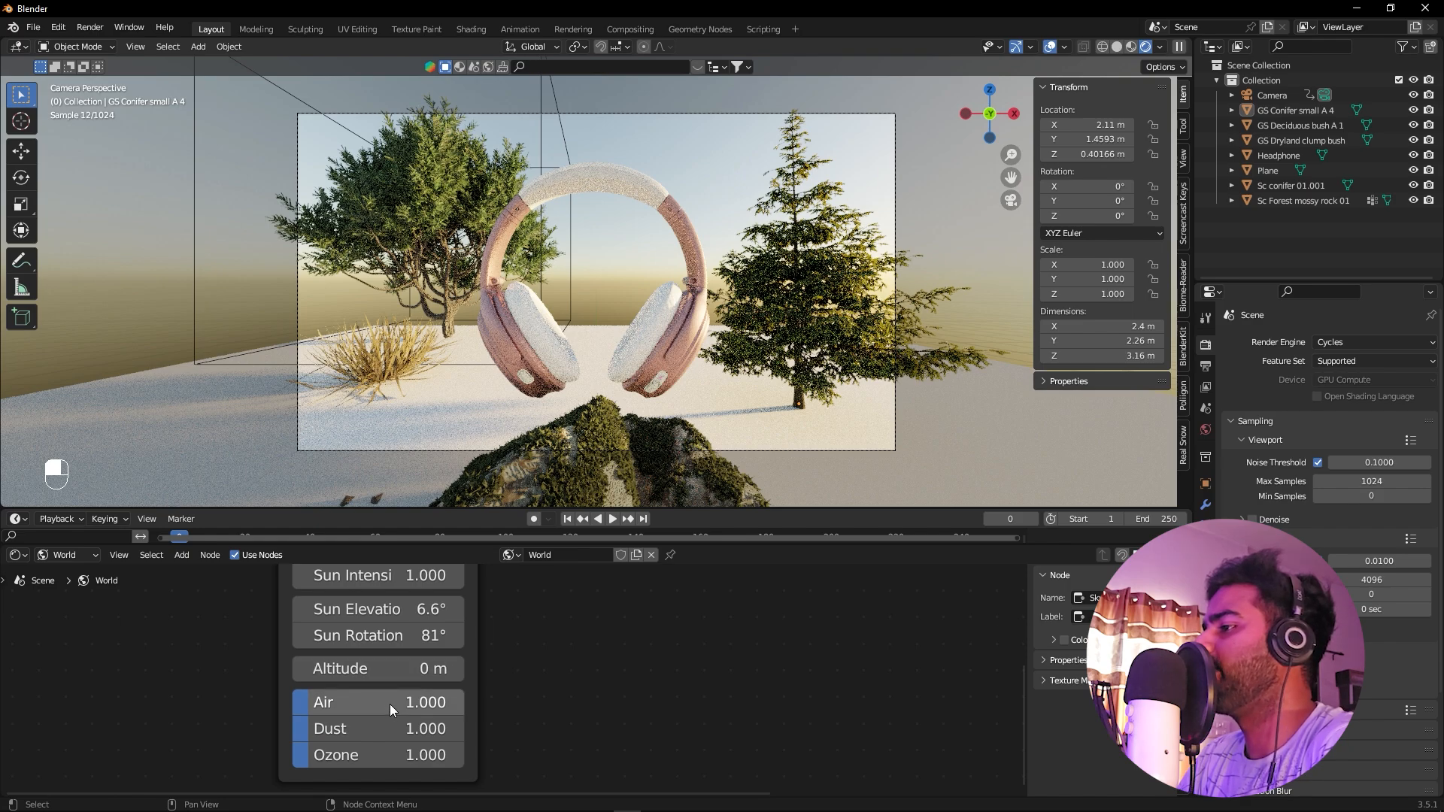
{"action": "left_click_drag", "start_coordinate": [389, 702], "coordinate": [291, 701]}
{"action": "key", "text": "ctrl+z"}
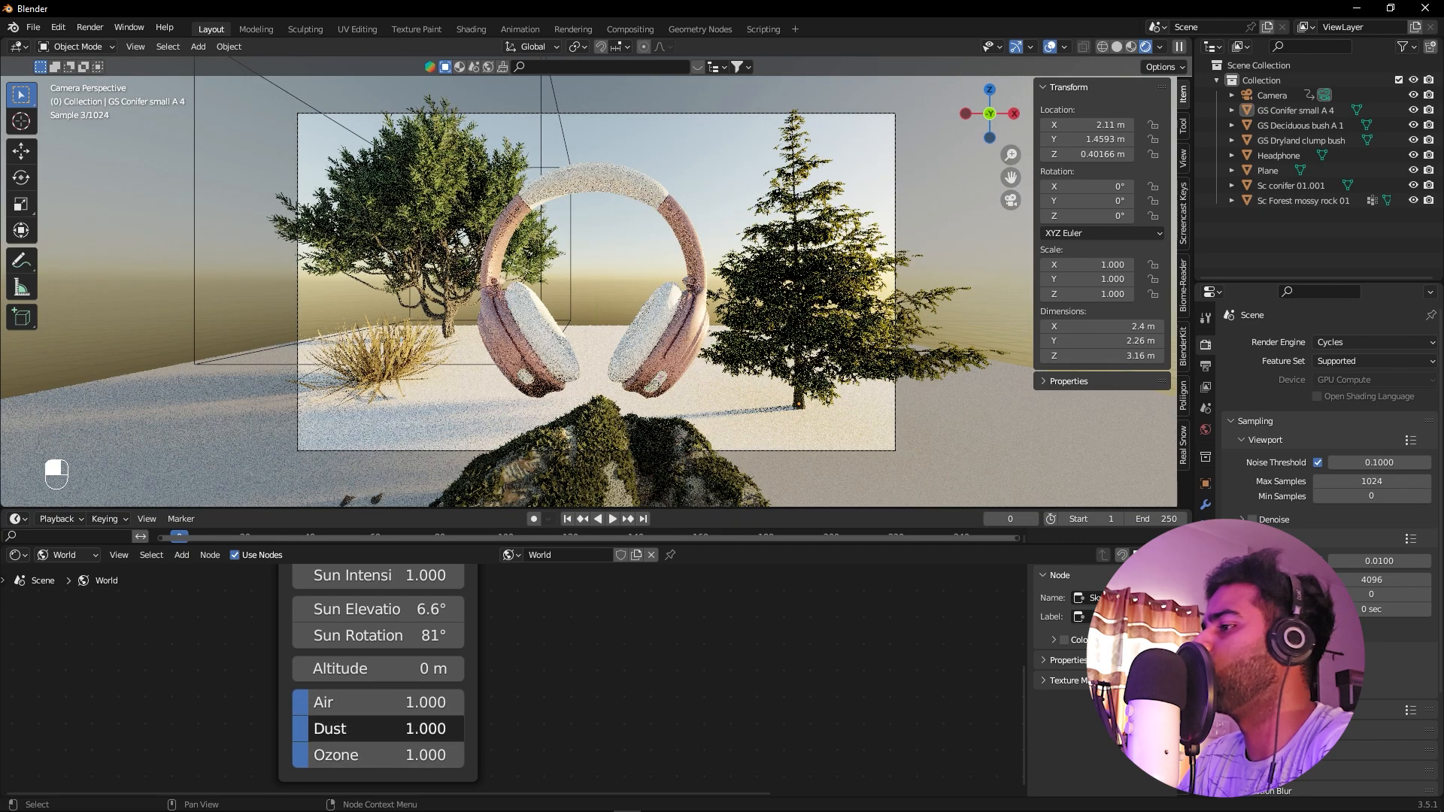
{"action": "left_click_drag", "start_coordinate": [361, 728], "coordinate": [297, 728]}
{"action": "key", "text": "ctrl+z"}
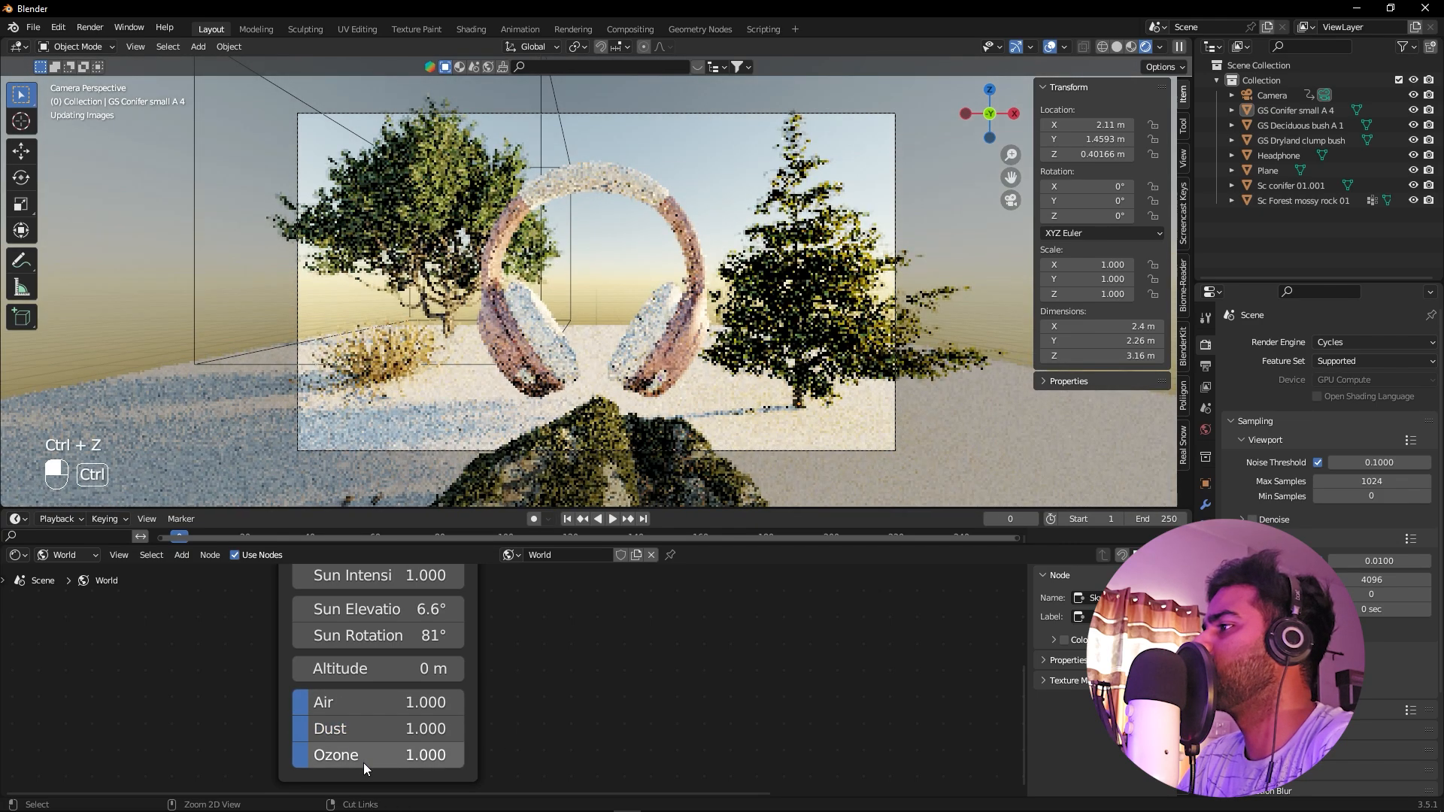
{"action": "left_click_drag", "start_coordinate": [376, 764], "coordinate": [291, 755]}
{"action": "key", "text": "ctrl+z"}
{"action": "key", "text": "ctrl+z"}
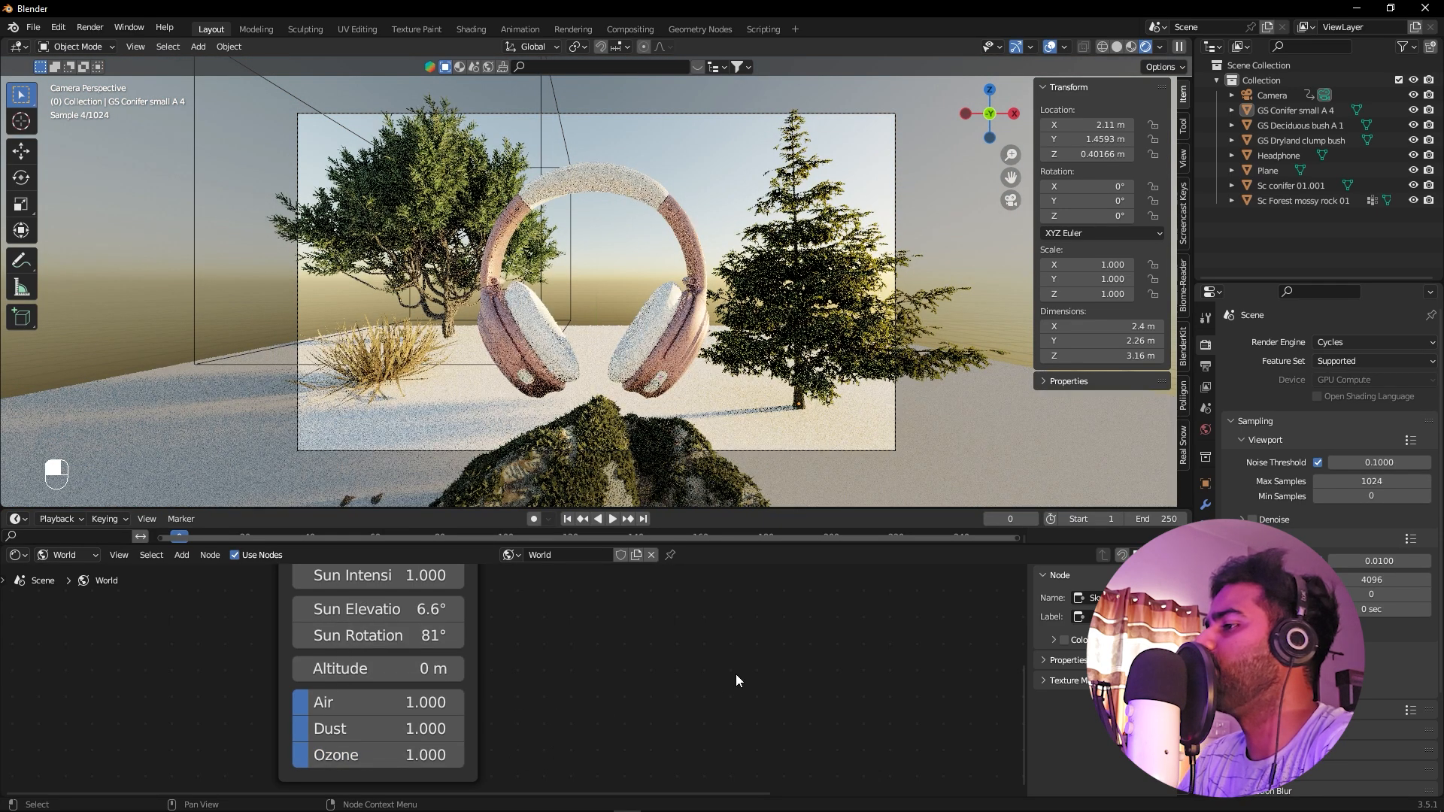
Check the scene from outside the camera, switch the viewport to solid shading, and return to the camera view
{"action": "scroll", "coordinate": [741, 687], "scroll_direction": "down", "scroll_amount": 1}
{"action": "scroll", "coordinate": [720, 697], "scroll_direction": "down", "scroll_amount": 1}
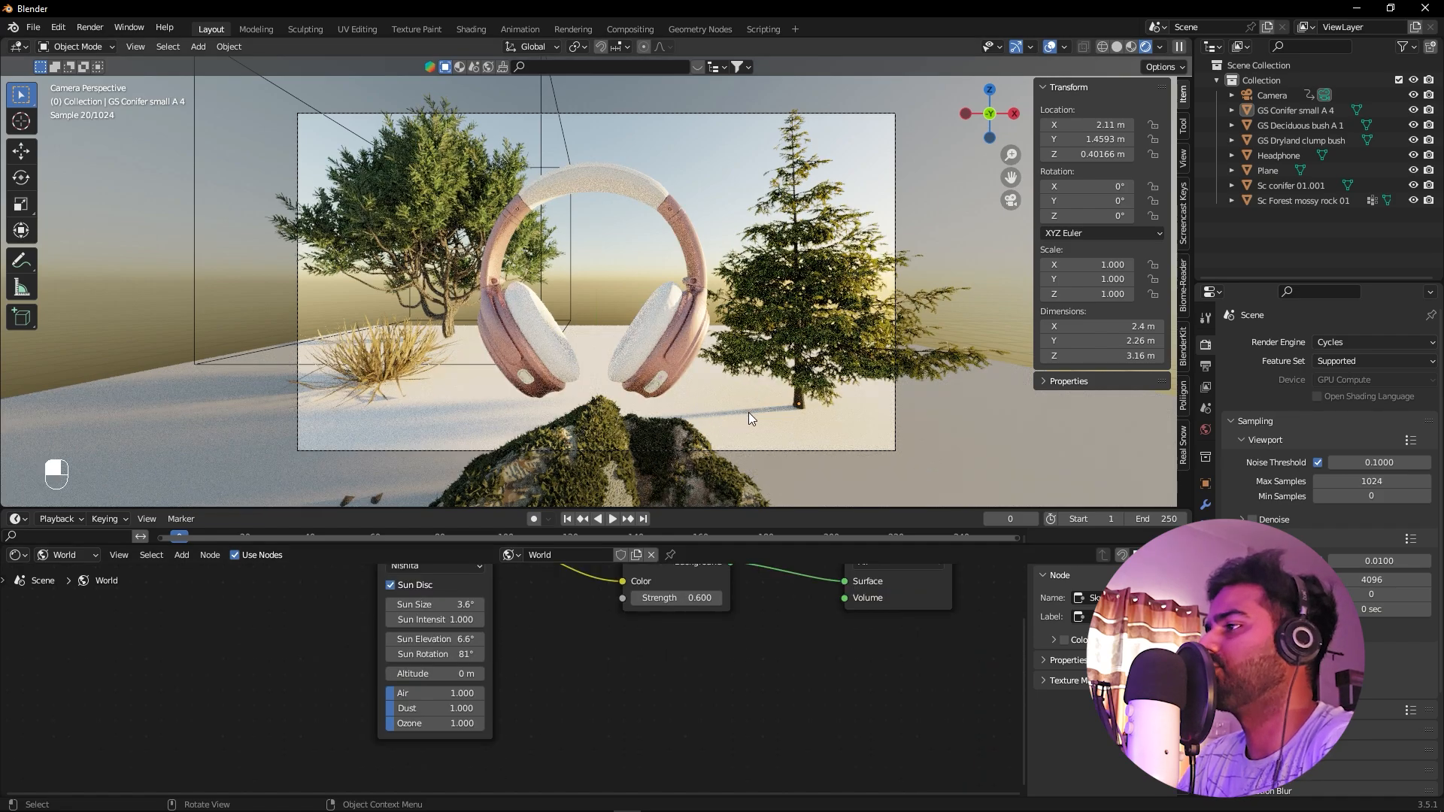
{"action": "left_click", "coordinate": [734, 311]}
{"action": "key", "text": "KP_0"}
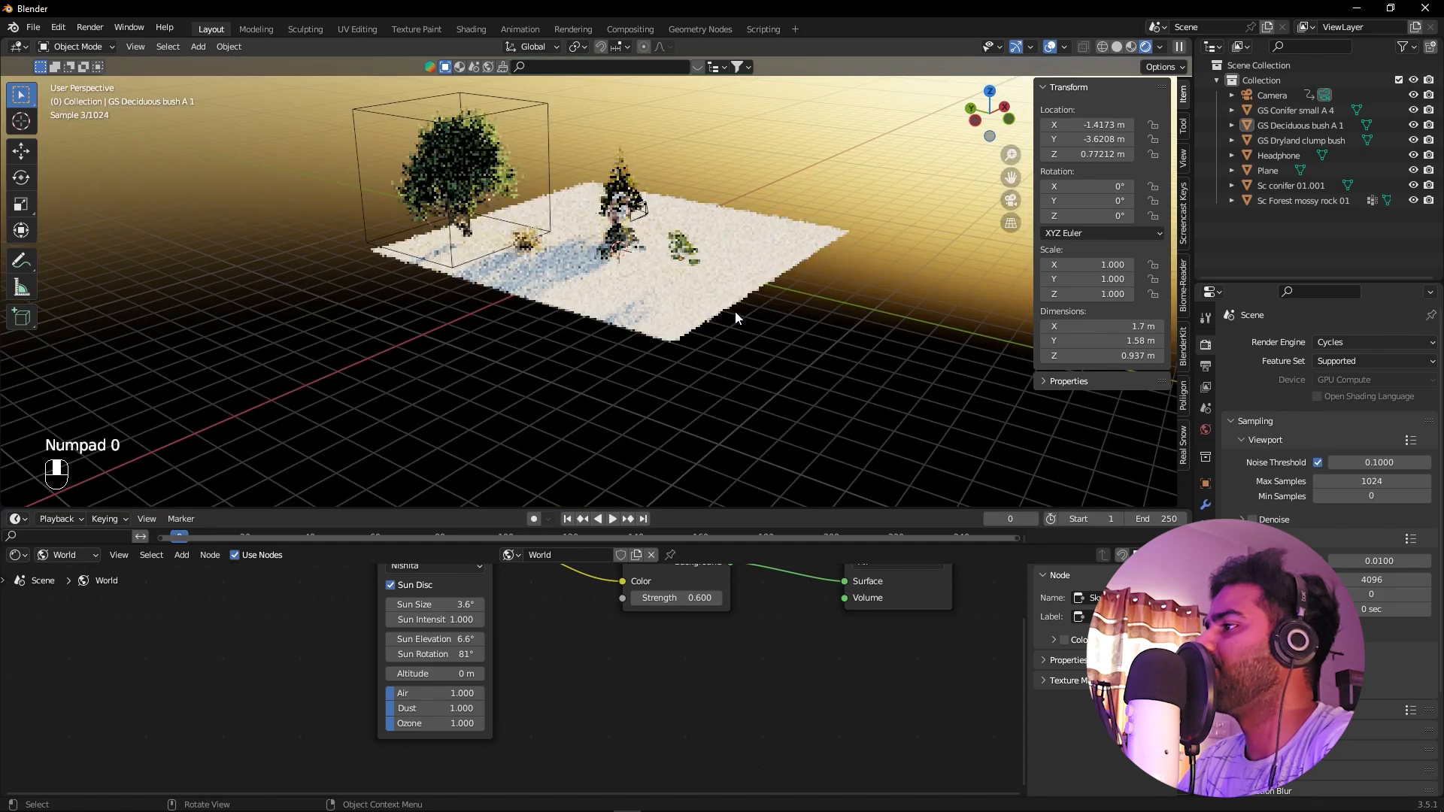
{"action": "middle_click_drag", "start_coordinate": [734, 311], "coordinate": [734, 259], "text": "alt+shift"}
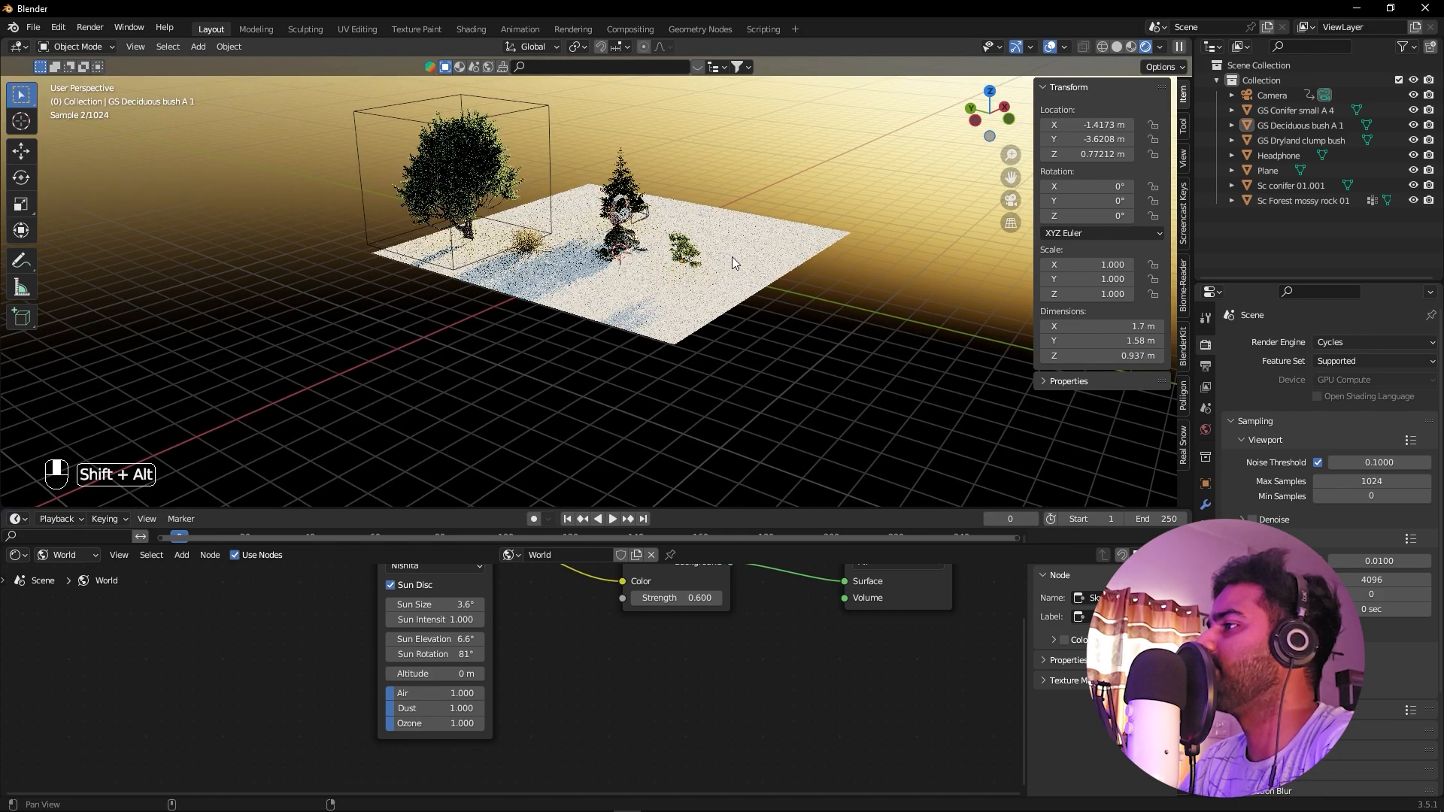
{"action": "middle_click_drag", "start_coordinate": [706, 306], "coordinate": [723, 307], "text": "shift"}
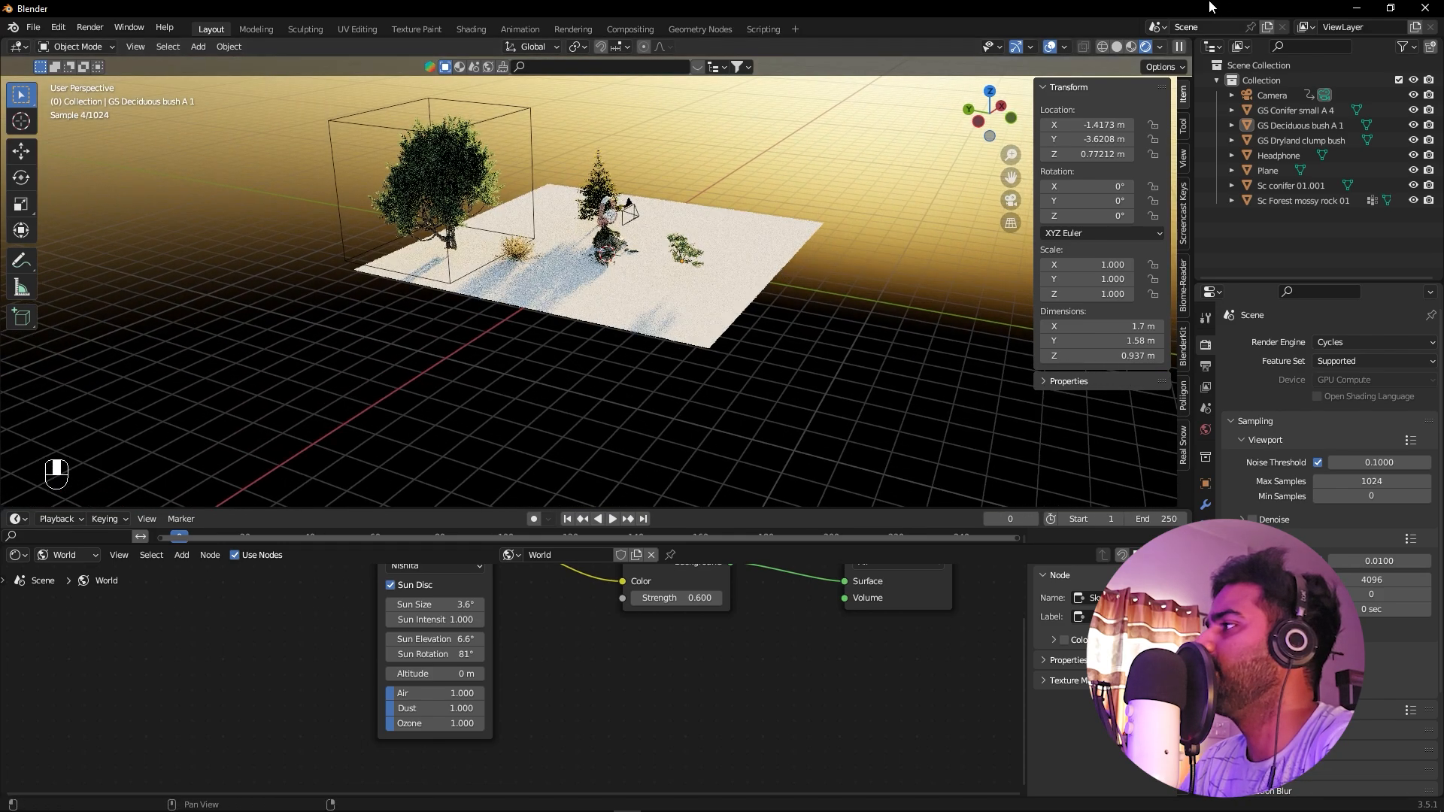
{"action": "left_click", "coordinate": [1117, 46]}
{"action": "mouse_move", "coordinate": [745, 250]}
{"action": "middle_mouse_down", "text": "alt"}
{"action": "mouse_move", "coordinate": [720, 297]}
{"action": "mouse_move", "coordinate": [724, 224]}
{"action": "mouse_move", "coordinate": [647, 245]}
{"action": "mouse_move", "coordinate": [657, 302]}
{"action": "middle_mouse_up", "text": "alt"}
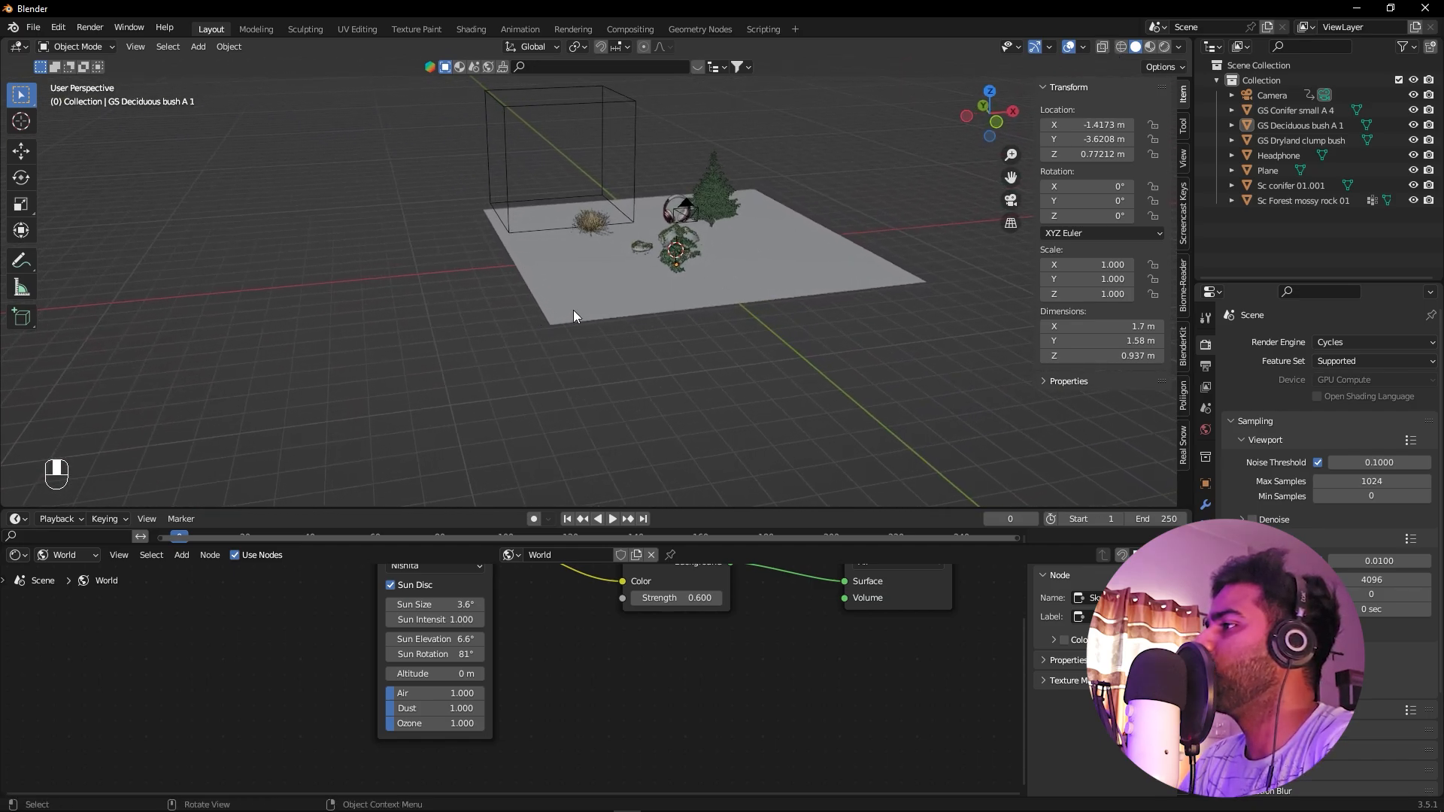
{"action": "left_click", "coordinate": [836, 261]}
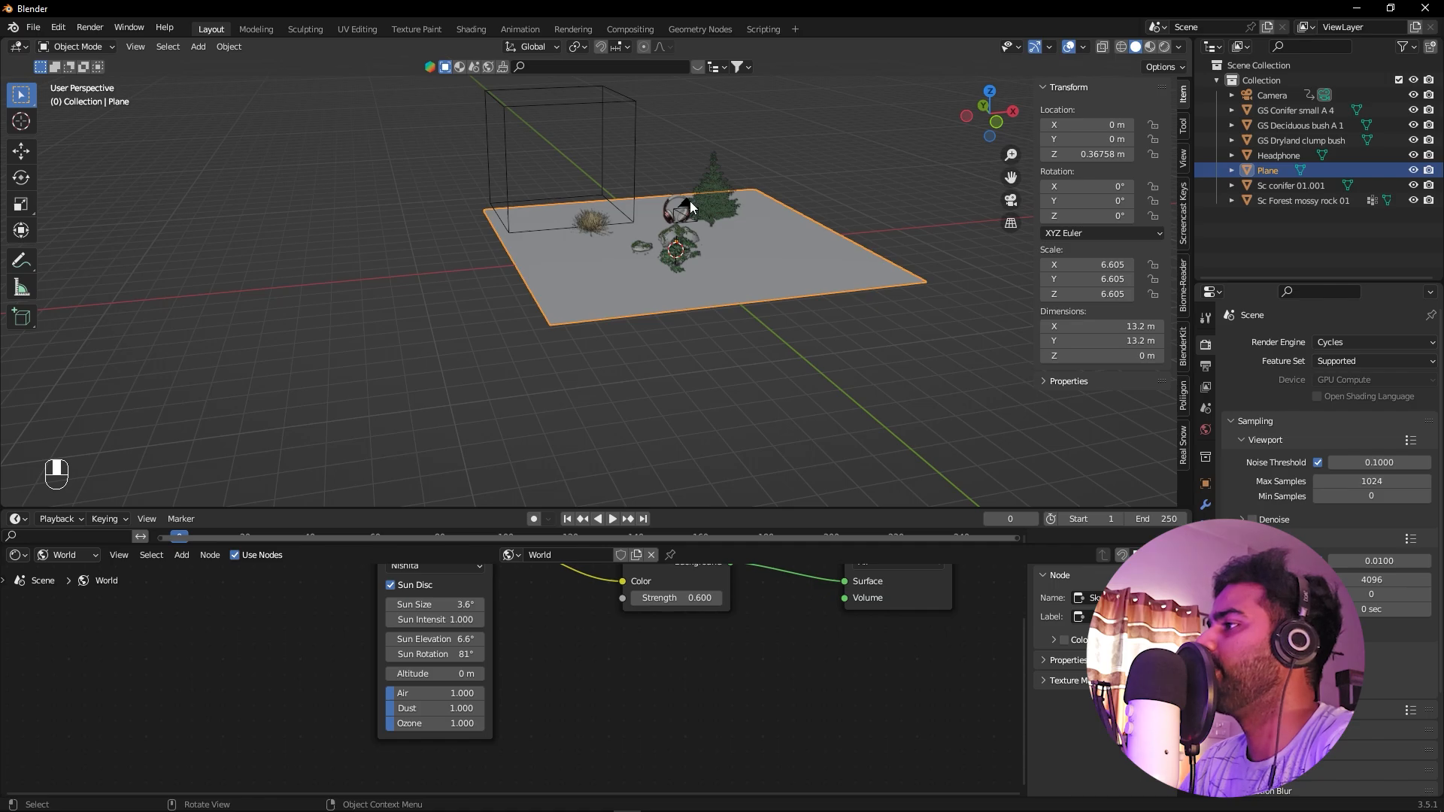
{"action": "left_click", "coordinate": [689, 201]}
{"action": "key", "text": "KP_0"}
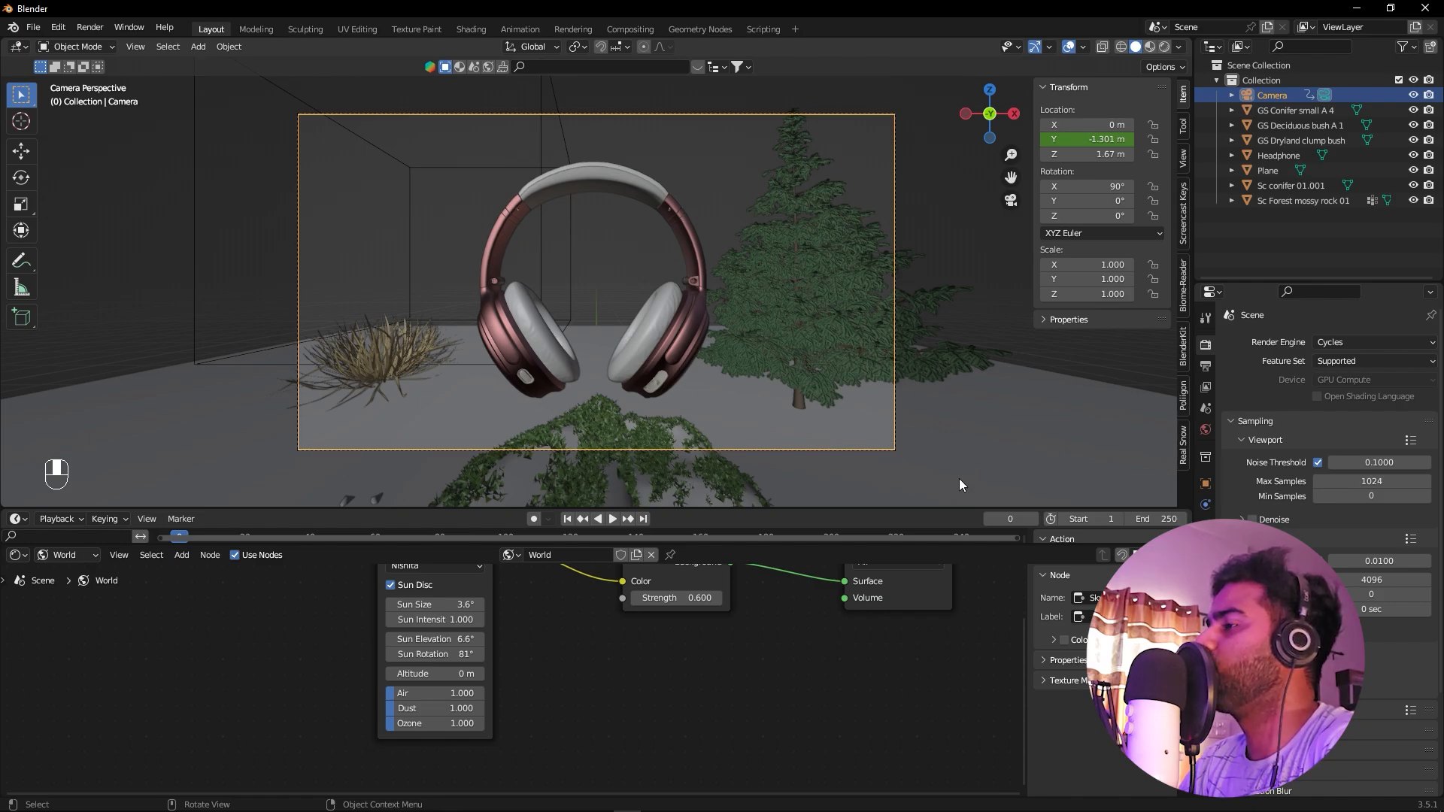
Move the ground plane to 7.26 m along Y and enlarge the timeline area
{"action": "left_click", "coordinate": [996, 438]}
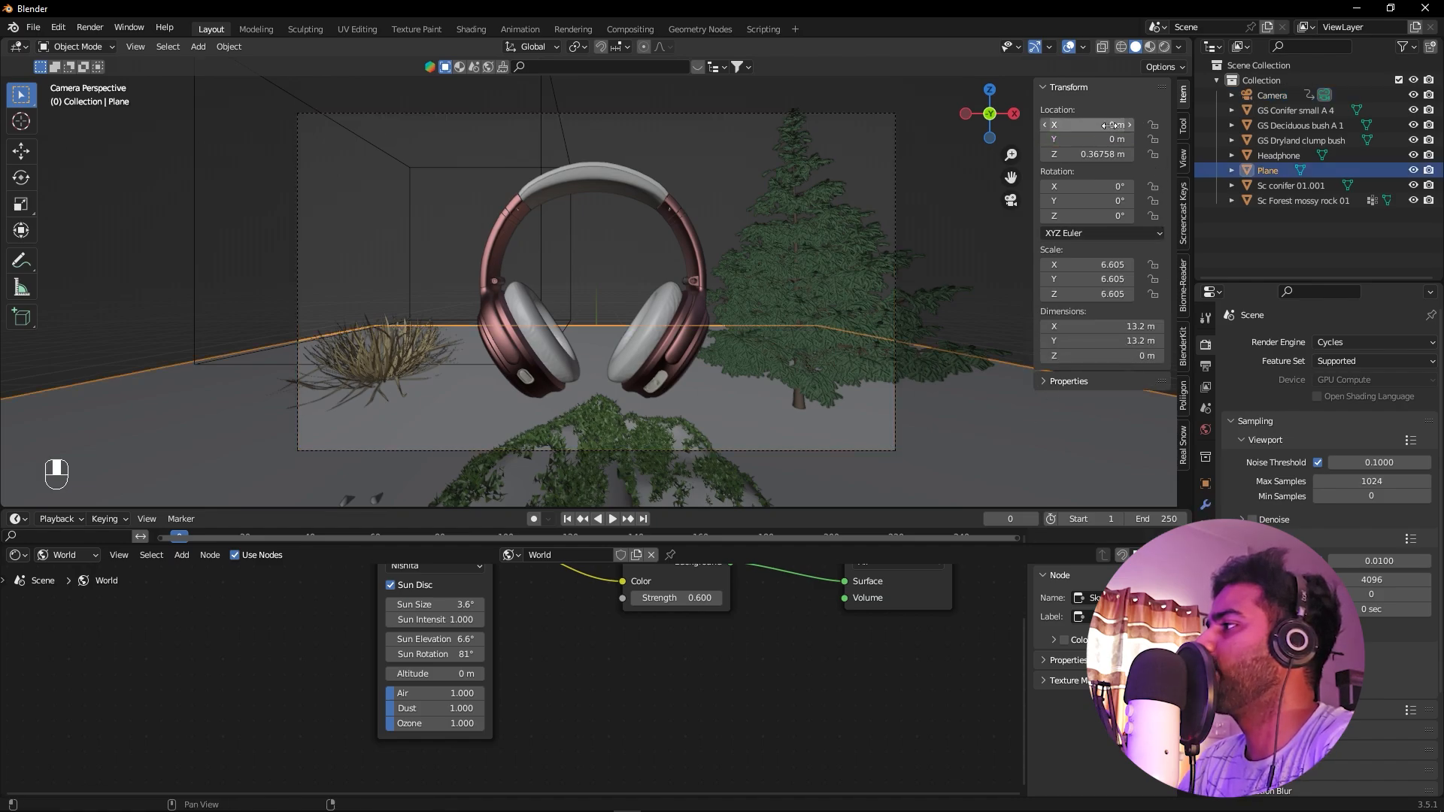
{"action": "mouse_move", "coordinate": [1115, 124]}
{"action": "left_mouse_down"}
{"action": "mouse_move", "coordinate": [1211, 139]}
{"action": "mouse_move", "coordinate": [1076, 139]}
{"action": "left_mouse_up"}
{"action": "key", "text": "ctrl+z"}
{"action": "left_click_drag", "start_coordinate": [283, 508], "coordinate": [183, 517]}
{"action": "key", "text": "space"}
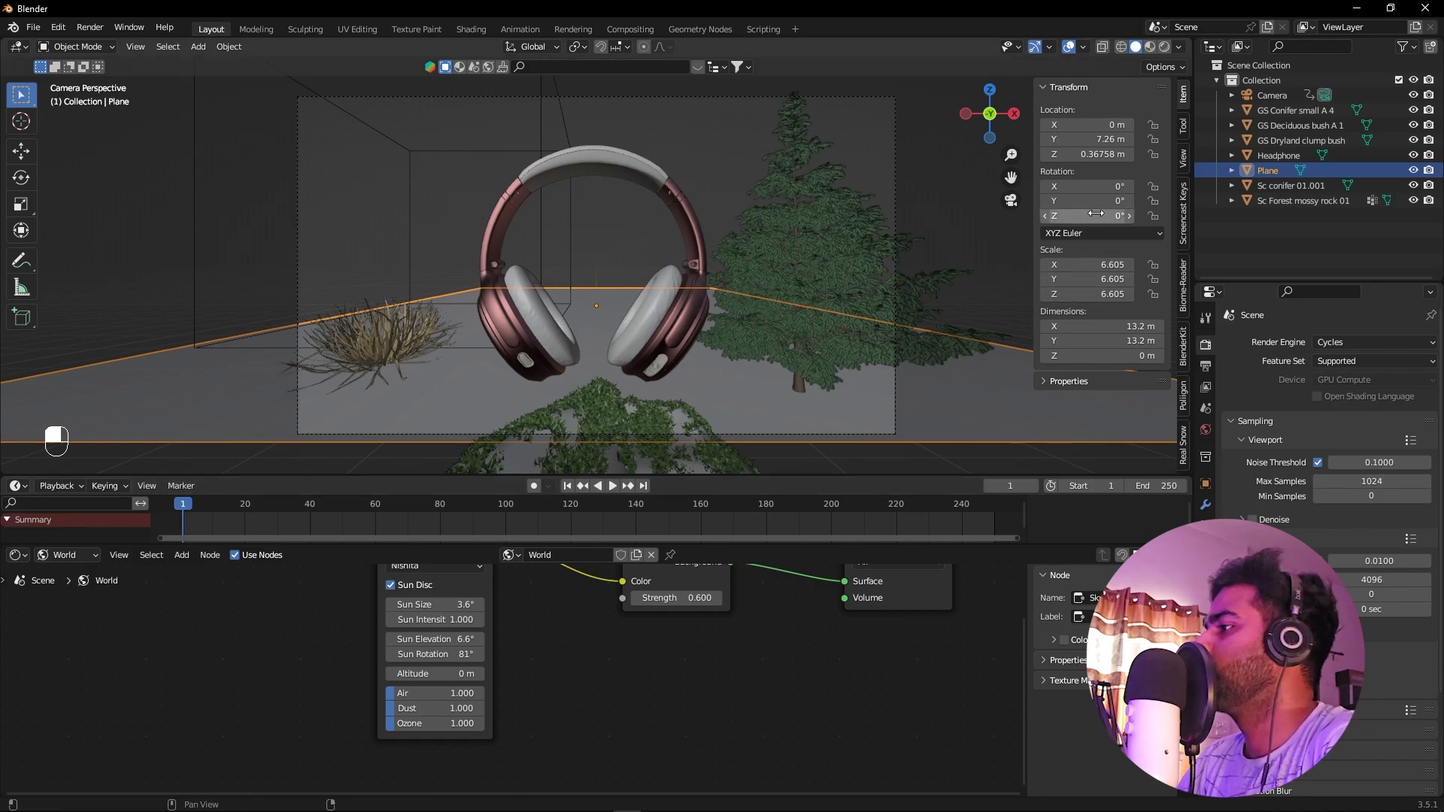
{"action": "left_click", "coordinate": [830, 469]}
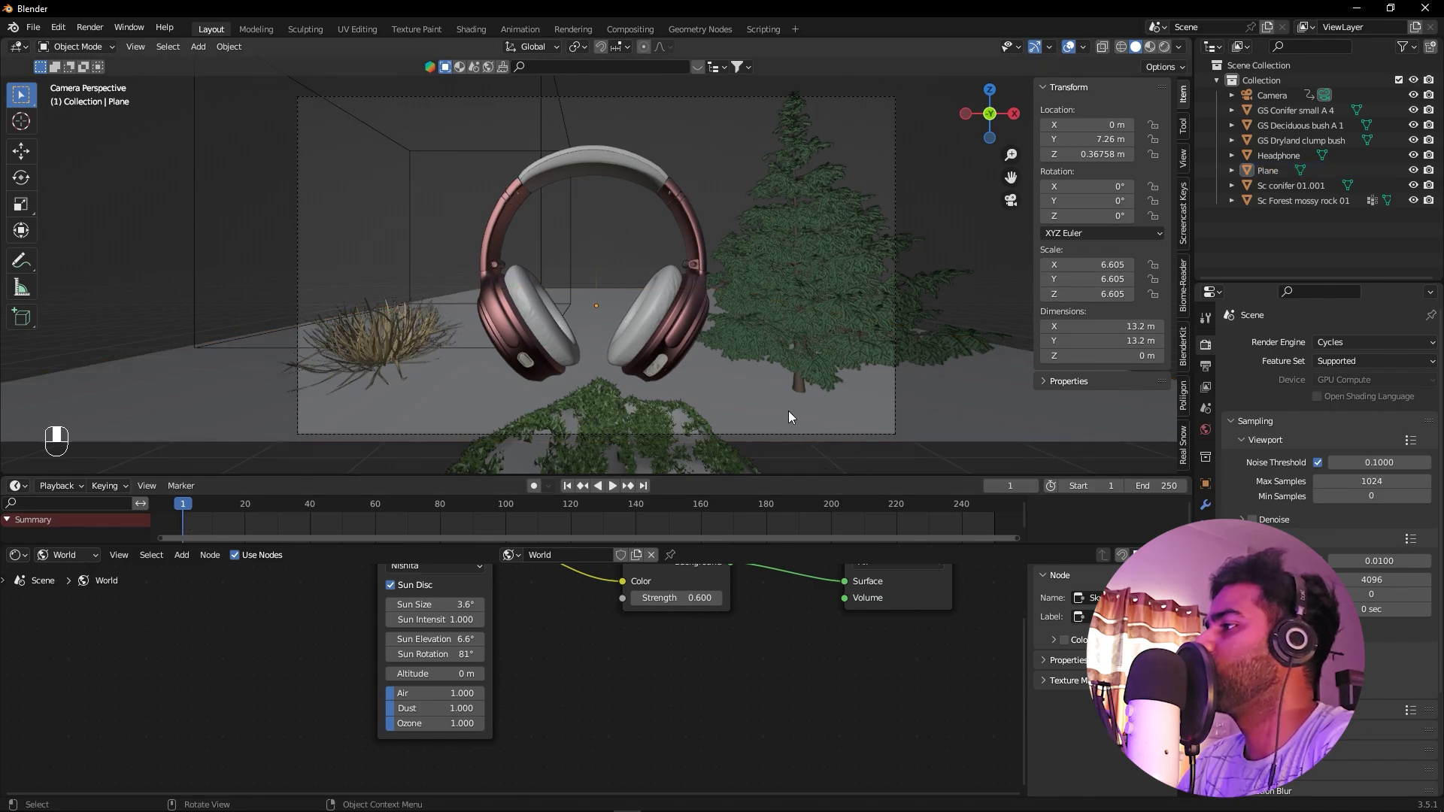
{"action": "left_click", "coordinate": [183, 415]}
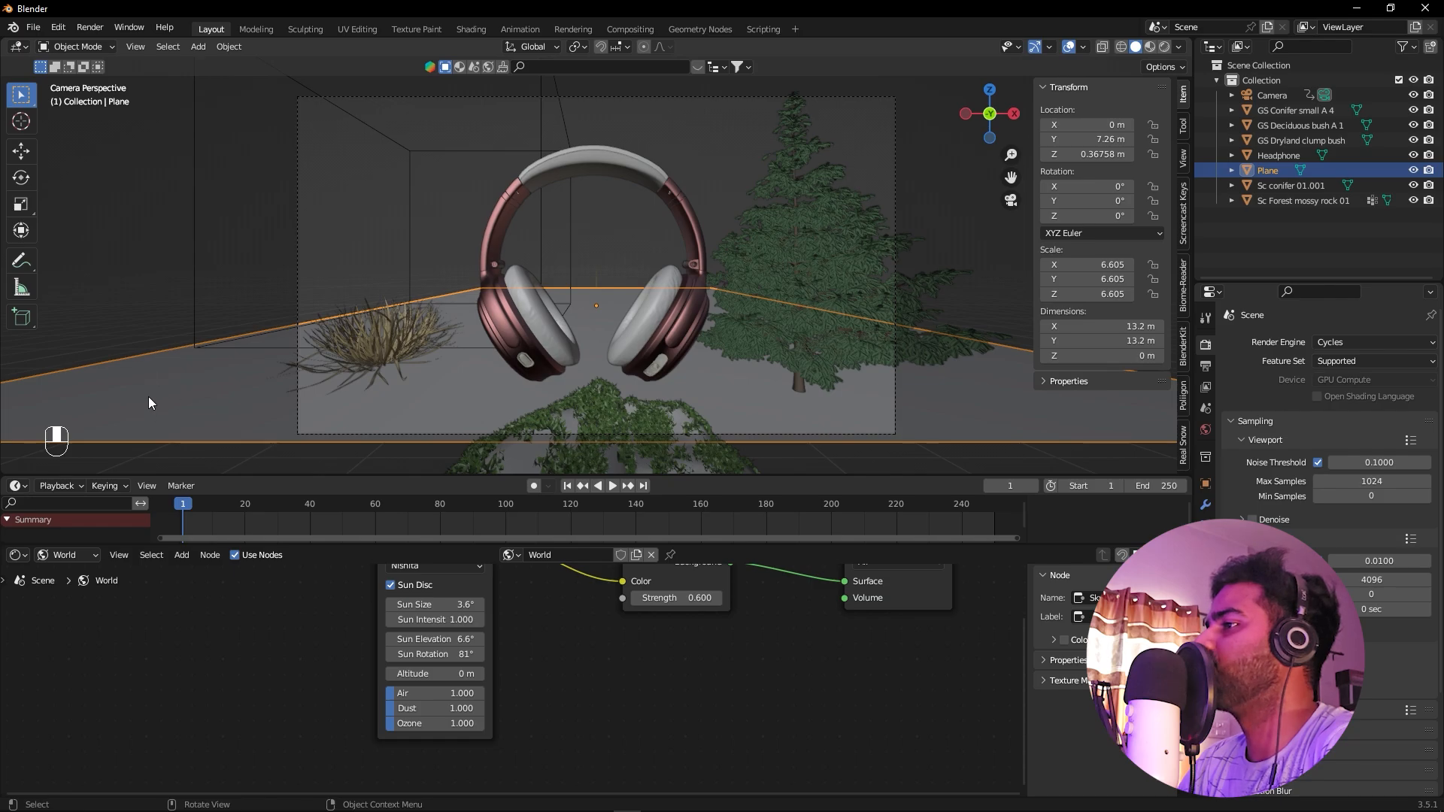
{"action": "left_click", "coordinate": [362, 95]}
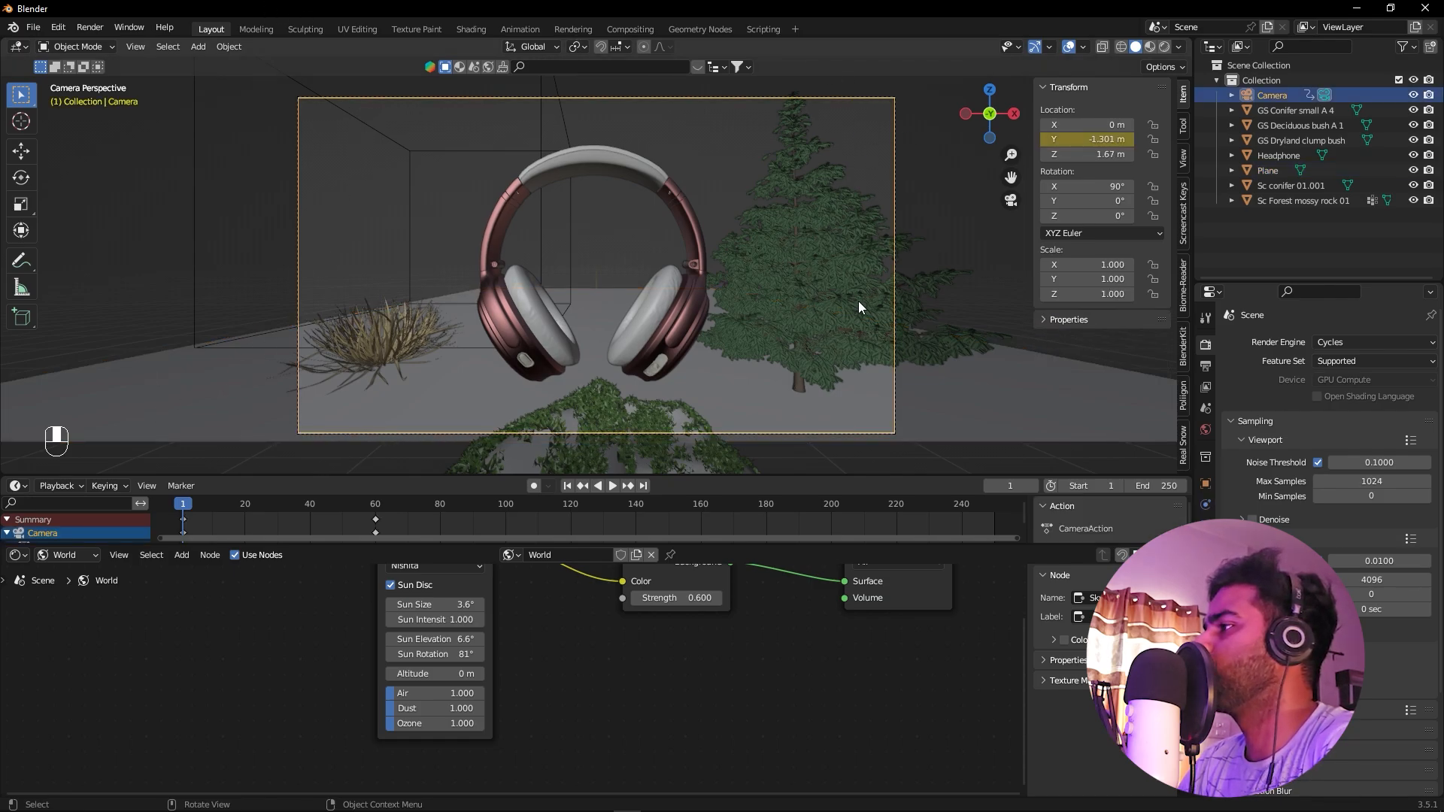
Narrow the ground plane's near edge to just wider than the camera frame, with its left corner's local X at -0.36 m
{"action": "left_click", "coordinate": [186, 401]}
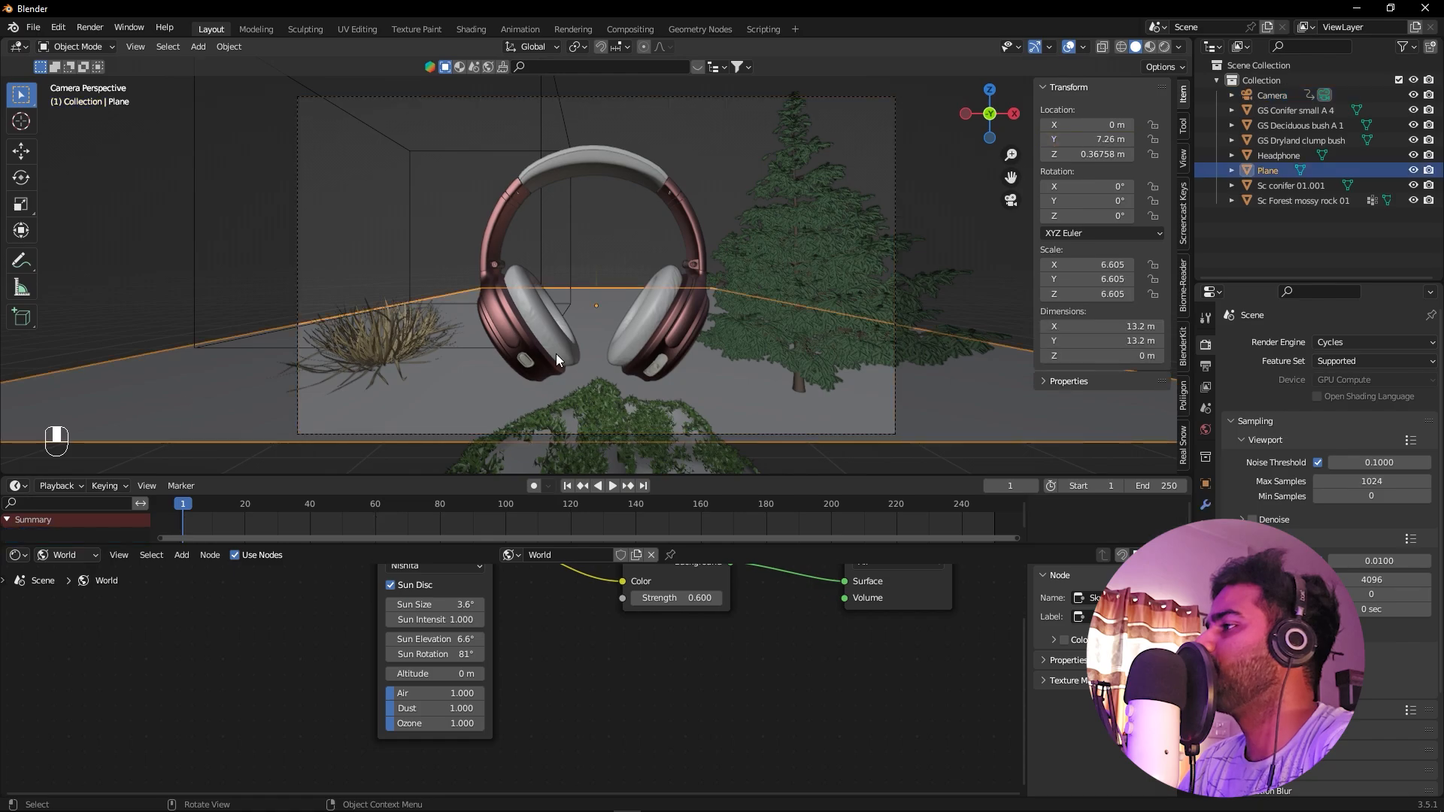
{"action": "scroll", "coordinate": [594, 350], "scroll_direction": "down", "scroll_amount": 4}
{"action": "scroll", "coordinate": [607, 348], "scroll_direction": "up", "scroll_amount": 2}
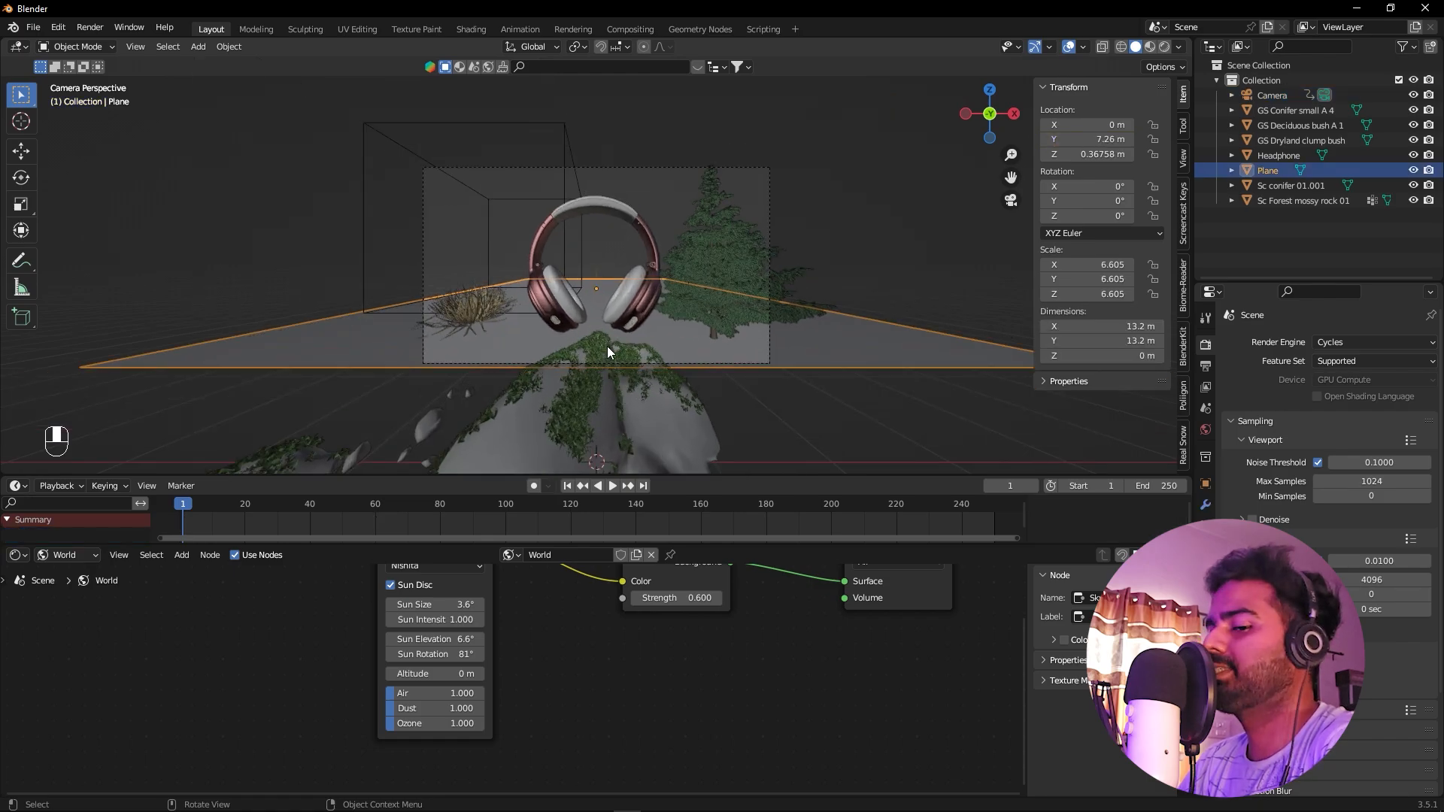
{"action": "key", "text": "Tab"}
{"action": "left_click_drag", "start_coordinate": [113, 318], "coordinate": [54, 402]}
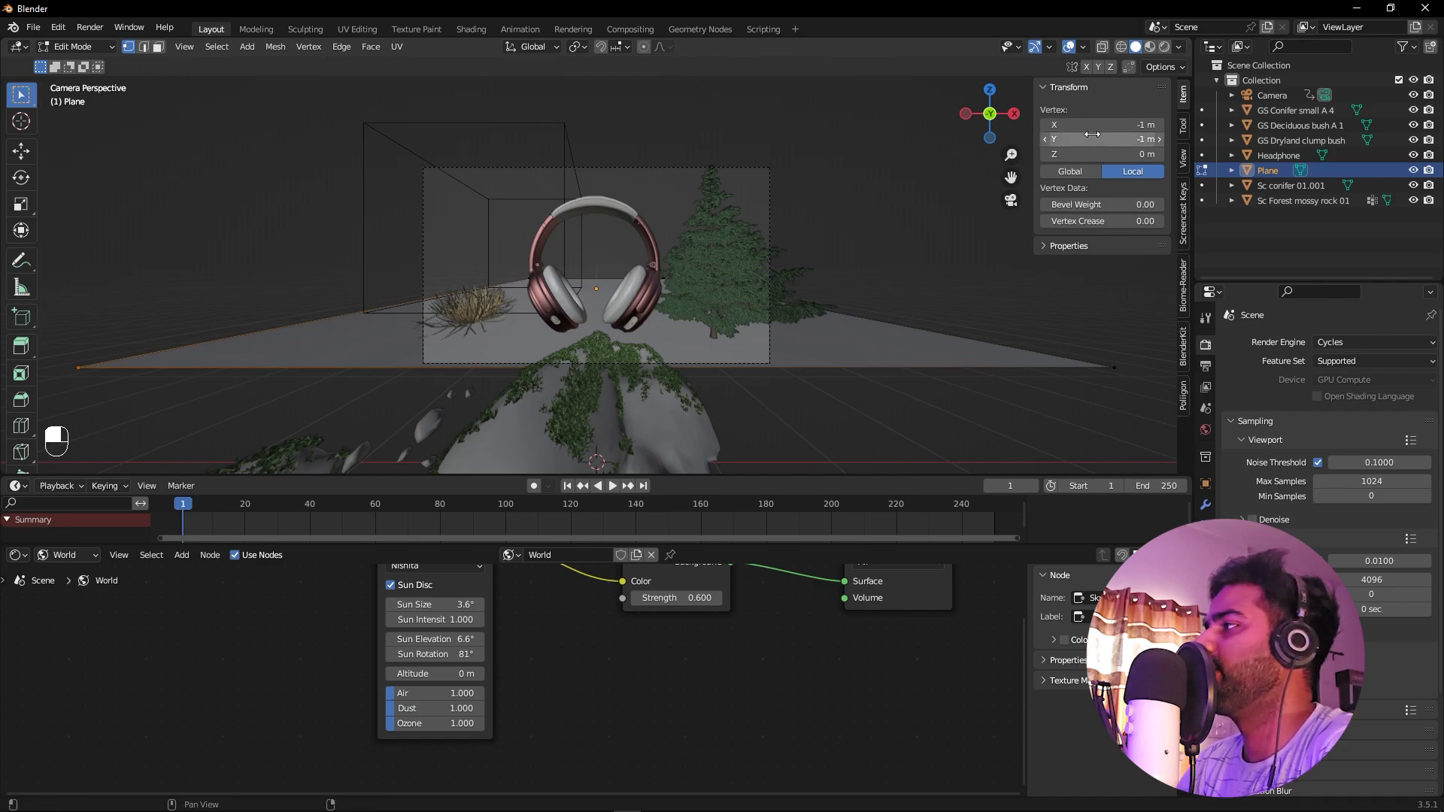
{"action": "left_click_drag", "start_coordinate": [1092, 124], "coordinate": [1120, 124]}
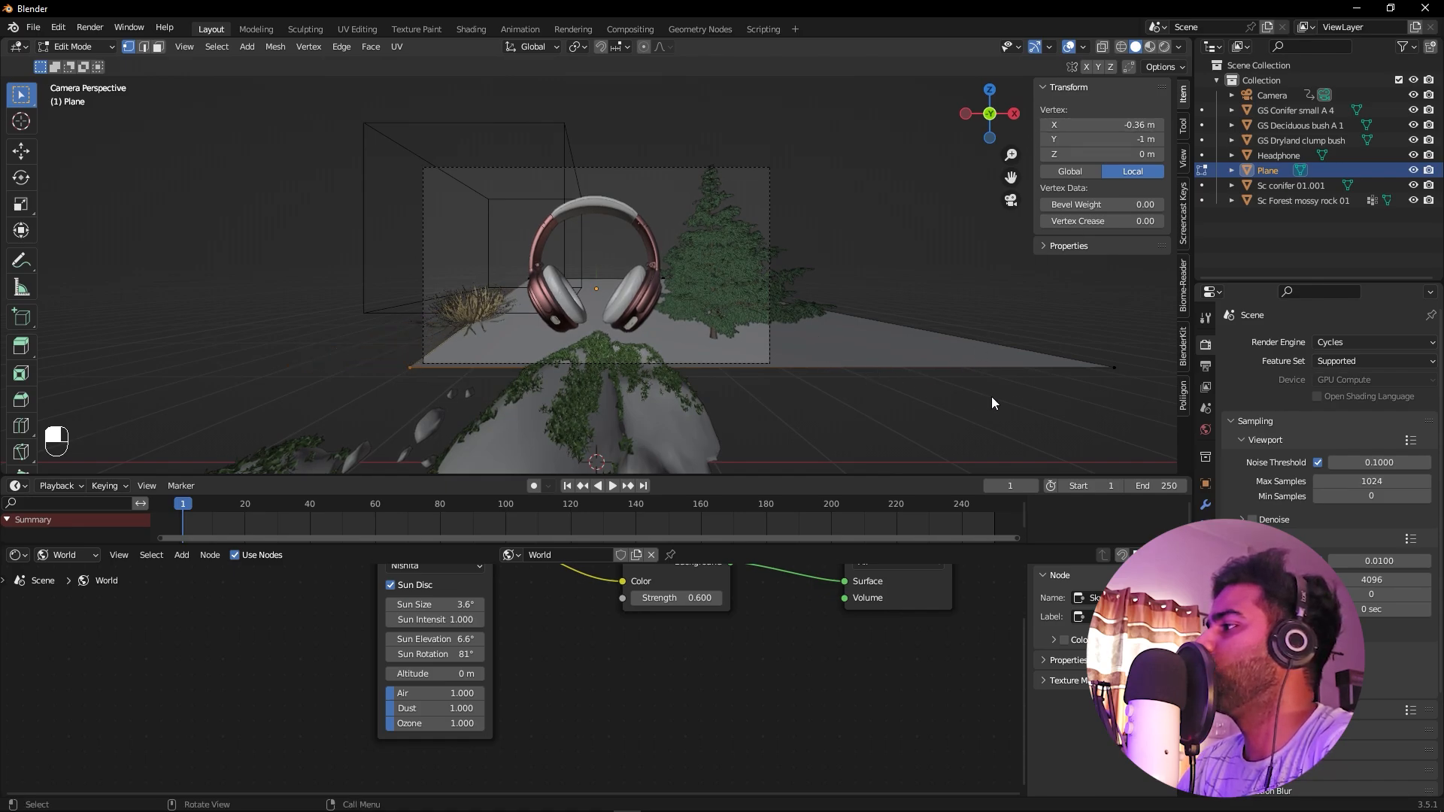
{"action": "left_click_drag", "start_coordinate": [1137, 346], "coordinate": [1090, 391]}
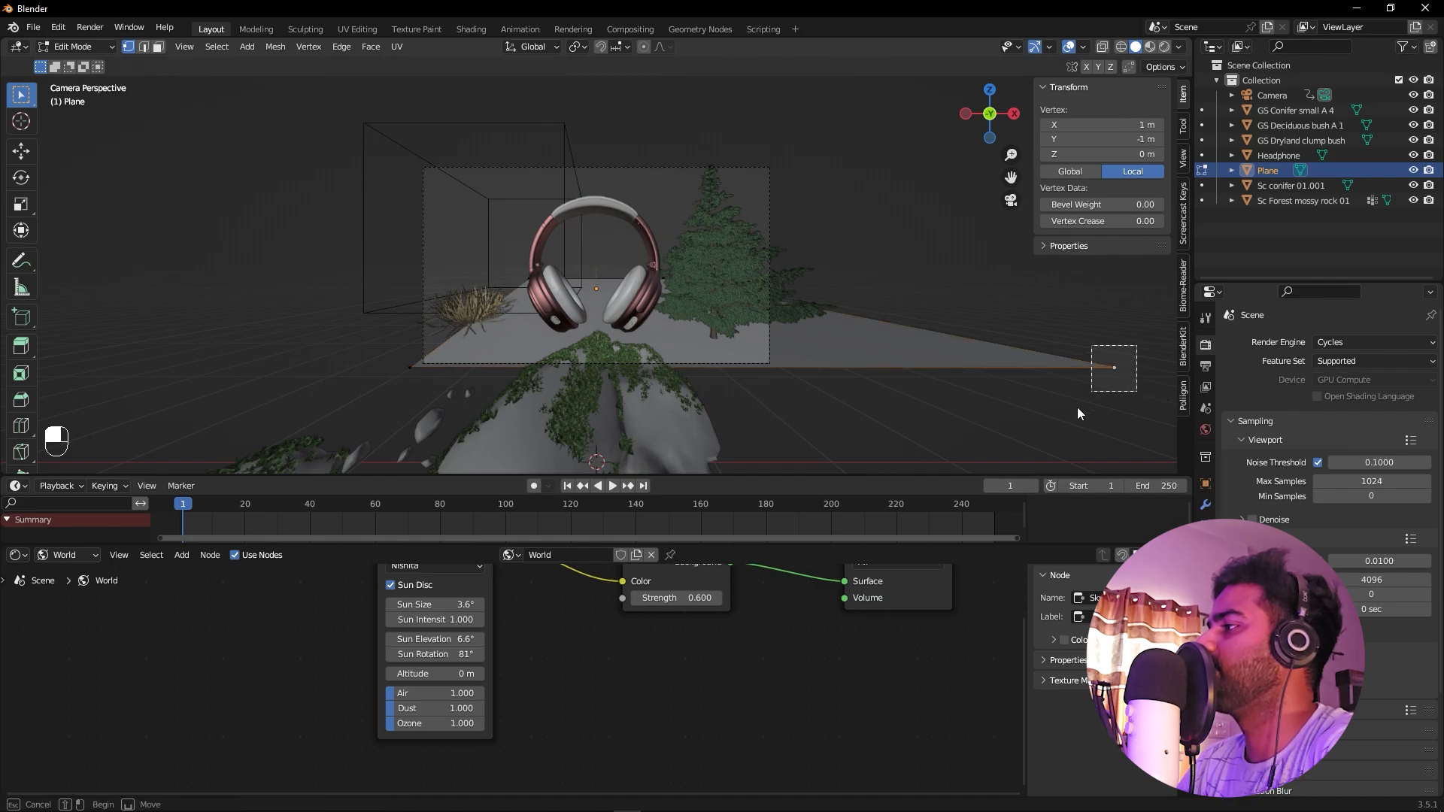
{"action": "left_click_drag", "start_coordinate": [1088, 124], "coordinate": [1058, 124], "text": "shift"}
{"action": "left_click", "coordinate": [945, 254]}
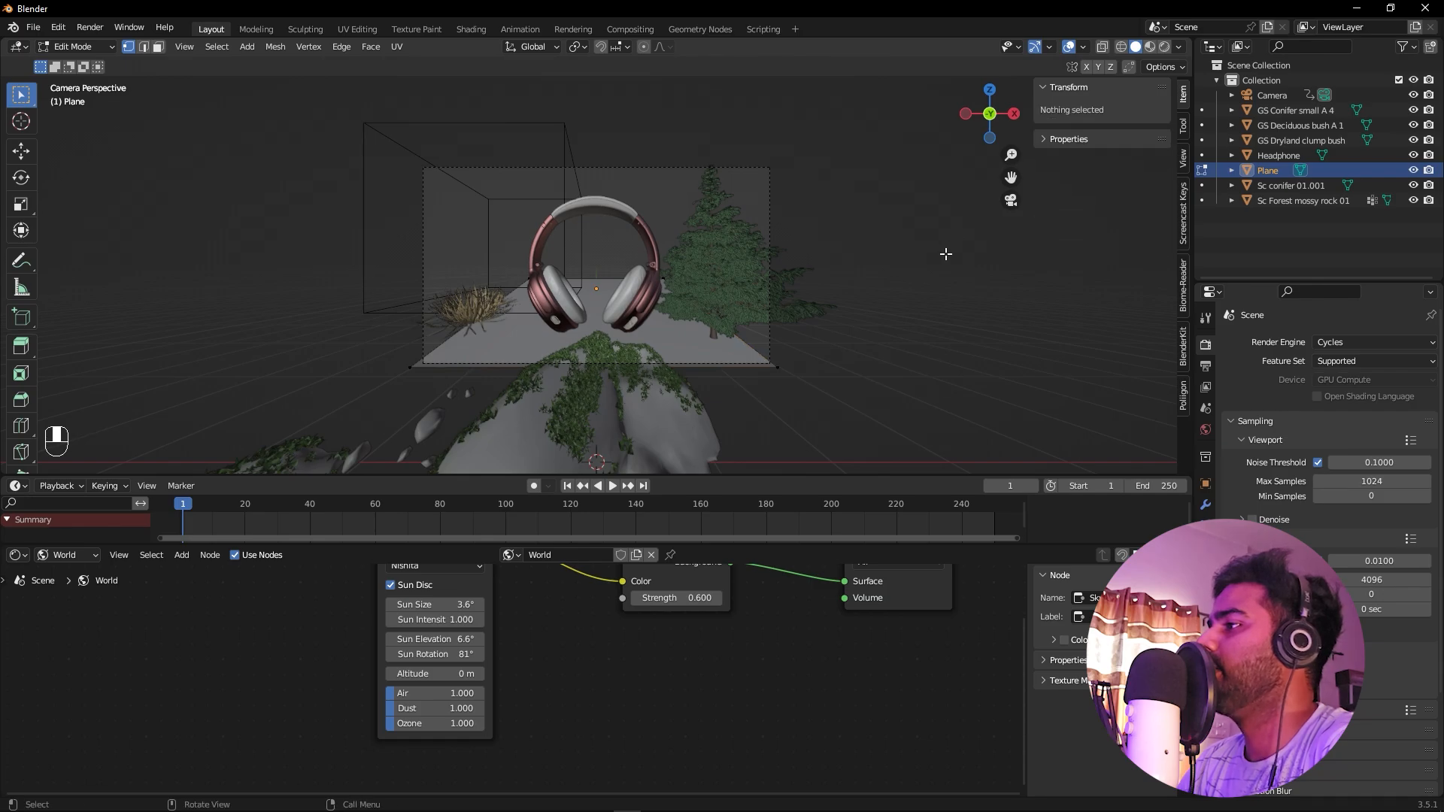
Widen the ground plane's far edge past both sides of the camera frame, with its left corner's local X at -2.69 m
{"action": "scroll", "coordinate": [821, 339], "scroll_direction": "up", "scroll_amount": 4}
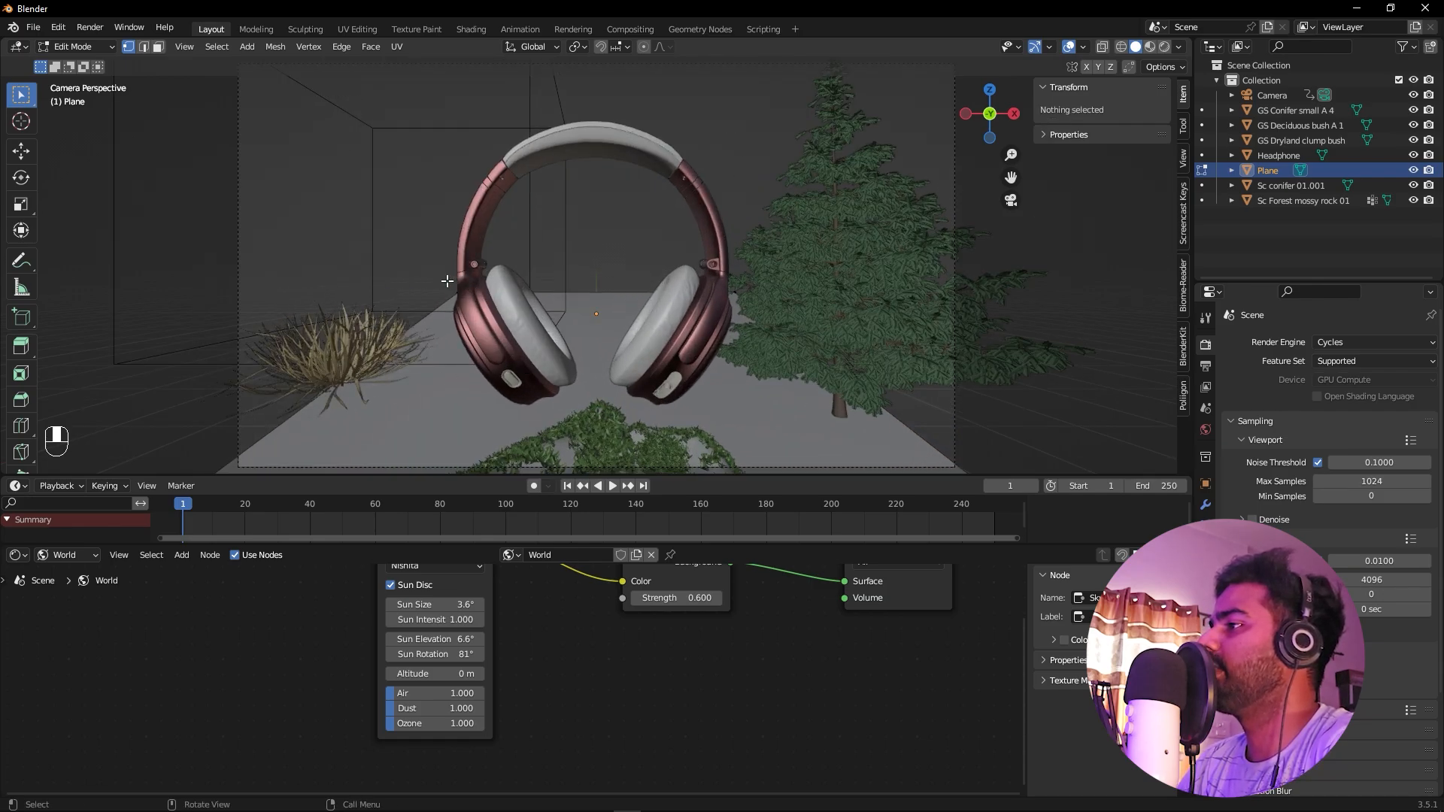
{"action": "left_click", "coordinate": [452, 287]}
{"action": "key", "text": "KP_0"}
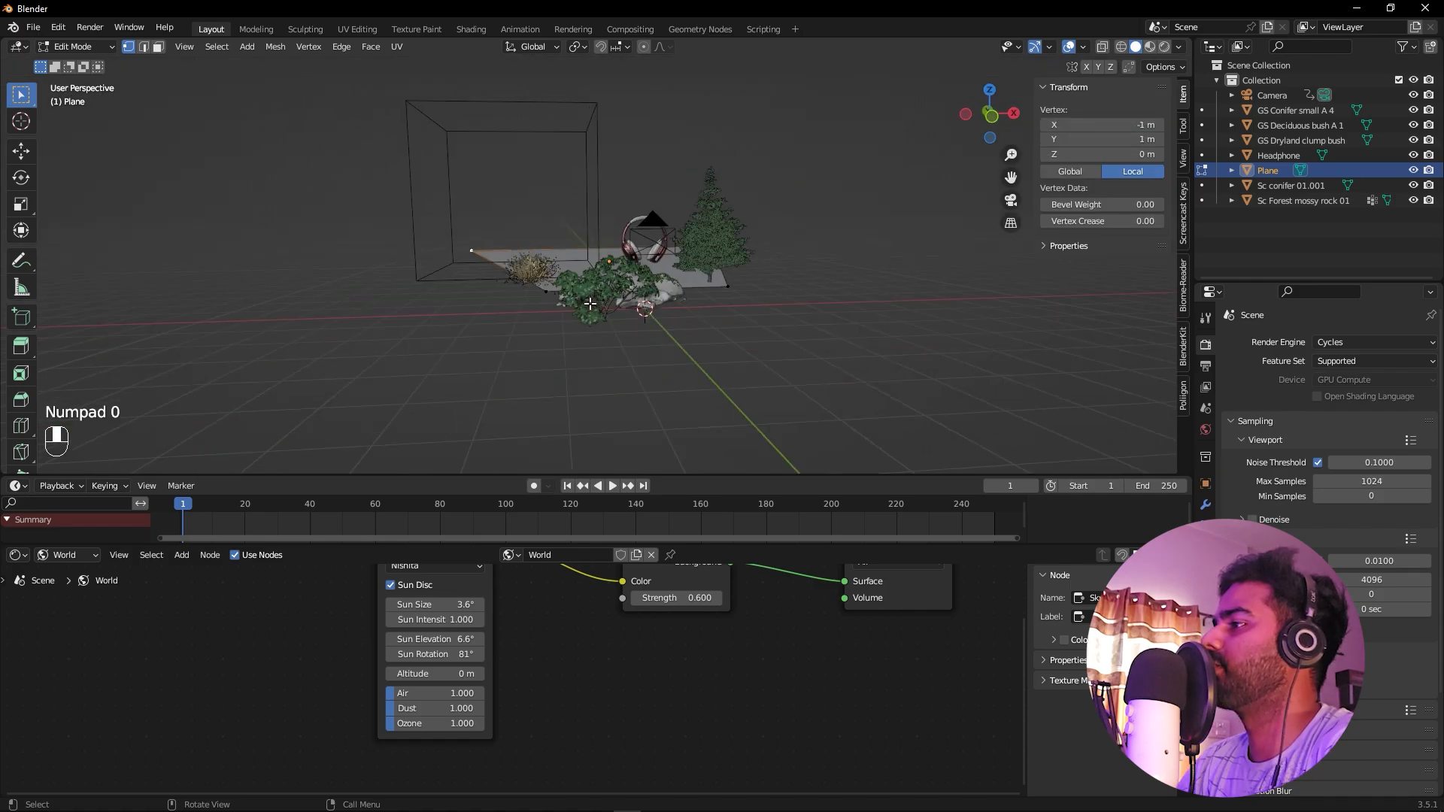
{"action": "left_click_drag", "start_coordinate": [435, 130], "coordinate": [479, 187]}
{"action": "key", "text": "KP_0"}
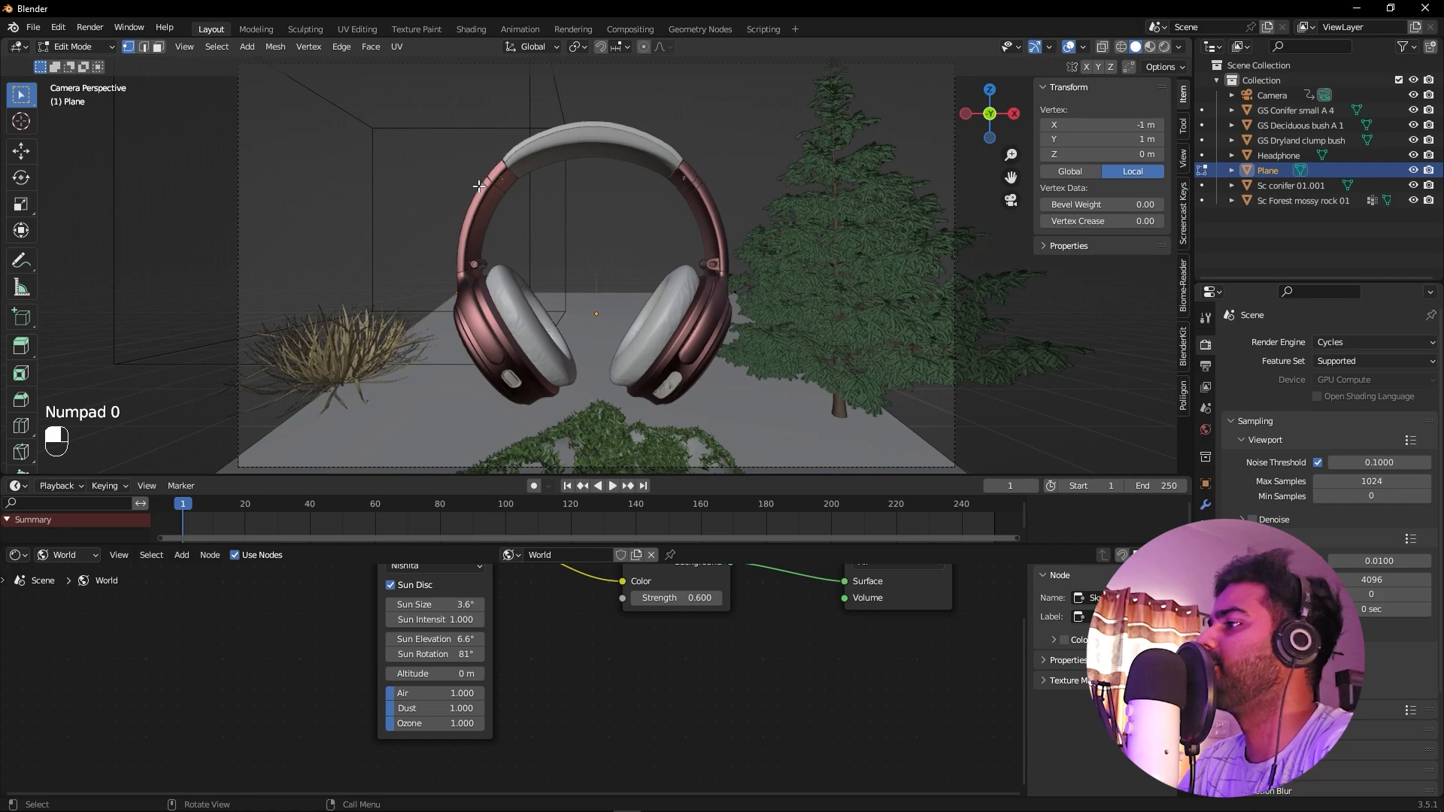
{"action": "left_click_drag", "start_coordinate": [1123, 126], "coordinate": [1065, 126]}
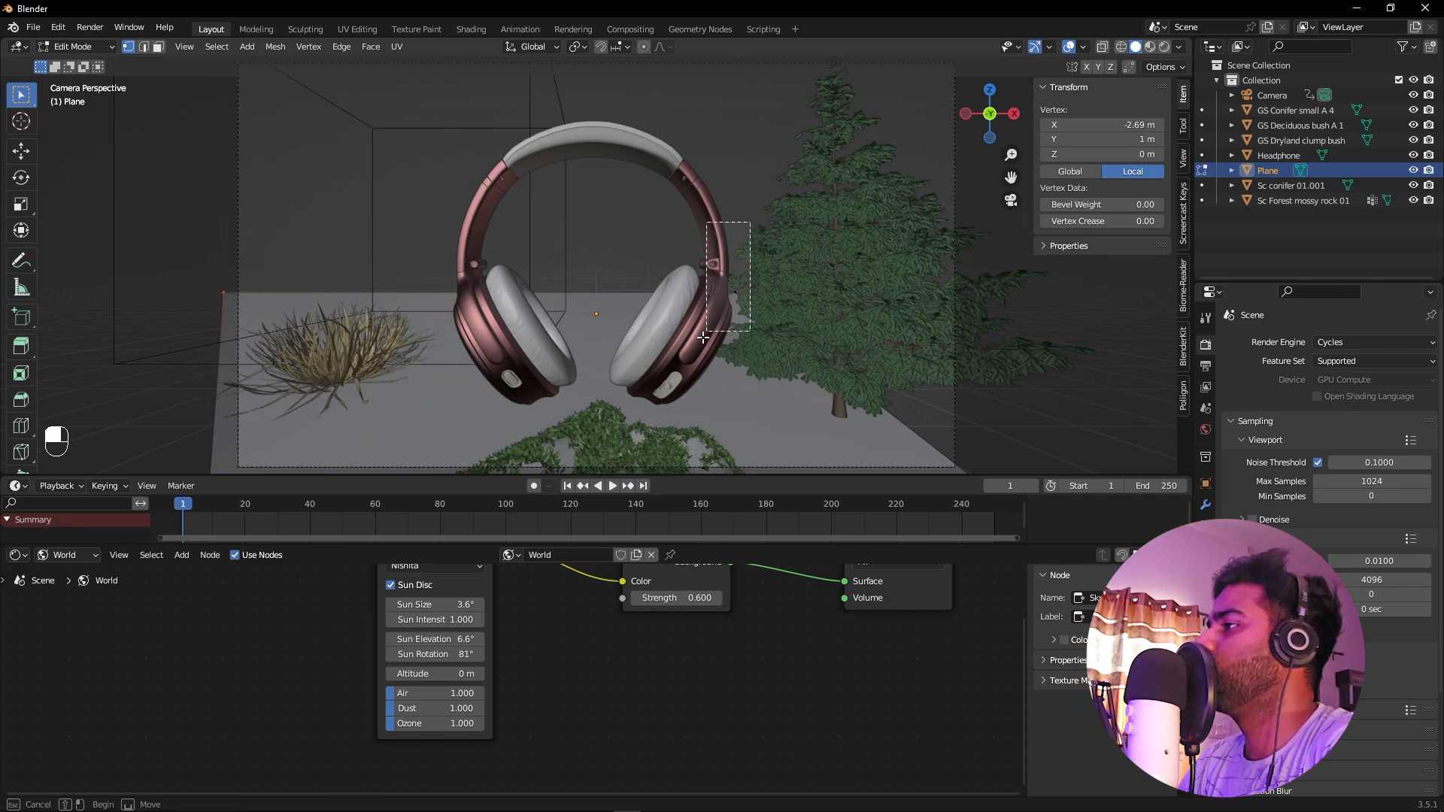
{"action": "left_click", "coordinate": [736, 294]}
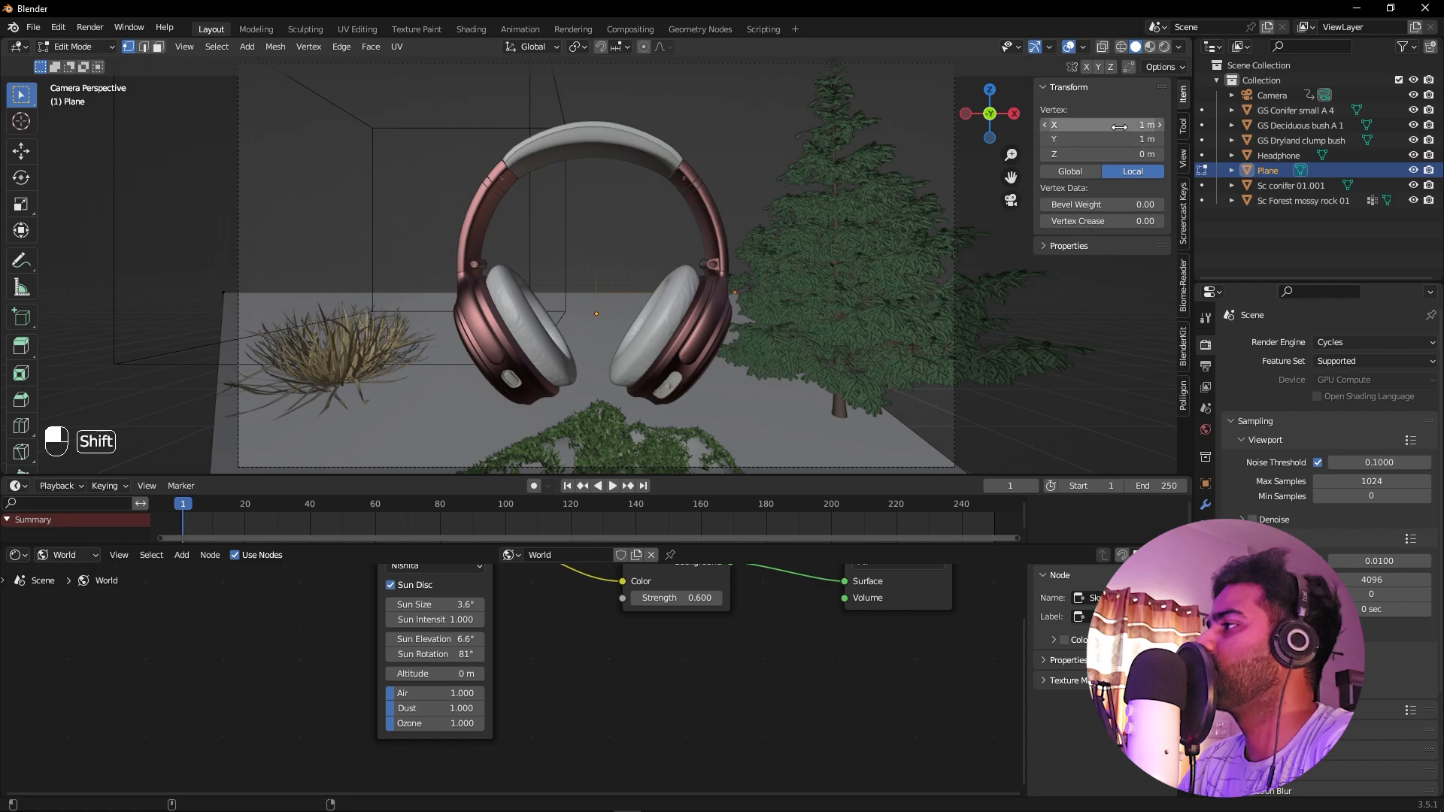
{"action": "left_click_drag", "start_coordinate": [1120, 125], "coordinate": [1149, 125], "text": "shift"}
{"action": "left_click", "coordinate": [802, 132]}
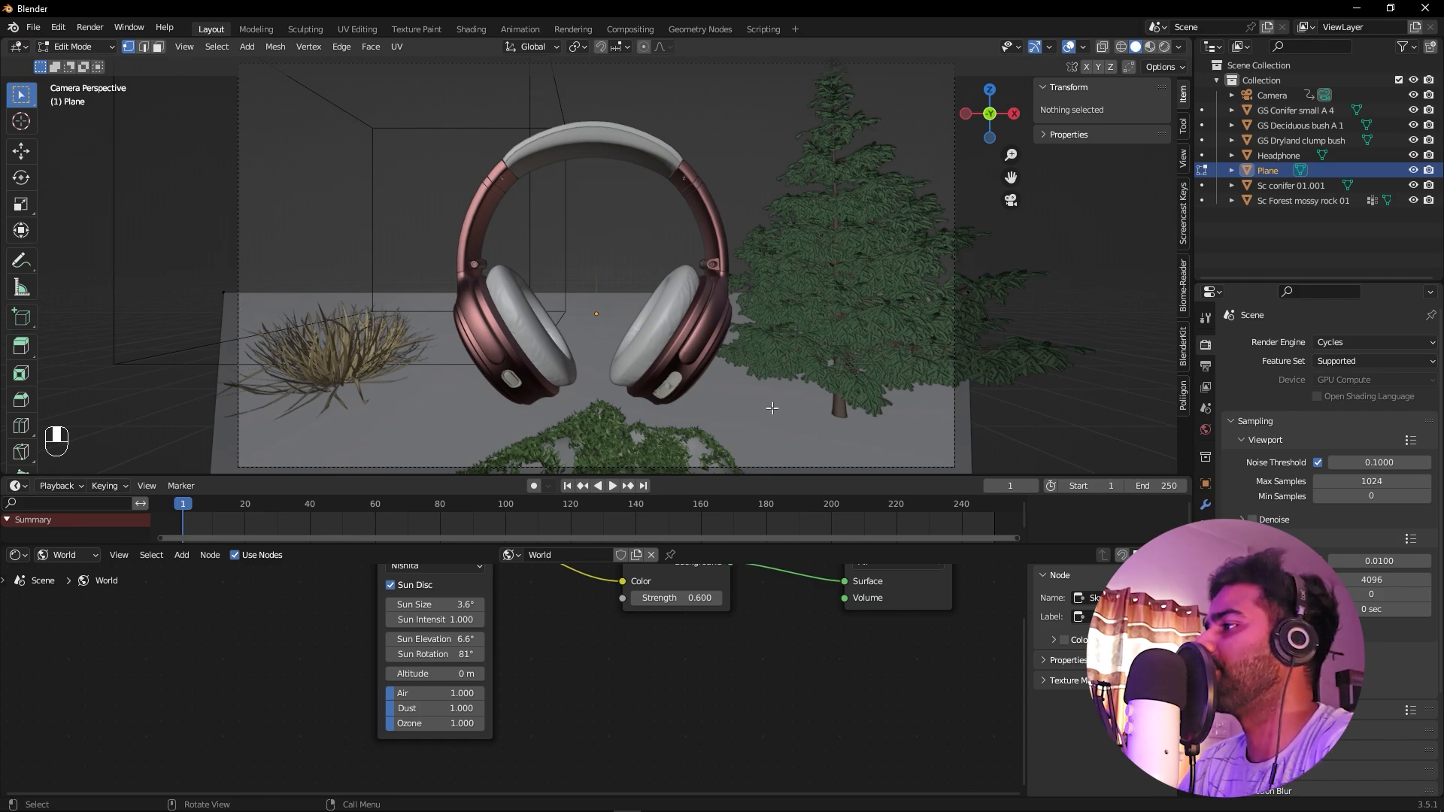
{"action": "key", "text": "Tab"}
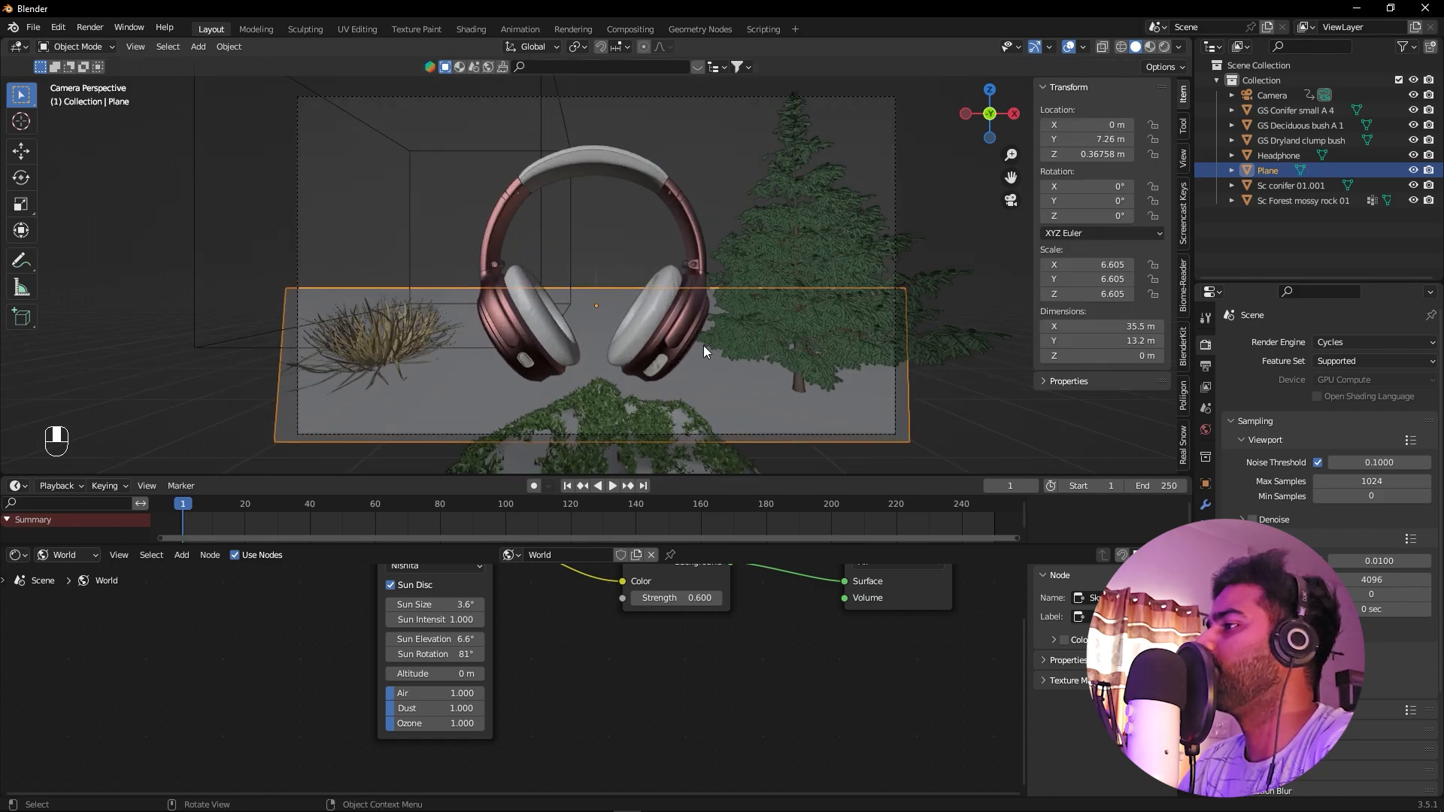
Assign the reshaped ground plane as the scatter emitter in Biome-Reader
{"action": "key", "text": "KP_0"}
{"action": "mouse_move", "coordinate": [704, 352]}
{"action": "left_mouse_down", "text": "alt"}
{"action": "mouse_move", "coordinate": [890, 338]}
{"action": "mouse_move", "coordinate": [875, 353]}
{"action": "mouse_move", "coordinate": [726, 362]}
{"action": "mouse_move", "coordinate": [686, 383]}
{"action": "mouse_move", "coordinate": [701, 356]}
{"action": "left_mouse_up", "text": "alt"}
{"action": "key", "text": "KP_0"}
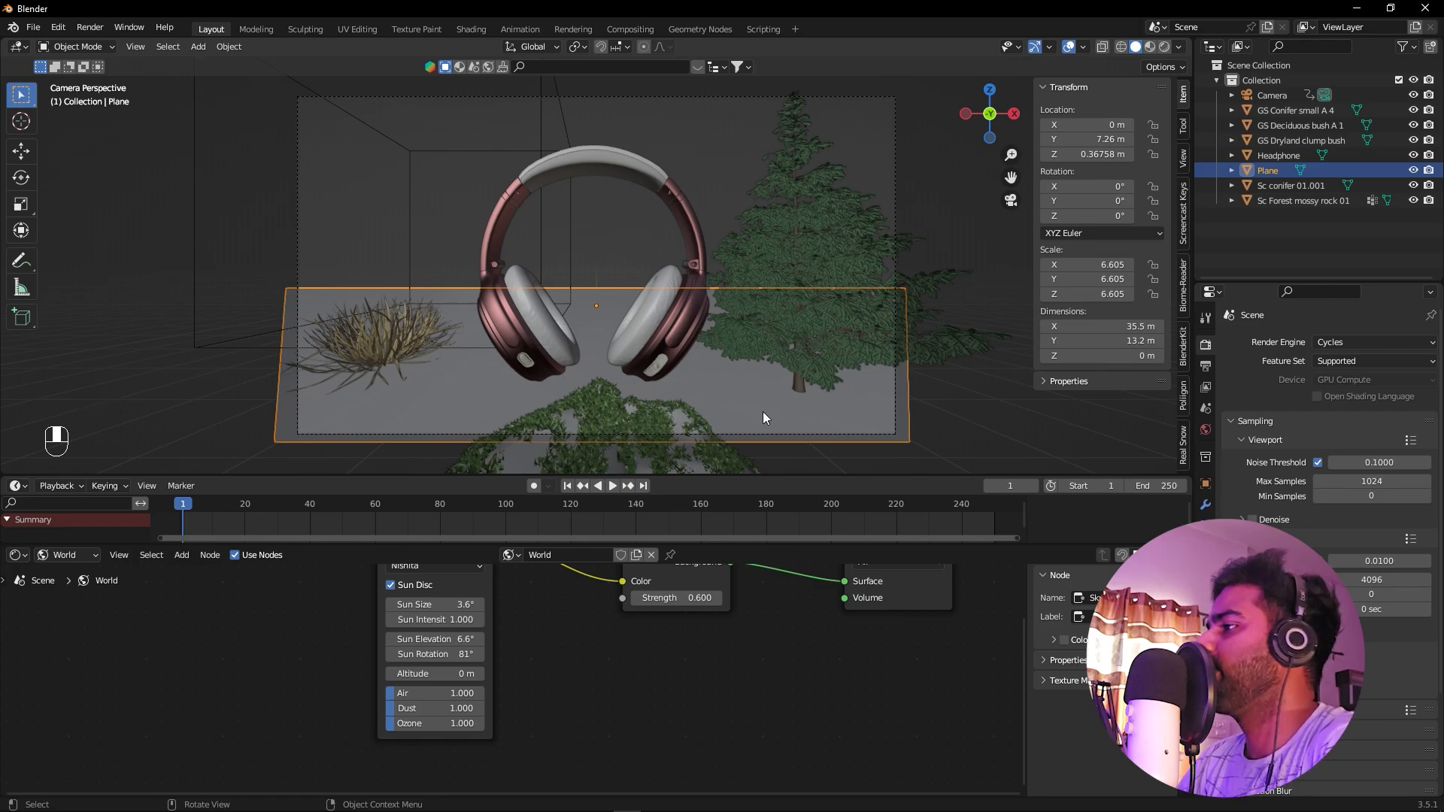
{"action": "left_click", "coordinate": [1182, 289]}
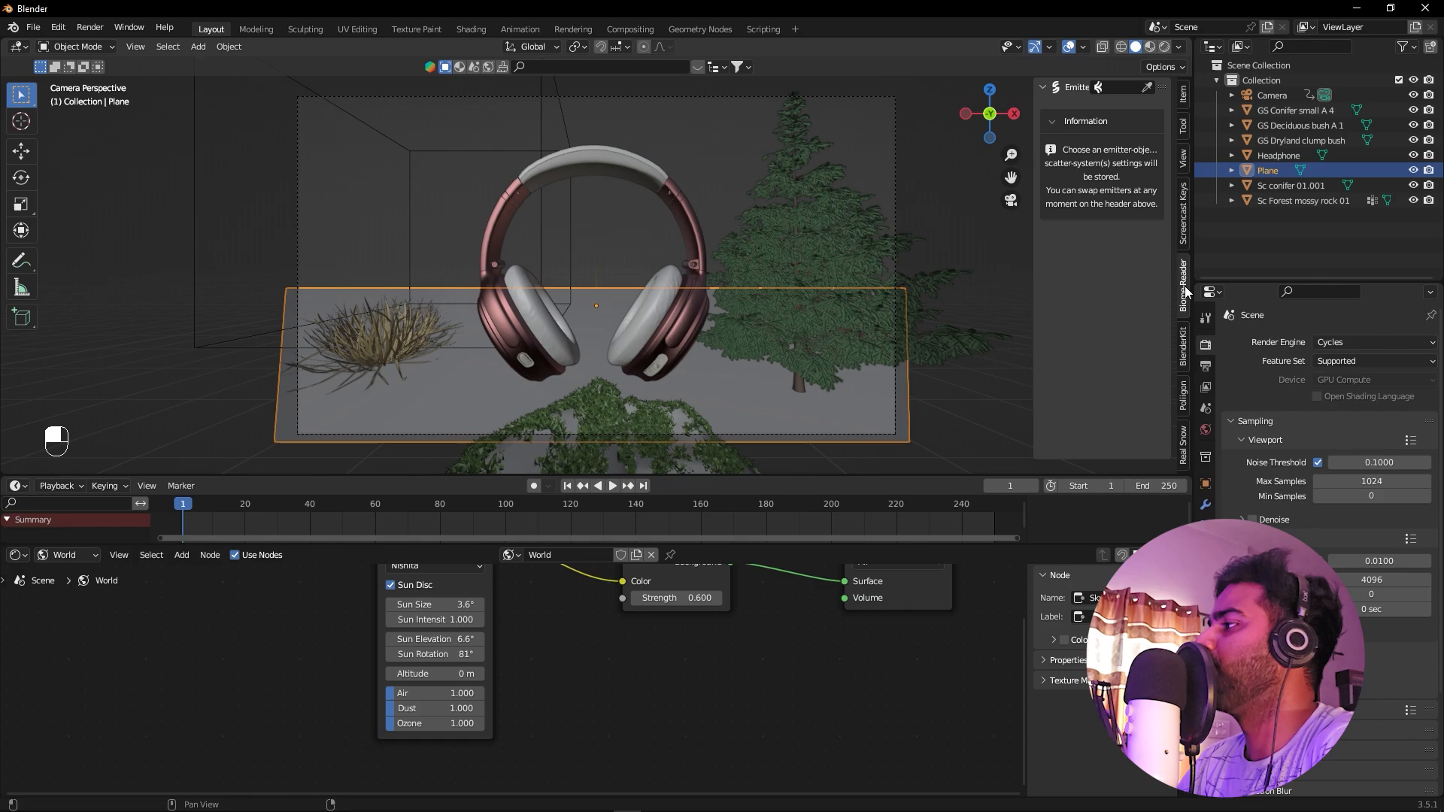
{"action": "left_click", "coordinate": [1148, 87]}
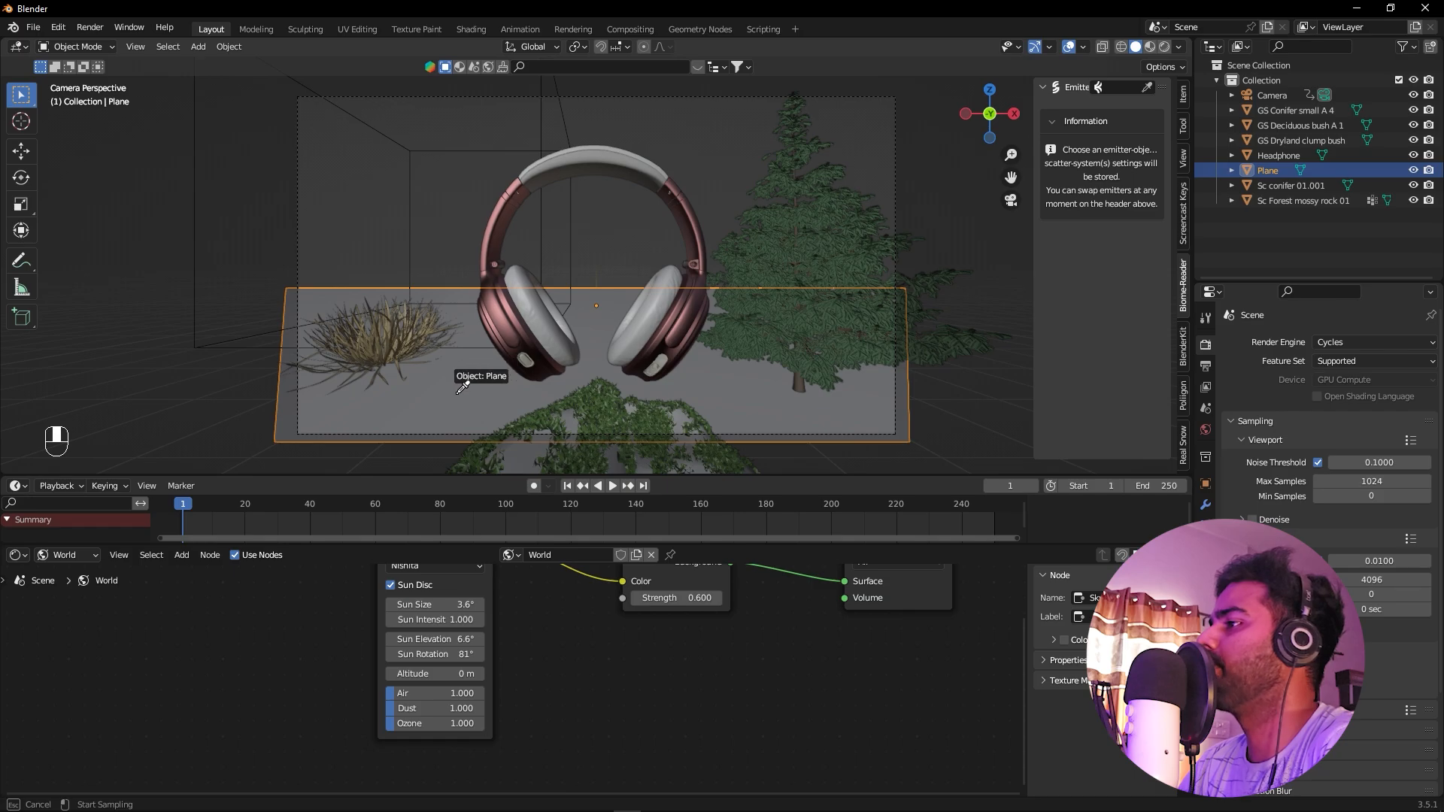
{"action": "left_click", "coordinate": [468, 386]}
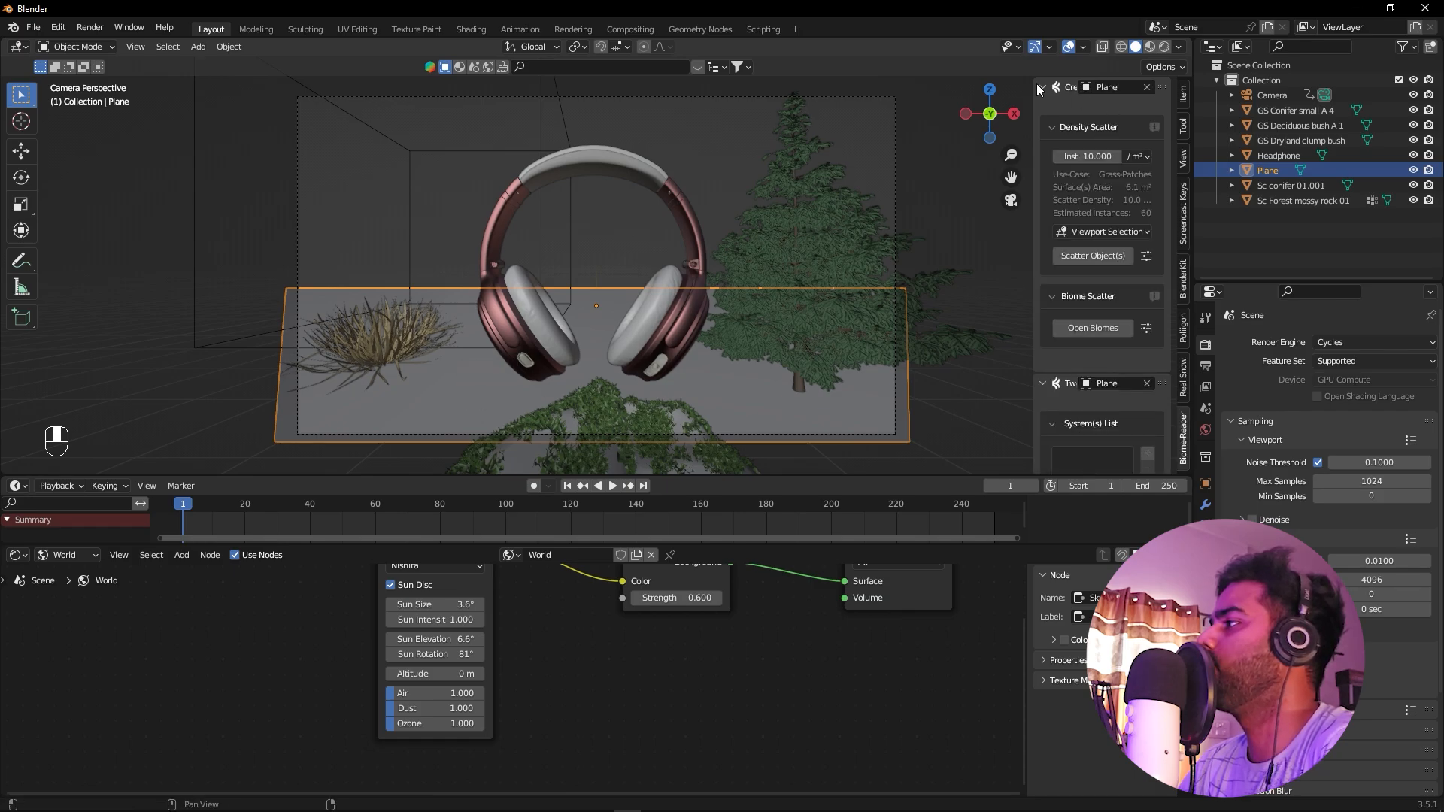
{"action": "left_click", "coordinate": [1110, 87]}
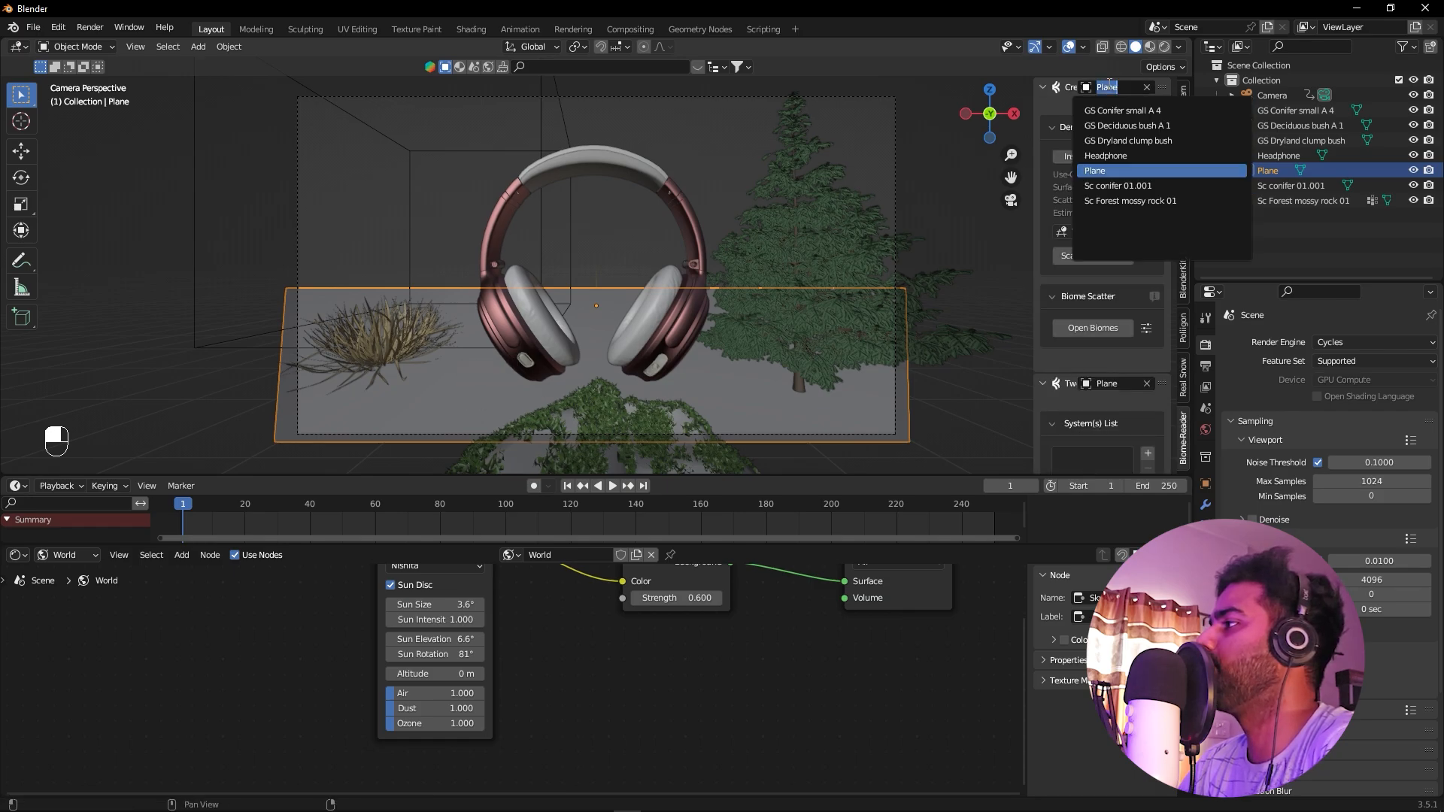
{"action": "left_click", "coordinate": [1101, 171]}
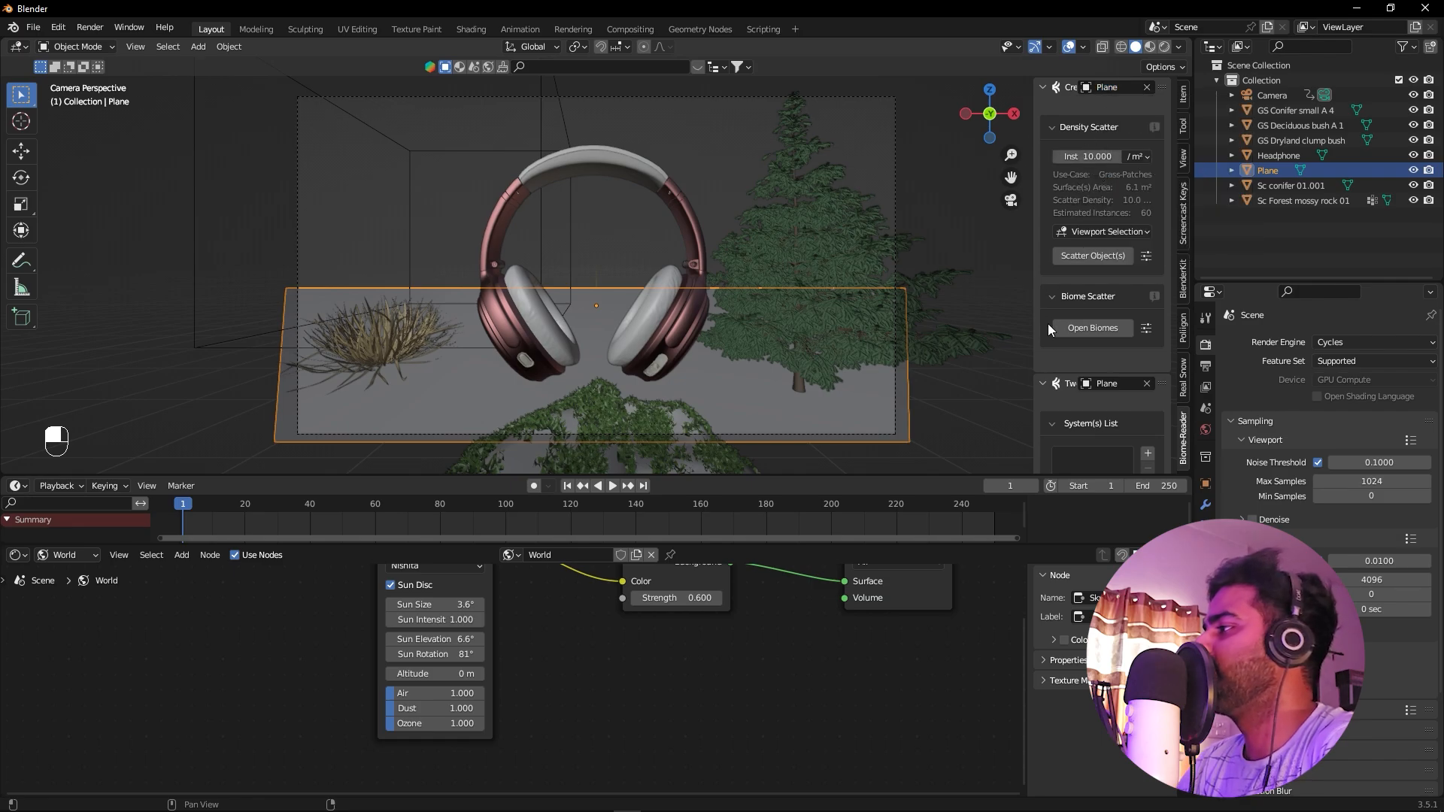
Open the biome library for the plane, resize its window to show several columns, and browse the available biomes
{"action": "left_click", "coordinate": [1090, 327]}
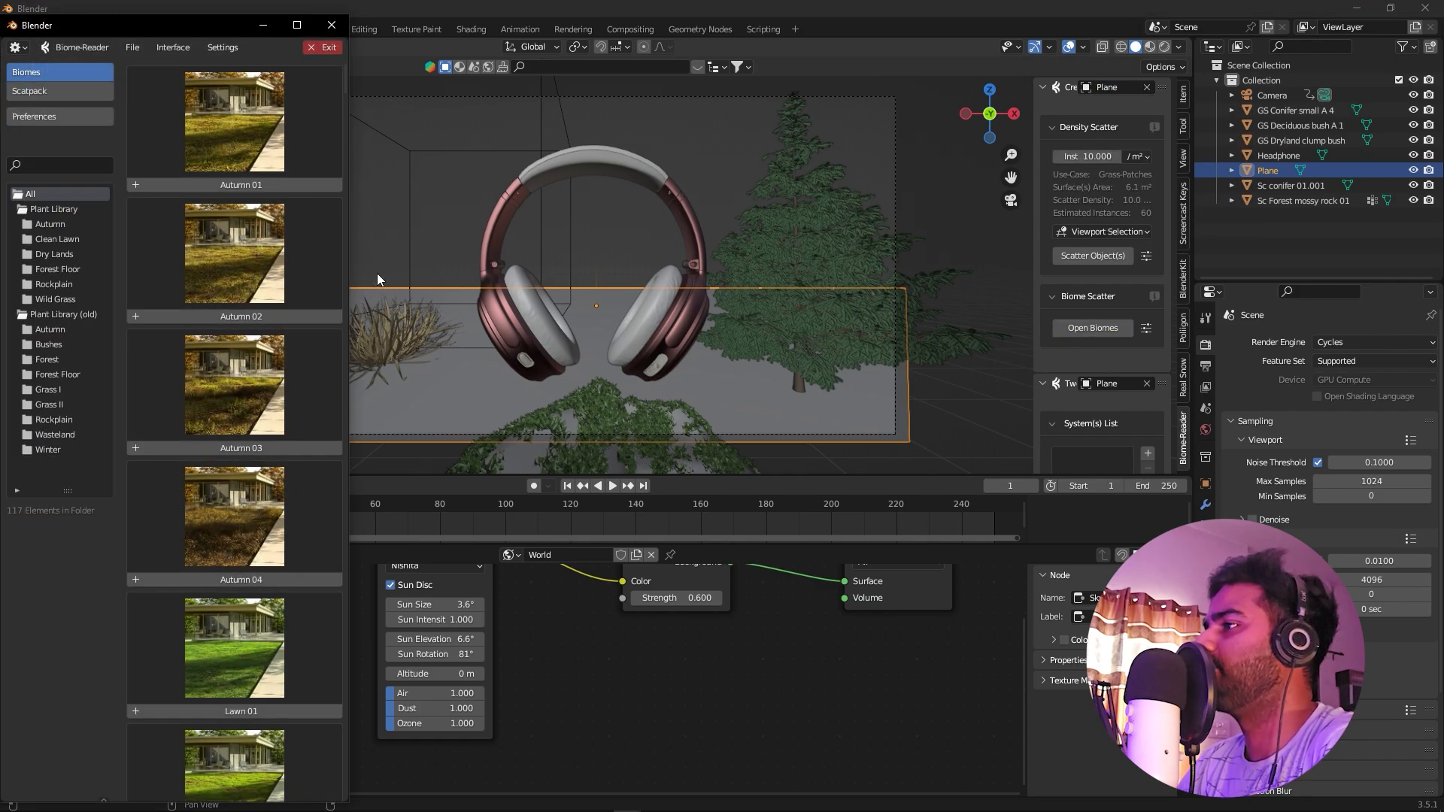
{"action": "left_click_drag", "start_coordinate": [348, 259], "coordinate": [911, 240]}
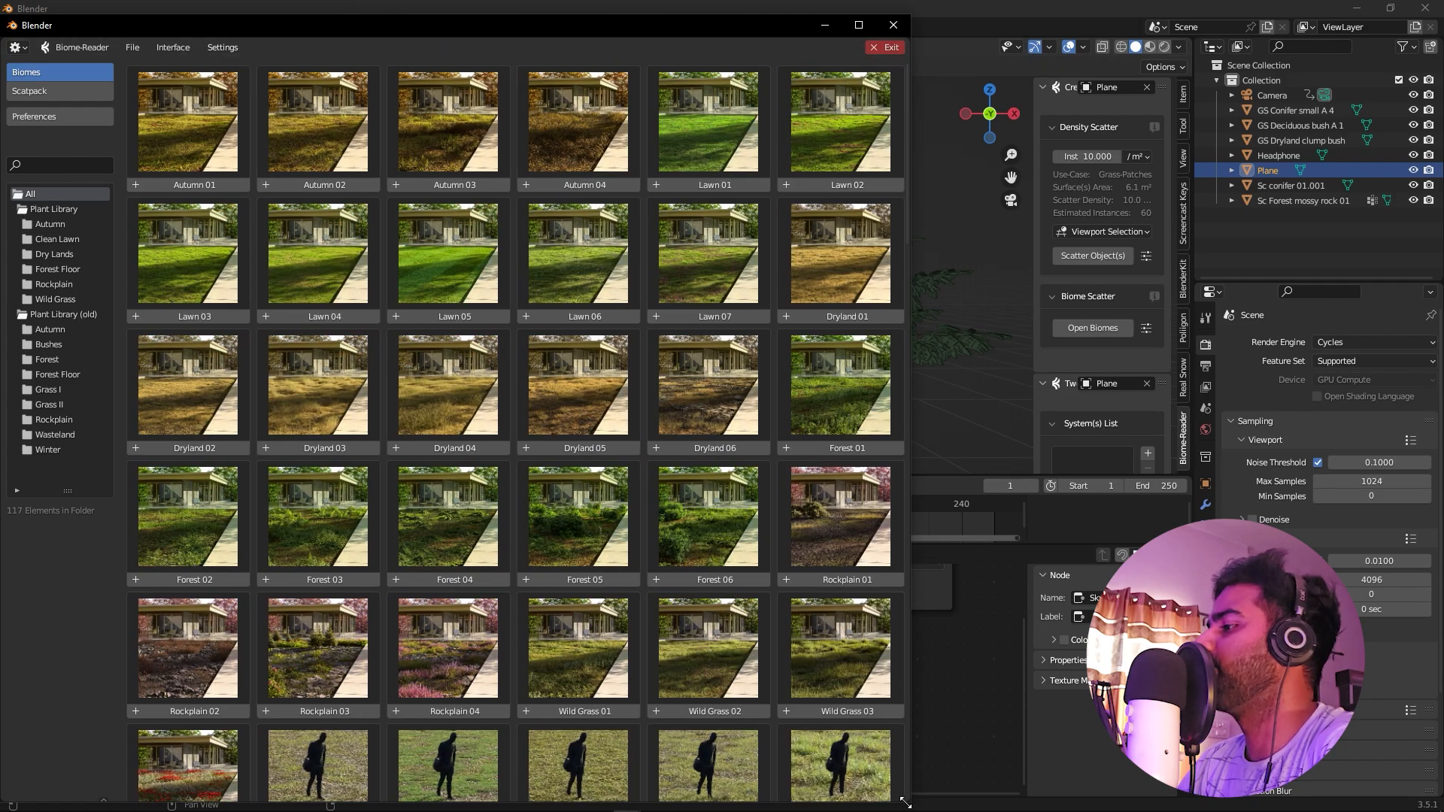
{"action": "left_click_drag", "start_coordinate": [905, 803], "coordinate": [856, 497]}
{"action": "scroll", "coordinate": [304, 205], "scroll_direction": "down", "scroll_amount": 3}
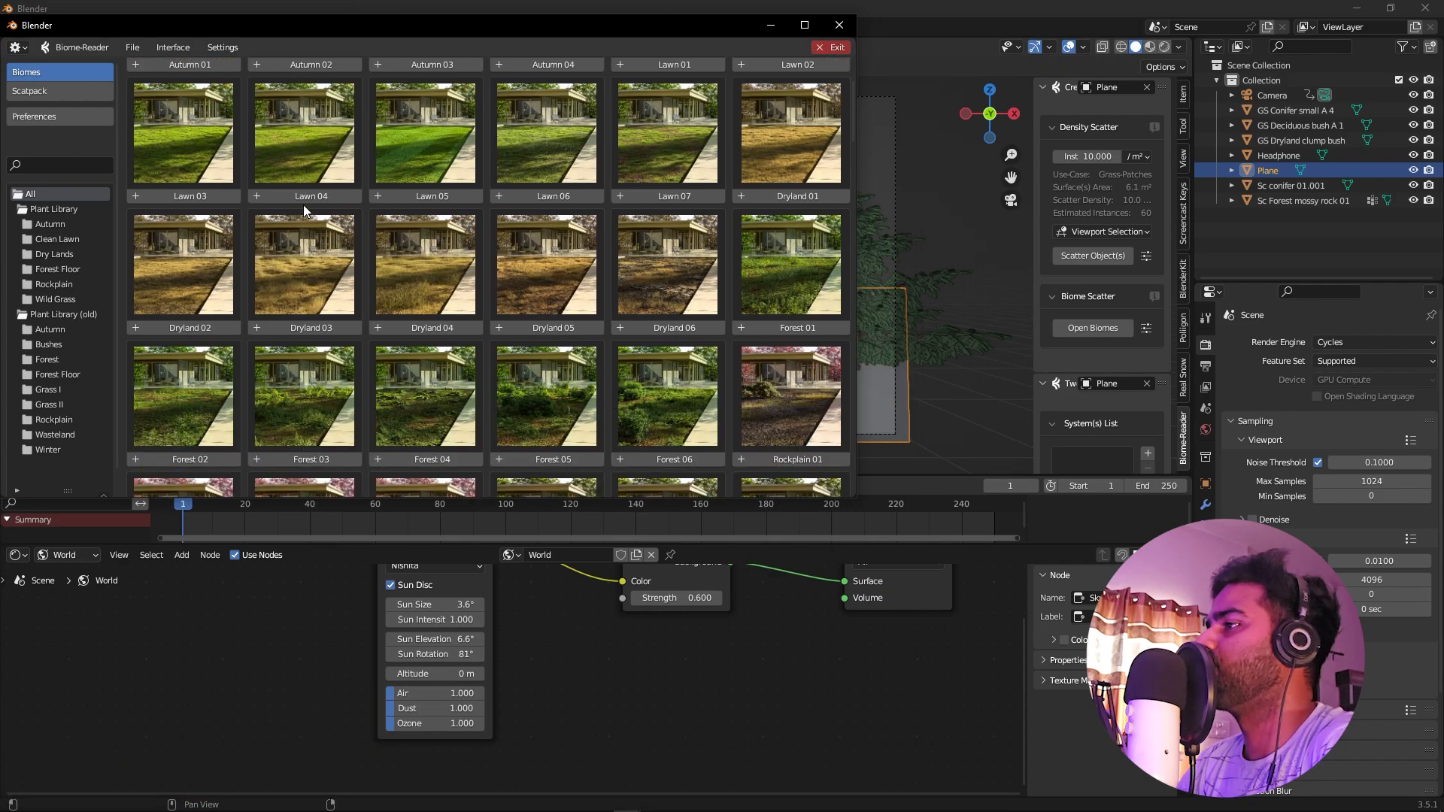
{"action": "scroll", "coordinate": [379, 227], "scroll_direction": "down", "scroll_amount": 3}
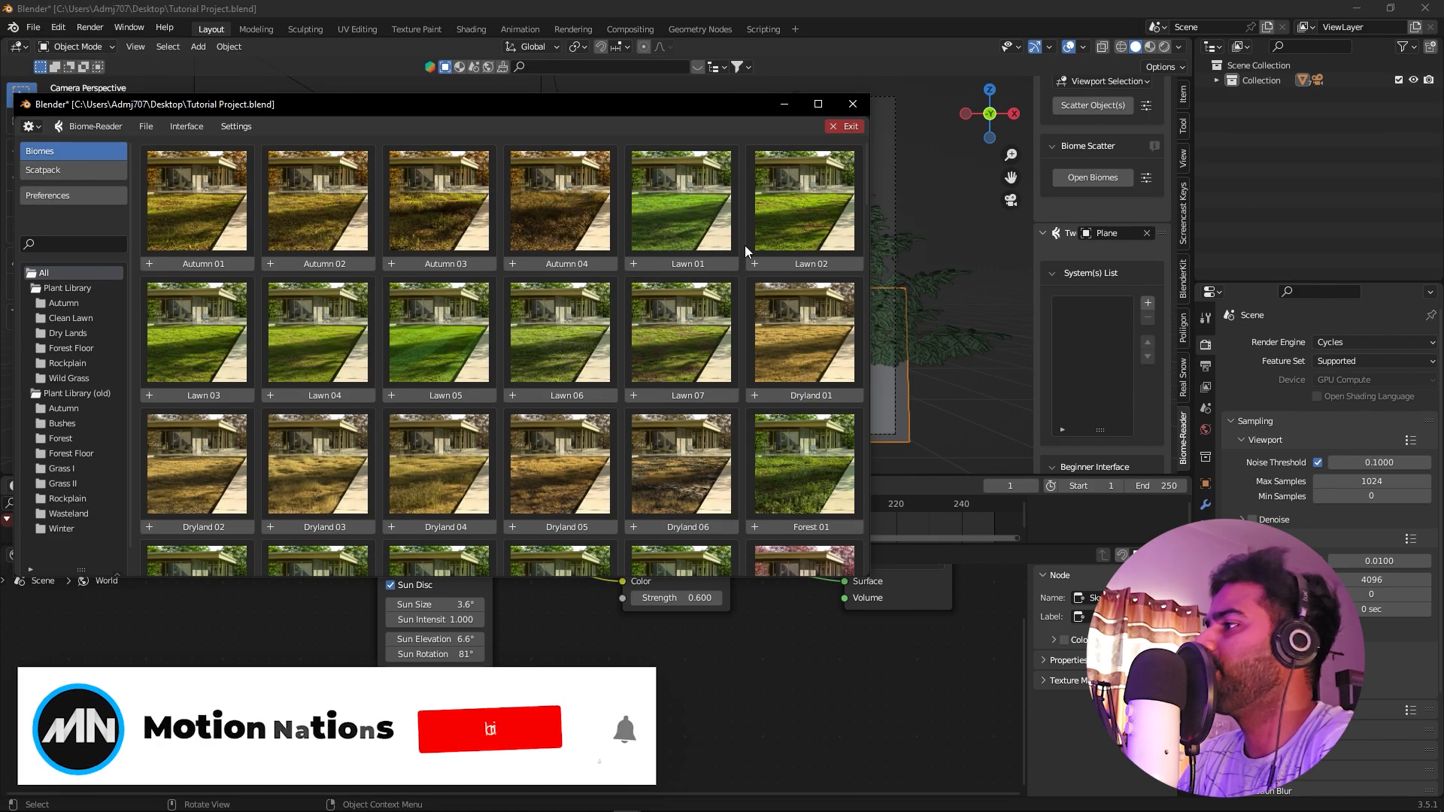
Scatter the Grass 07 biome from the old Plant Library on the ground plane and close the biome library
{"action": "scroll", "coordinate": [773, 287], "scroll_direction": "down", "scroll_amount": 3}
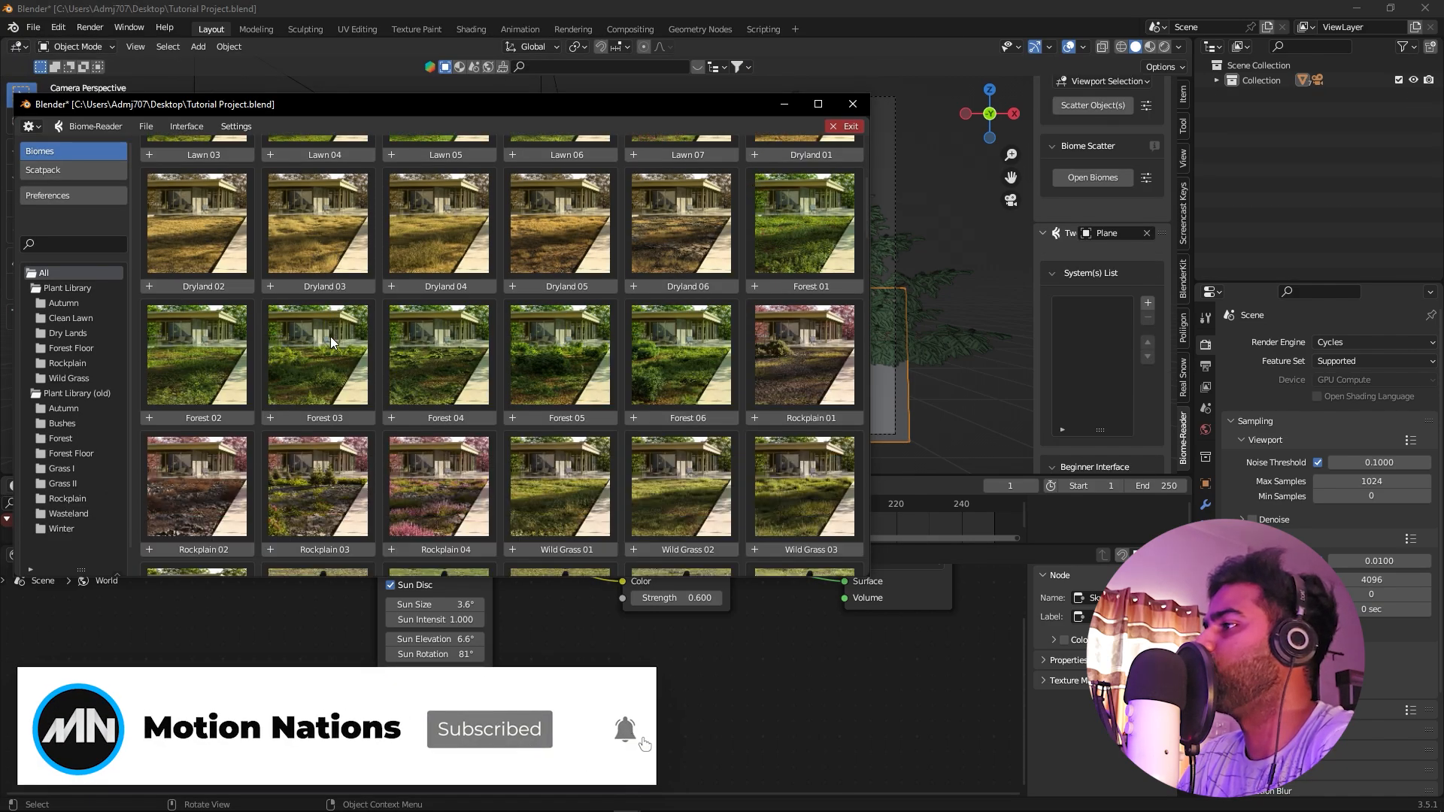
{"action": "scroll", "coordinate": [300, 337], "scroll_direction": "down", "scroll_amount": 10}
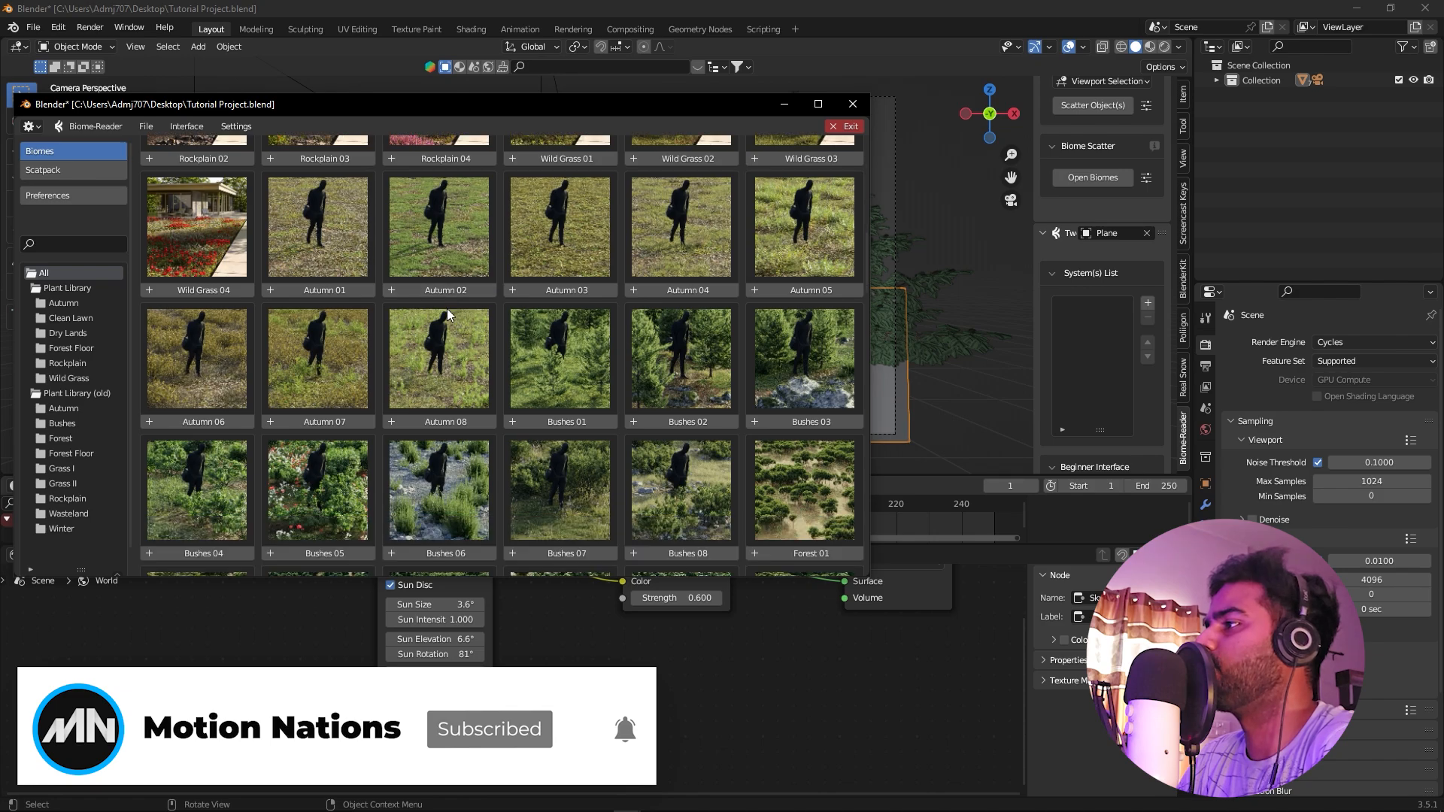
{"action": "scroll", "coordinate": [447, 311], "scroll_direction": "down", "scroll_amount": 8}
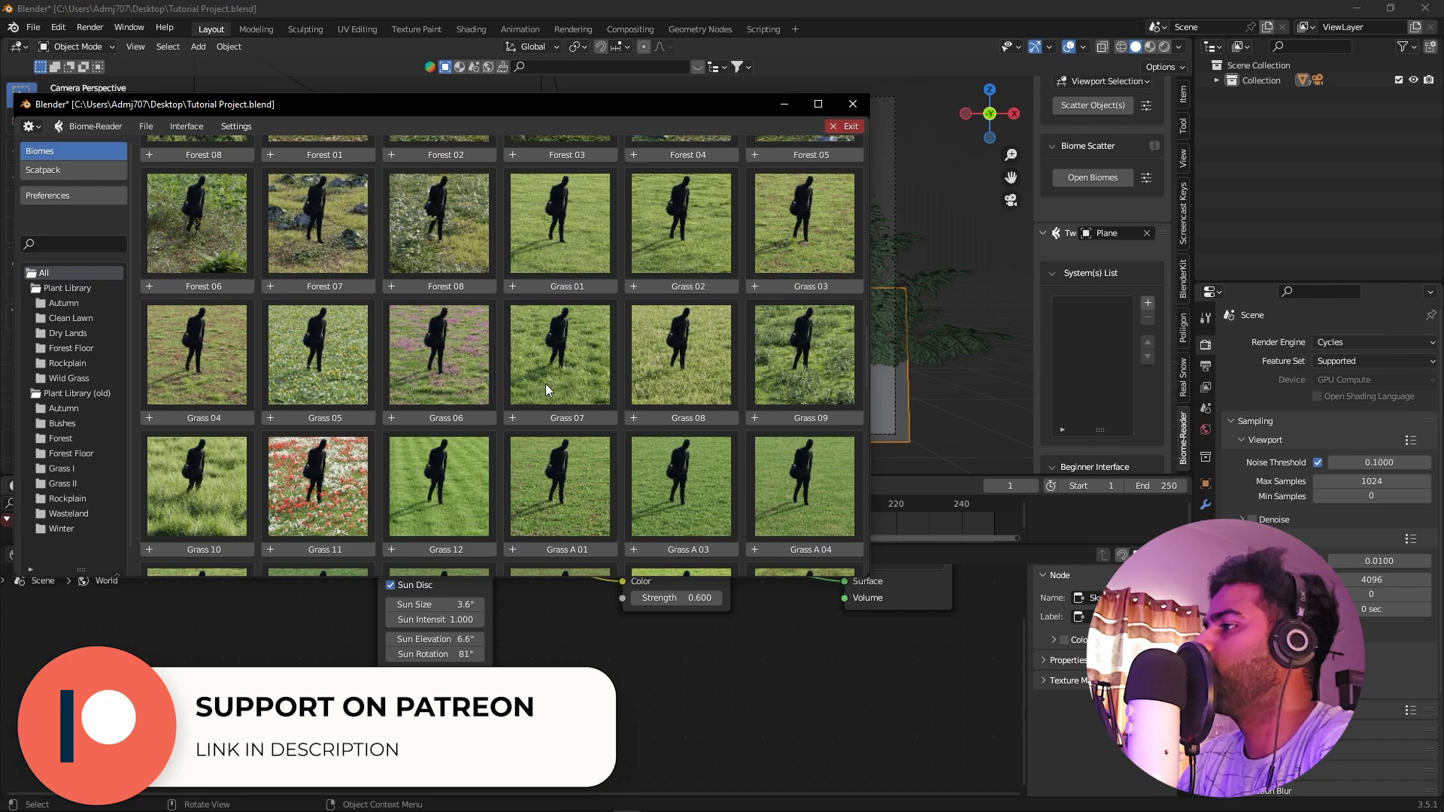
{"action": "left_click", "coordinate": [545, 418]}
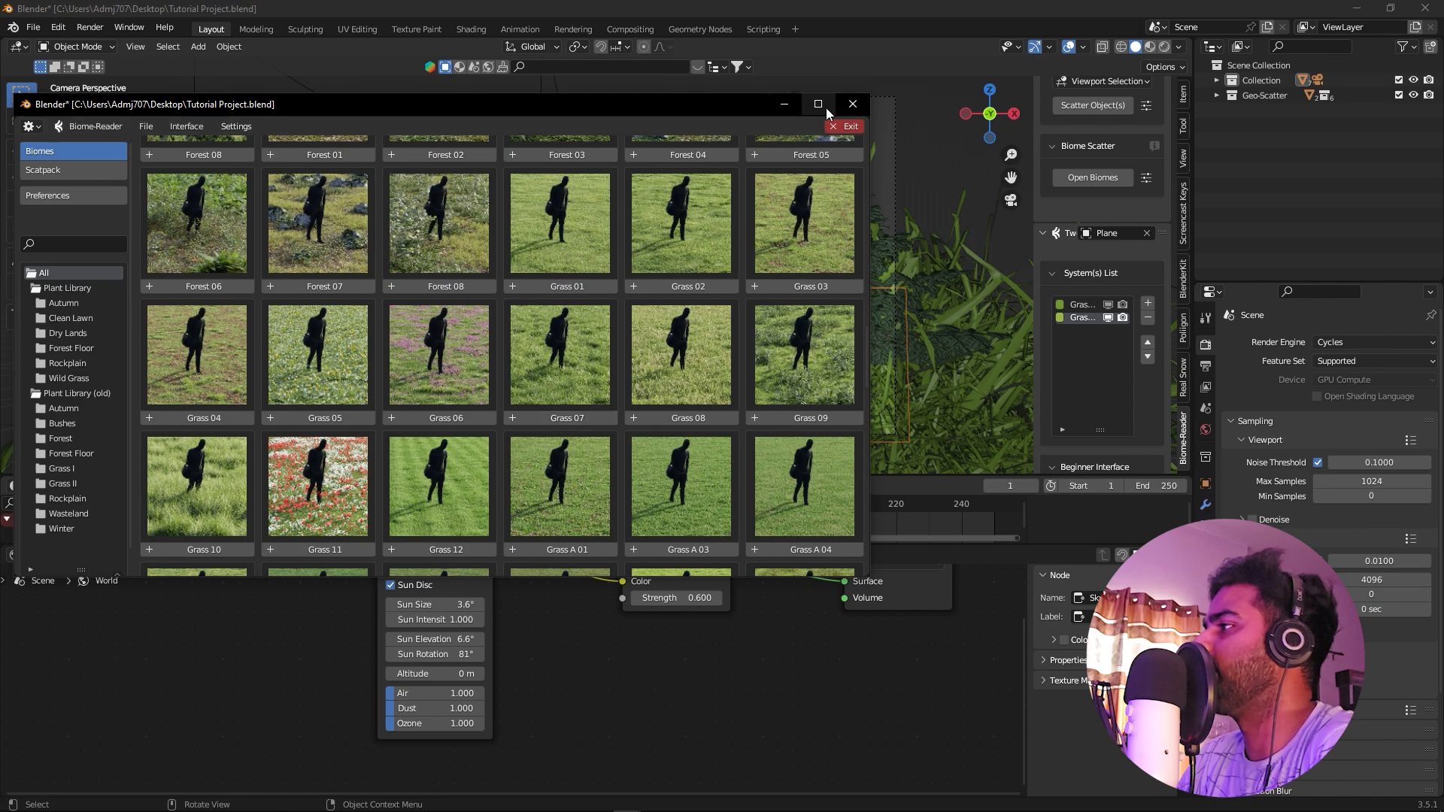
{"action": "left_click", "coordinate": [852, 103]}
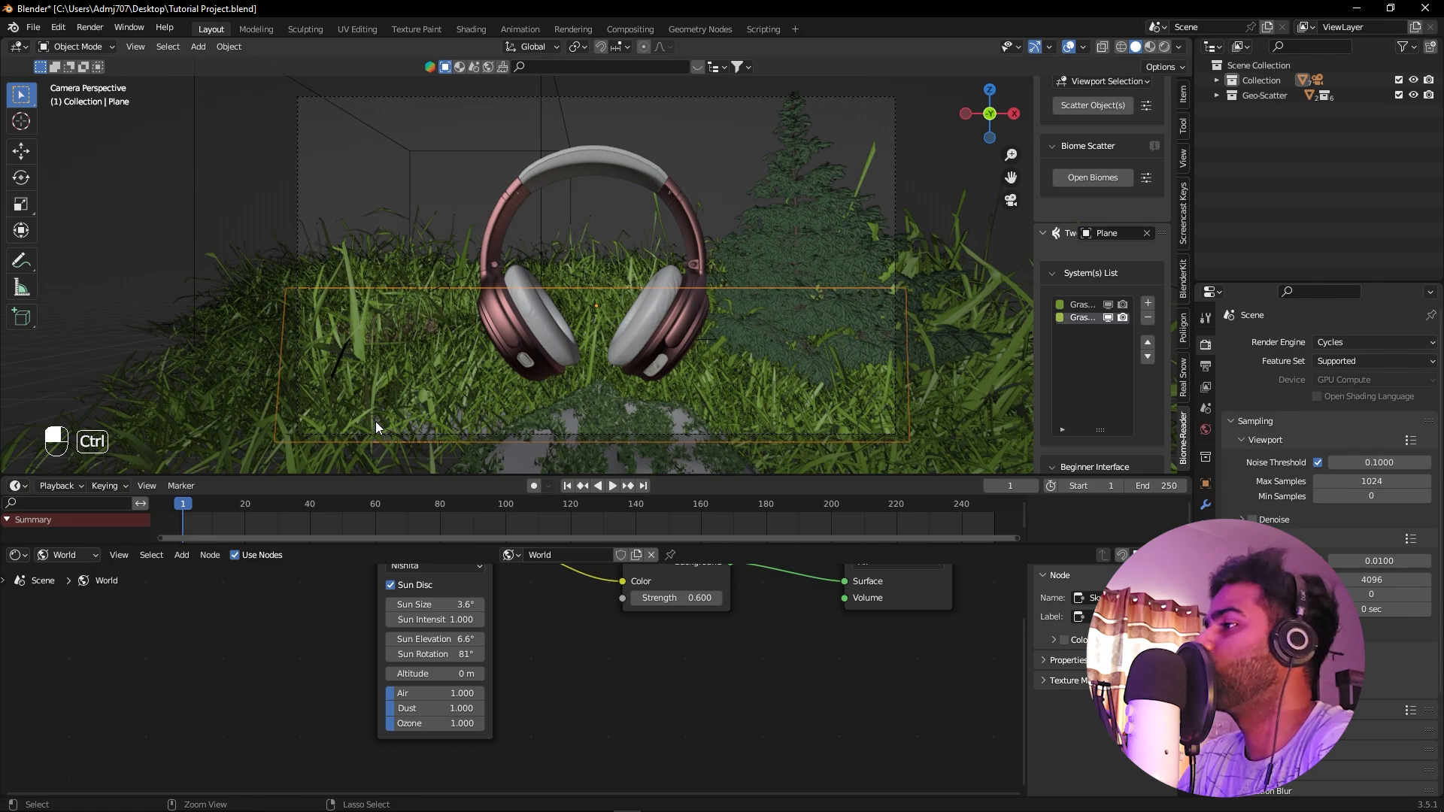
Apply the ground plane's scale so the scattered grass takes its proper size, keeping the plane selected
{"action": "key", "text": "ctrl+a"}
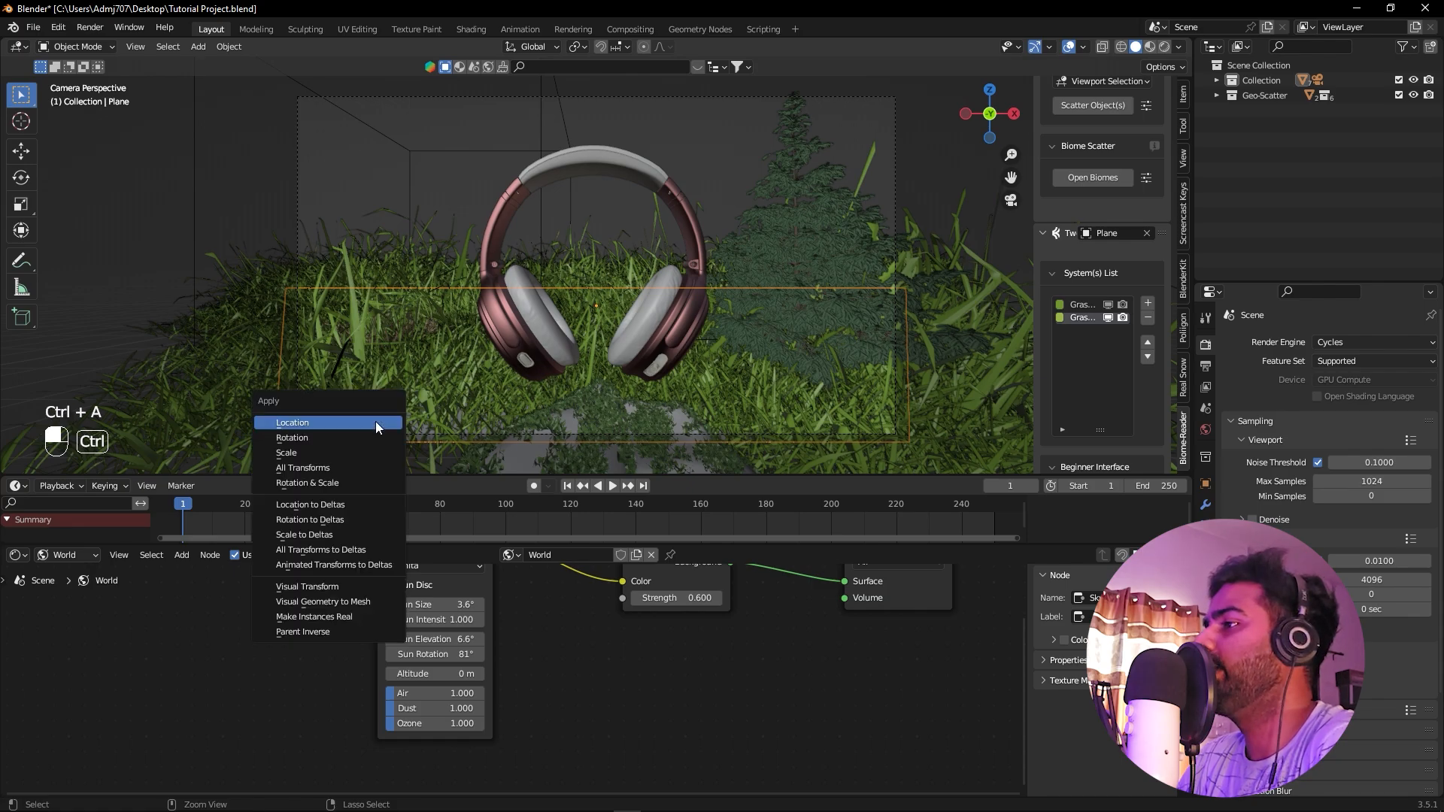
{"action": "left_click", "coordinate": [303, 453]}
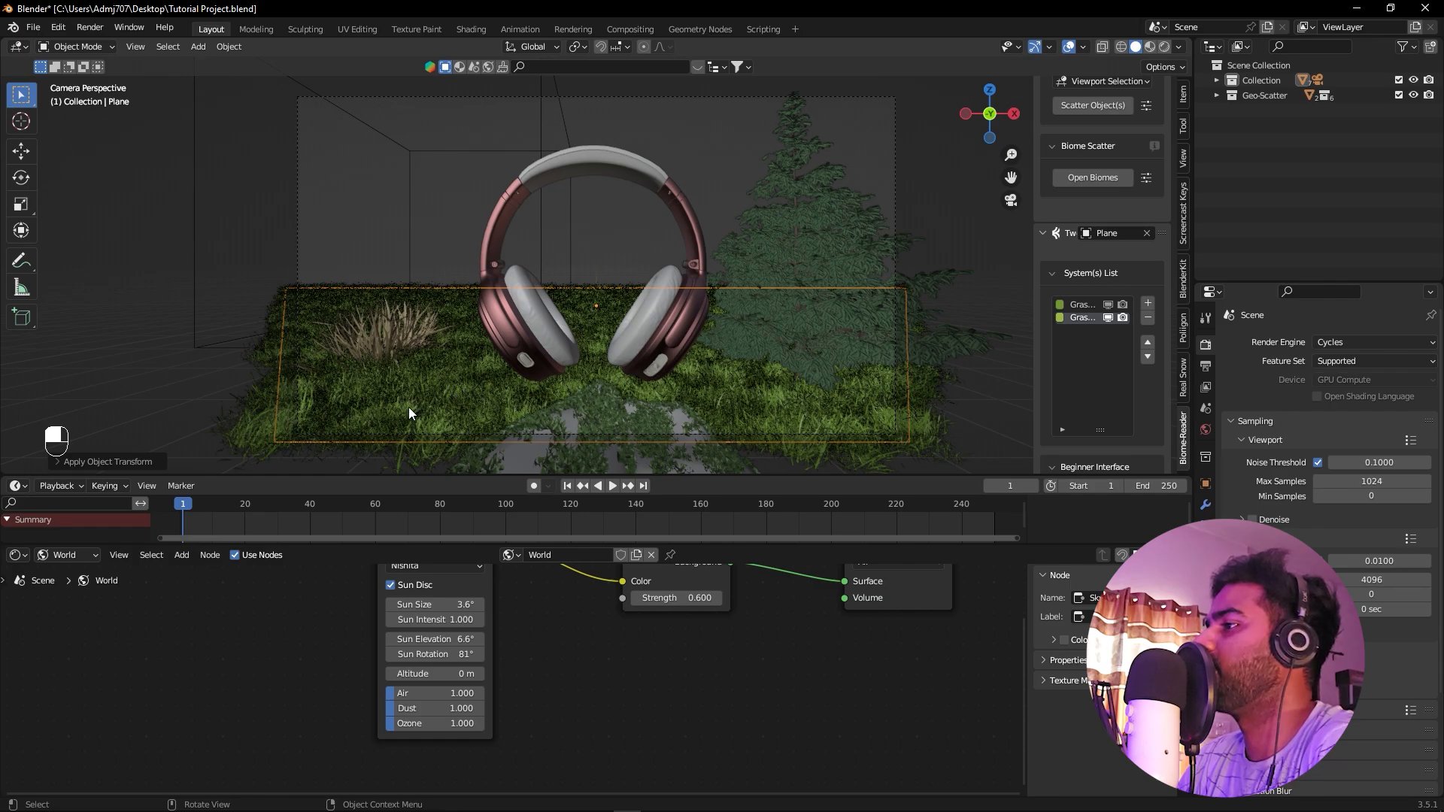
{"action": "left_click", "coordinate": [397, 381]}
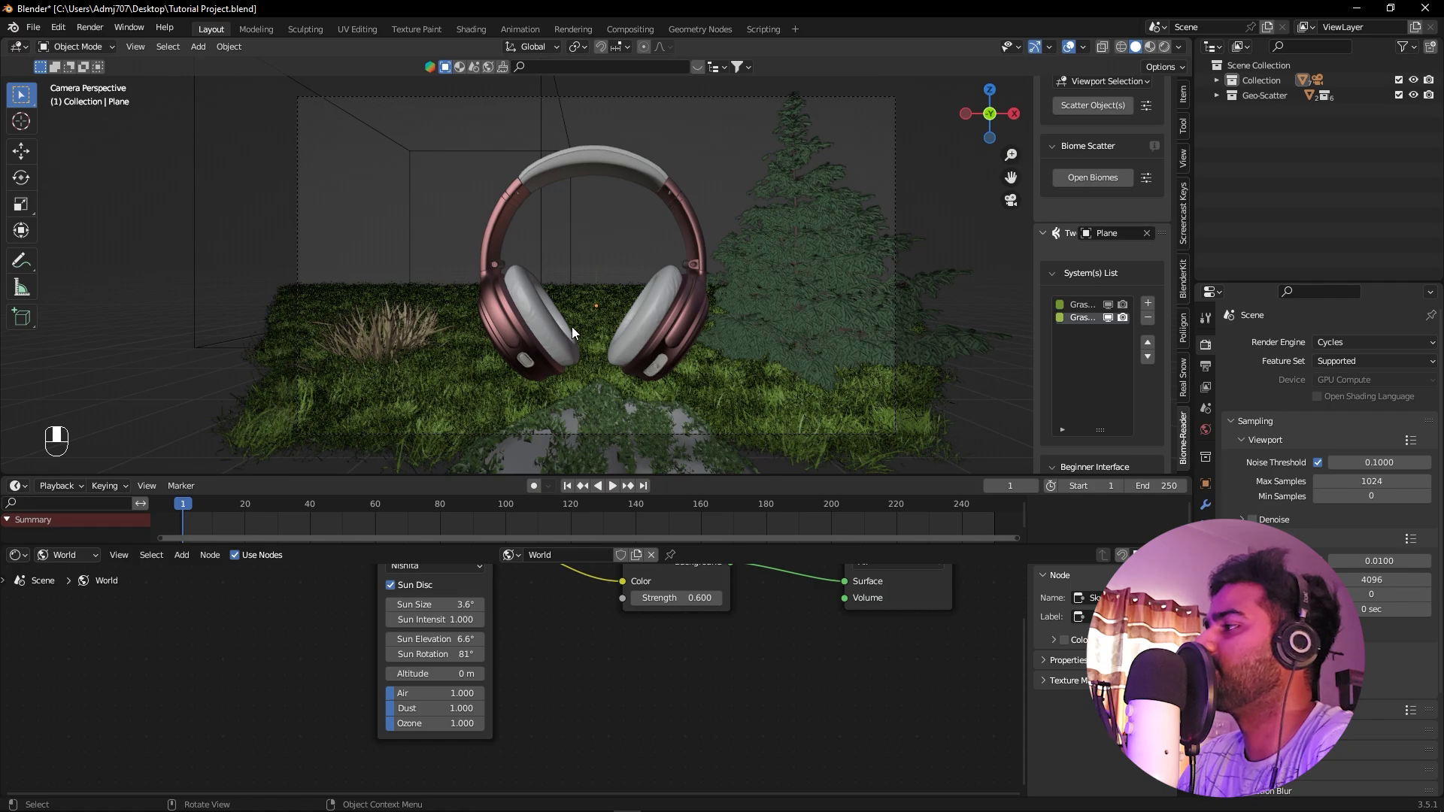
{"action": "left_click", "coordinate": [460, 379]}
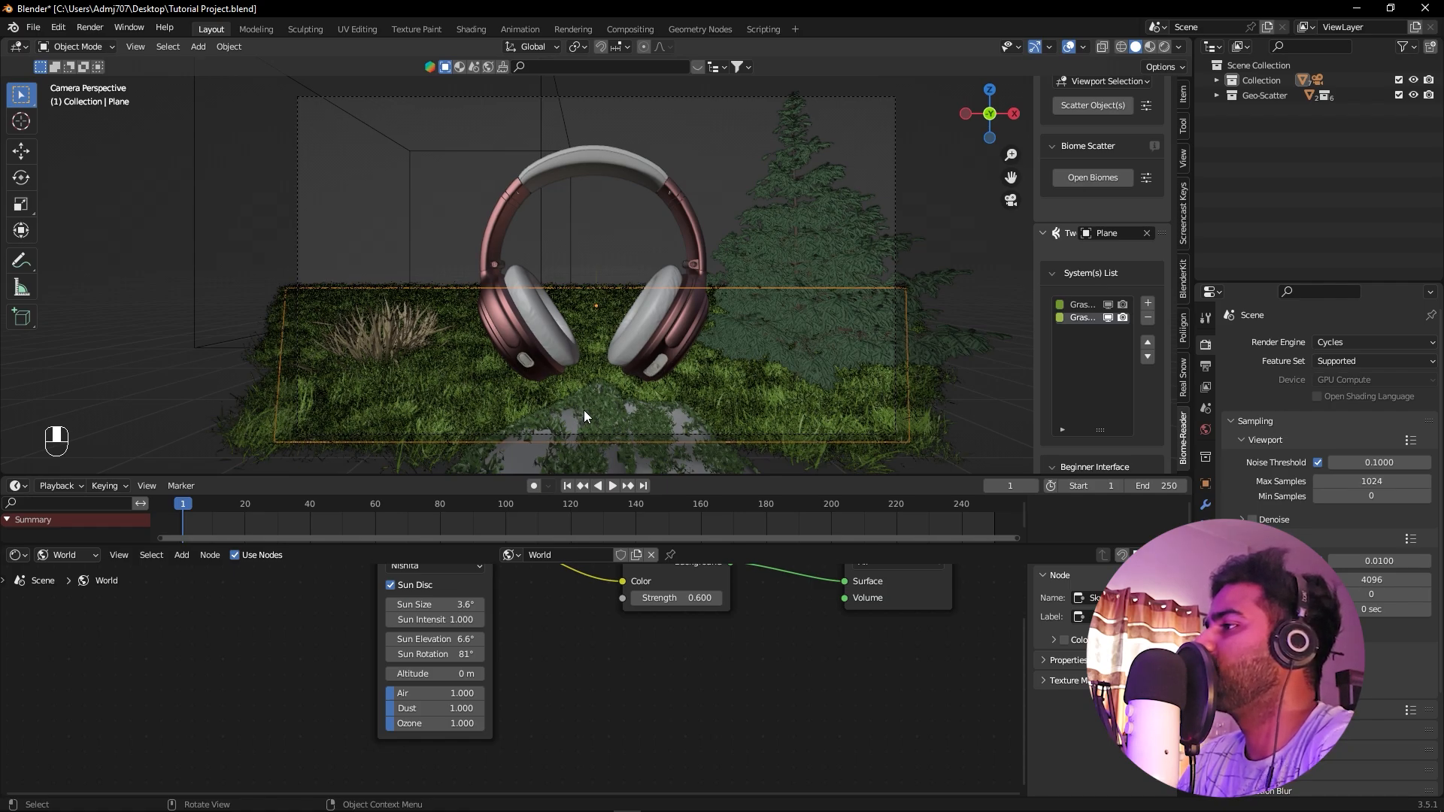
Leave the camera view to see the whole plane and set the Grass Wild scatter system's density to 3
{"action": "key", "text": "KP_0"}
{"action": "middle_click_drag", "start_coordinate": [818, 336], "coordinate": [675, 349], "text": "alt"}
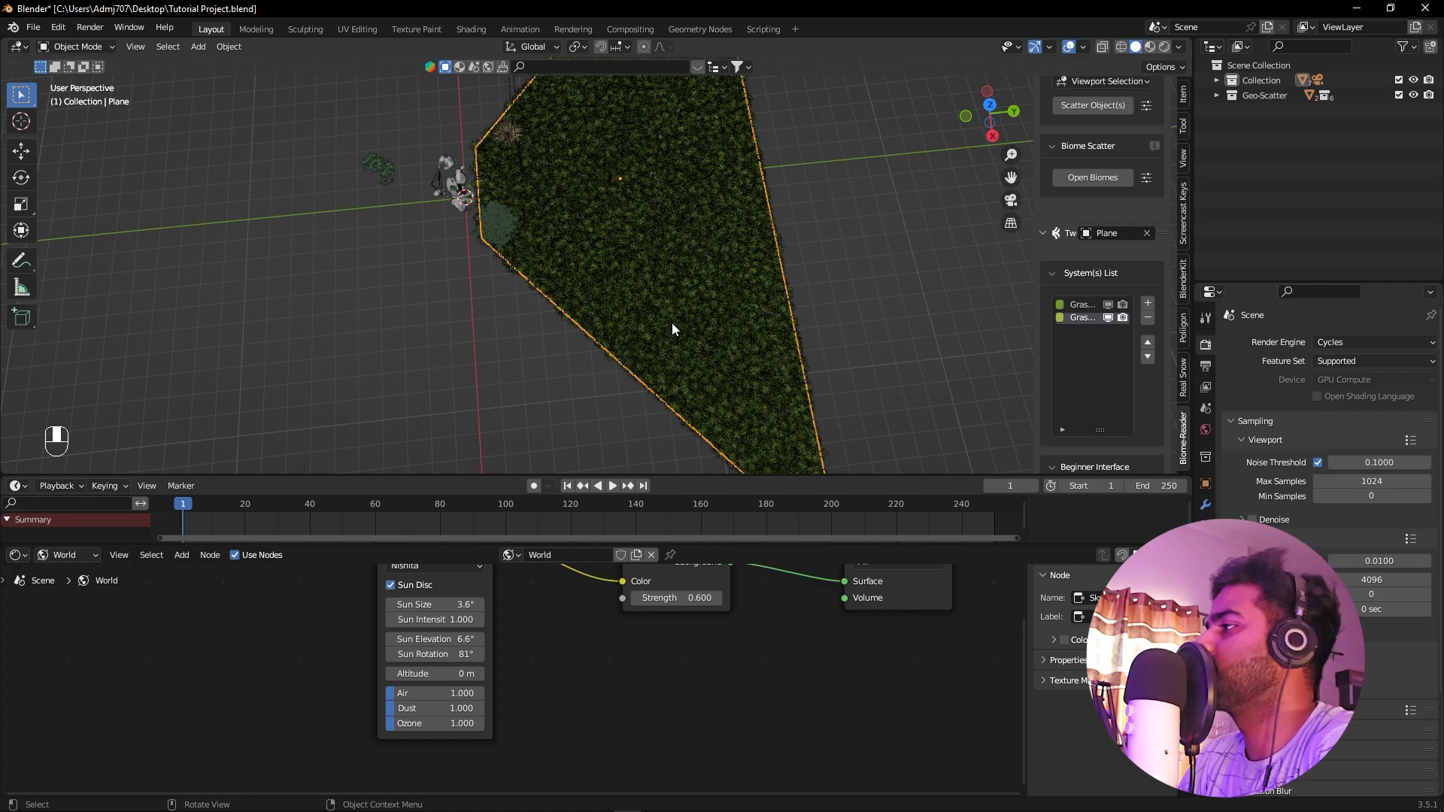
{"action": "scroll", "coordinate": [1057, 248], "scroll_direction": "down", "scroll_amount": 8}
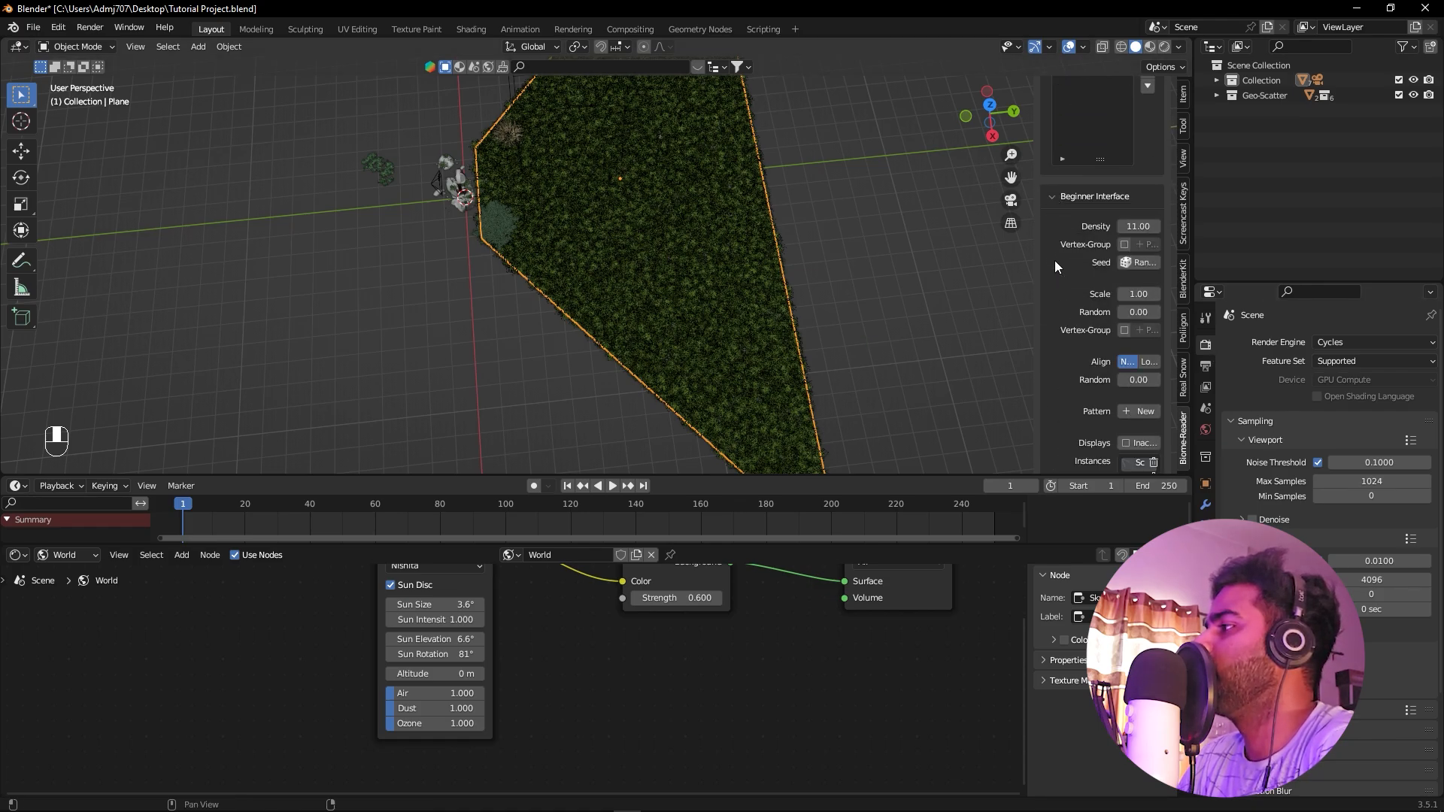
{"action": "scroll", "coordinate": [1086, 247], "scroll_direction": "up", "scroll_amount": 4}
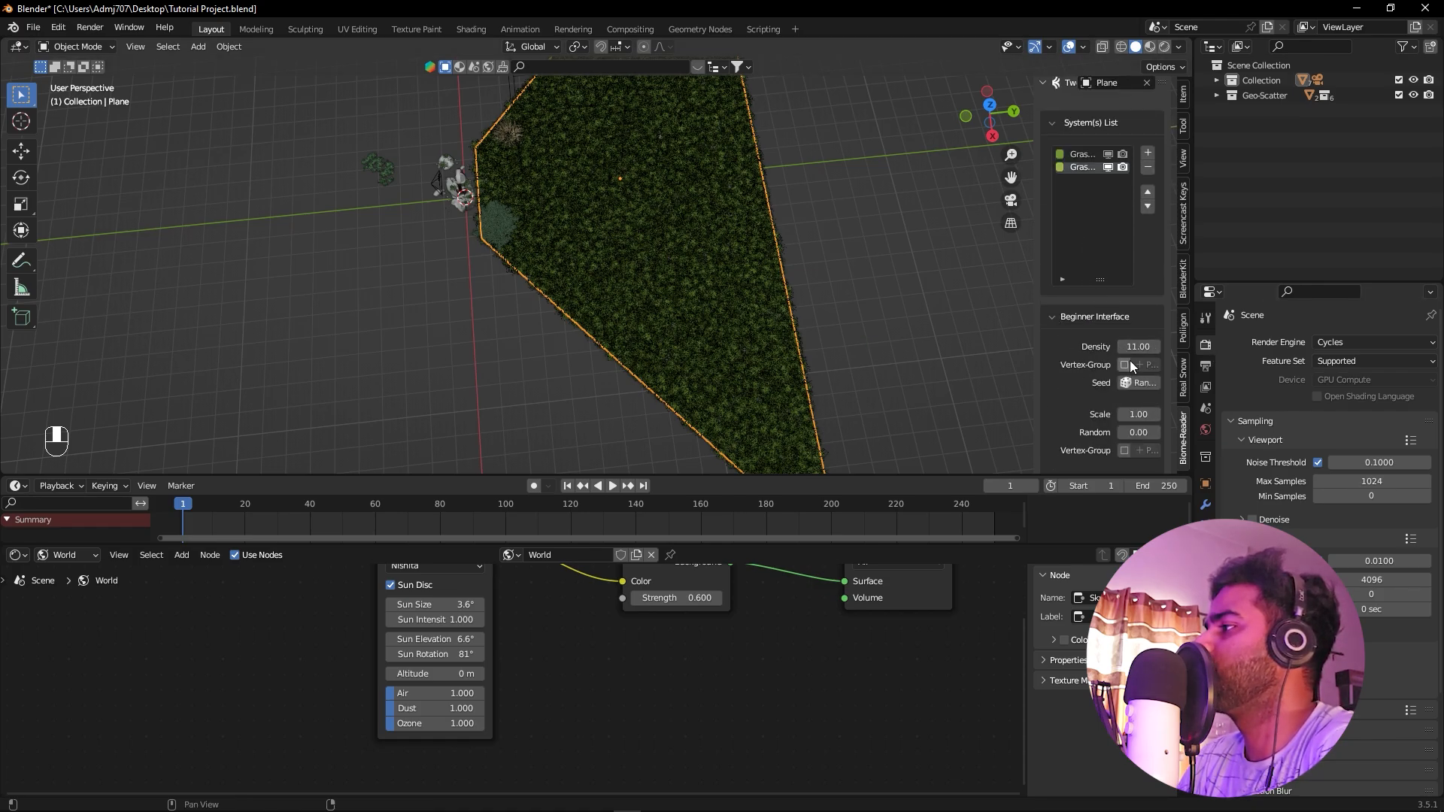
{"action": "double_click", "coordinate": [1133, 349]}
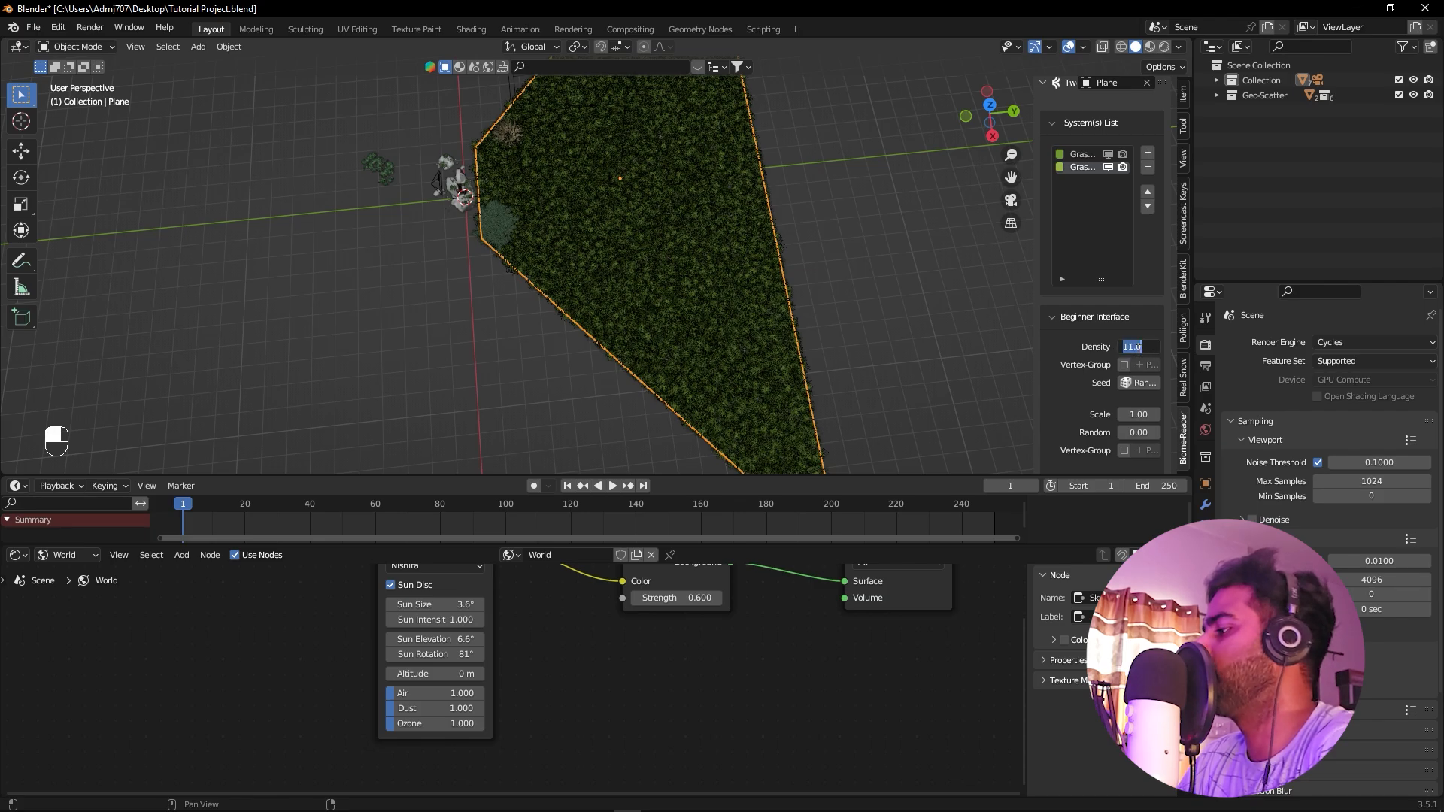
{"action": "type", "text": "3"}
{"action": "key", "text": "Return"}
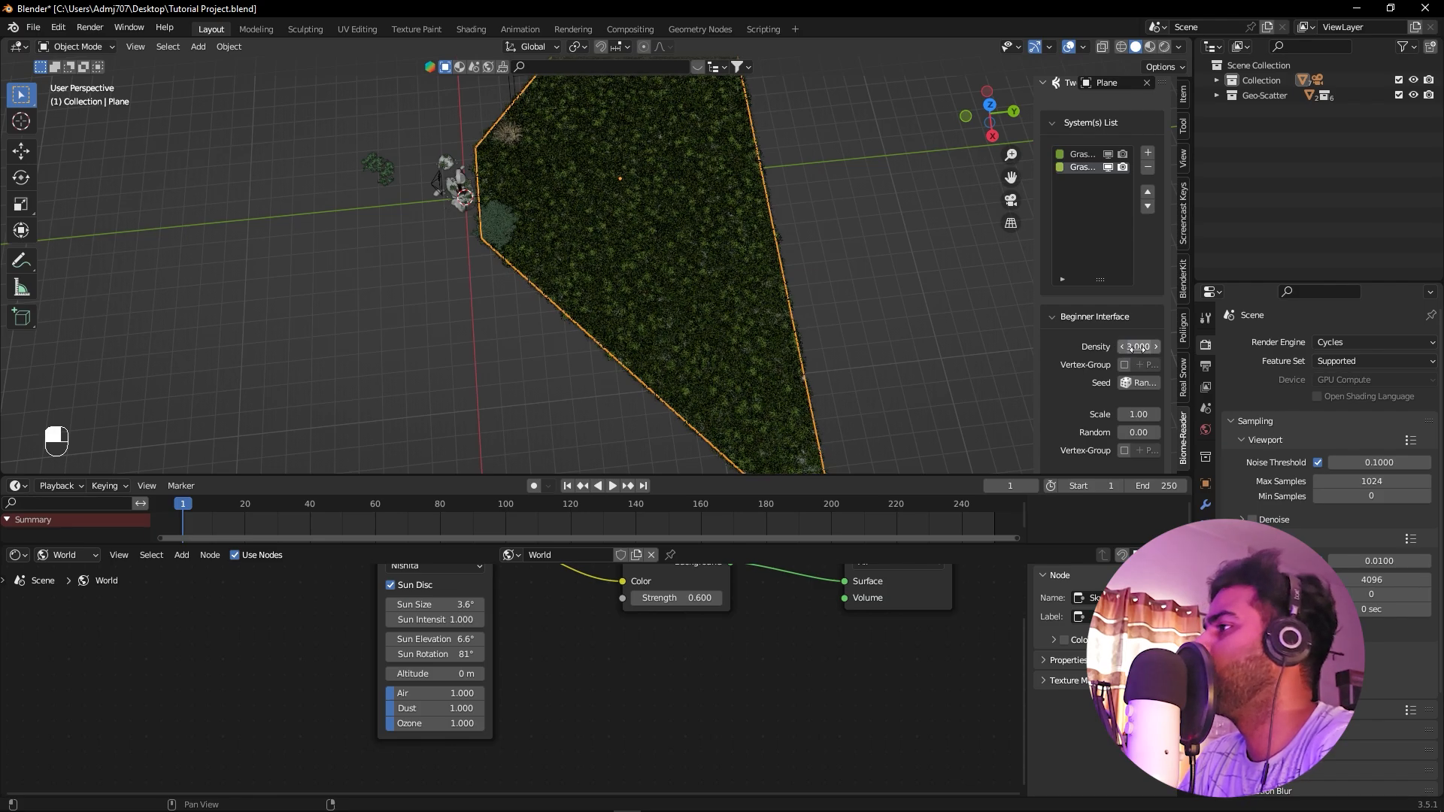
Set the Grass Thick scatter system's density to 3
{"action": "left_click", "coordinate": [1085, 155]}
{"action": "double_click", "coordinate": [1131, 346]}
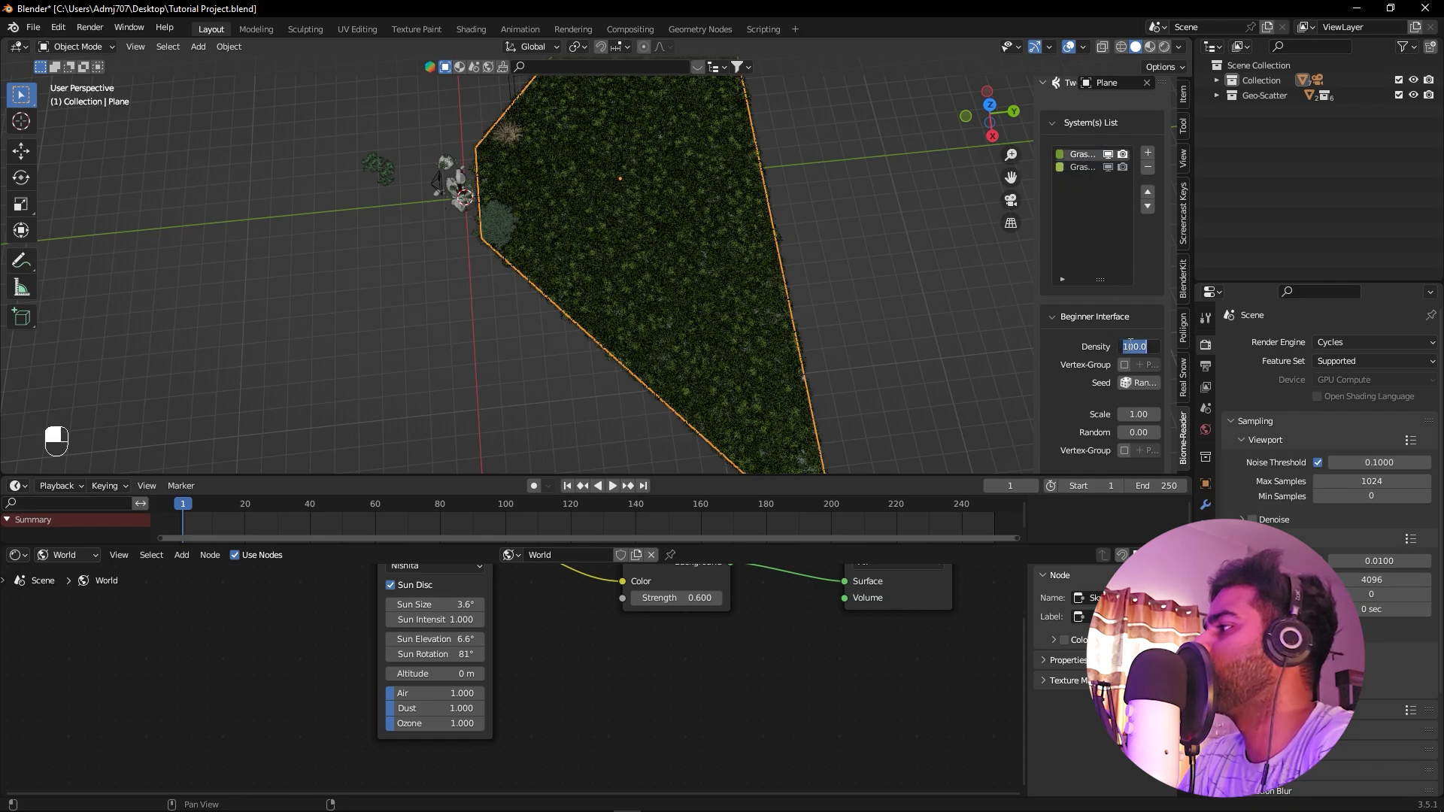
{"action": "type", "text": "3.0"}
{"action": "key", "text": "Return"}
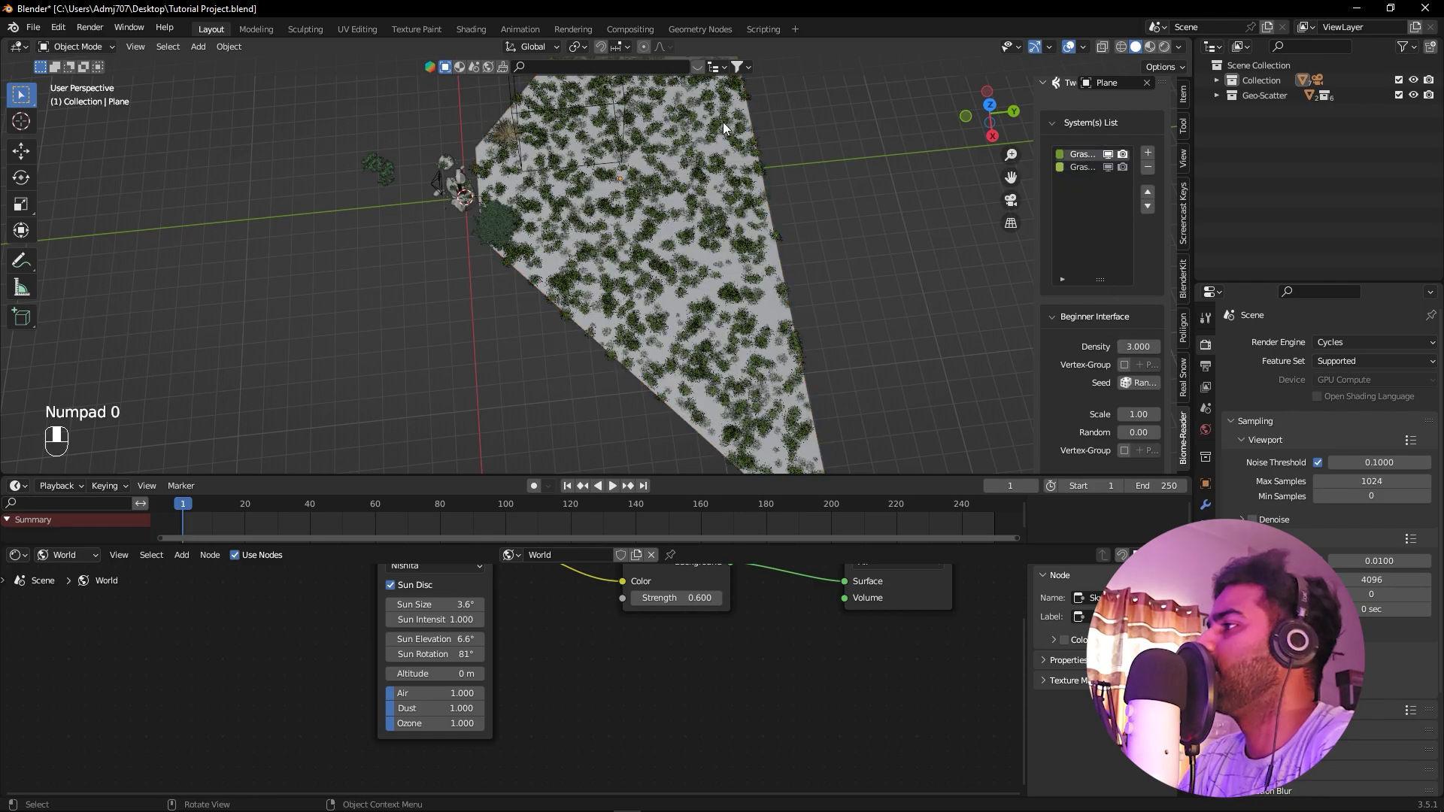
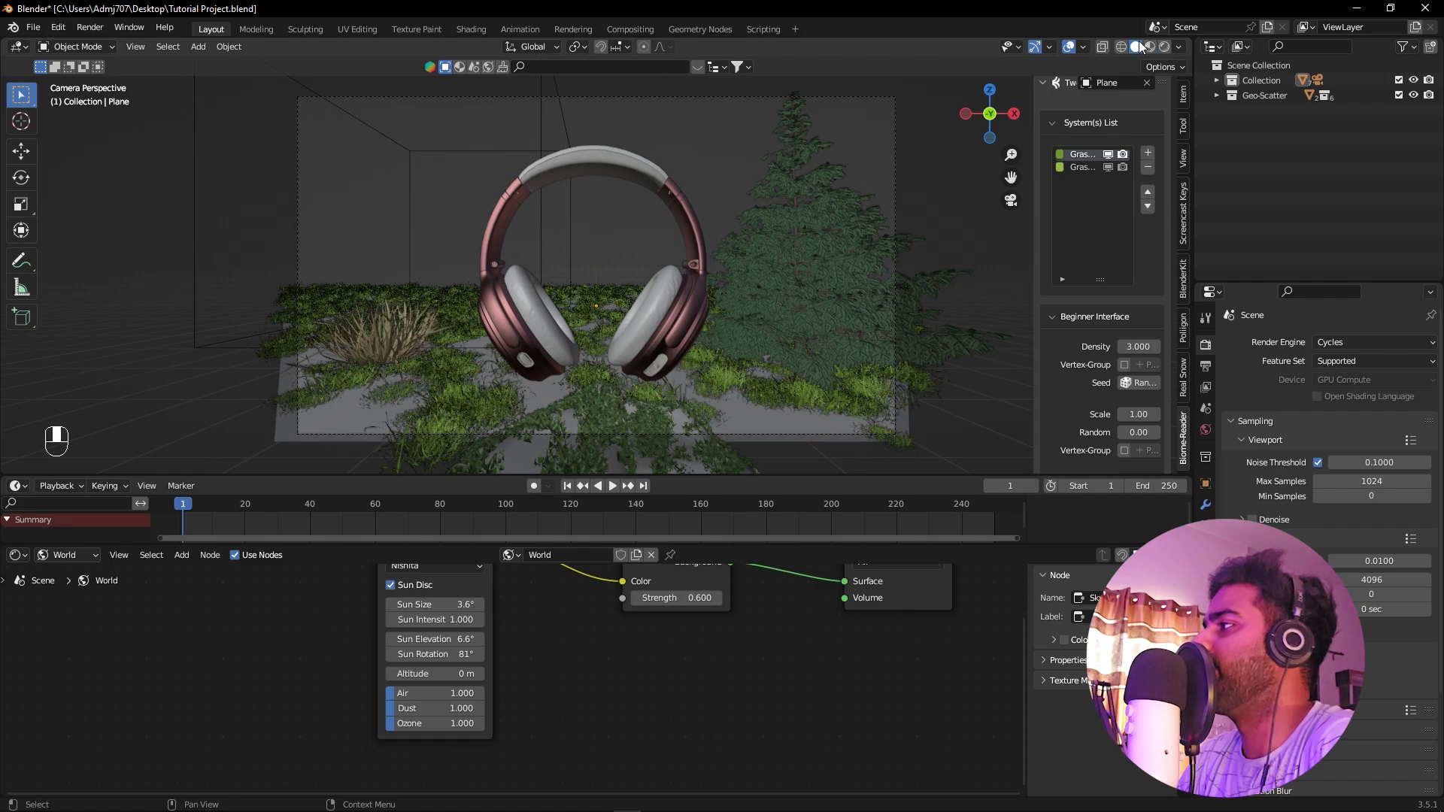
Show the viewport in rendered shading and create a new object material for the ground plane
{"action": "left_click", "coordinate": [1164, 48]}
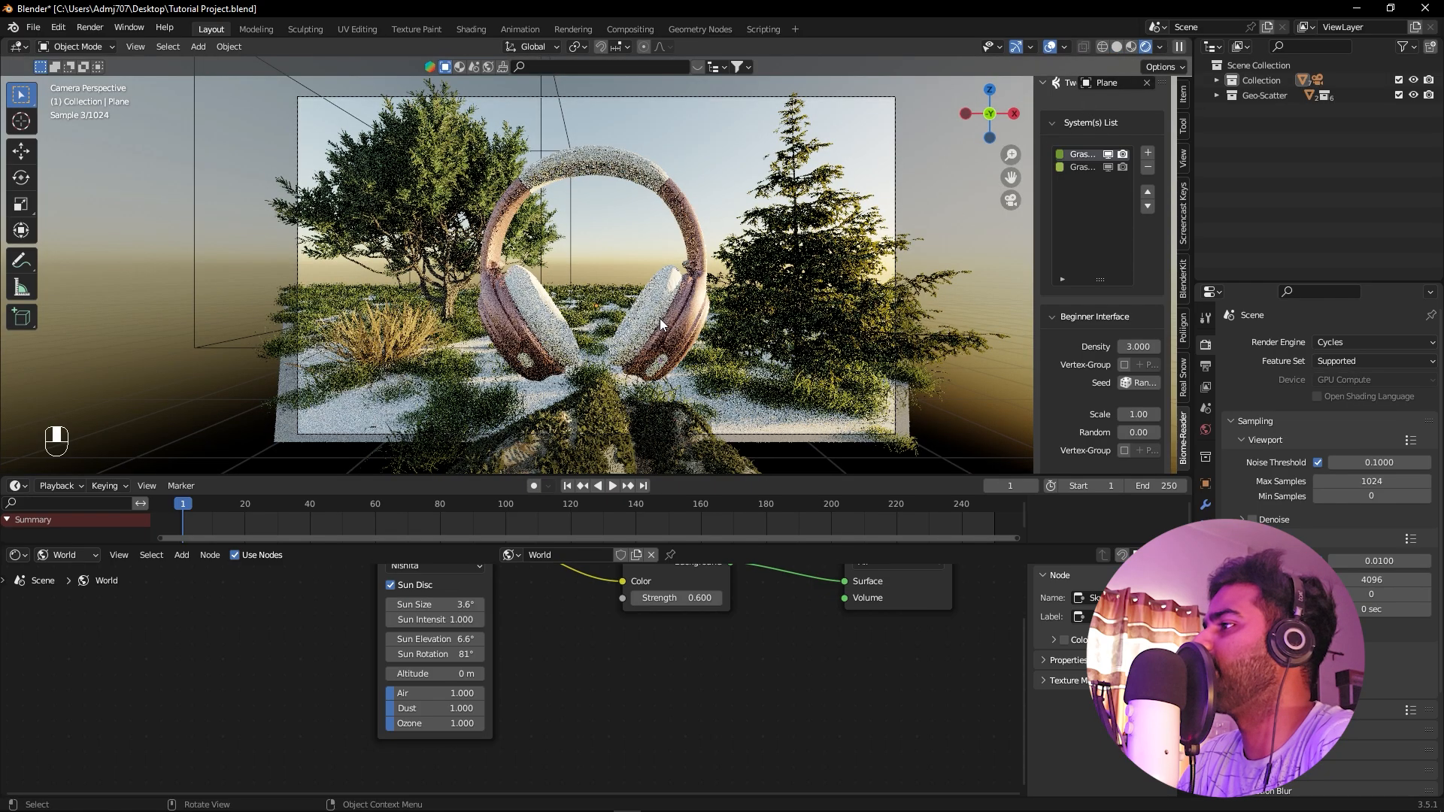
{"action": "left_click", "coordinate": [756, 411]}
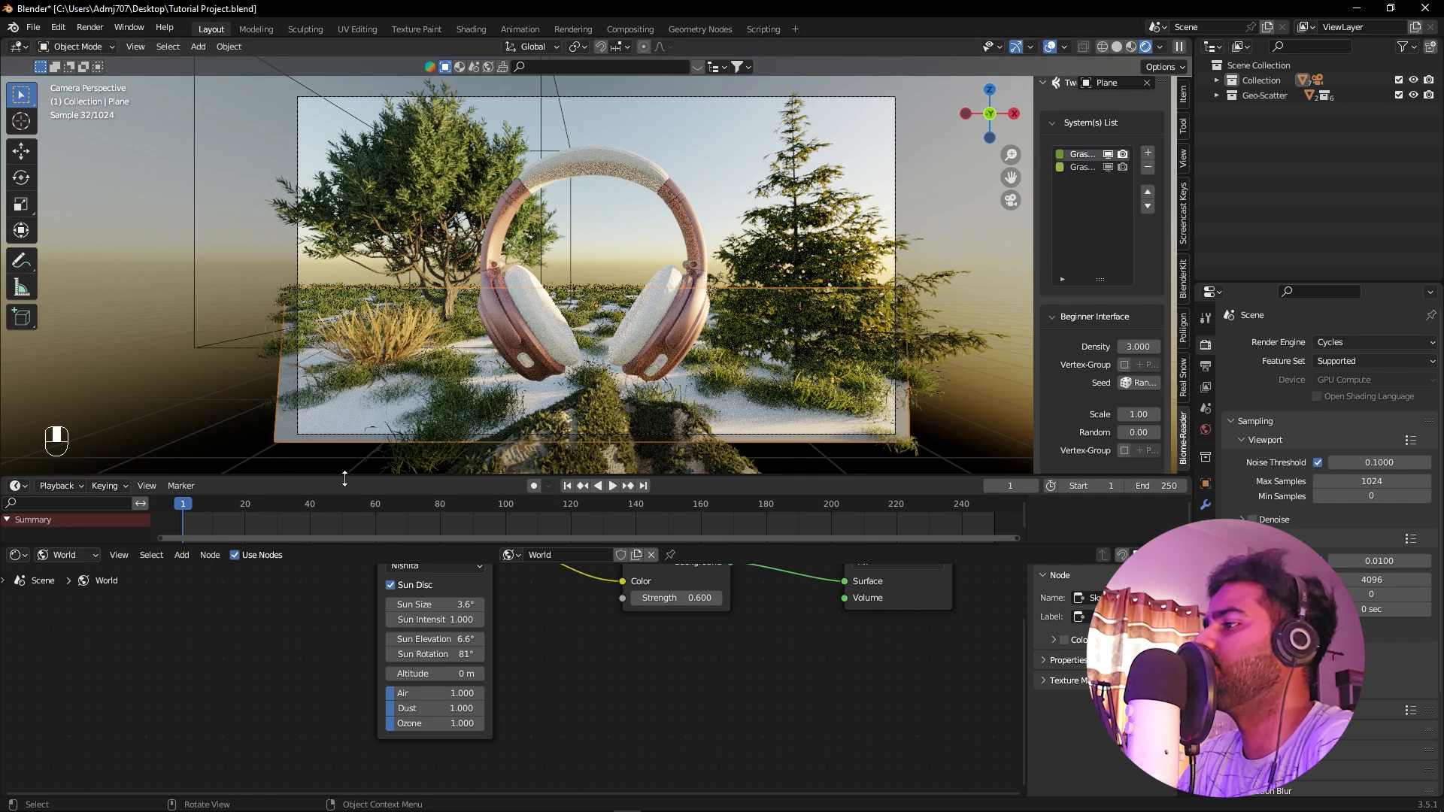
{"action": "left_click", "coordinate": [73, 556]}
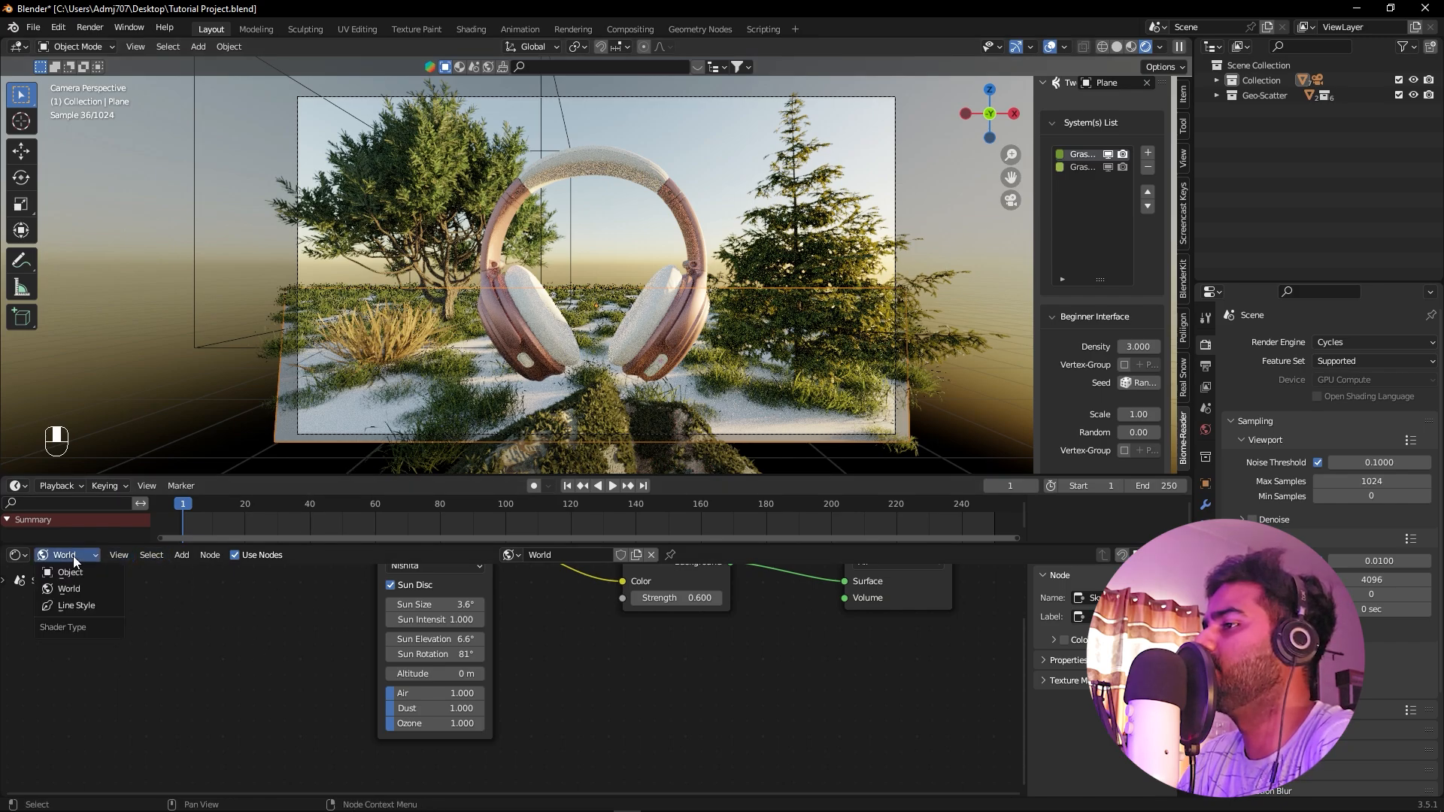
{"action": "left_click", "coordinate": [80, 574]}
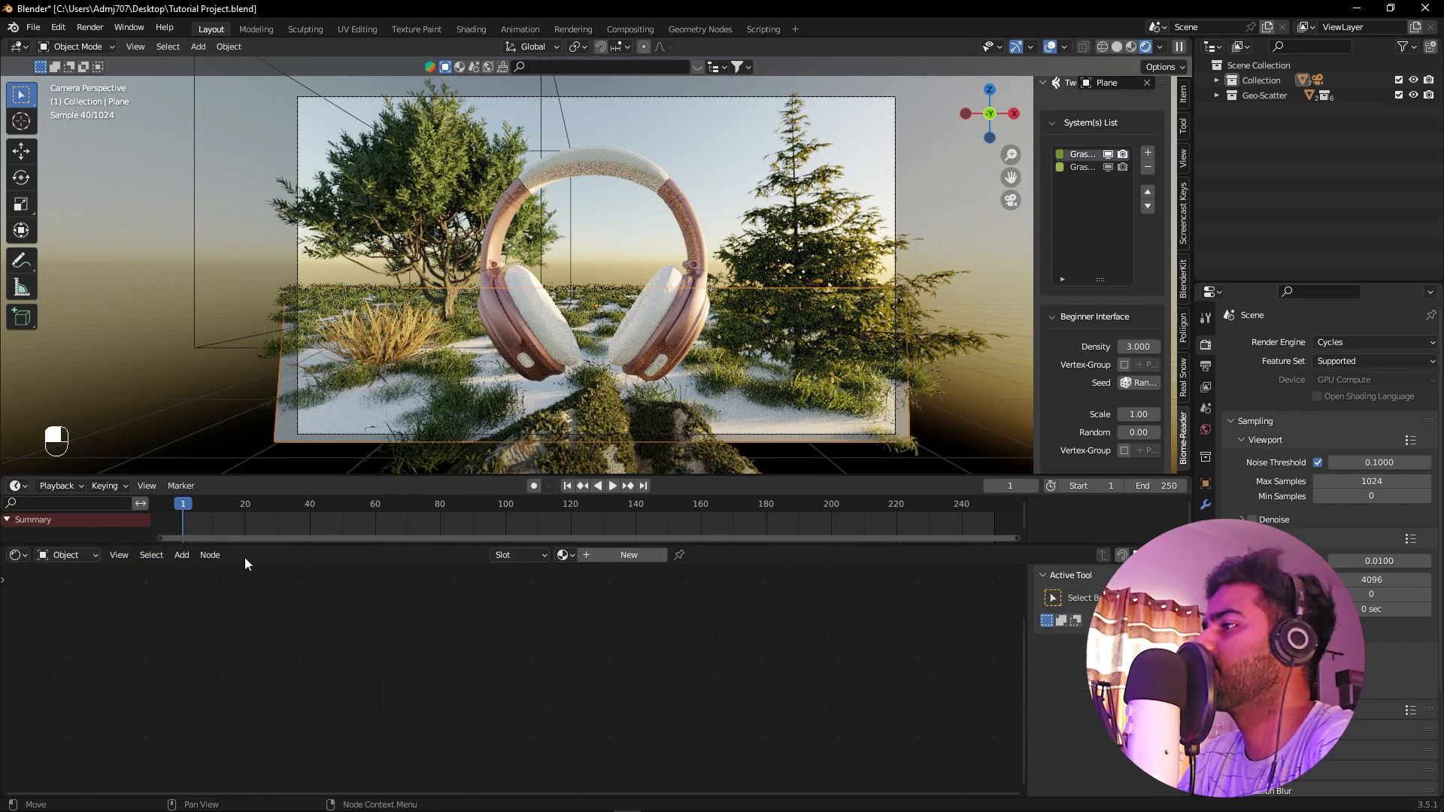
{"action": "left_click", "coordinate": [620, 555]}
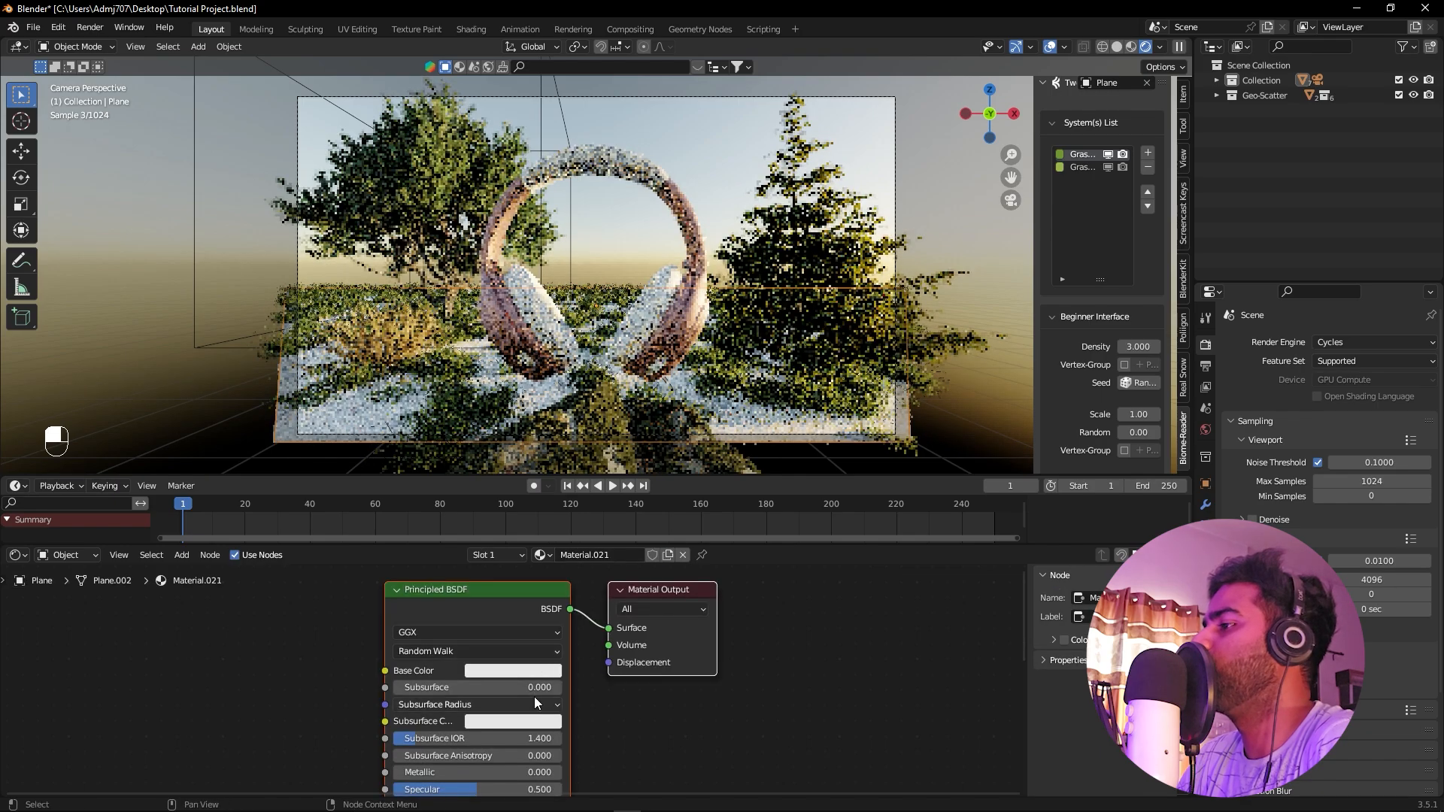
Set the ground material's Base Color to a very dark red with hue 0.980 and saturation 0.923
{"action": "left_click", "coordinate": [517, 670]}
{"action": "left_click", "coordinate": [538, 543]}
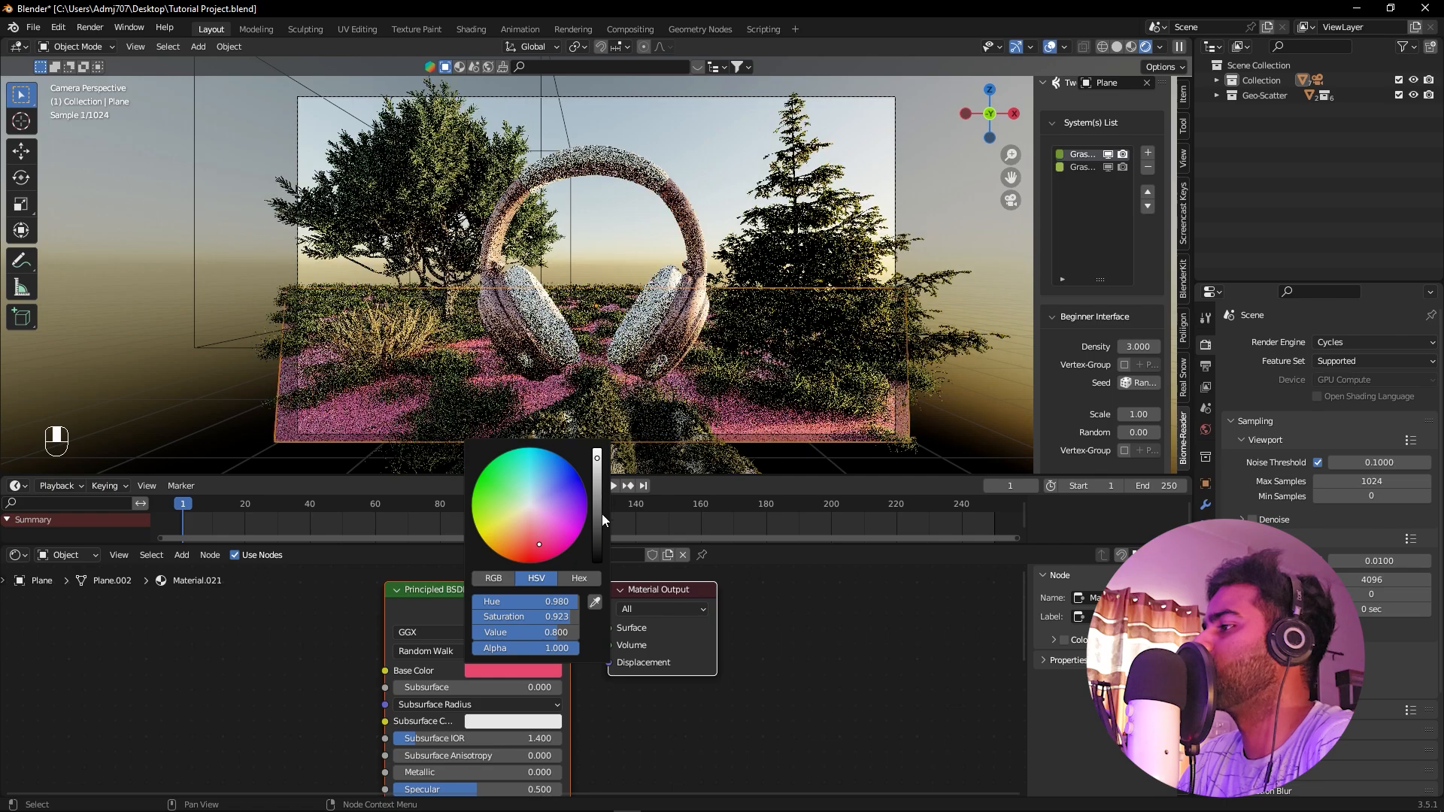
{"action": "left_click_drag", "start_coordinate": [599, 513], "coordinate": [597, 538]}
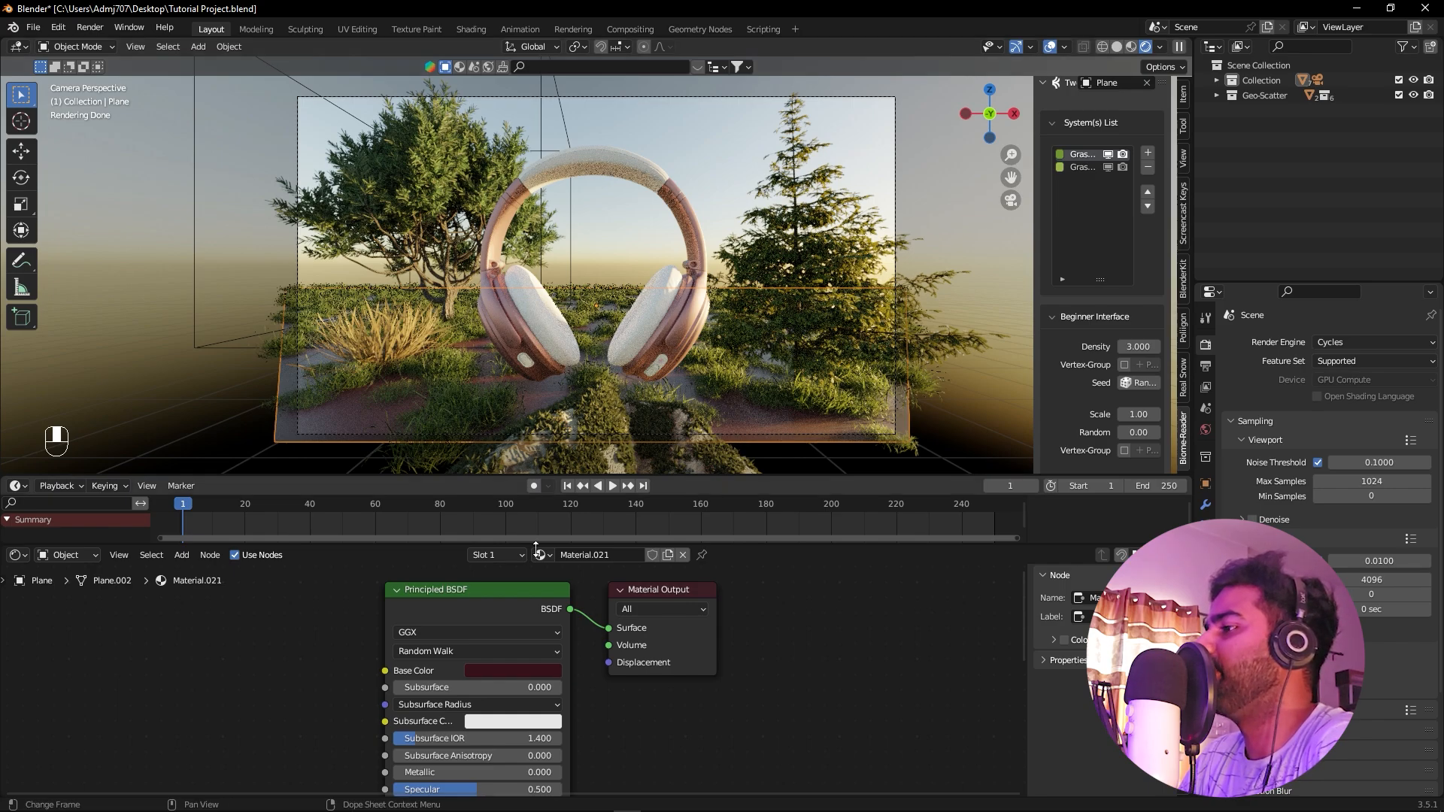
Set the ground material's Roughness to 0.600 and Specular to 0.259, and darken its Base Color slightly further
{"action": "middle_click_drag", "start_coordinate": [767, 697], "coordinate": [782, 615], "text": "alt+shift"}
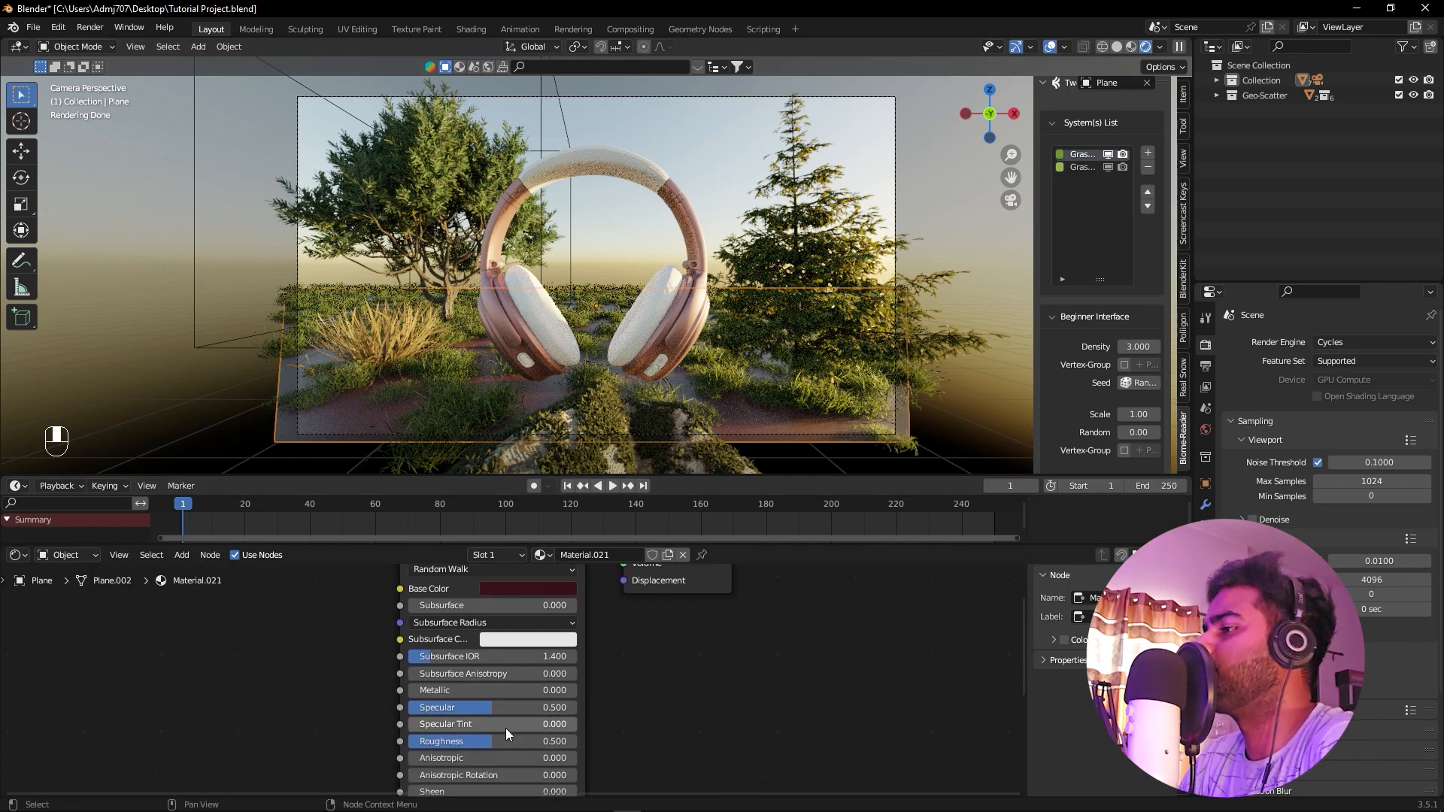
{"action": "left_click_drag", "start_coordinate": [505, 740], "coordinate": [456, 707]}
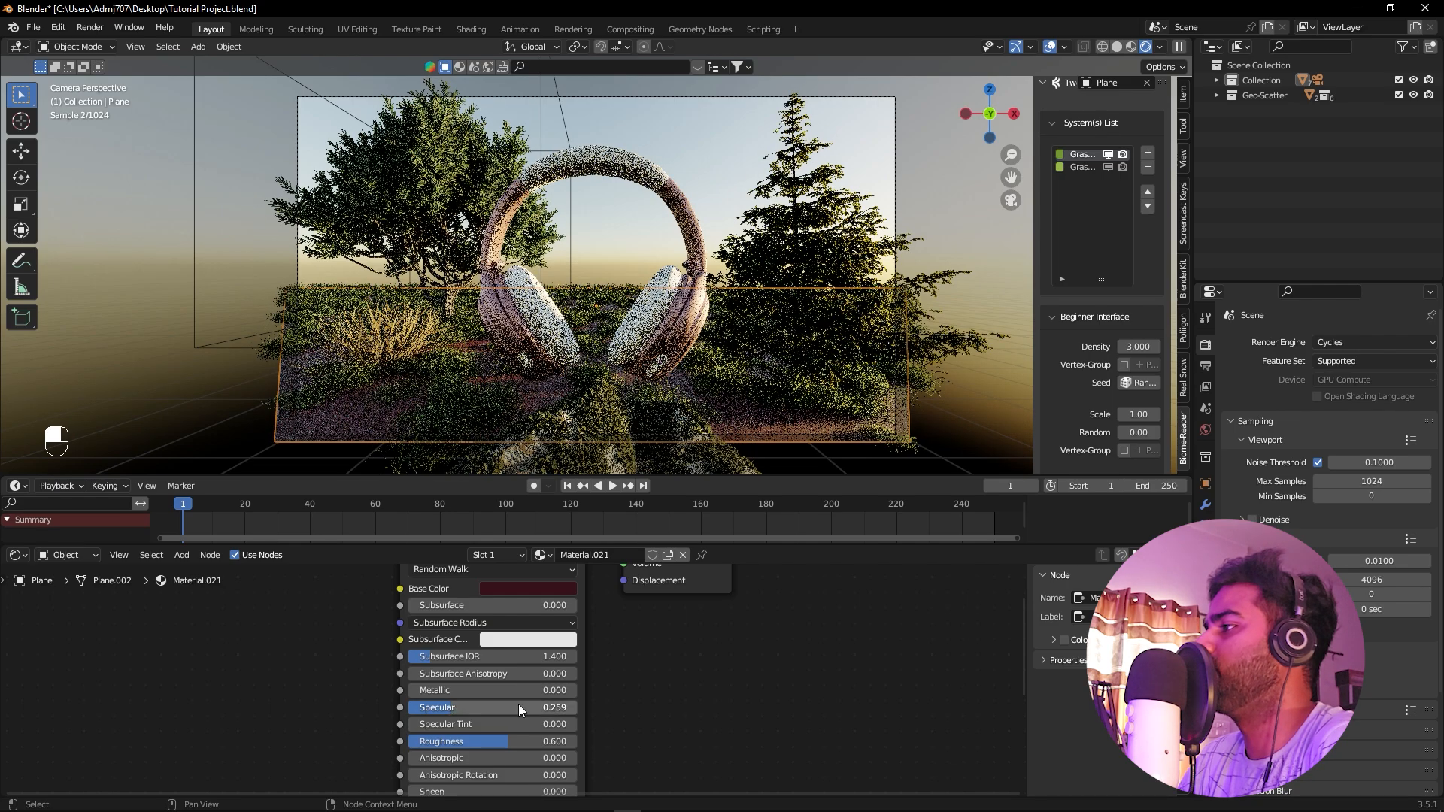
{"action": "left_click", "coordinate": [550, 589]}
{"action": "left_click_drag", "start_coordinate": [614, 452], "coordinate": [614, 459]}
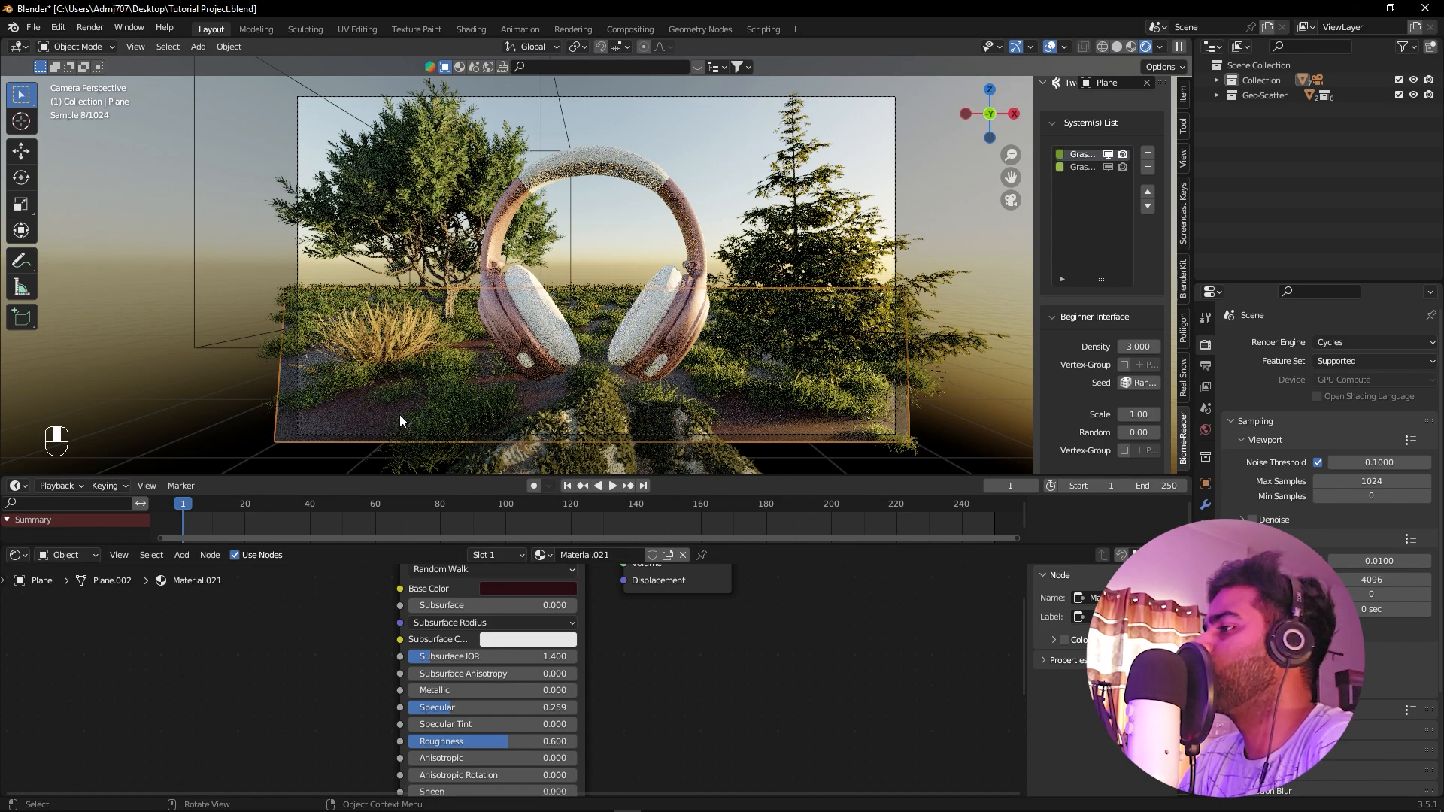
Replace the shader editor with the Asset Browser and pick the Sc Grass 02 asset from the Grass catalog
{"action": "left_click", "coordinate": [25, 557]}
{"action": "left_click", "coordinate": [23, 557]}
{"action": "left_click", "coordinate": [19, 556]}
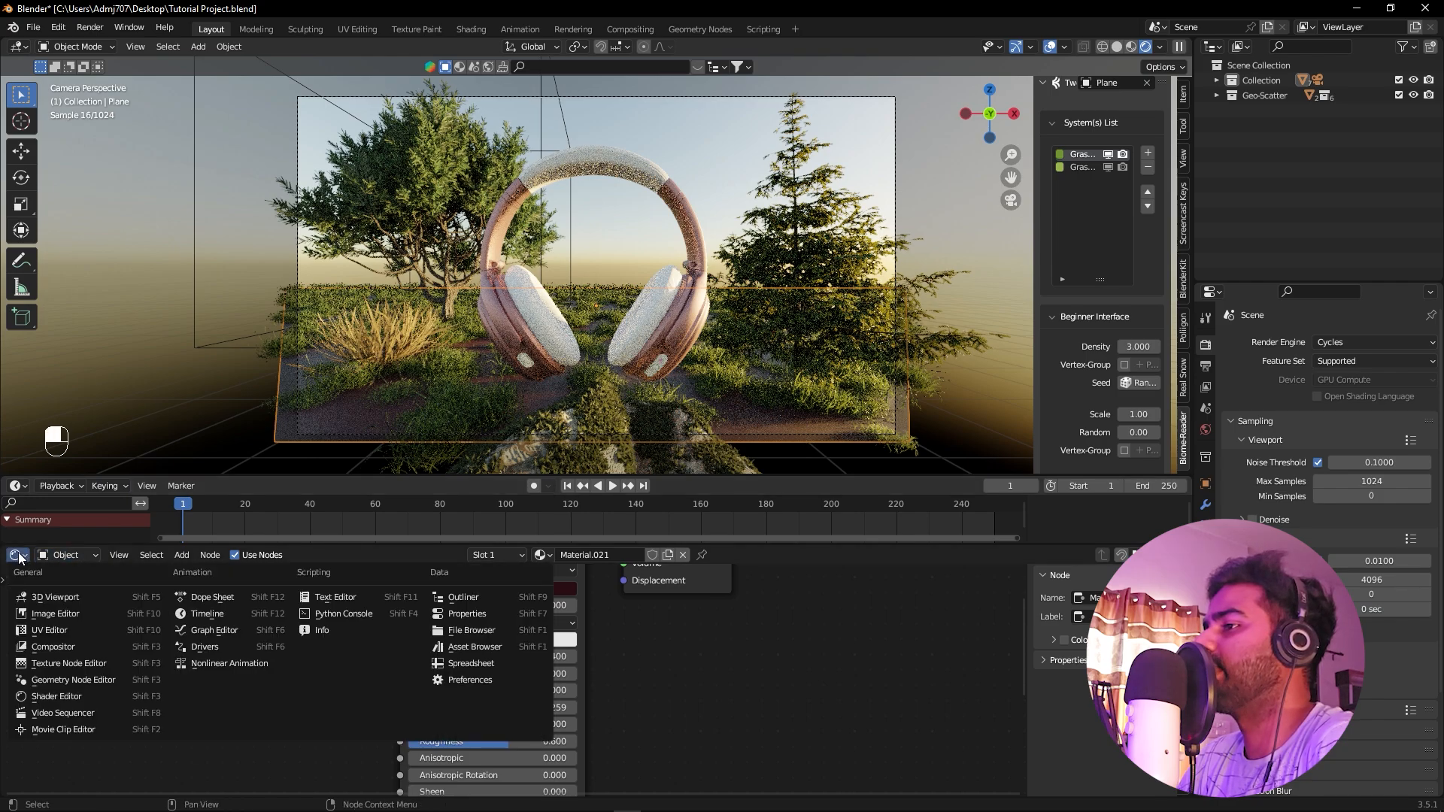
{"action": "left_click", "coordinate": [467, 645]}
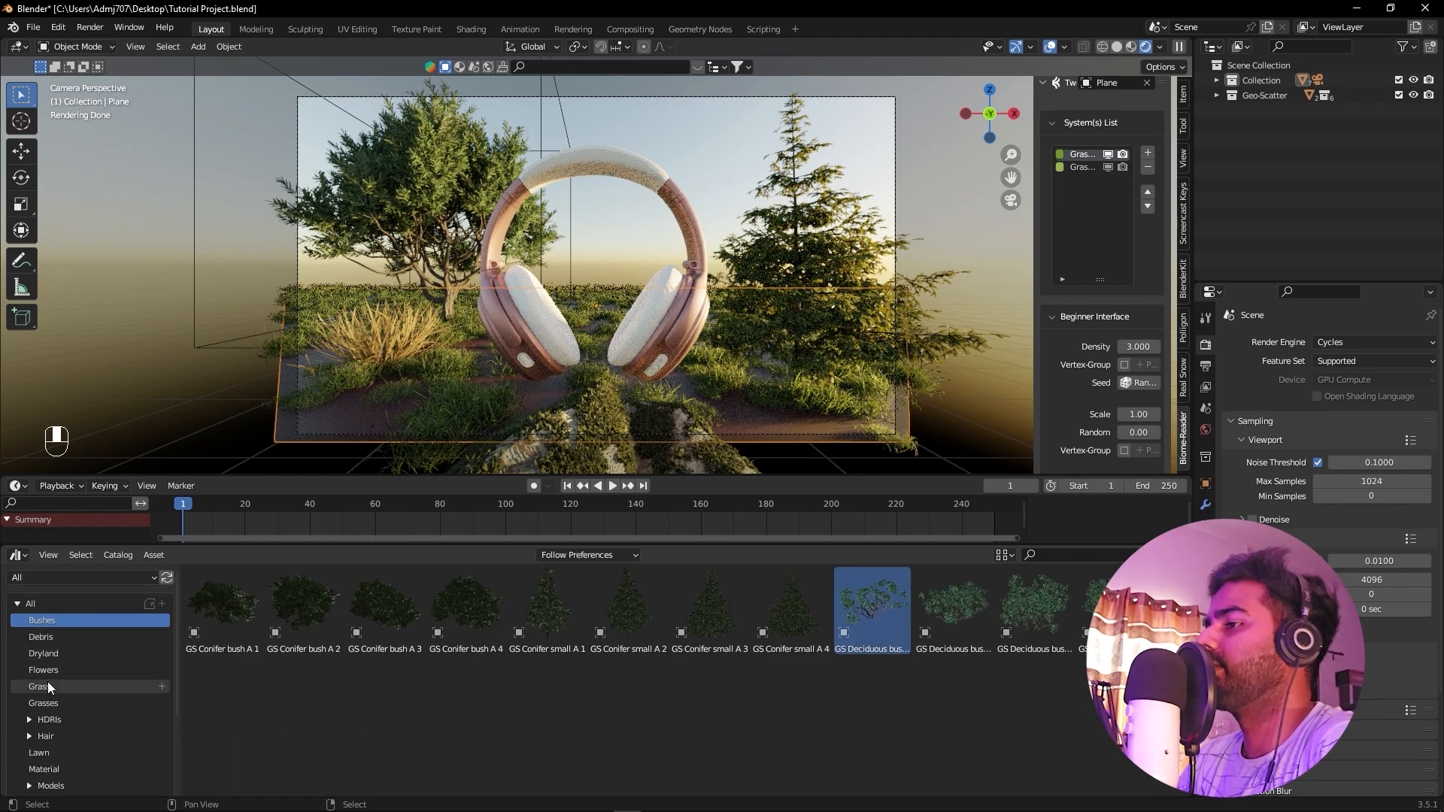
{"action": "left_click", "coordinate": [47, 685]}
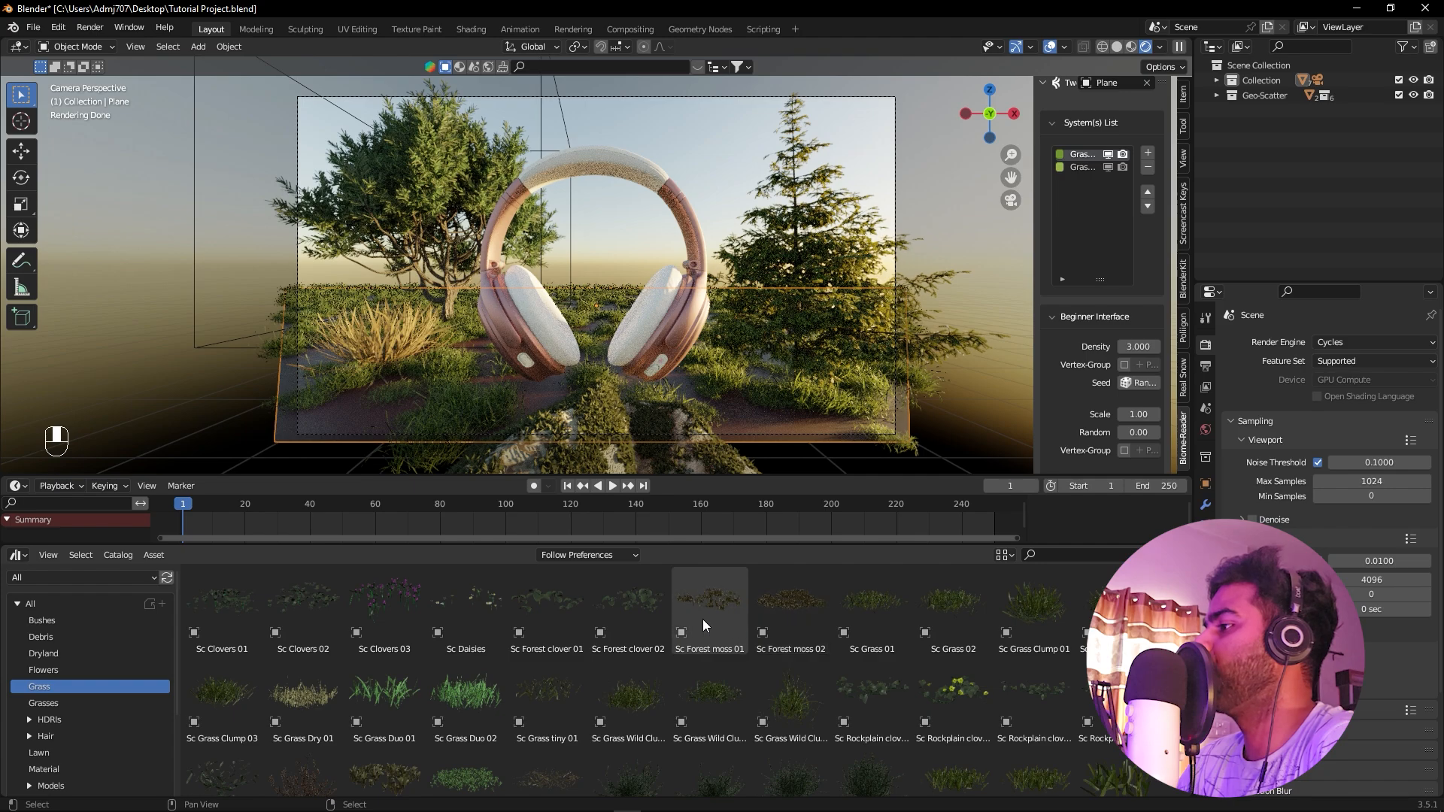
{"action": "left_click", "coordinate": [940, 611]}
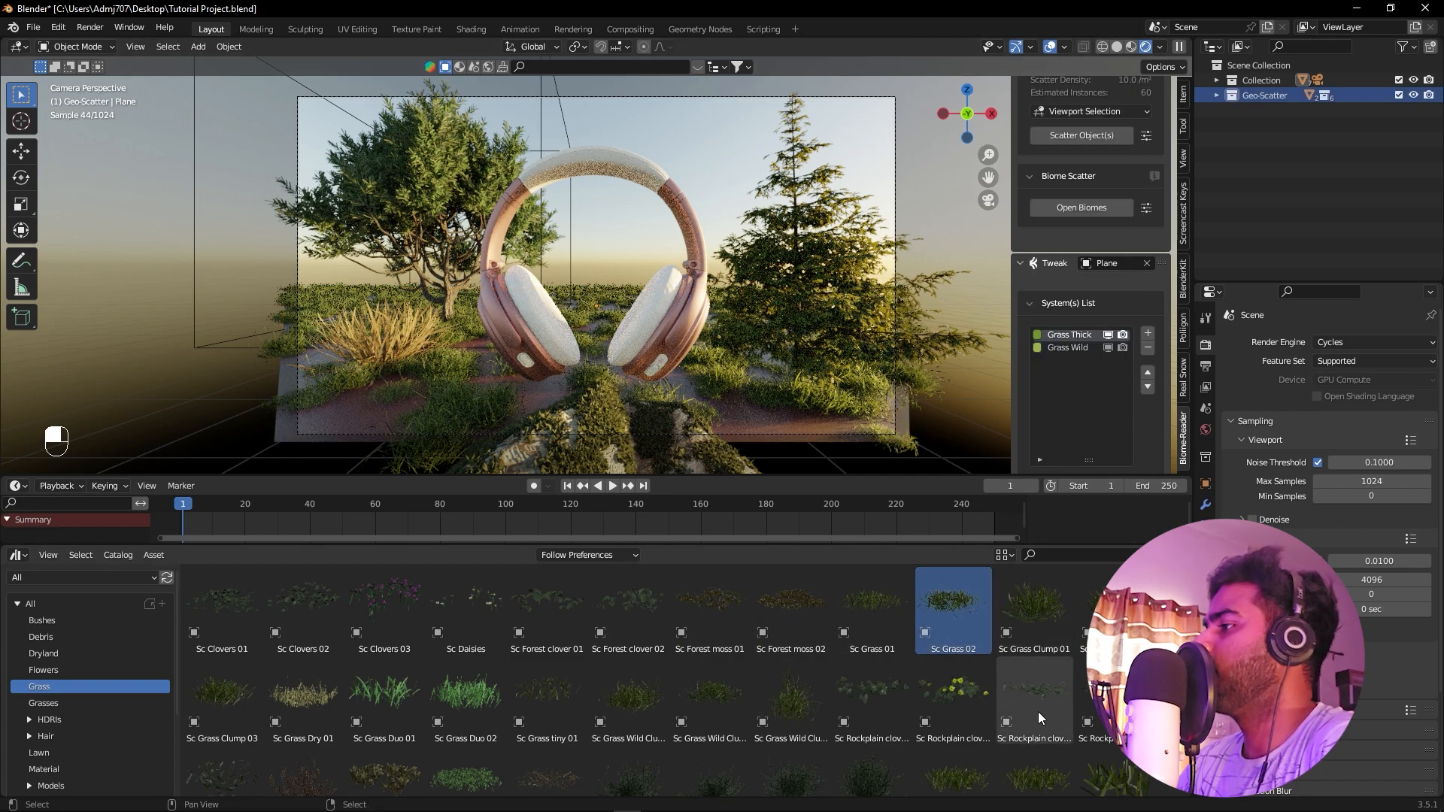
Reselect the ground plane, widen the Biome-Reader settings area, and randomize the Grass Thick system's seed twice
{"action": "left_click", "coordinate": [753, 391]}
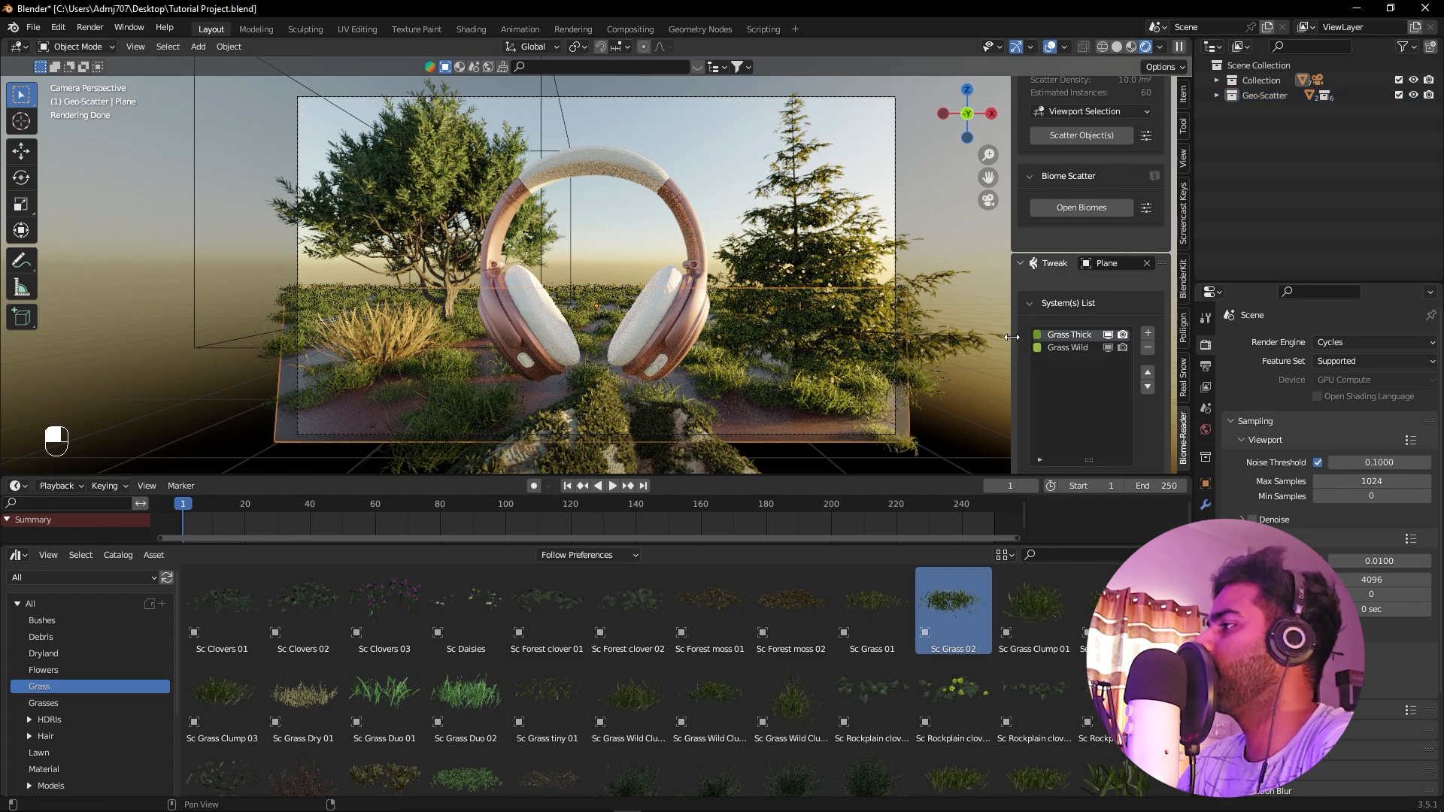
{"action": "left_click_drag", "start_coordinate": [1013, 337], "coordinate": [985, 332]}
{"action": "scroll", "coordinate": [1049, 383], "scroll_direction": "down", "scroll_amount": 4}
{"action": "scroll", "coordinate": [1023, 275], "scroll_direction": "down", "scroll_amount": 1}
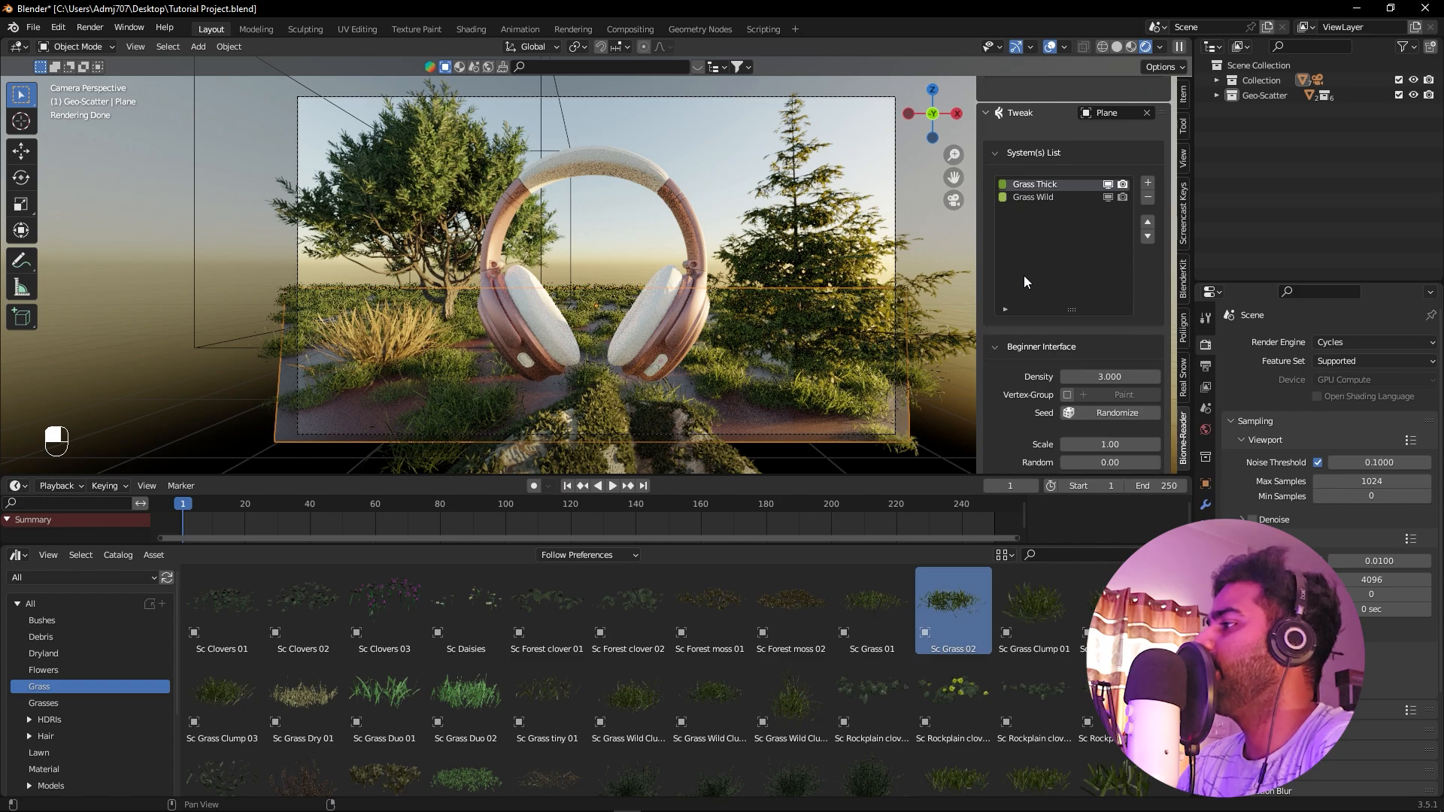
{"action": "left_click", "coordinate": [1130, 417]}
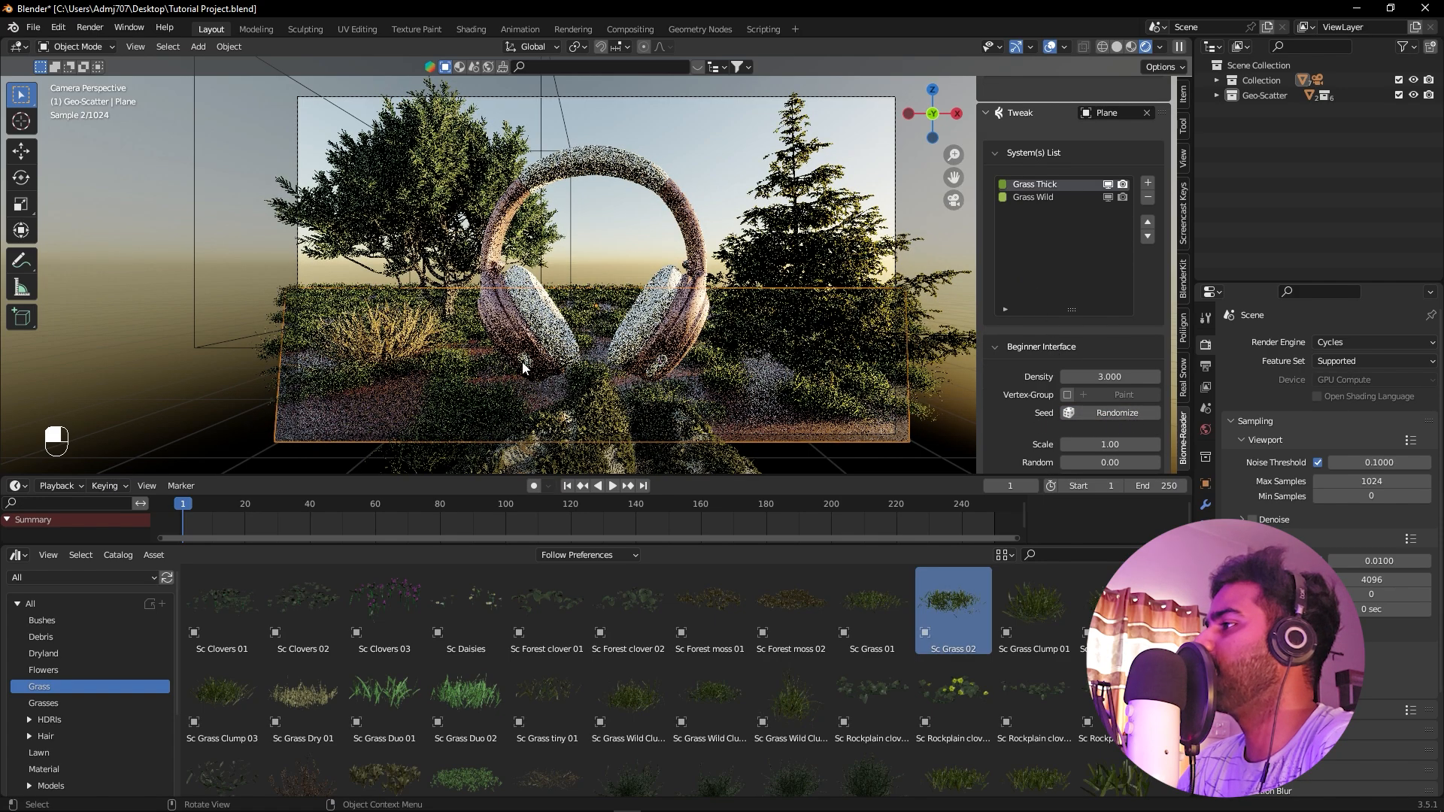
{"action": "left_click", "coordinate": [1112, 417]}
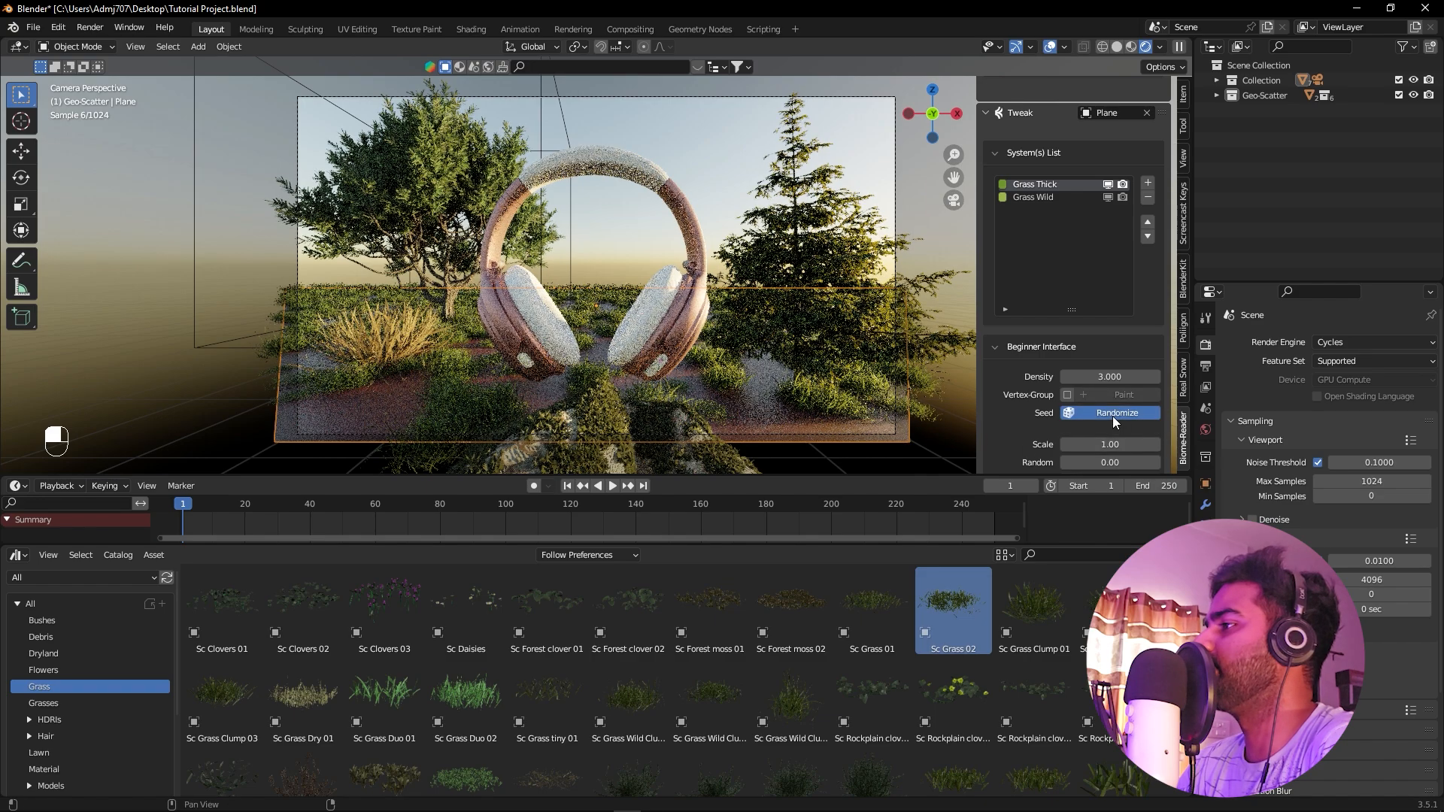
Randomize the Grass Thick system's seed several more times for a different distribution around the headphones
{"action": "left_click", "coordinate": [1112, 417]}
{"action": "left_click", "coordinate": [1112, 417]}
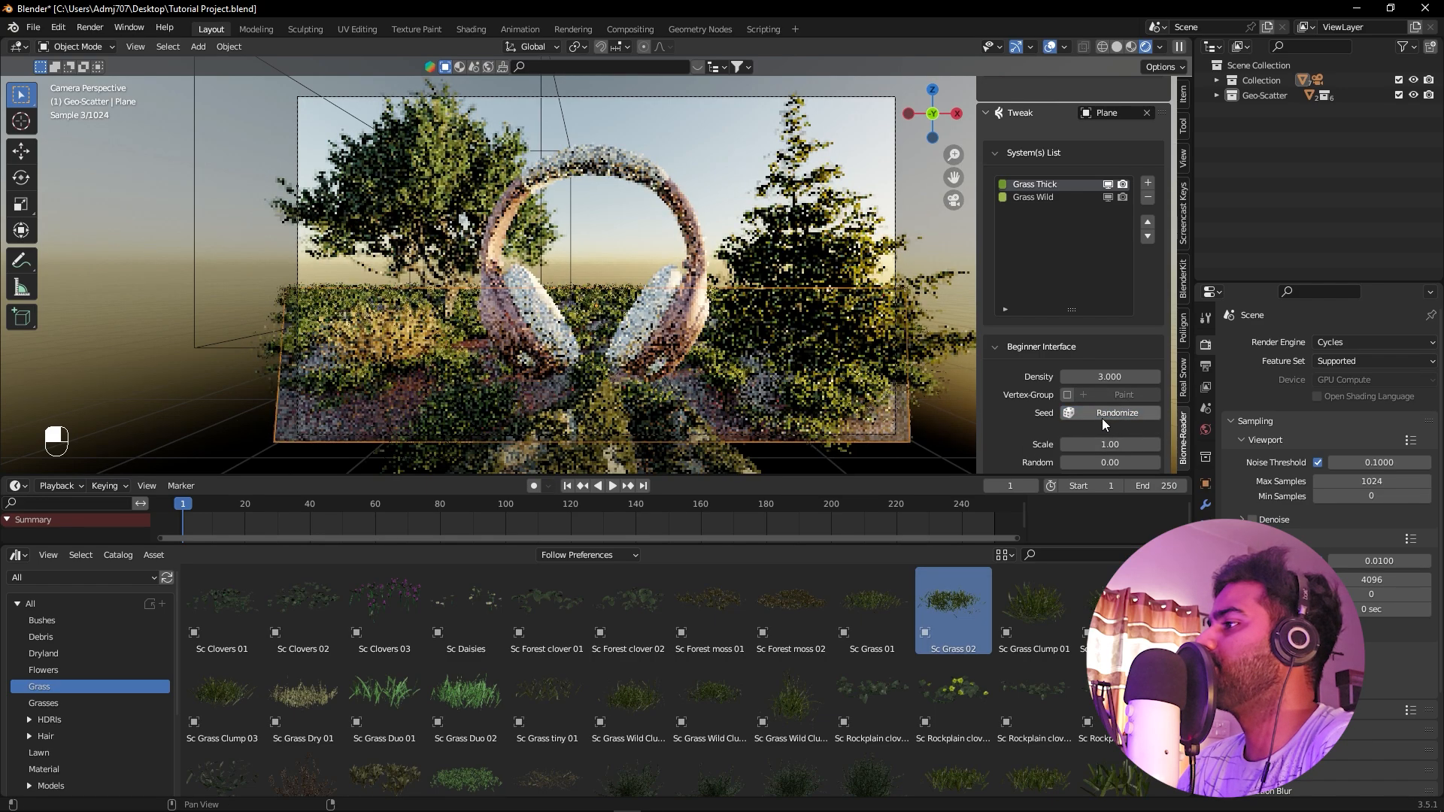
{"action": "left_click", "coordinate": [1116, 413]}
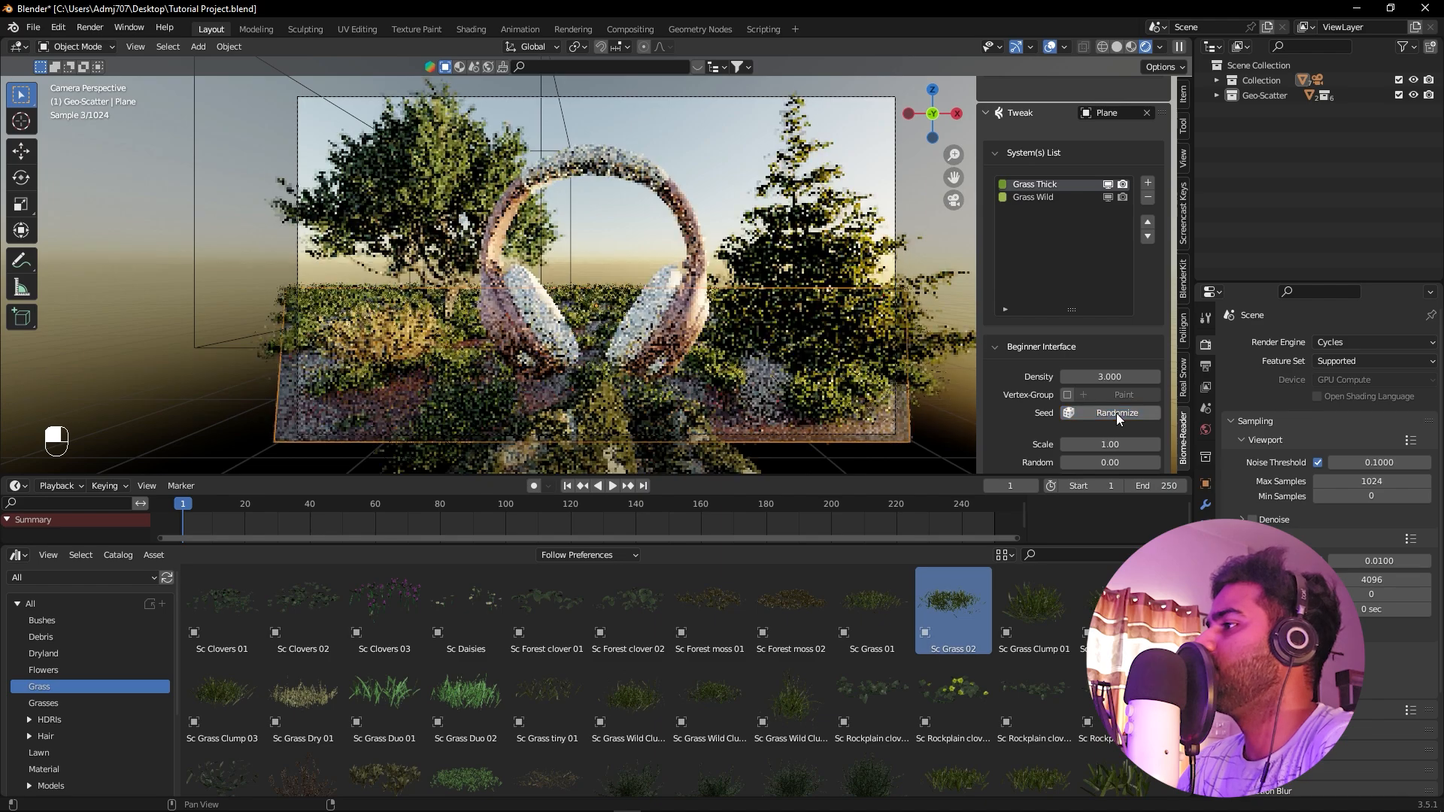
{"action": "left_click", "coordinate": [1116, 413]}
{"action": "left_click", "coordinate": [1116, 413]}
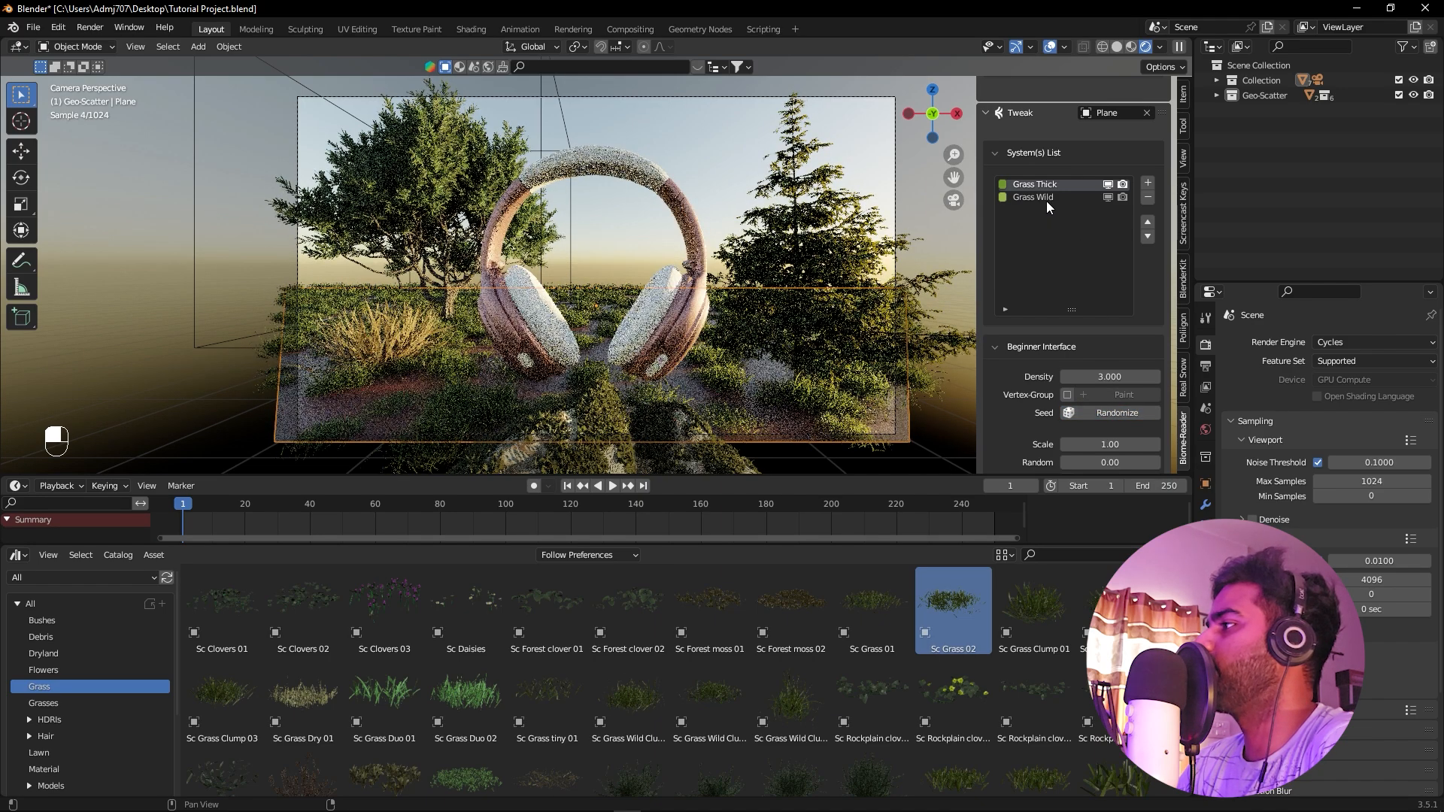
Choose the Grass Wild system, randomize its seed repeatedly, and deselect the ground plane
{"action": "left_click", "coordinate": [1045, 198]}
{"action": "left_click", "coordinate": [1113, 412]}
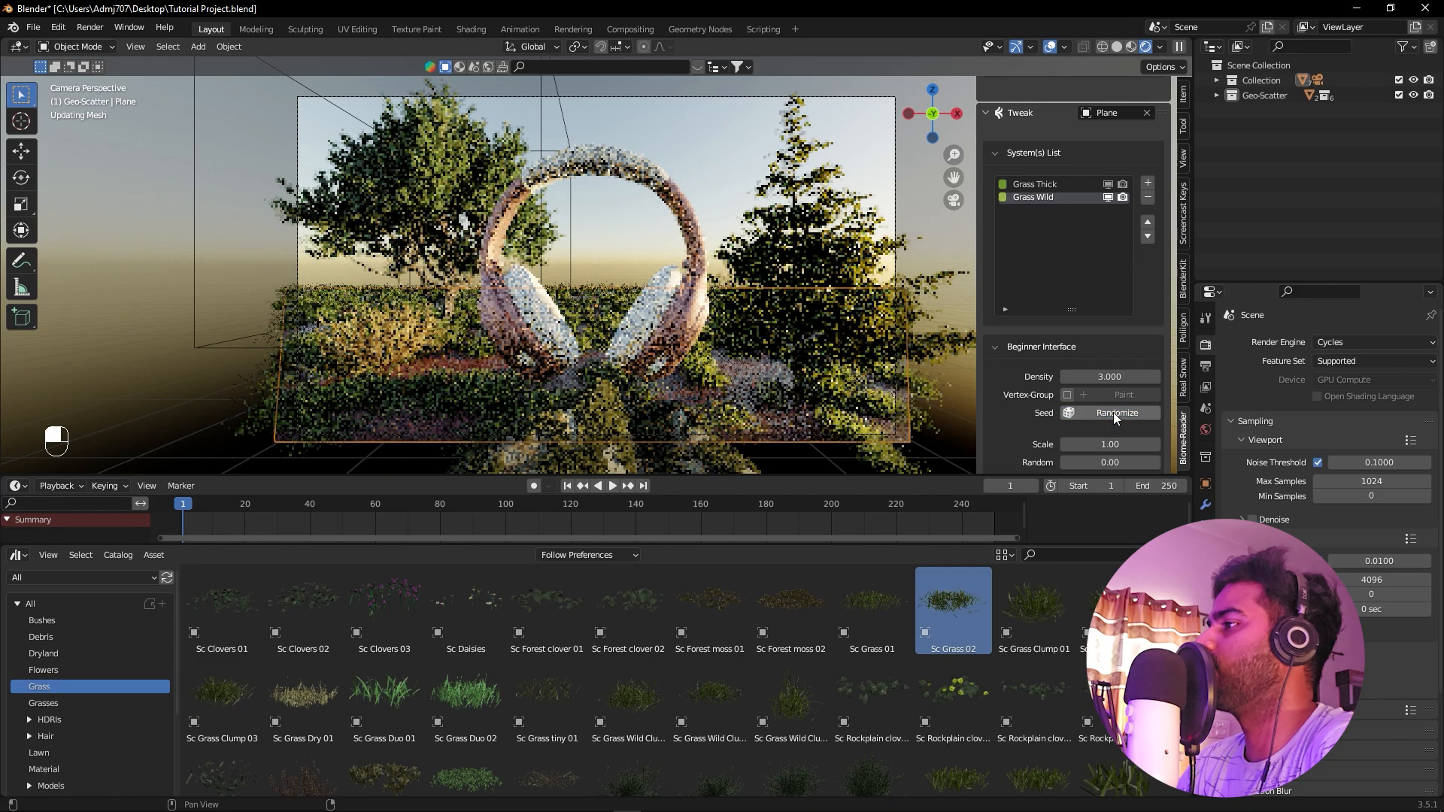
{"action": "left_click", "coordinate": [1113, 412]}
{"action": "left_click", "coordinate": [1113, 412]}
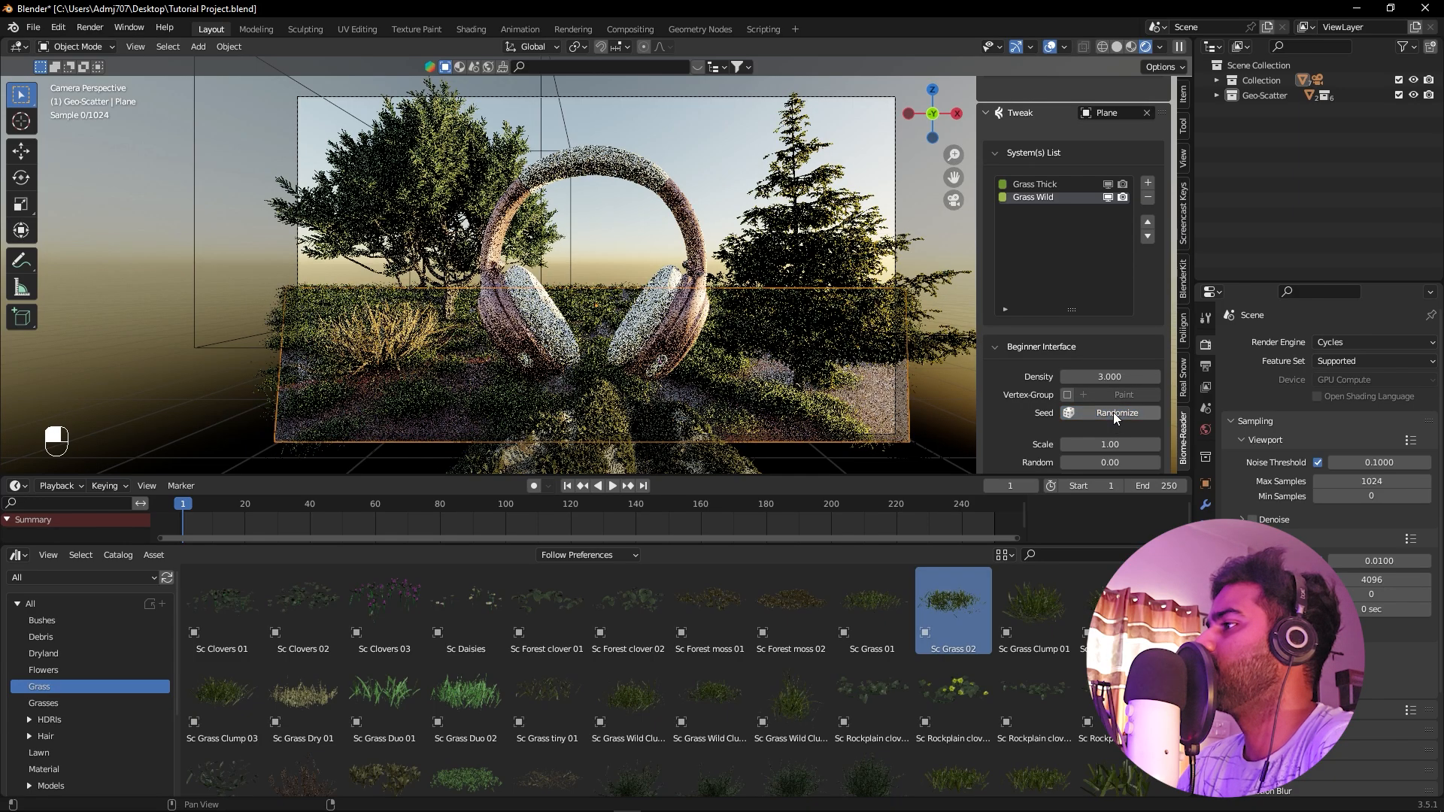
{"action": "left_click", "coordinate": [1113, 413]}
{"action": "left_click", "coordinate": [1113, 412]}
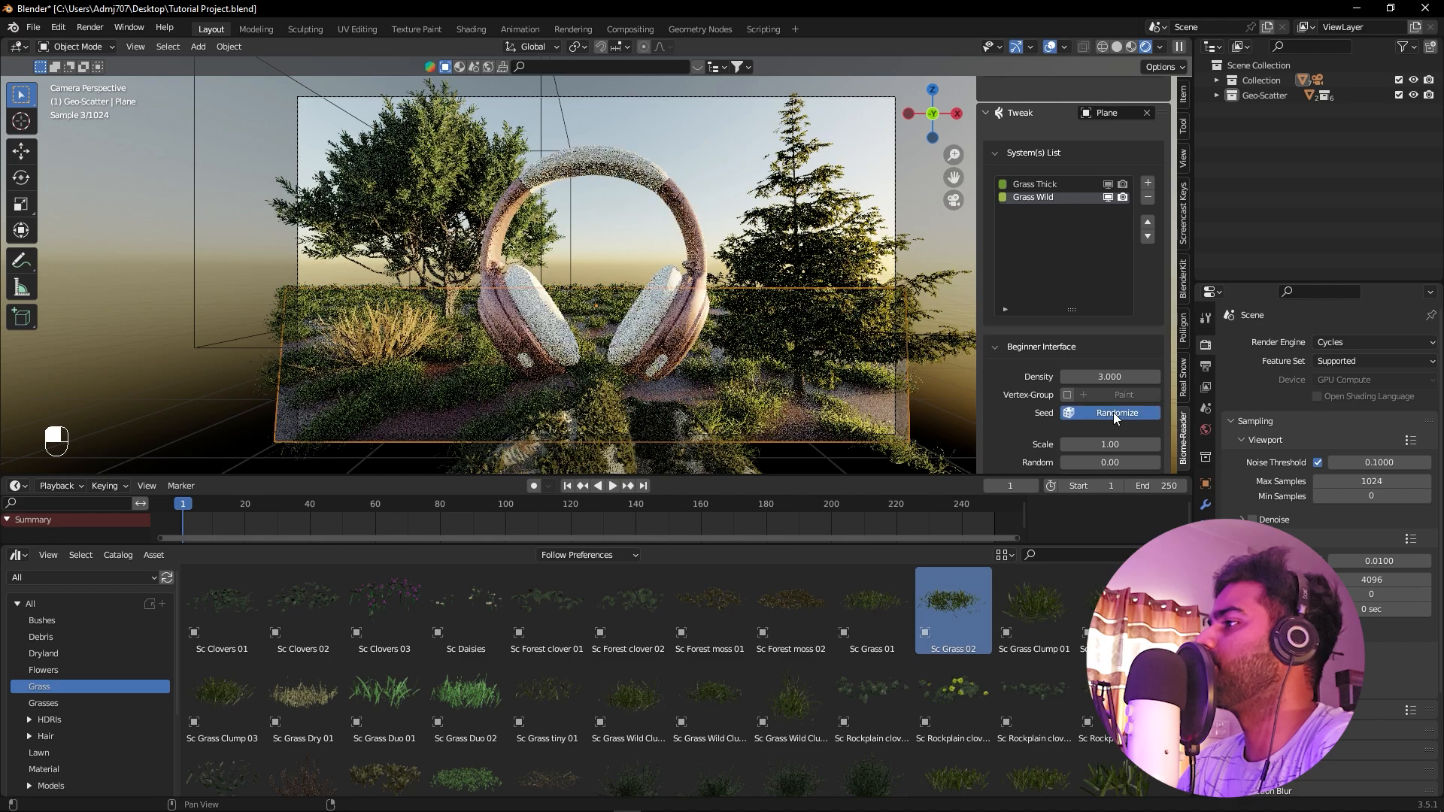
{"action": "left_click", "coordinate": [1113, 412]}
{"action": "left_click", "coordinate": [1113, 412]}
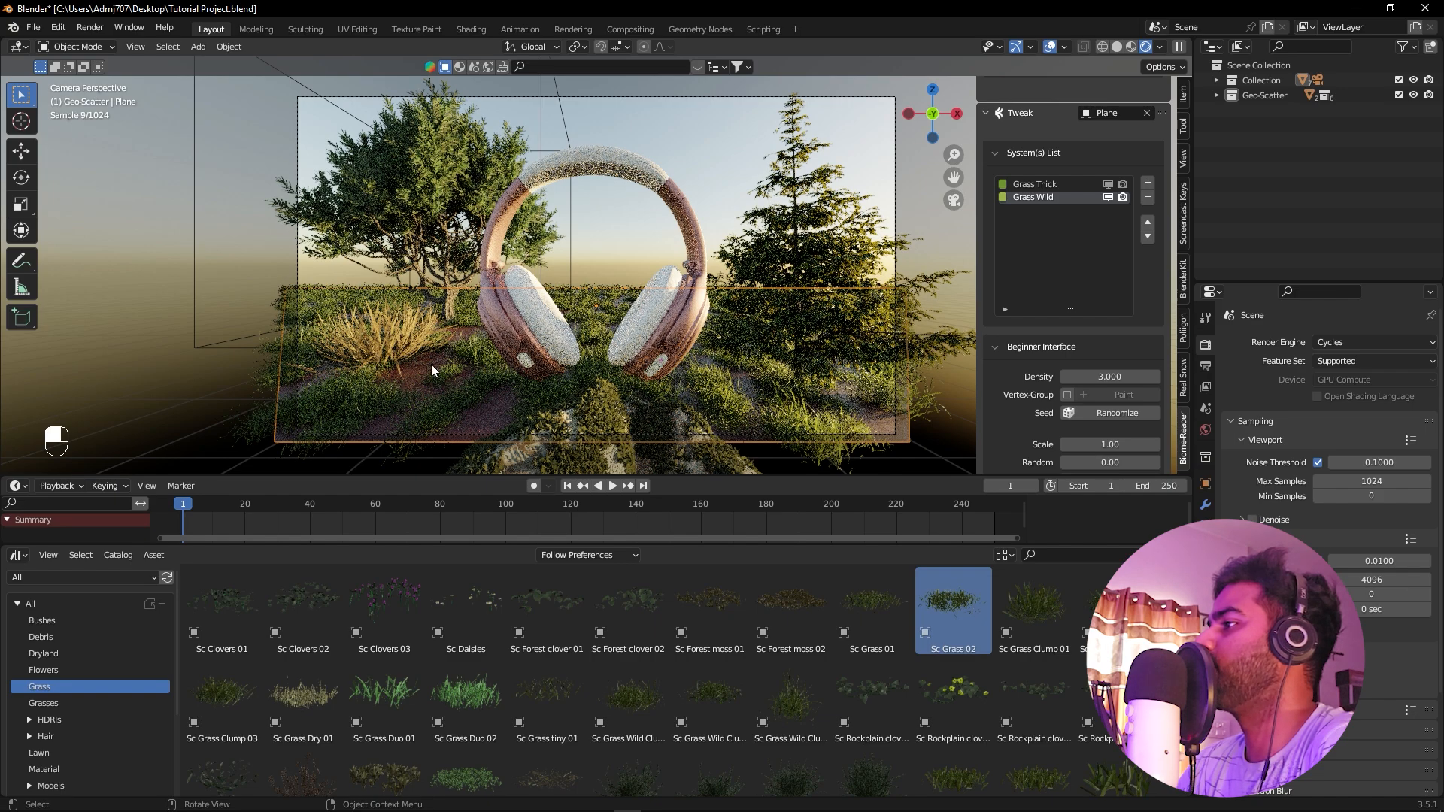
{"action": "left_click", "coordinate": [666, 122]}
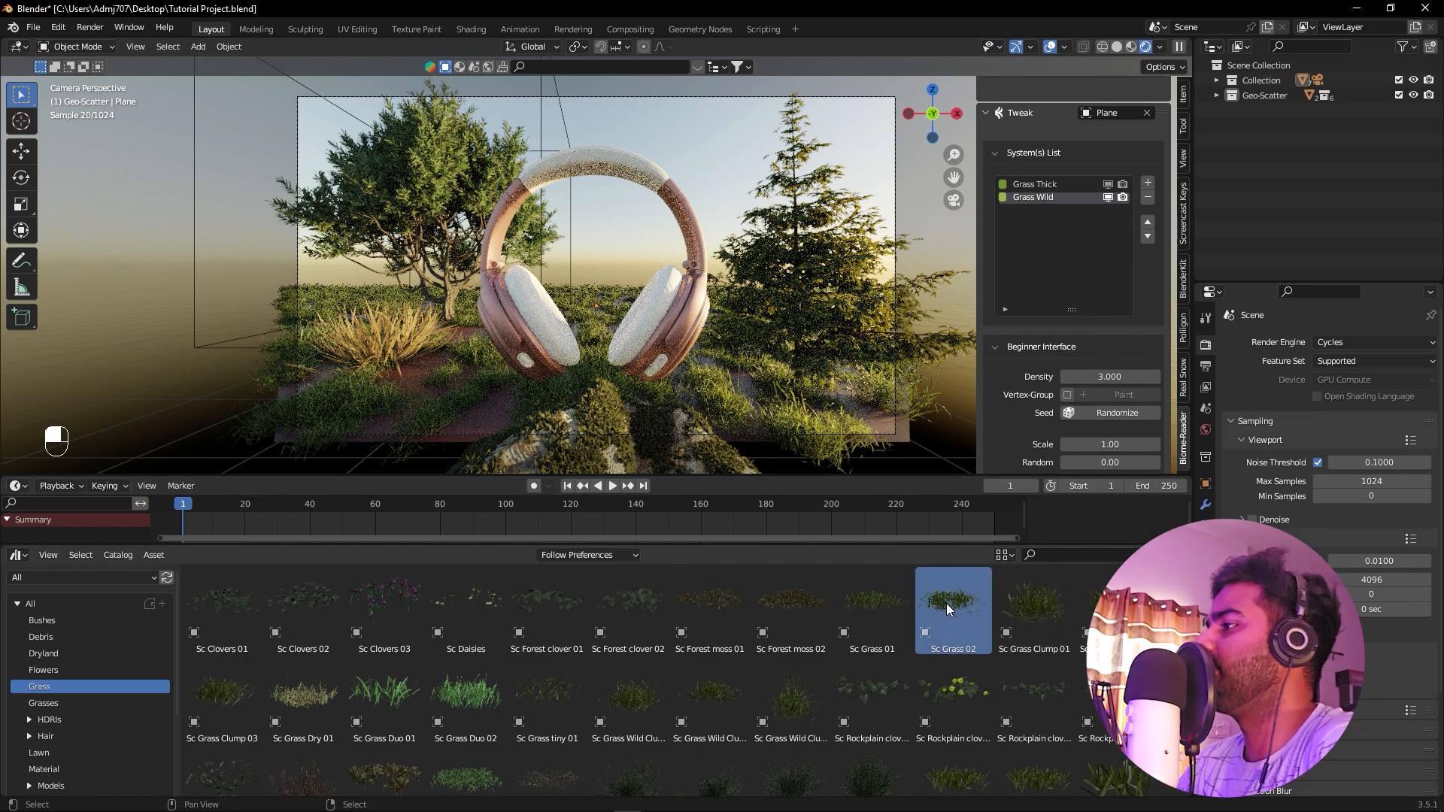
Place Sc Grass 02 on the bare soil near the dry bush, scale it to about 2.575, and move it to X -1.1469 m, Y 1.0273 m
{"action": "left_click_drag", "start_coordinate": [946, 603], "coordinate": [410, 374]}
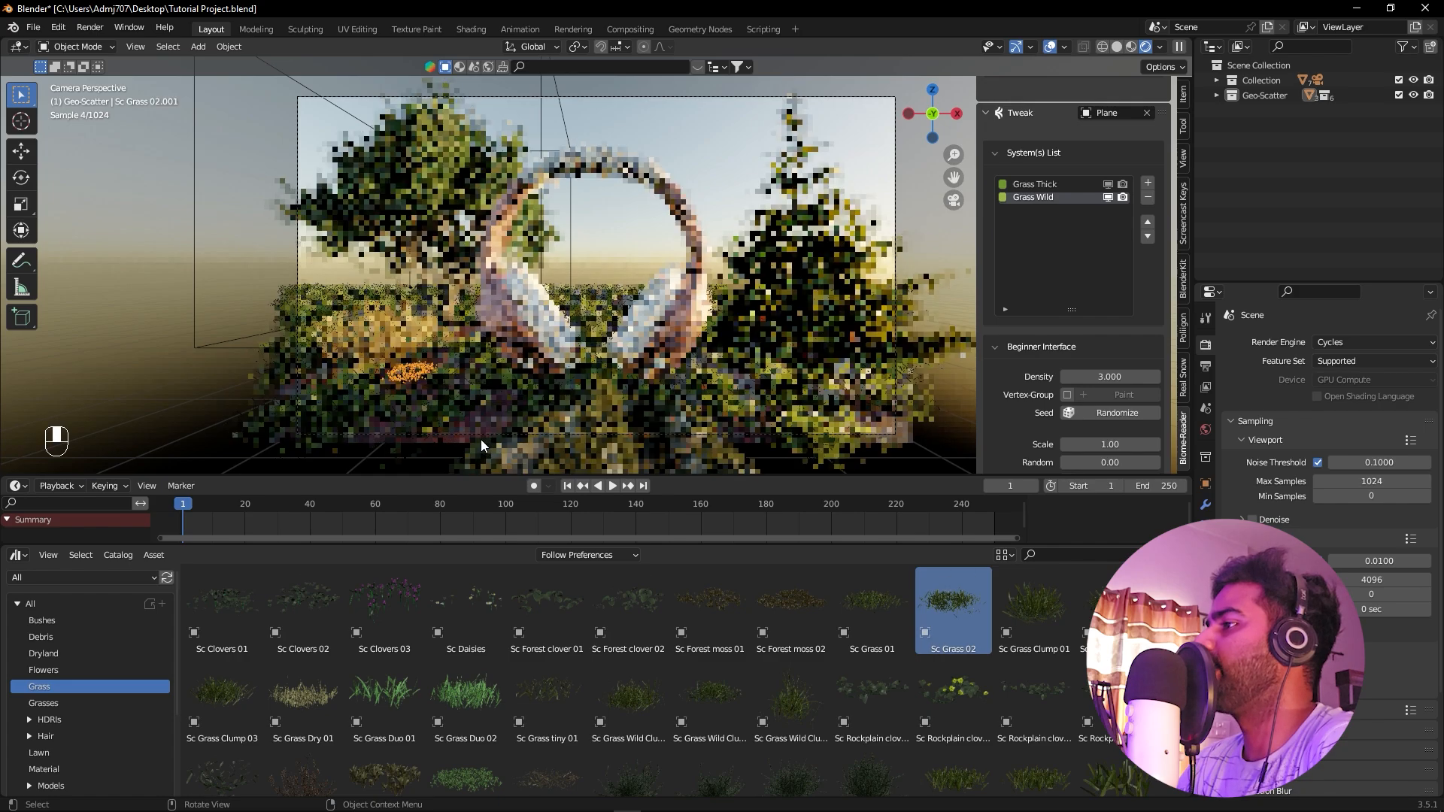
{"action": "key", "text": "s"}
{"action": "left_click", "coordinate": [630, 417]}
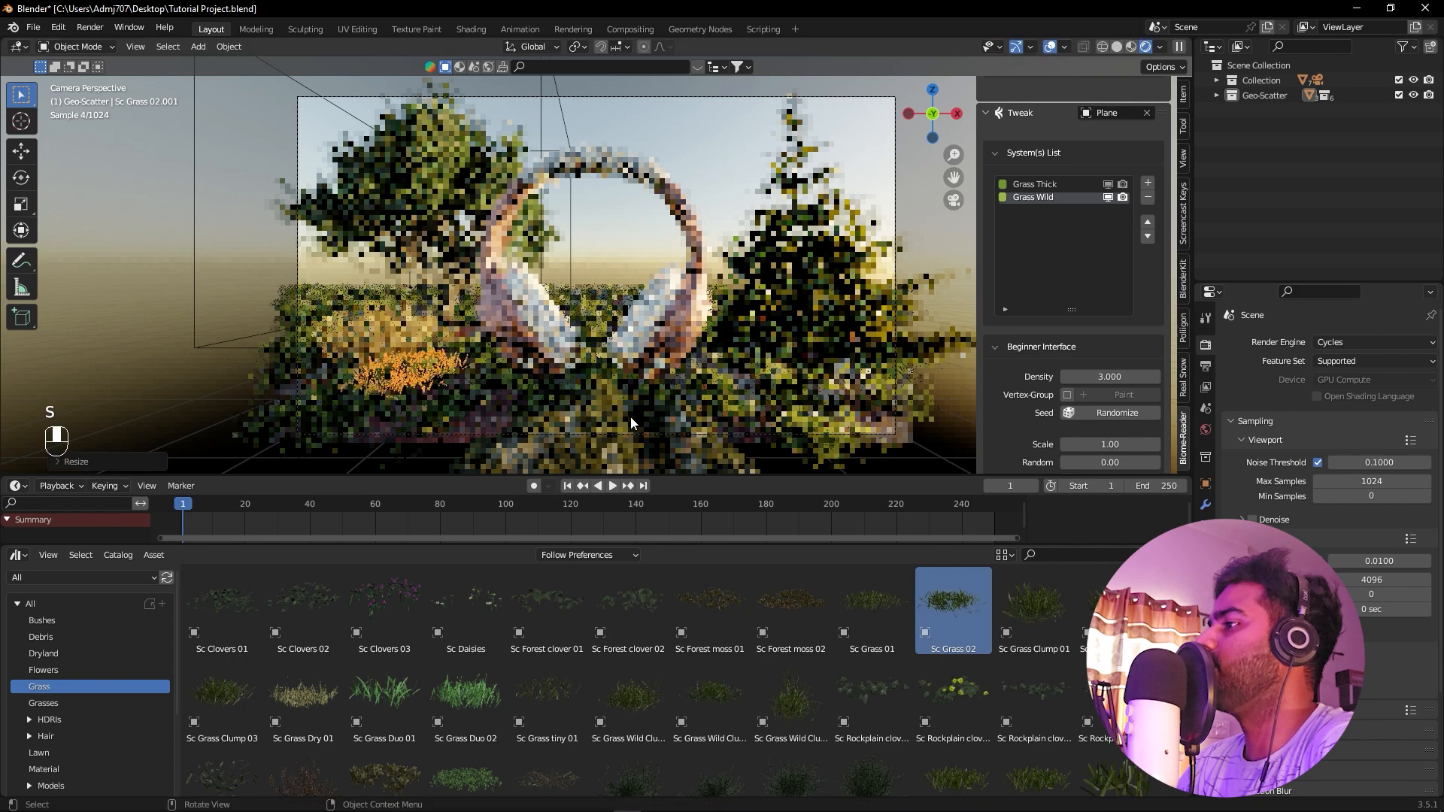
{"action": "left_click", "coordinate": [1183, 96]}
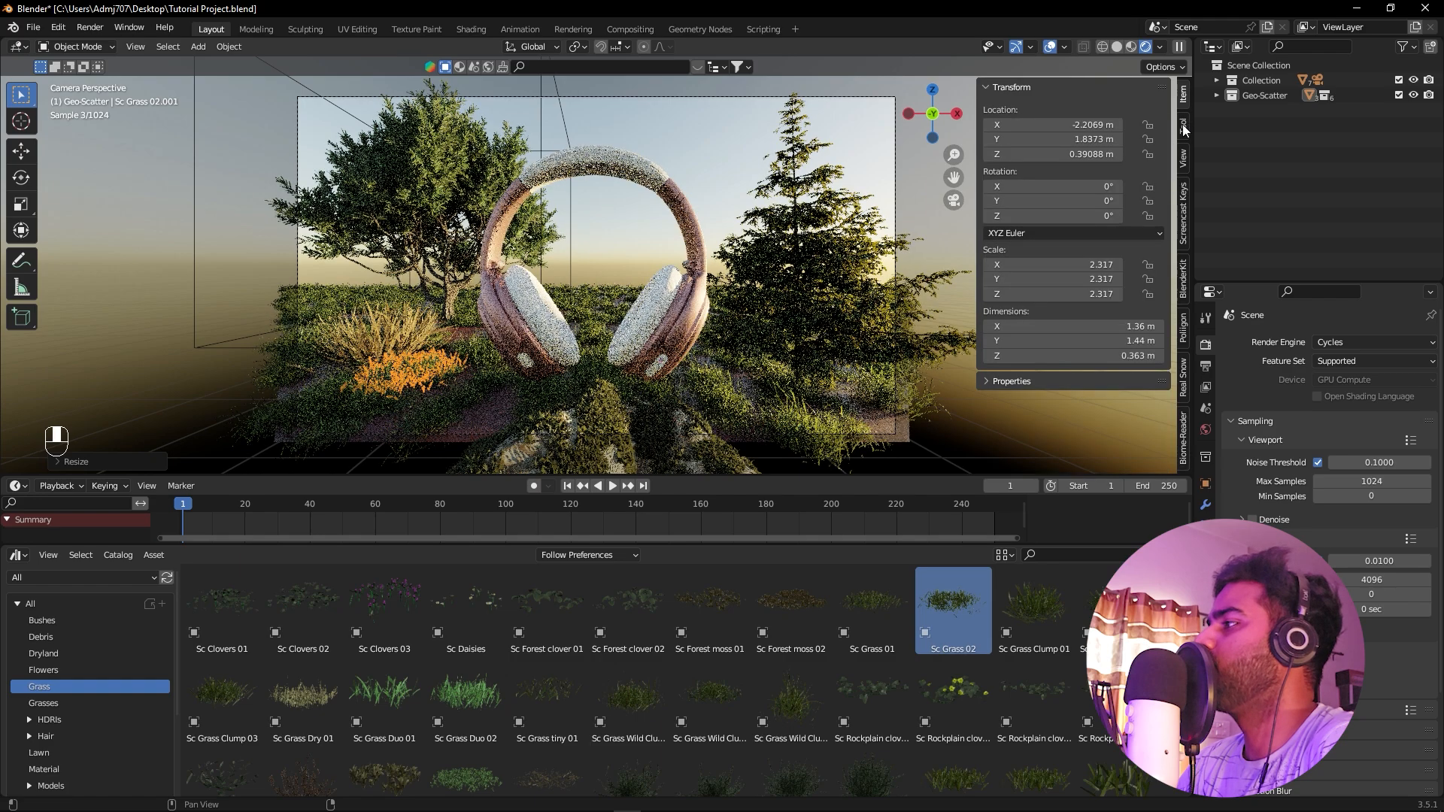
{"action": "left_click_drag", "start_coordinate": [1077, 139], "coordinate": [1035, 139]}
{"action": "mouse_move", "coordinate": [1077, 125]}
{"action": "left_mouse_down"}
{"action": "mouse_move", "coordinate": [1060, 125]}
{"action": "mouse_move", "coordinate": [1064, 140]}
{"action": "left_mouse_up"}
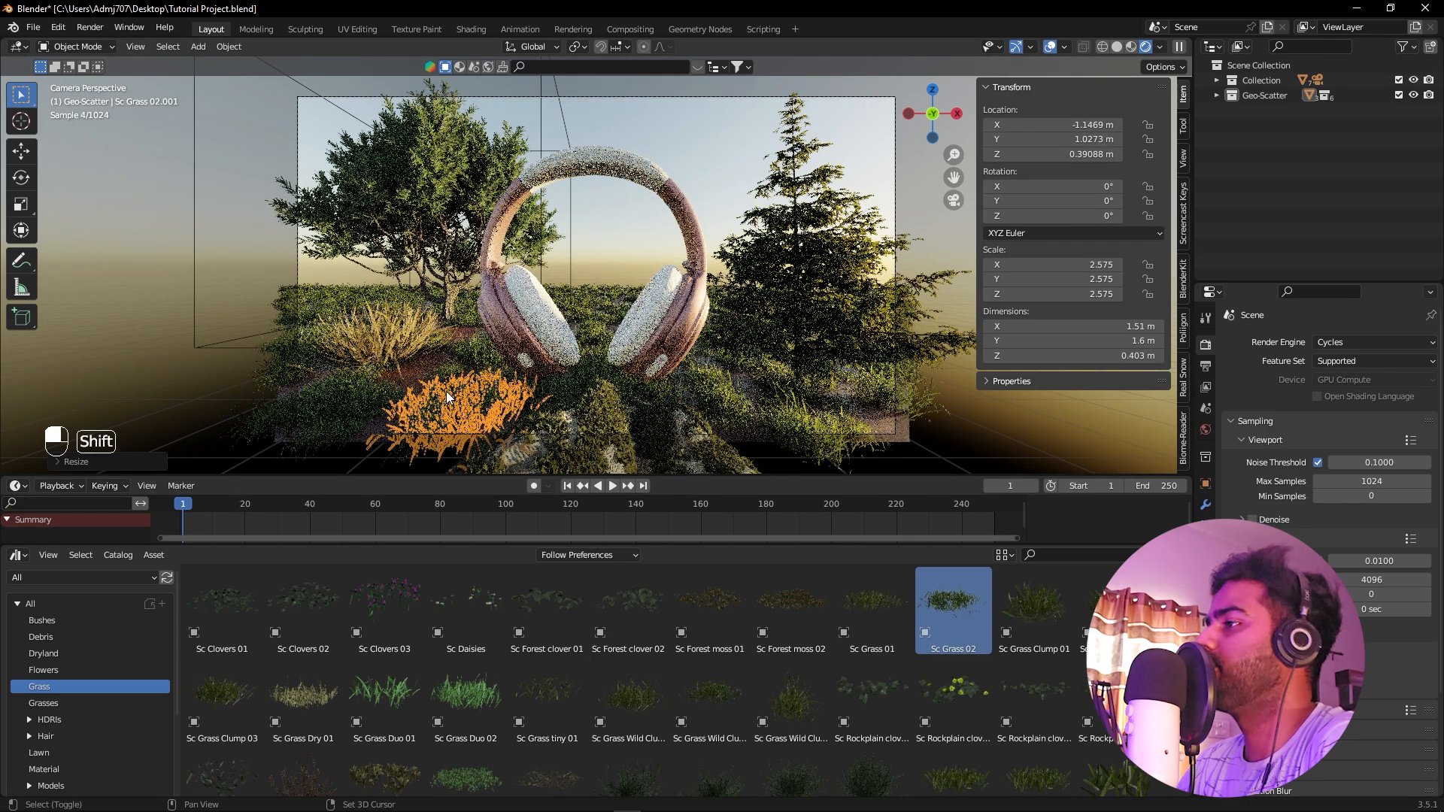
Duplicate the grass clump, rotate the copy -7.5° about Z, and position it at X -1.9869 m, Y 1.7773 m in solid shading
{"action": "key", "text": "shift+d"}
{"action": "right_click", "coordinate": [952, 216]}
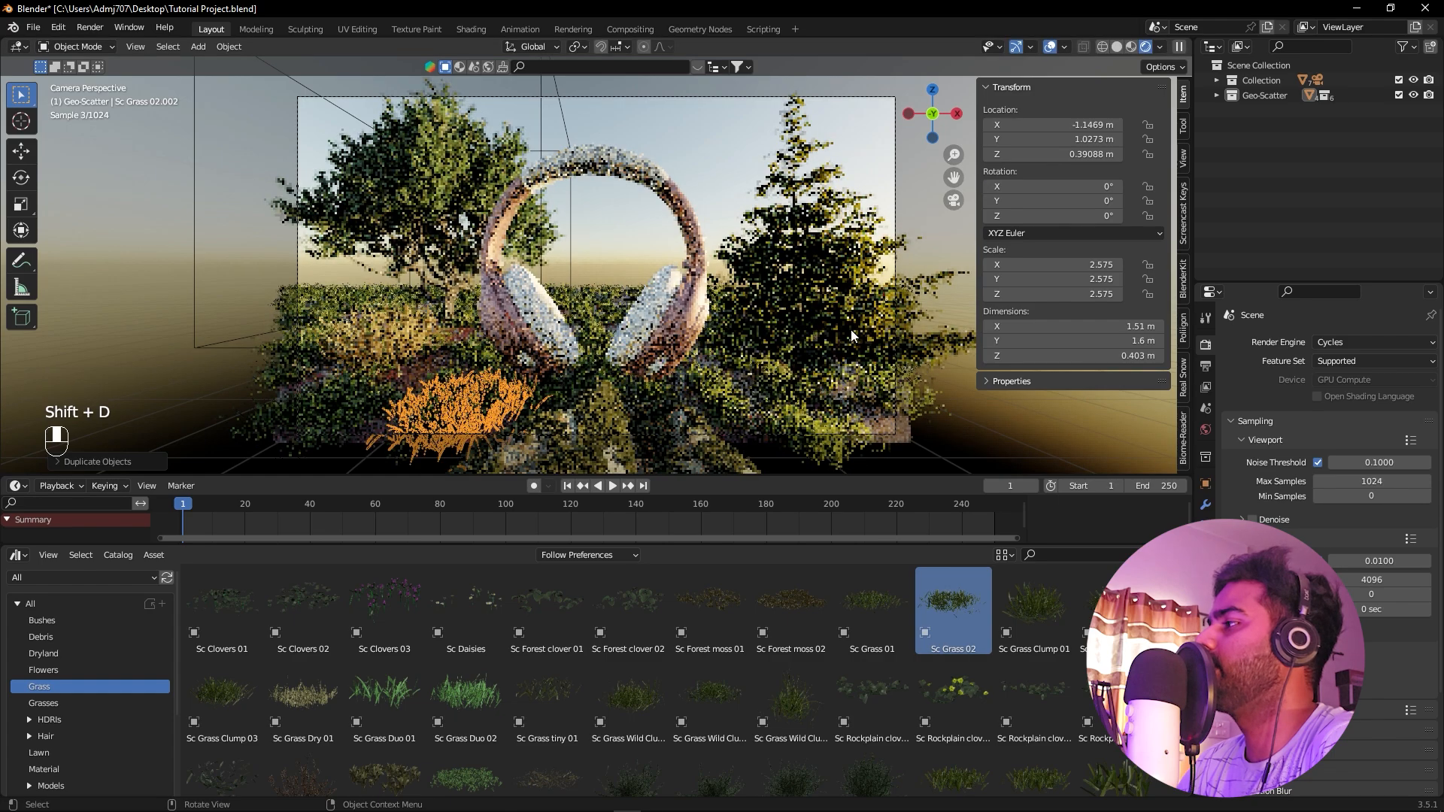
{"action": "left_click_drag", "start_coordinate": [1074, 125], "coordinate": [1086, 156]}
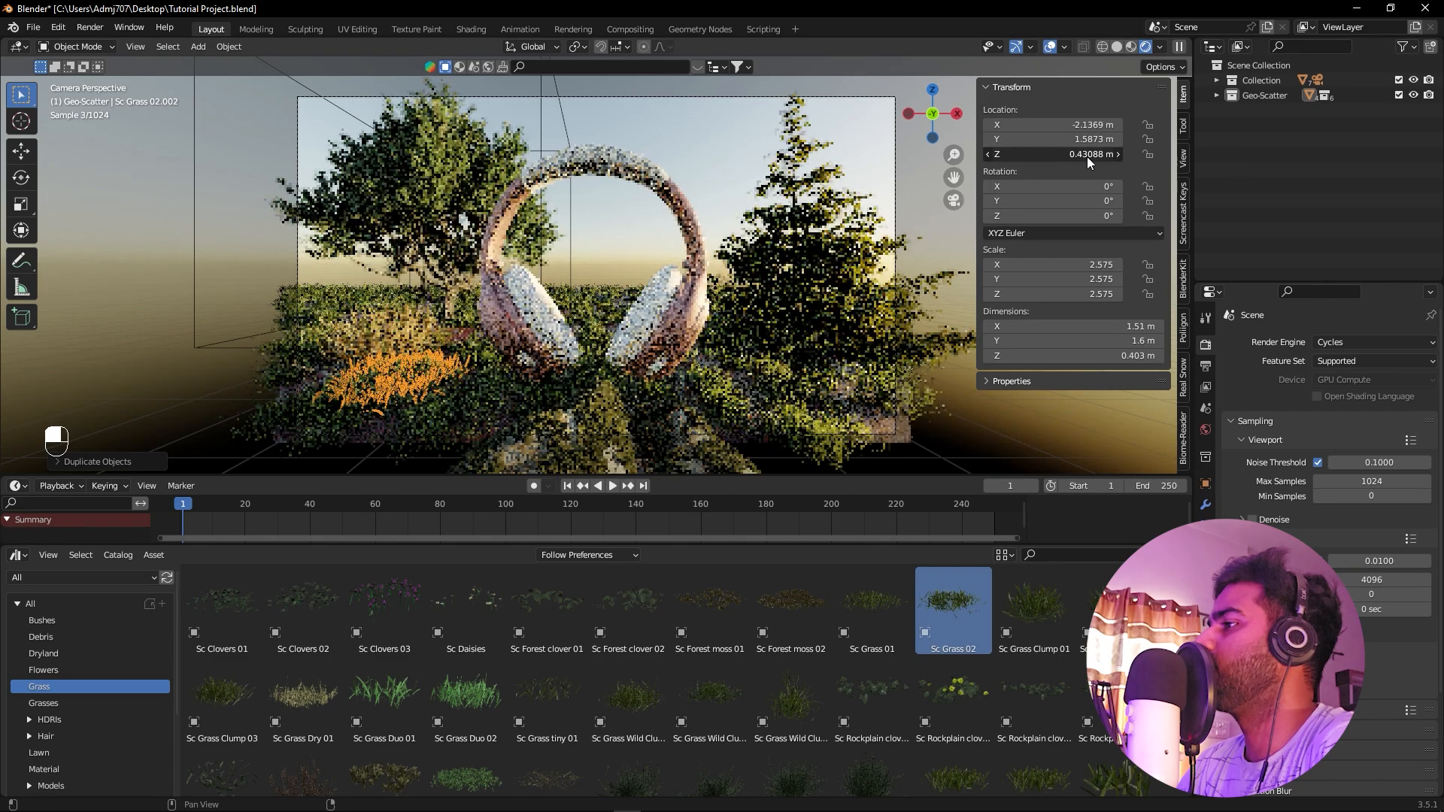
{"action": "key", "text": "ctrl+z"}
{"action": "left_click_drag", "start_coordinate": [1086, 216], "coordinate": [1070, 216]}
{"action": "left_click", "coordinate": [1117, 47]}
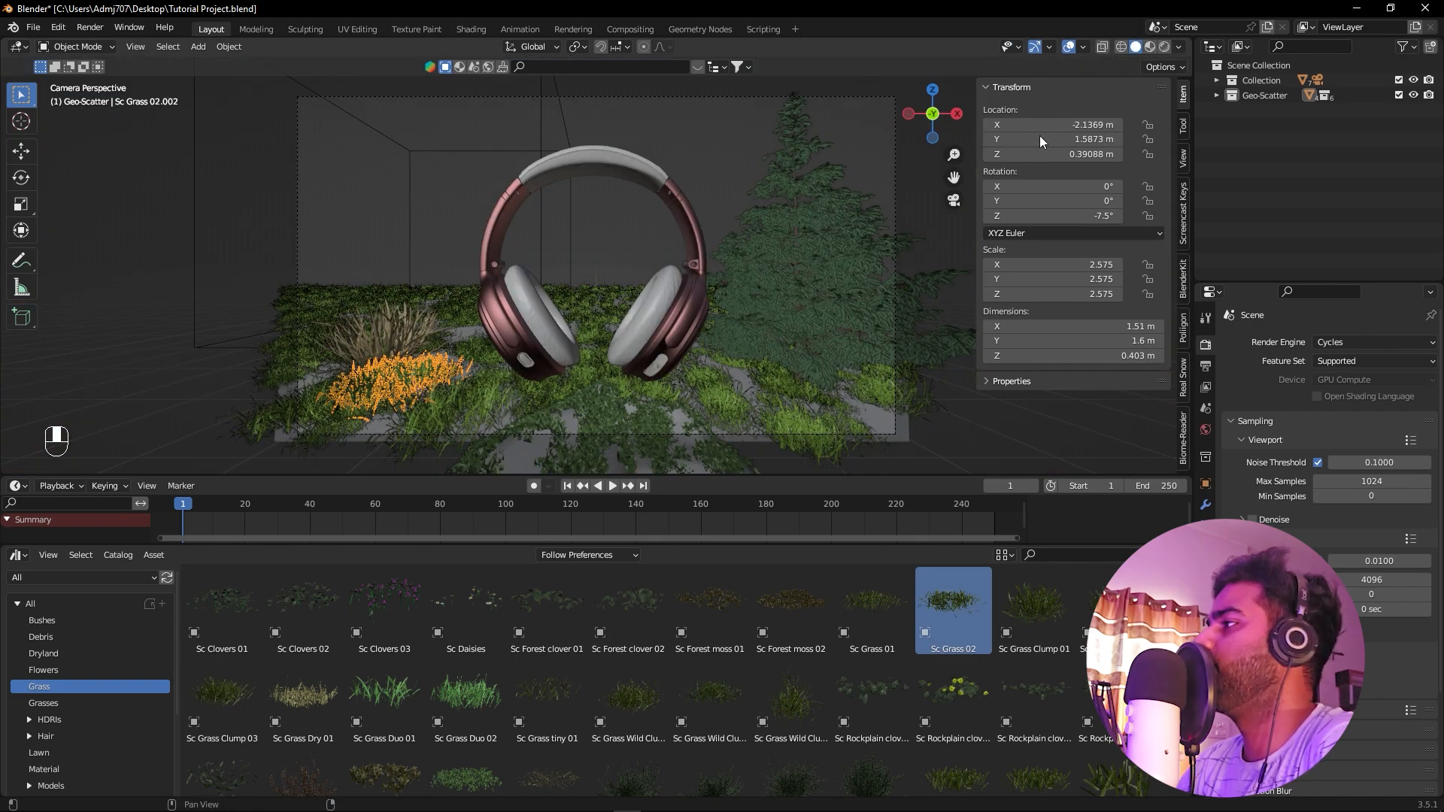
{"action": "mouse_move", "coordinate": [1053, 125]}
{"action": "left_mouse_down"}
{"action": "mouse_move", "coordinate": [1092, 140]}
{"action": "mouse_move", "coordinate": [1072, 127]}
{"action": "left_mouse_up"}
{"action": "left_click", "coordinate": [665, 170]}
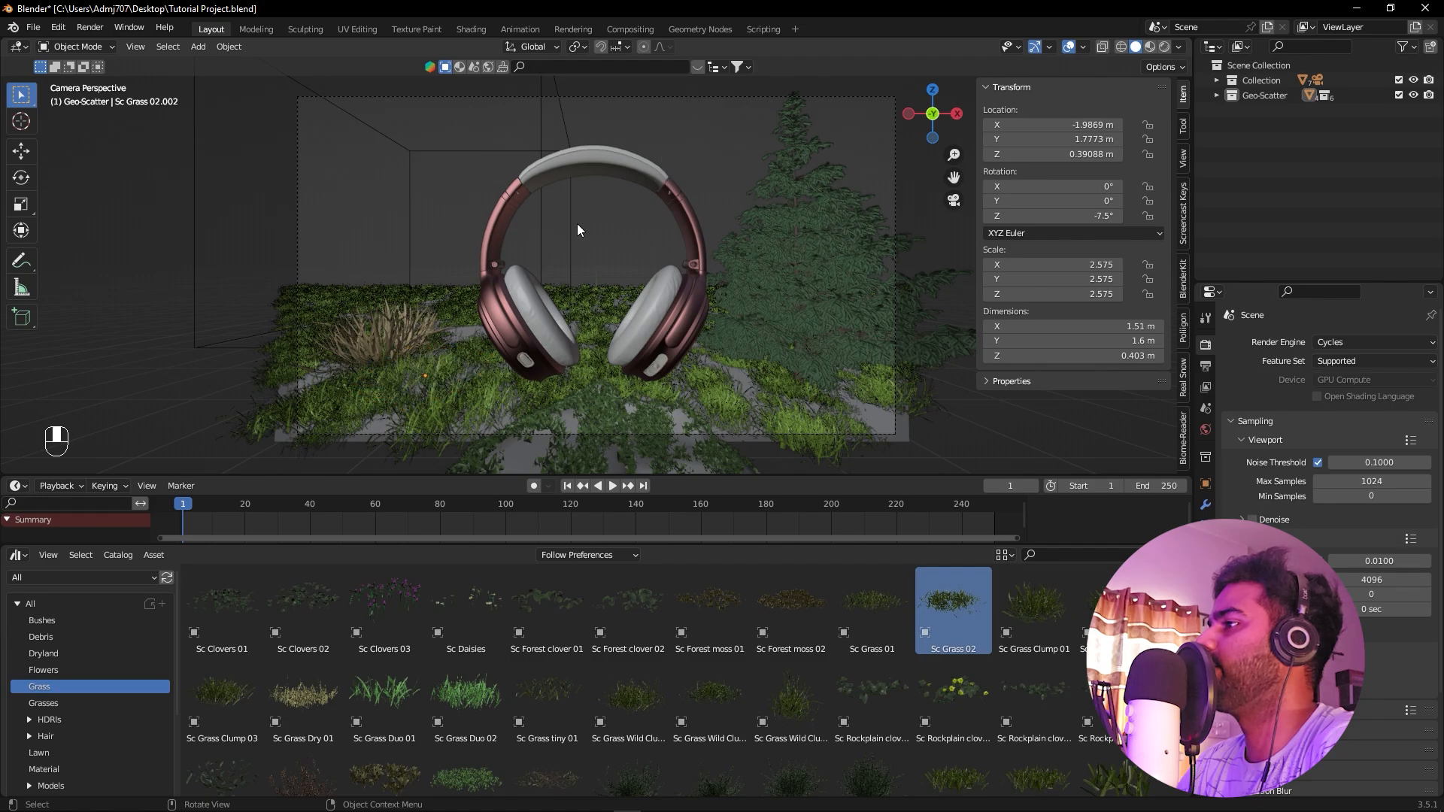
Duplicate the rotated grass clump and move the copy farther back to X -2.3769 m, Y 3.5873 m
{"action": "left_click", "coordinate": [432, 362]}
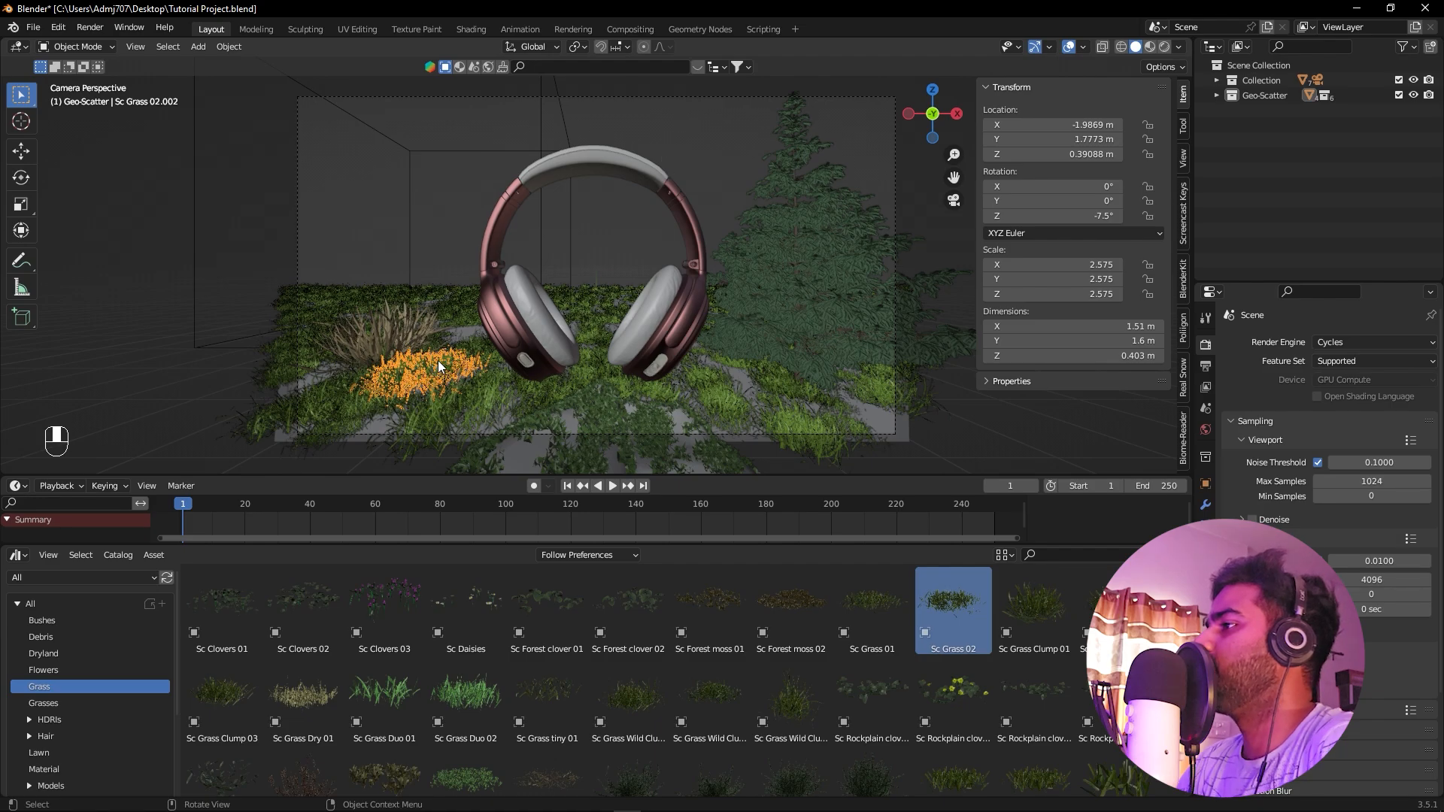
{"action": "key", "text": "shift+d"}
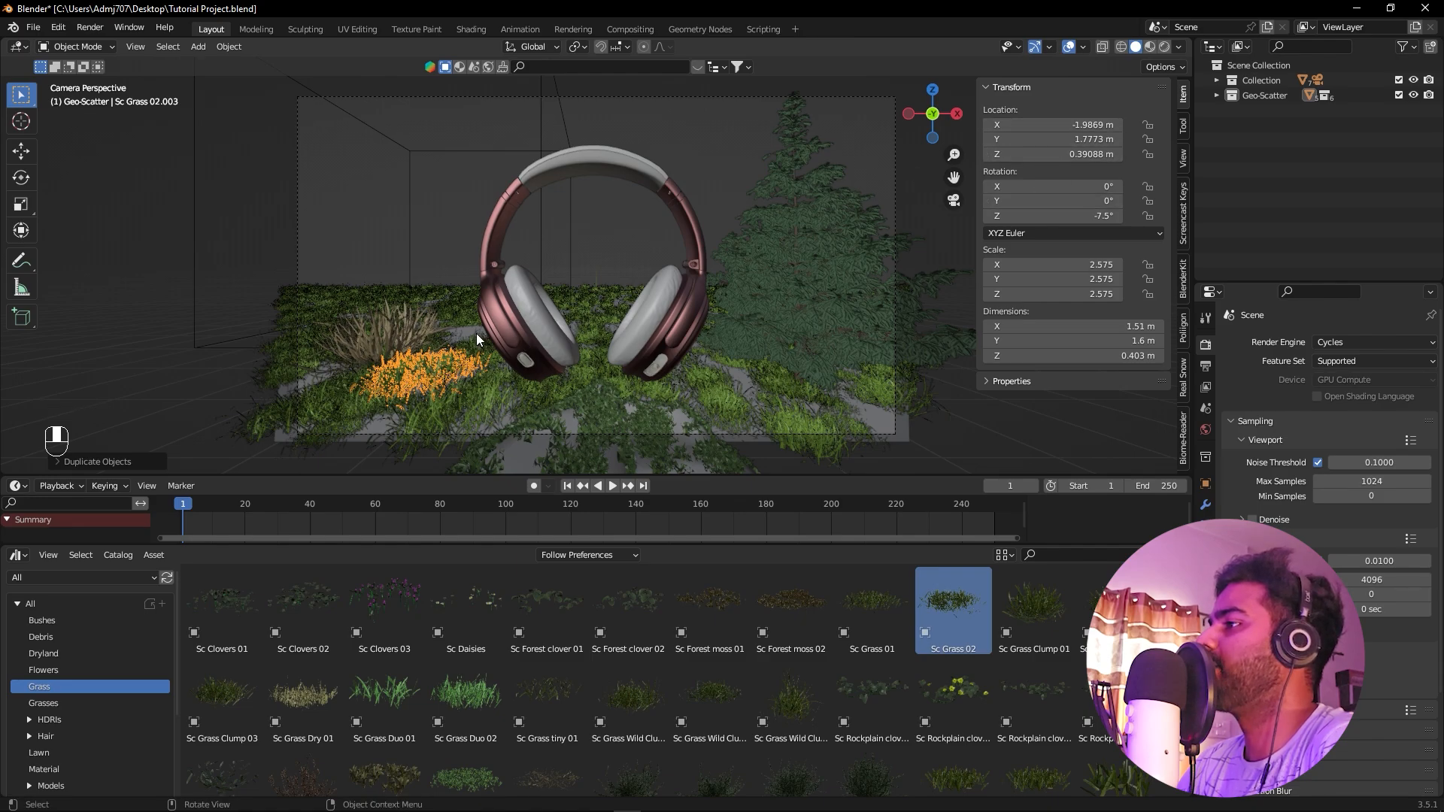
{"action": "mouse_move", "coordinate": [1068, 124]}
{"action": "left_mouse_down"}
{"action": "mouse_move", "coordinate": [1037, 124]}
{"action": "mouse_move", "coordinate": [1045, 139]}
{"action": "mouse_move", "coordinate": [1117, 139]}
{"action": "mouse_move", "coordinate": [1083, 139]}
{"action": "left_mouse_up"}
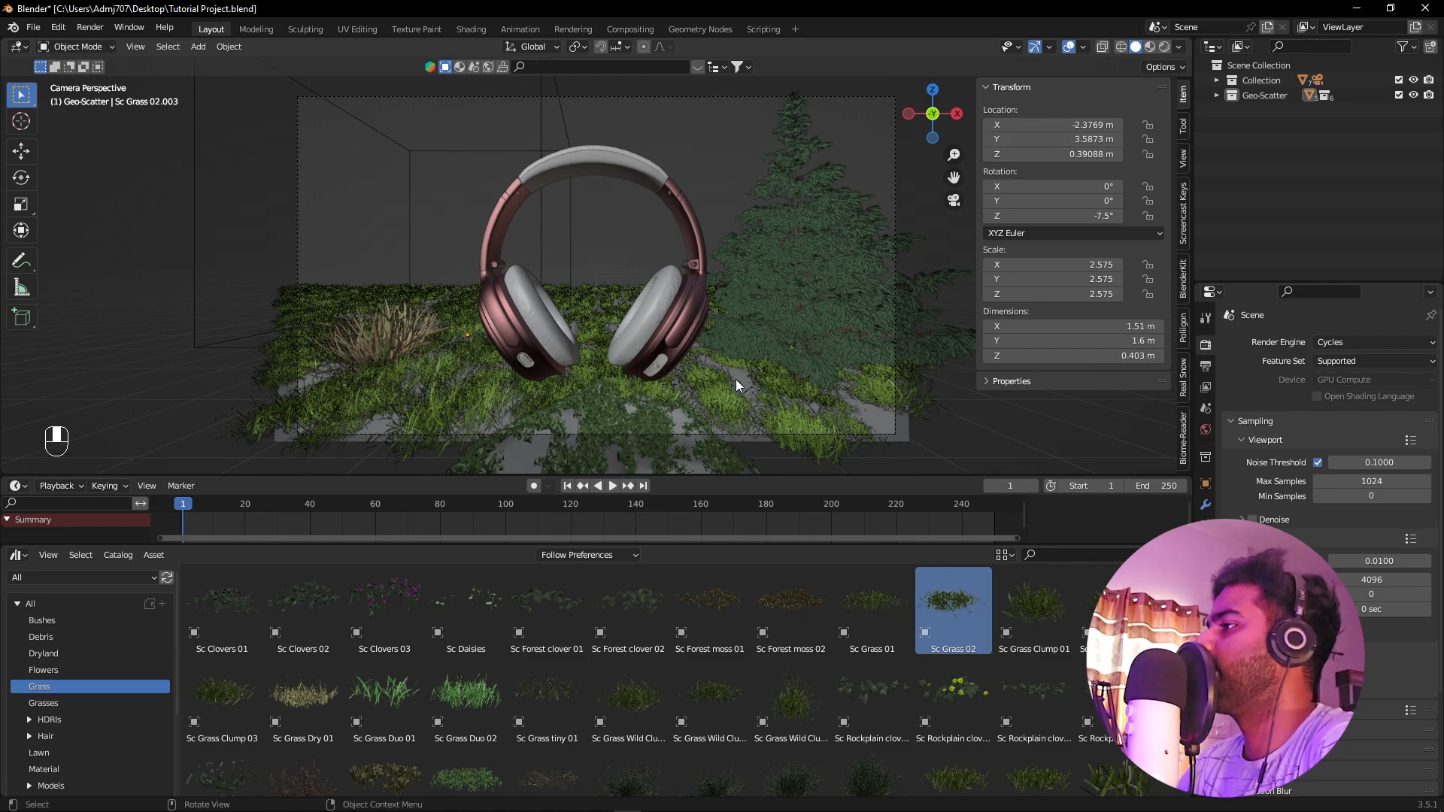
Duplicate the rotated clump again, move the copy to X 1.6931 m, Y 1.4073 m, and save the project in rendered view
{"action": "left_click", "coordinate": [389, 384]}
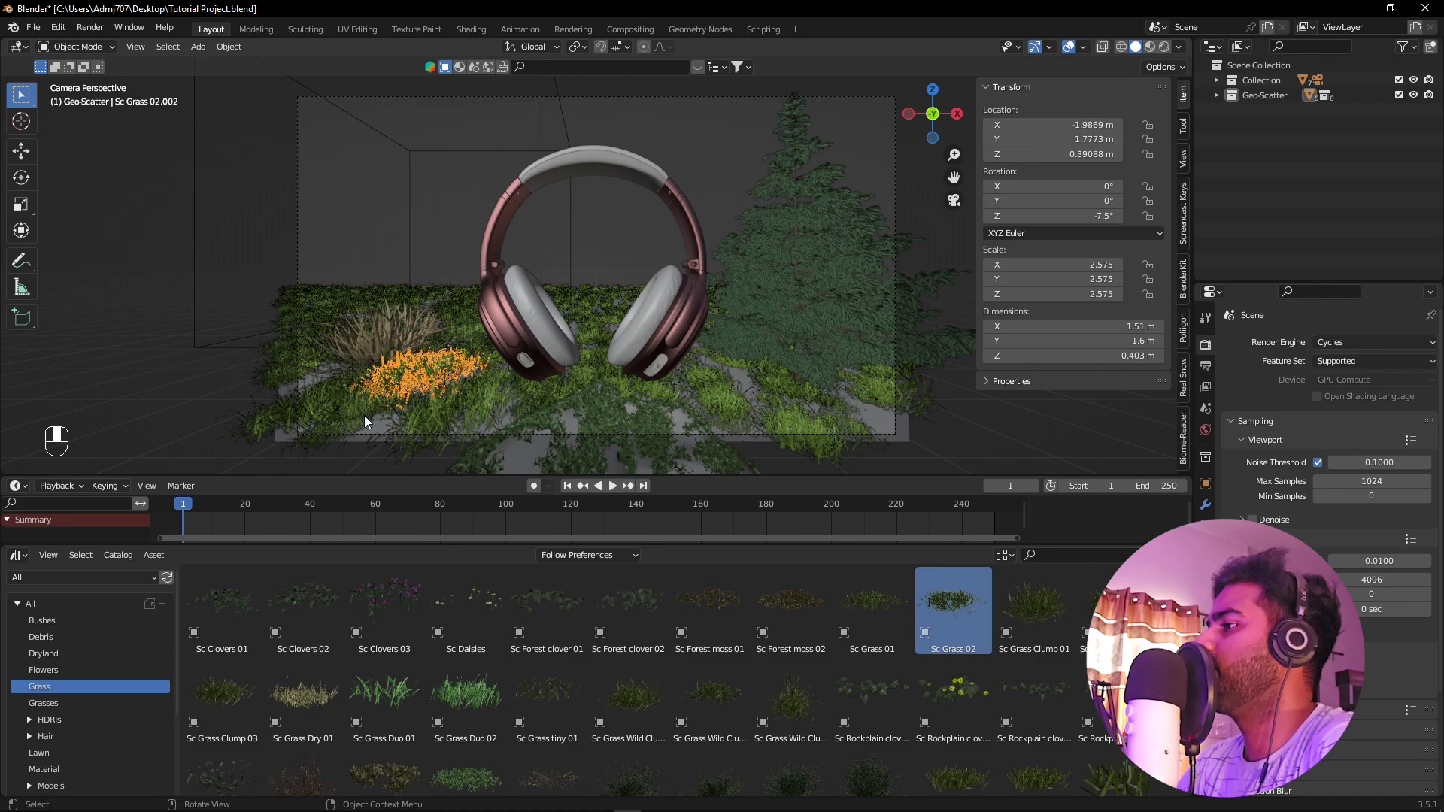
{"action": "key", "text": "shift"}
{"action": "key", "text": "shift+d"}
{"action": "left_click", "coordinate": [464, 378]}
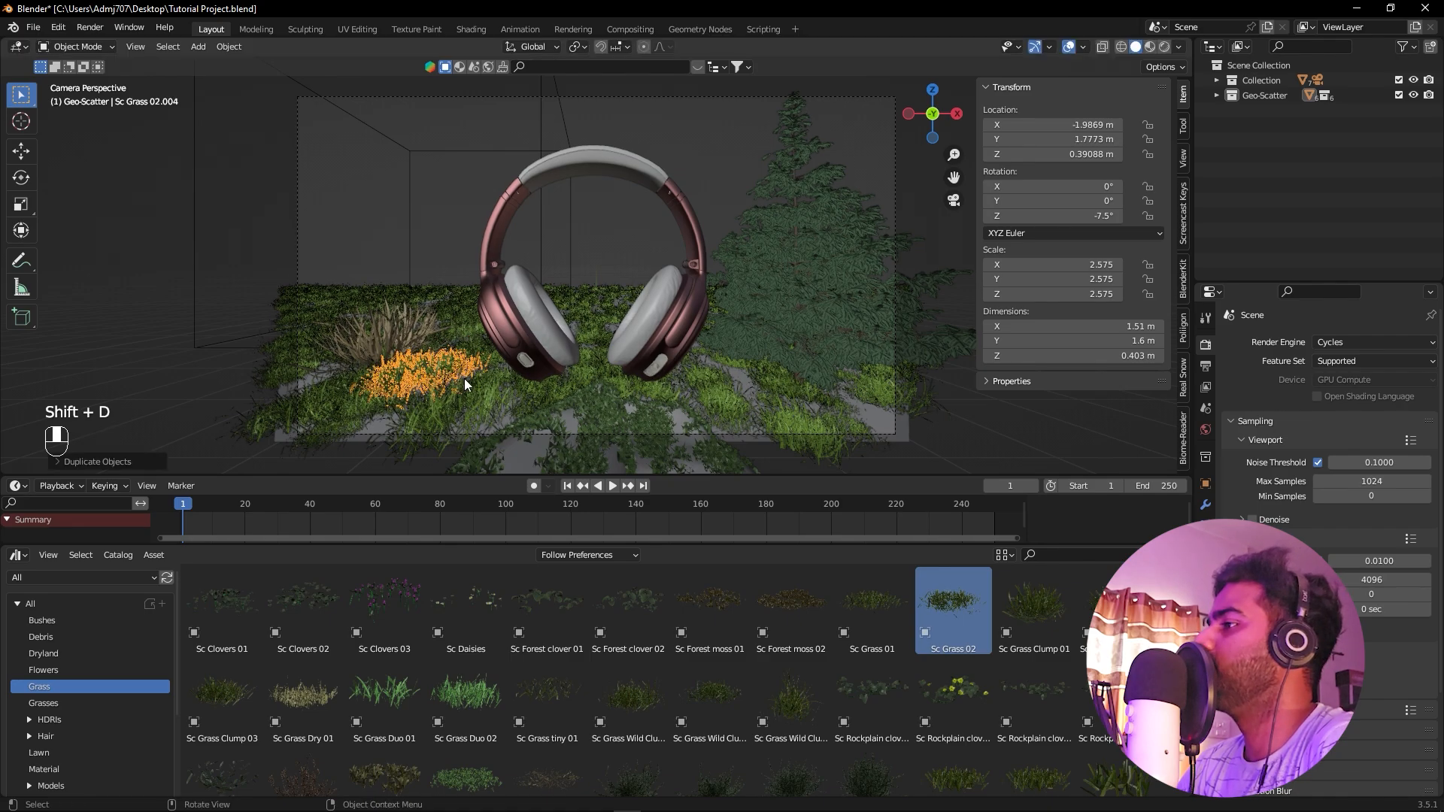
{"action": "mouse_move", "coordinate": [1053, 124]}
{"action": "left_mouse_down"}
{"action": "mouse_move", "coordinate": [1120, 125]}
{"action": "mouse_move", "coordinate": [1031, 139]}
{"action": "mouse_move", "coordinate": [1050, 125]}
{"action": "left_mouse_up"}
{"action": "left_click", "coordinate": [743, 405]}
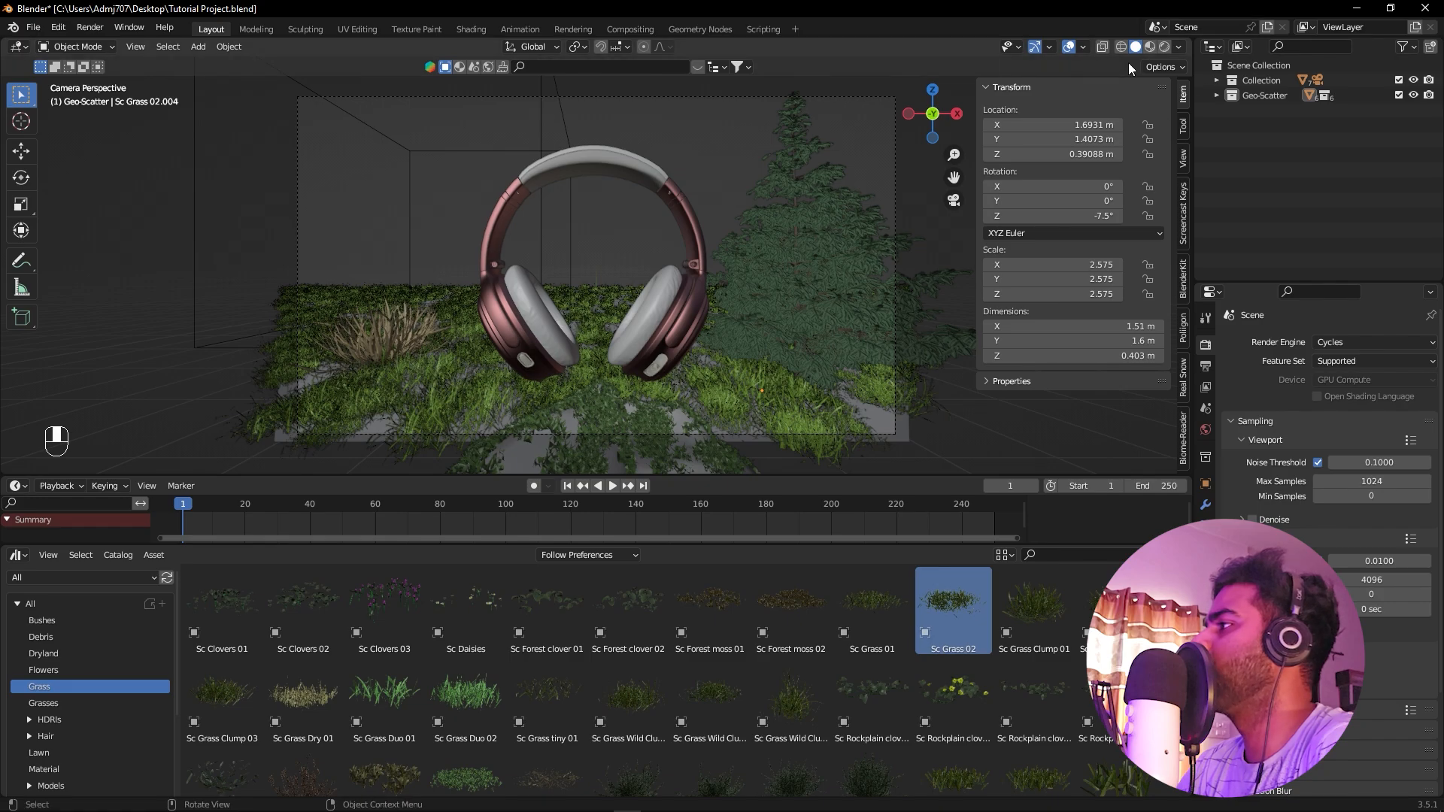
{"action": "left_click", "coordinate": [1163, 47]}
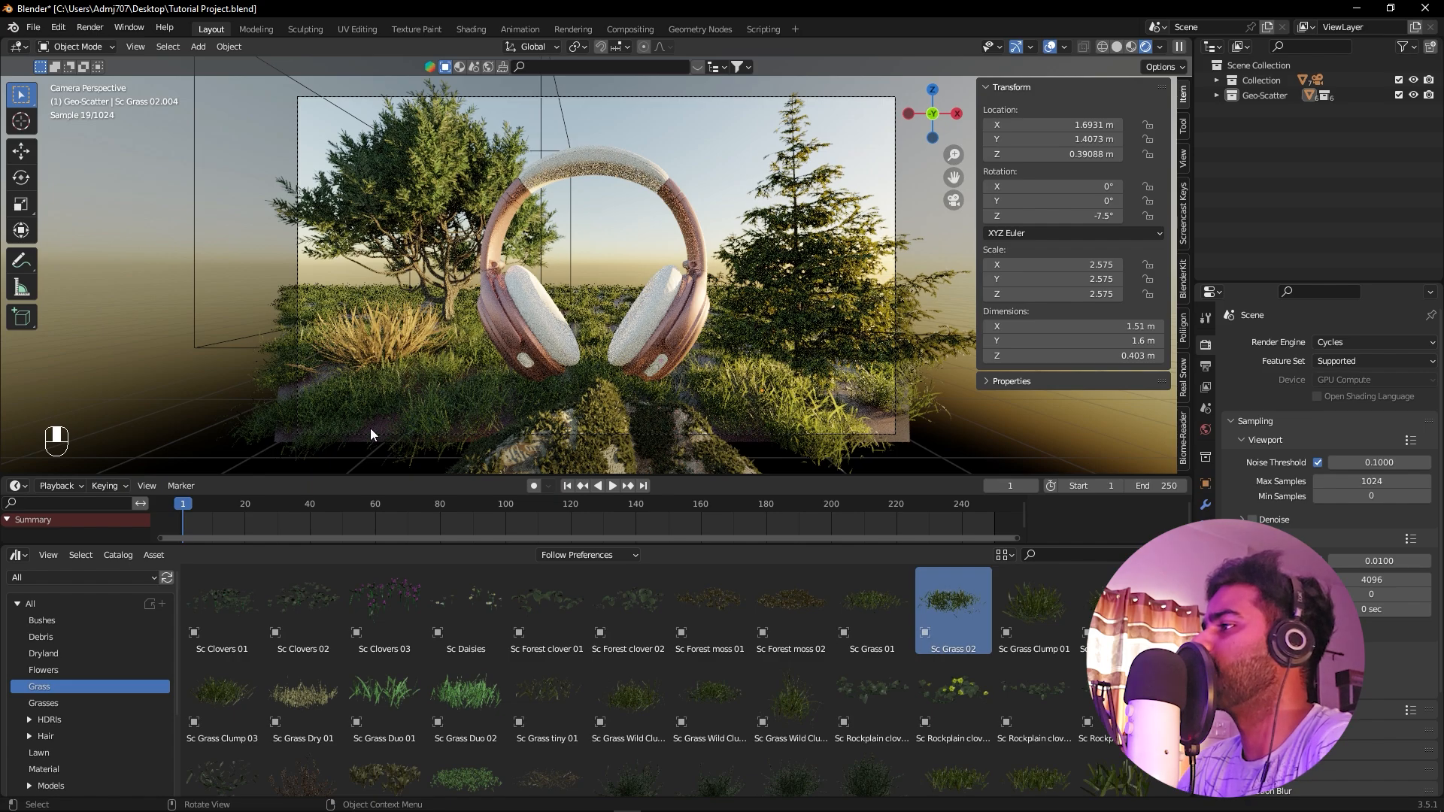
{"action": "key", "text": "ctrl+s"}
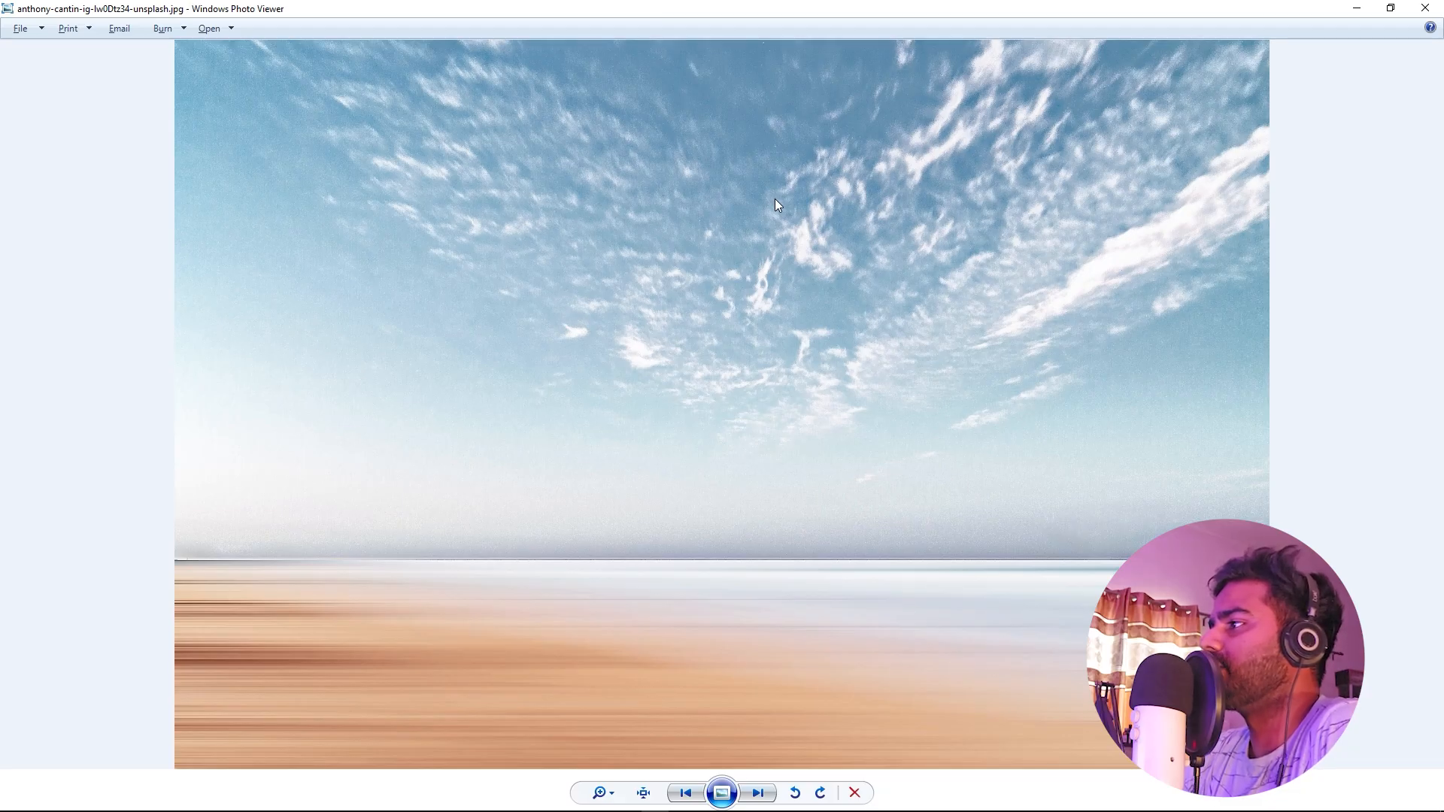
Switch to Windows Photo Viewer and browse the sky and landscape photos for a suitable background
{"action": "key", "text": "Right"}
{"action": "key", "text": "Right"}
{"action": "key", "text": "Right"}
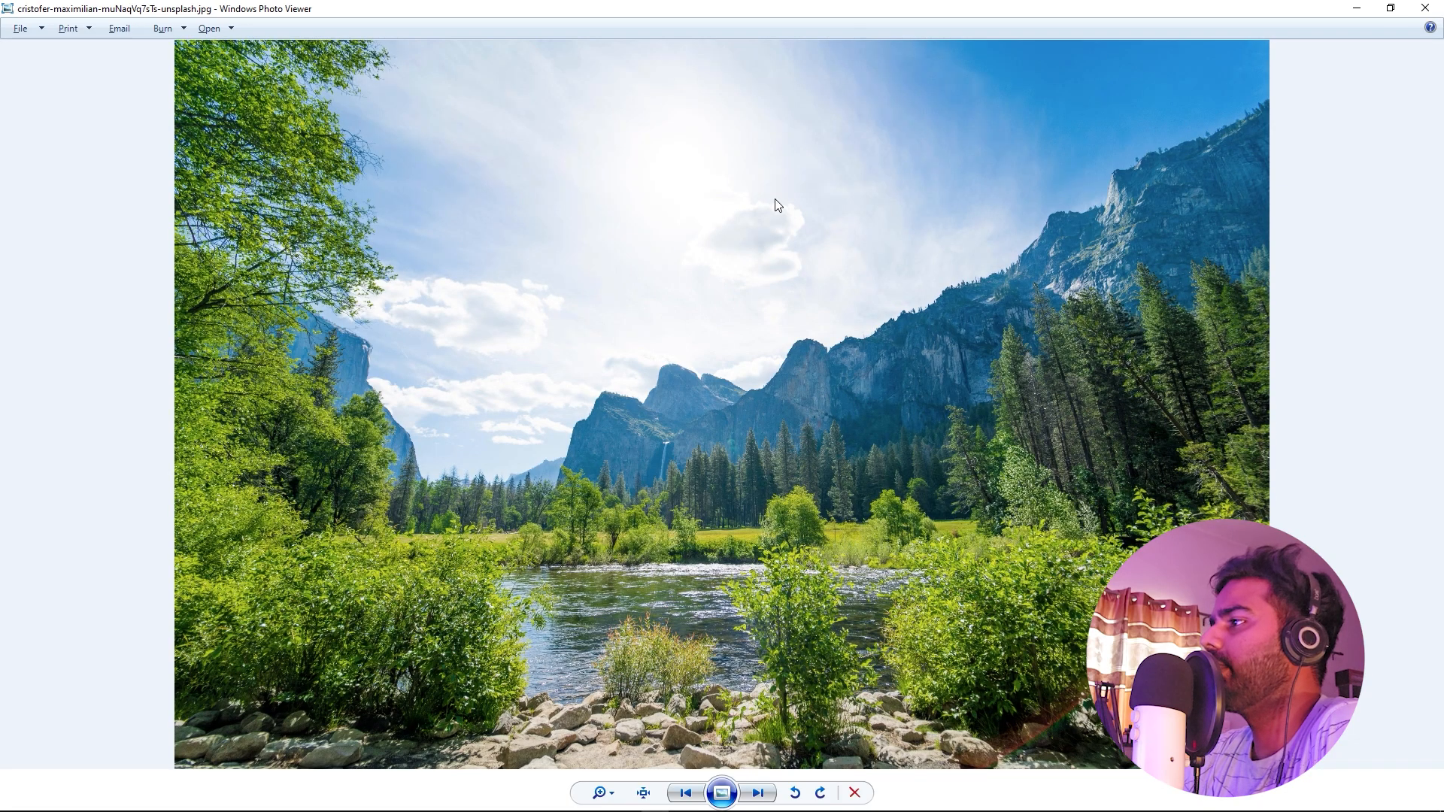
{"action": "key", "text": "Right"}
{"action": "key", "text": "Right"}
{"action": "key", "text": "Right"}
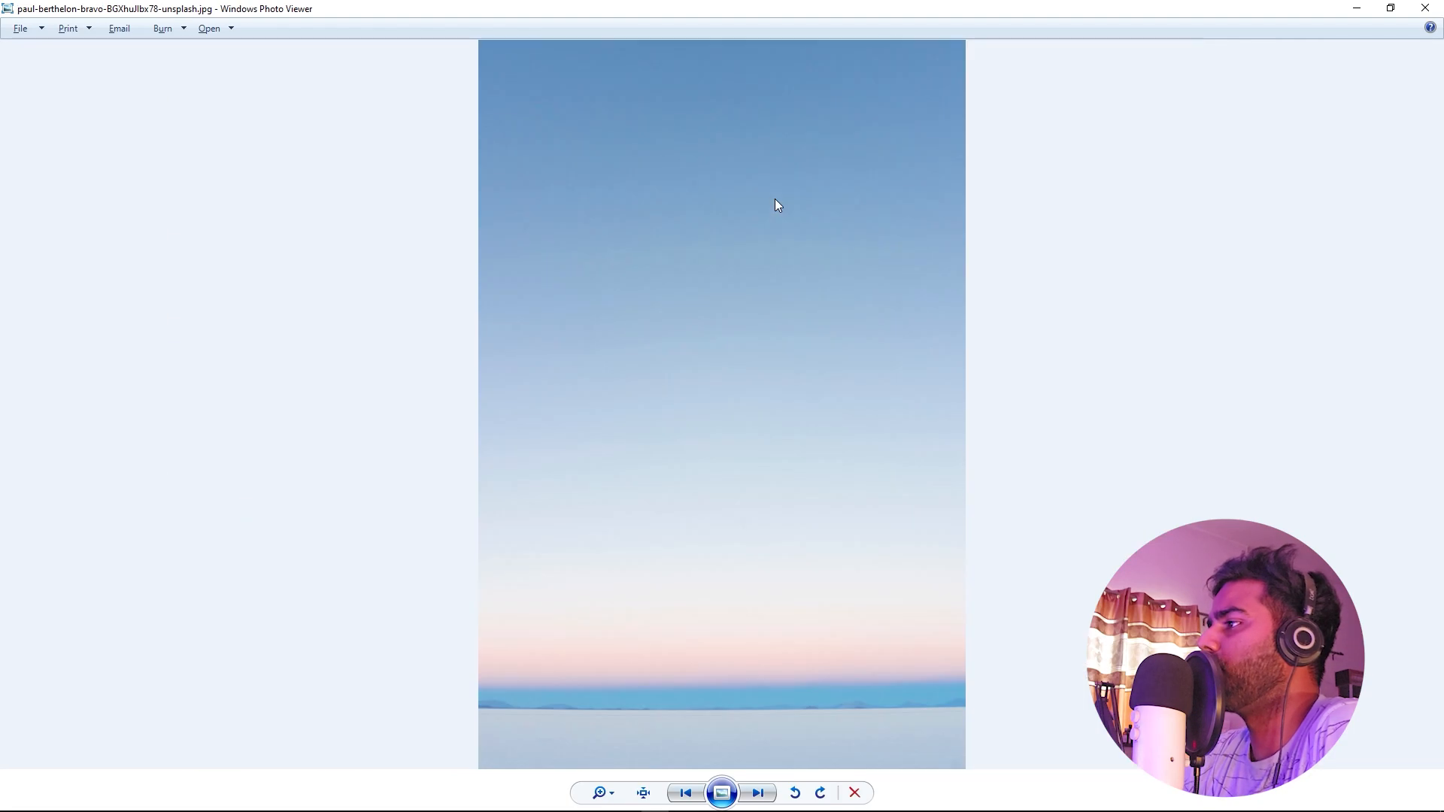
{"action": "key", "text": "Left"}
{"action": "key", "text": "Left"}
{"action": "key", "text": "Left"}
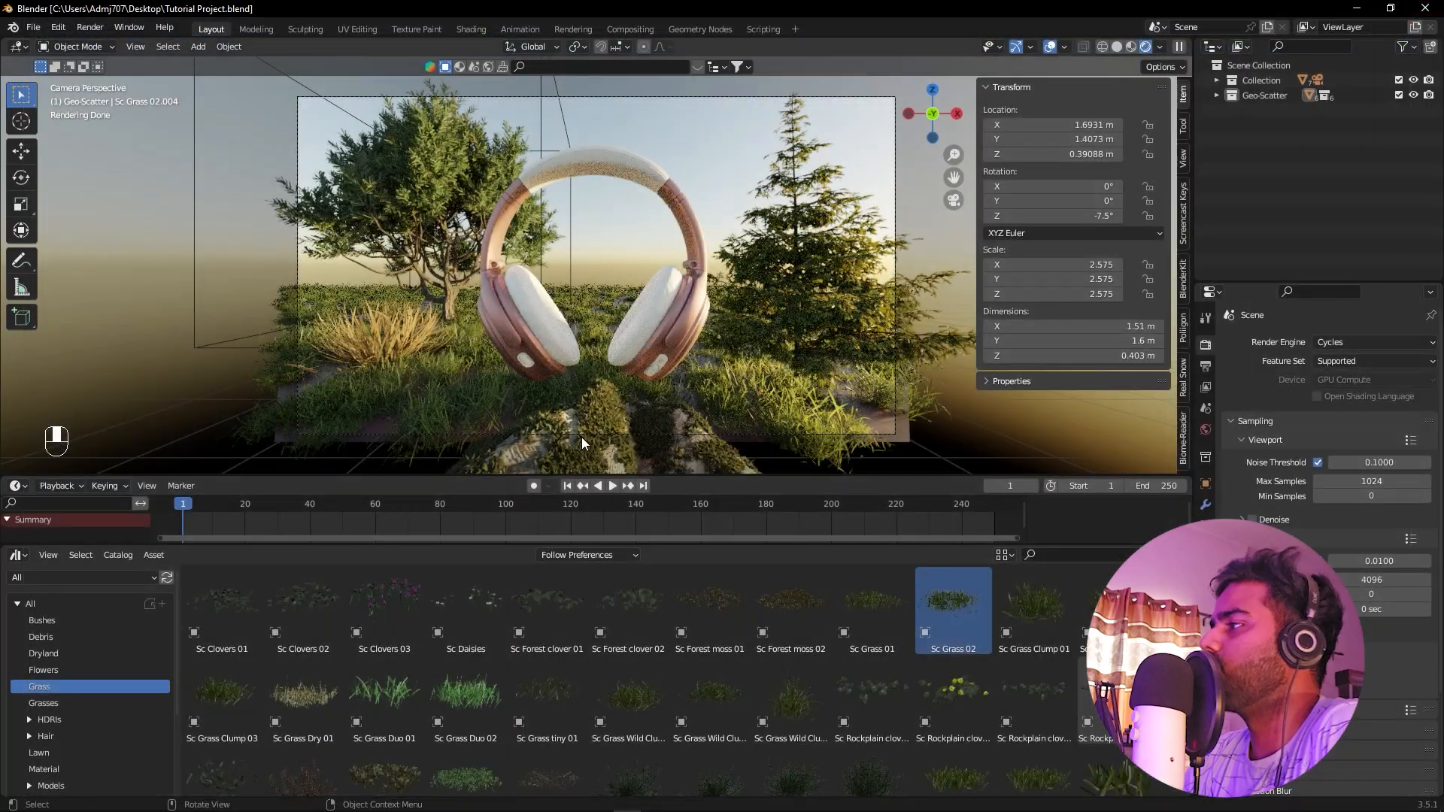
Leave the camera view in solid shading and import j-photos-yY1KhFBlisg-unsplash.jpg from the Assets folder as an image plane
{"action": "left_click", "coordinate": [1117, 46]}
{"action": "key", "text": "KP_0"}
{"action": "scroll", "coordinate": [683, 282], "scroll_direction": "down", "scroll_amount": 2}
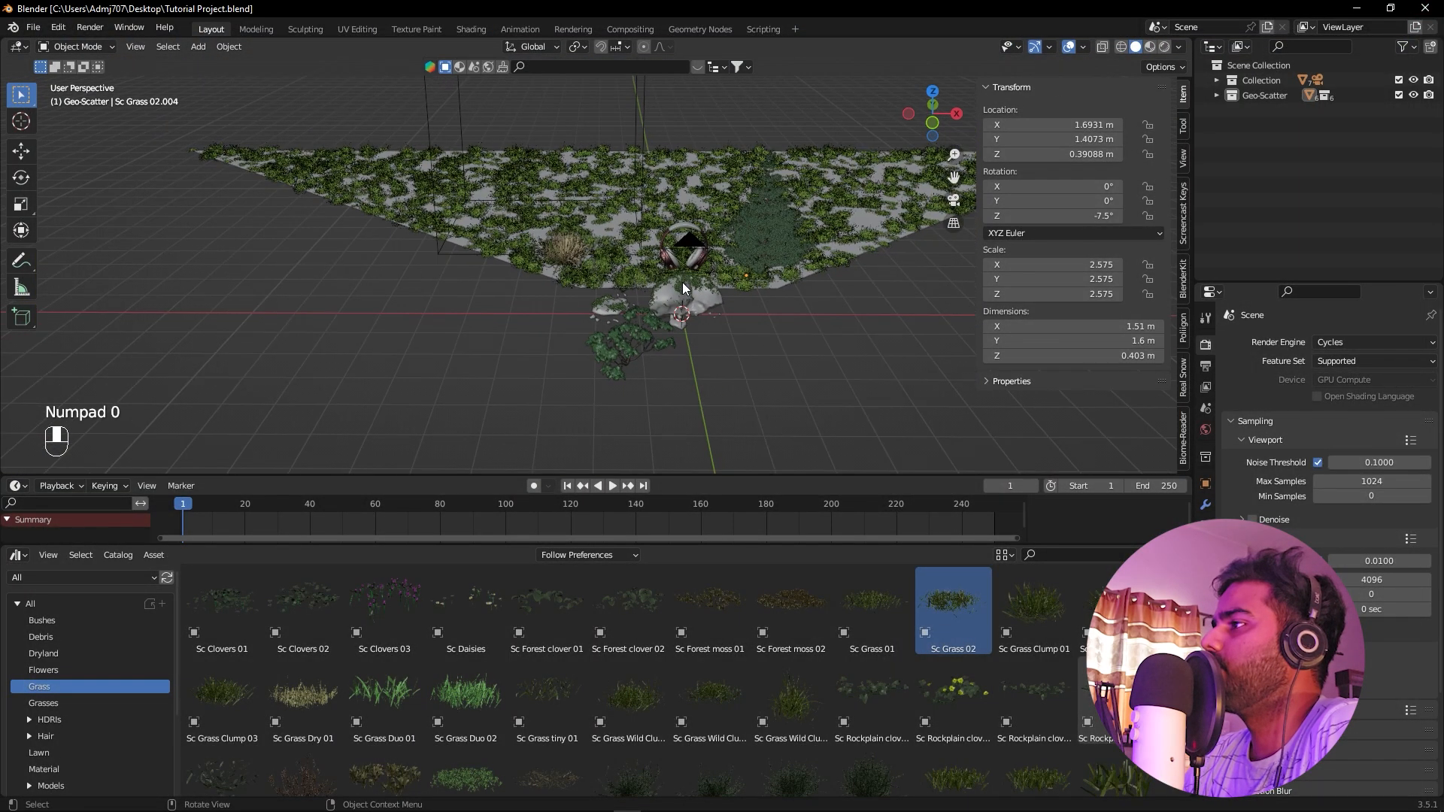
{"action": "key", "text": "shift+a"}
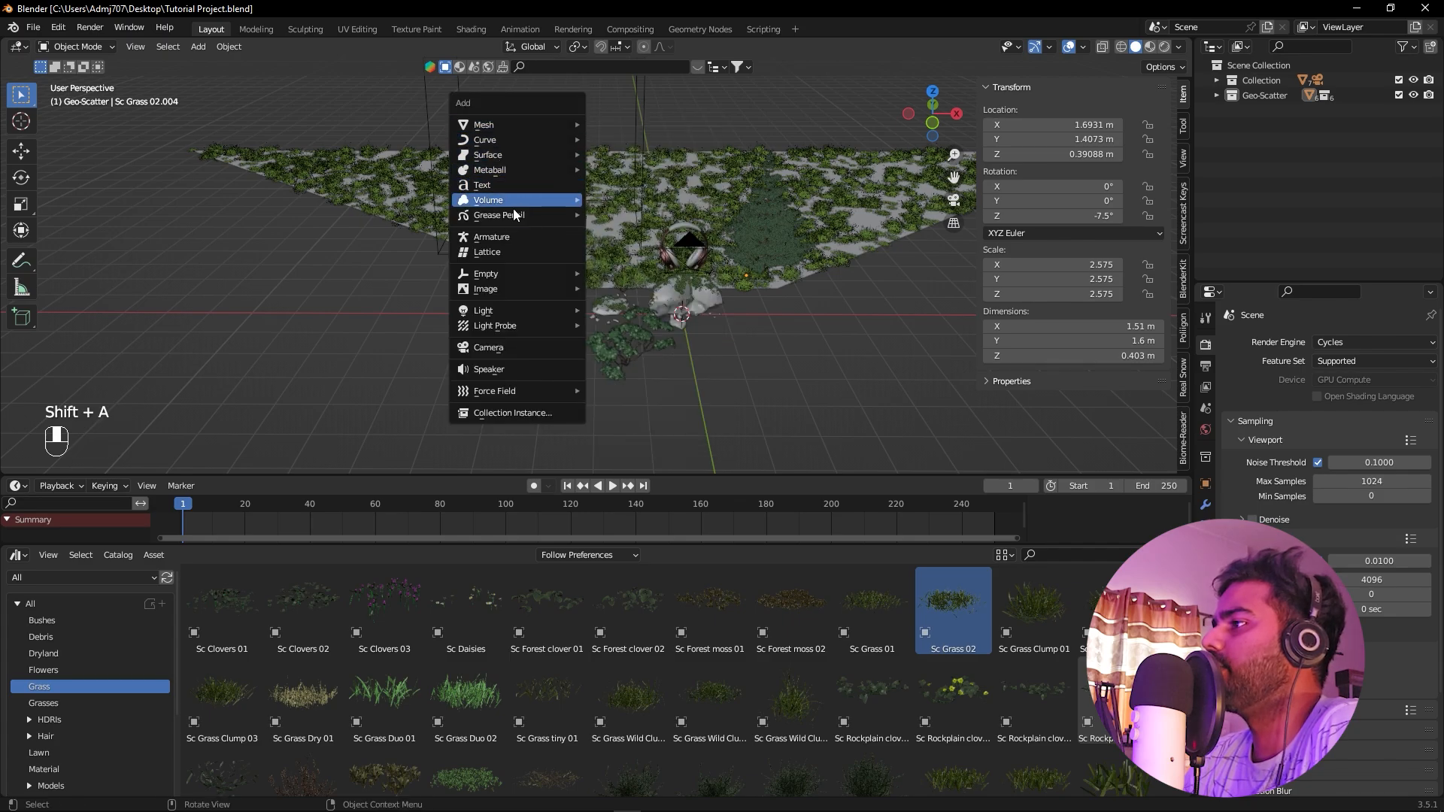
{"action": "mouse_move", "coordinate": [524, 286]}
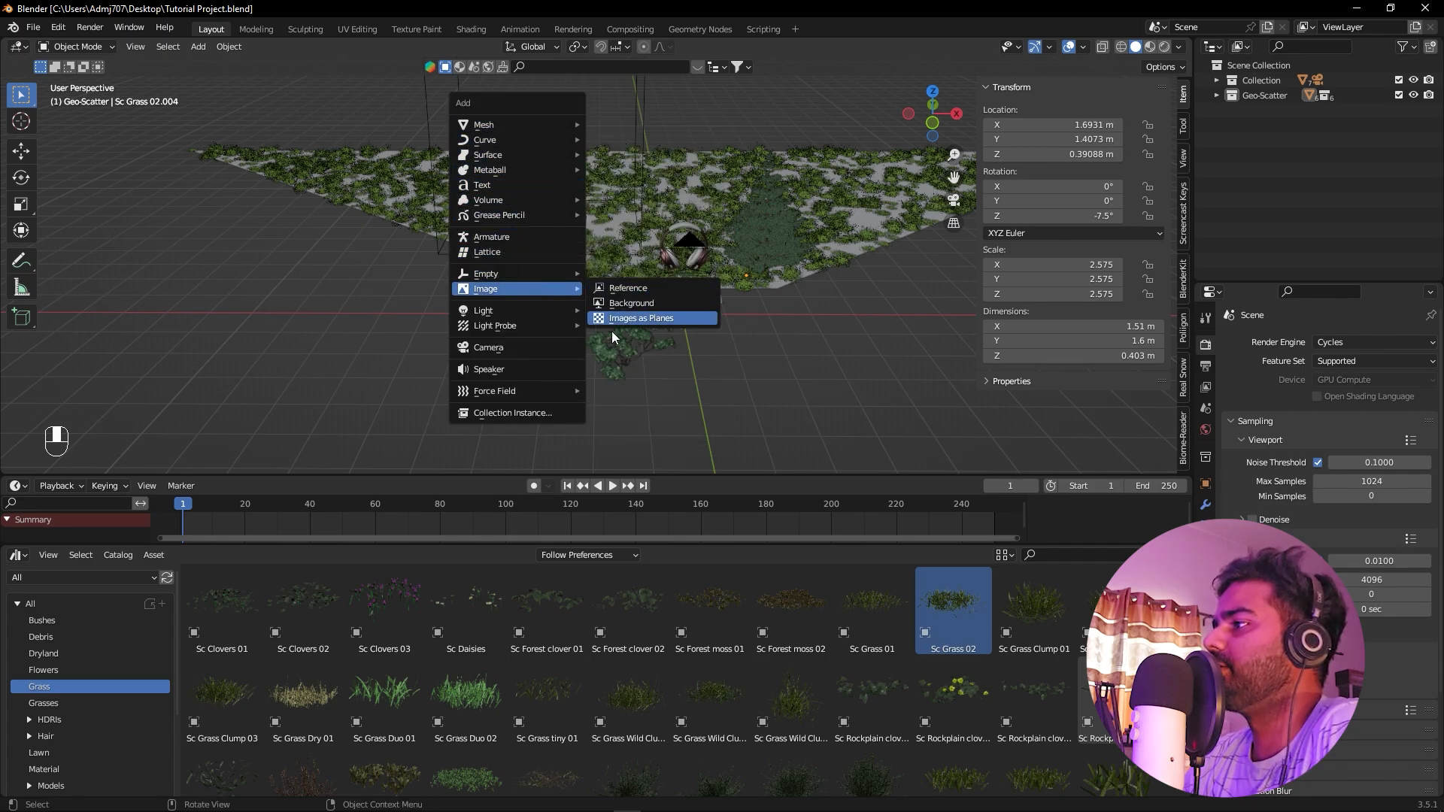
{"action": "left_click", "coordinate": [646, 323]}
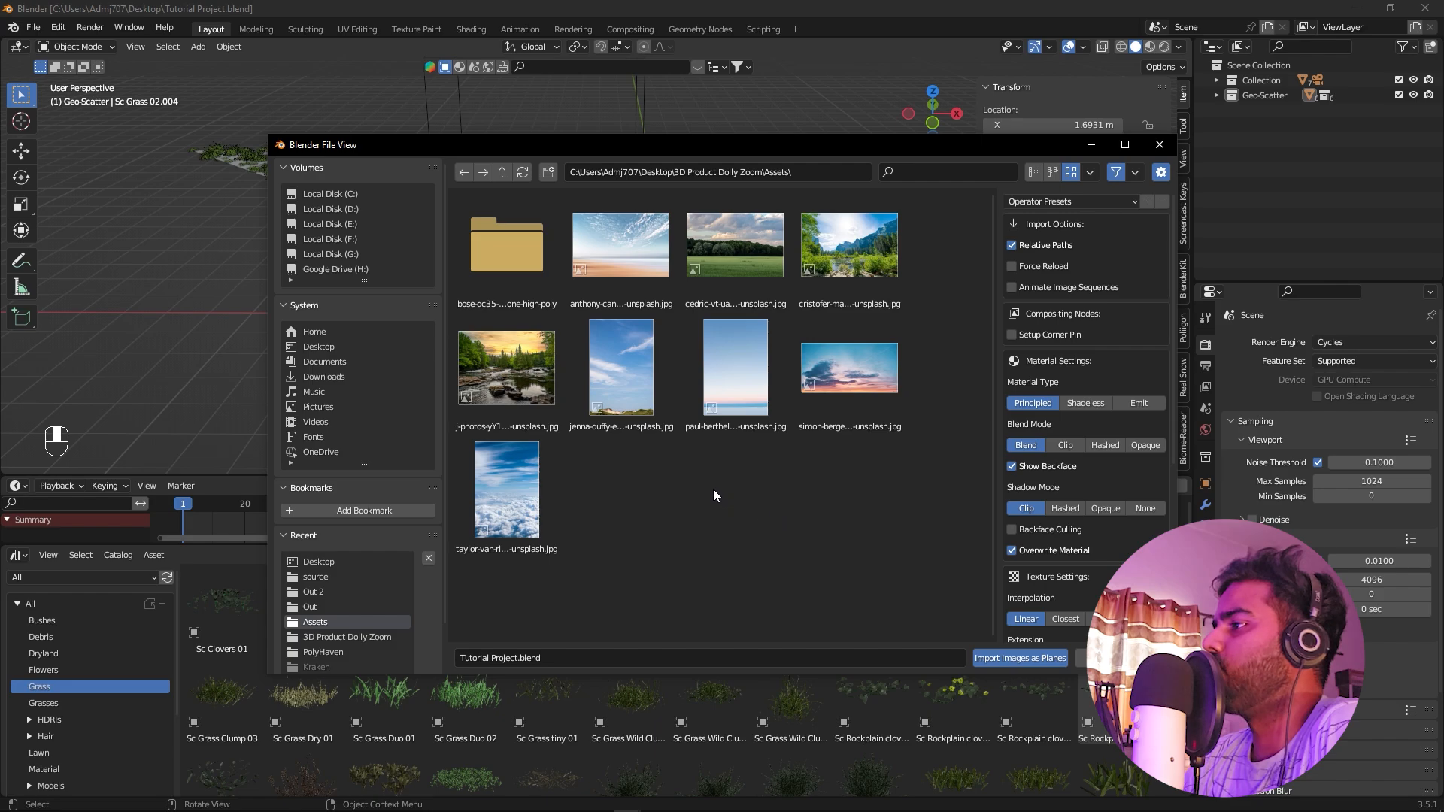
{"action": "left_click", "coordinate": [527, 361]}
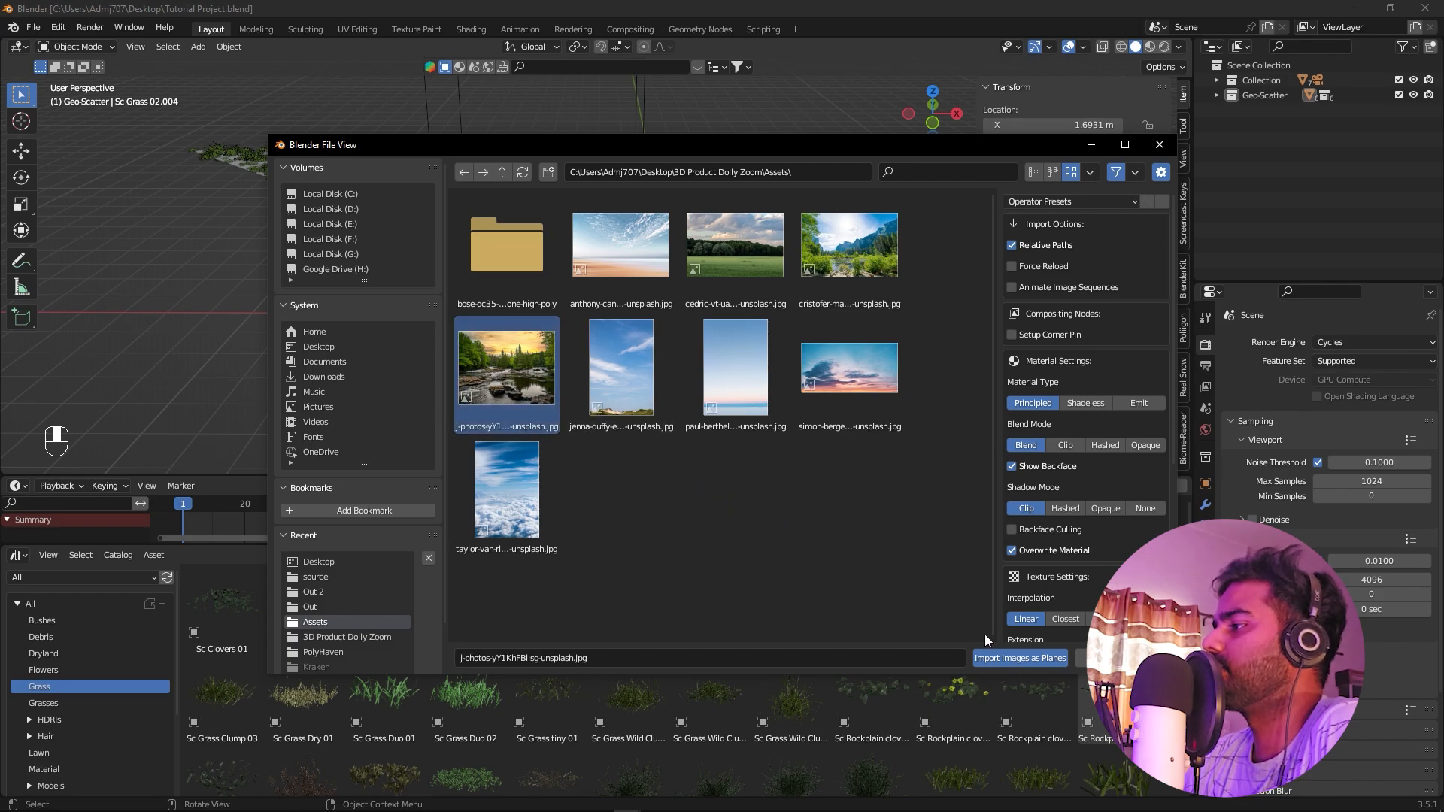
{"action": "left_click", "coordinate": [1004, 661]}
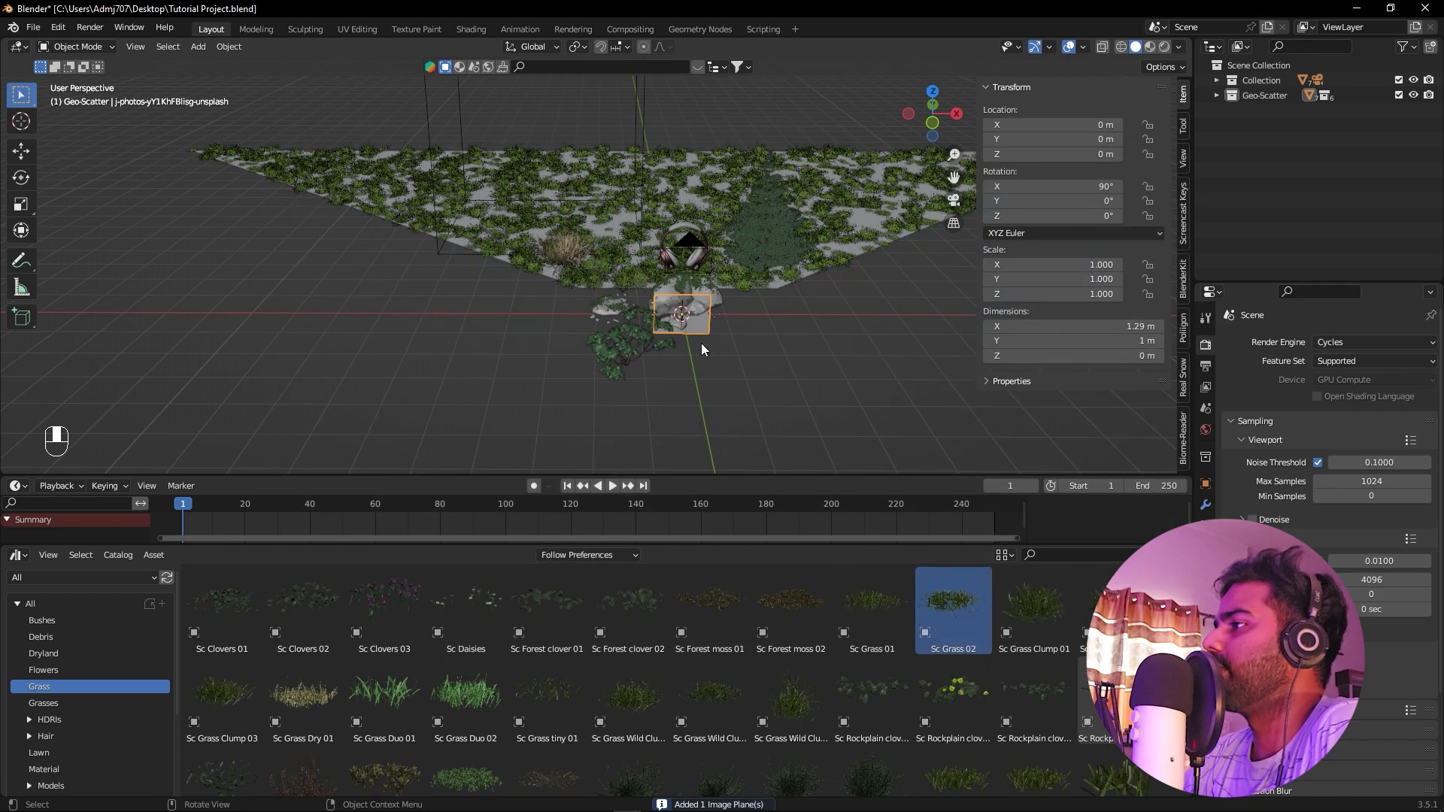
Scale the photo background plane up to about 8.092 and show the scene in rendered shading
{"action": "middle_click_drag", "start_coordinate": [556, 366], "coordinate": [836, 373]}
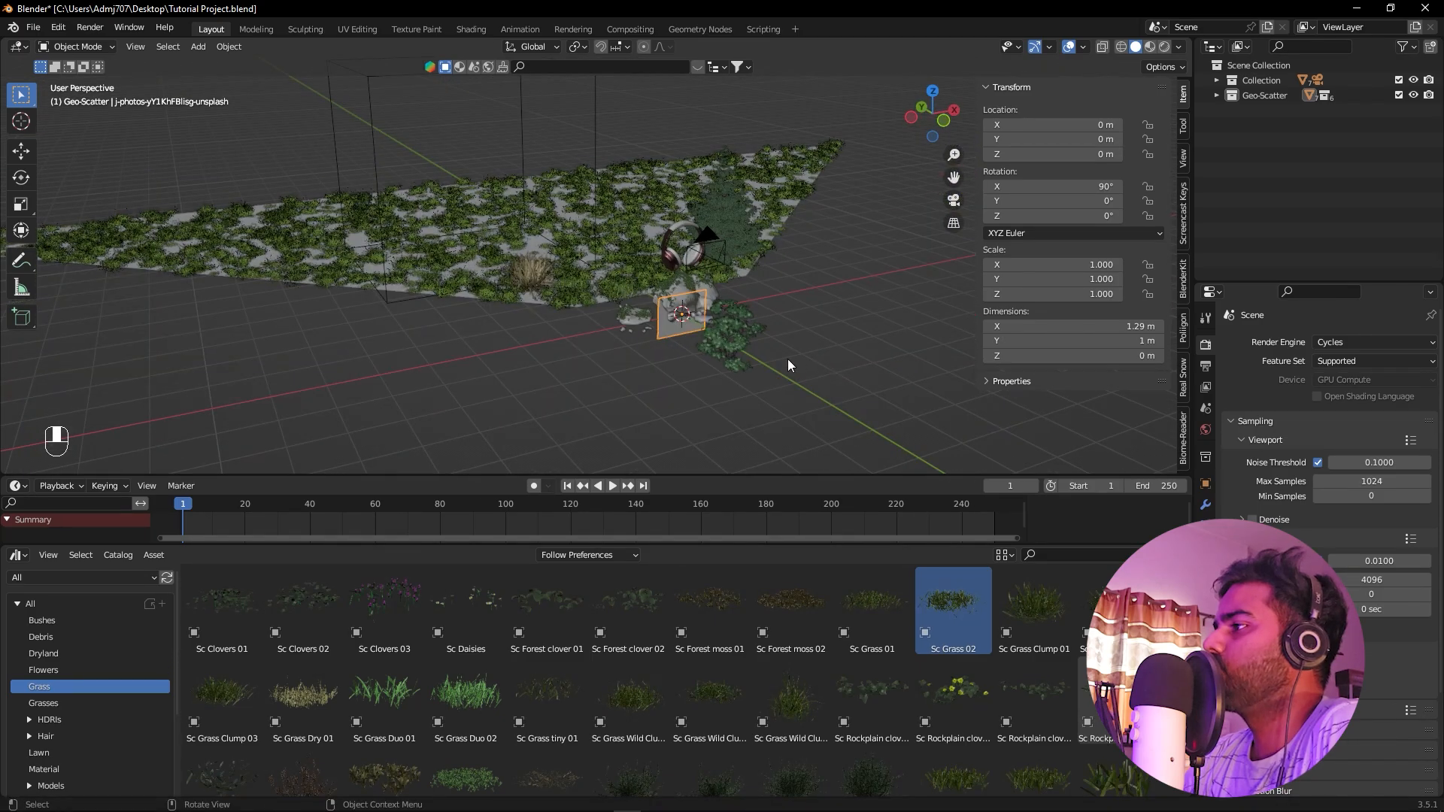
{"action": "key", "text": "s"}
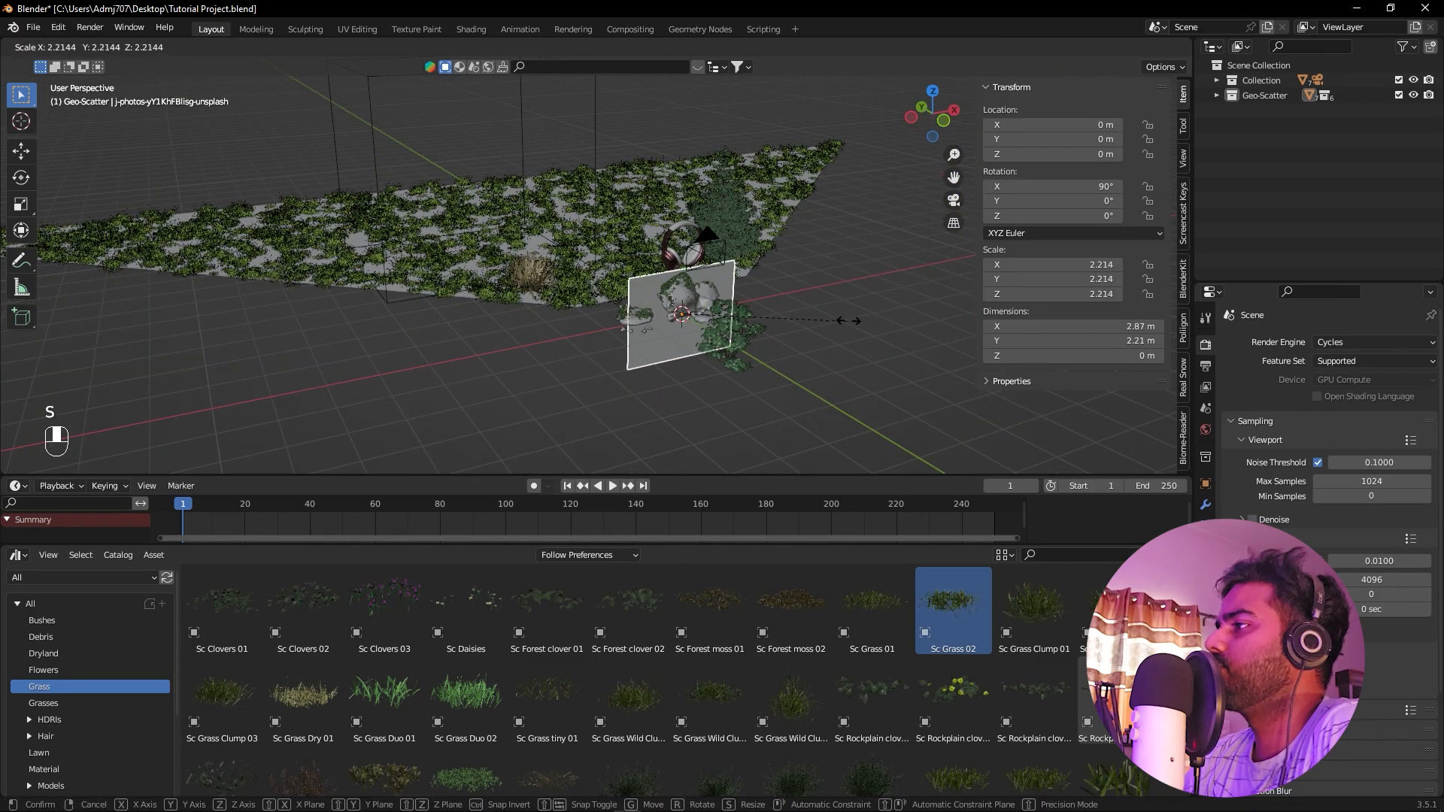
{"action": "left_click", "coordinate": [82, 185]}
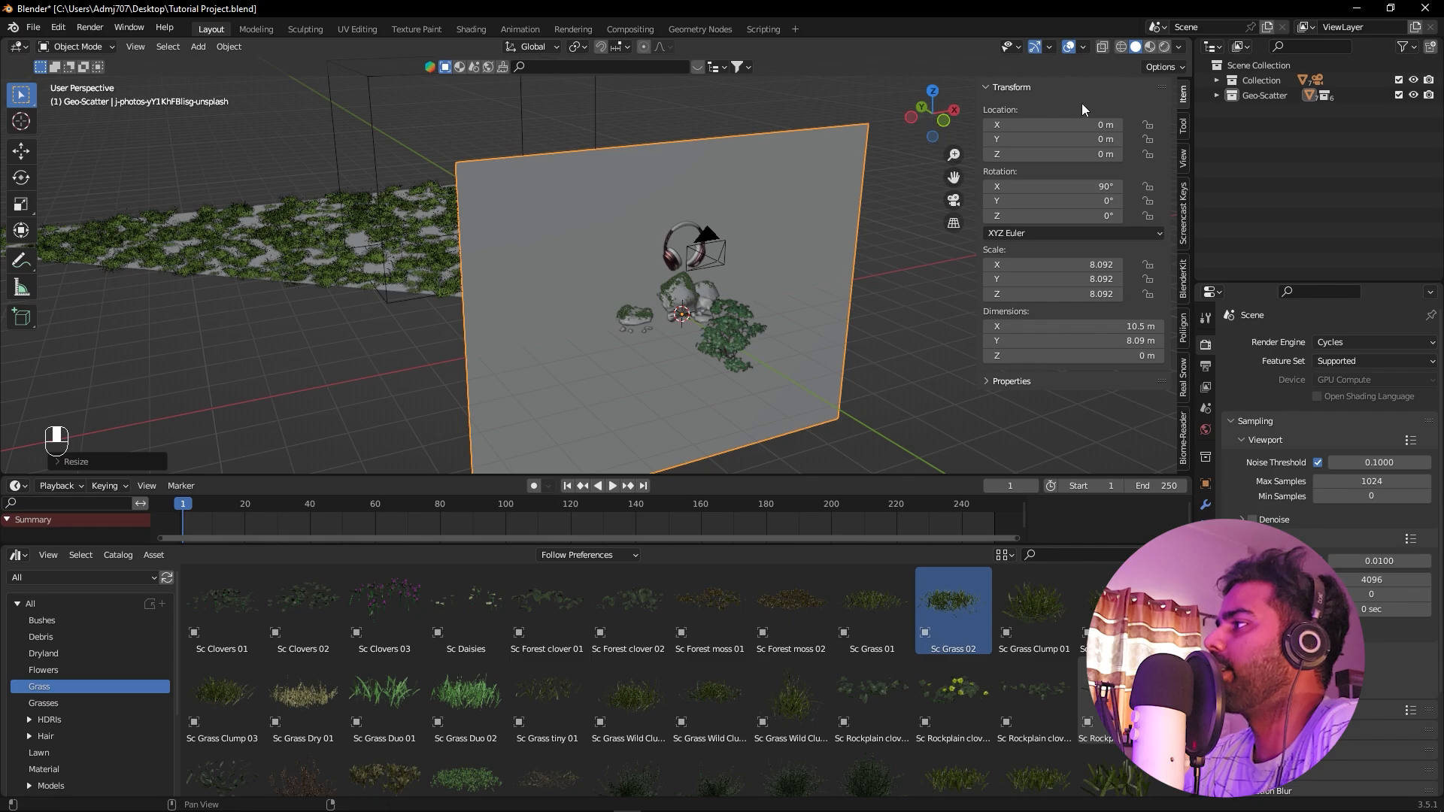
{"action": "left_click", "coordinate": [1165, 48]}
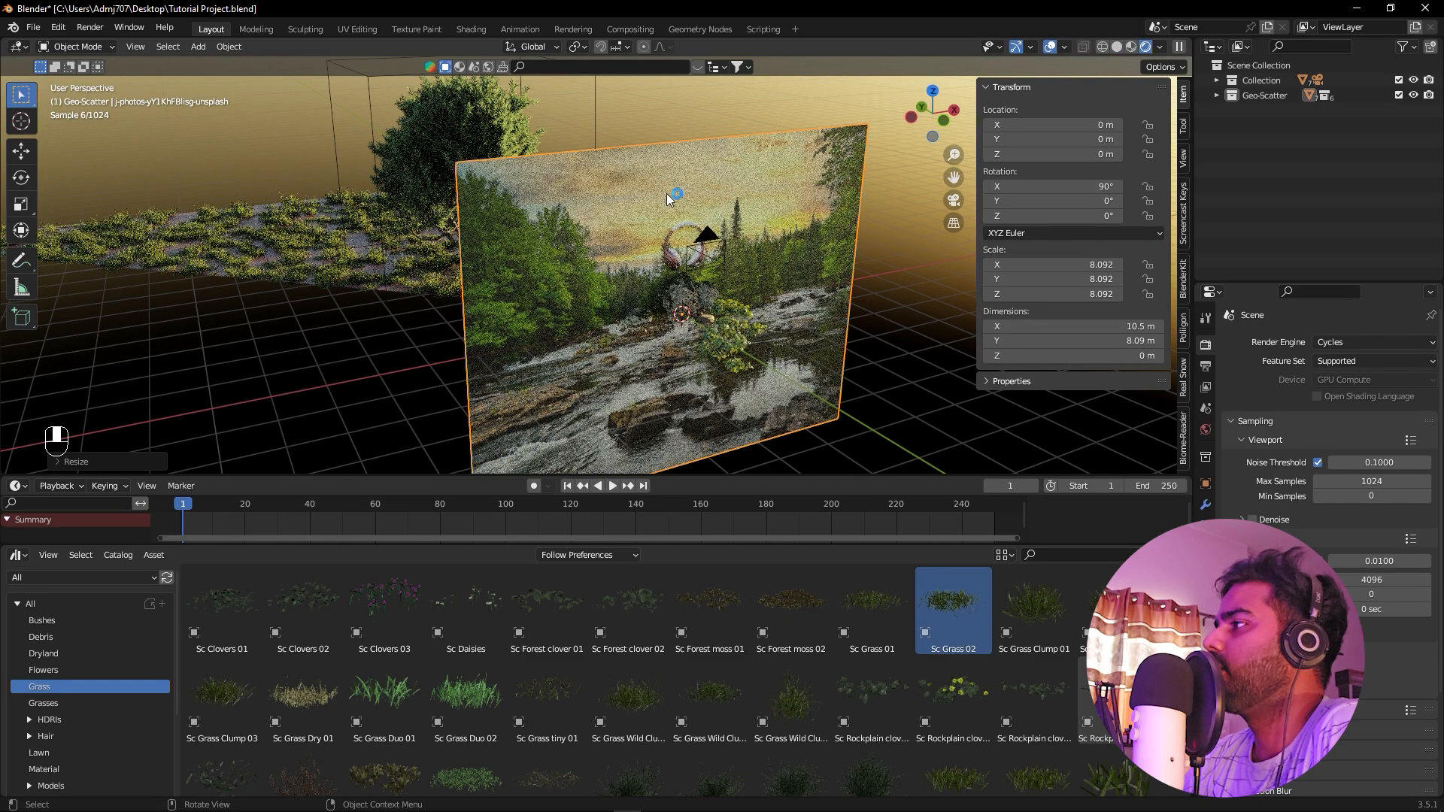
Move the photo plane far behind the grass ground to Y 40.77 m
{"action": "left_click_drag", "start_coordinate": [1076, 139], "coordinate": [1316, 139]}
{"action": "scroll", "coordinate": [595, 308], "scroll_direction": "down", "scroll_amount": 3}
{"action": "left_click_drag", "start_coordinate": [544, 295], "coordinate": [640, 295], "text": "alt"}
{"action": "left_click_drag", "start_coordinate": [1098, 139], "coordinate": [1241, 139]}
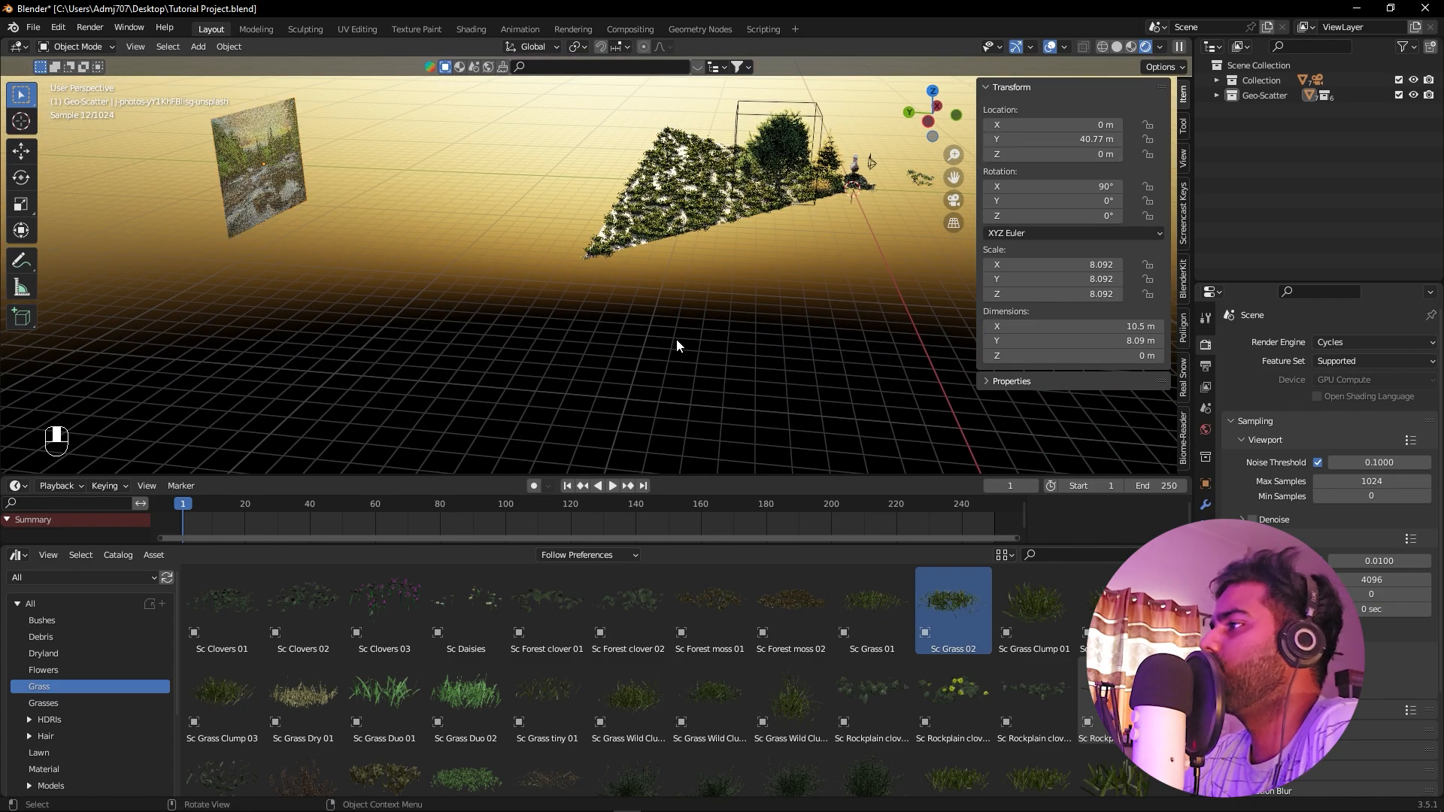
Return to the camera view and enlarge the photo plane to a scale of about 105.878 so it fills the background
{"action": "key", "text": "KP_0"}
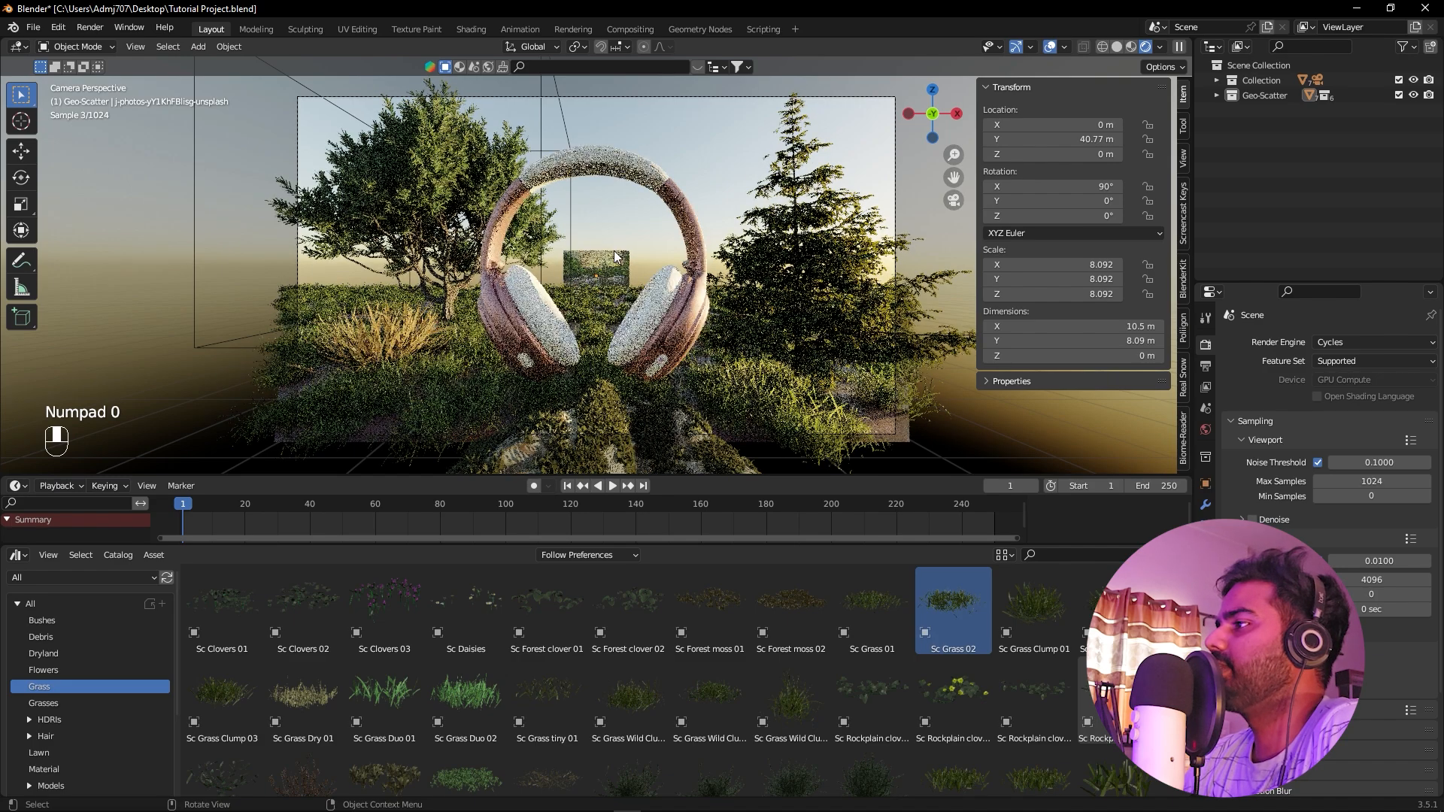
{"action": "left_click", "coordinate": [620, 255]}
{"action": "key", "text": "s"}
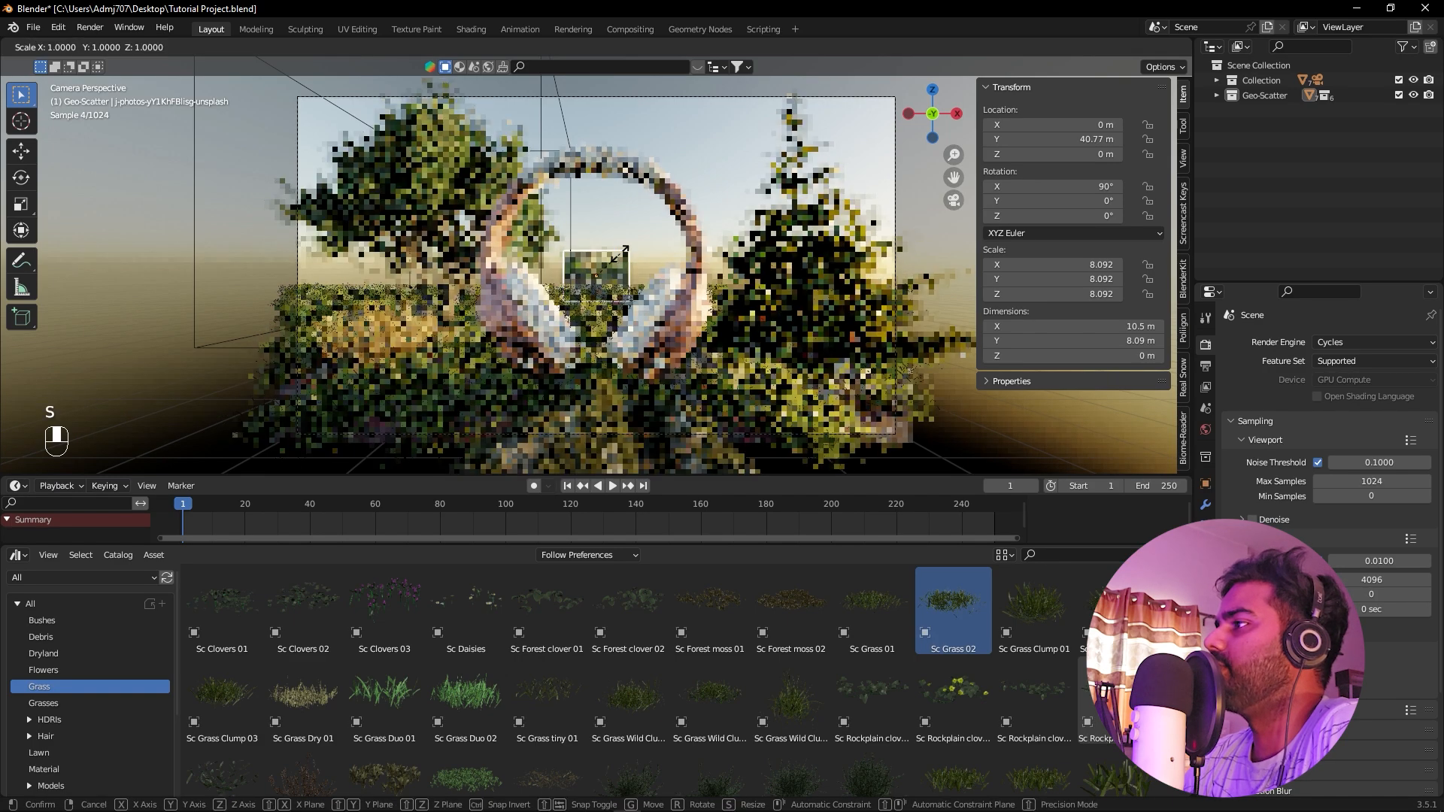
{"action": "left_click", "coordinate": [1000, 169]}
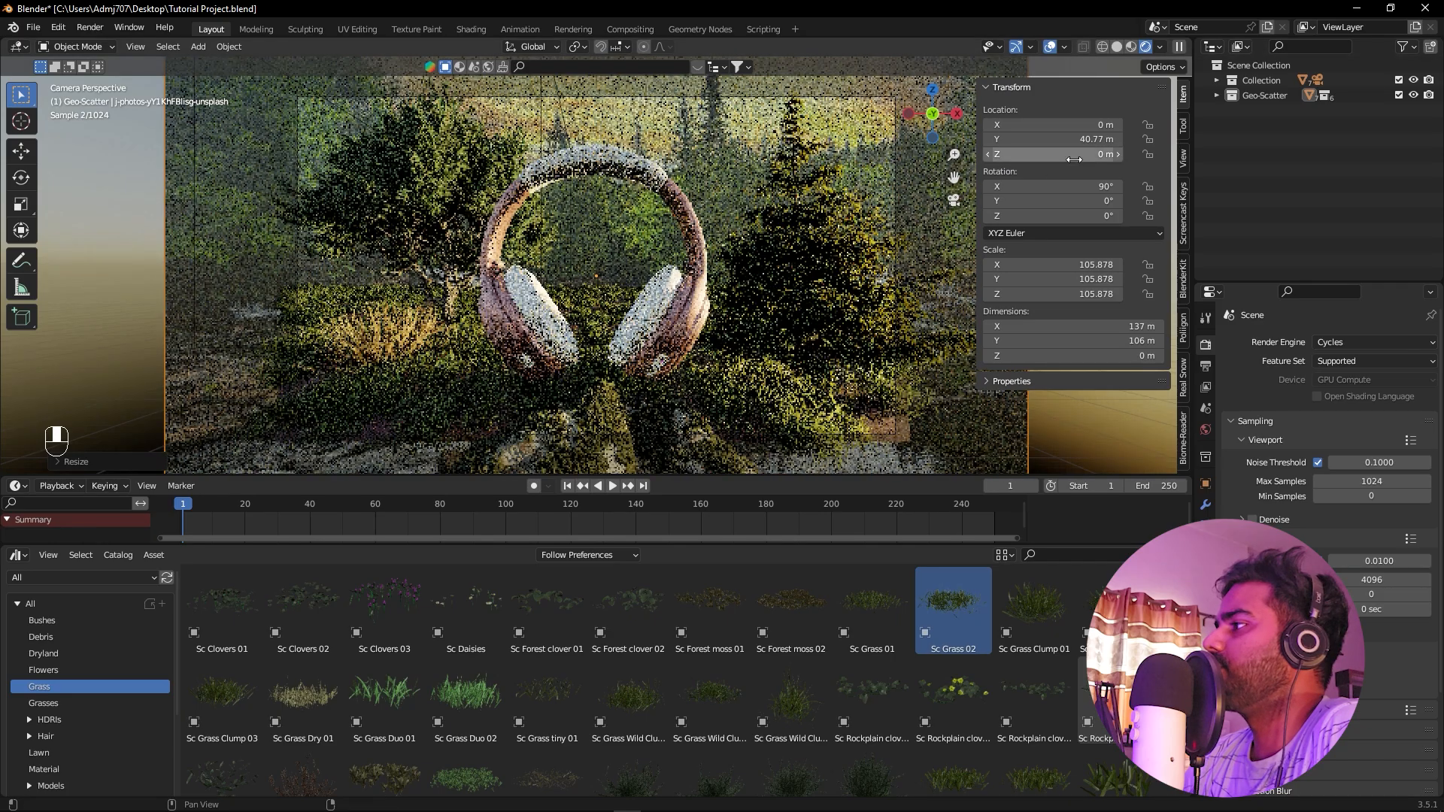
Lower the photo background plane to Z -14.79 m
{"action": "left_click", "coordinate": [1092, 189]}
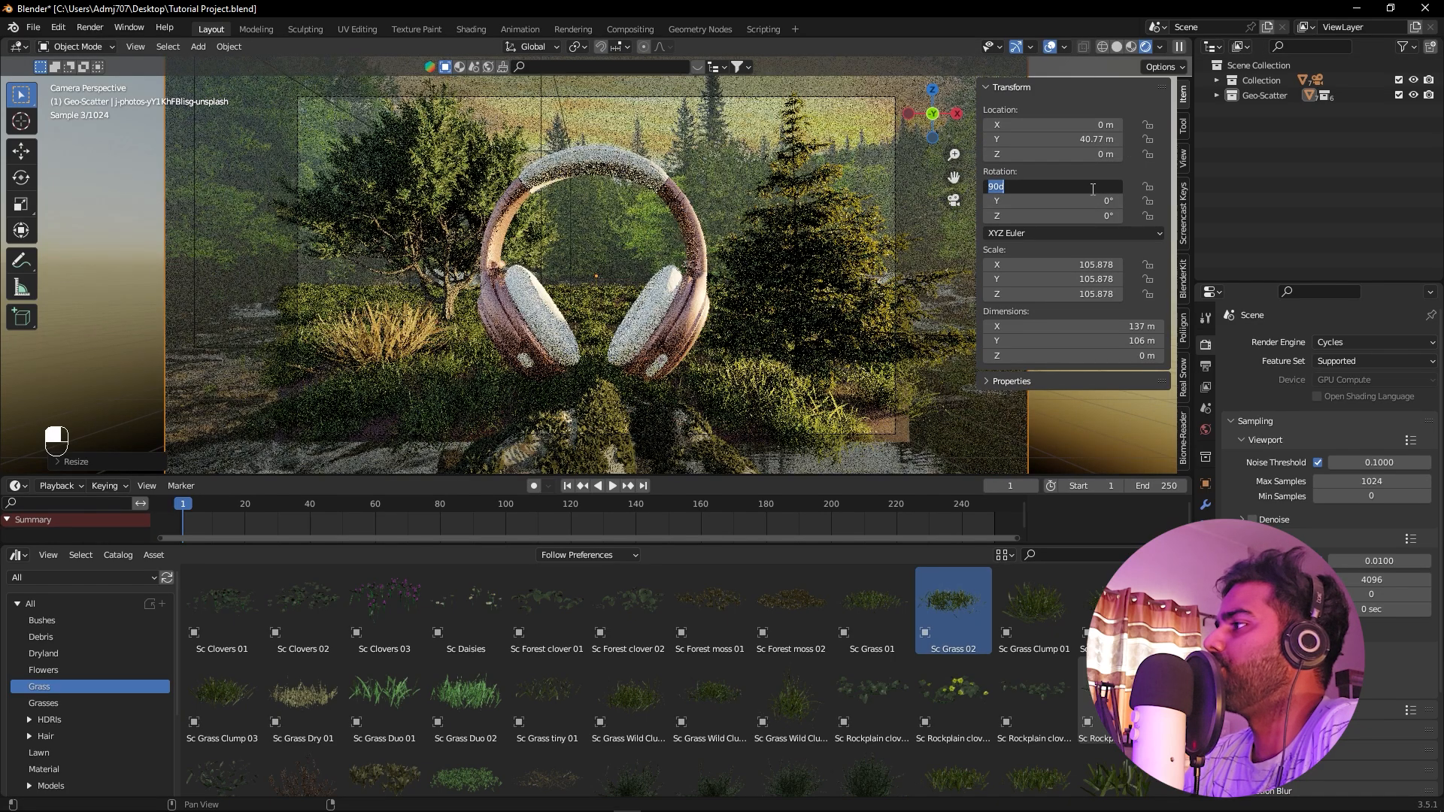
{"action": "left_click", "coordinate": [1103, 168]}
{"action": "left_click_drag", "start_coordinate": [1101, 154], "coordinate": [1053, 154]}
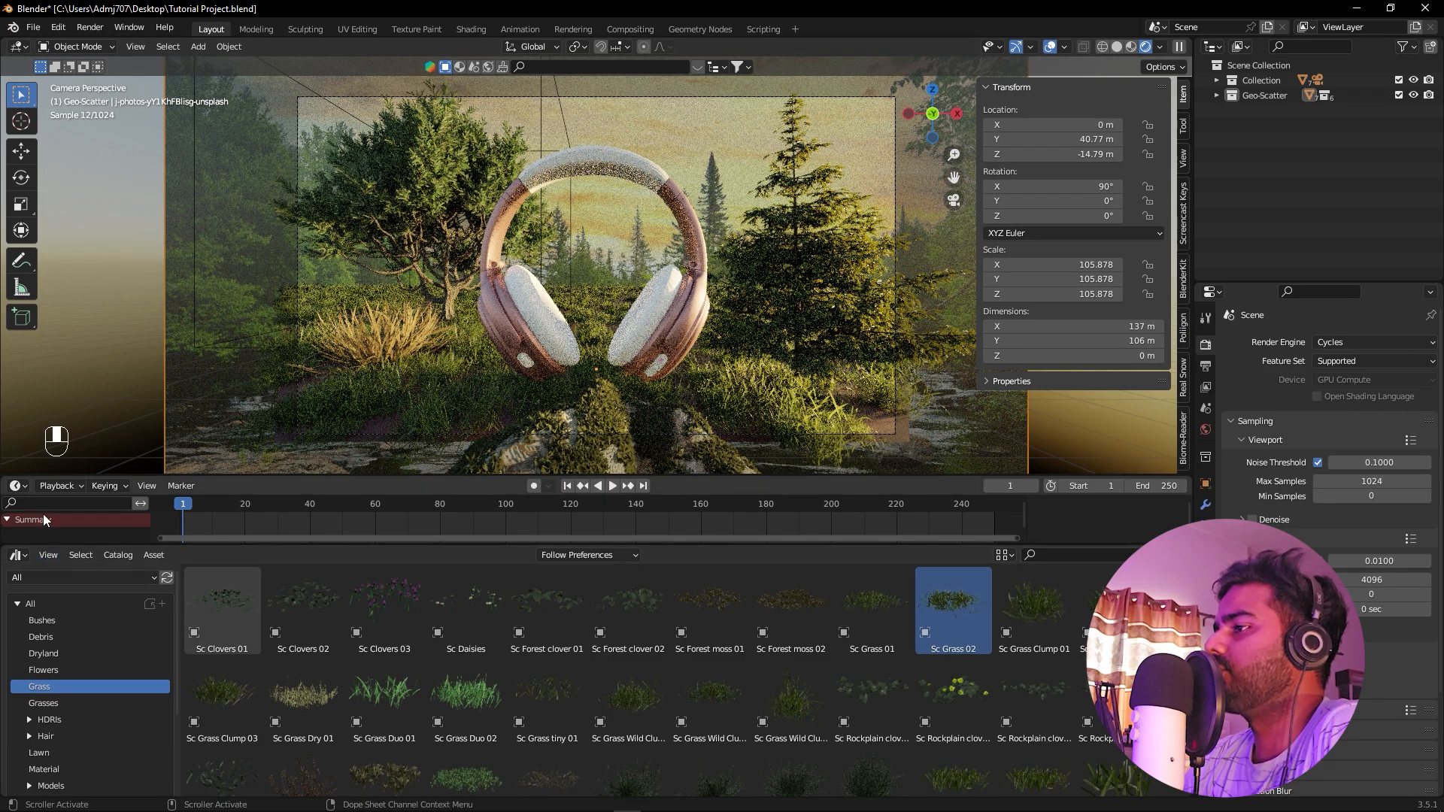
Open the photo plane's material in the Shader Editor and reduce its Specular to 0.118
{"action": "left_click", "coordinate": [21, 557]}
{"action": "left_click", "coordinate": [83, 677]}
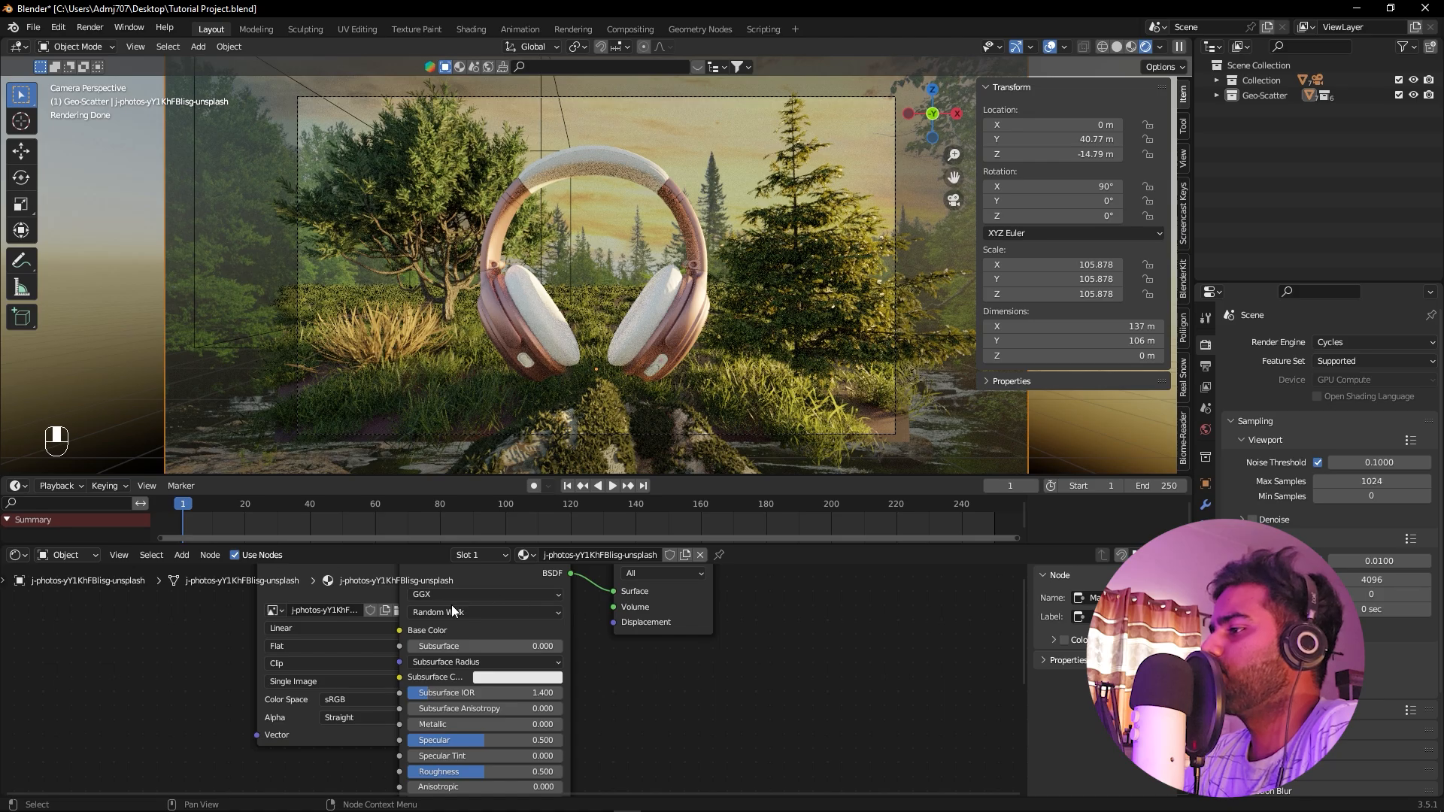
{"action": "left_click_drag", "start_coordinate": [489, 740], "coordinate": [426, 740]}
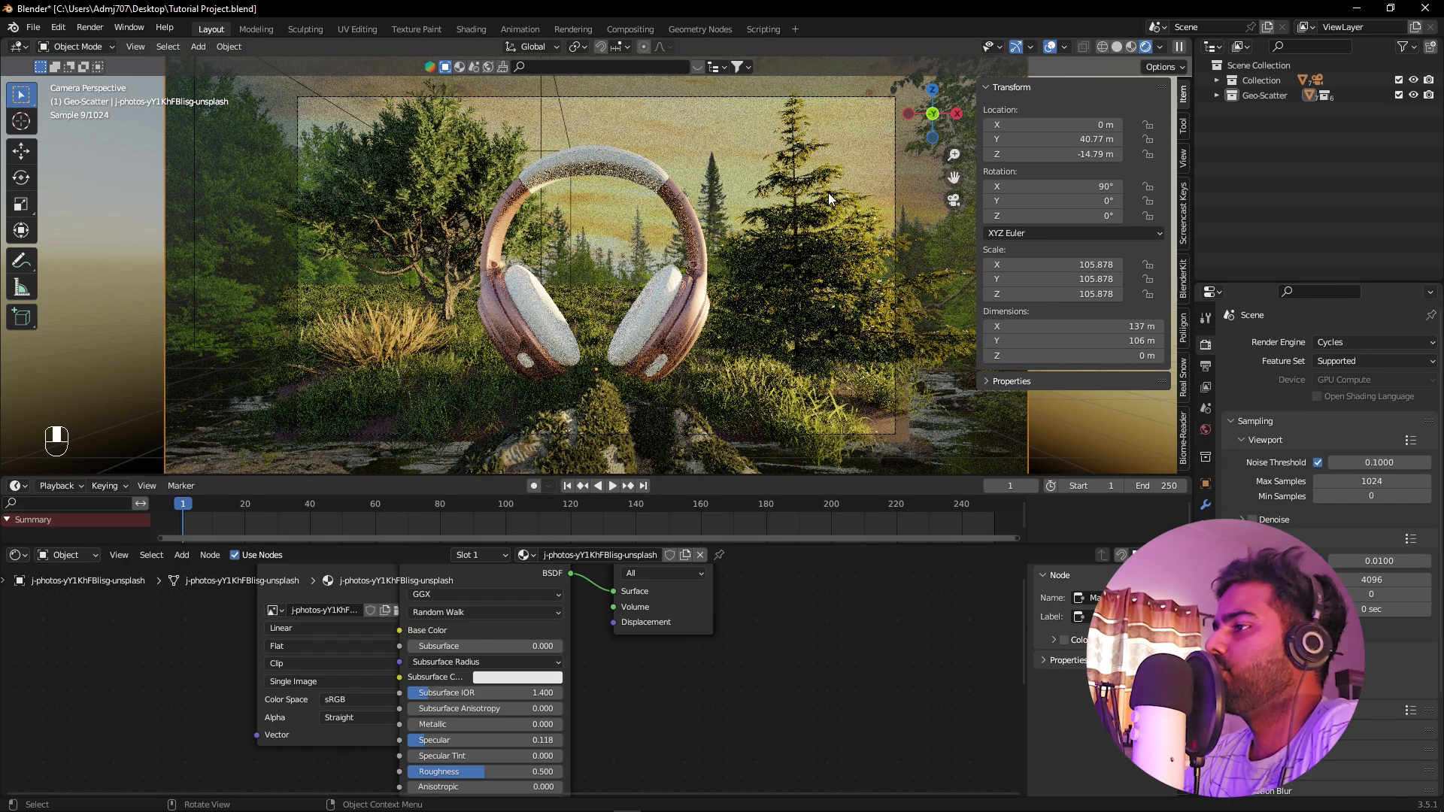
Go to frame 60 and reposition the photo plane to X -2.06 m, Y 46.24 m, Z -17.57 m
{"action": "left_click_drag", "start_coordinate": [220, 504], "coordinate": [442, 512]}
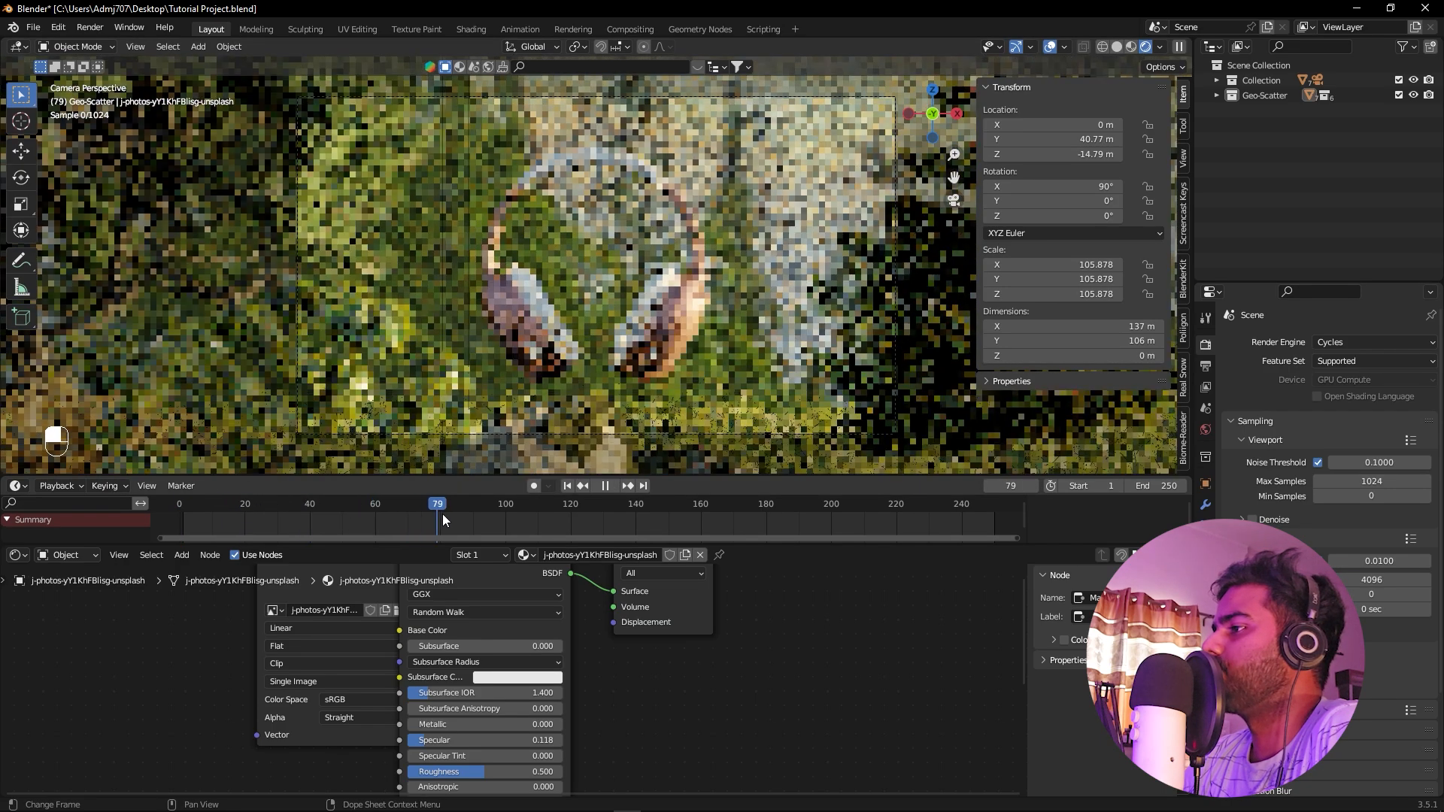
{"action": "key", "text": "Escape"}
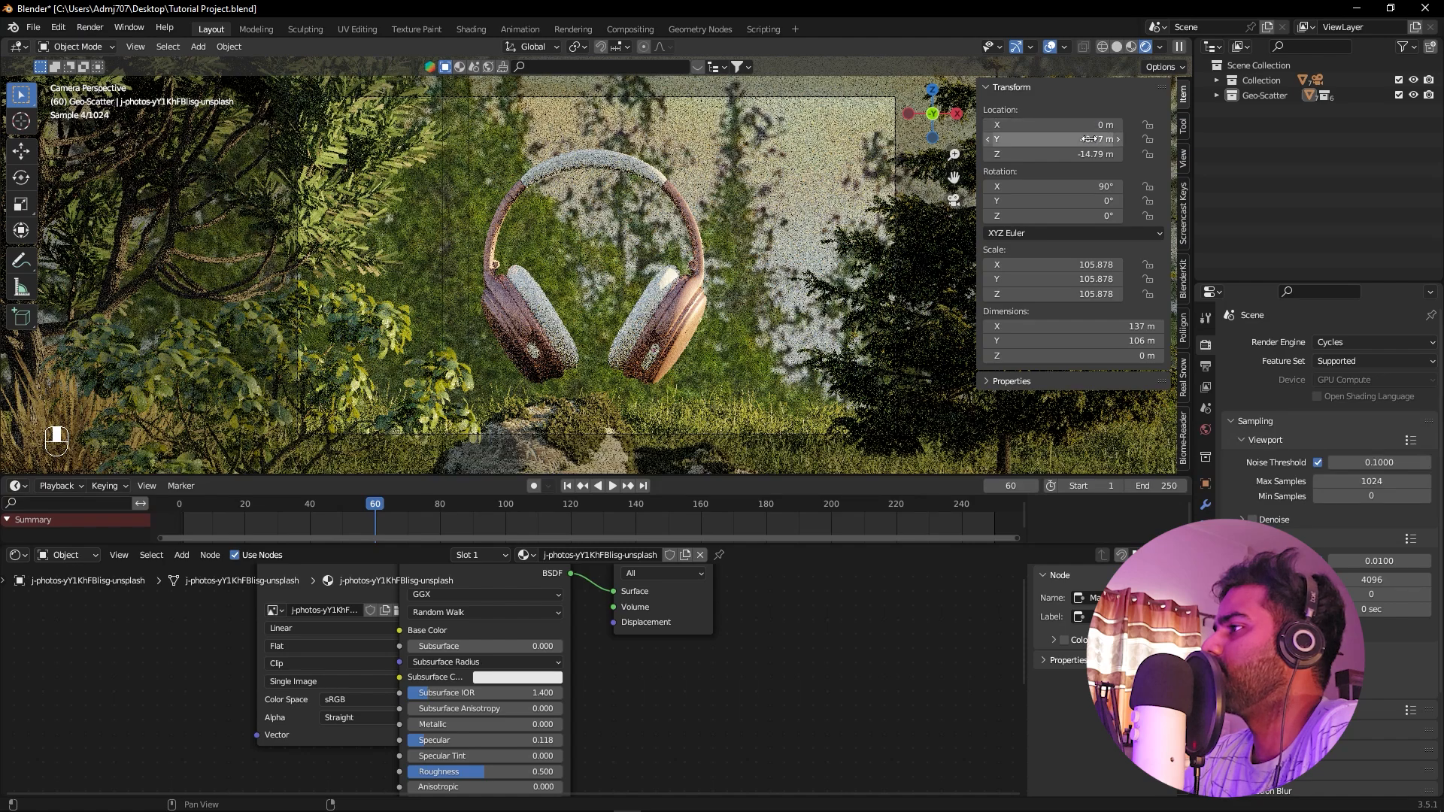
{"action": "mouse_move", "coordinate": [1089, 126]}
{"action": "left_mouse_down"}
{"action": "mouse_move", "coordinate": [1077, 155]}
{"action": "mouse_move", "coordinate": [1101, 126]}
{"action": "left_mouse_up"}
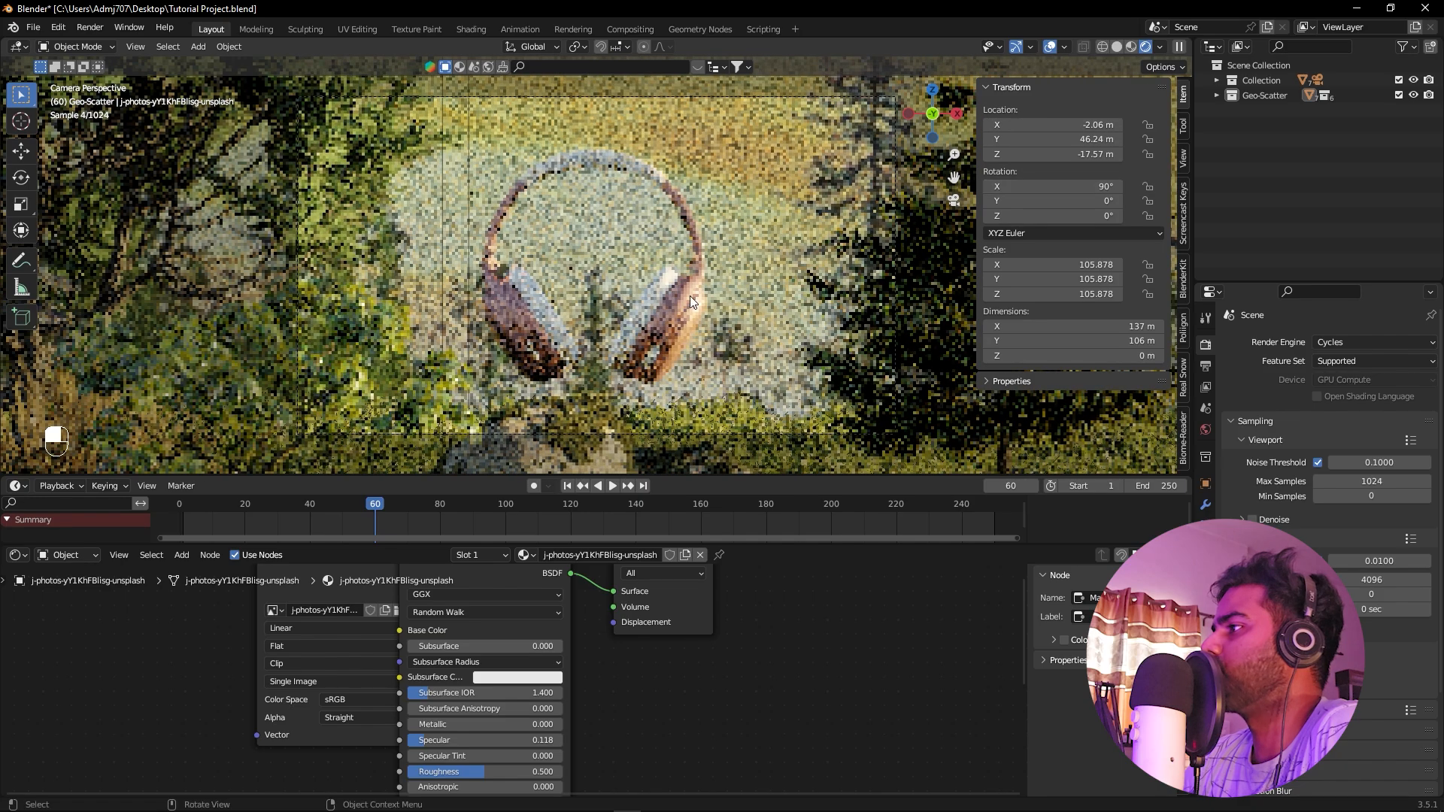
Compare the background at frames 0 and 60, return to frame 0, and set the photo material's Specular to 0.277
{"action": "left_click_drag", "start_coordinate": [270, 507], "coordinate": [181, 526]}
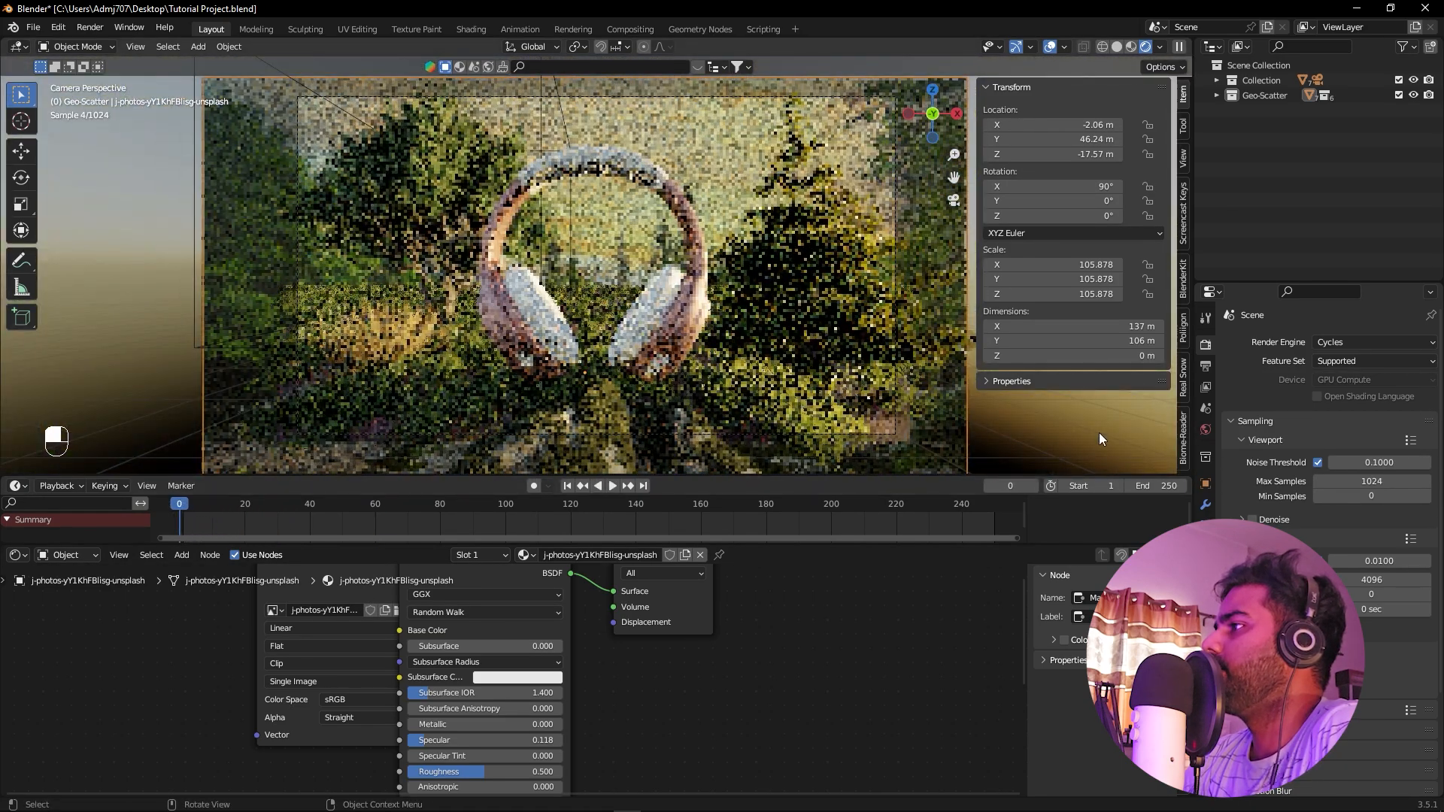
{"action": "left_click", "coordinate": [1098, 432]}
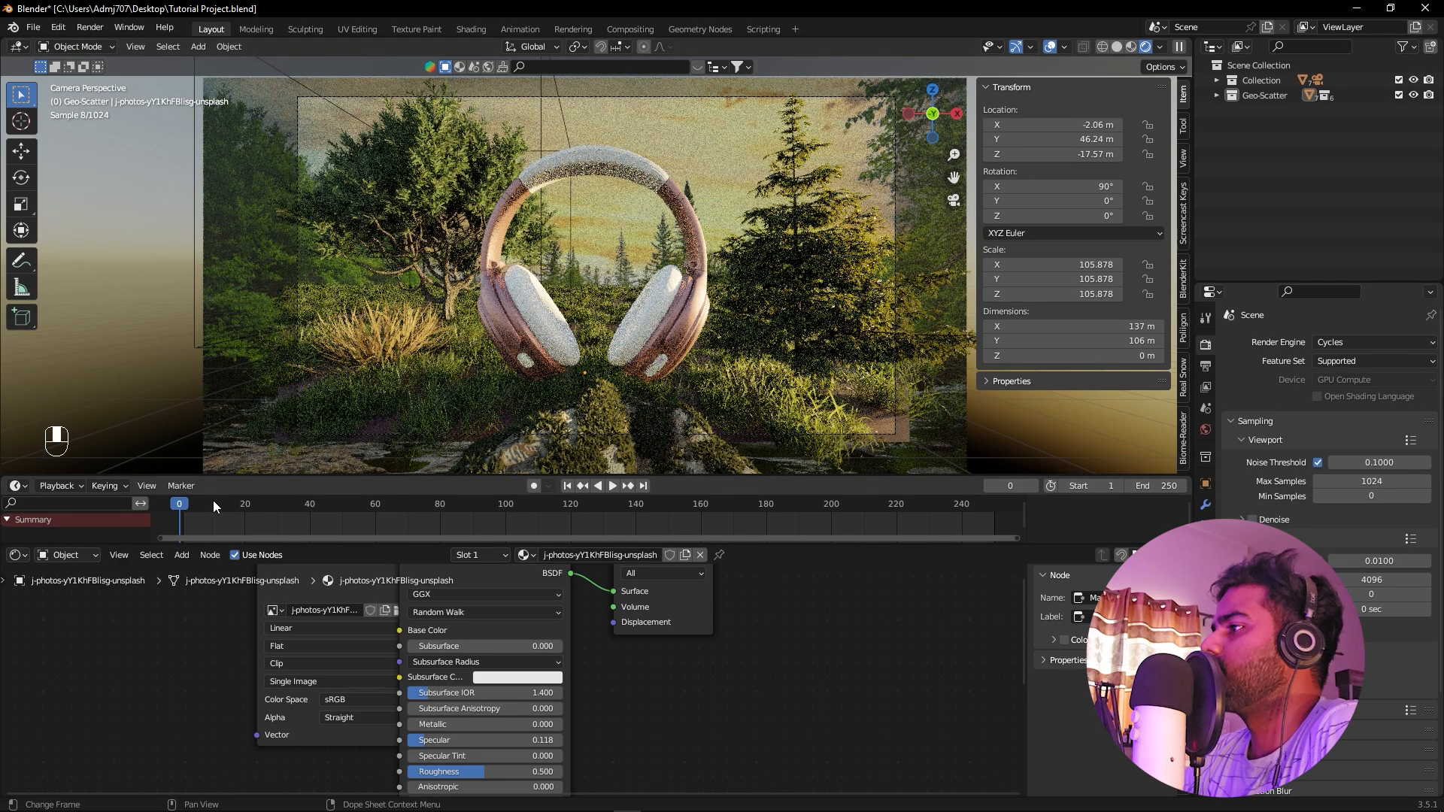
{"action": "mouse_move", "coordinate": [402, 516]}
{"action": "left_mouse_down"}
{"action": "mouse_move", "coordinate": [351, 517]}
{"action": "mouse_move", "coordinate": [373, 517]}
{"action": "left_mouse_up"}
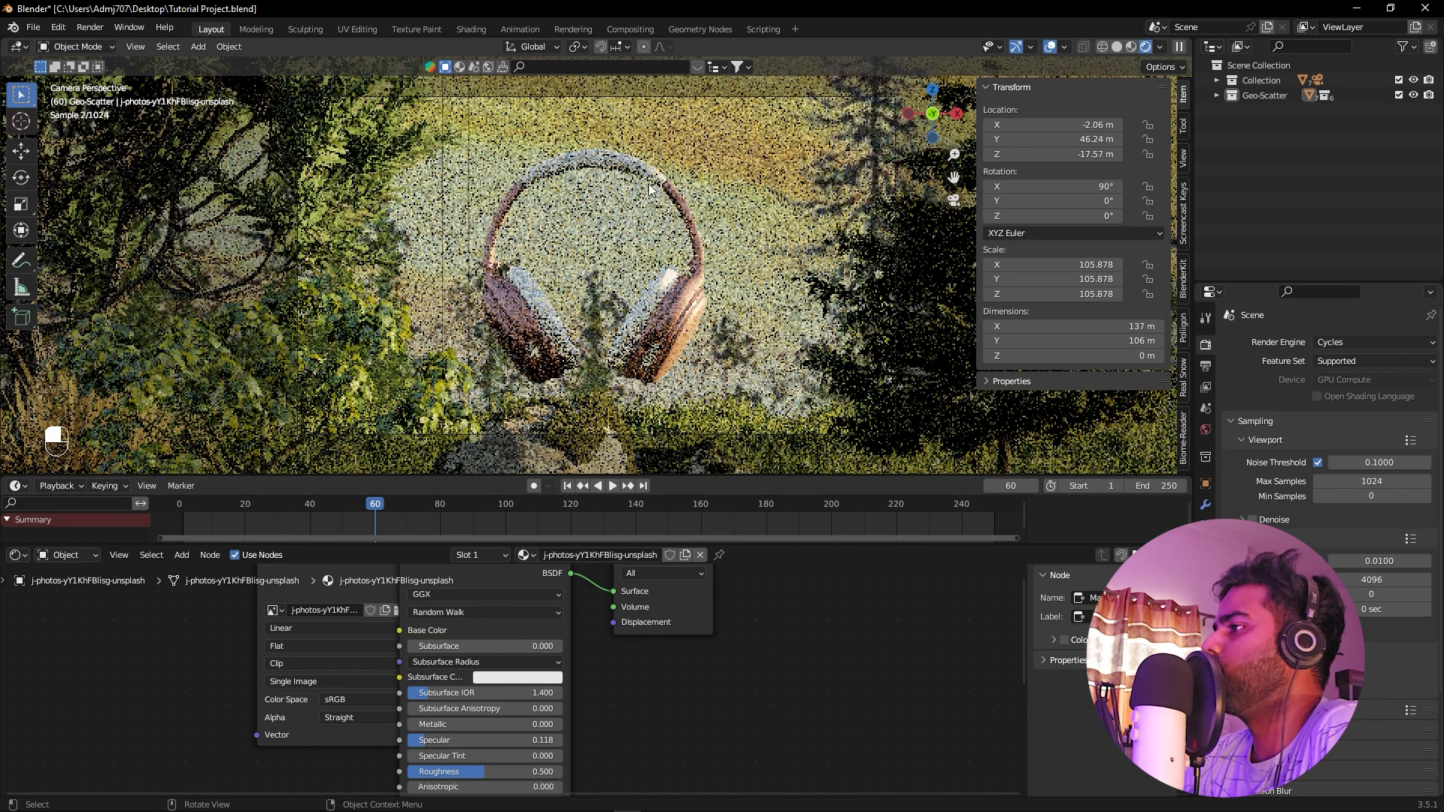
{"action": "key", "text": "ctrl+z"}
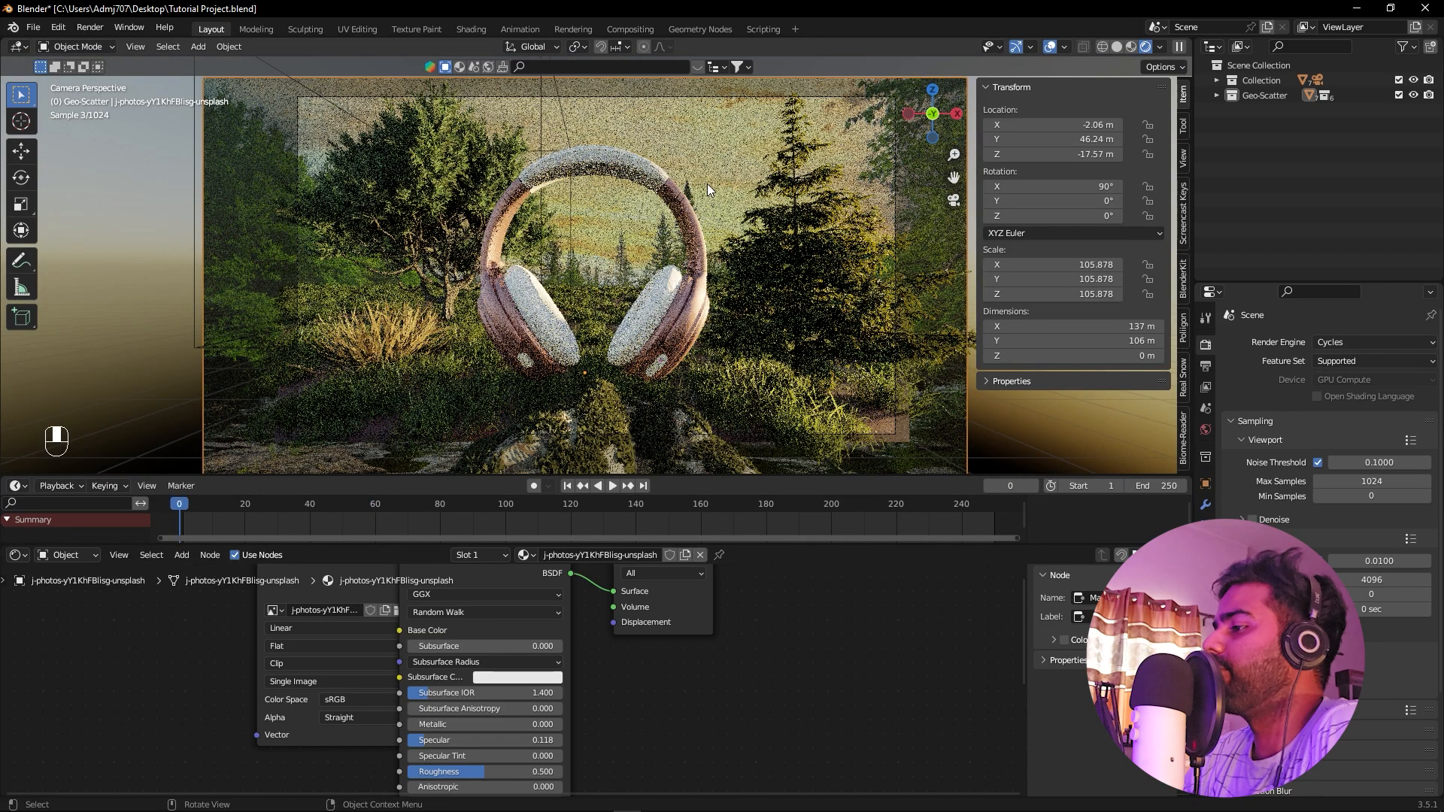
{"action": "mouse_move", "coordinate": [436, 740]}
{"action": "left_mouse_down"}
{"action": "mouse_move", "coordinate": [470, 740]}
{"action": "mouse_move", "coordinate": [454, 742]}
{"action": "left_mouse_up"}
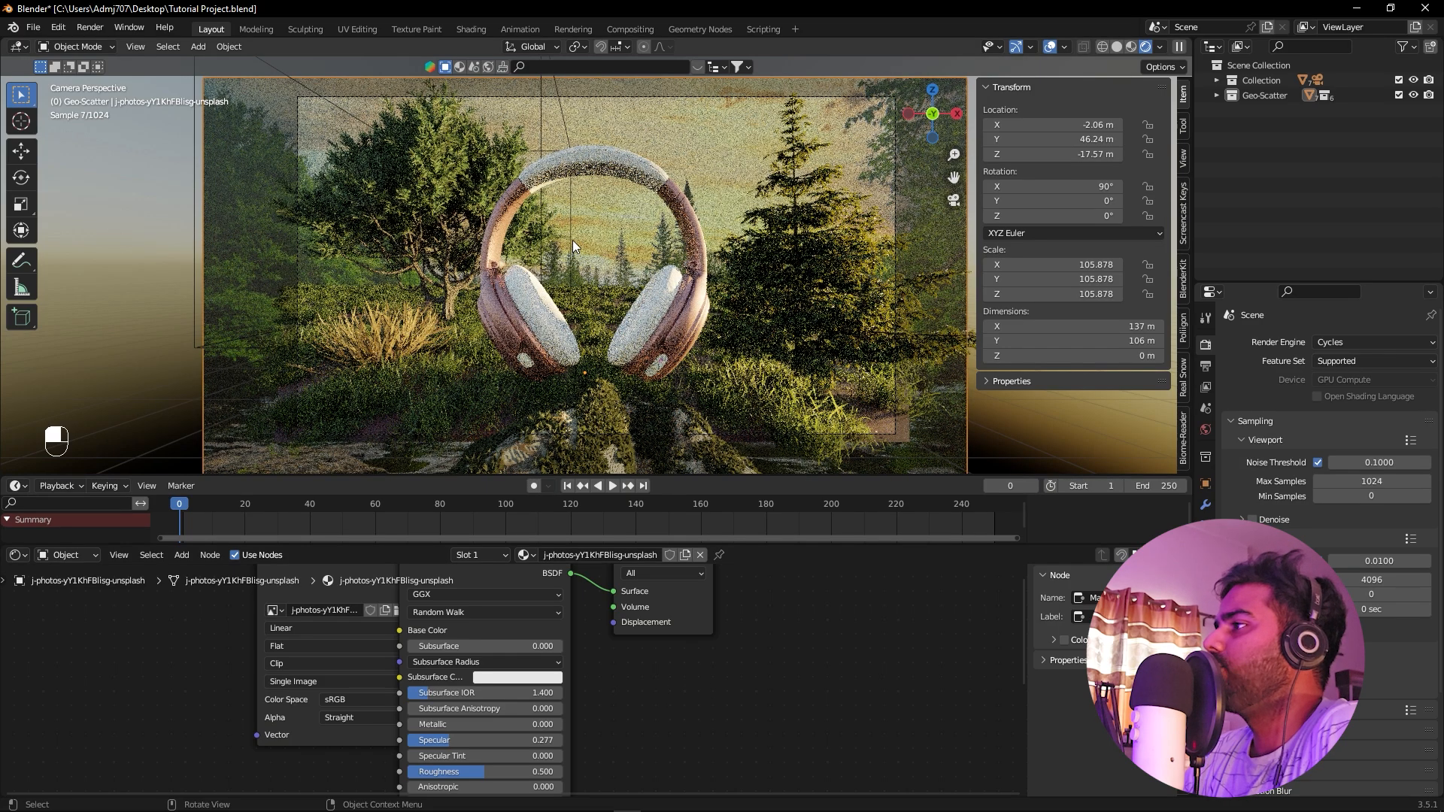
Enable Depth of Field on the camera and choose Headphone as its focus object
{"action": "left_click", "coordinate": [594, 96]}
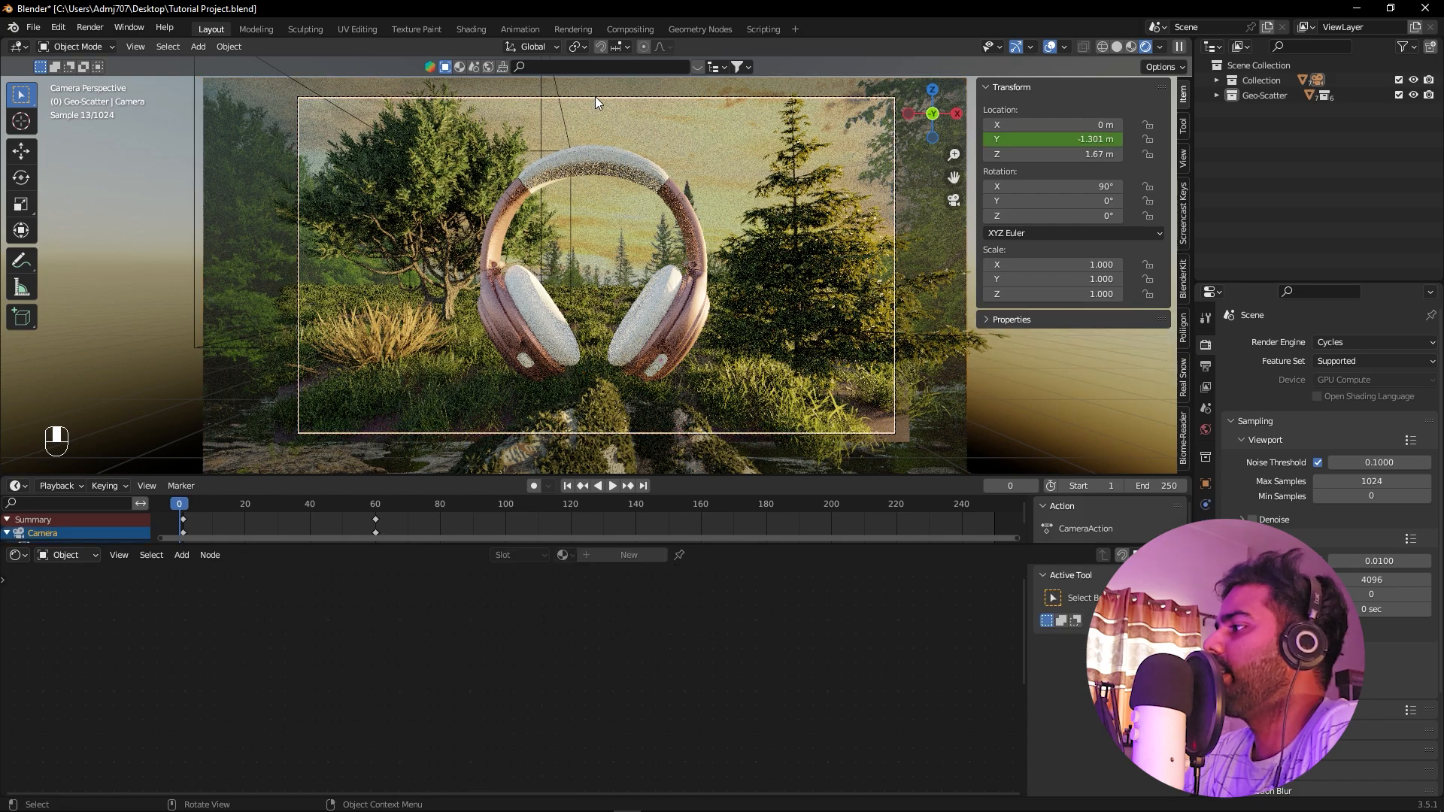
{"action": "left_click", "coordinate": [1206, 547]}
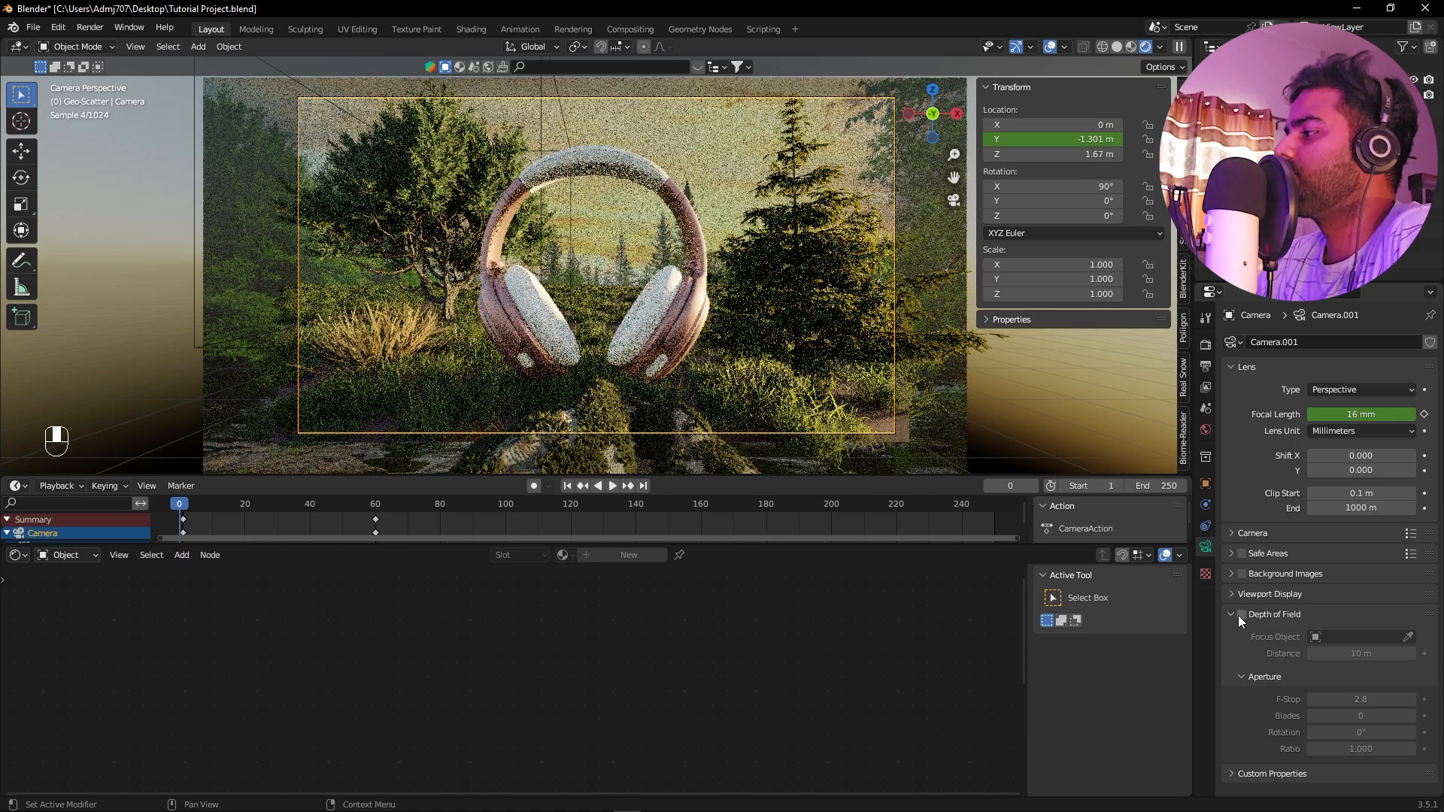
{"action": "left_click", "coordinate": [1242, 615]}
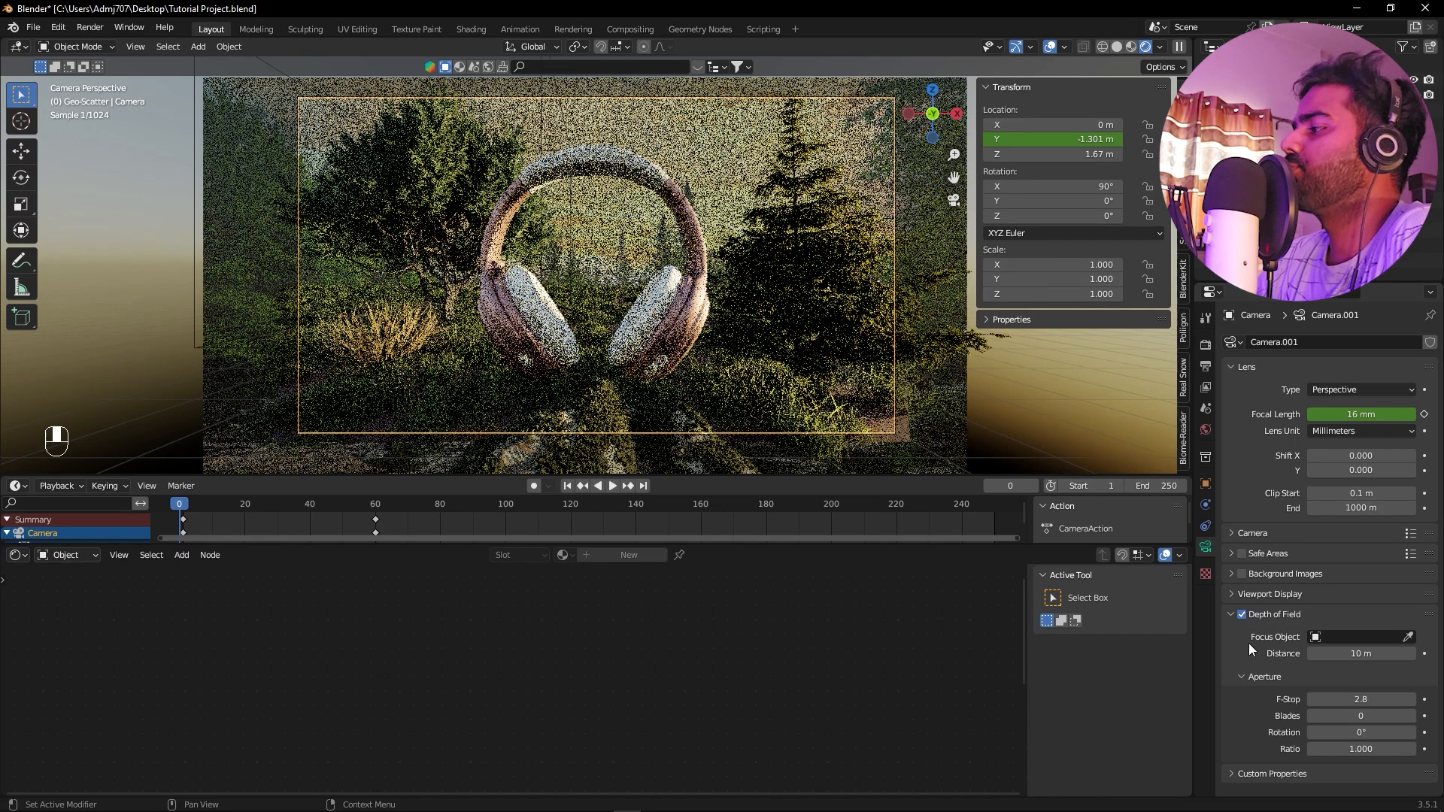
{"action": "left_click", "coordinate": [1368, 636]}
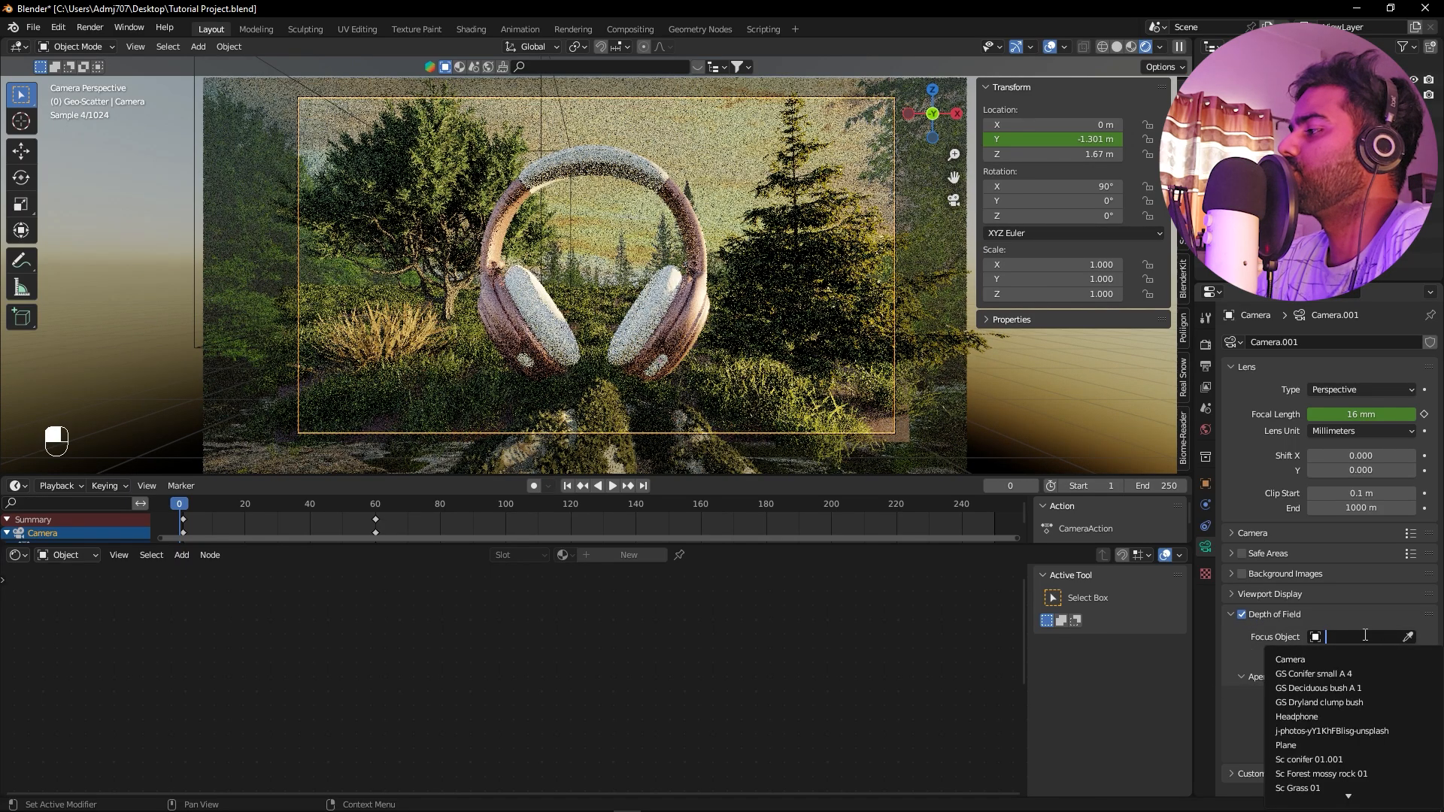
{"action": "left_click", "coordinate": [1297, 716]}
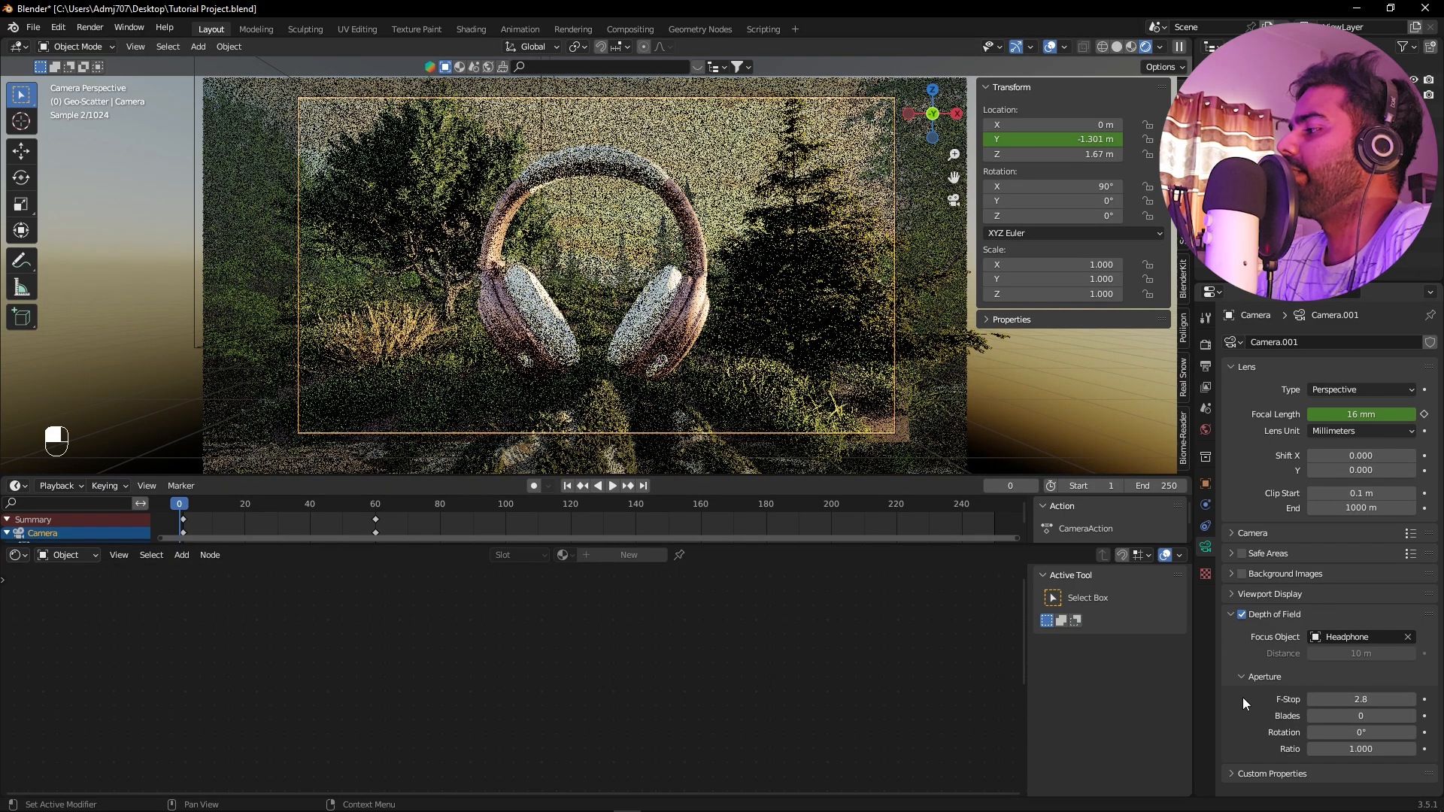
Set the camera's F-Stop to 1.0
{"action": "left_click", "coordinate": [1354, 699]}
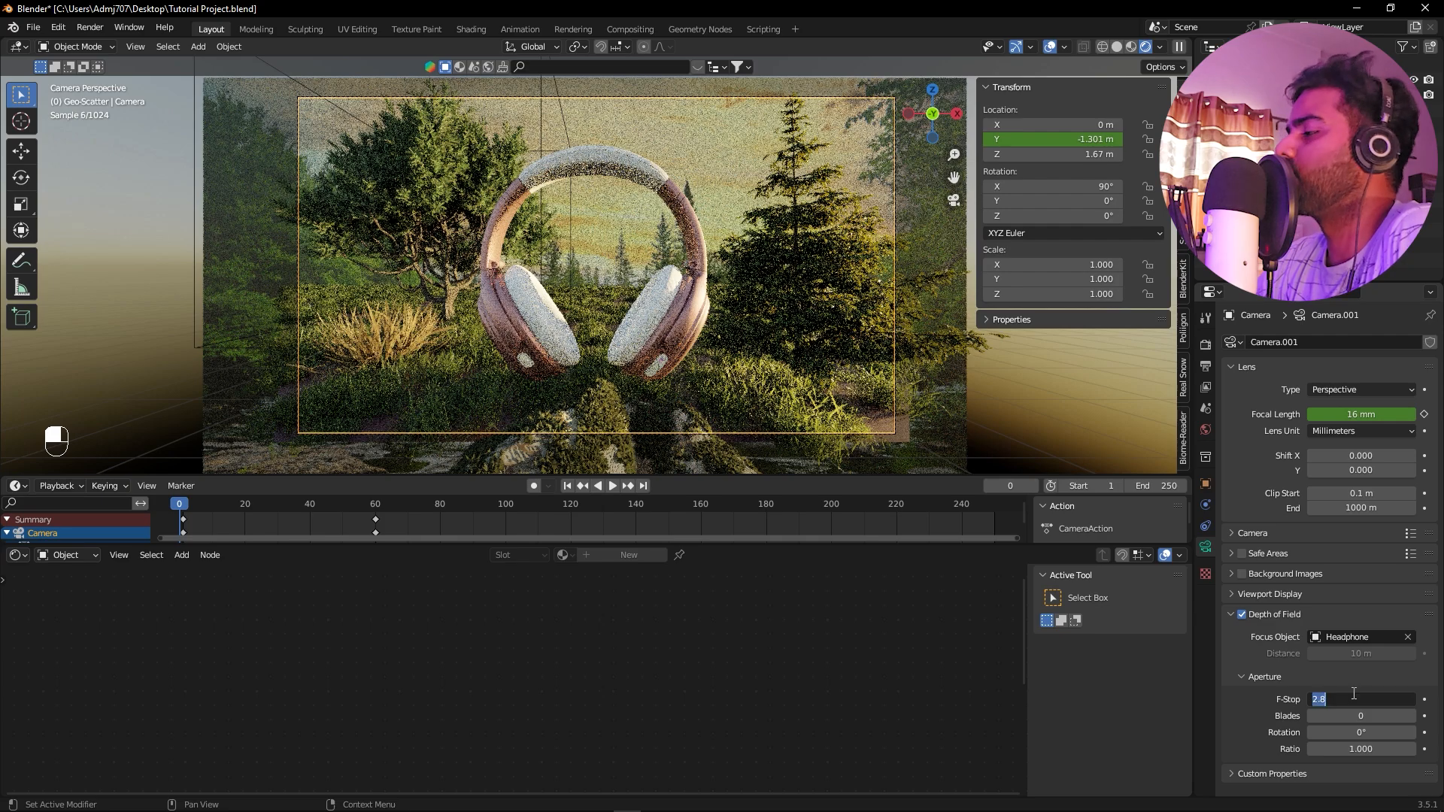
{"action": "type", "text": "1"}
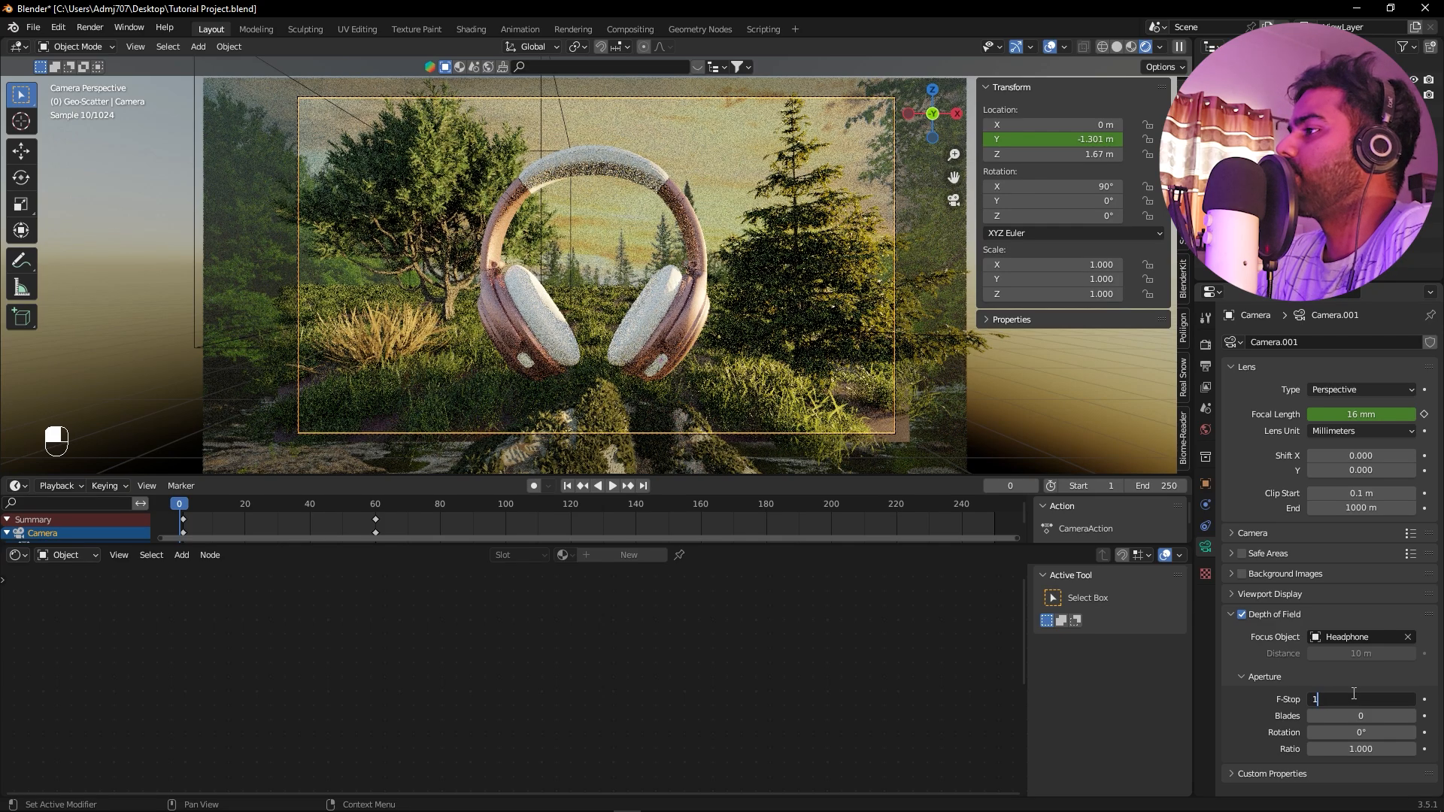
{"action": "key", "text": "Return"}
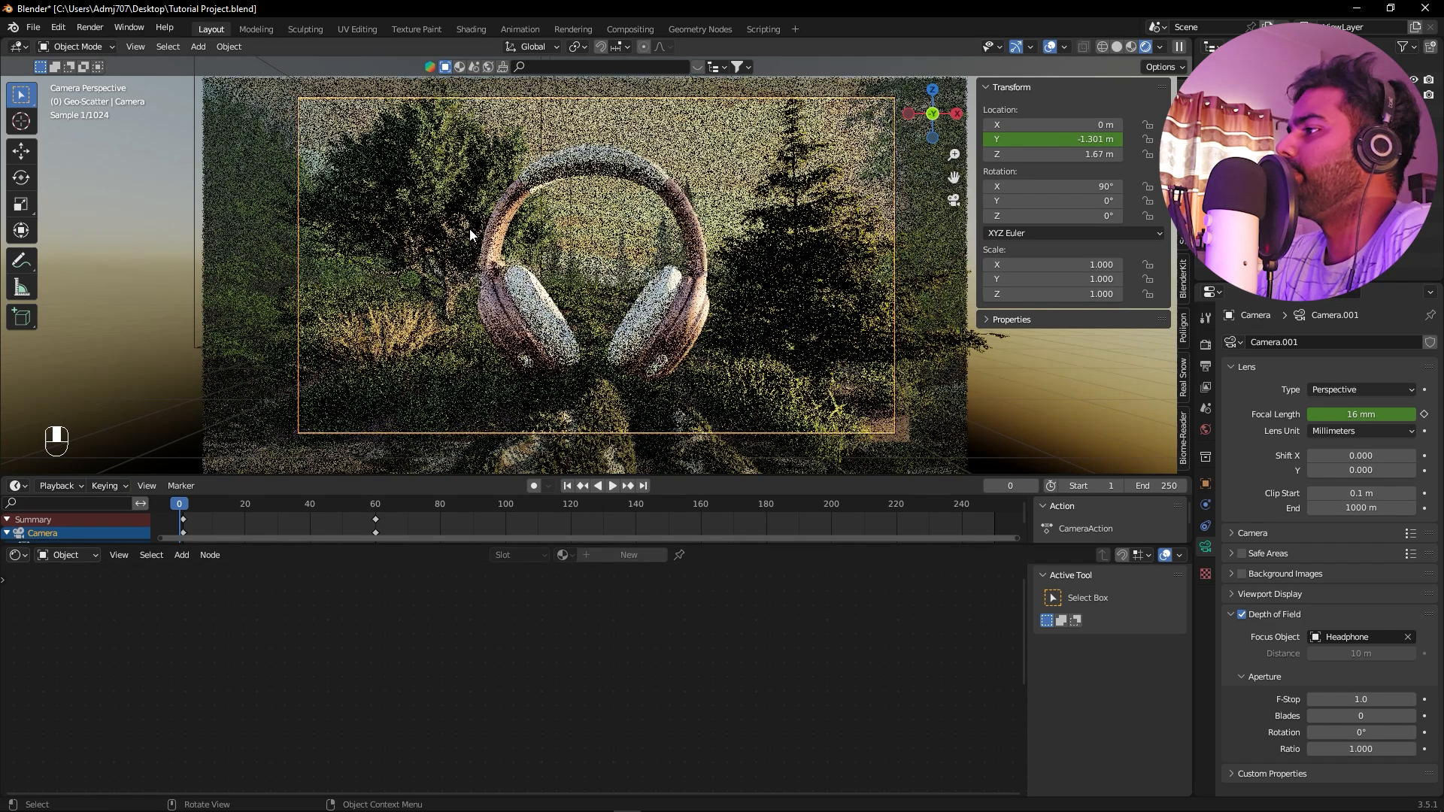
Try an F-Stop of 0.4 at frame 60, restore it to 1.0, and return to frame 1
{"action": "left_click_drag", "start_coordinate": [313, 502], "coordinate": [375, 513]}
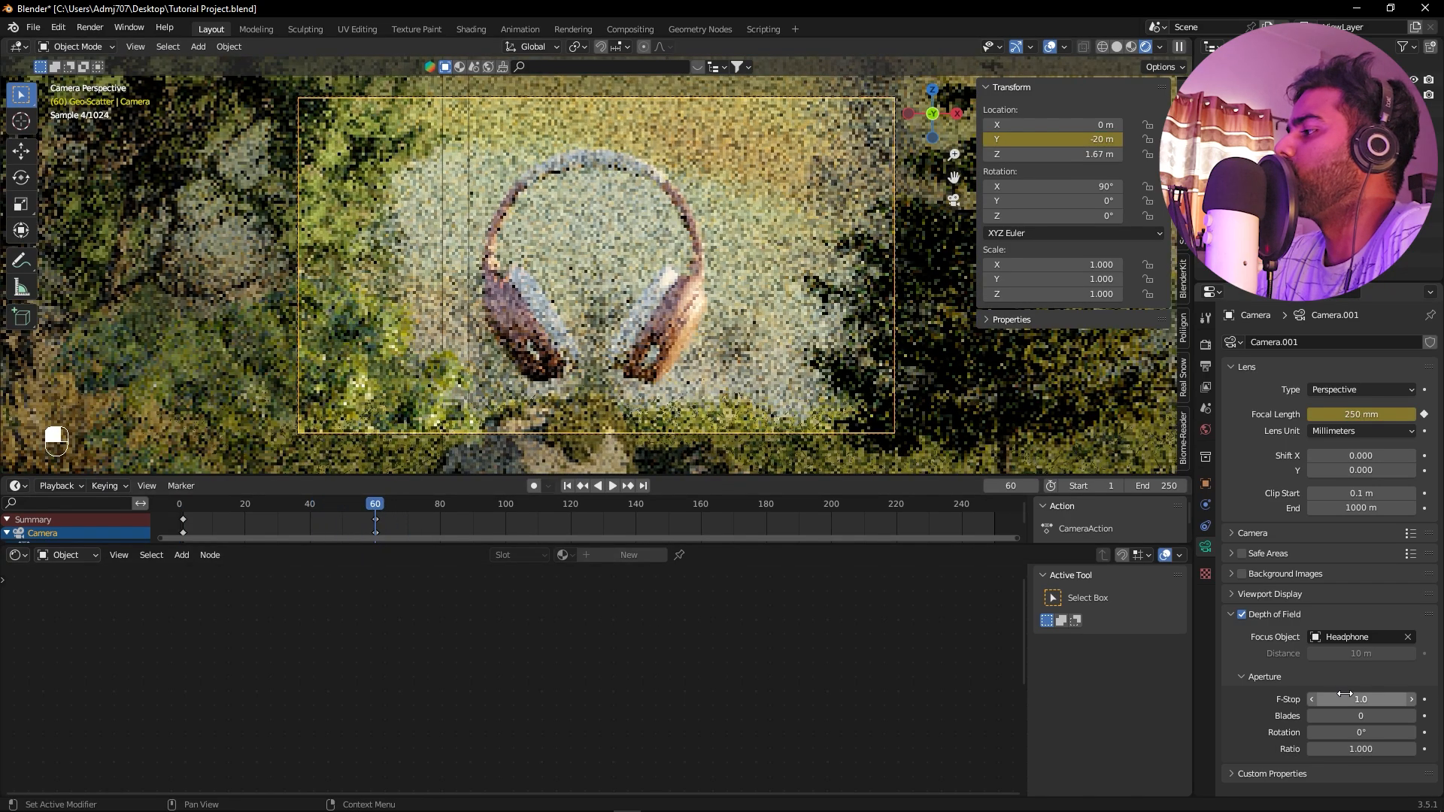
{"action": "left_click_drag", "start_coordinate": [1361, 698], "coordinate": [1335, 698]}
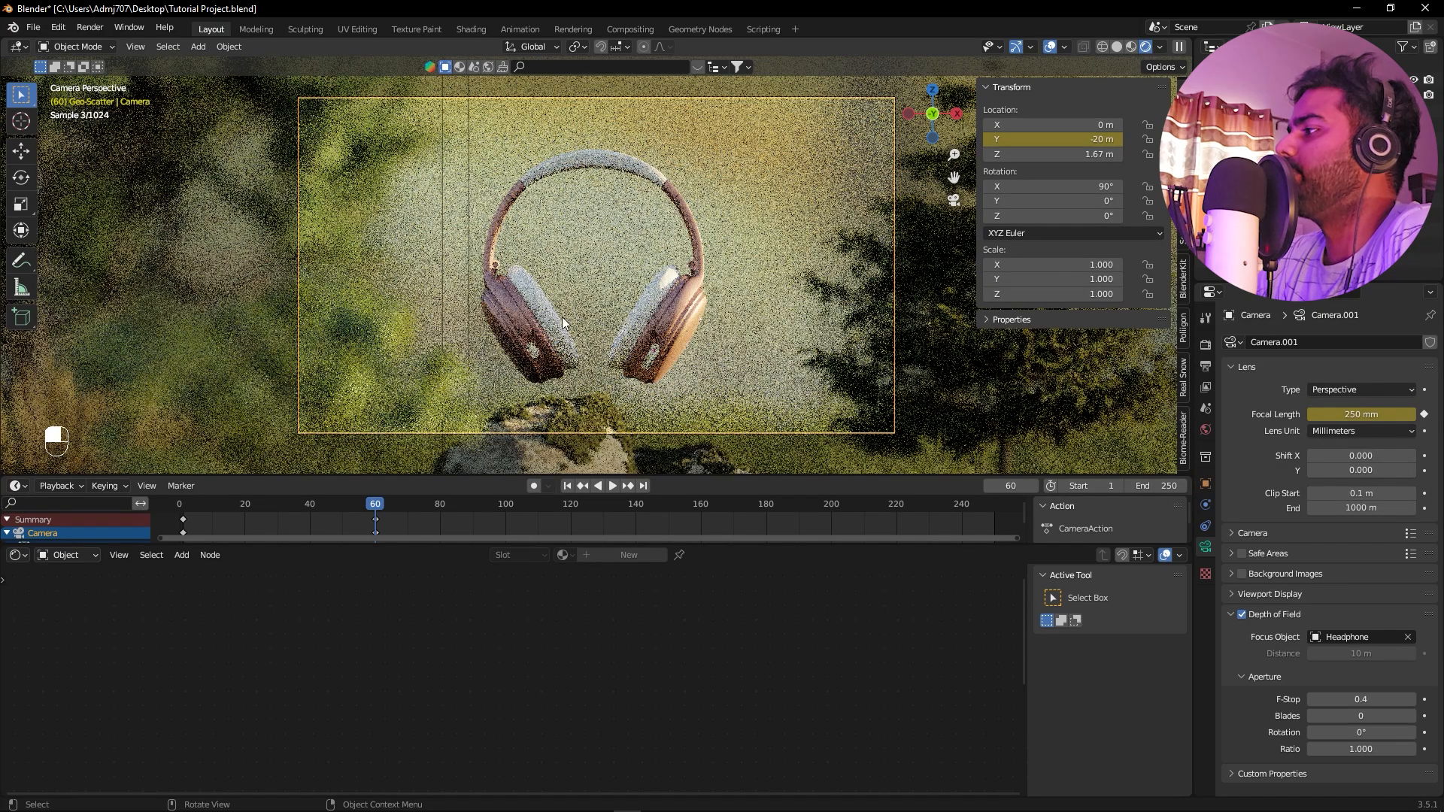
{"action": "left_click", "coordinate": [1365, 698]}
{"action": "type", "text": "1"}
{"action": "key", "text": "Return"}
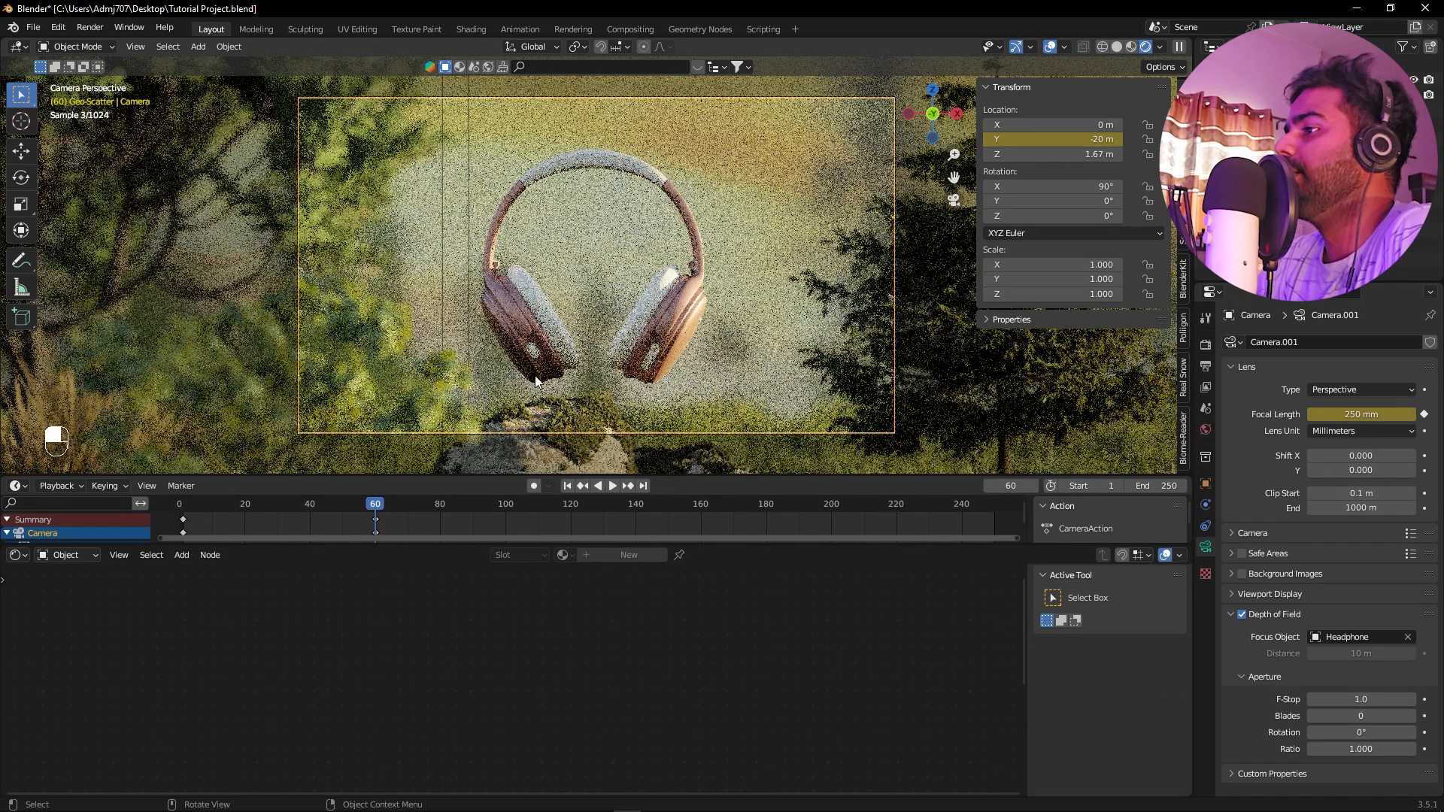
{"action": "left_click_drag", "start_coordinate": [339, 499], "coordinate": [184, 525]}
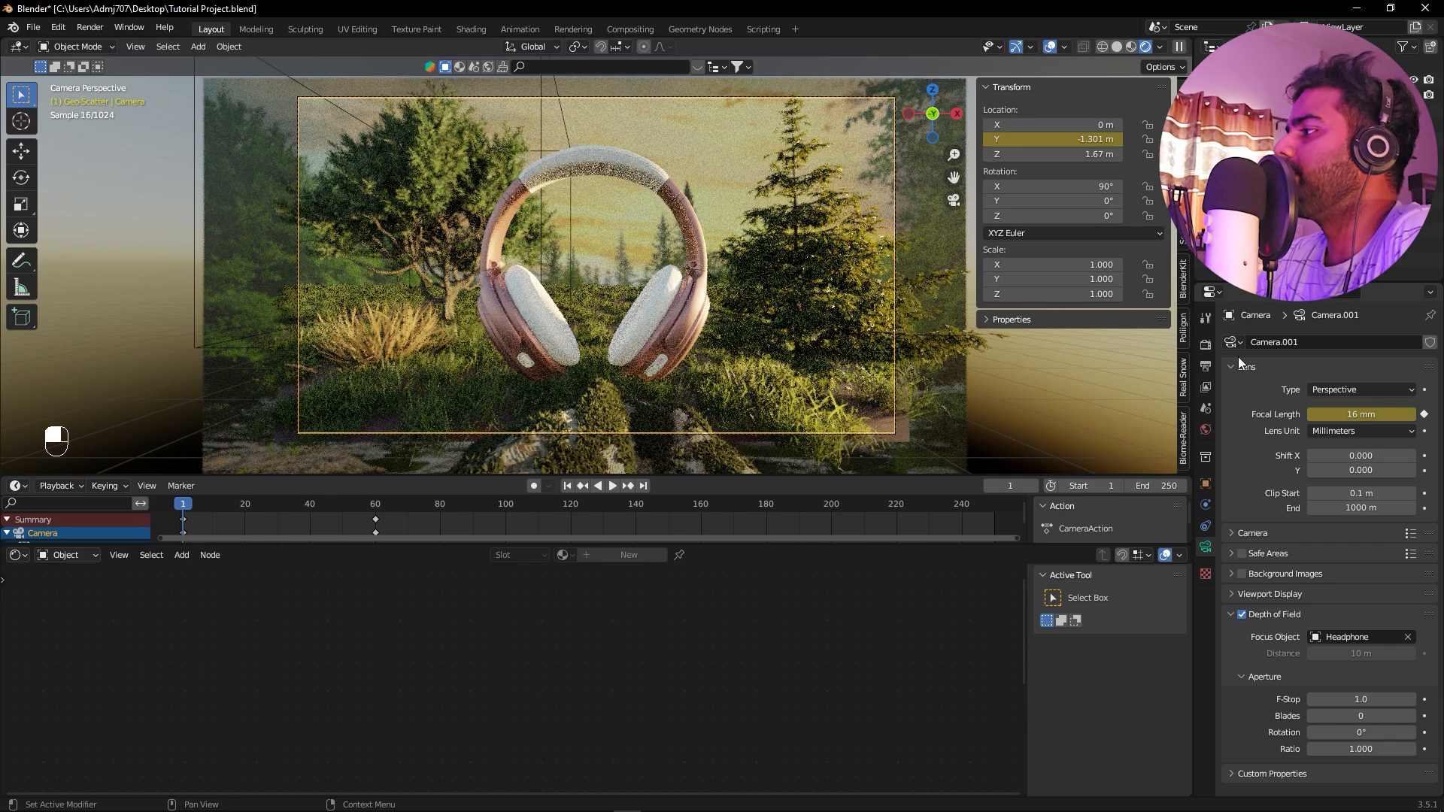
Preview the scene with the Eevee render engine and switch back to Cycles
{"action": "left_click", "coordinate": [1206, 345]}
{"action": "left_click", "coordinate": [1346, 343]}
{"action": "left_click", "coordinate": [1347, 310]}
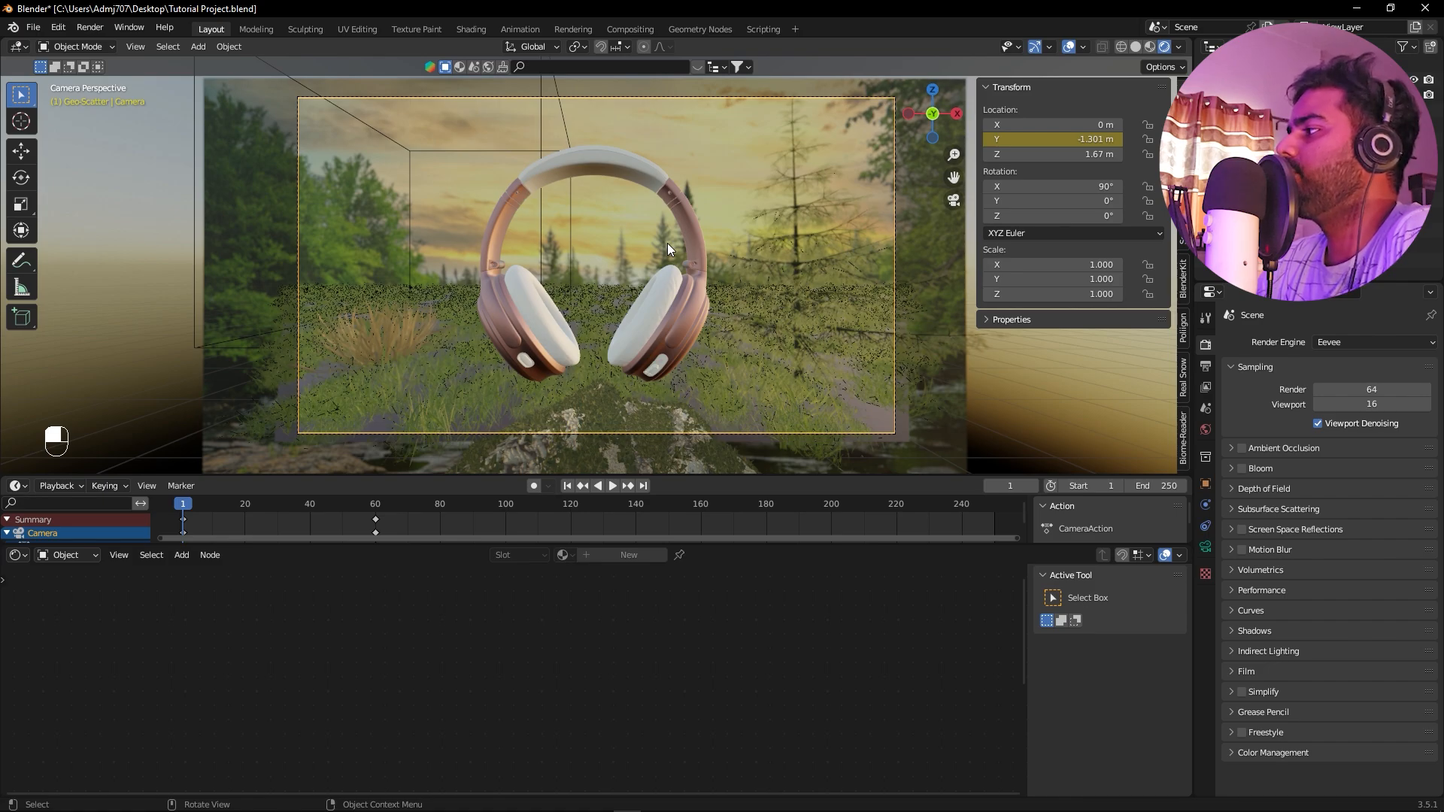
{"action": "left_click", "coordinate": [1370, 340]}
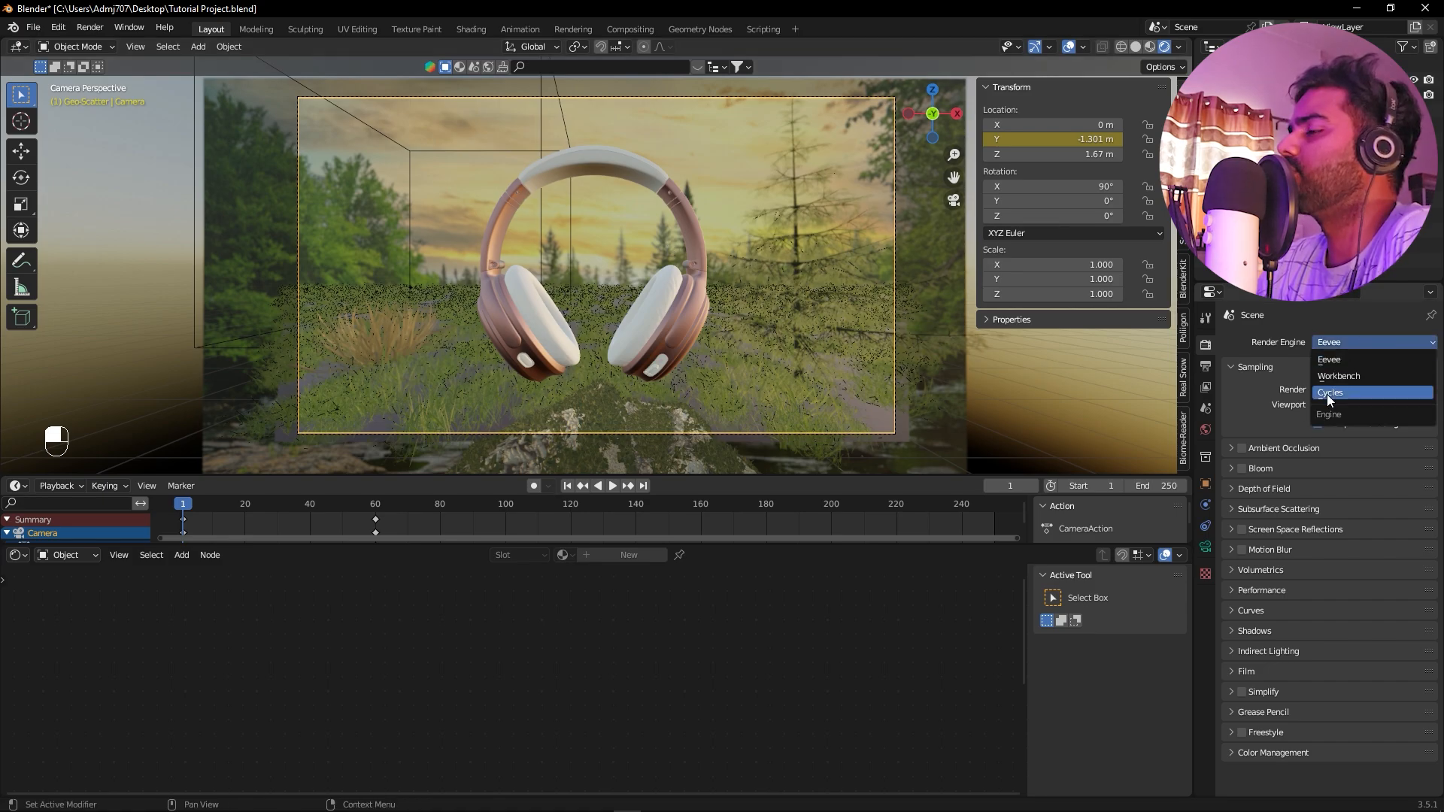
{"action": "left_click", "coordinate": [1330, 392]}
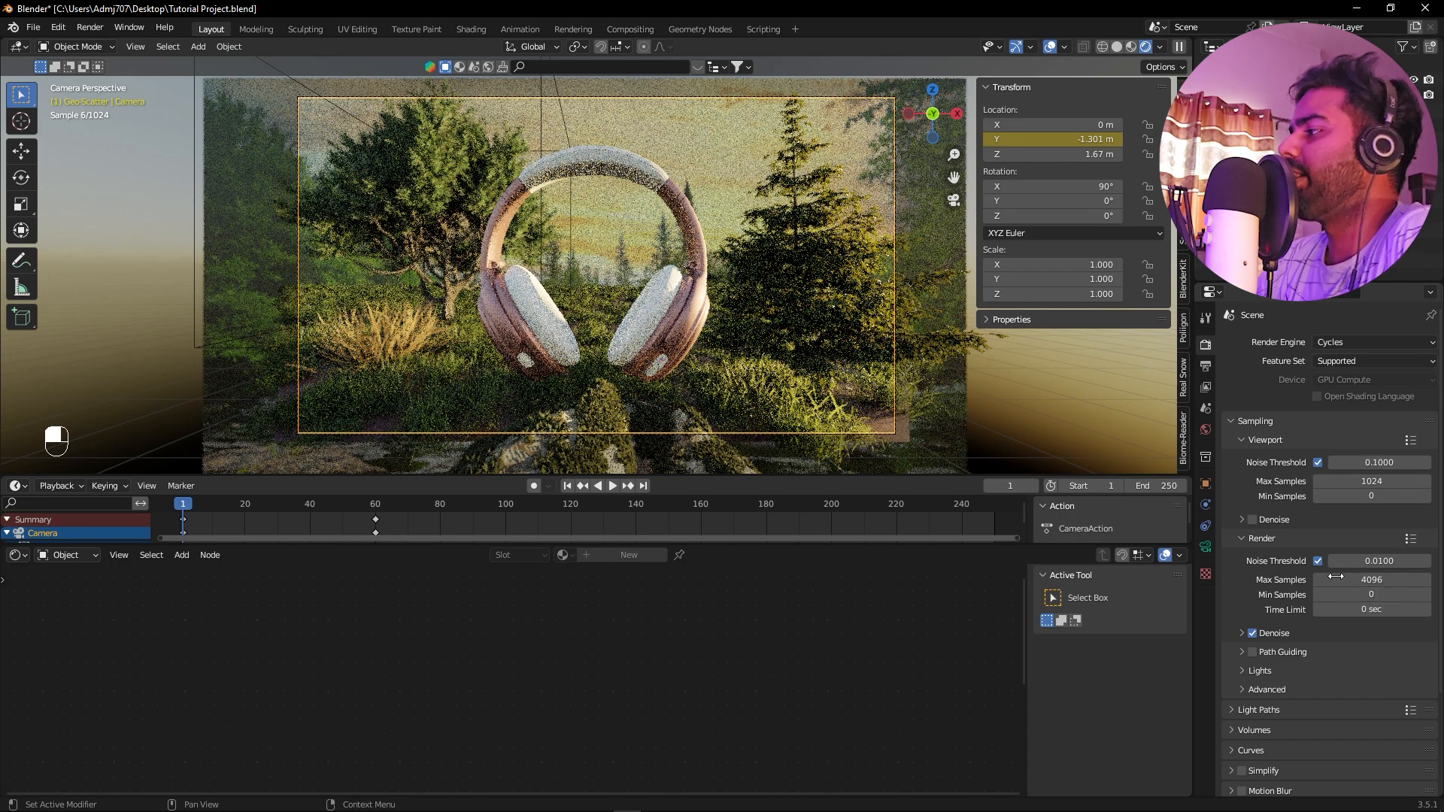
Set the final render's maximum samples to 16, keeping render denoising enabled
{"action": "left_click", "coordinate": [1367, 579]}
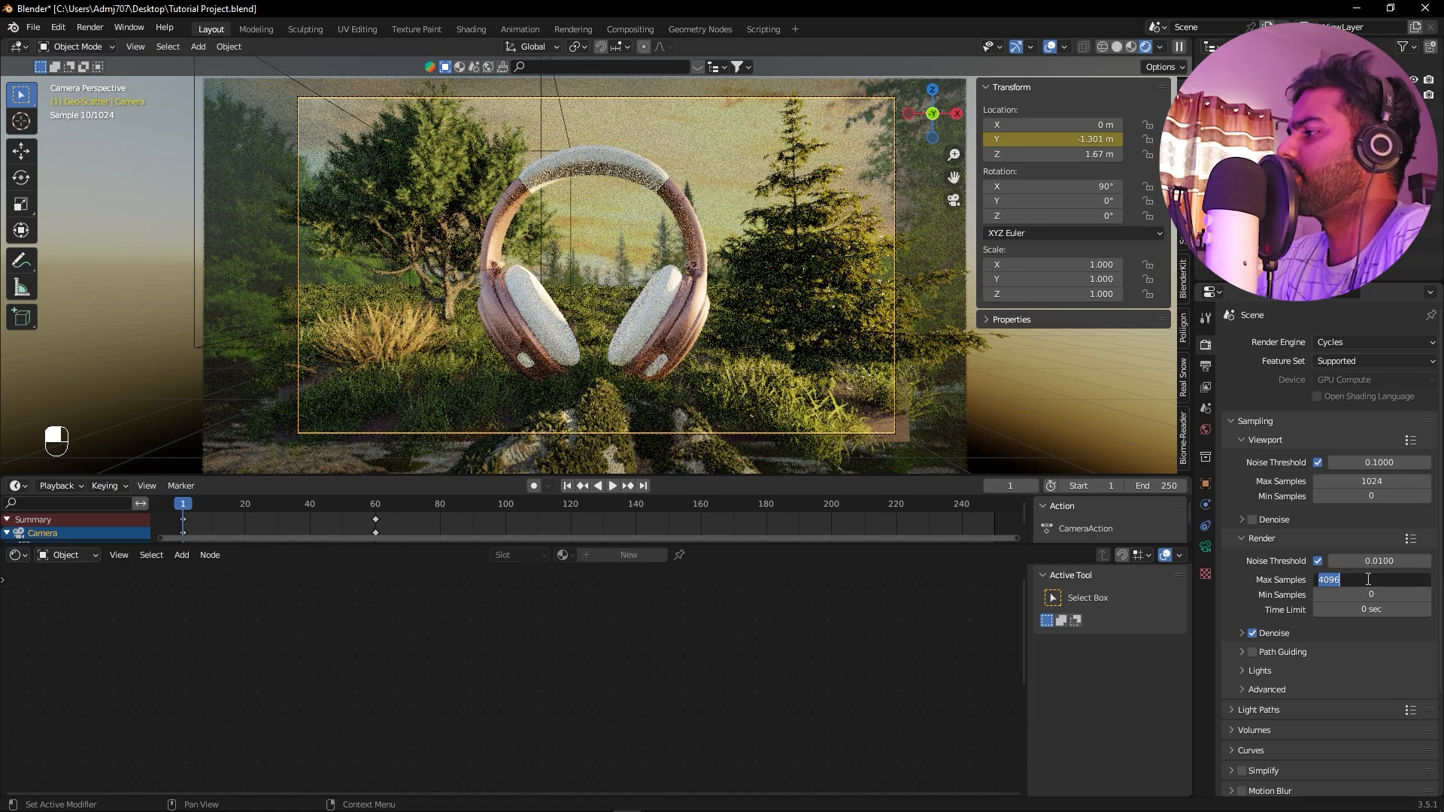
{"action": "type", "text": "16"}
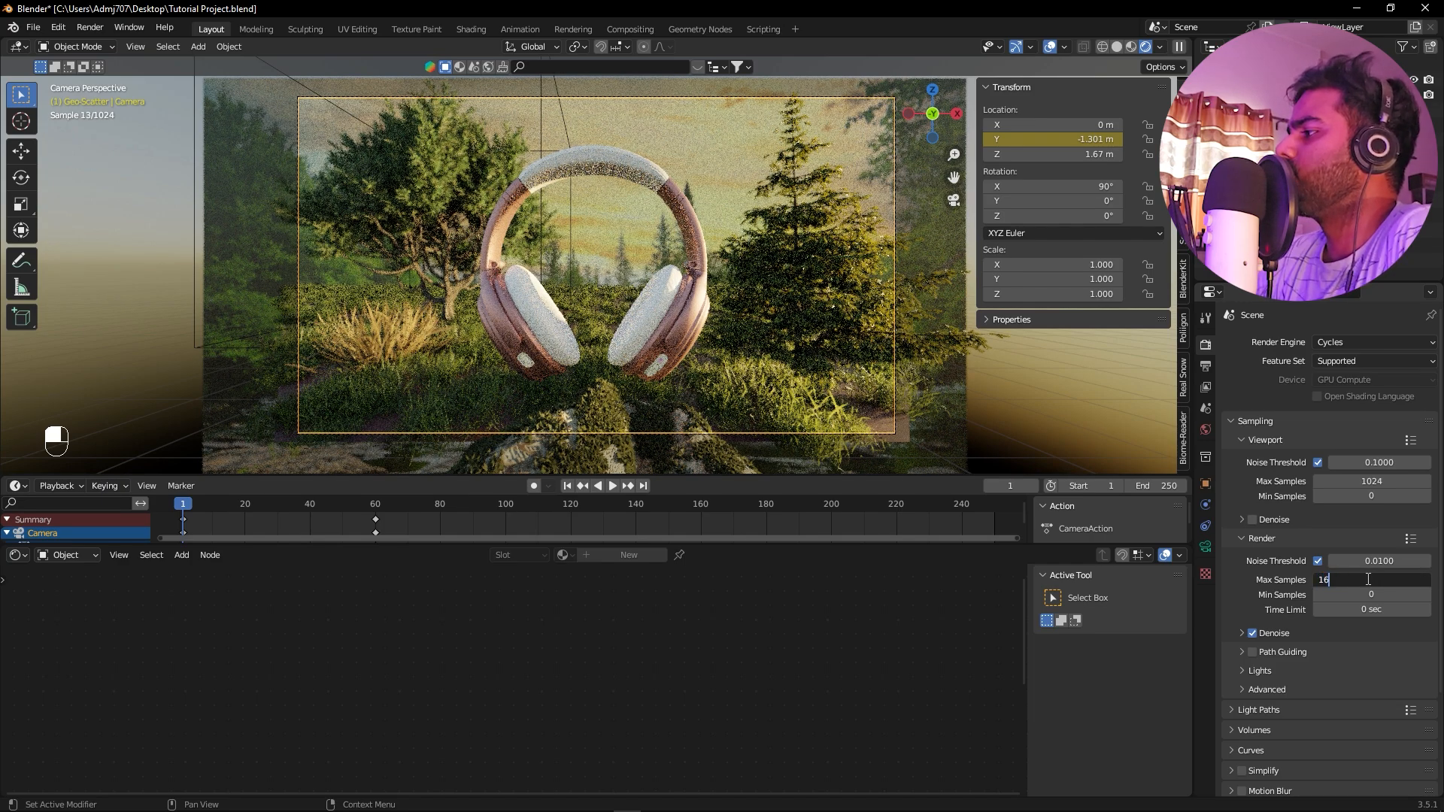
{"action": "key", "text": "Return"}
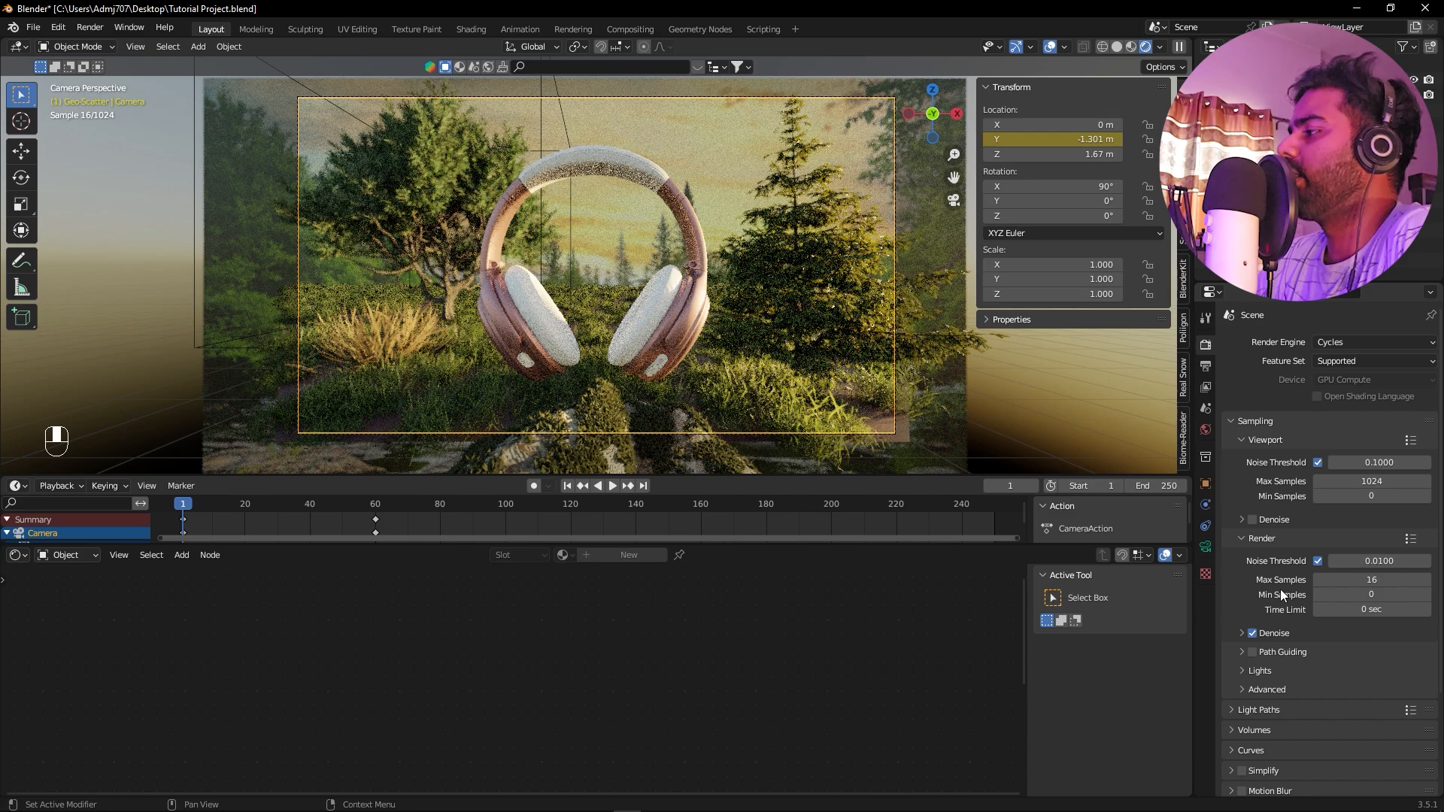
{"action": "left_click", "coordinate": [1356, 579]}
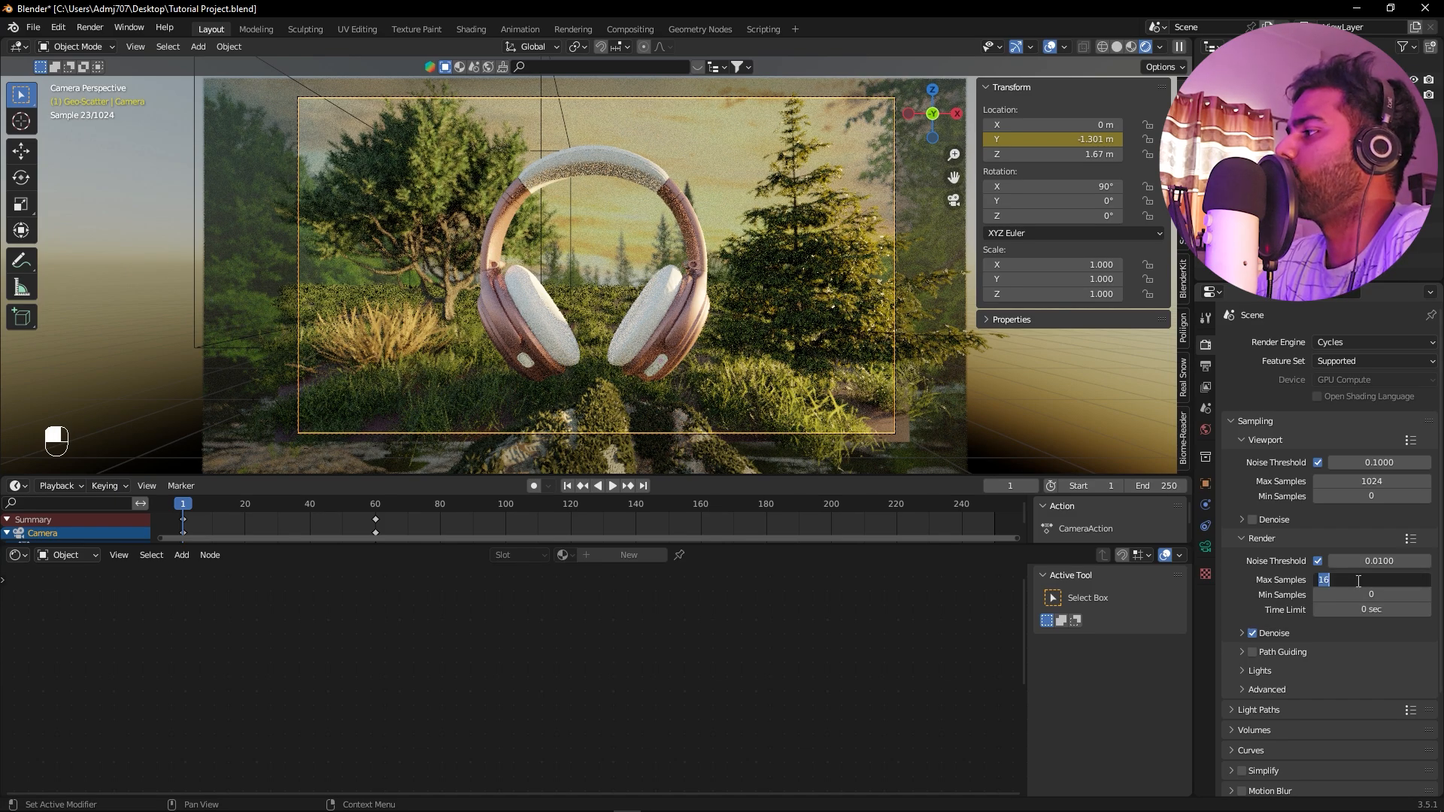
{"action": "left_click", "coordinate": [1241, 617]}
{"action": "left_click", "coordinate": [1253, 634]}
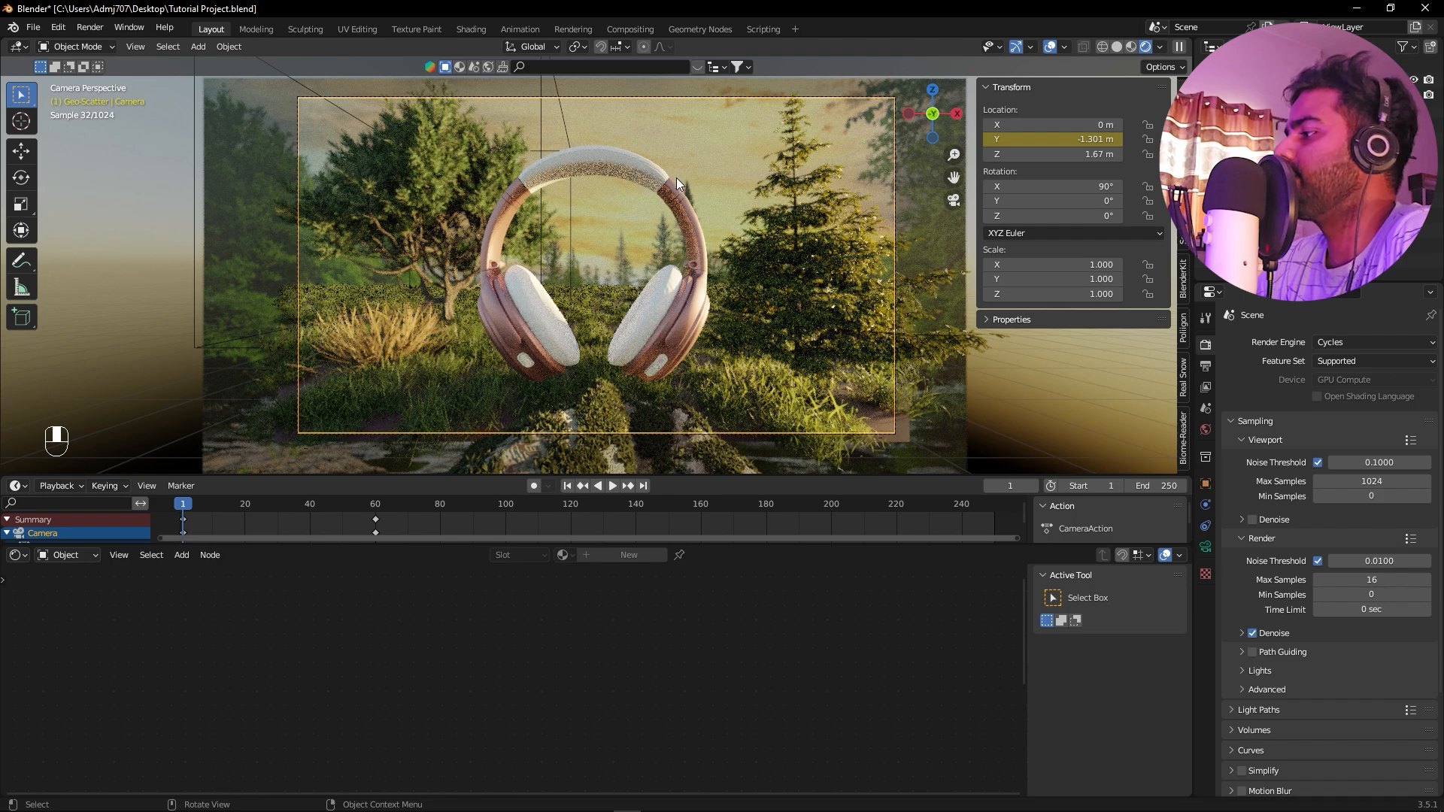
Set the end frame of the output frame range to 60
{"action": "scroll", "coordinate": [1229, 557], "scroll_direction": "down", "scroll_amount": 4}
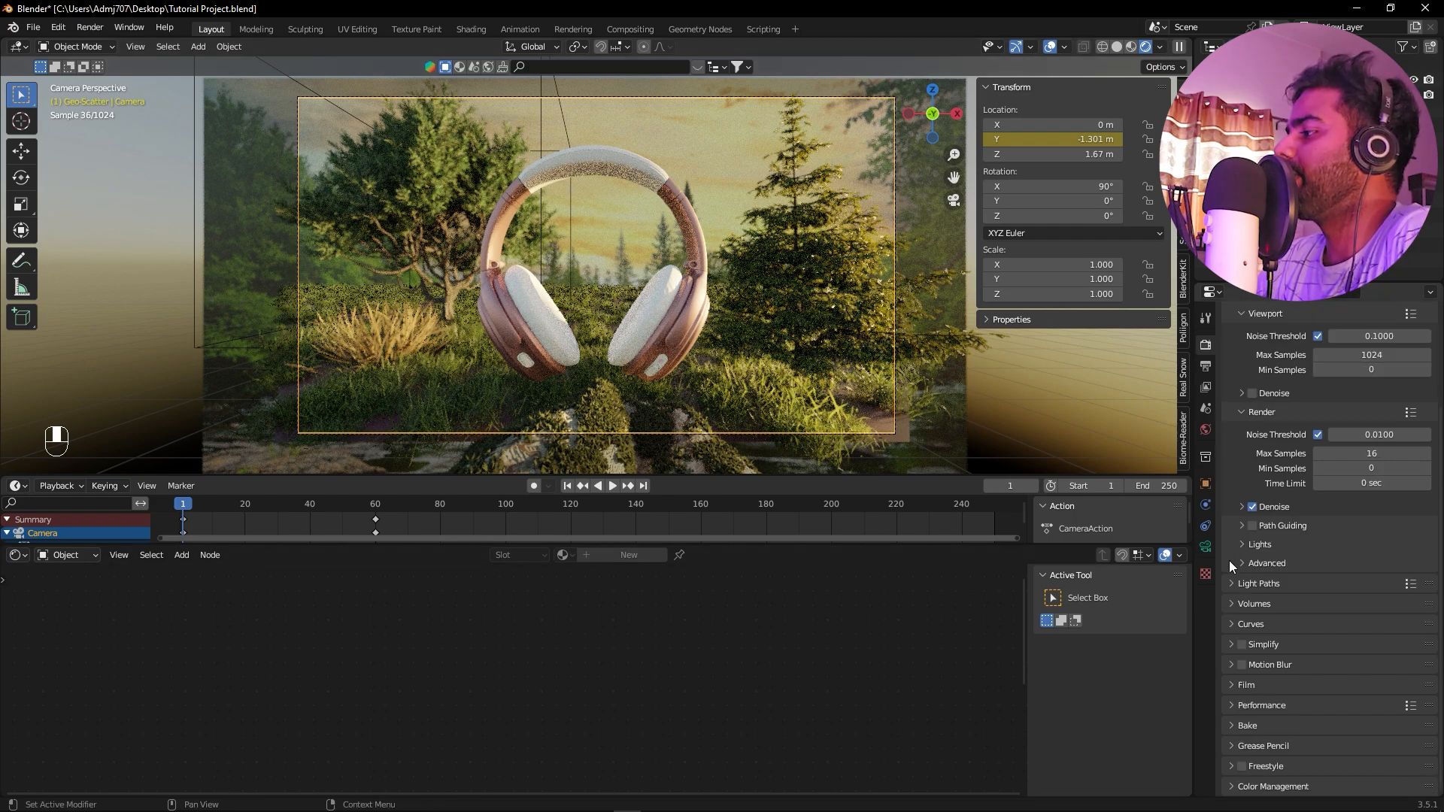
{"action": "left_click", "coordinate": [1207, 367]}
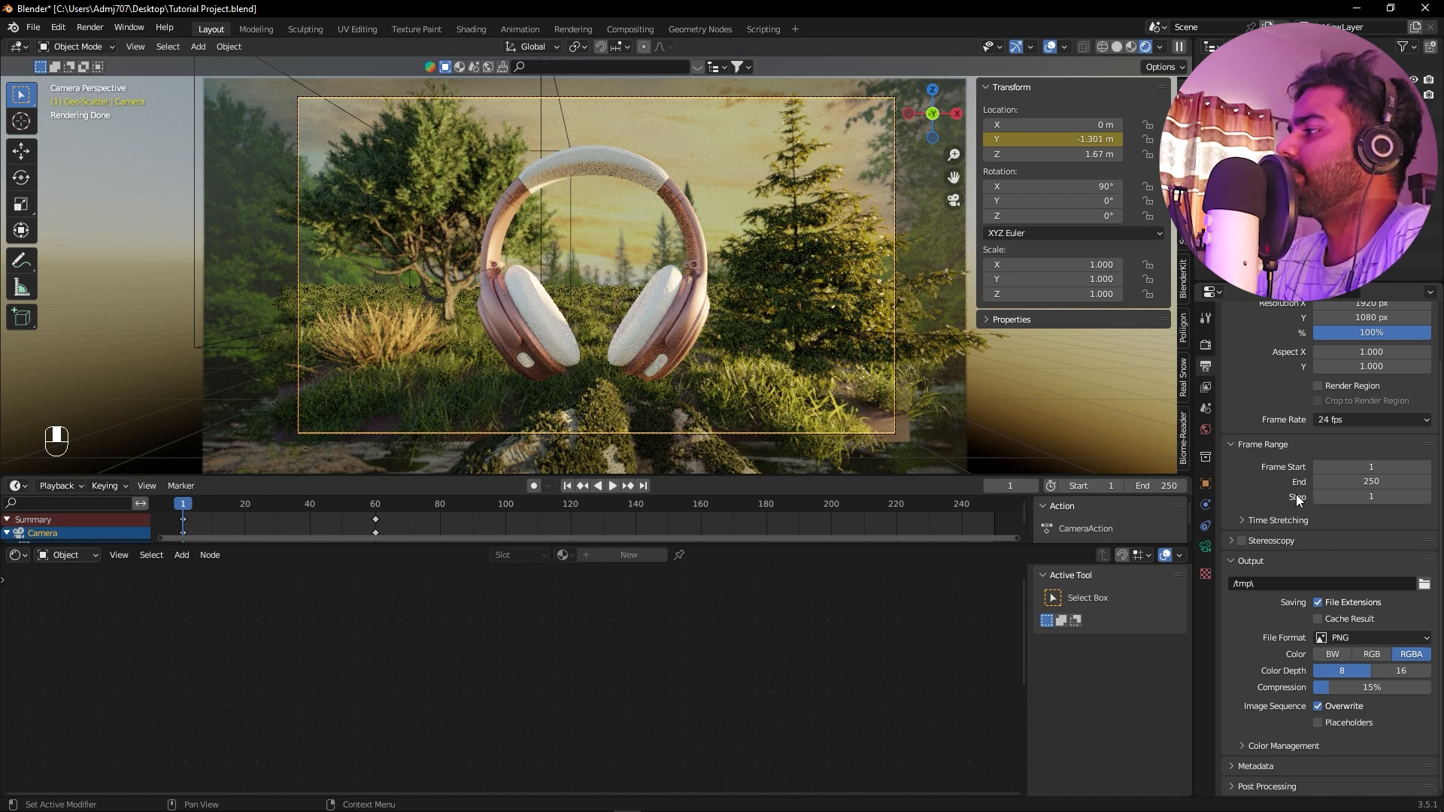
{"action": "left_click", "coordinate": [1366, 481]}
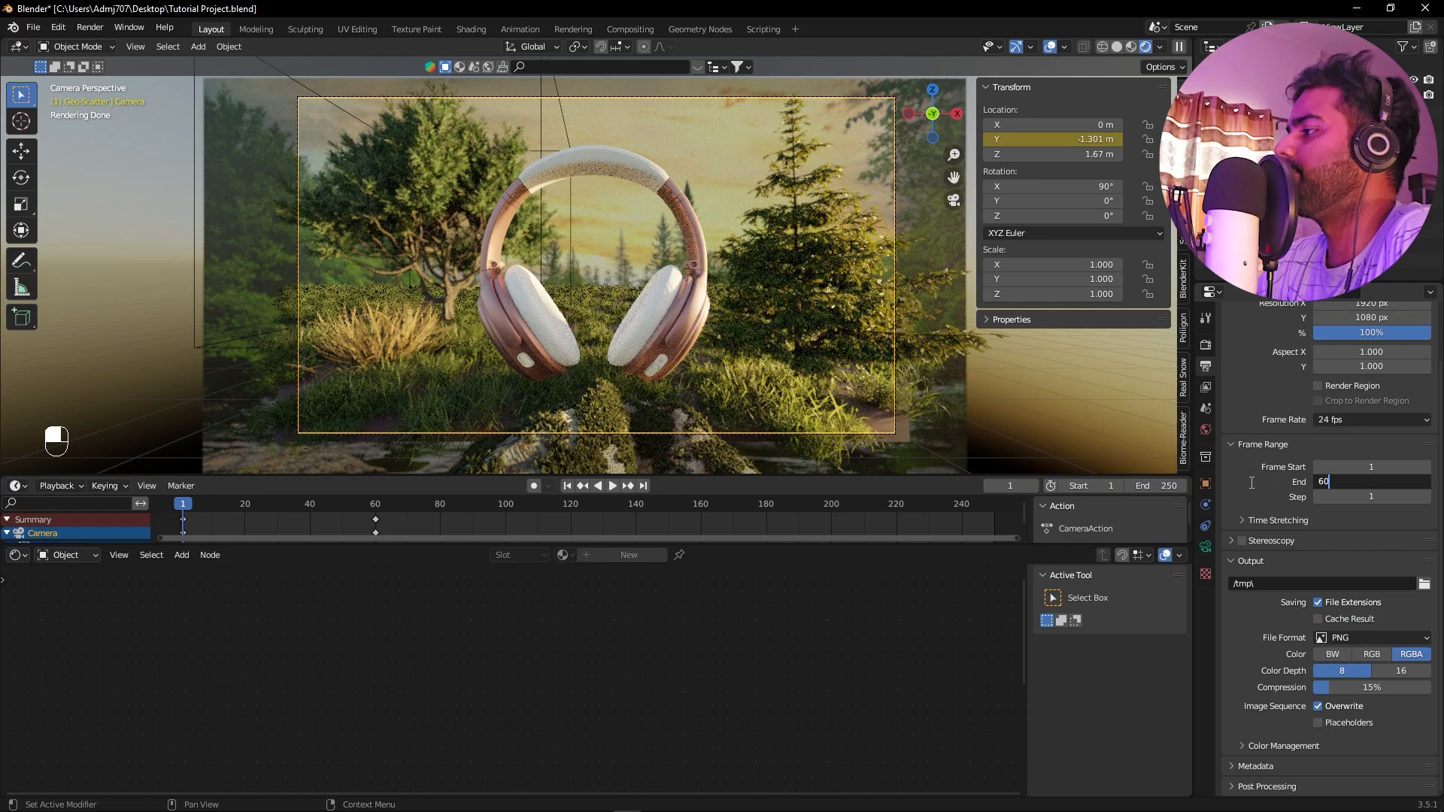
{"action": "type", "text": "60"}
{"action": "key", "text": "Return"}
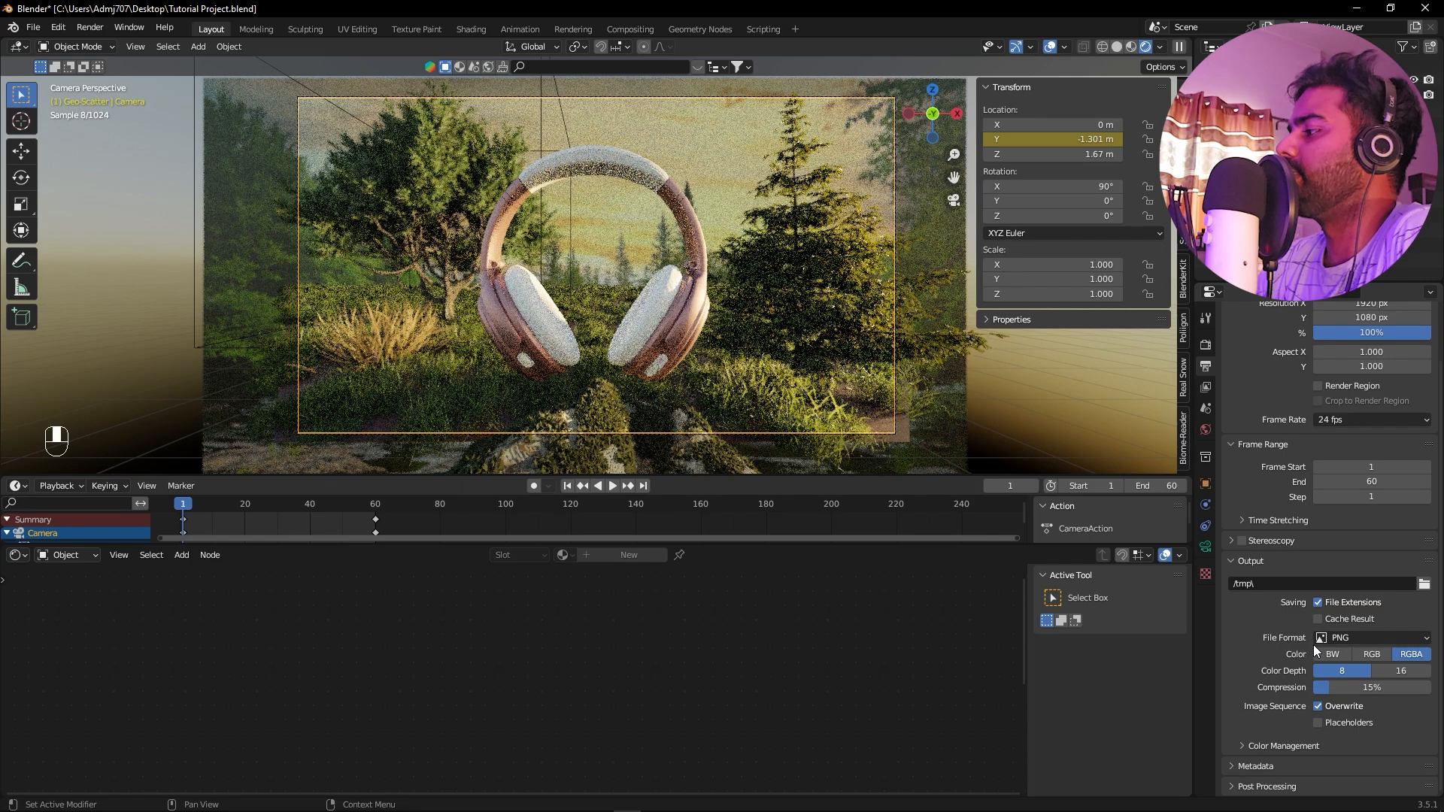
Set the PNG output to a color depth of 16 and a compression of 0%
{"action": "left_click", "coordinate": [1401, 671]}
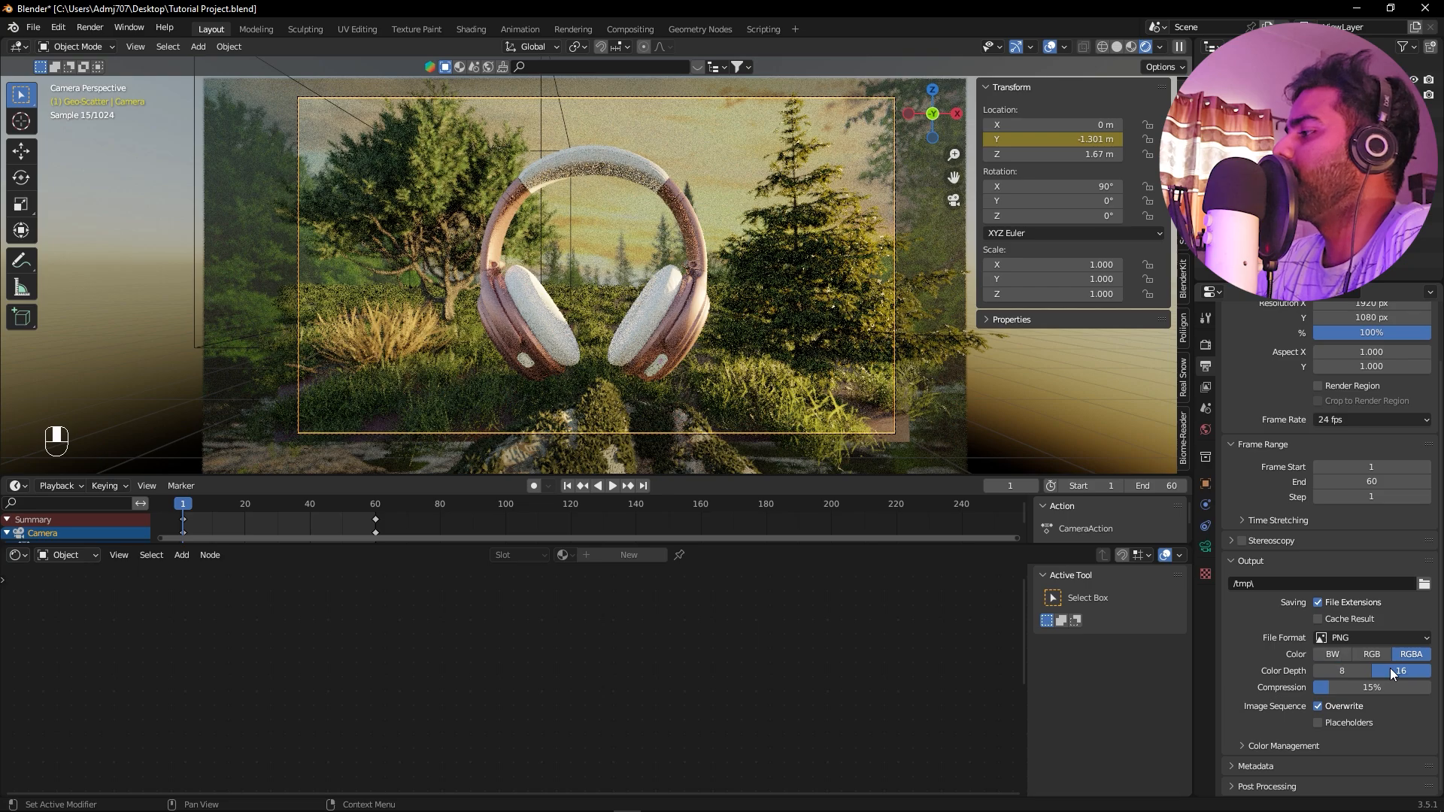
{"action": "left_click_drag", "start_coordinate": [1391, 687], "coordinate": [1336, 686]}
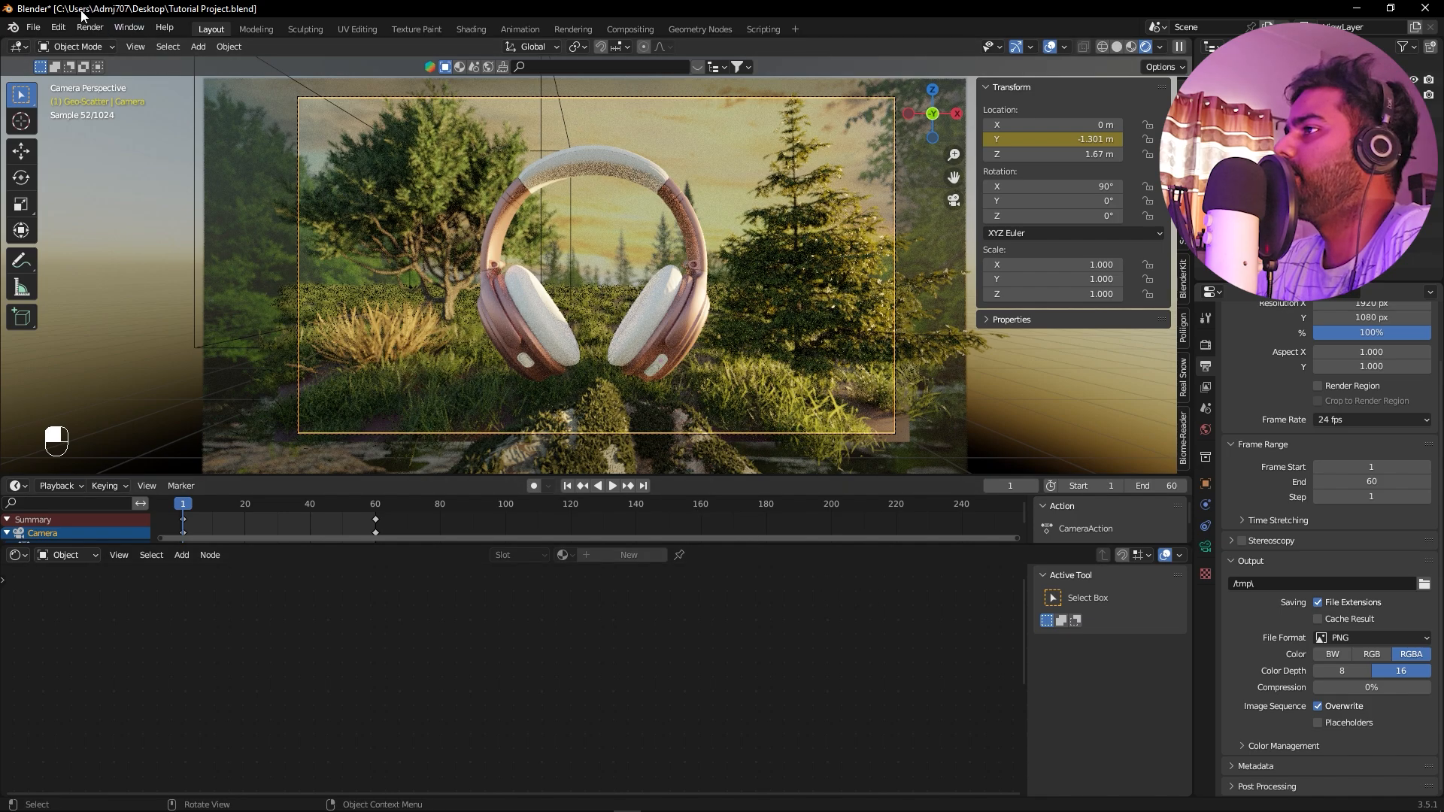
Start rendering the animation
{"action": "left_click", "coordinate": [89, 27]}
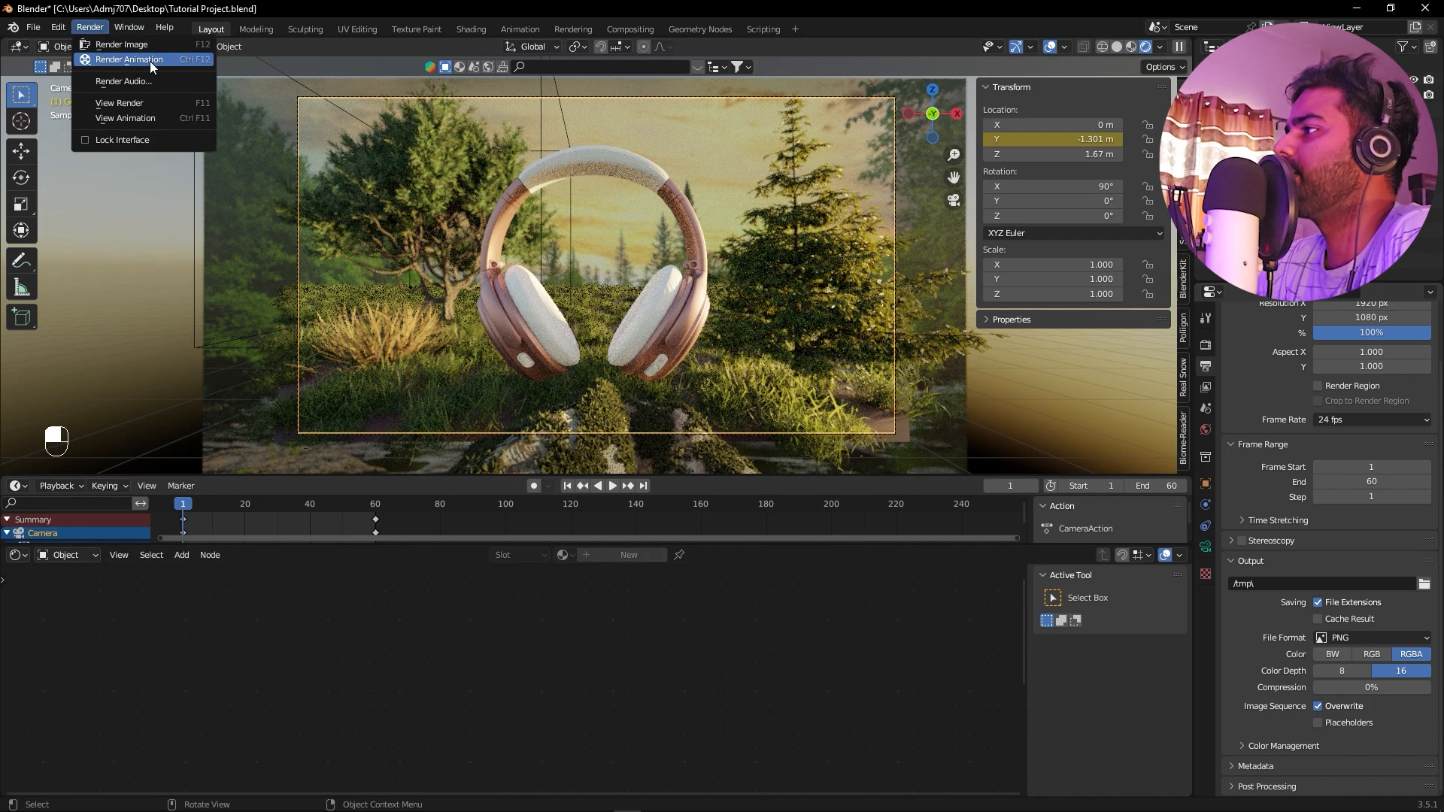